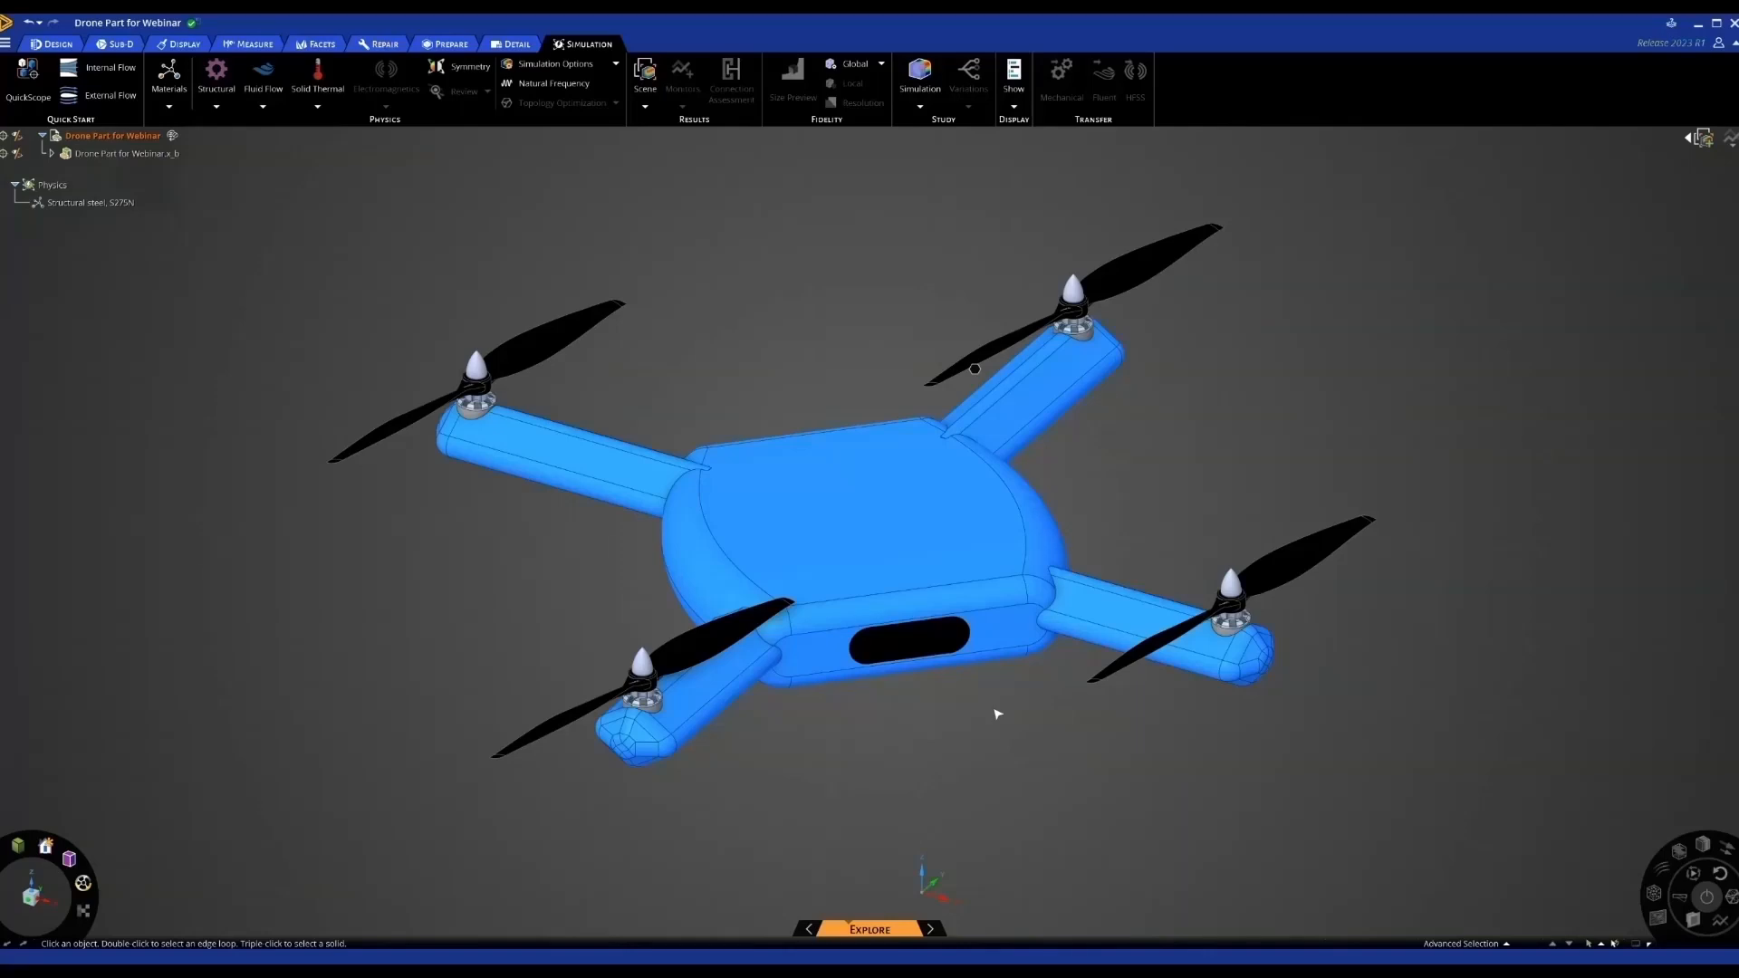
# Load the FEA DRONE DEMO project from the recent files list
pyautogui.click(985, 428)
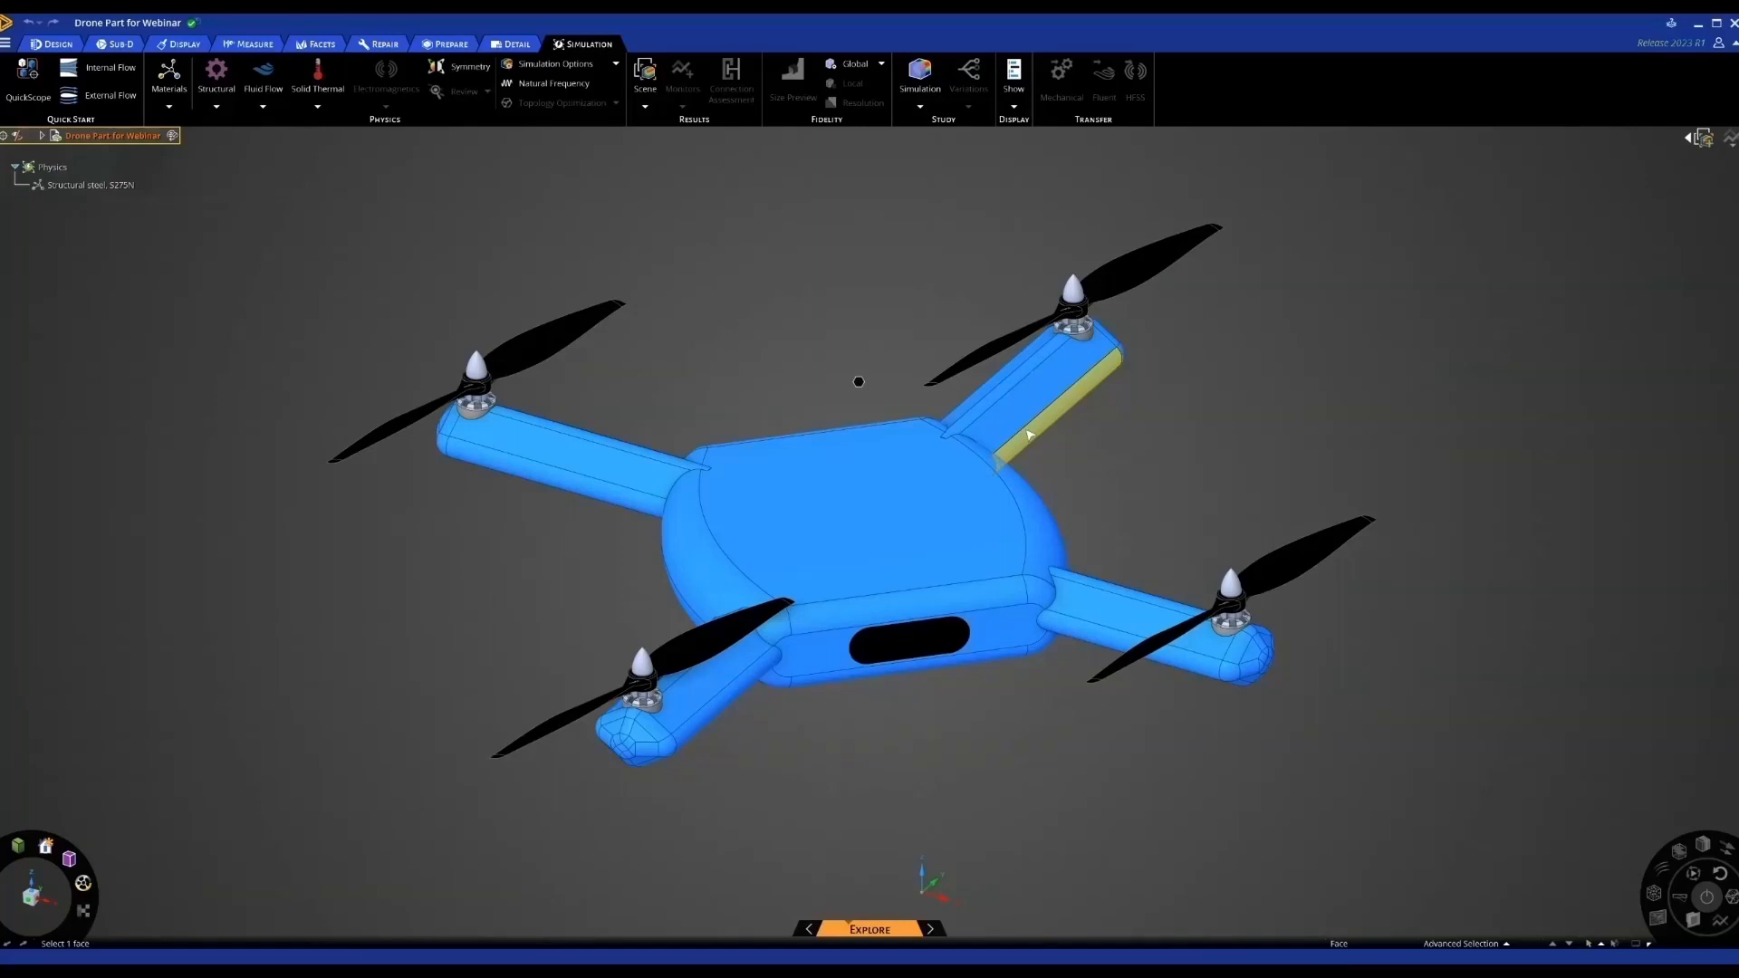
pyautogui.click(4, 45)
pyautogui.click(36, 63)
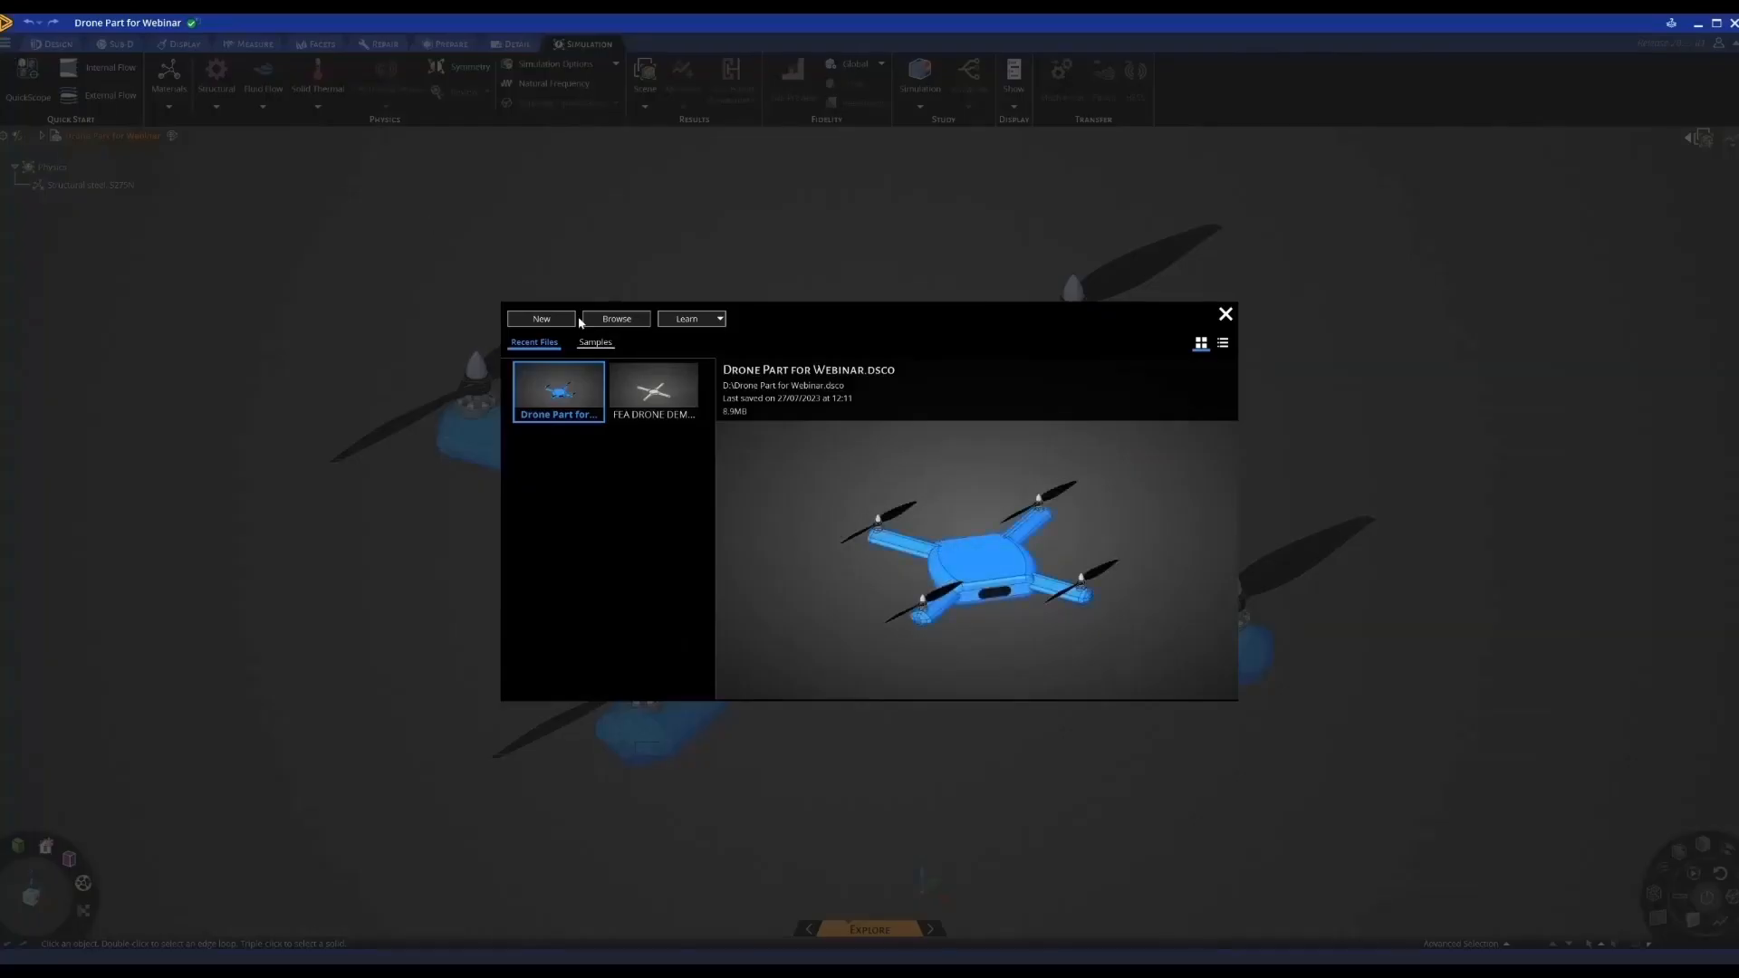
pyautogui.doubleClick(648, 381)
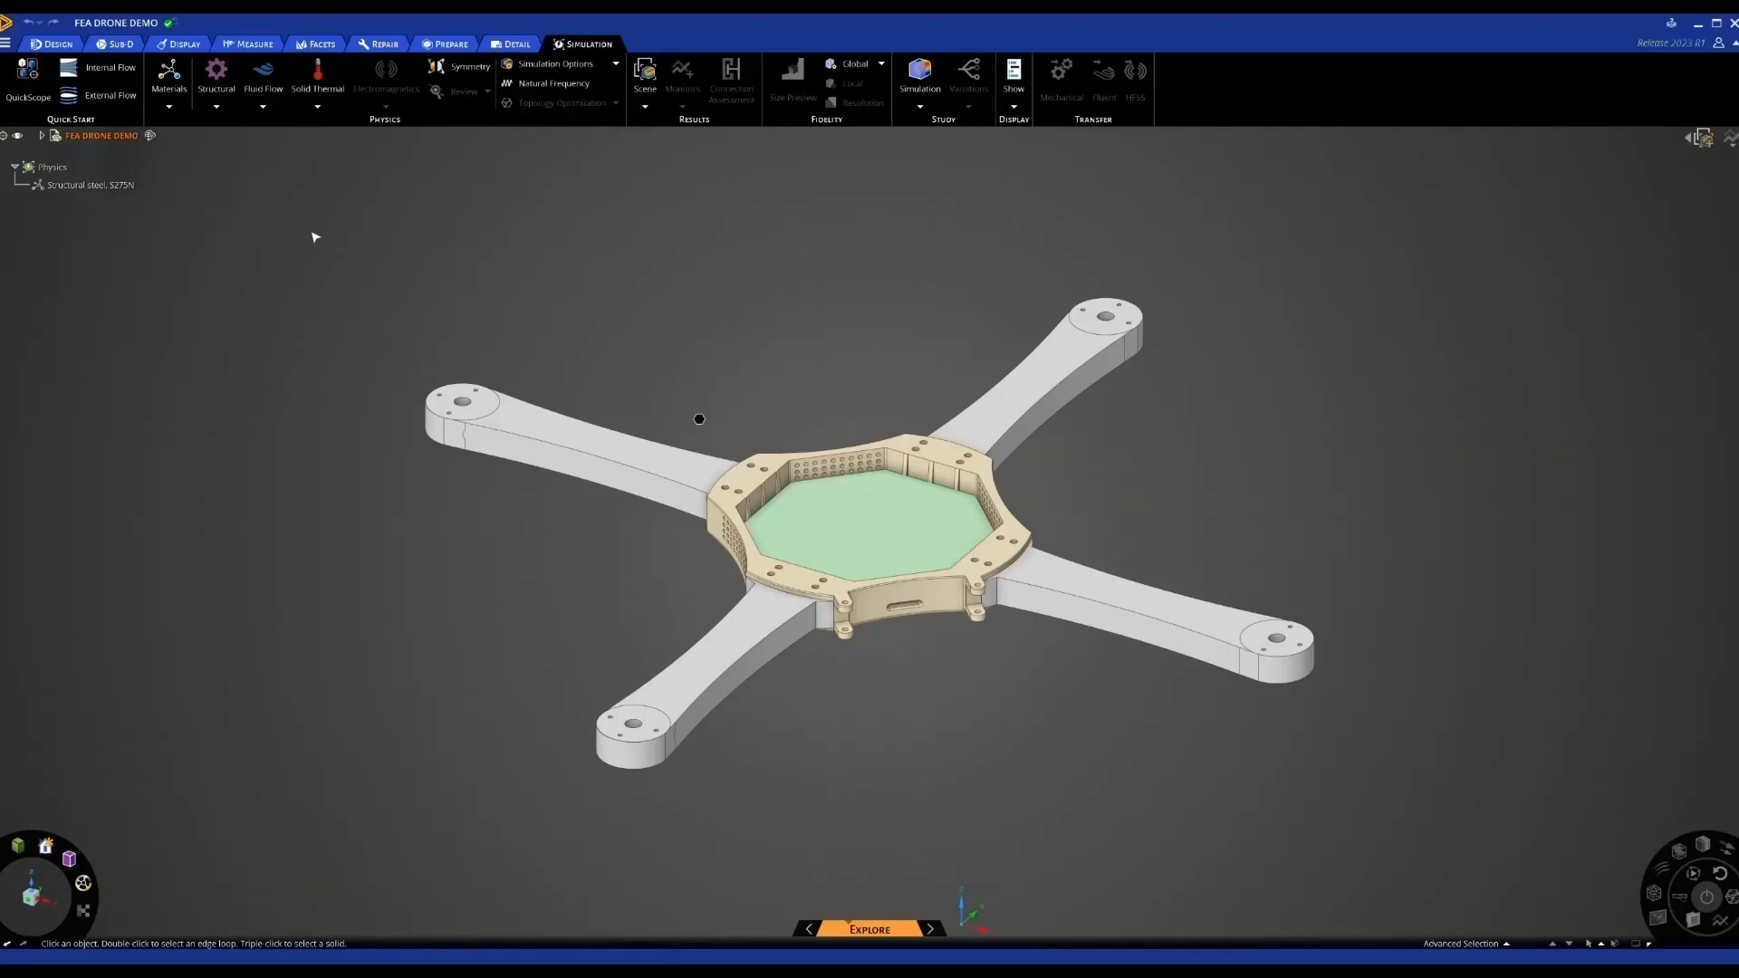
# Change the frame's material from Structural steel, S275N to Plastic, ABS (high-impact)
pyautogui.click(81, 191)
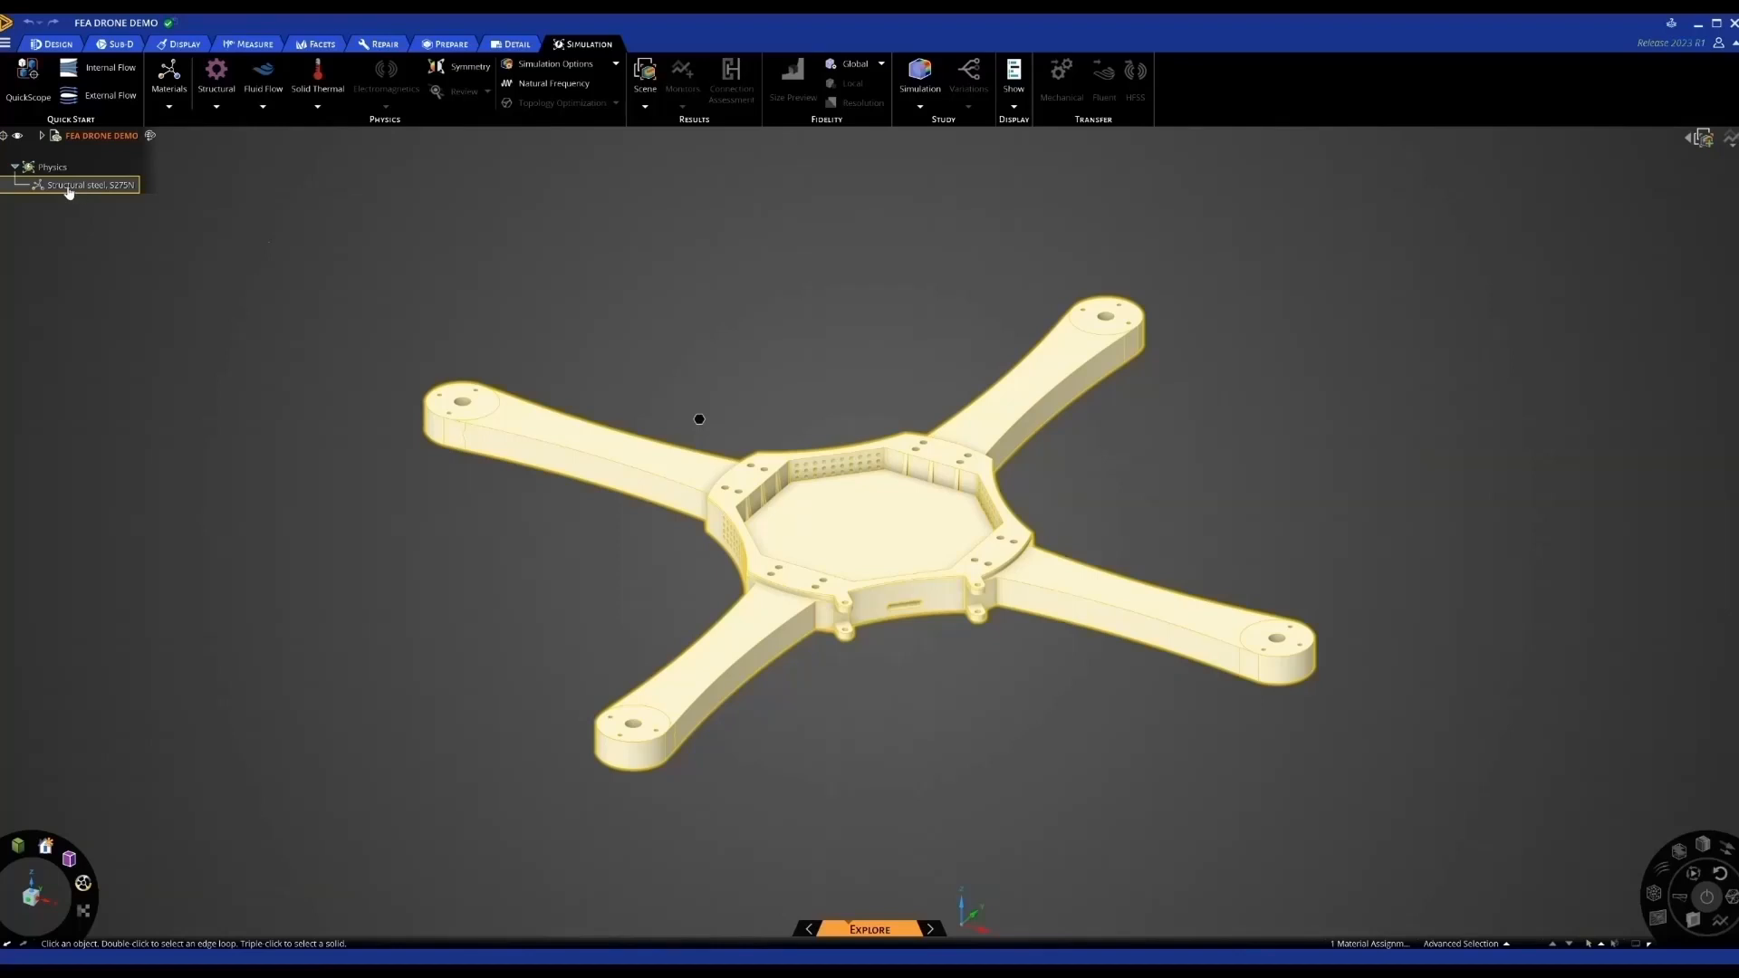
pyautogui.click(54, 136)
pyautogui.click(42, 135)
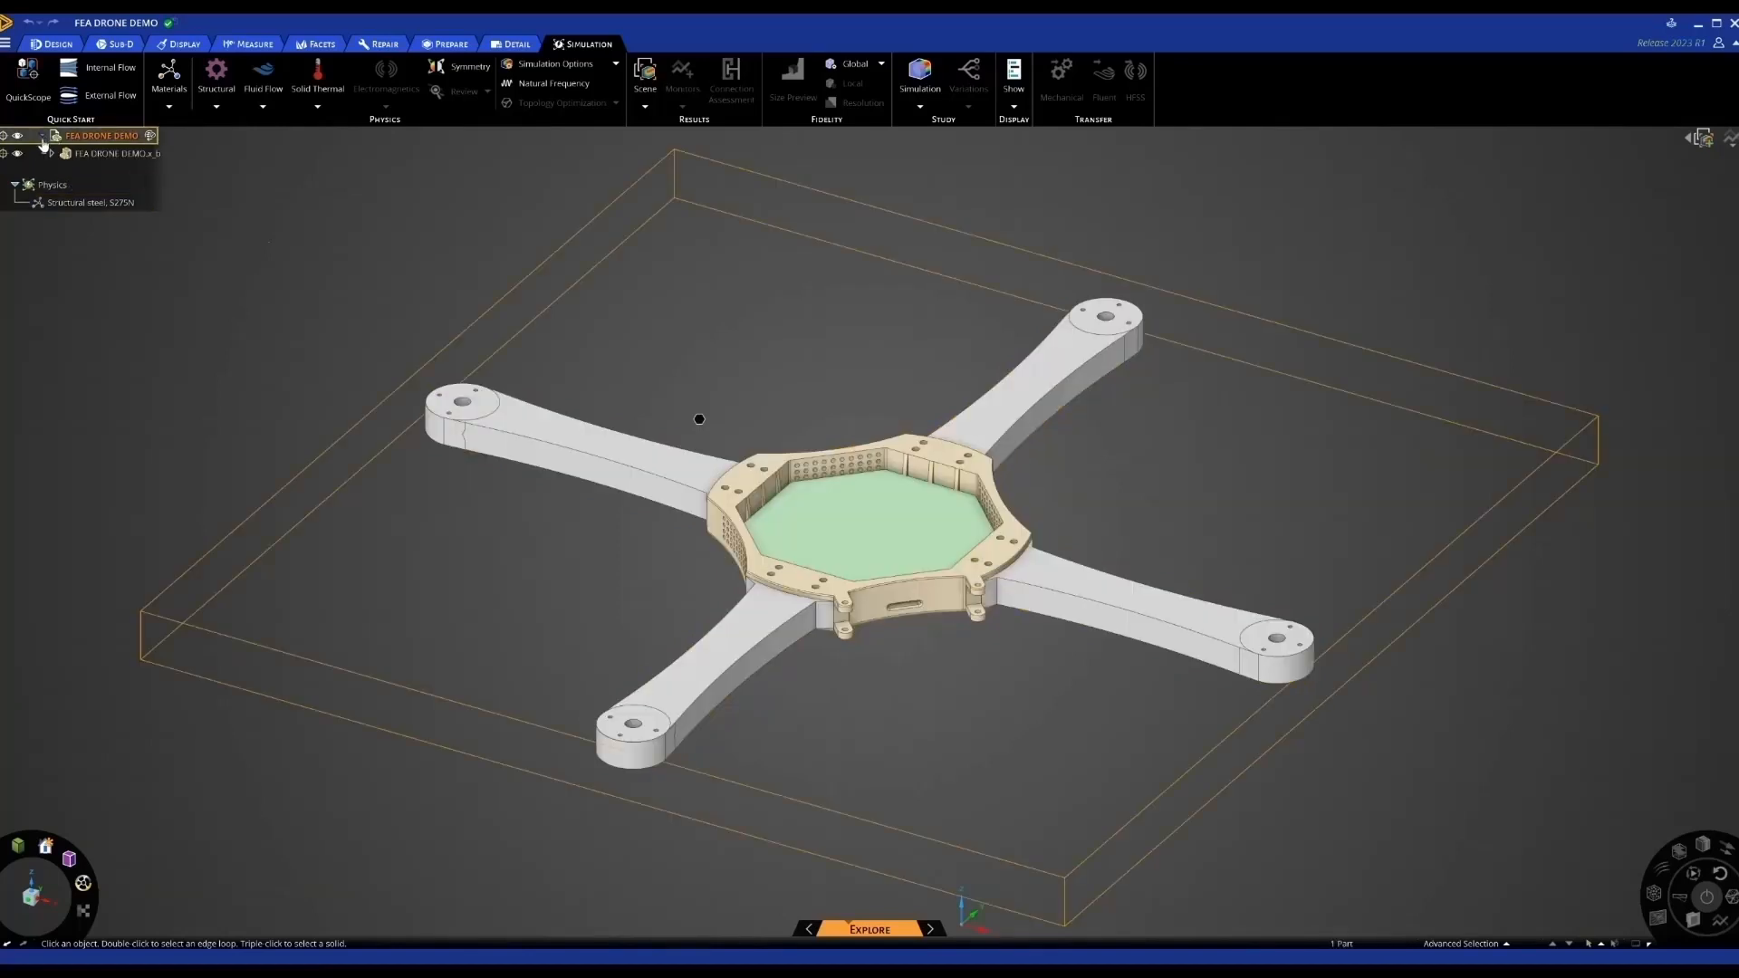
pyautogui.click(50, 154)
pyautogui.click(63, 203)
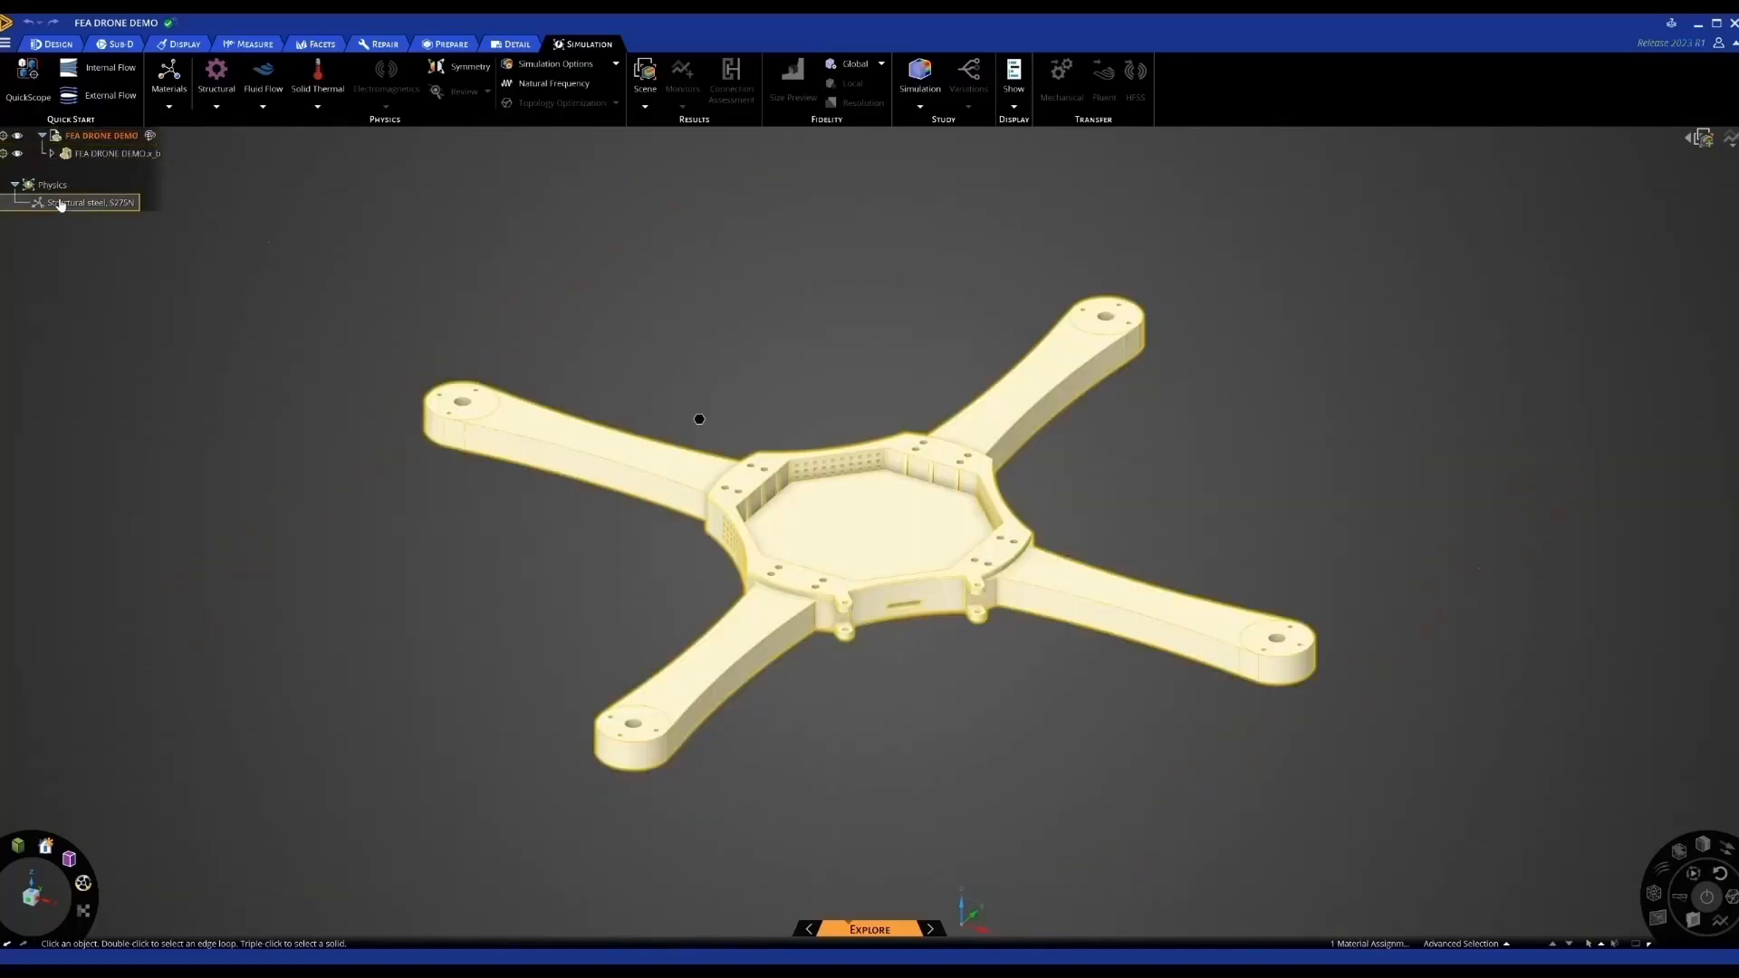
pyautogui.doubleClick(65, 204)
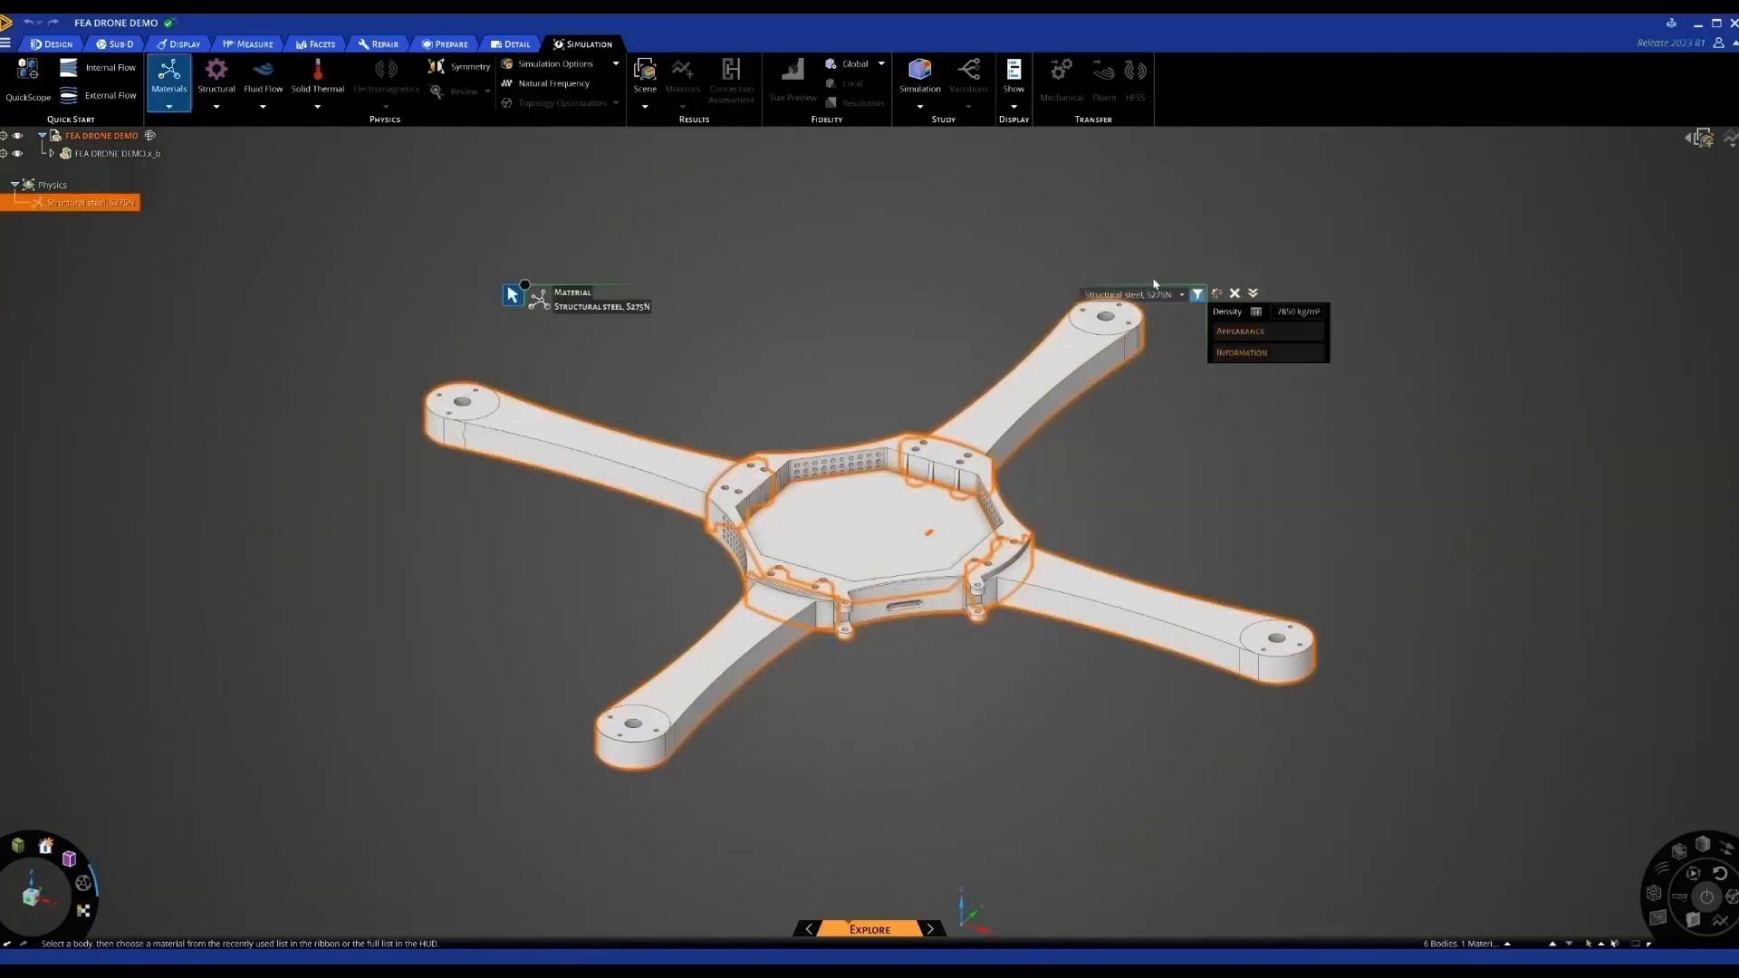
pyautogui.click(1183, 295)
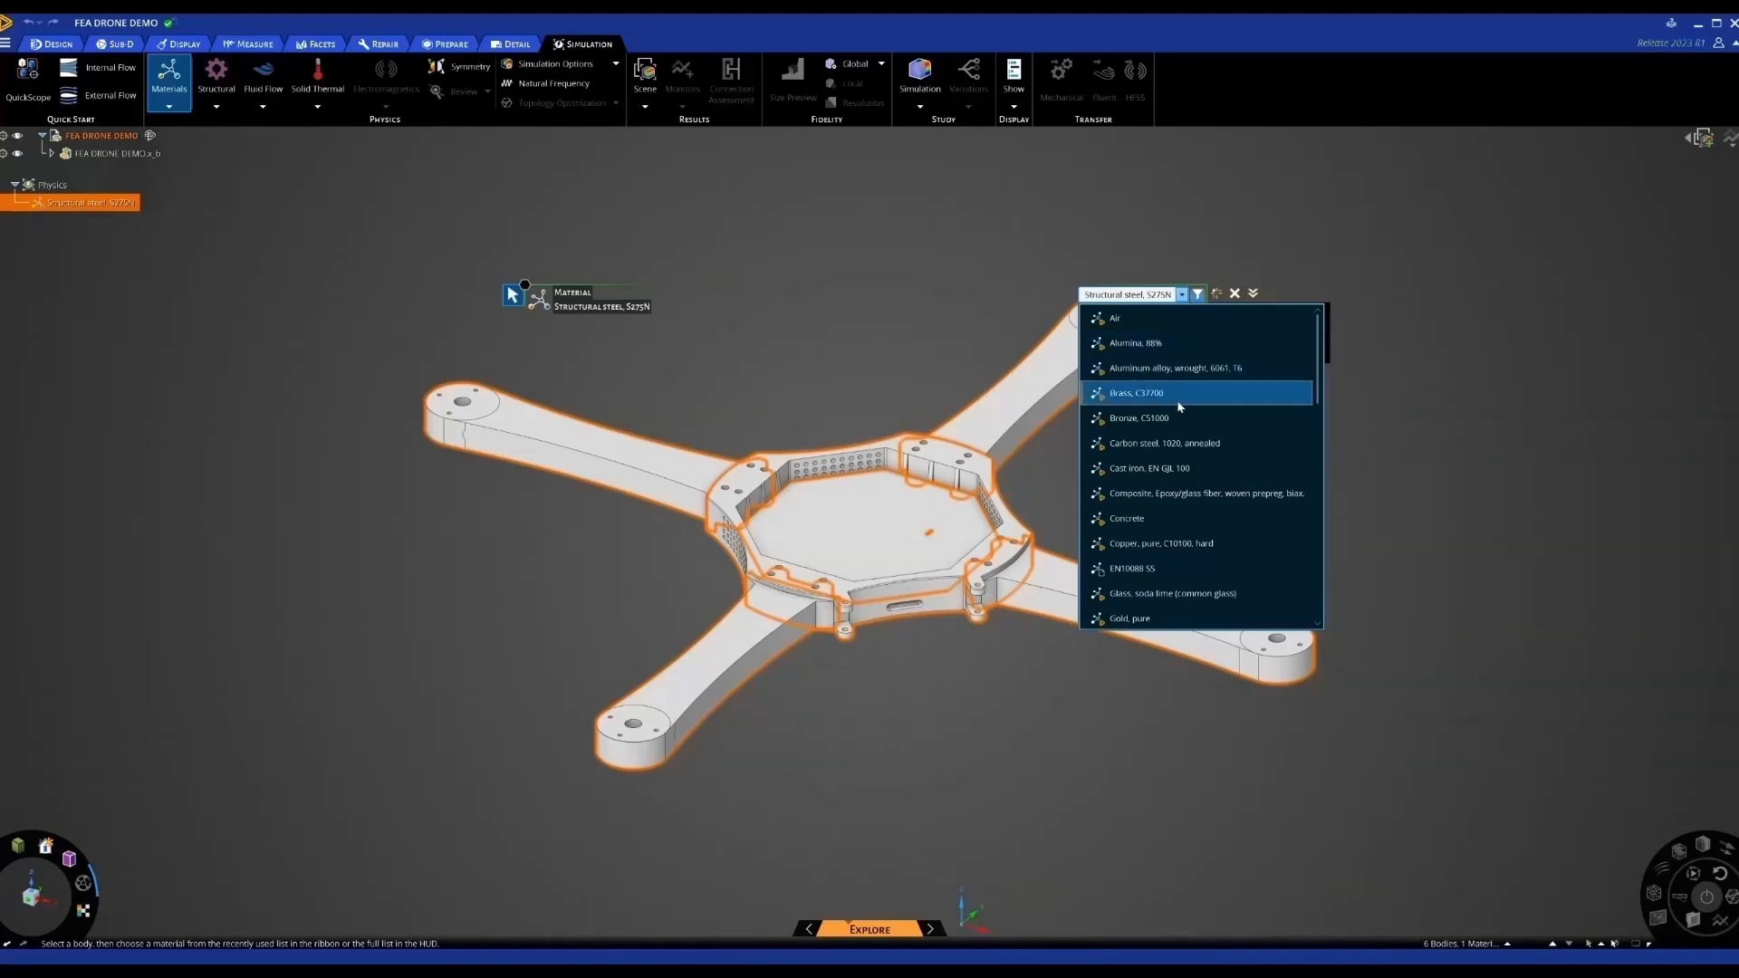
pyautogui.scroll(-5, 1180, 405)
pyautogui.scroll(1, 1180, 404)
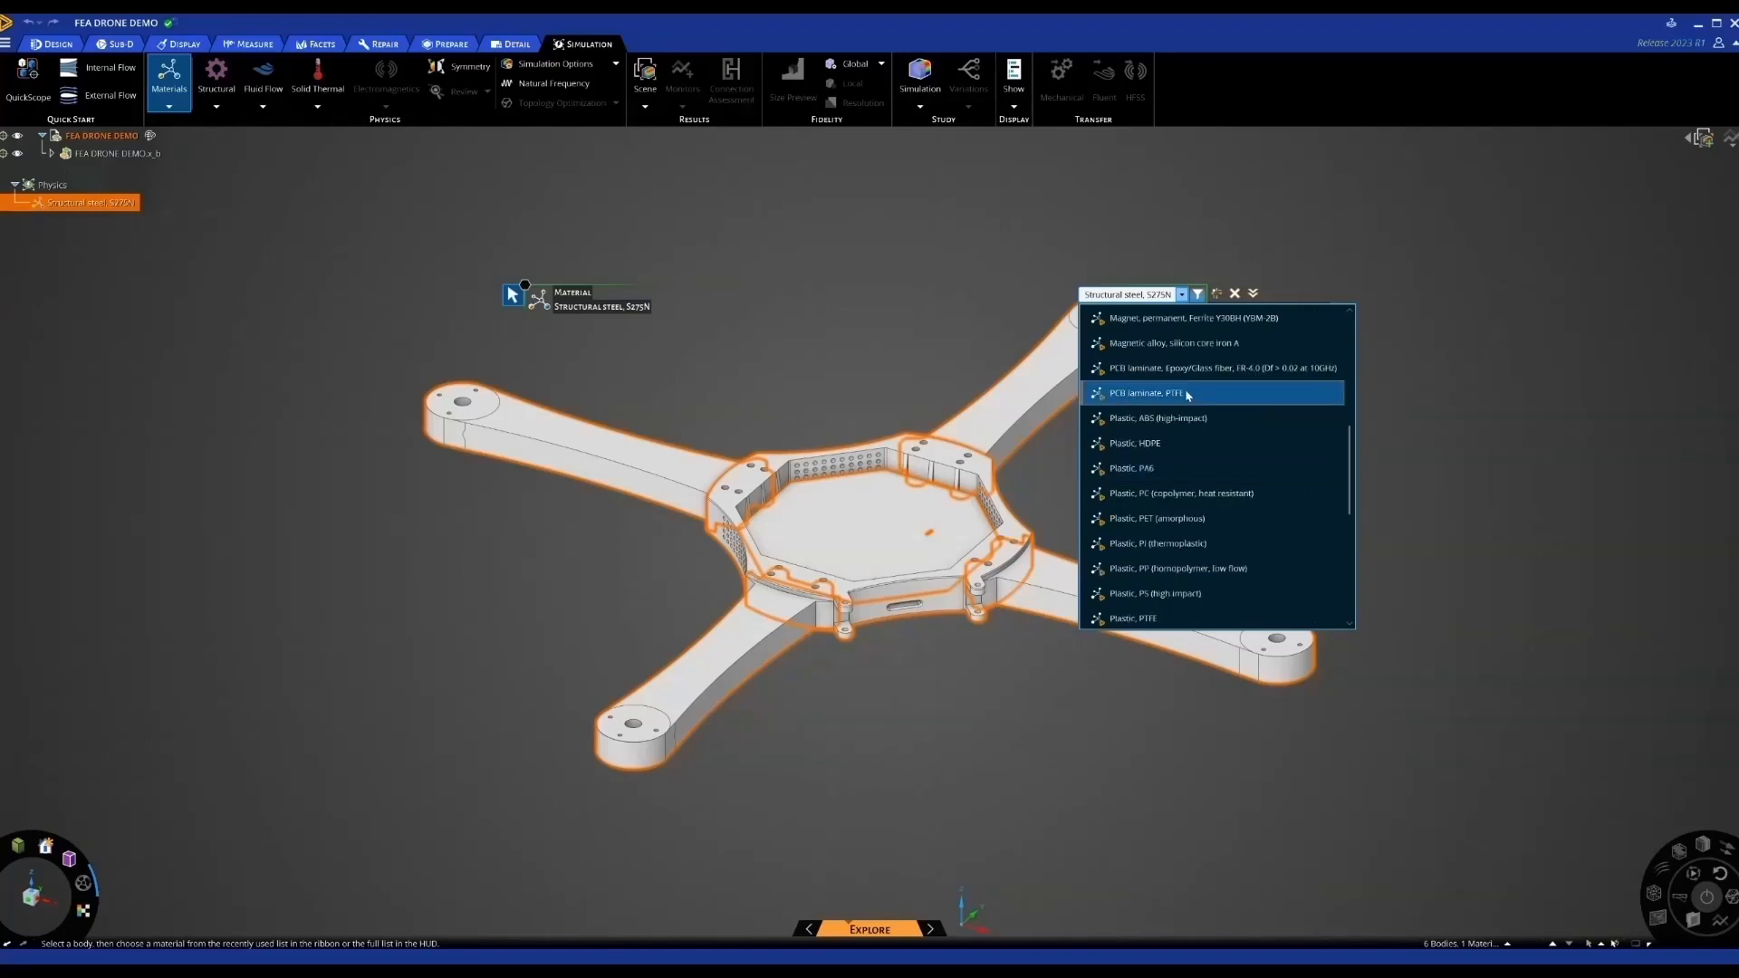
pyautogui.click(1144, 419)
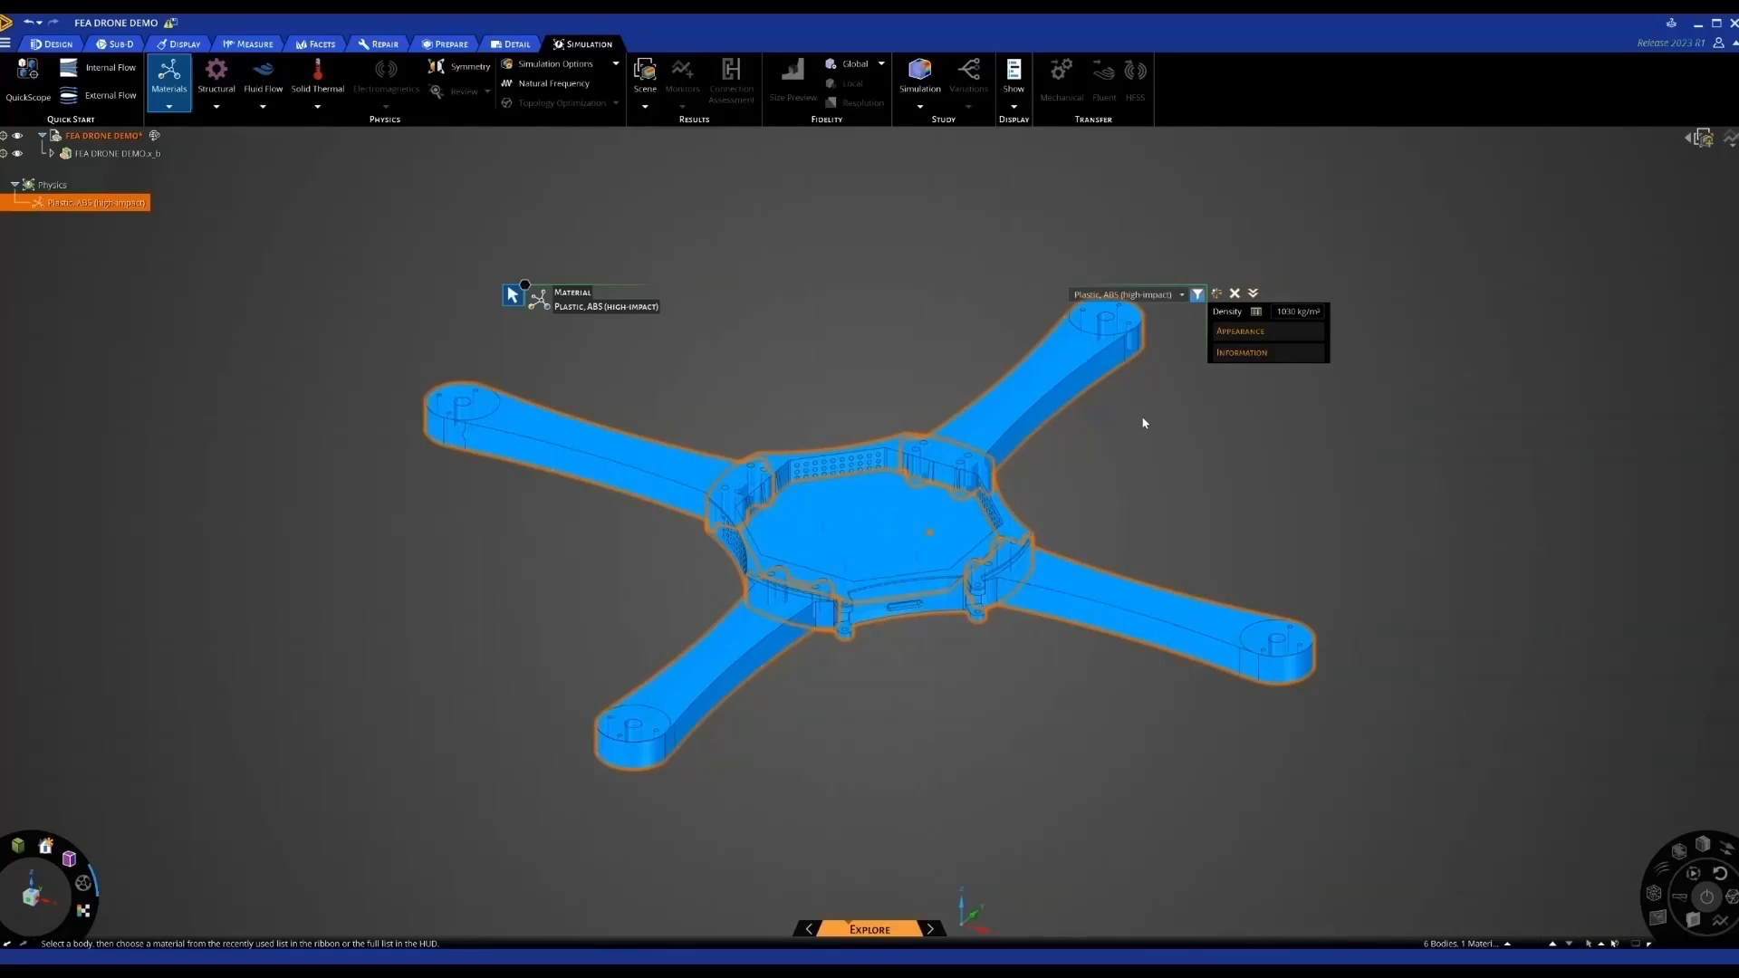
pyautogui.press('Escape')
pyautogui.press('Escape')
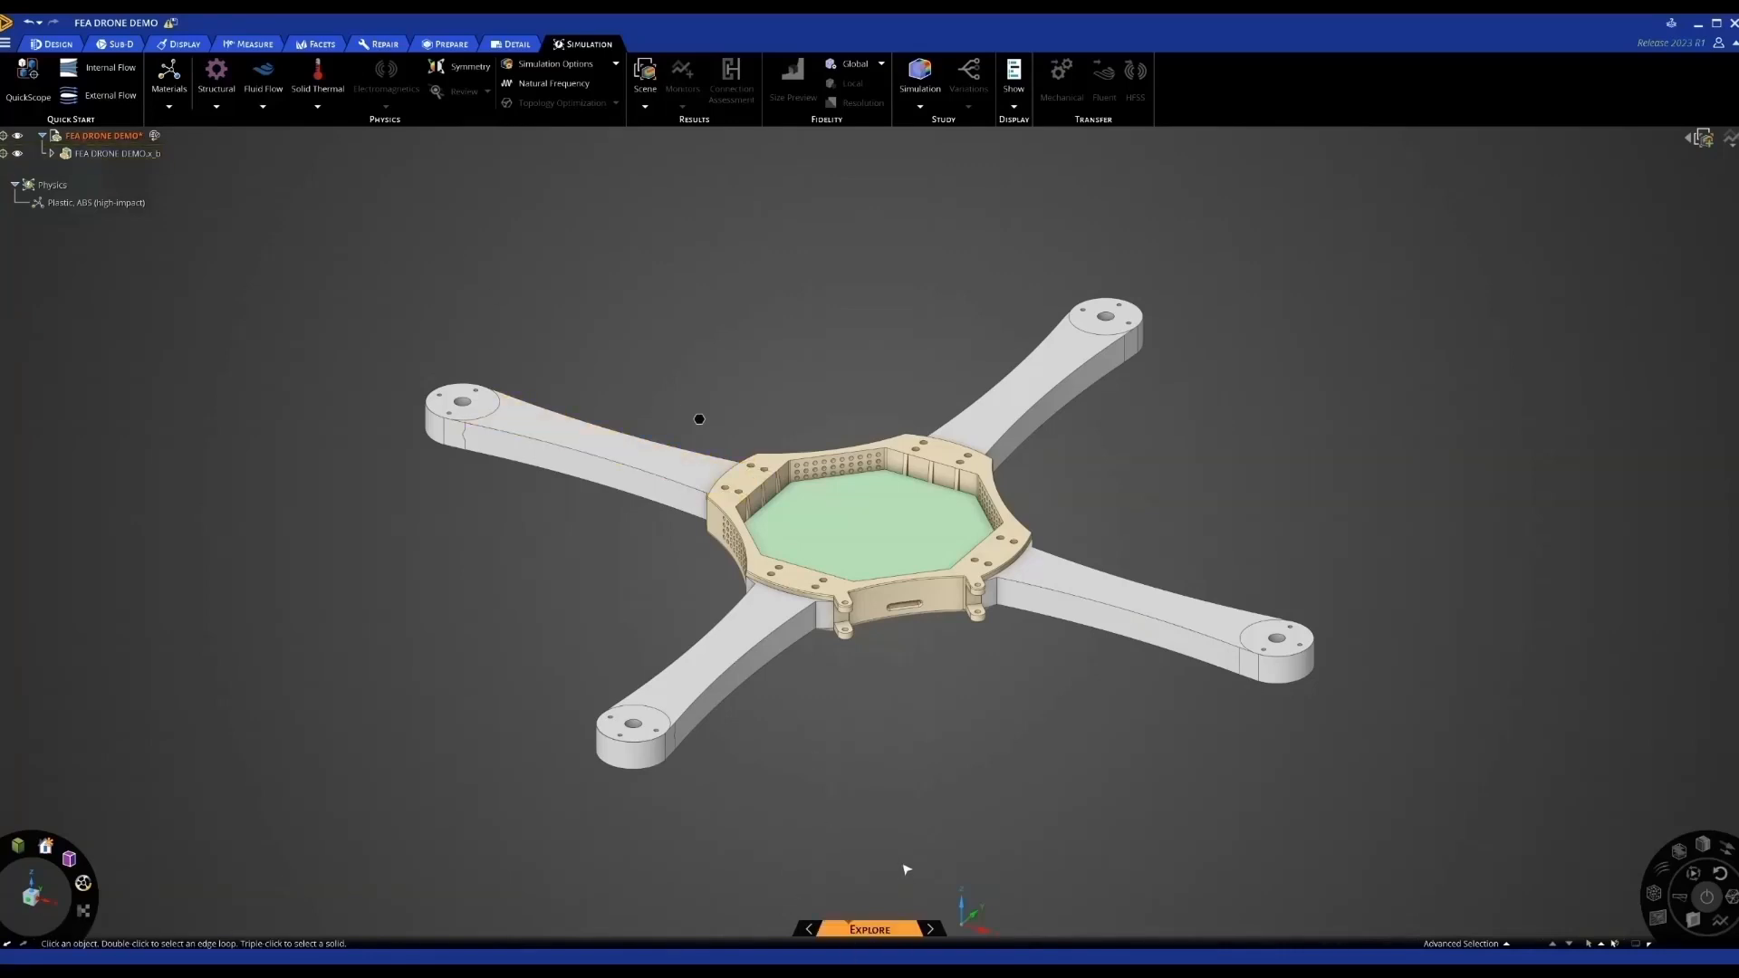
pyautogui.click(935, 930)
pyautogui.moveTo(874, 932)
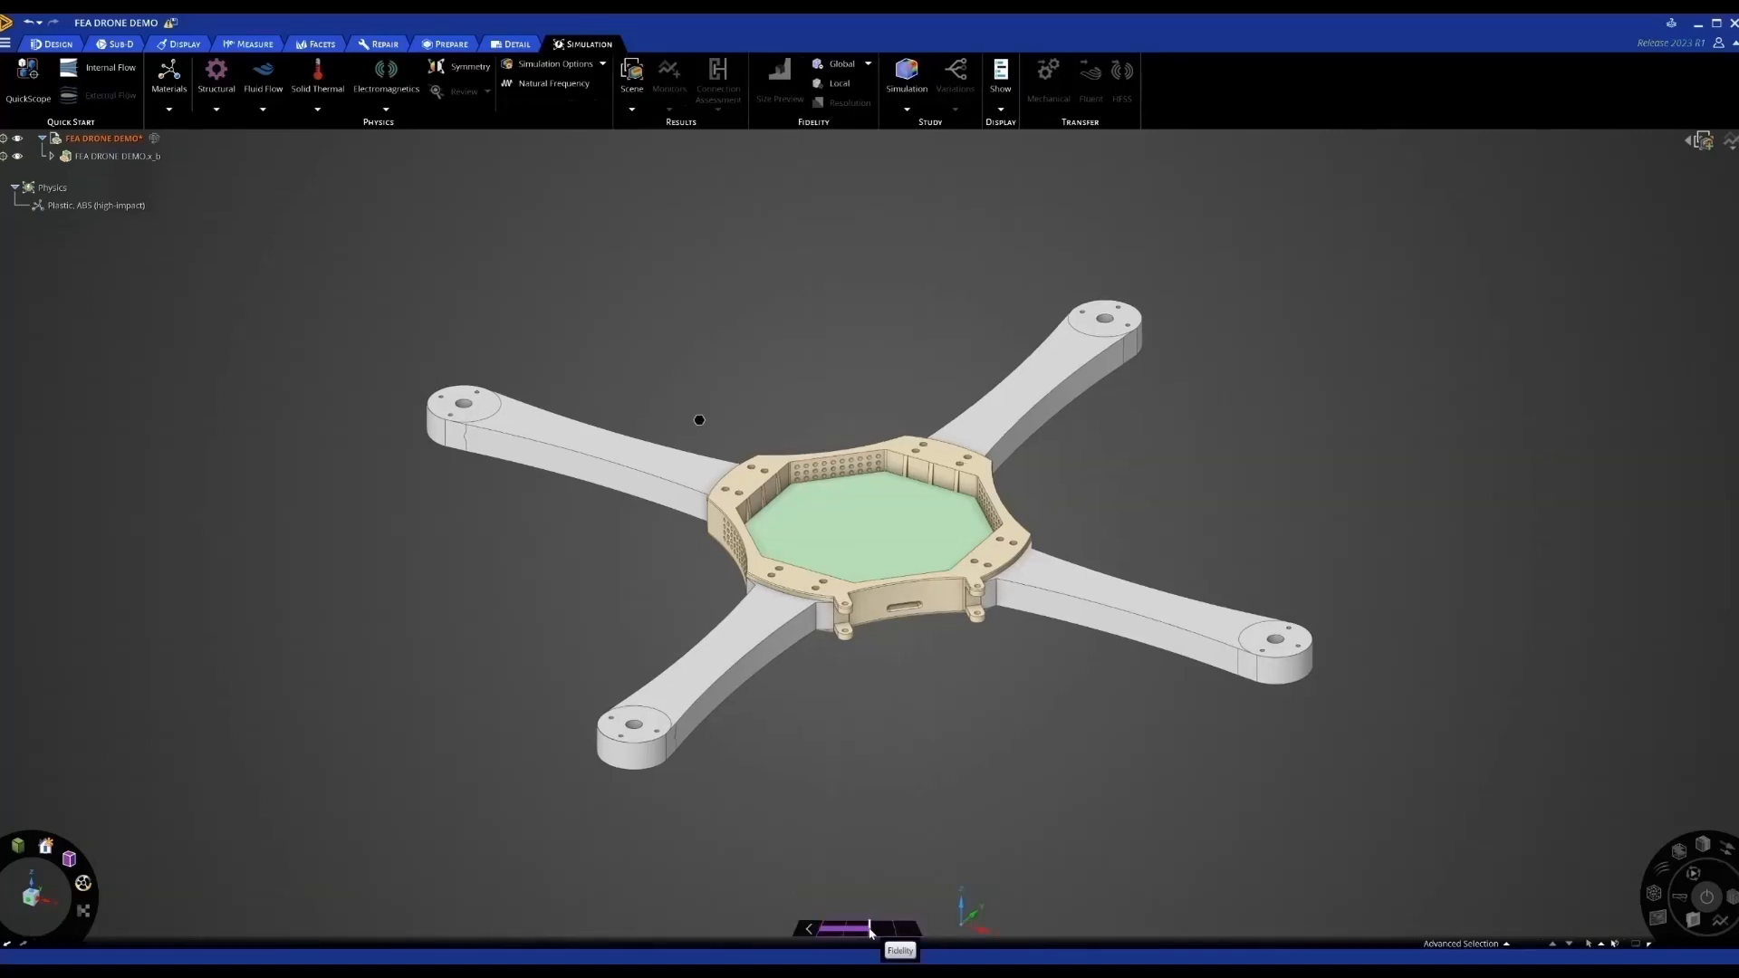
pyautogui.click(808, 930)
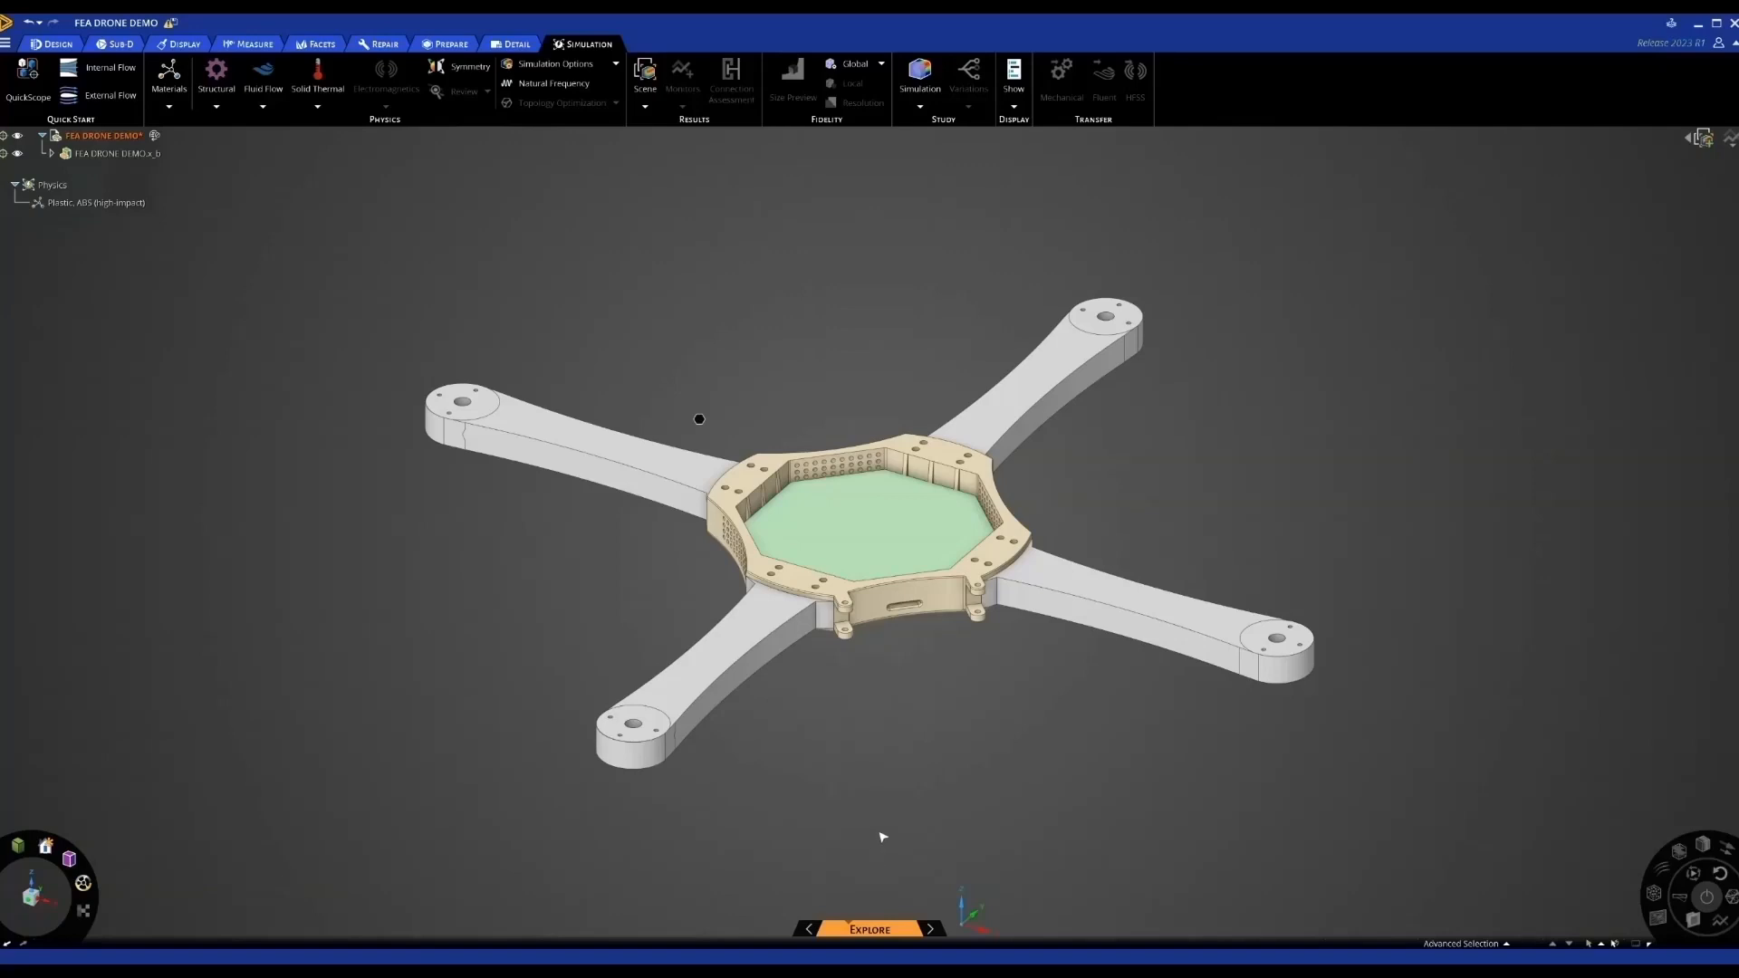
pyautogui.moveTo(889, 815)
pyautogui.keyDown('shift'); pyautogui.mouseDown(button='middle')
pyautogui.moveTo(966, 787)
pyautogui.moveTo(941, 761)
pyautogui.mouseUp(button='middle'); pyautogui.keyUp('shift')
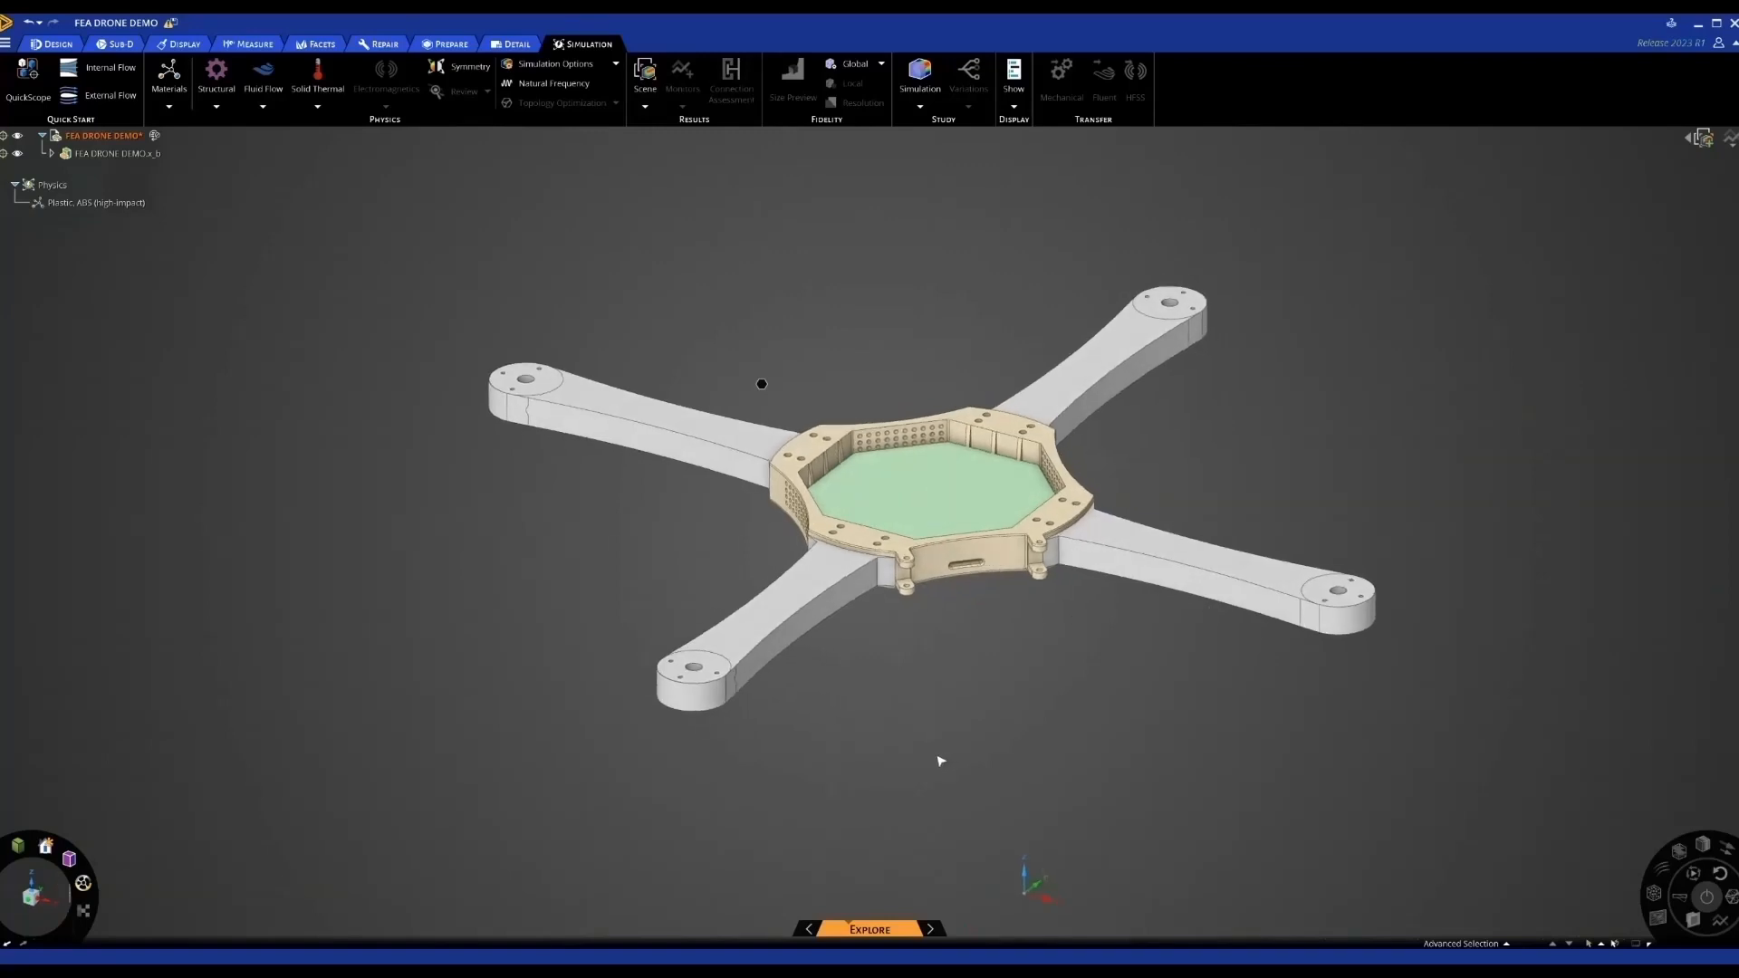
# Apply 10 N forces to the left, top-right, bottom-right and bottom-left arm-end faces
pyautogui.click(546, 384)
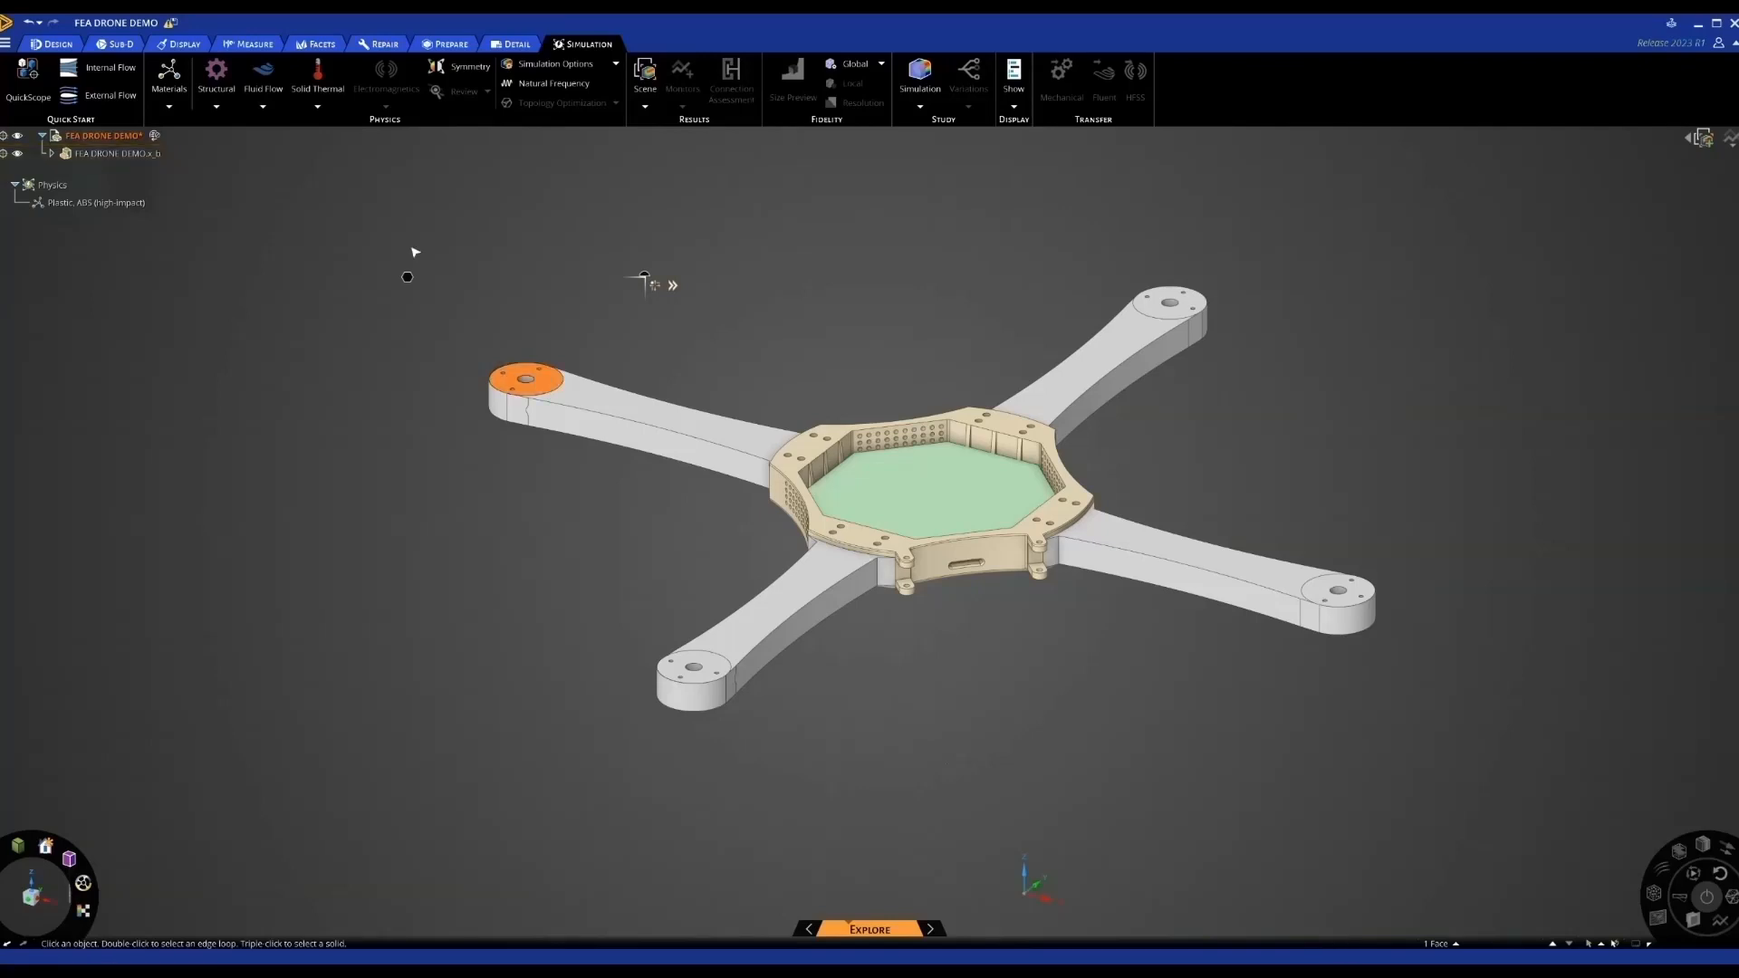
pyautogui.click(217, 107)
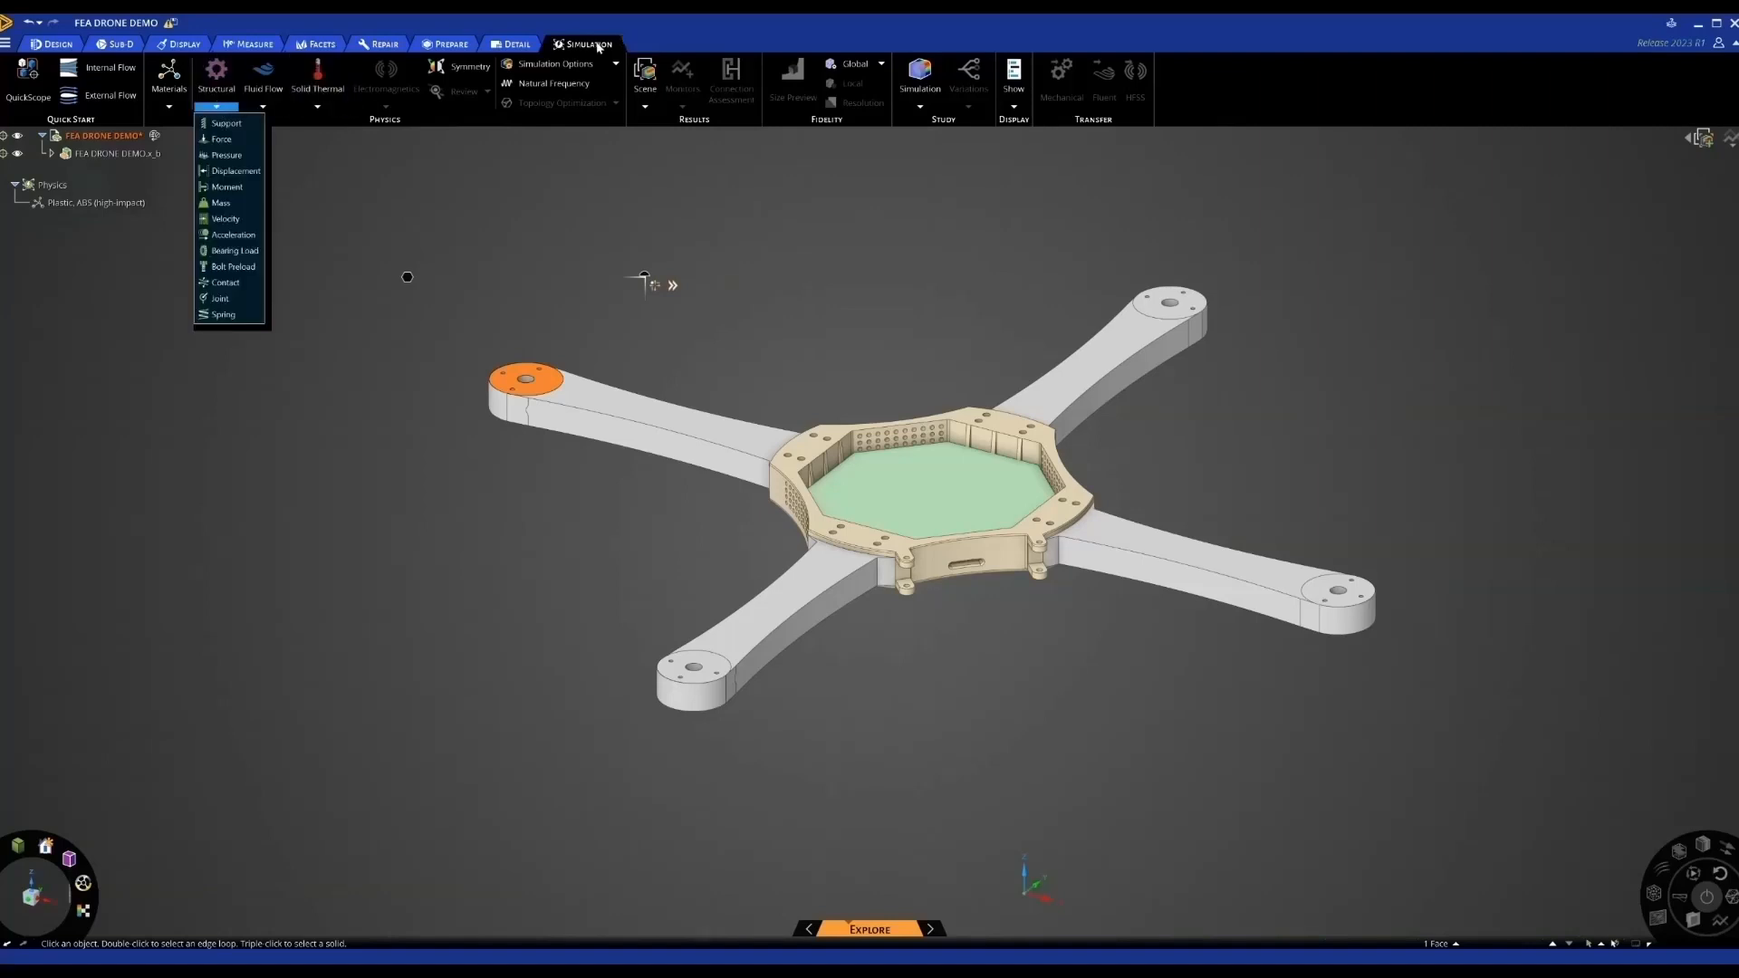
pyautogui.click(226, 139)
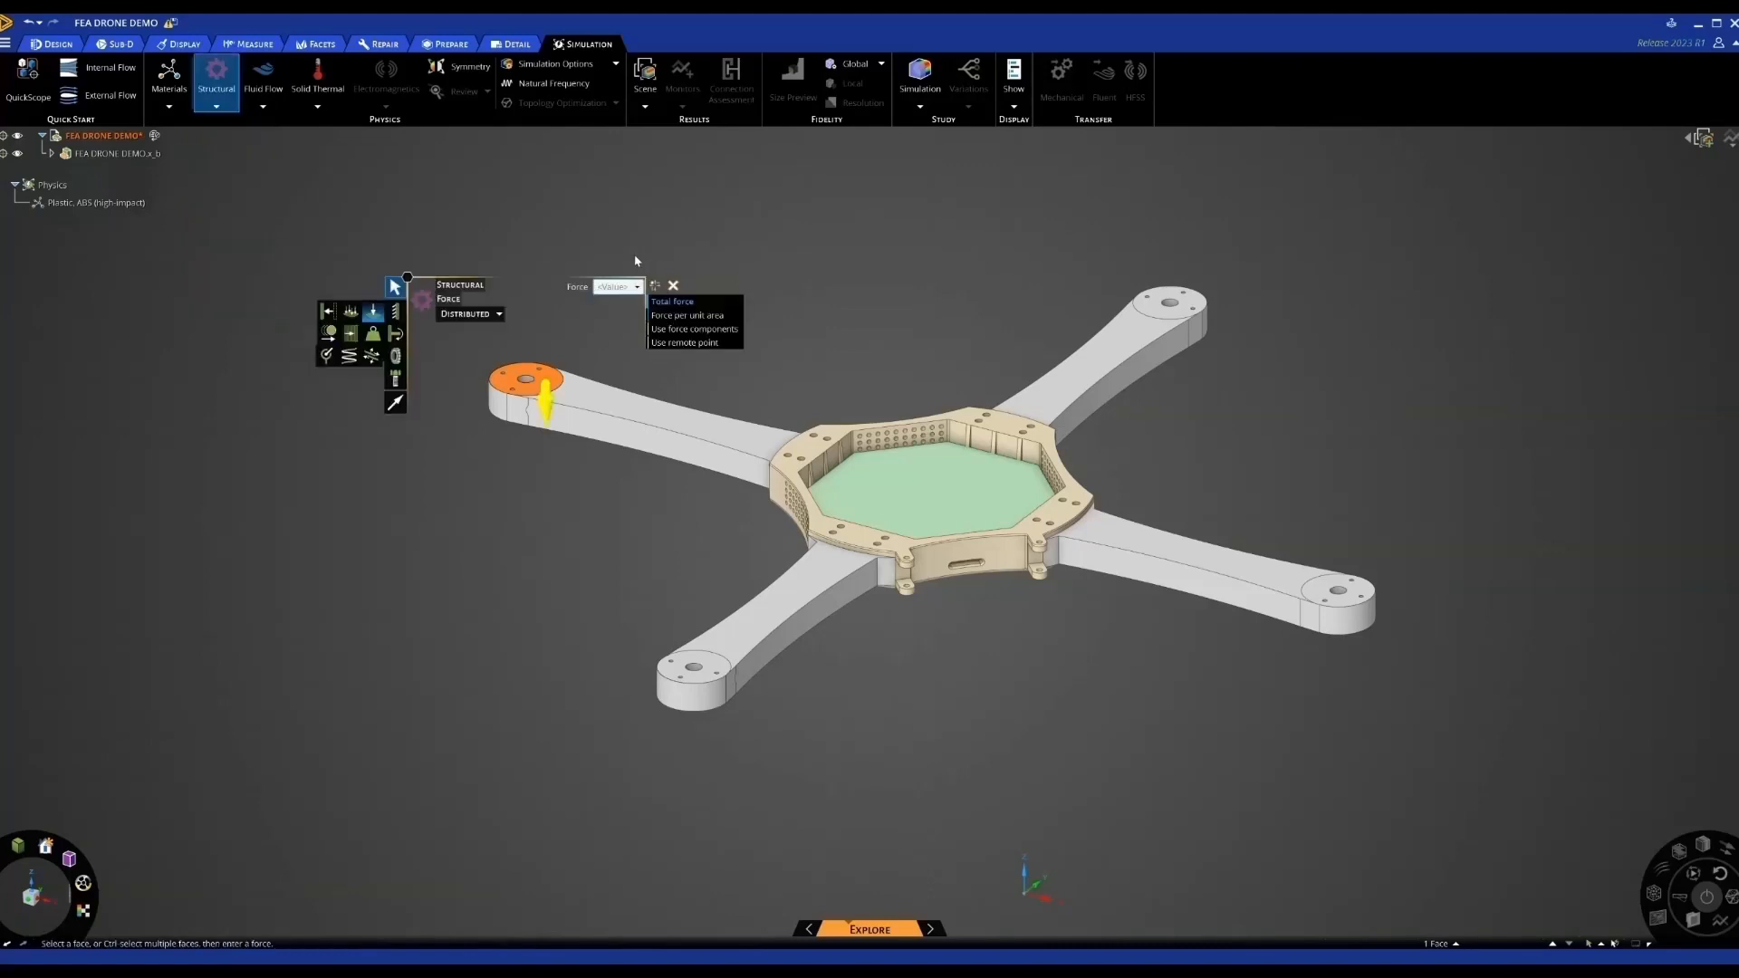
pyautogui.write('10 N')
pyautogui.press('Return')
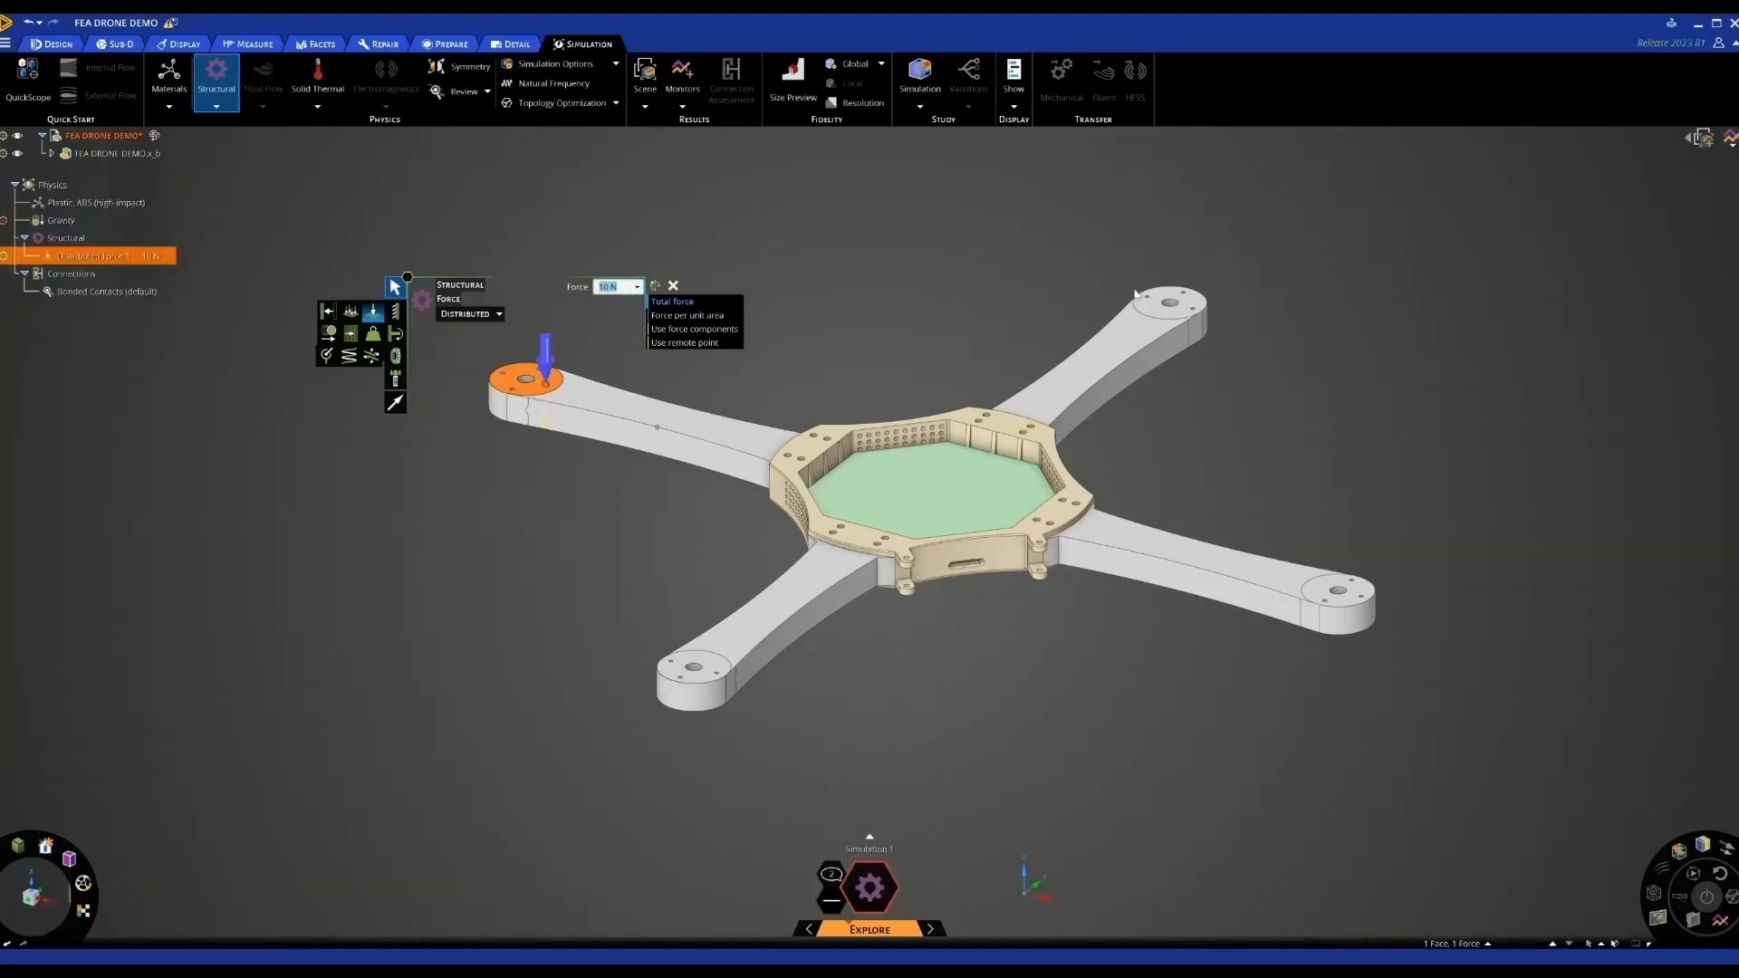
pyautogui.click(1150, 308)
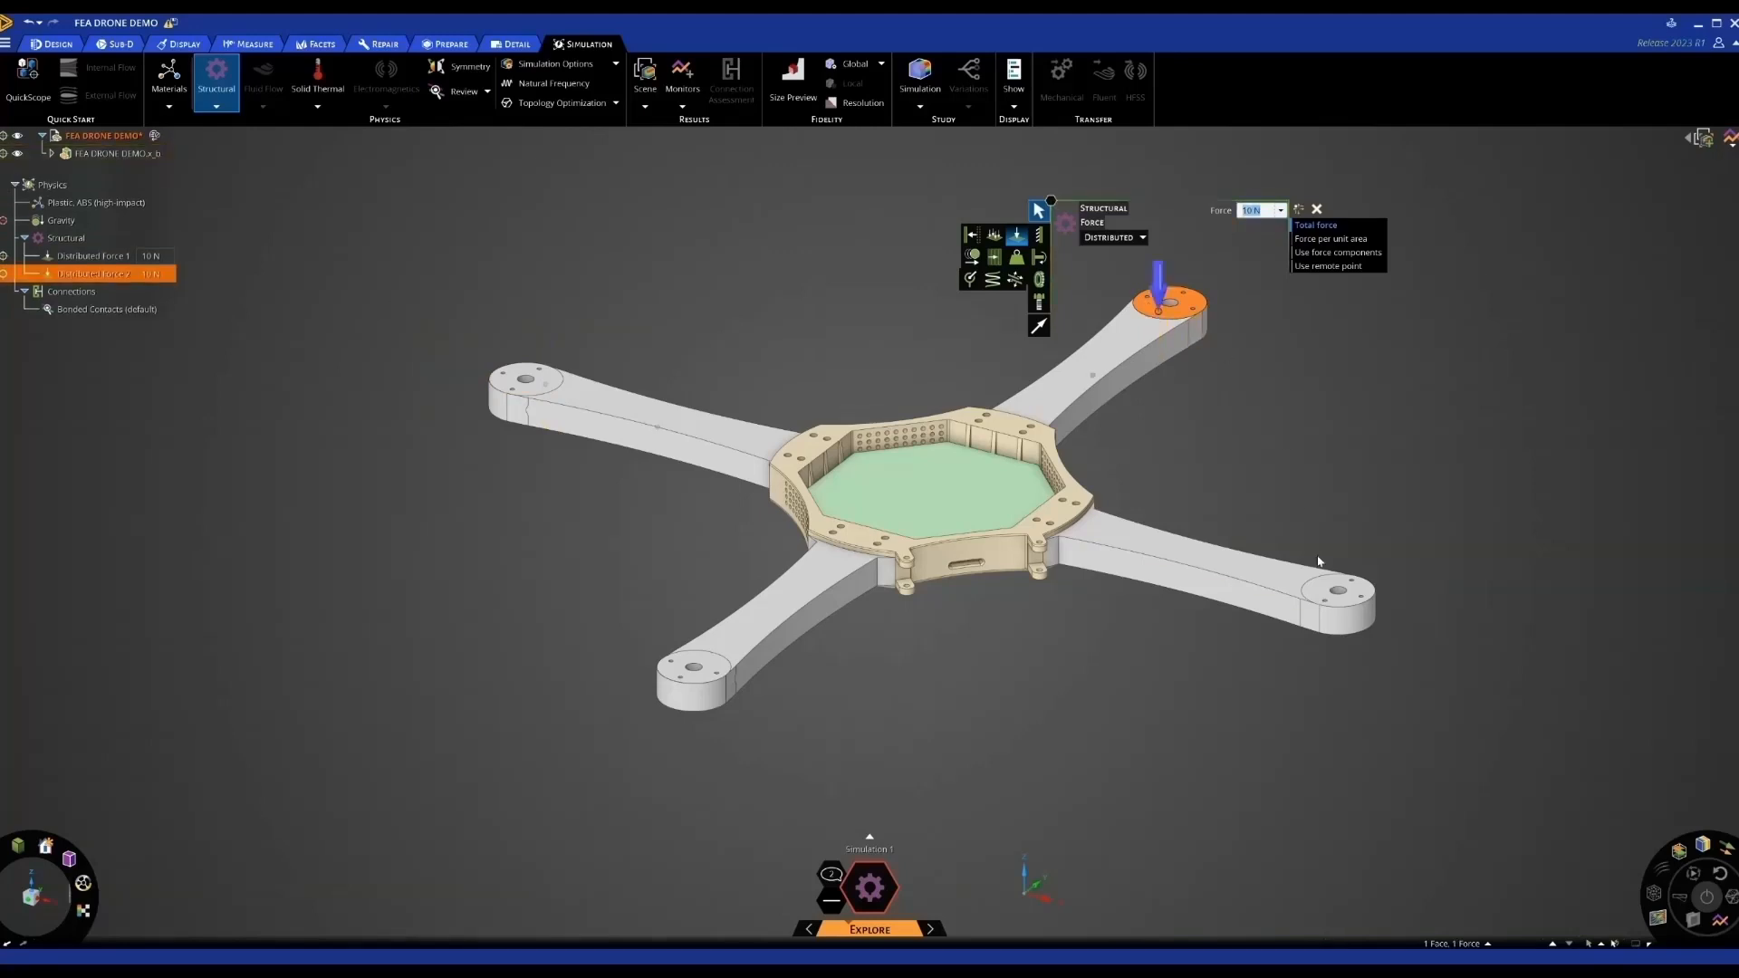
pyautogui.click(1332, 588)
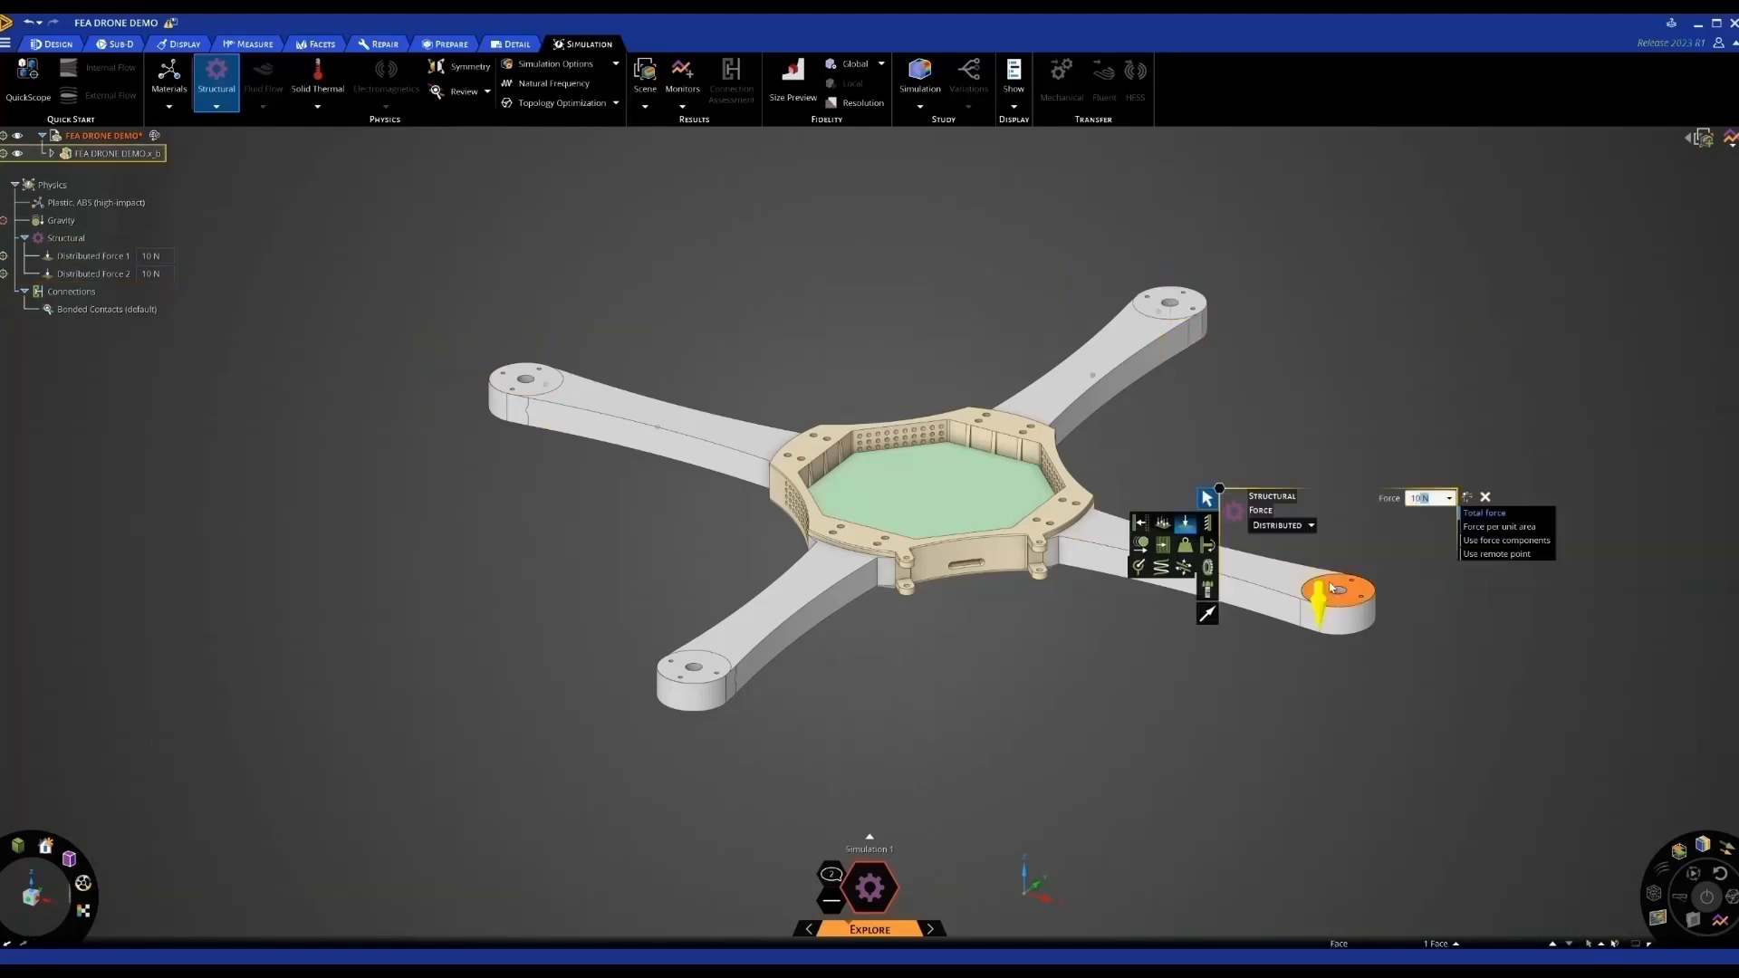
pyautogui.press('Return')
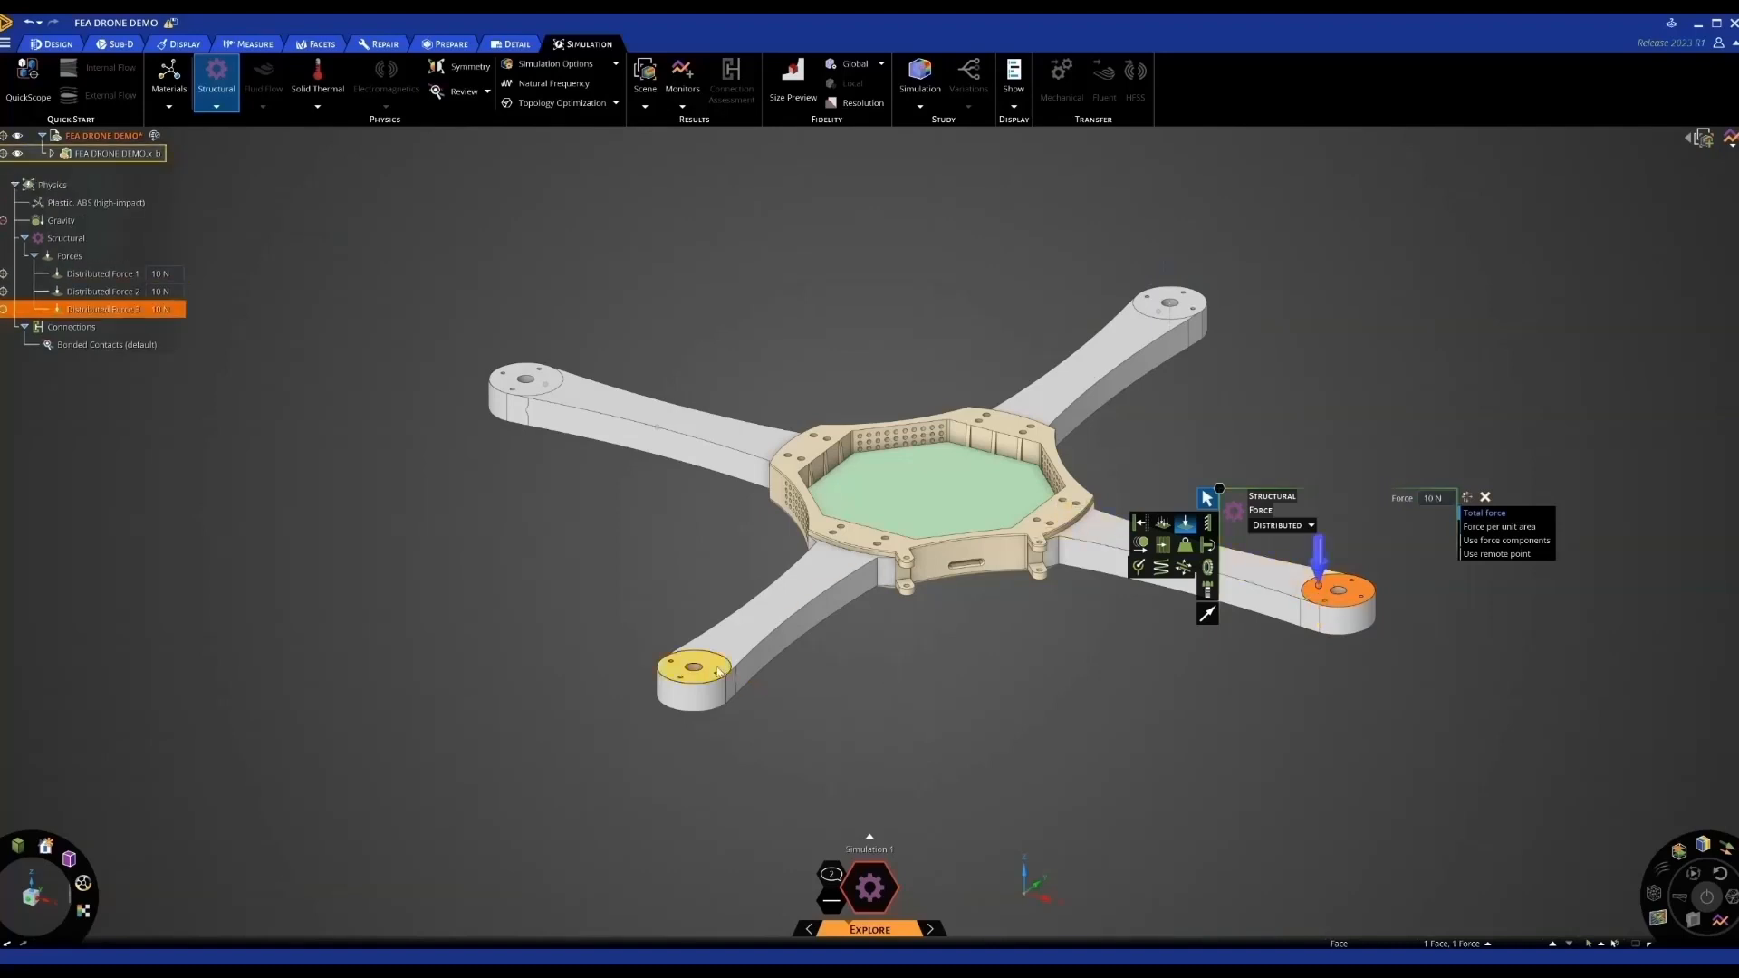
pyautogui.click(718, 671)
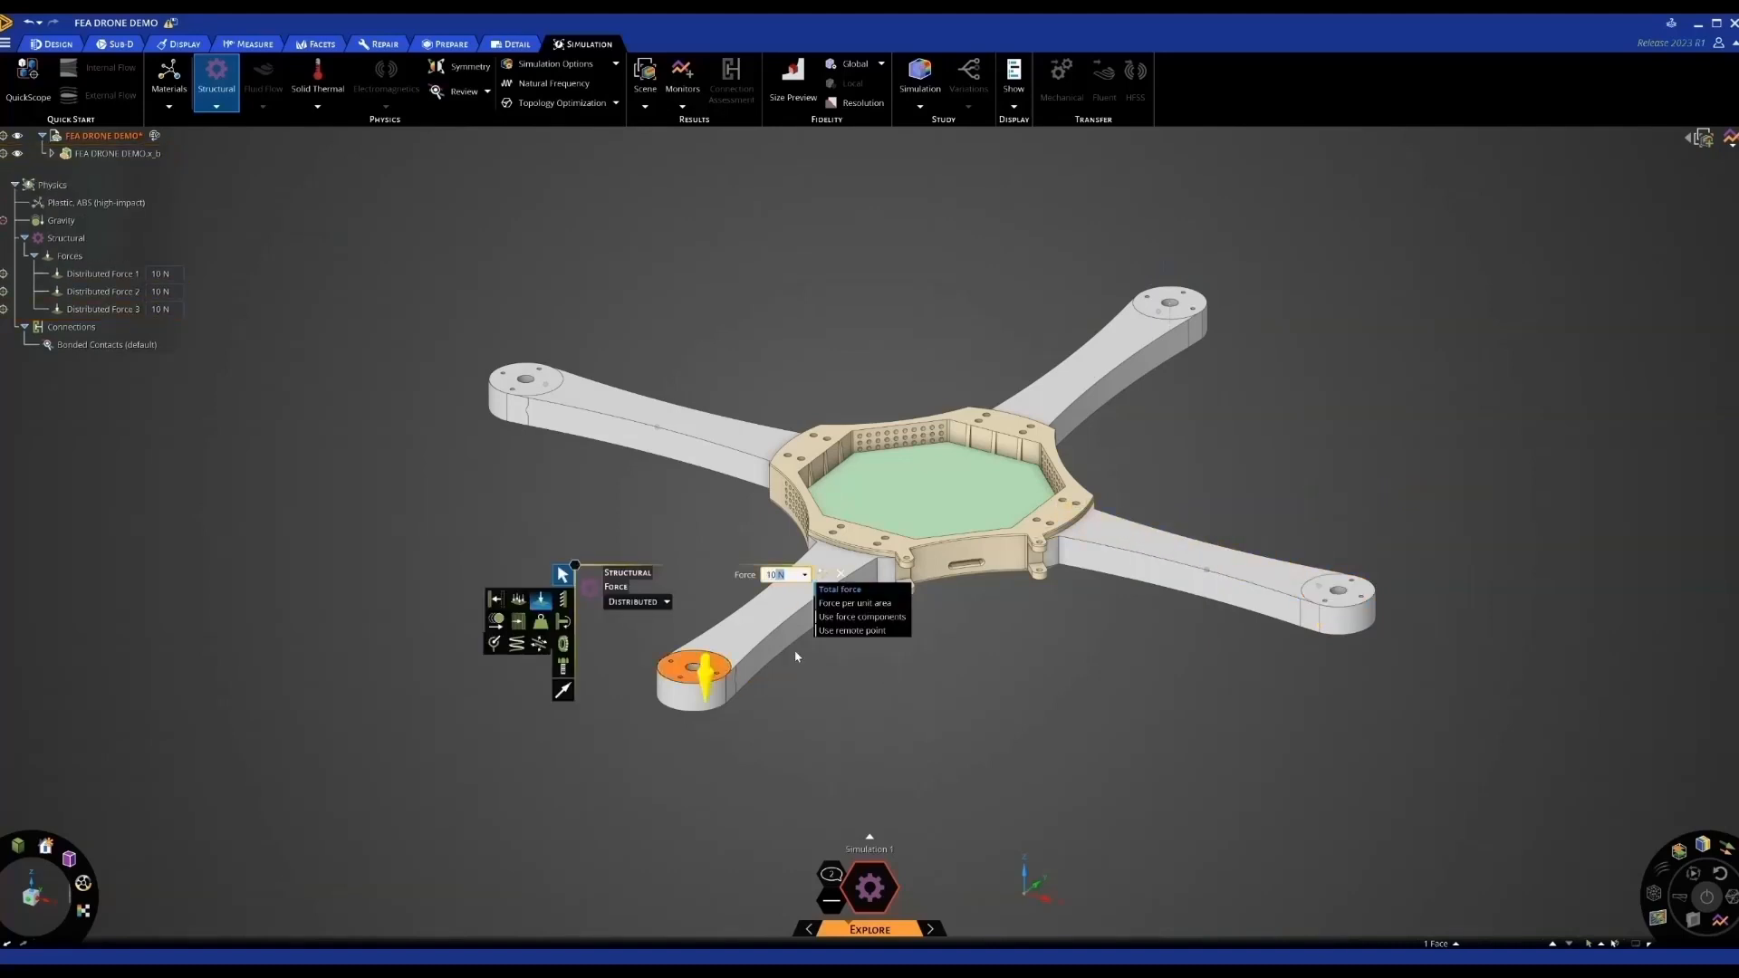
pyautogui.press('Return')
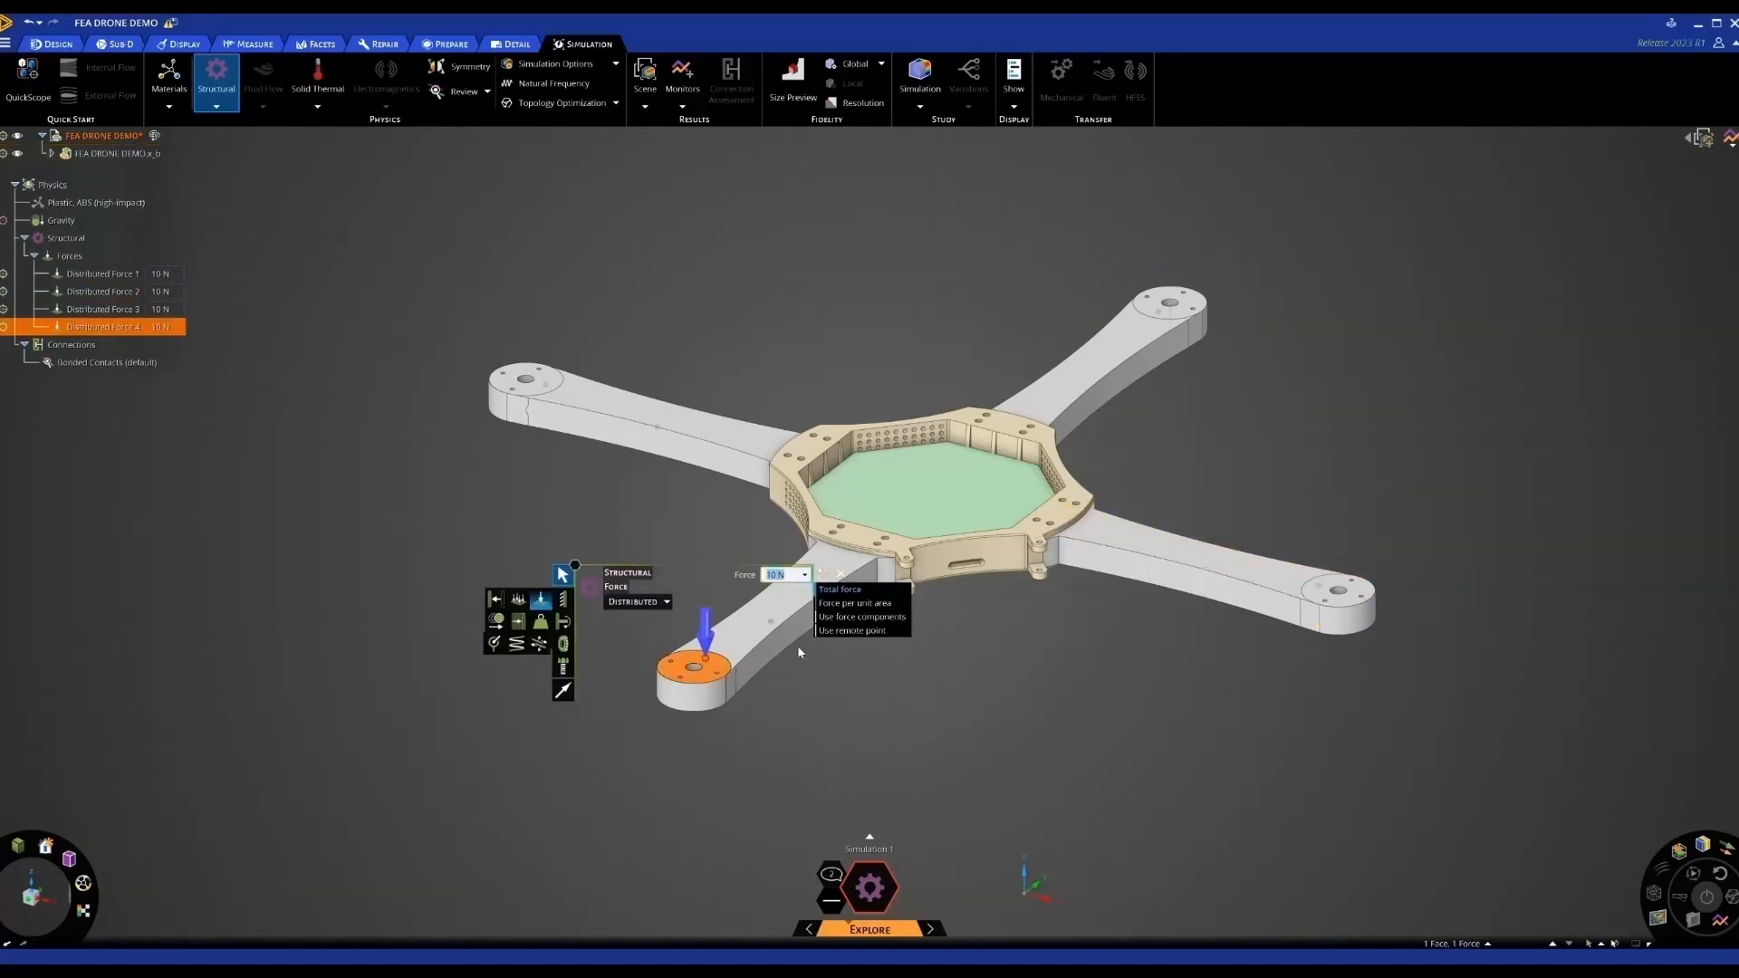
pyautogui.click(857, 277)
pyautogui.press('Escape')
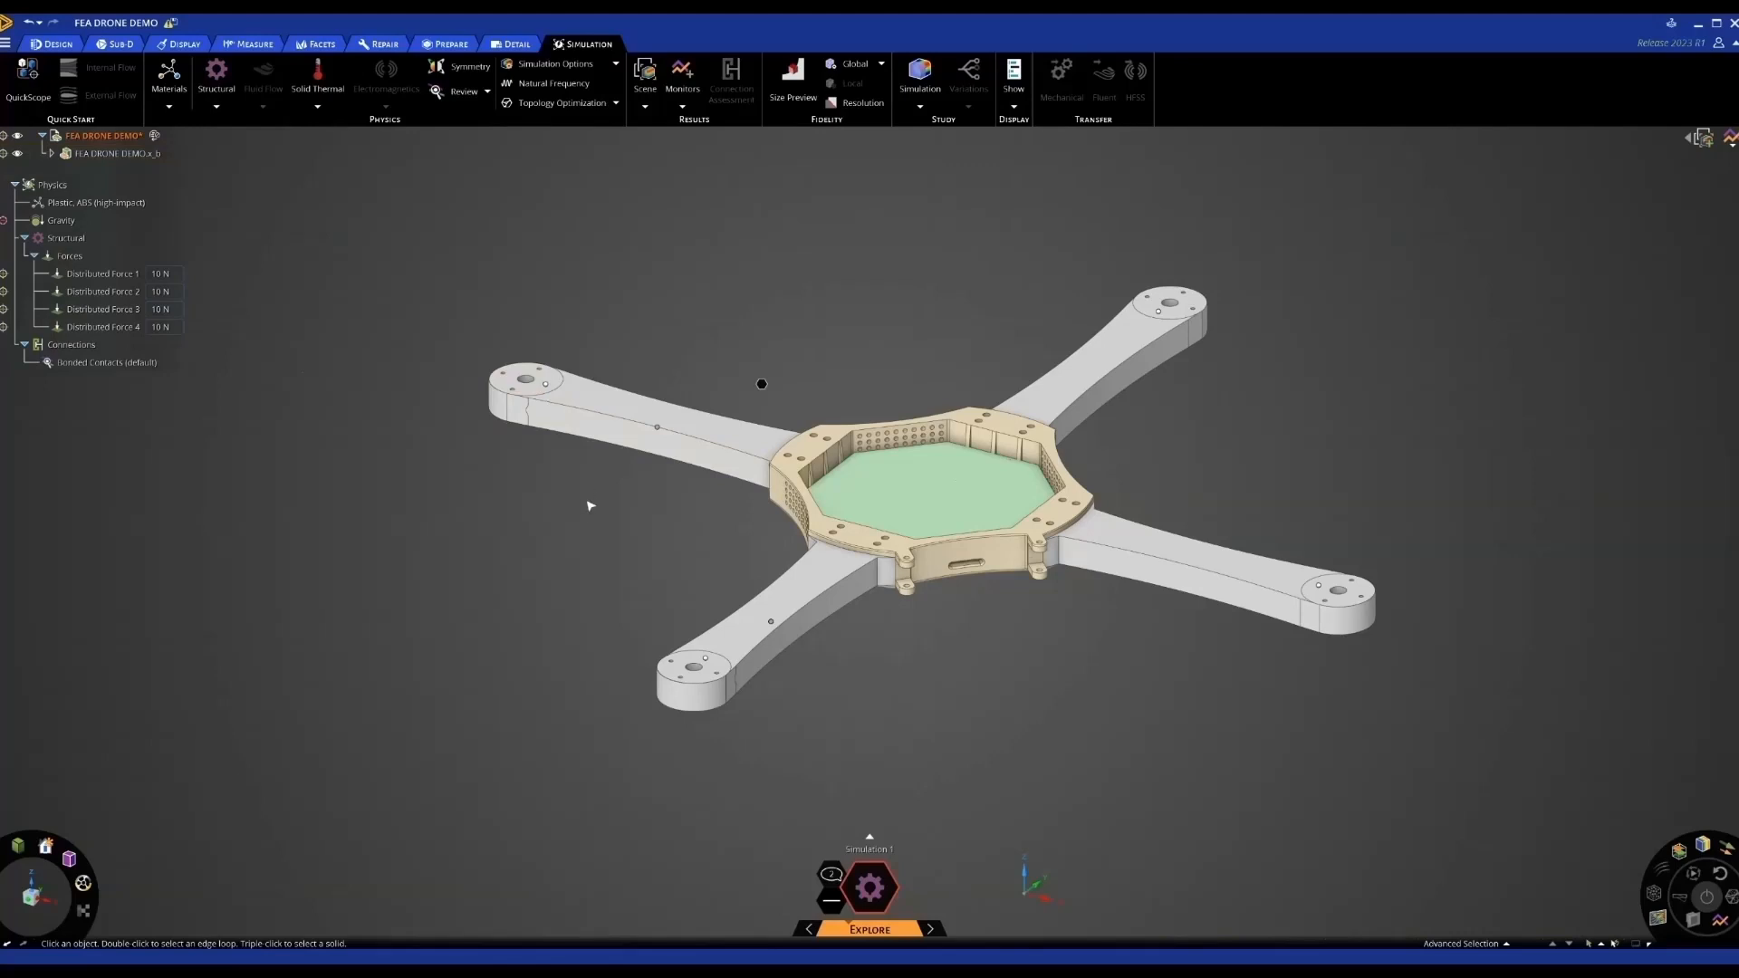
# Select the pad and long-bar faces on the central housing's underside
pyautogui.moveTo(587, 509); pyautogui.dragTo(603, 446, button='middle')
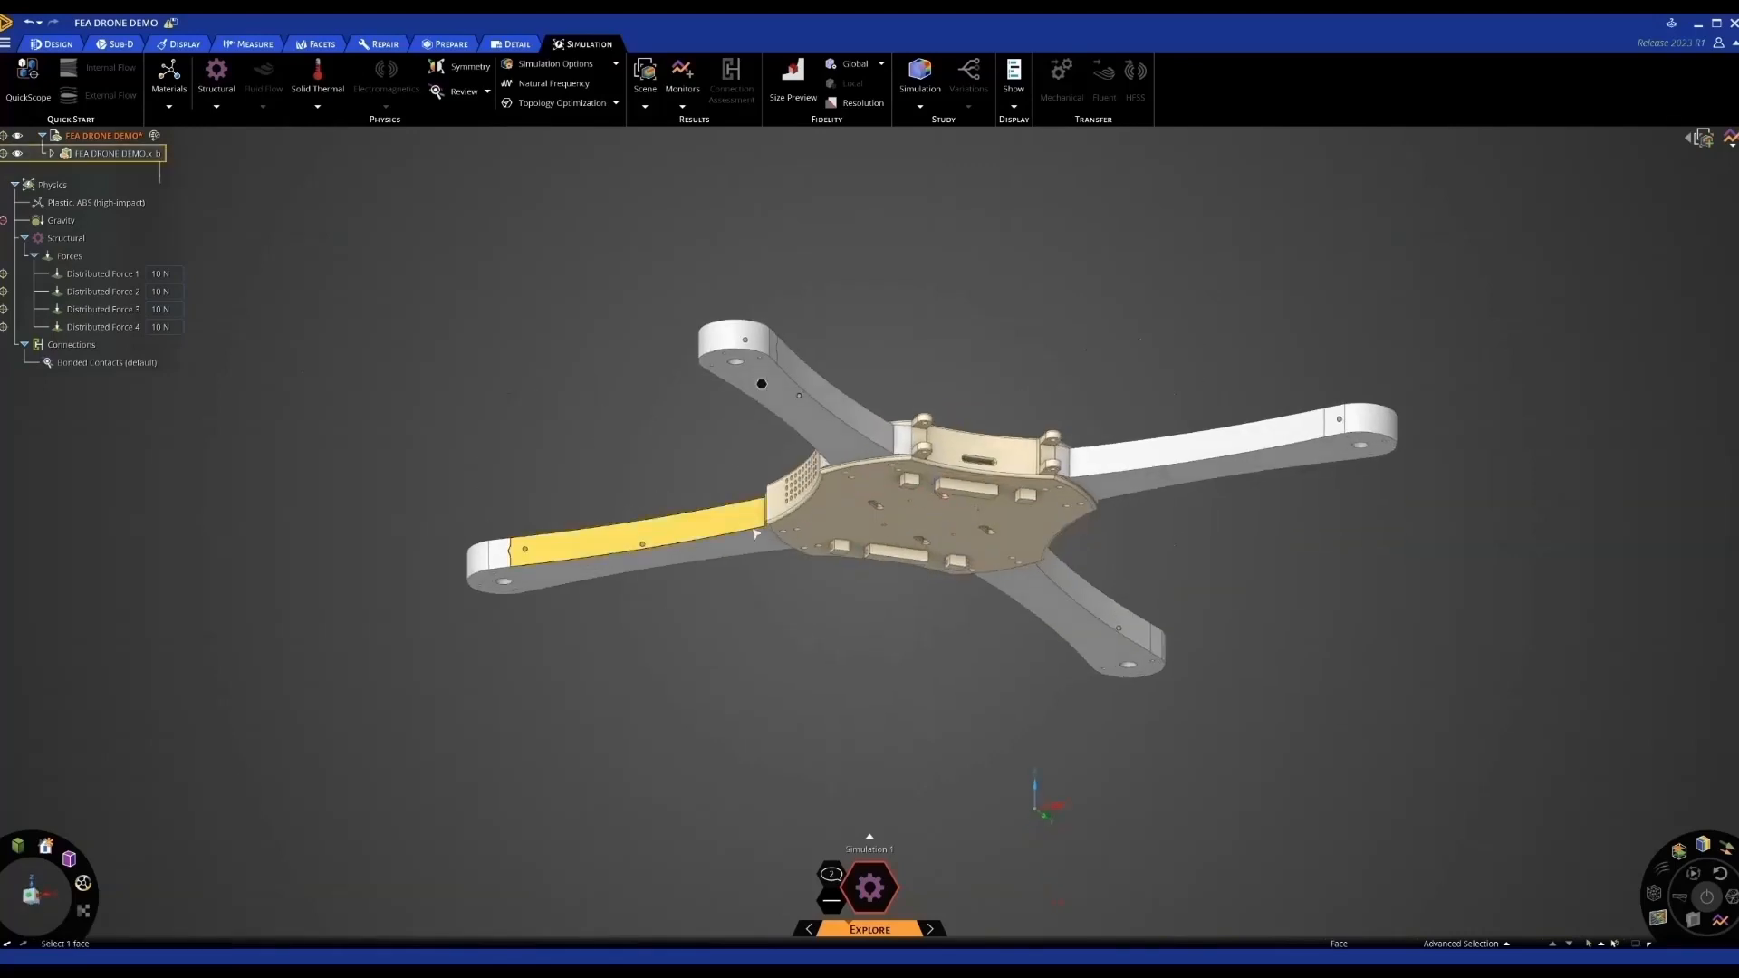
pyautogui.scroll(3, 885, 531)
pyautogui.click(985, 467)
pyautogui.click(1023, 468)
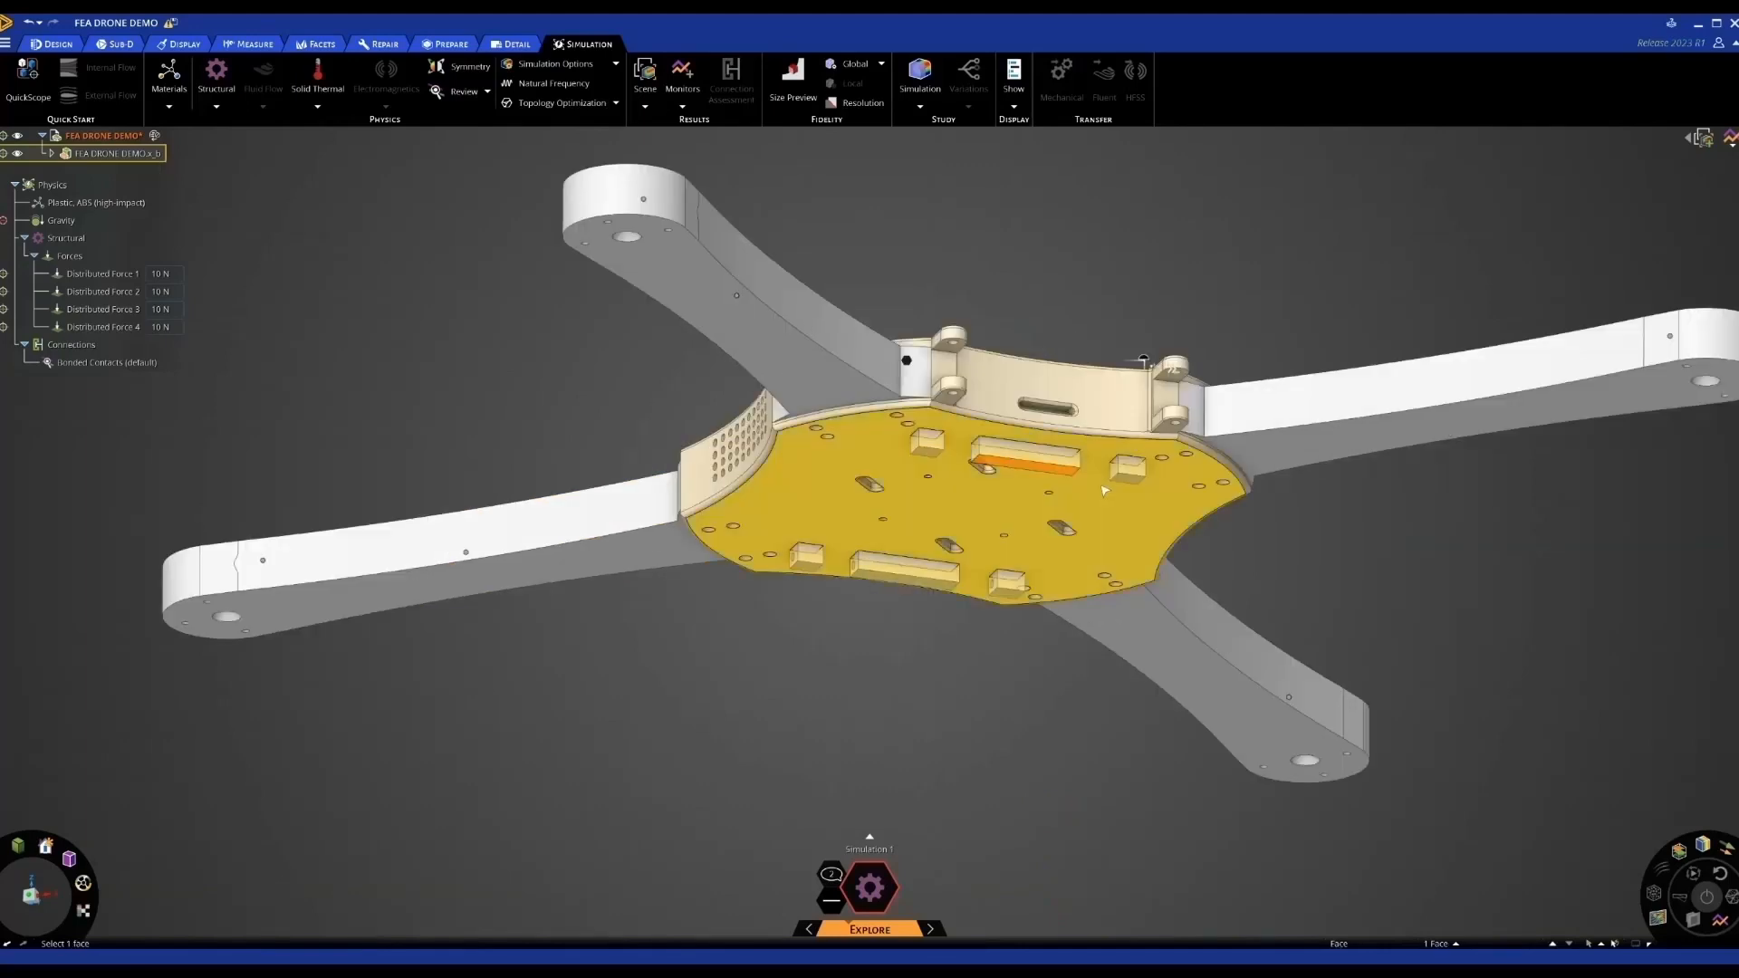
pyautogui.click(1128, 478)
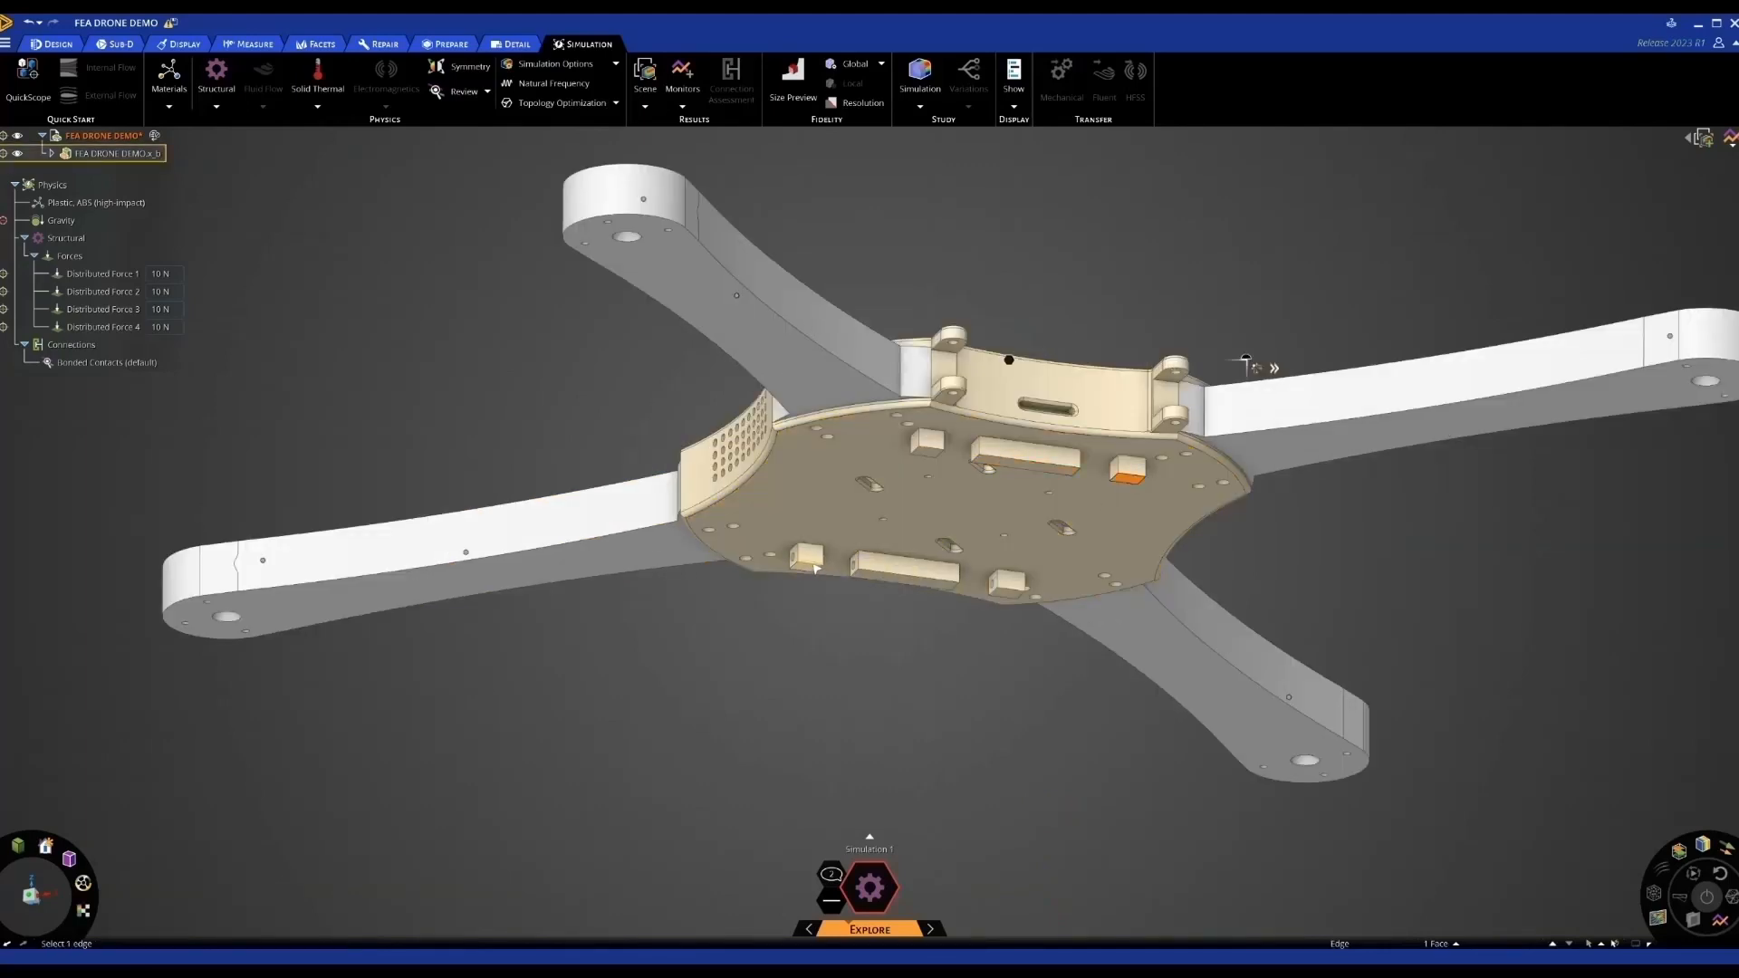
pyautogui.click(813, 565)
pyautogui.keyDown('ctrl'); pyautogui.click(896, 577); pyautogui.keyUp('ctrl')
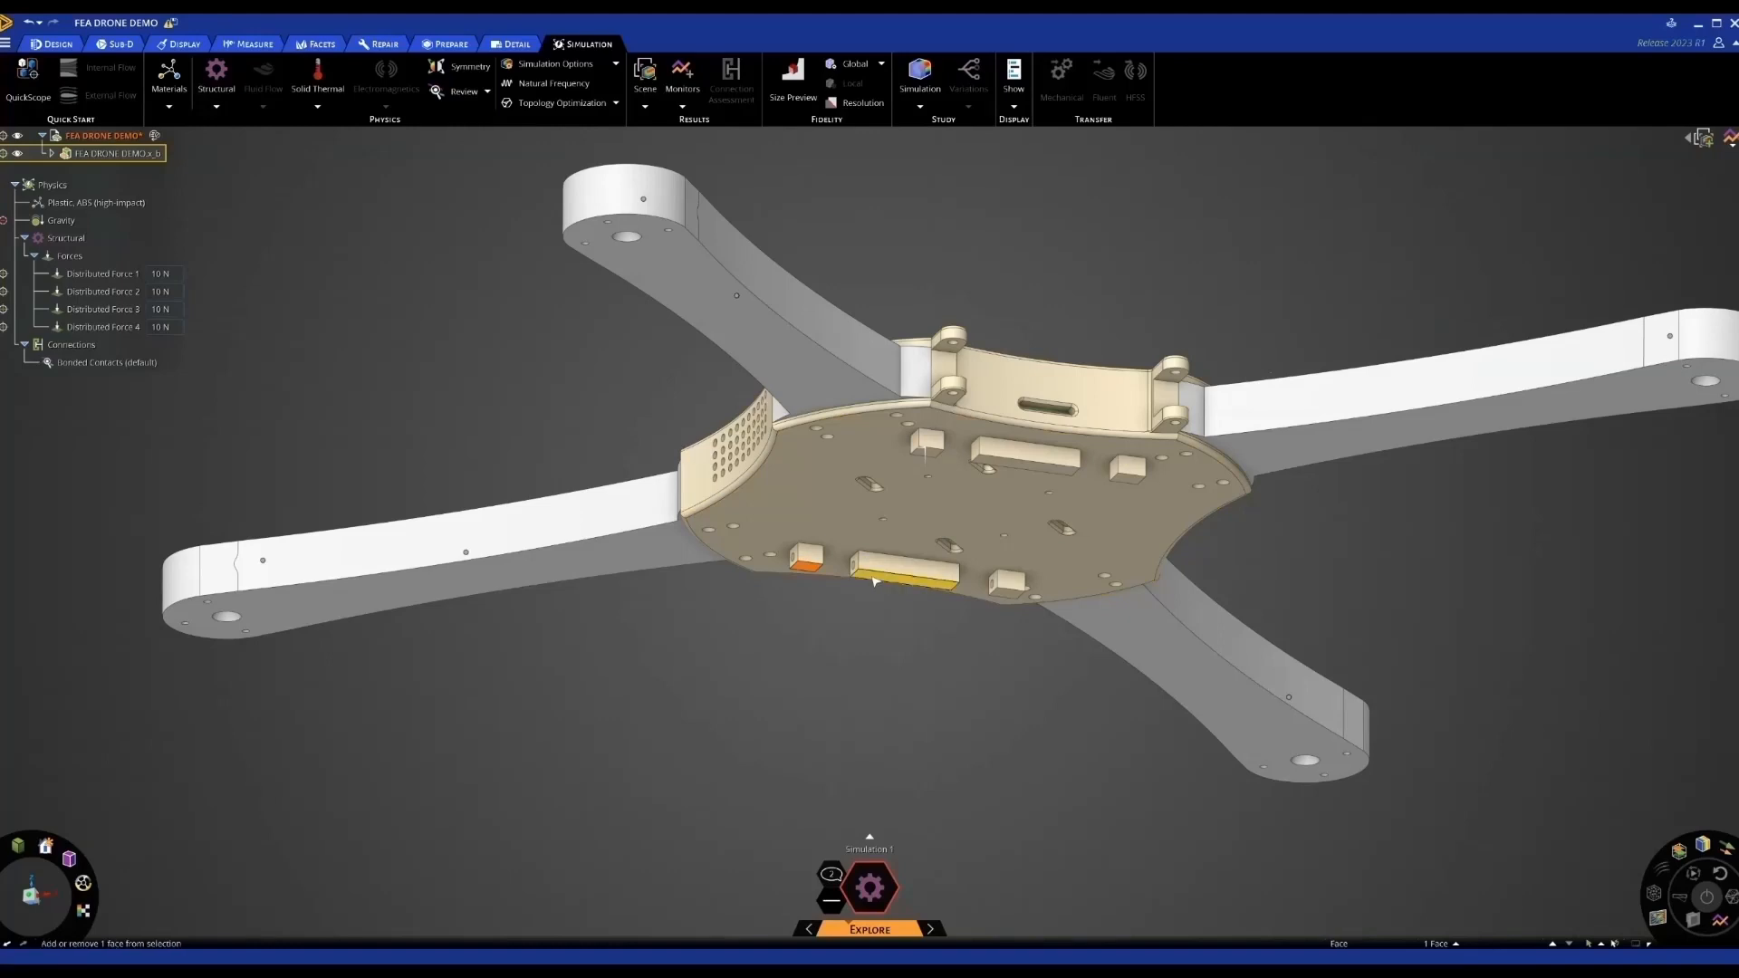
pyautogui.keyDown('ctrl'); pyautogui.click(1006, 587); pyautogui.keyUp('ctrl')
pyautogui.keyDown('ctrl'); pyautogui.click(929, 452); pyautogui.keyUp('ctrl')
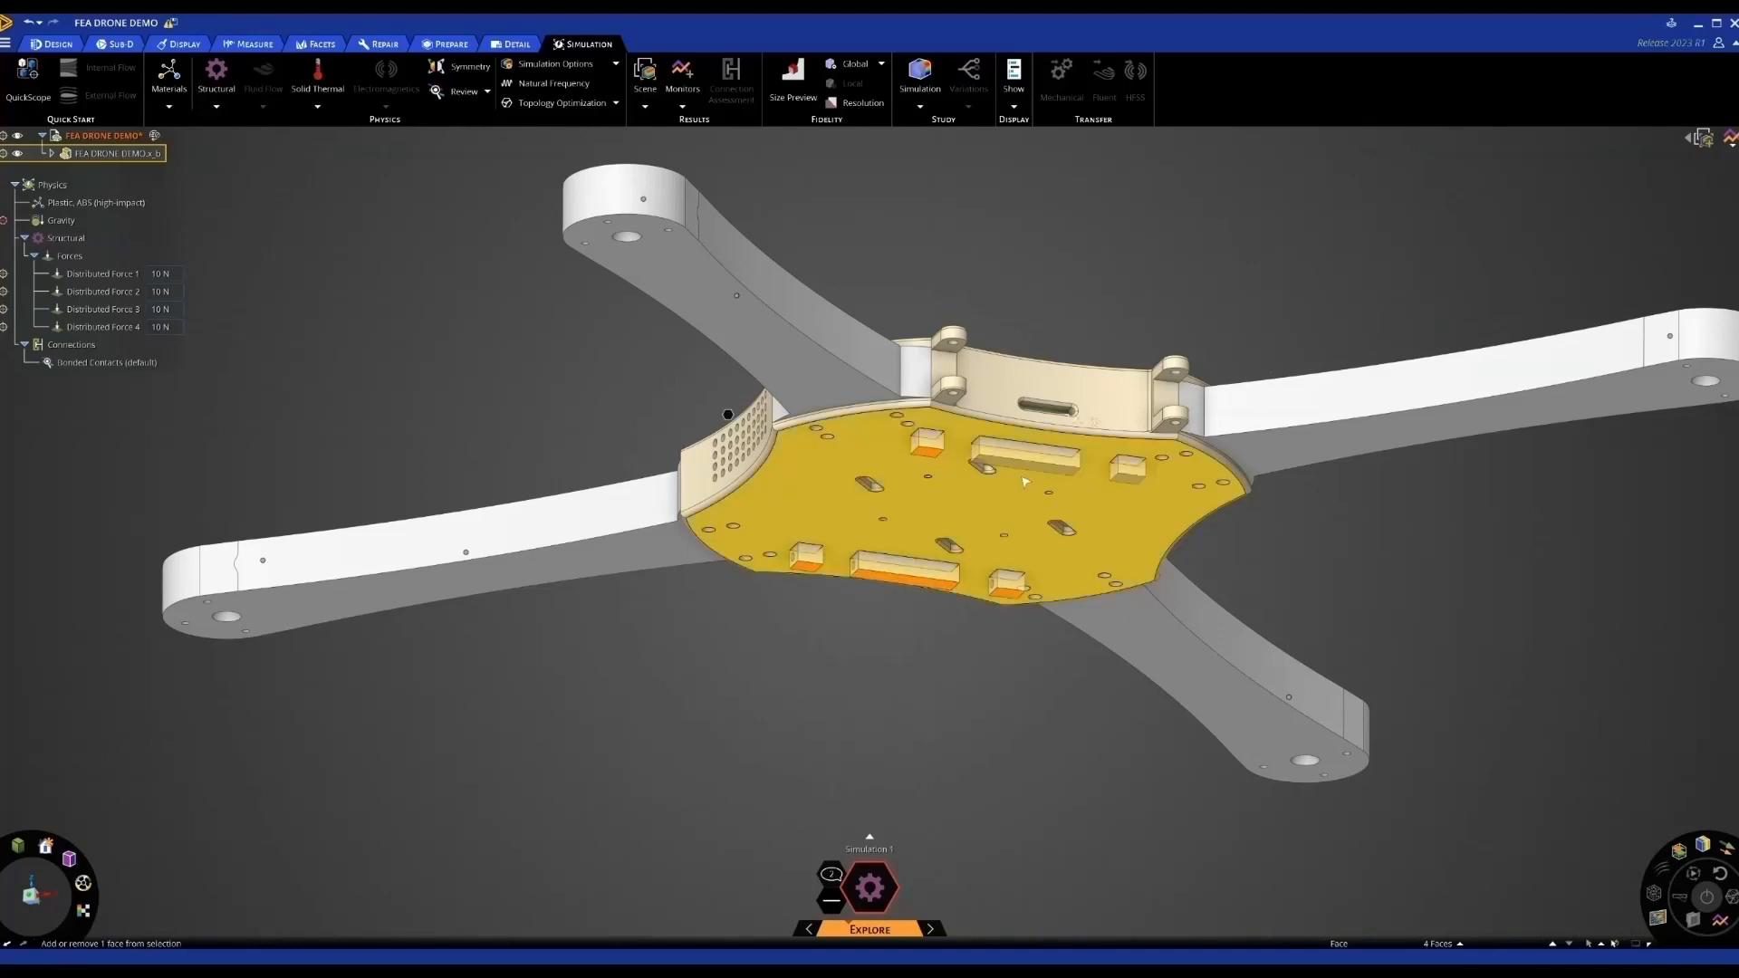
pyautogui.keyDown('ctrl'); pyautogui.click(1023, 458); pyautogui.keyUp('ctrl')
pyautogui.keyDown('ctrl'); pyautogui.click(1122, 481); pyautogui.keyUp('ctrl')
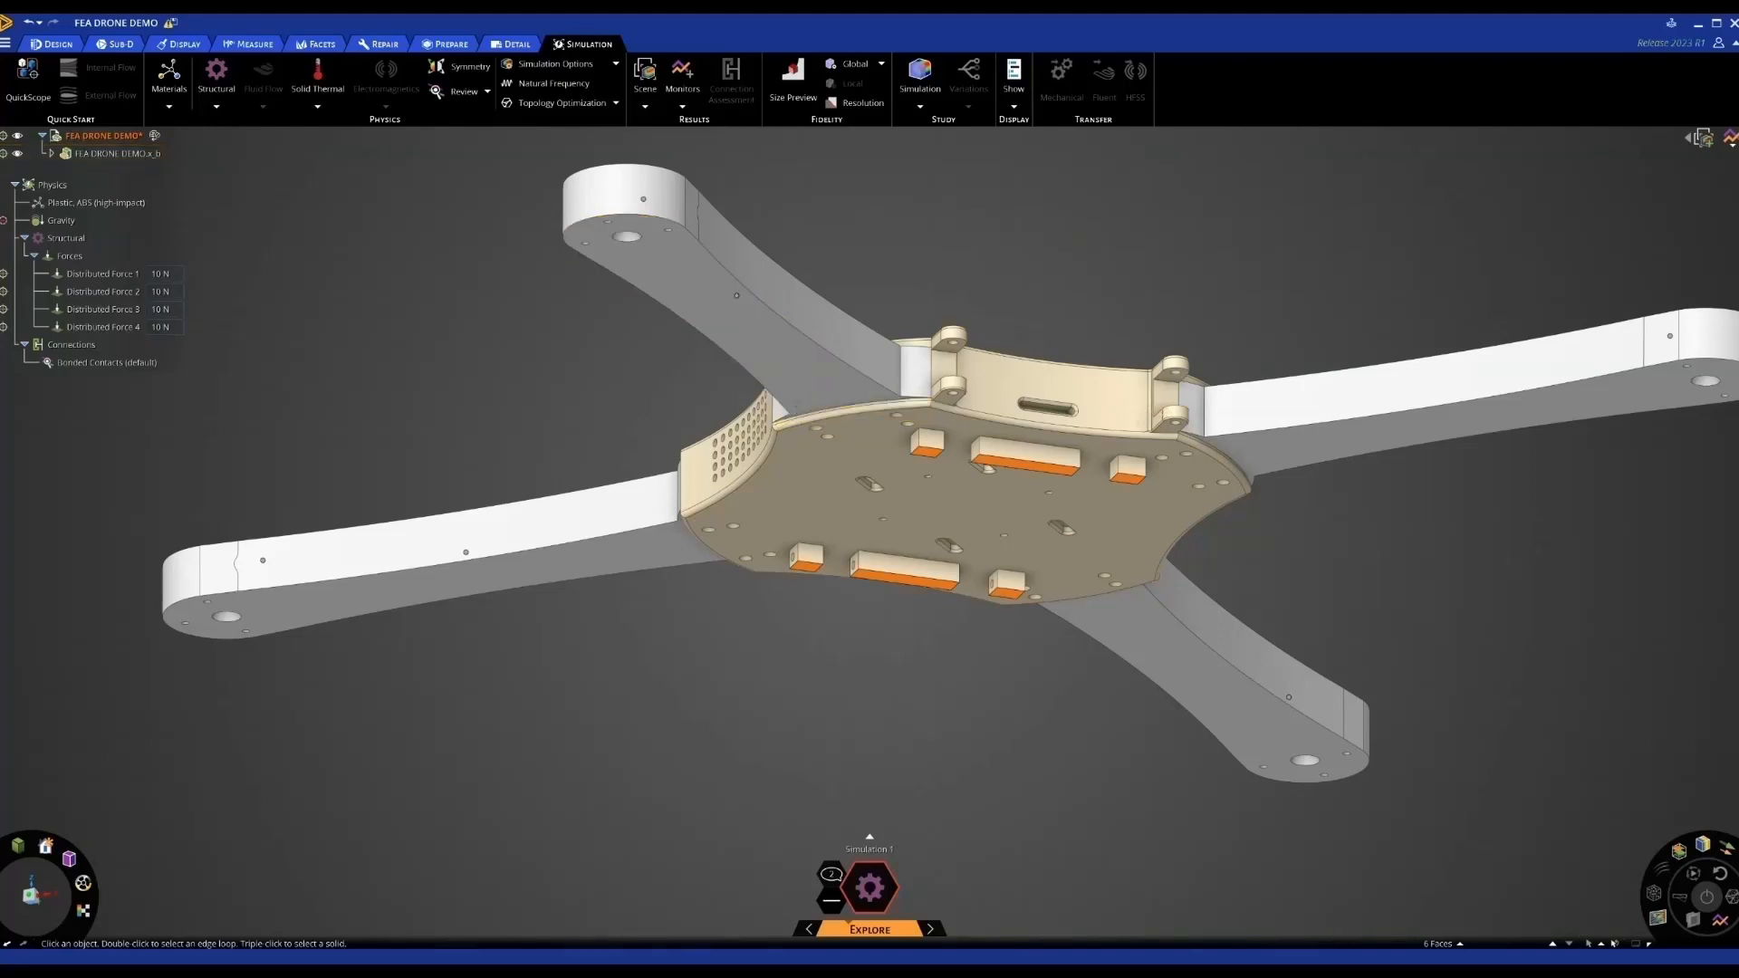
# Add a Fixed support to the selected faces and return to the home view
pyautogui.click(216, 80)
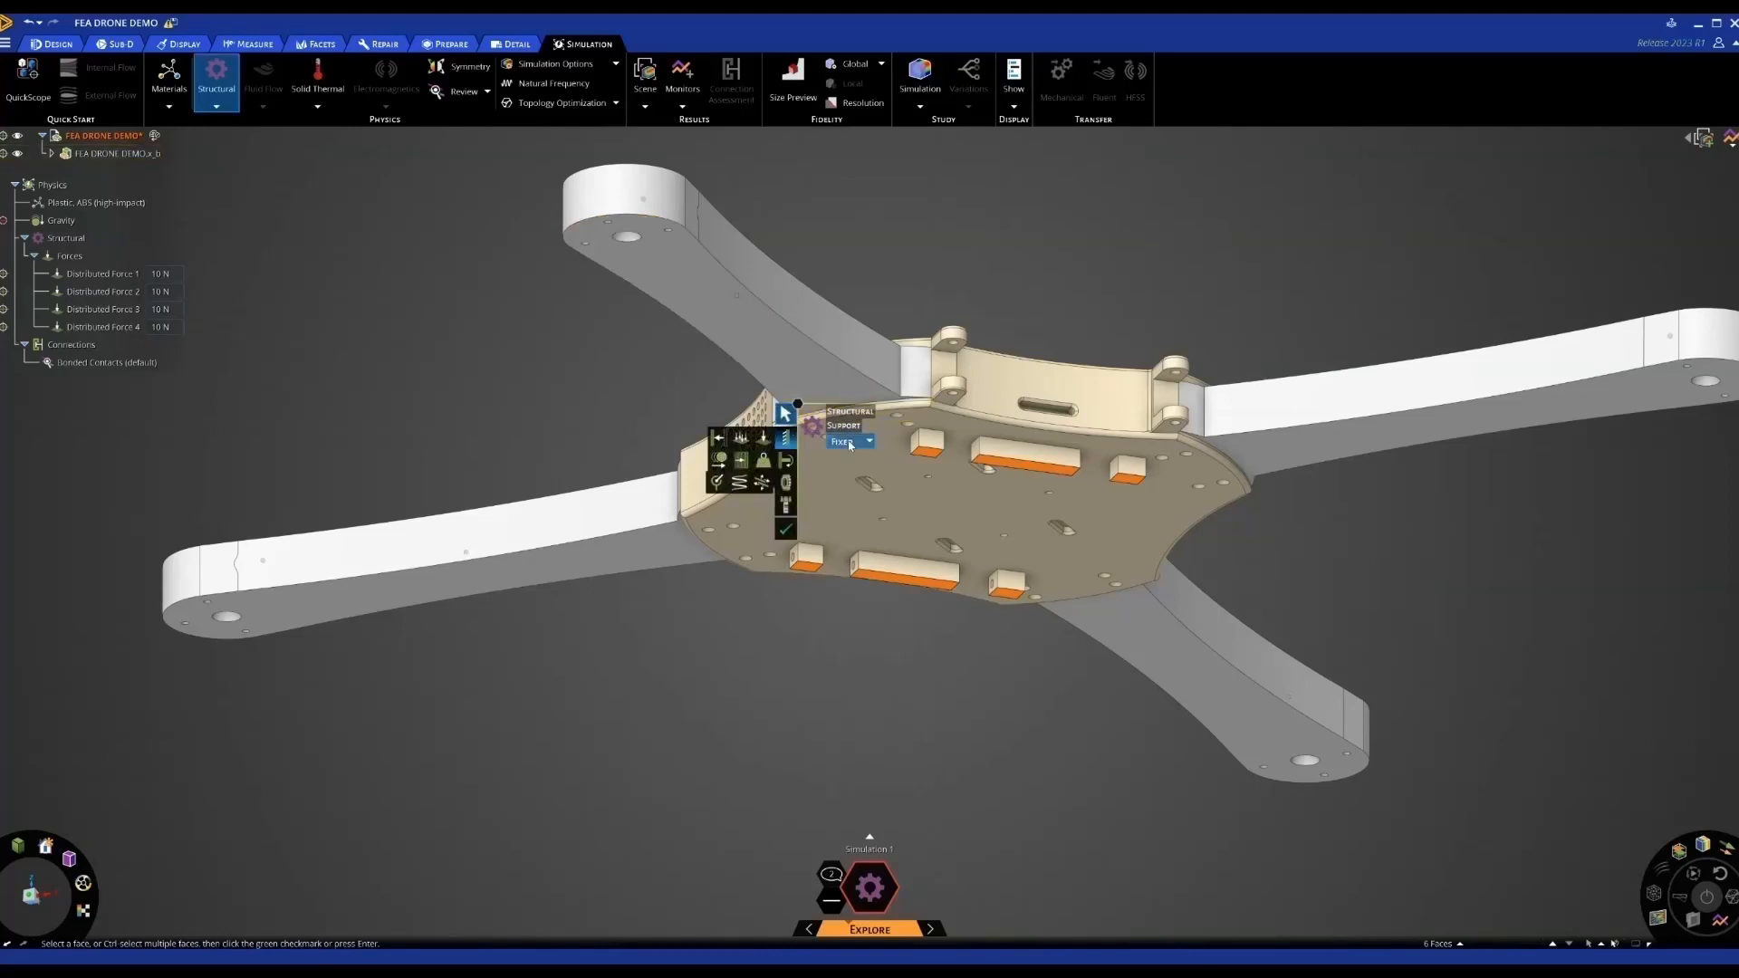
pyautogui.click(849, 442)
pyautogui.click(847, 456)
pyautogui.click(788, 530)
pyautogui.click(1039, 273)
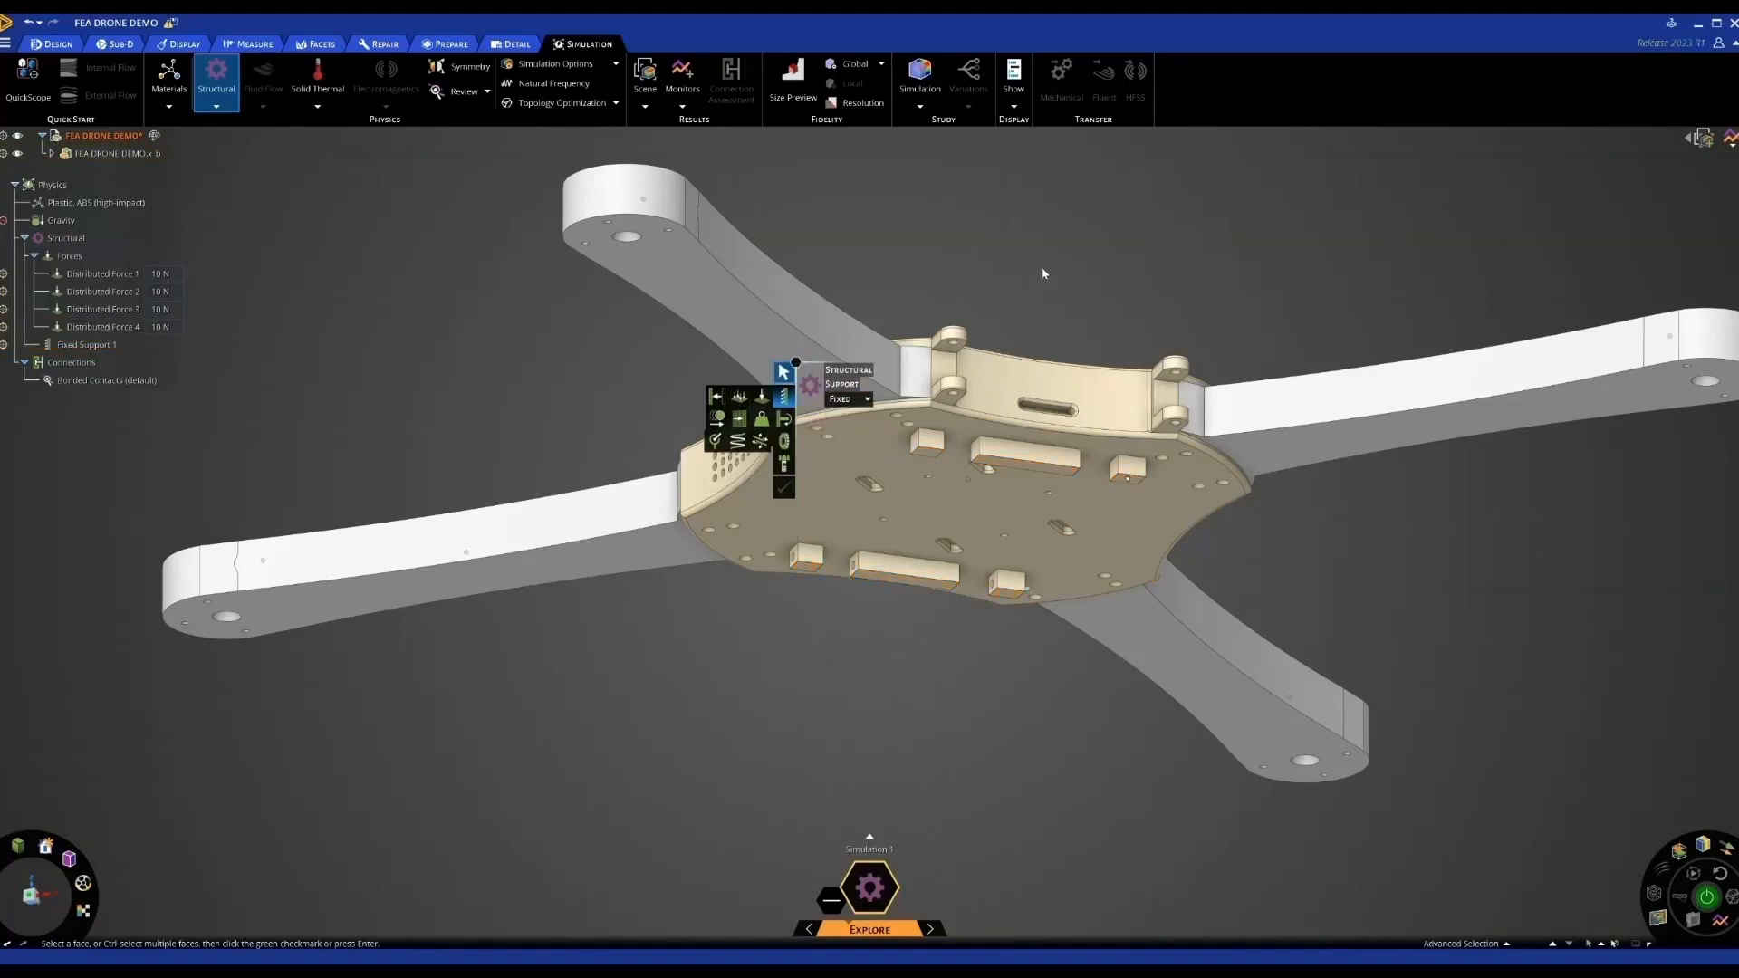
pyautogui.moveTo(1042, 268); pyautogui.dragTo(1037, 309, button='middle')
pyautogui.press('Escape')
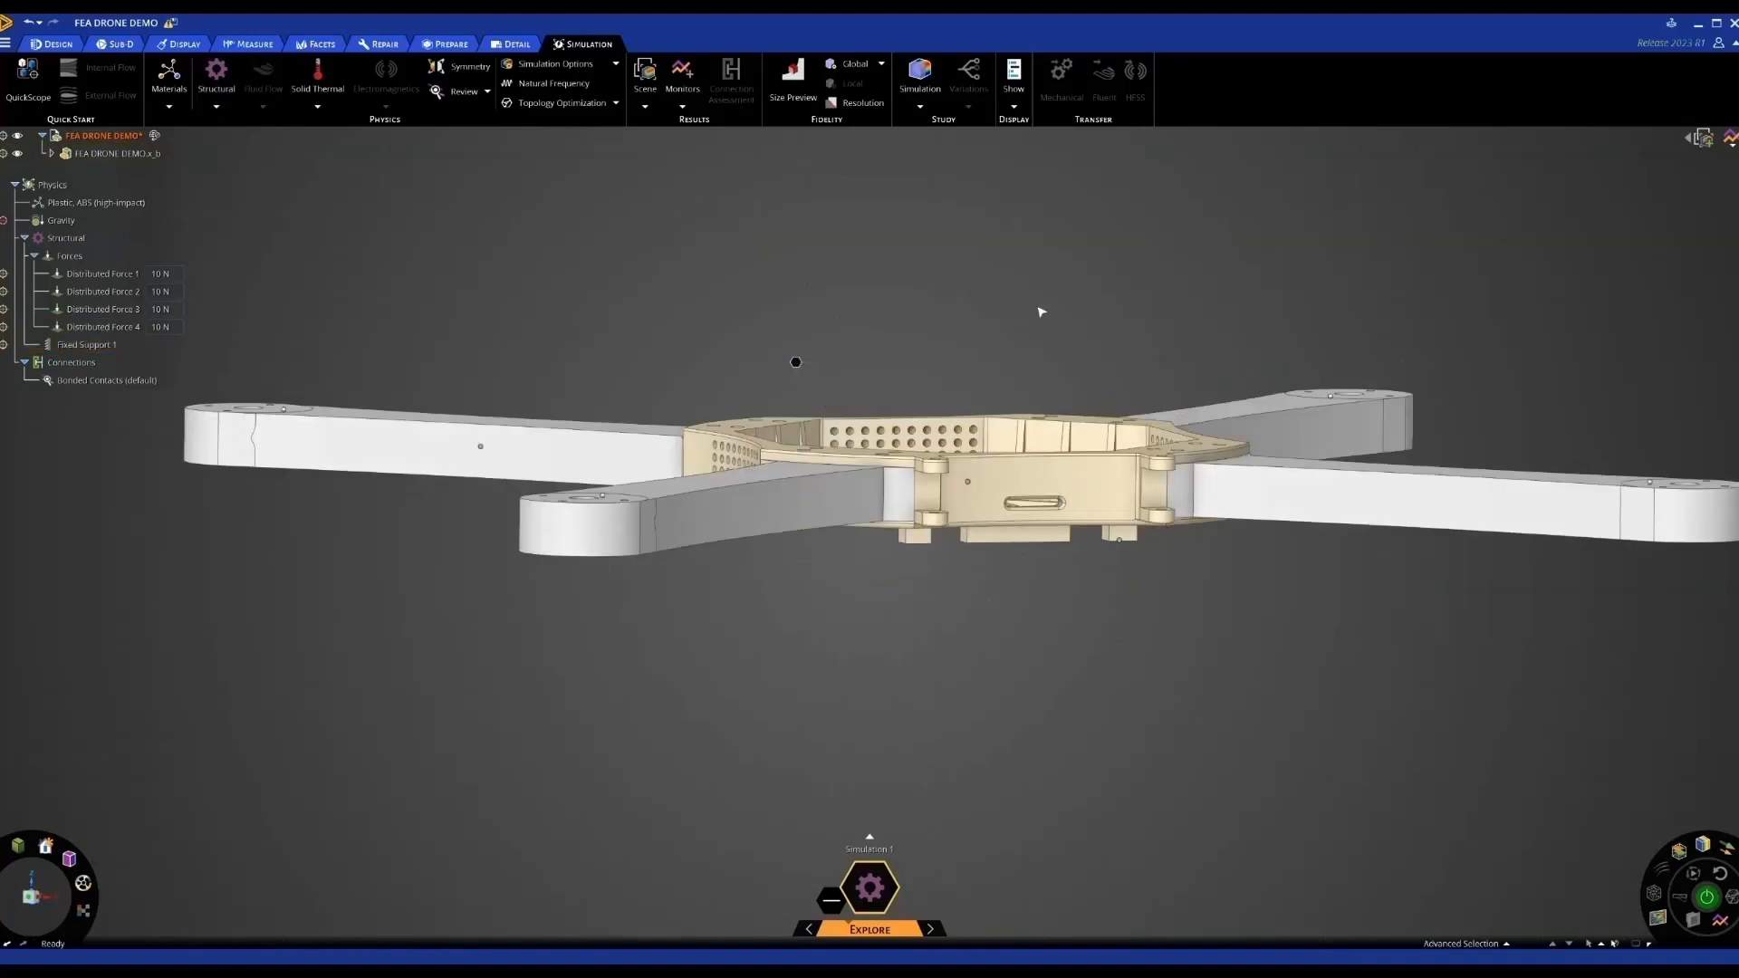
pyautogui.press('h')
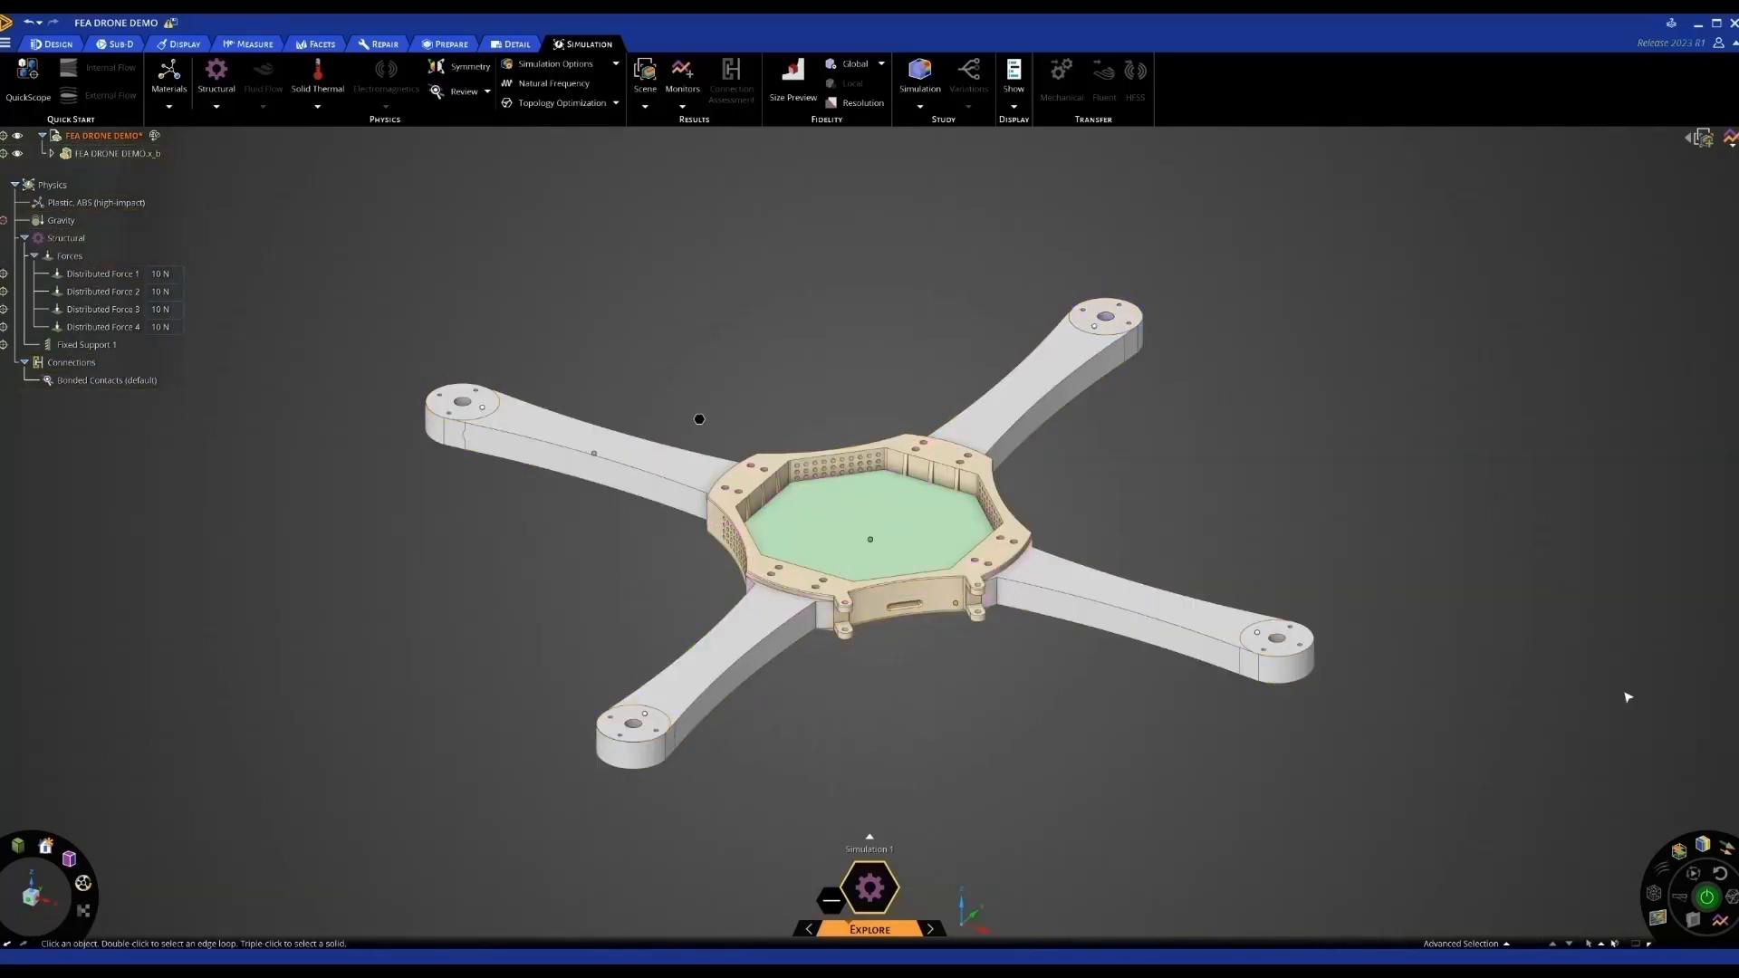
# Solve the structural simulation and show displacement in millimetres
pyautogui.click(1708, 898)
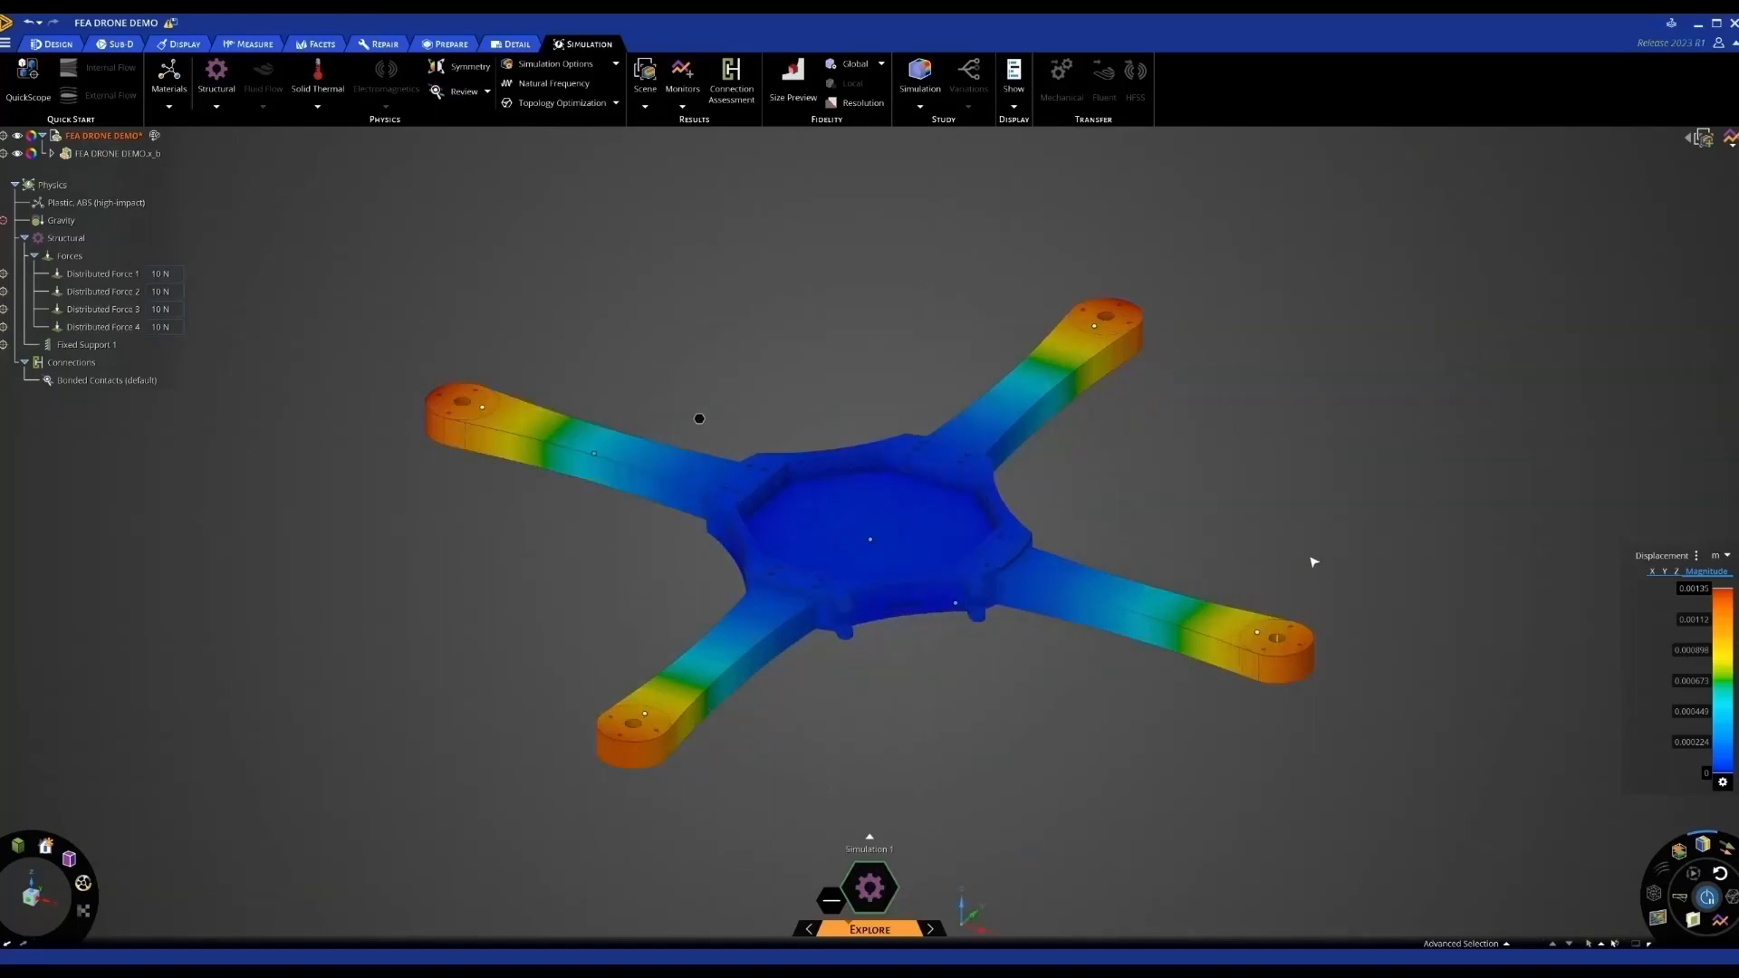
pyautogui.click(1728, 556)
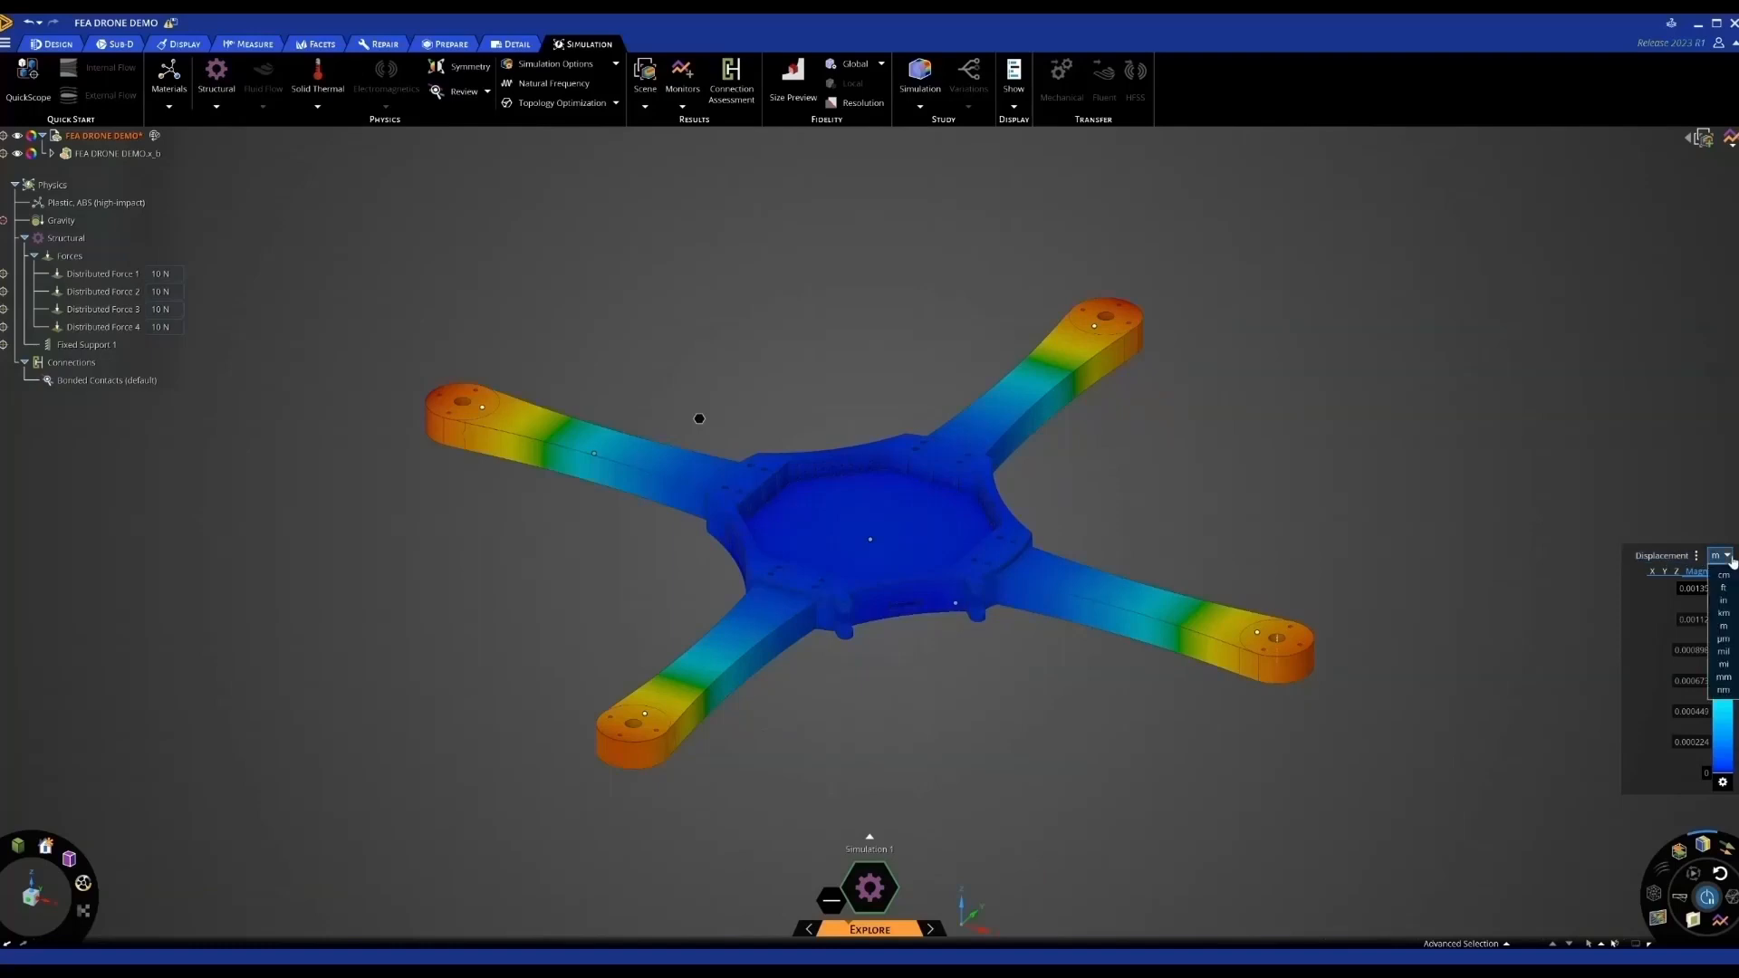
pyautogui.click(1724, 679)
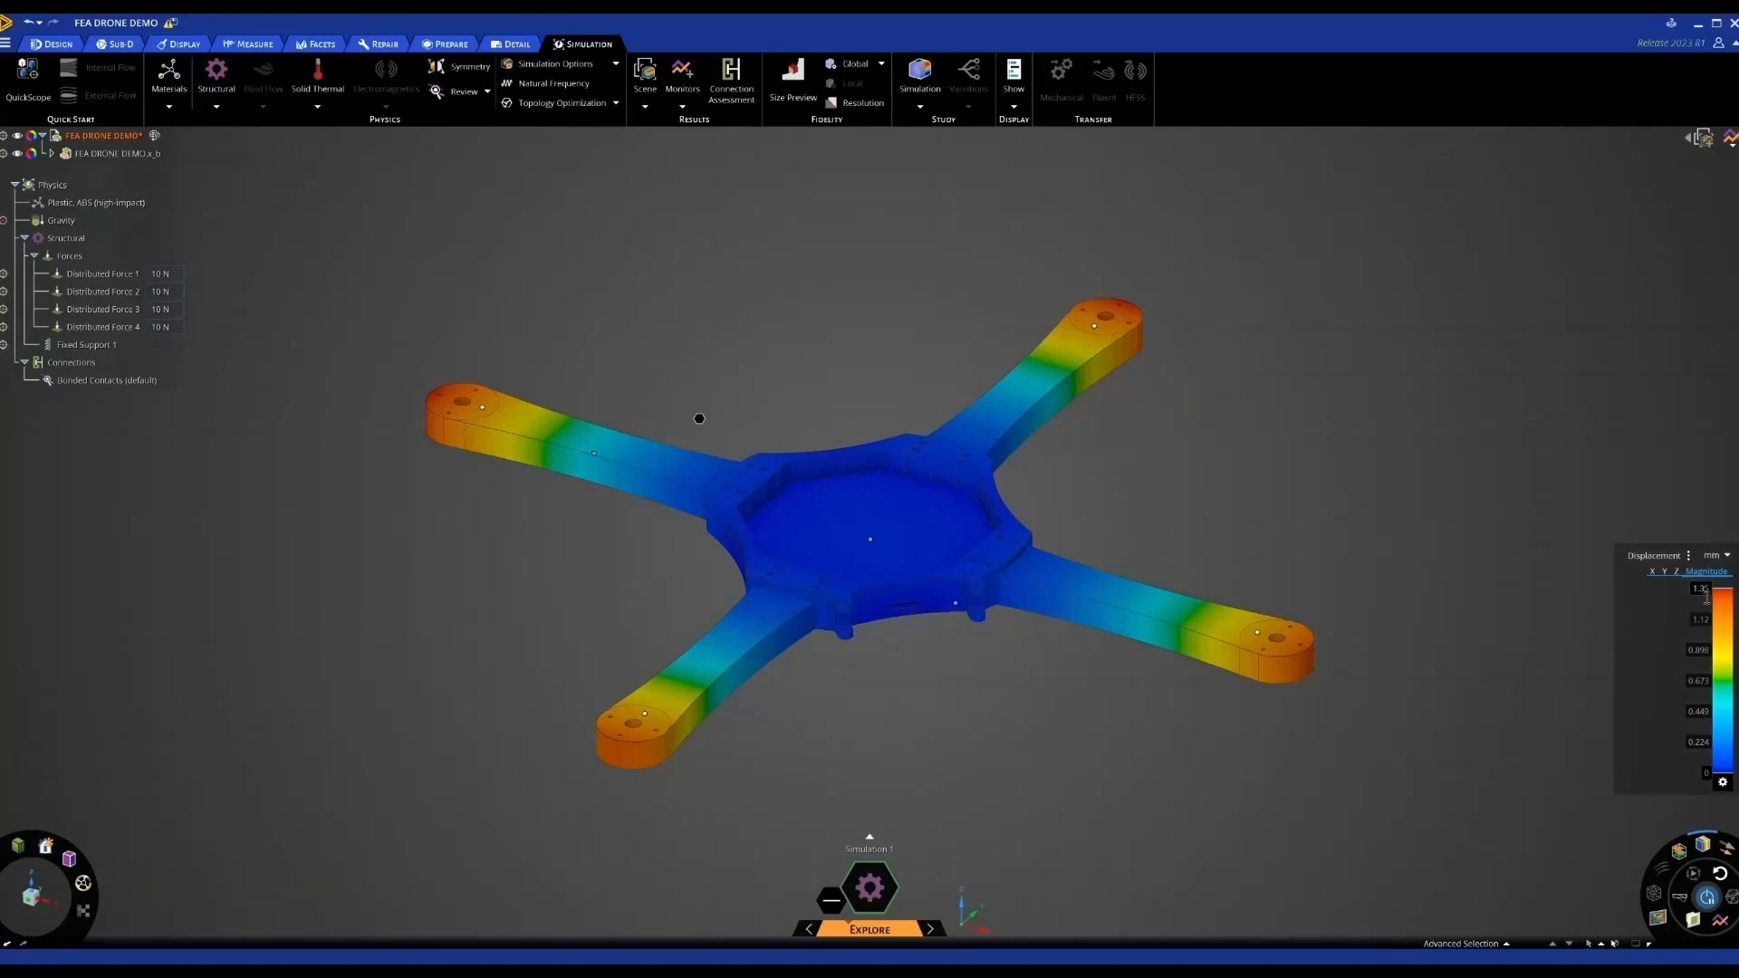
# Play and stop the deformation animation, then show the result monitors list
pyautogui.click(1682, 897)
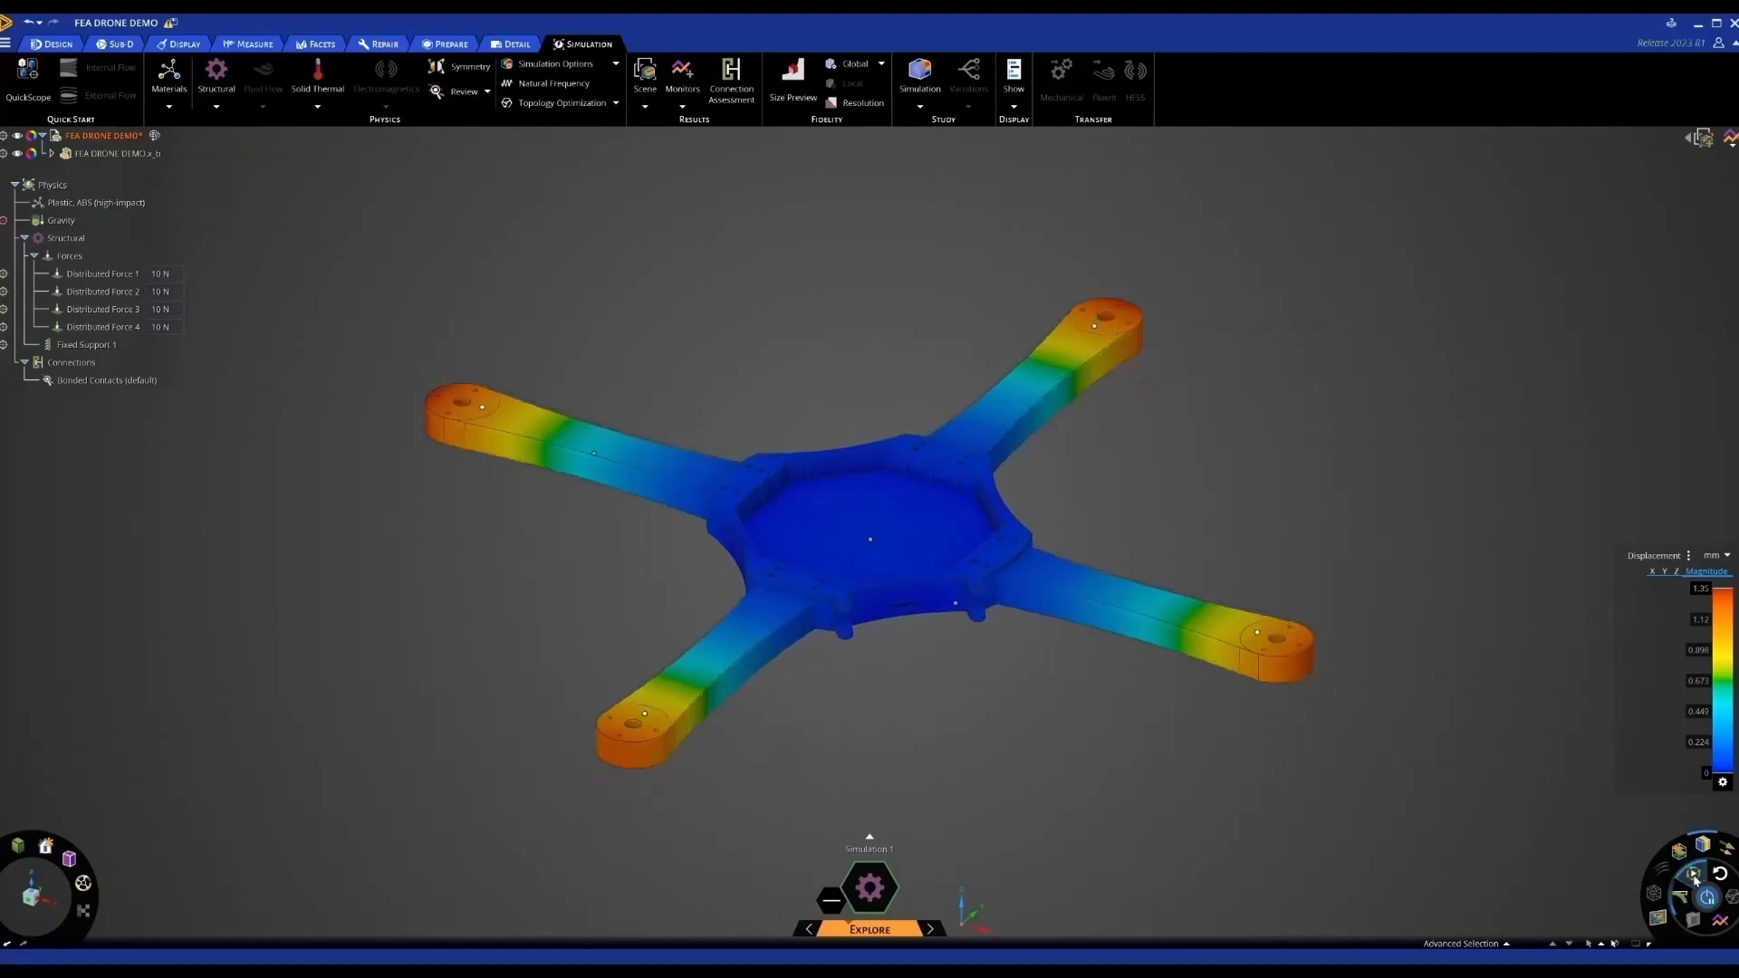
pyautogui.click(1683, 896)
pyautogui.scroll(5, 1286, 722)
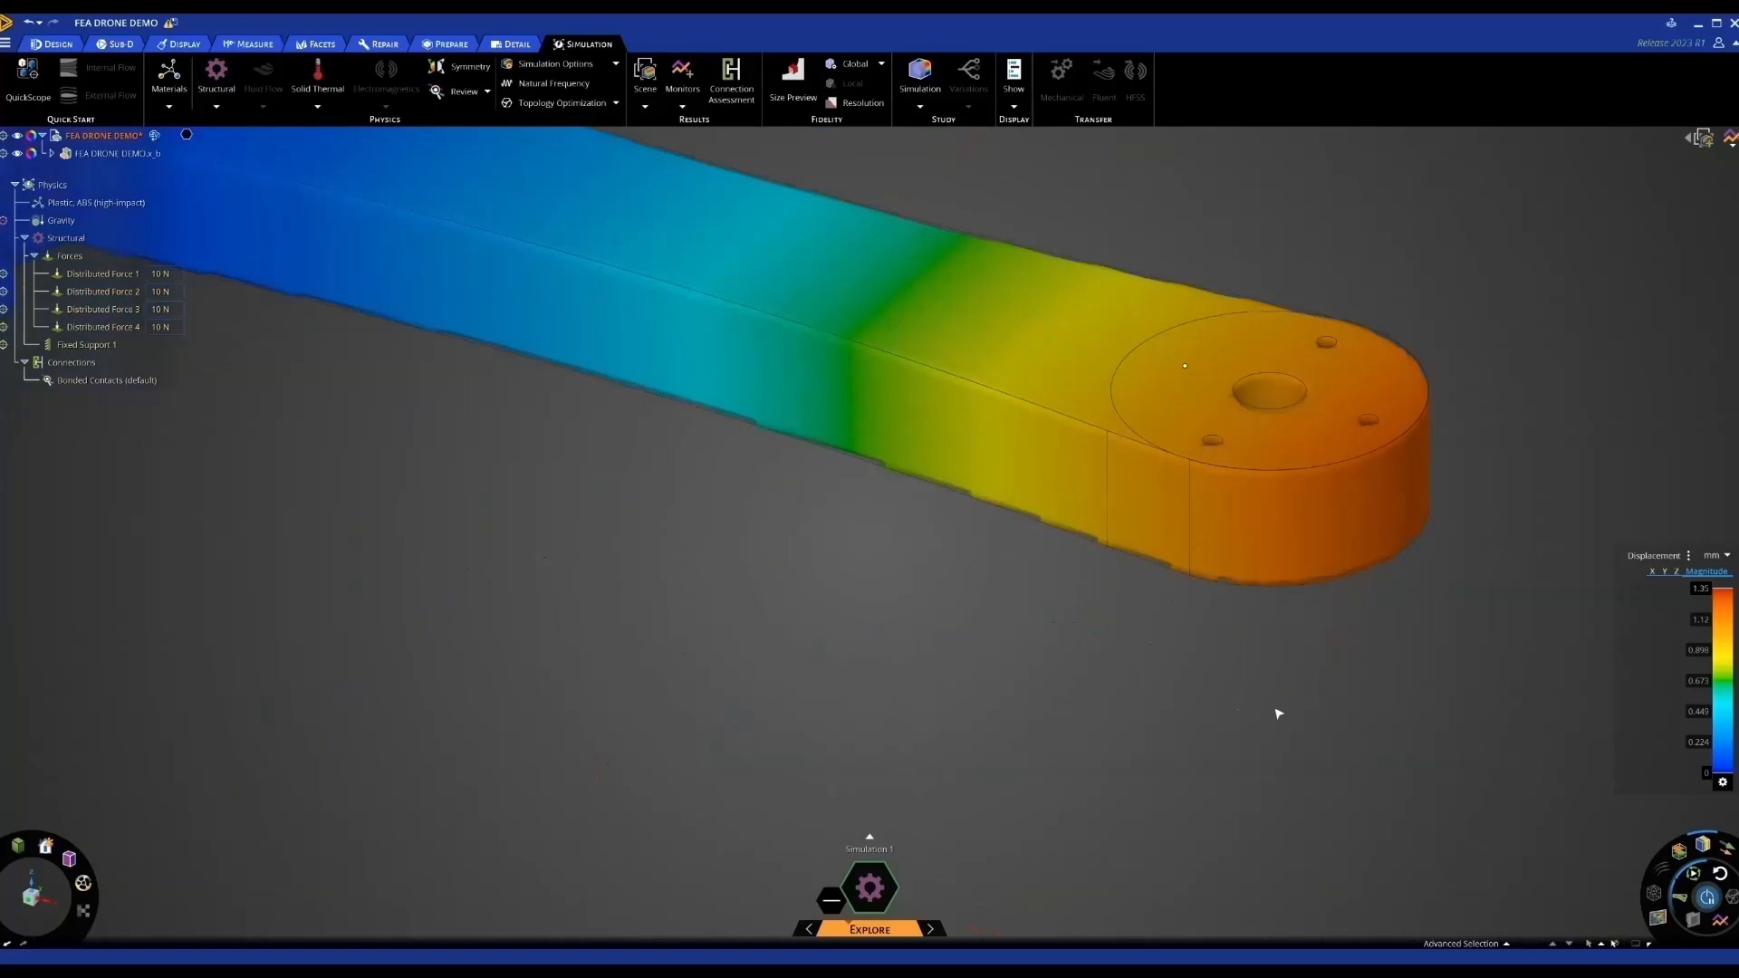
pyautogui.scroll(-5, 1276, 714)
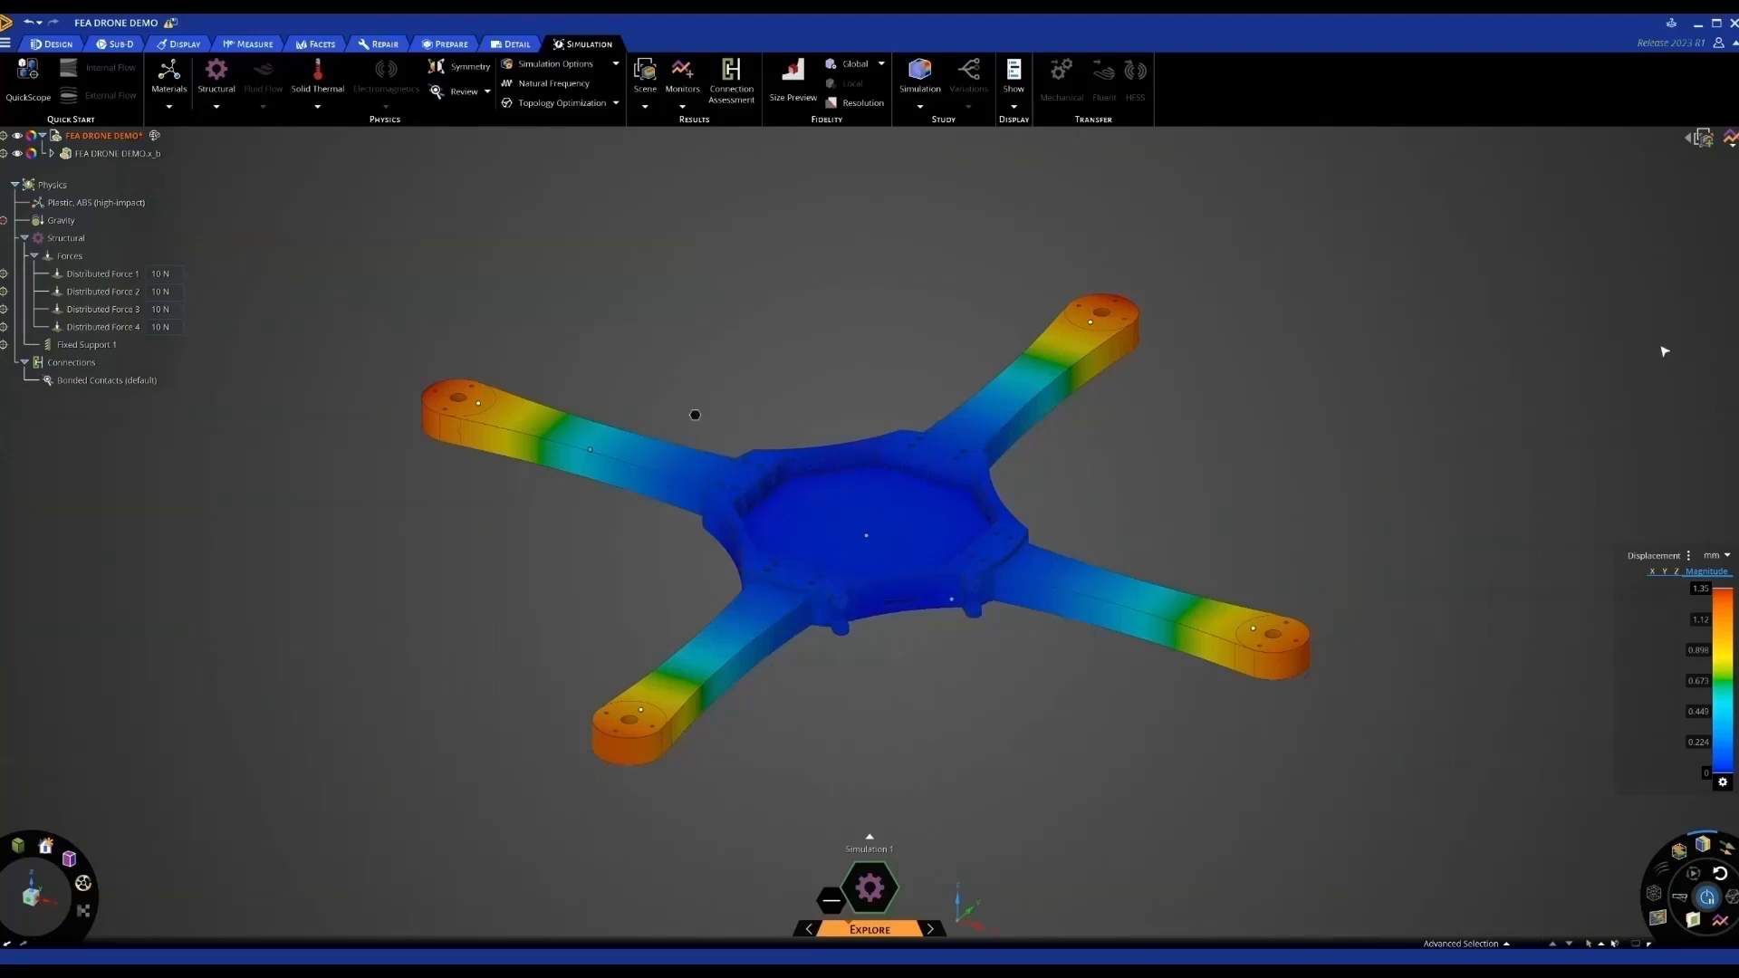
pyautogui.click(1730, 137)
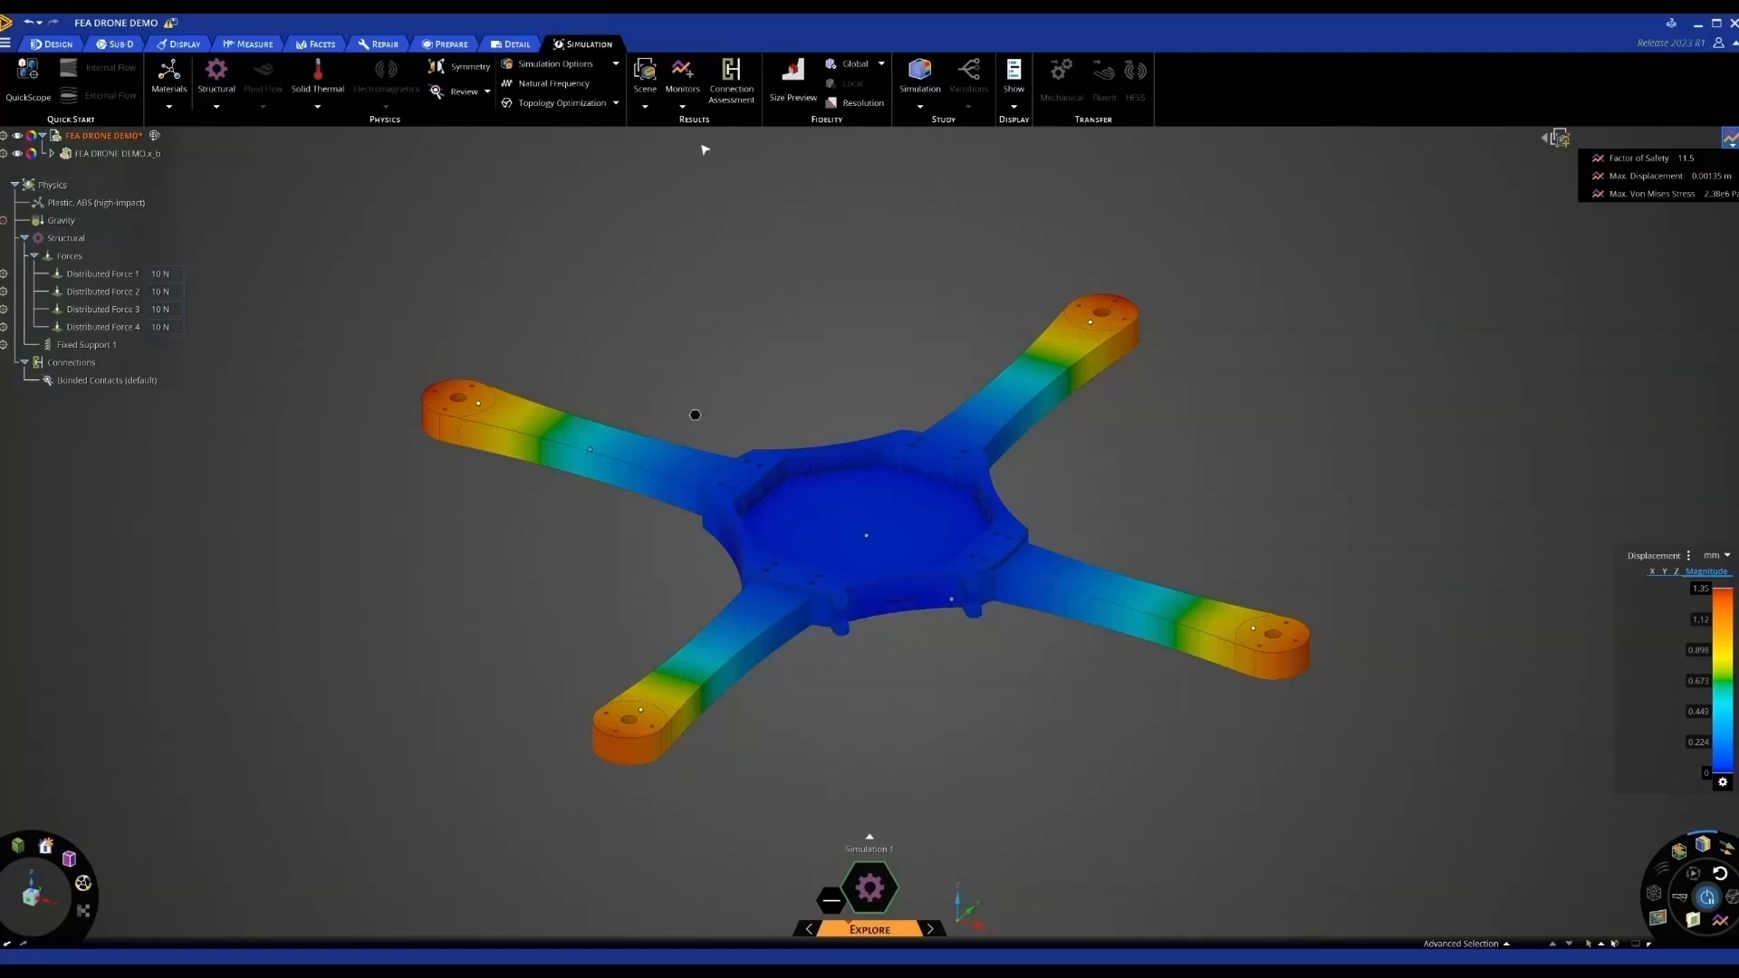
pyautogui.click(686, 109)
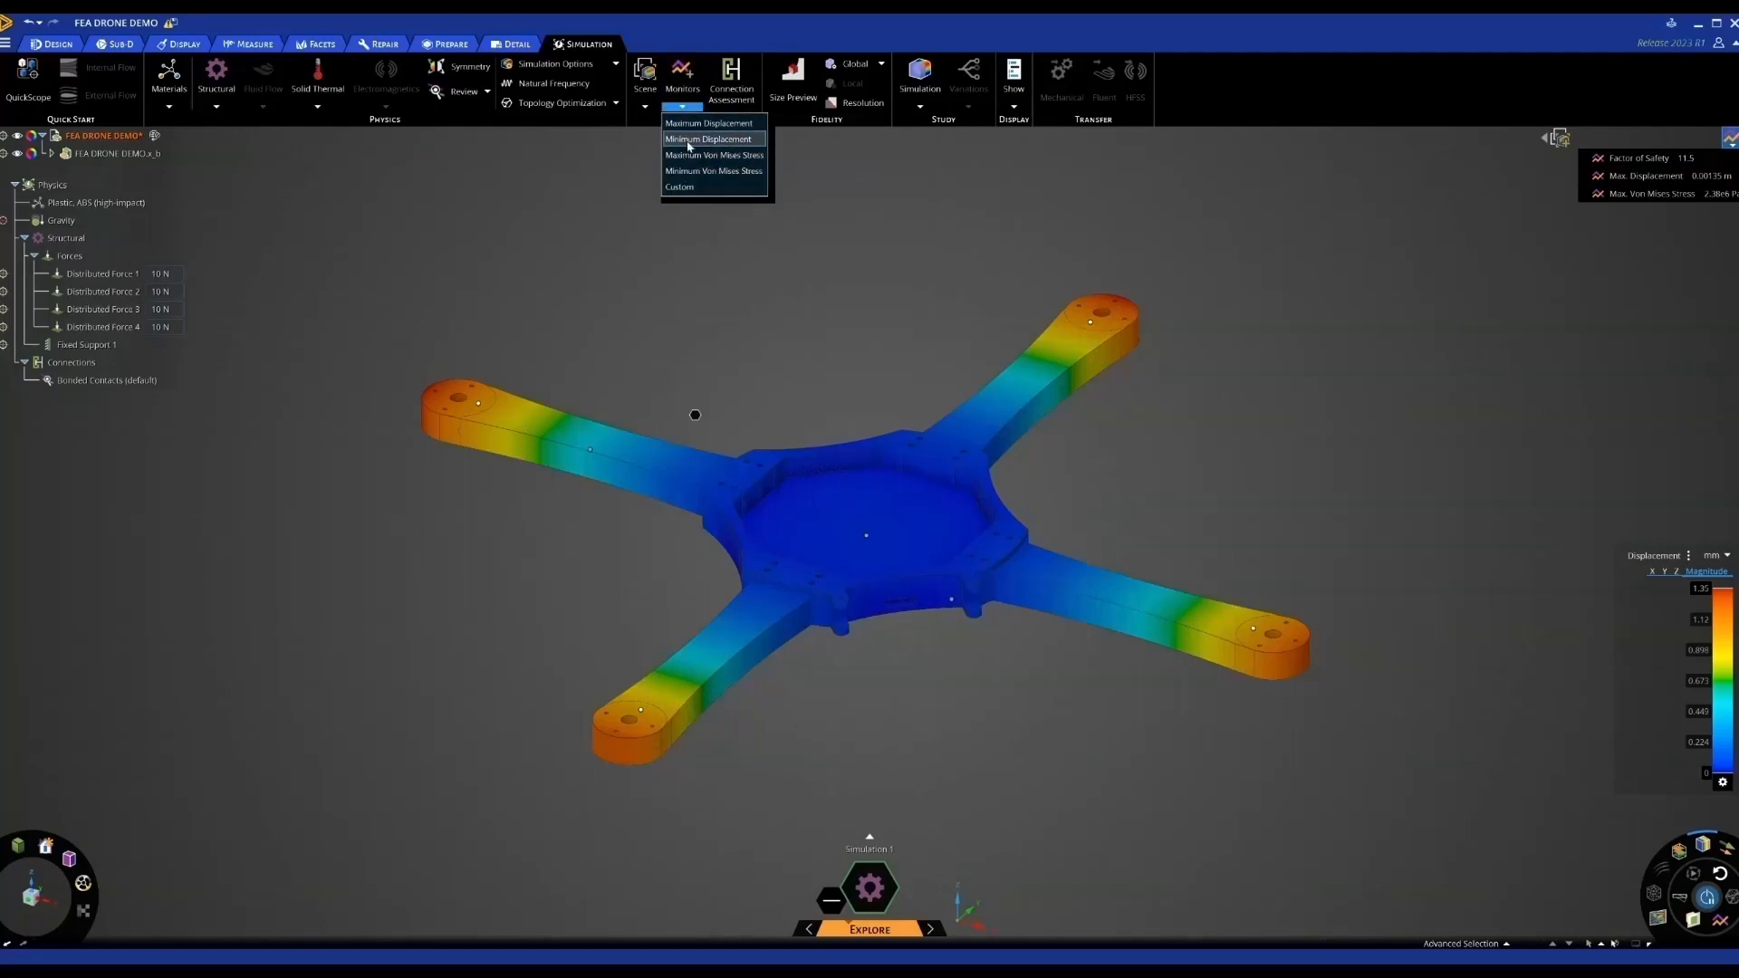
pyautogui.click(697, 188)
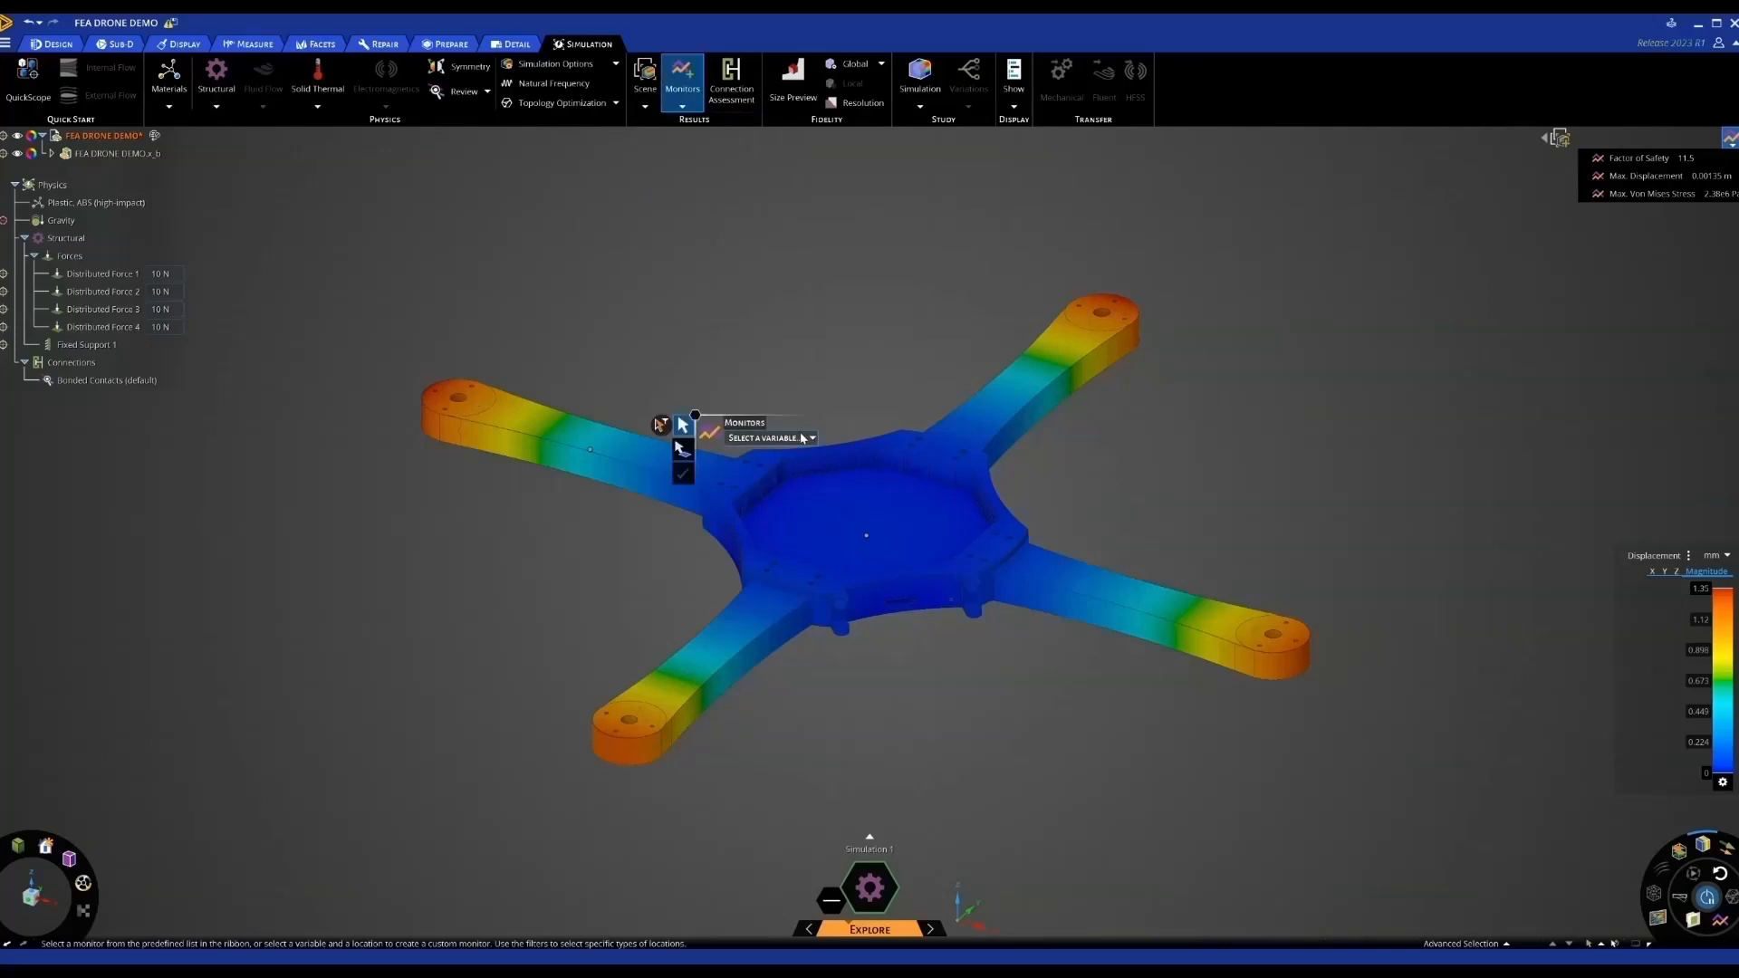
pyautogui.click(770, 437)
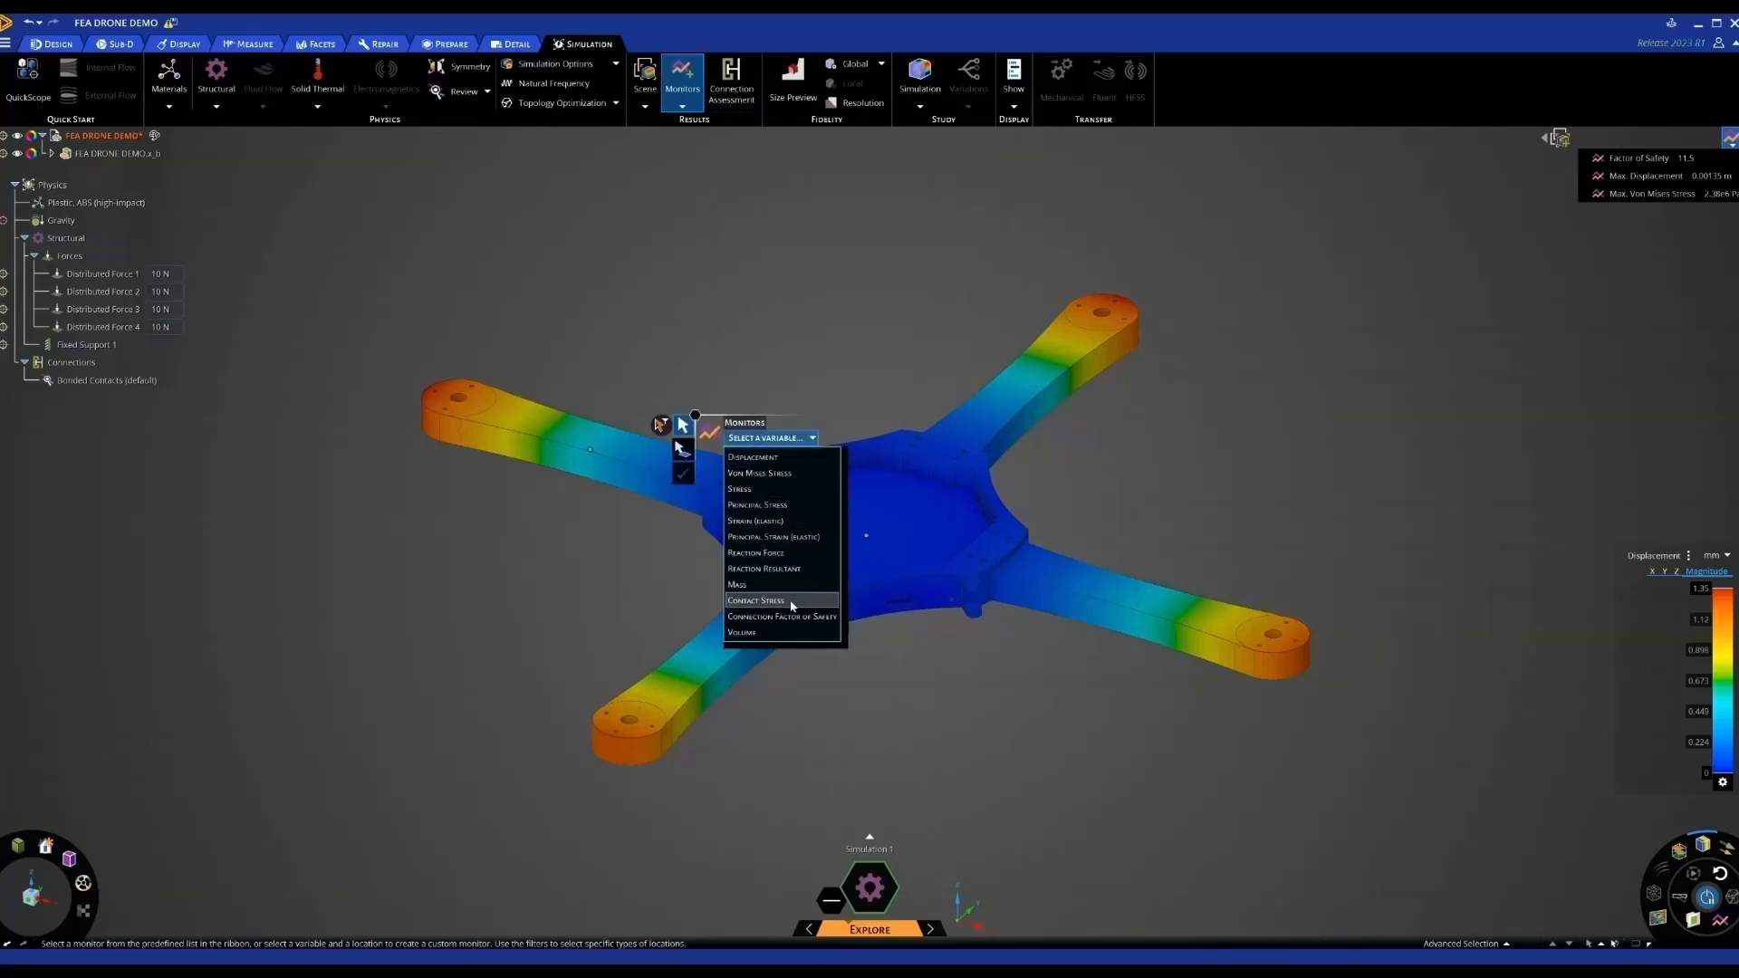
pyautogui.click(811, 439)
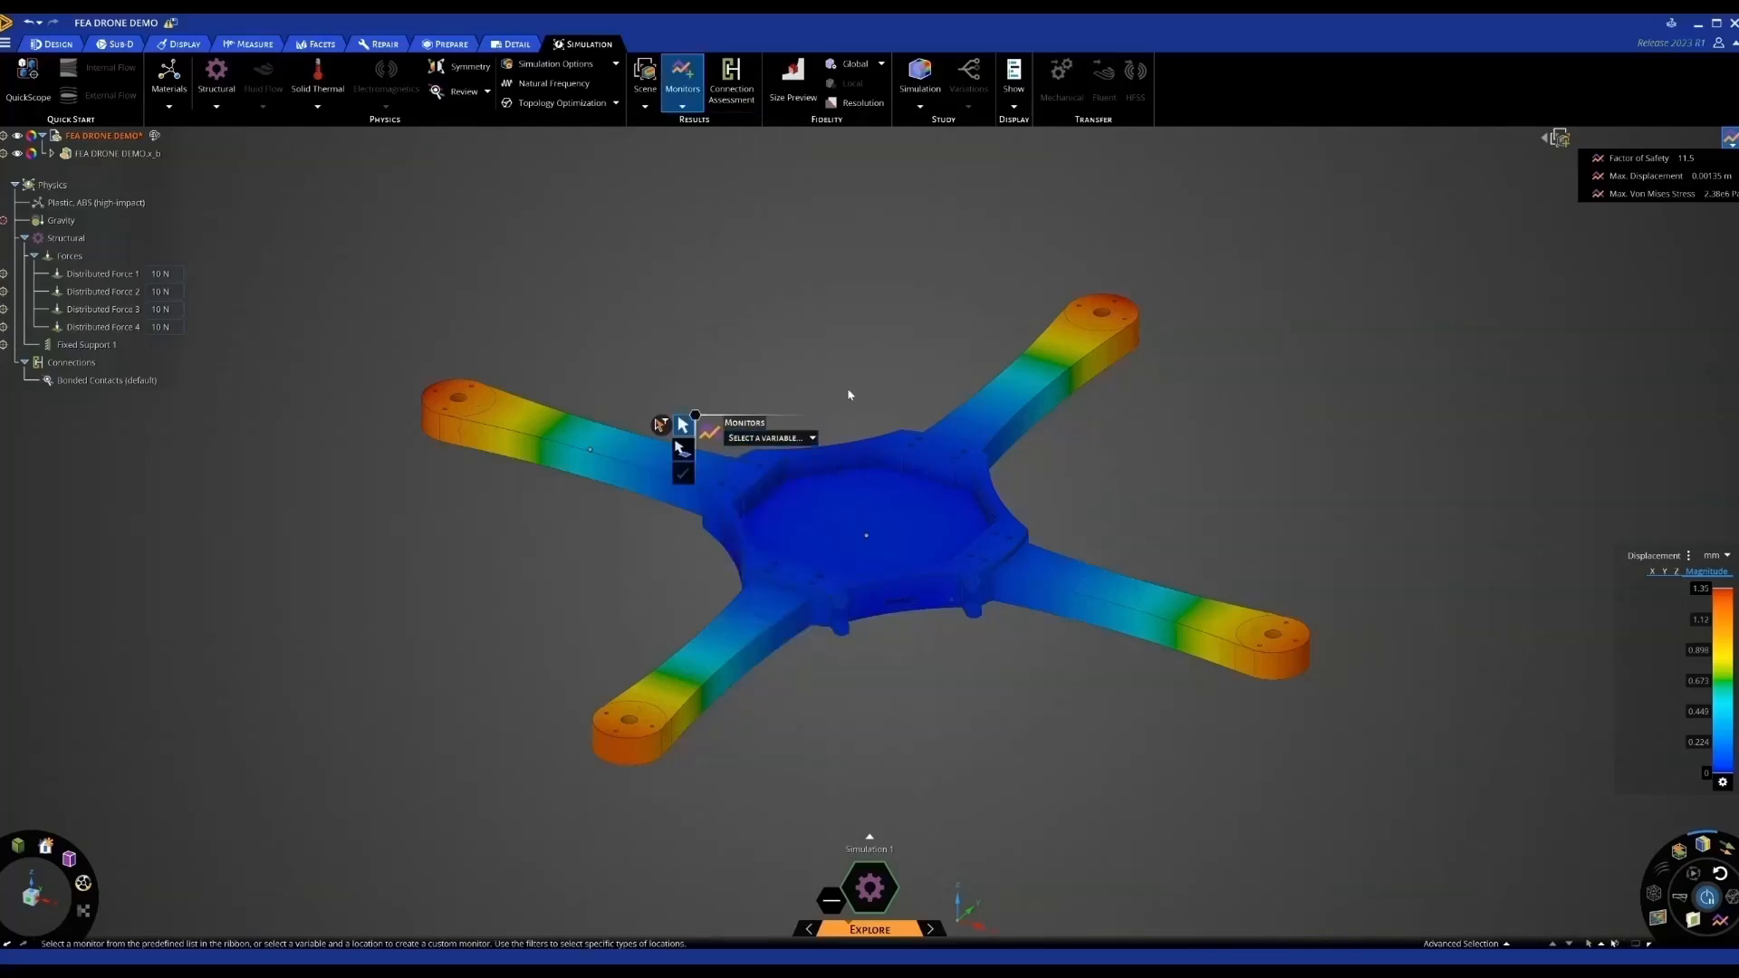
pyautogui.press('Escape')
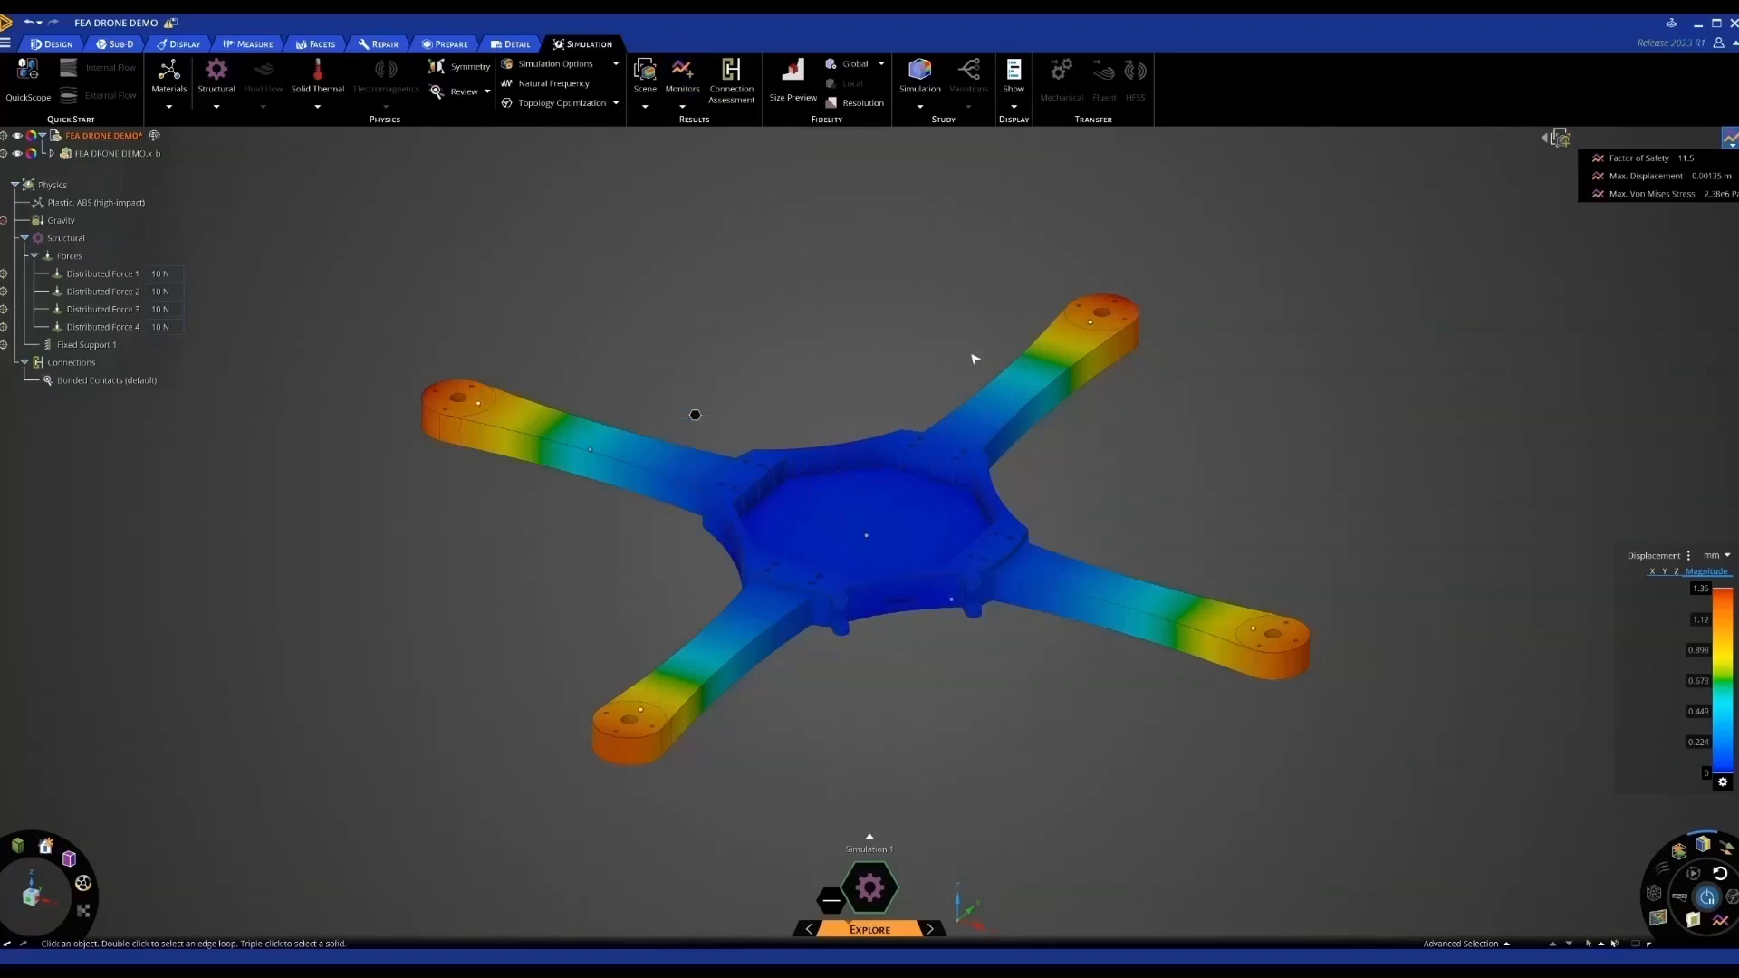
pyautogui.click(1687, 556)
# Show Von Mises stress in MPa and lower the colour scale's upper limit
pyautogui.click(1659, 571)
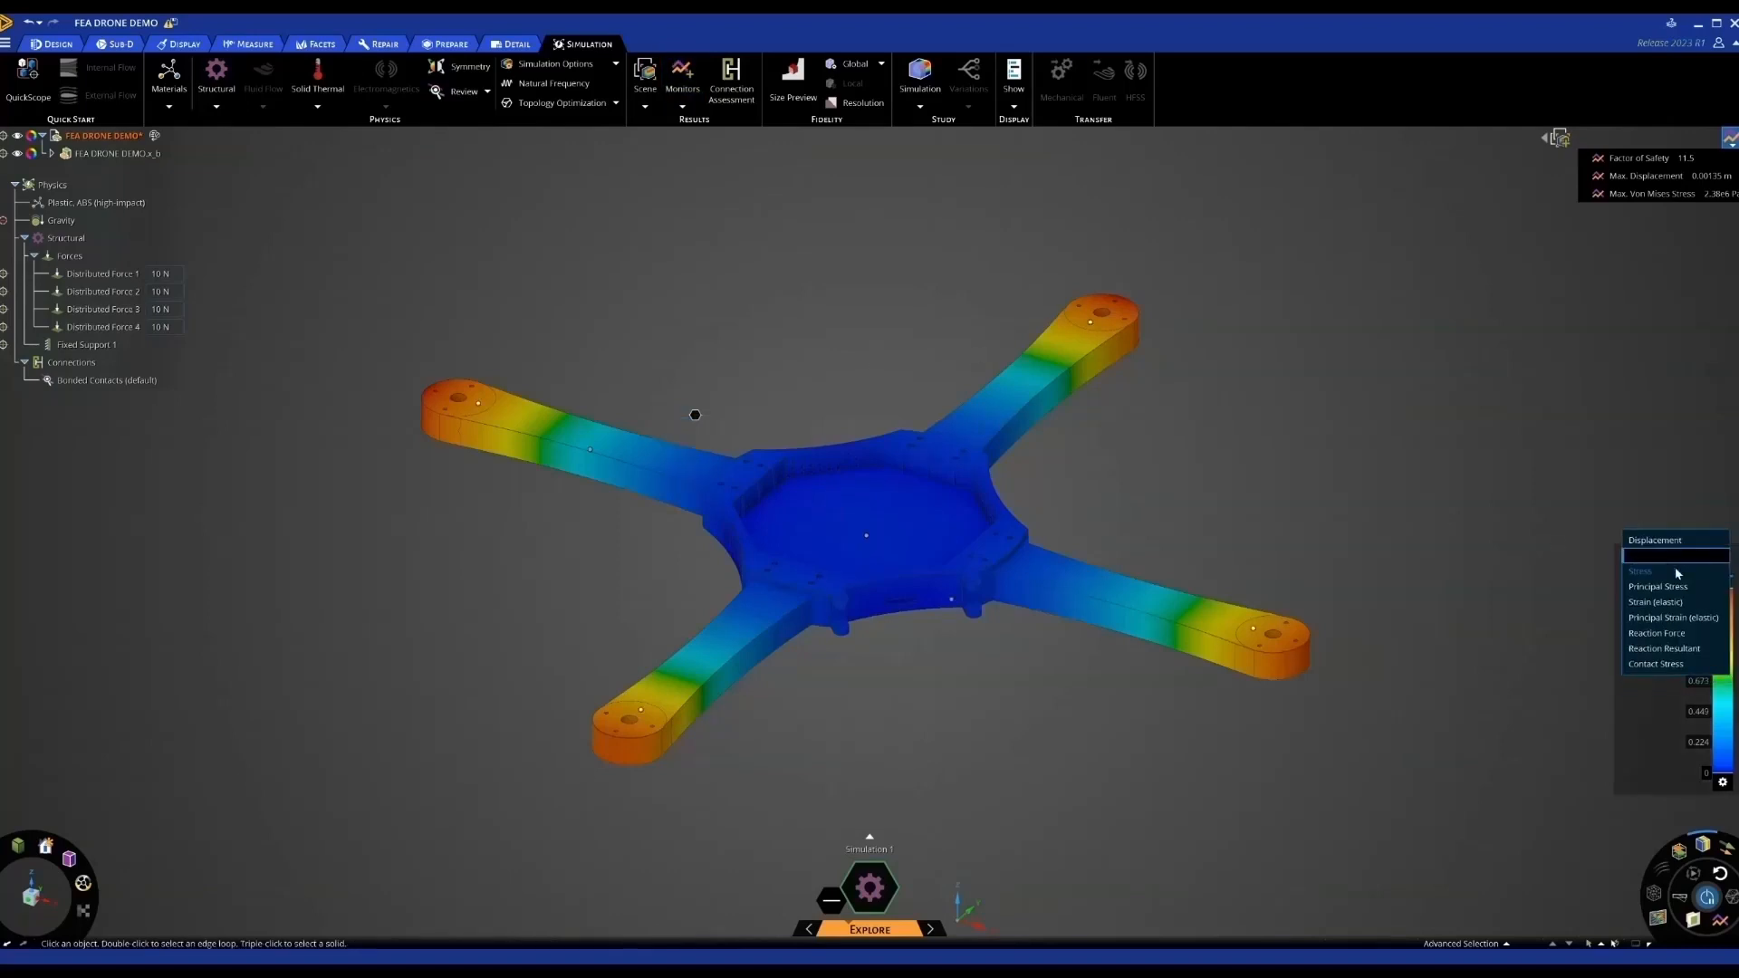
pyautogui.click(1721, 556)
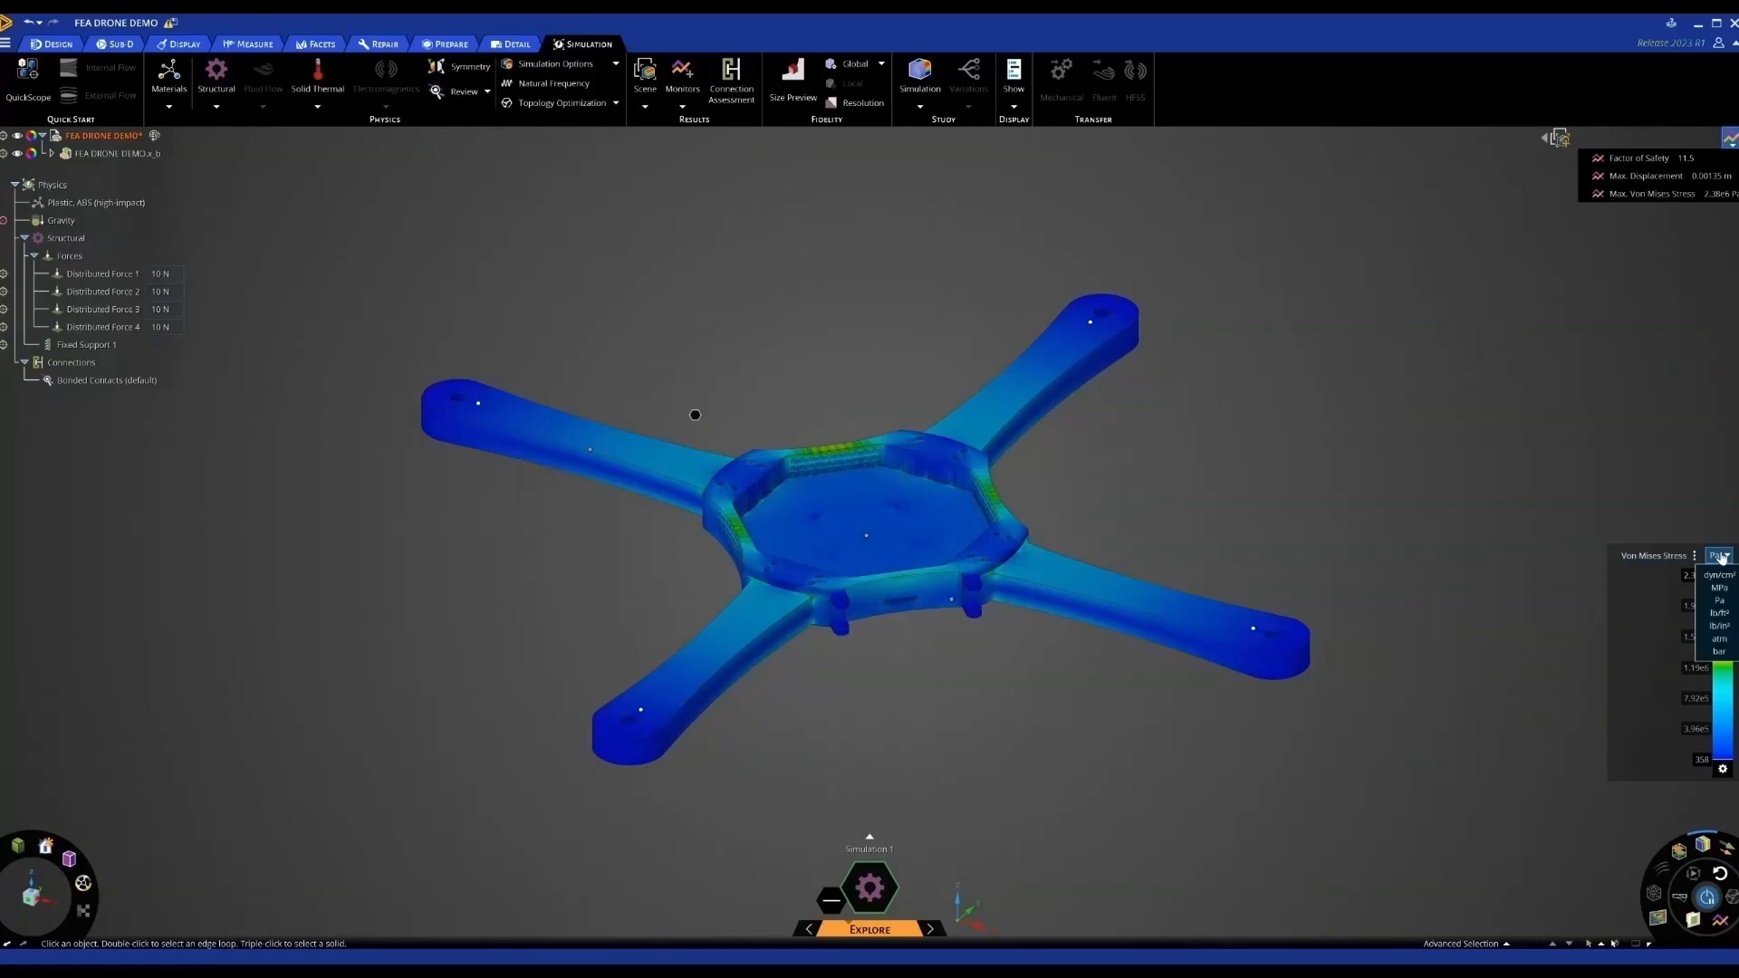
pyautogui.click(1719, 588)
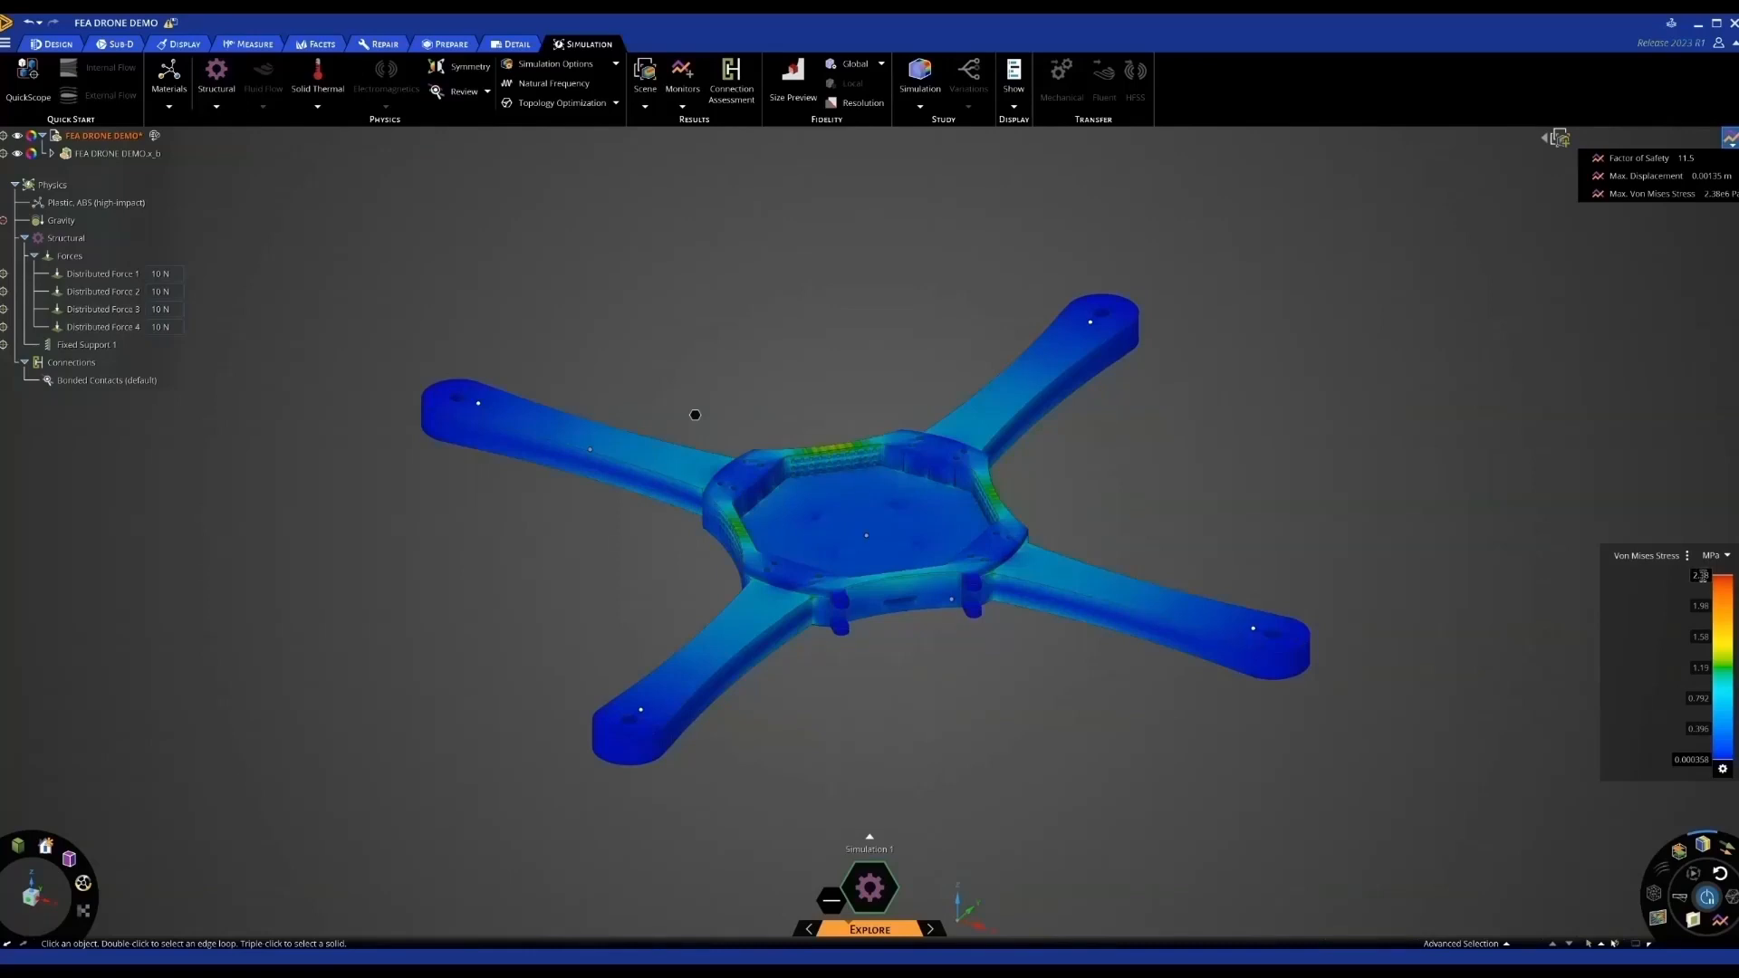
pyautogui.moveTo(1347, 656); pyautogui.dragTo(1377, 637, button='middle')
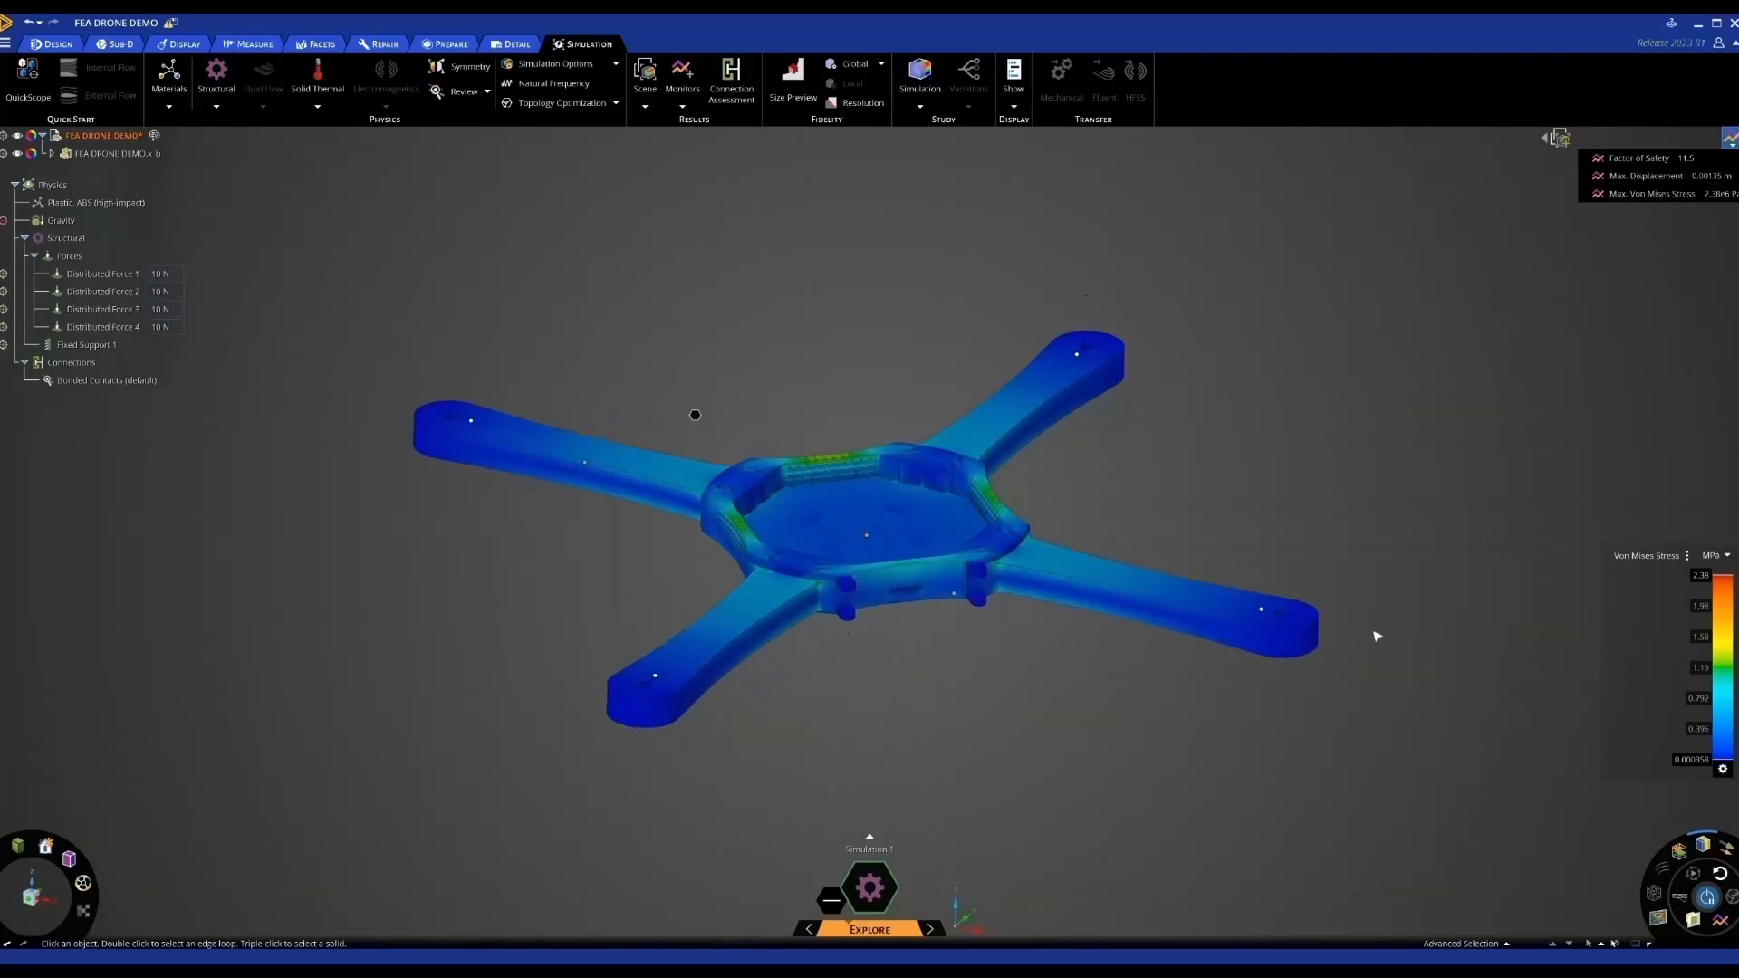
pyautogui.moveTo(1716, 576); pyautogui.dragTo(1709, 702)
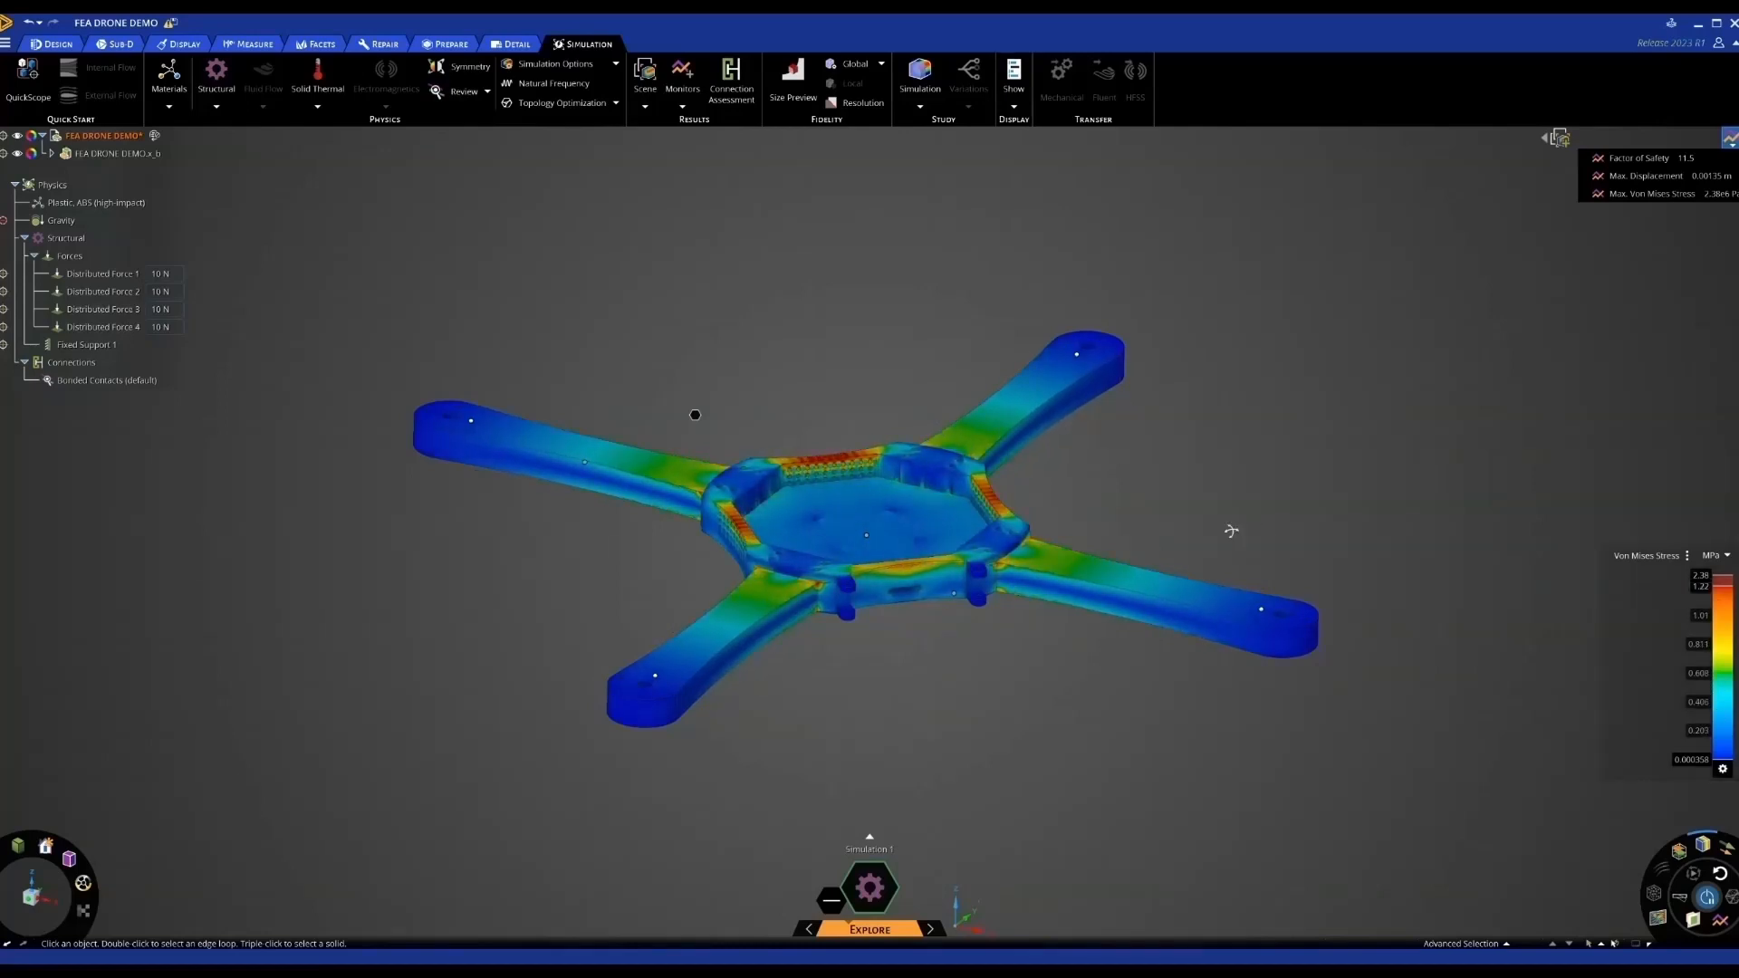
pyautogui.moveTo(1231, 531); pyautogui.dragTo(1225, 546, button='middle')
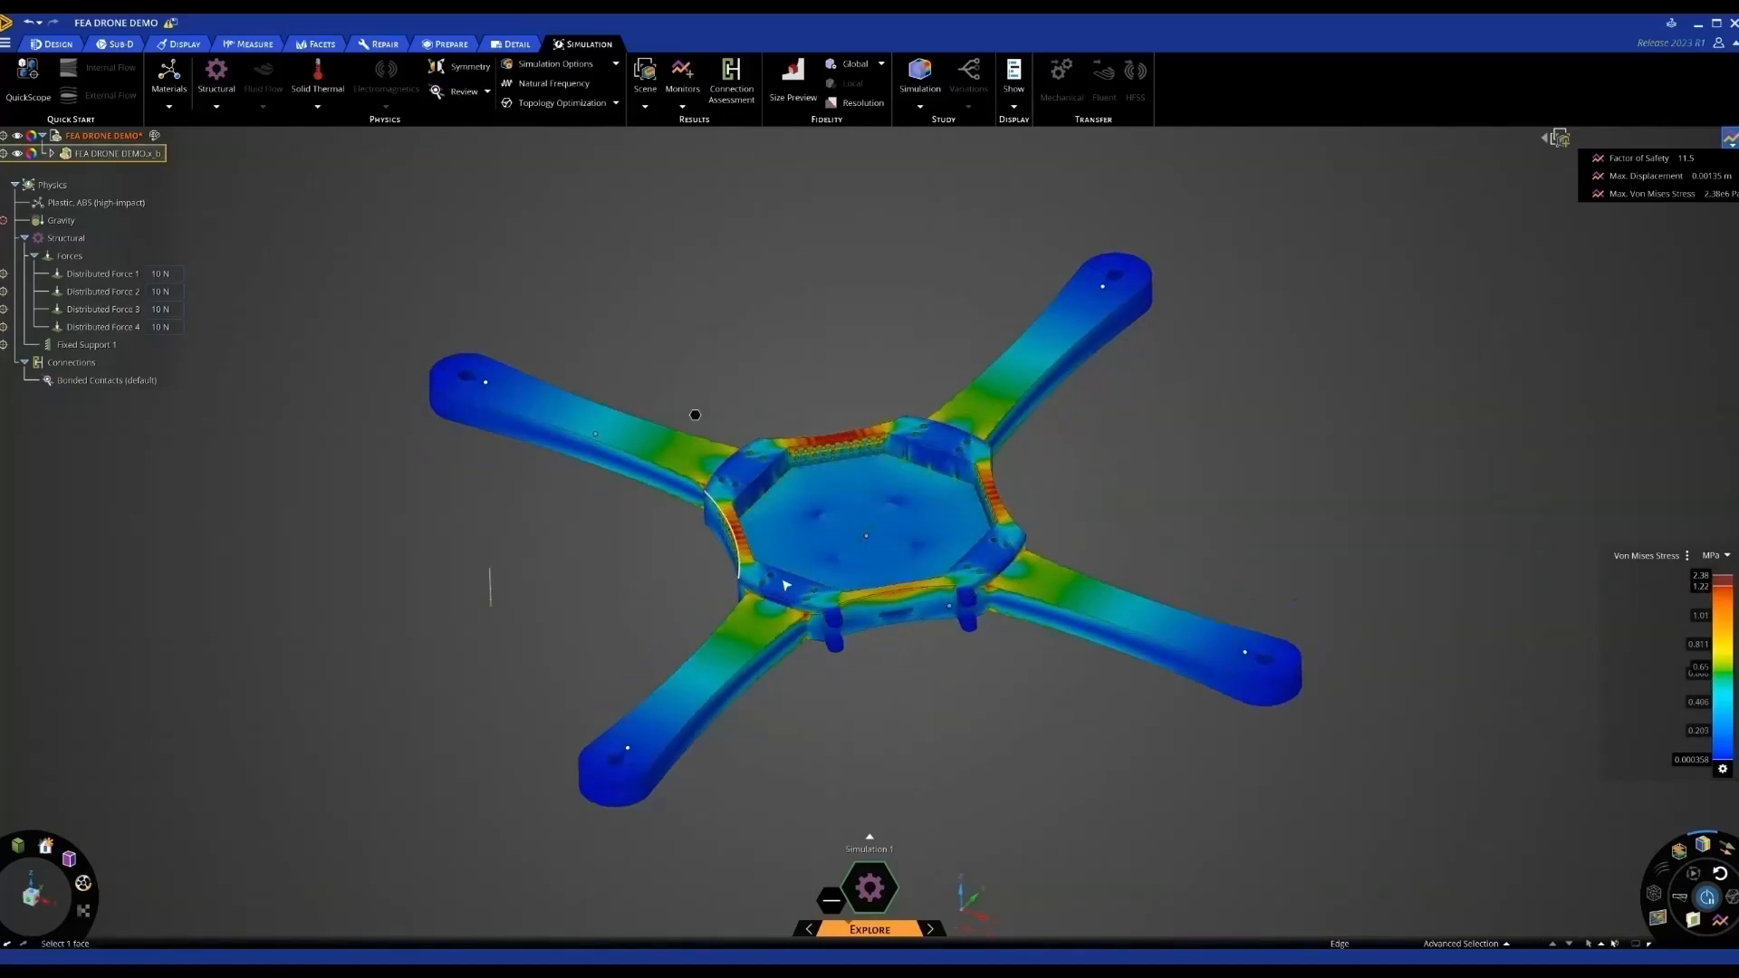
pyautogui.scroll(3, 1064, 568)
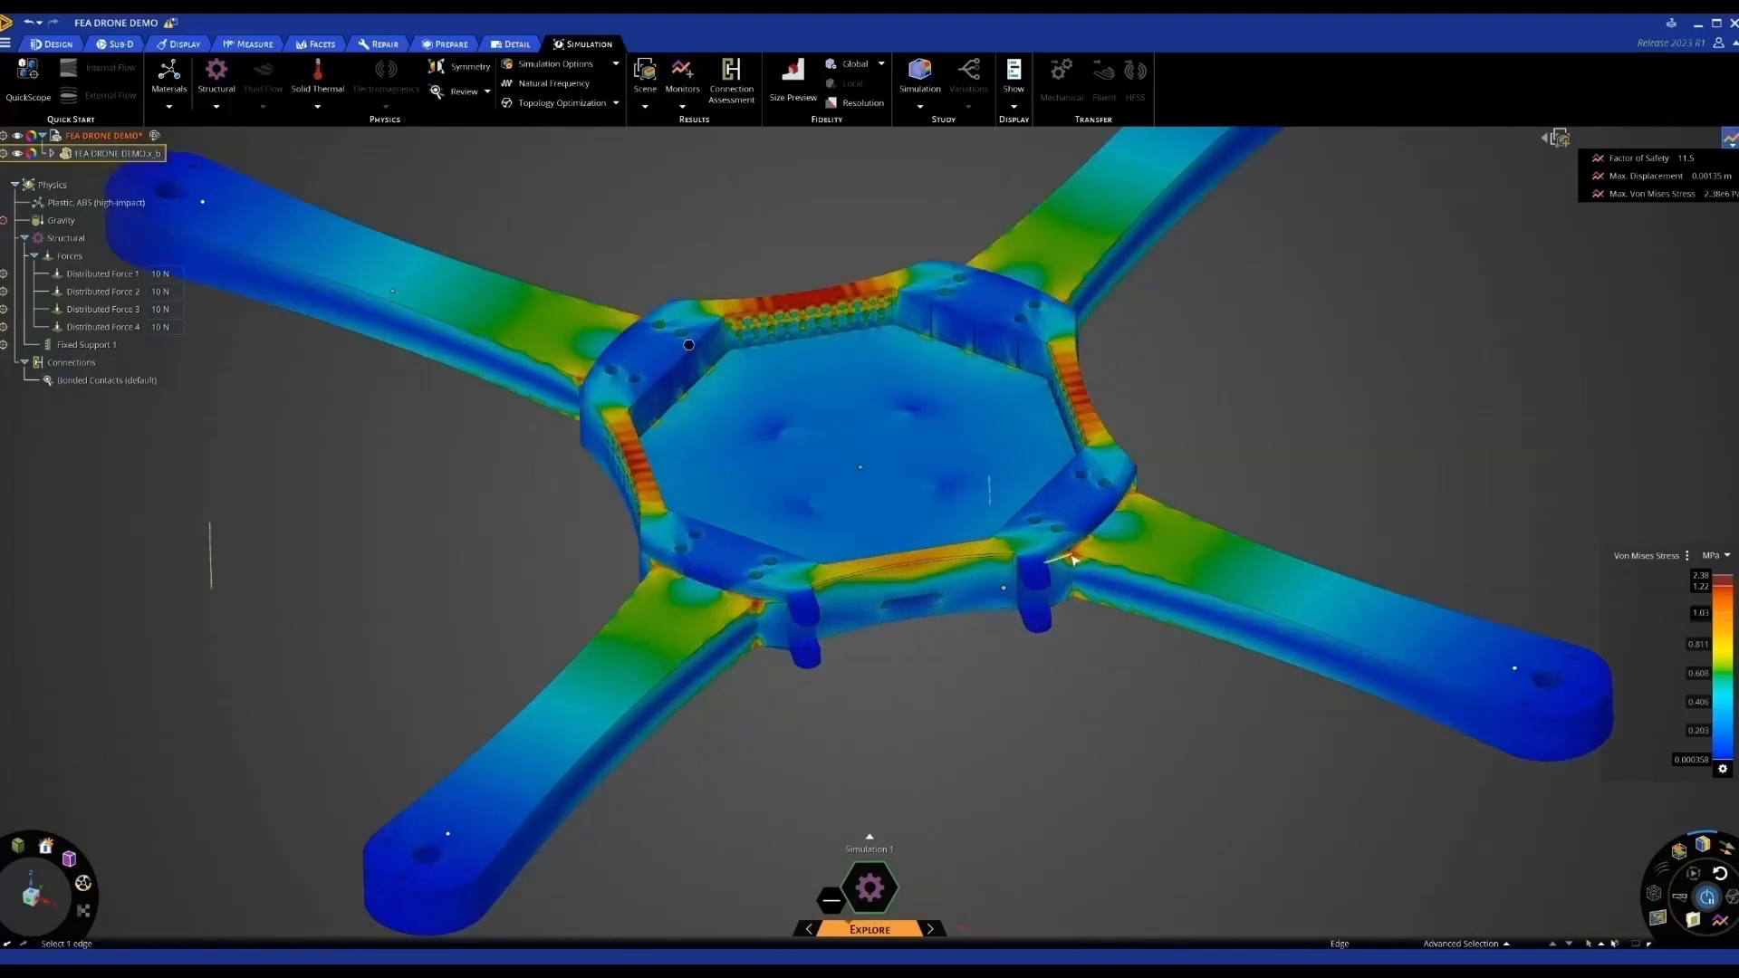
pyautogui.scroll(-3, 1064, 568)
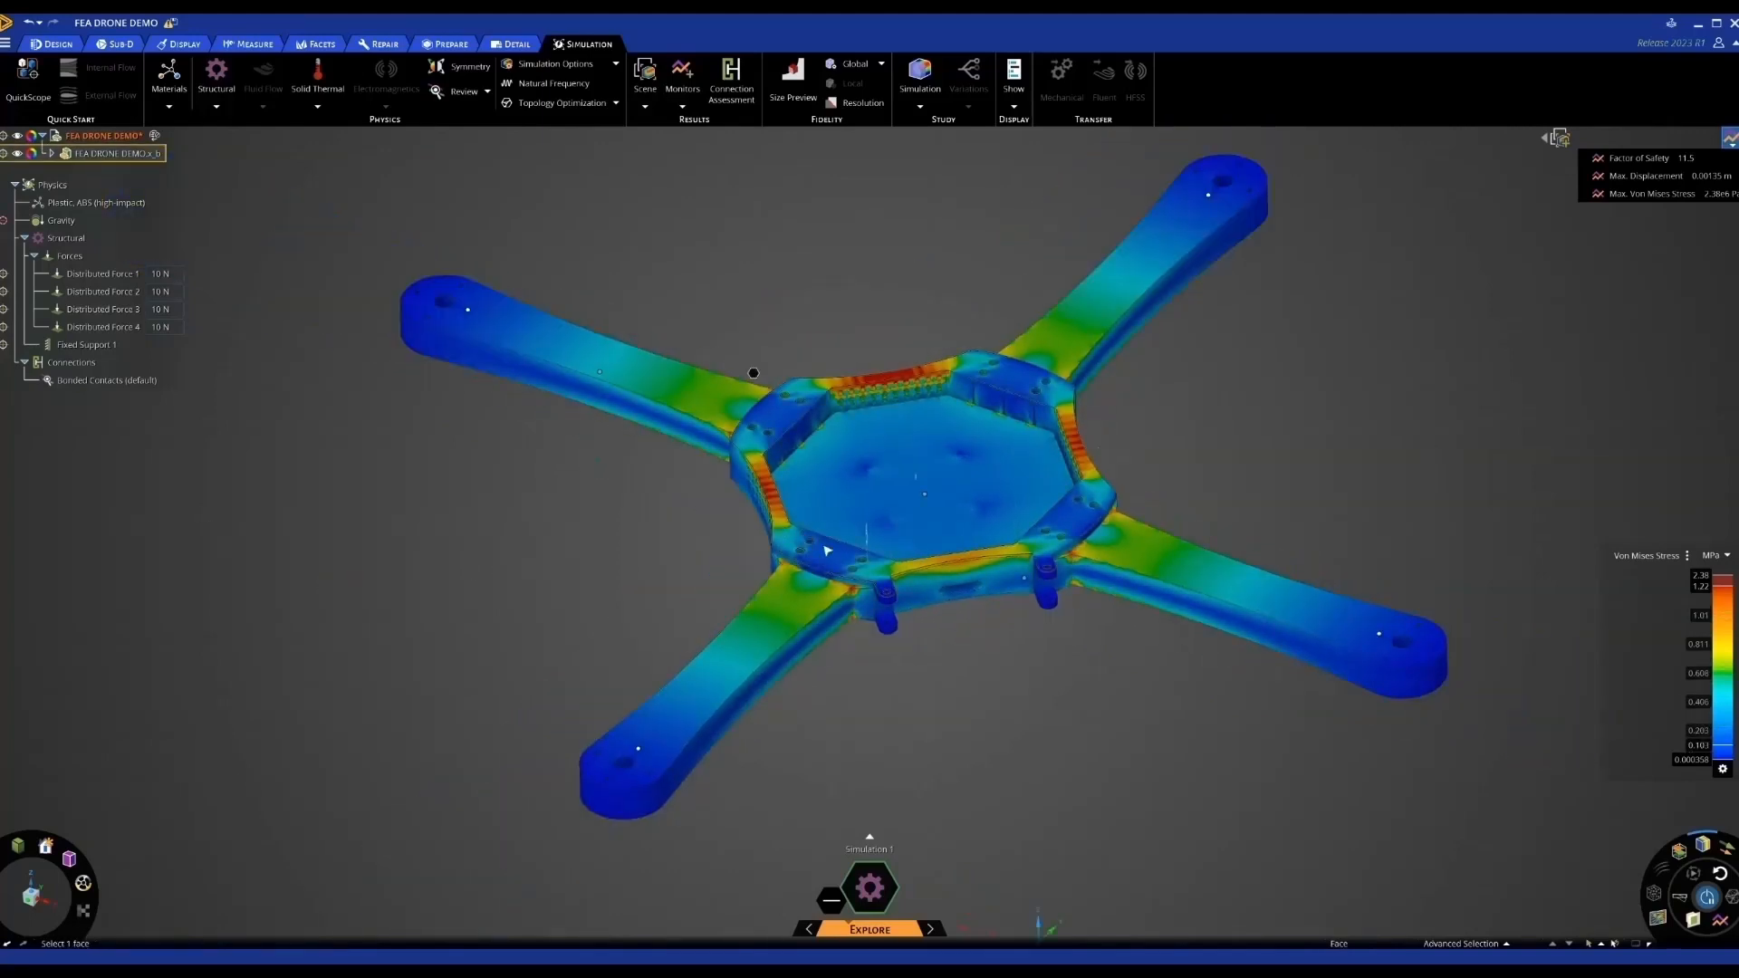
pyautogui.moveTo(854, 600); pyautogui.dragTo(893, 561, button='middle')
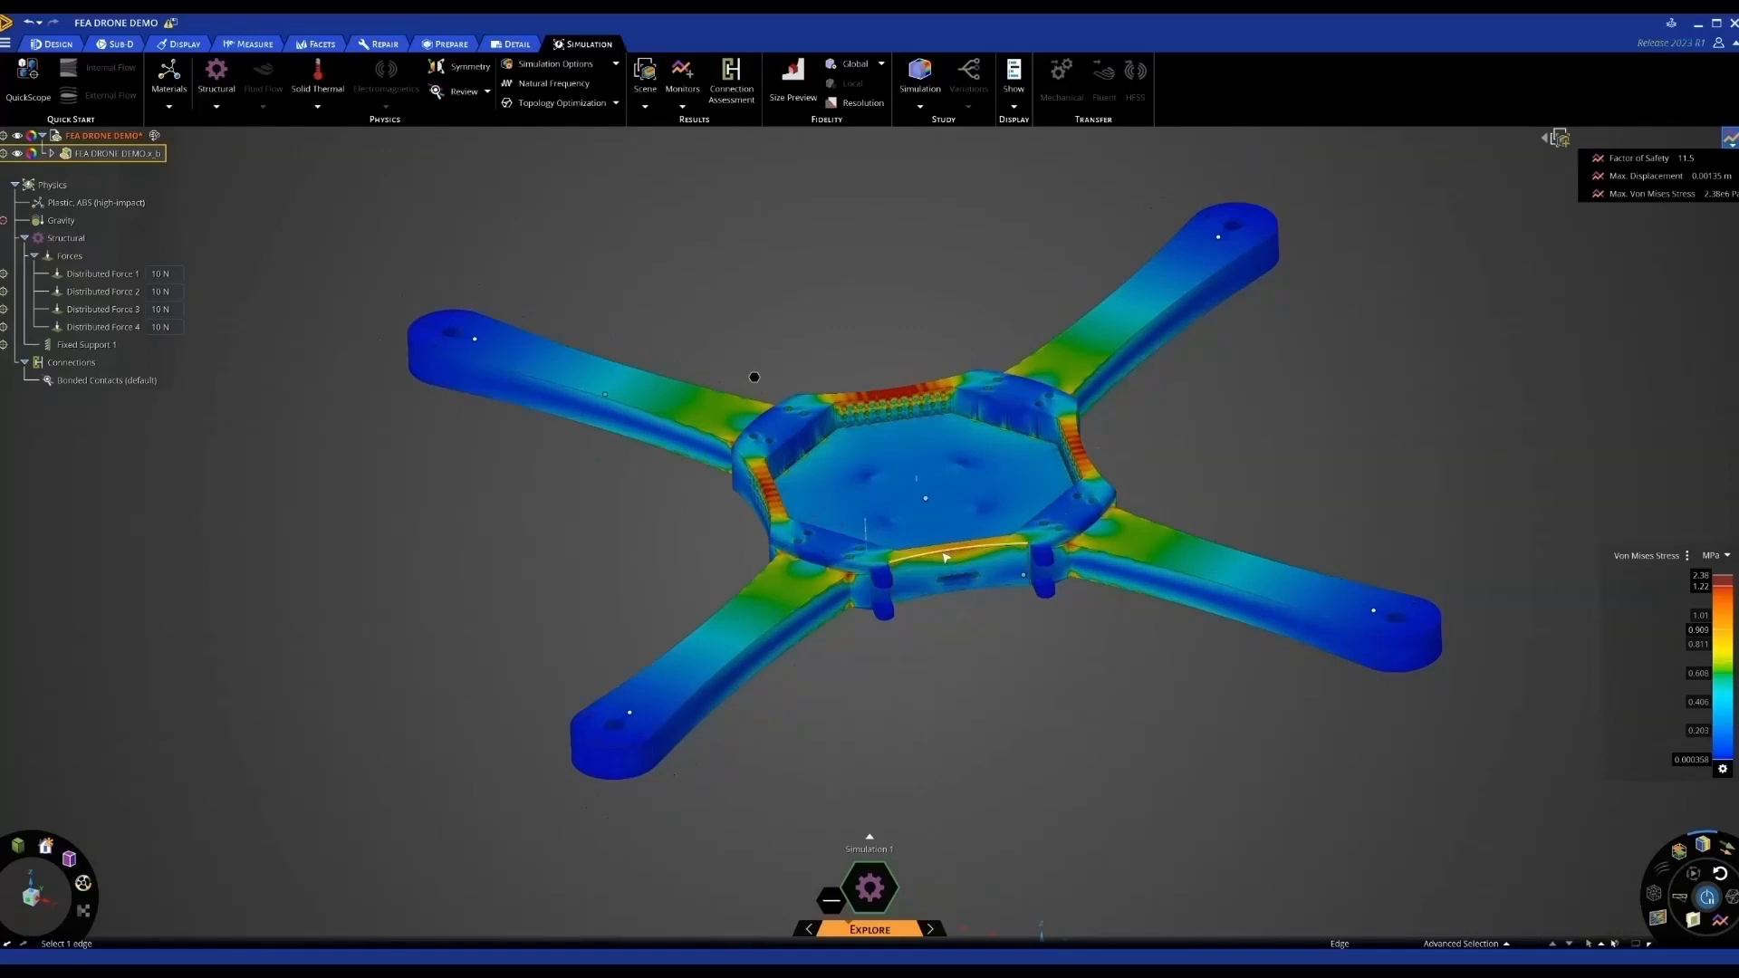
# With the Pull tool, select the first five arm-to-hub edges
pyautogui.click(57, 44)
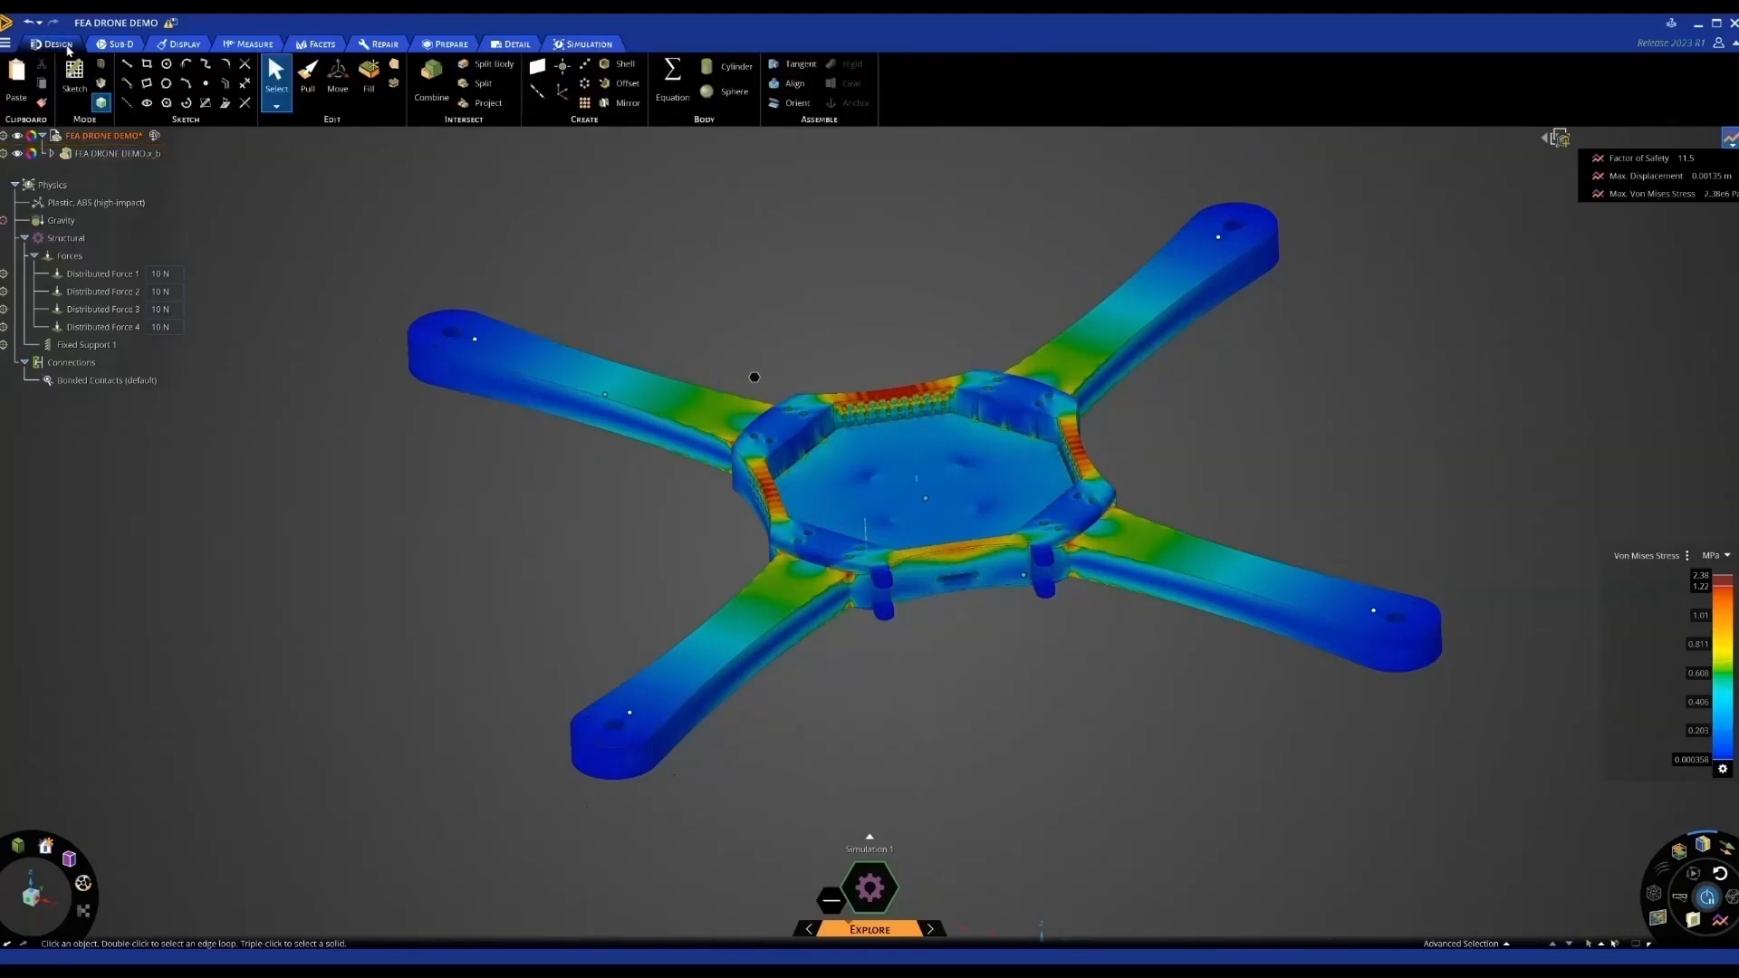
pyautogui.click(307, 88)
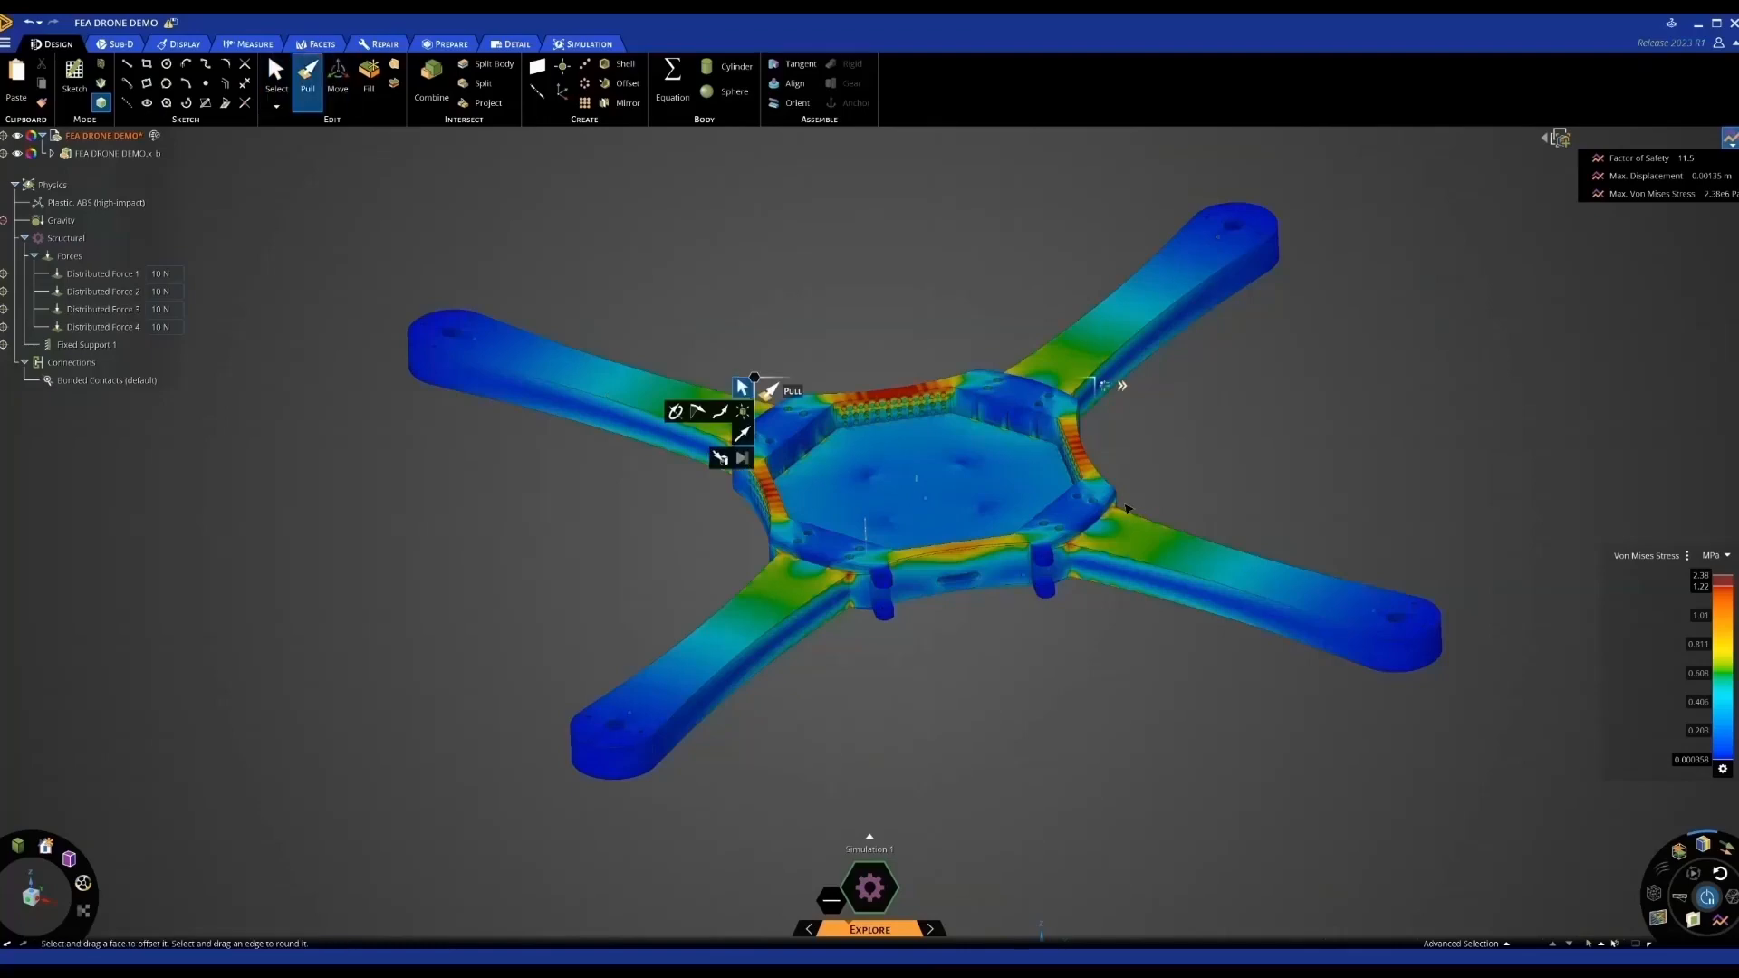
pyautogui.scroll(5, 1060, 572)
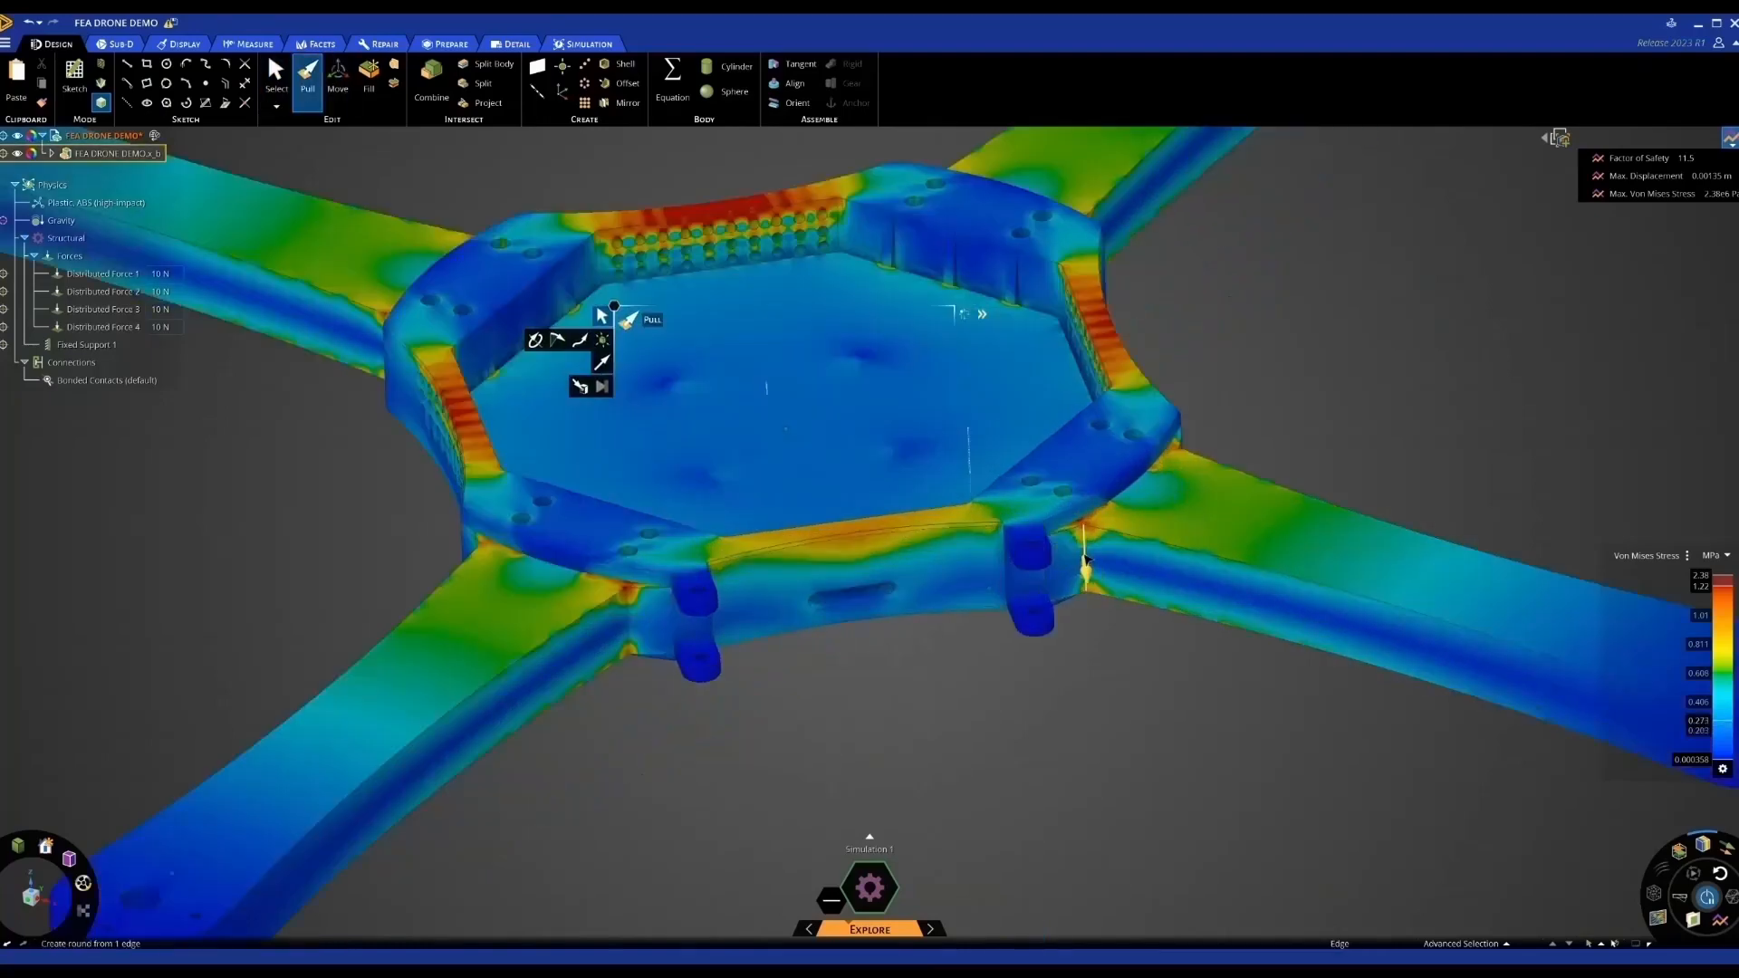
pyautogui.click(1085, 561)
pyautogui.keyDown('ctrl'); pyautogui.moveTo(1084, 559); pyautogui.dragTo(1339, 521, button='middle'); pyautogui.keyUp('ctrl')
pyautogui.keyDown('ctrl'); pyautogui.click(883, 582); pyautogui.keyUp('ctrl')
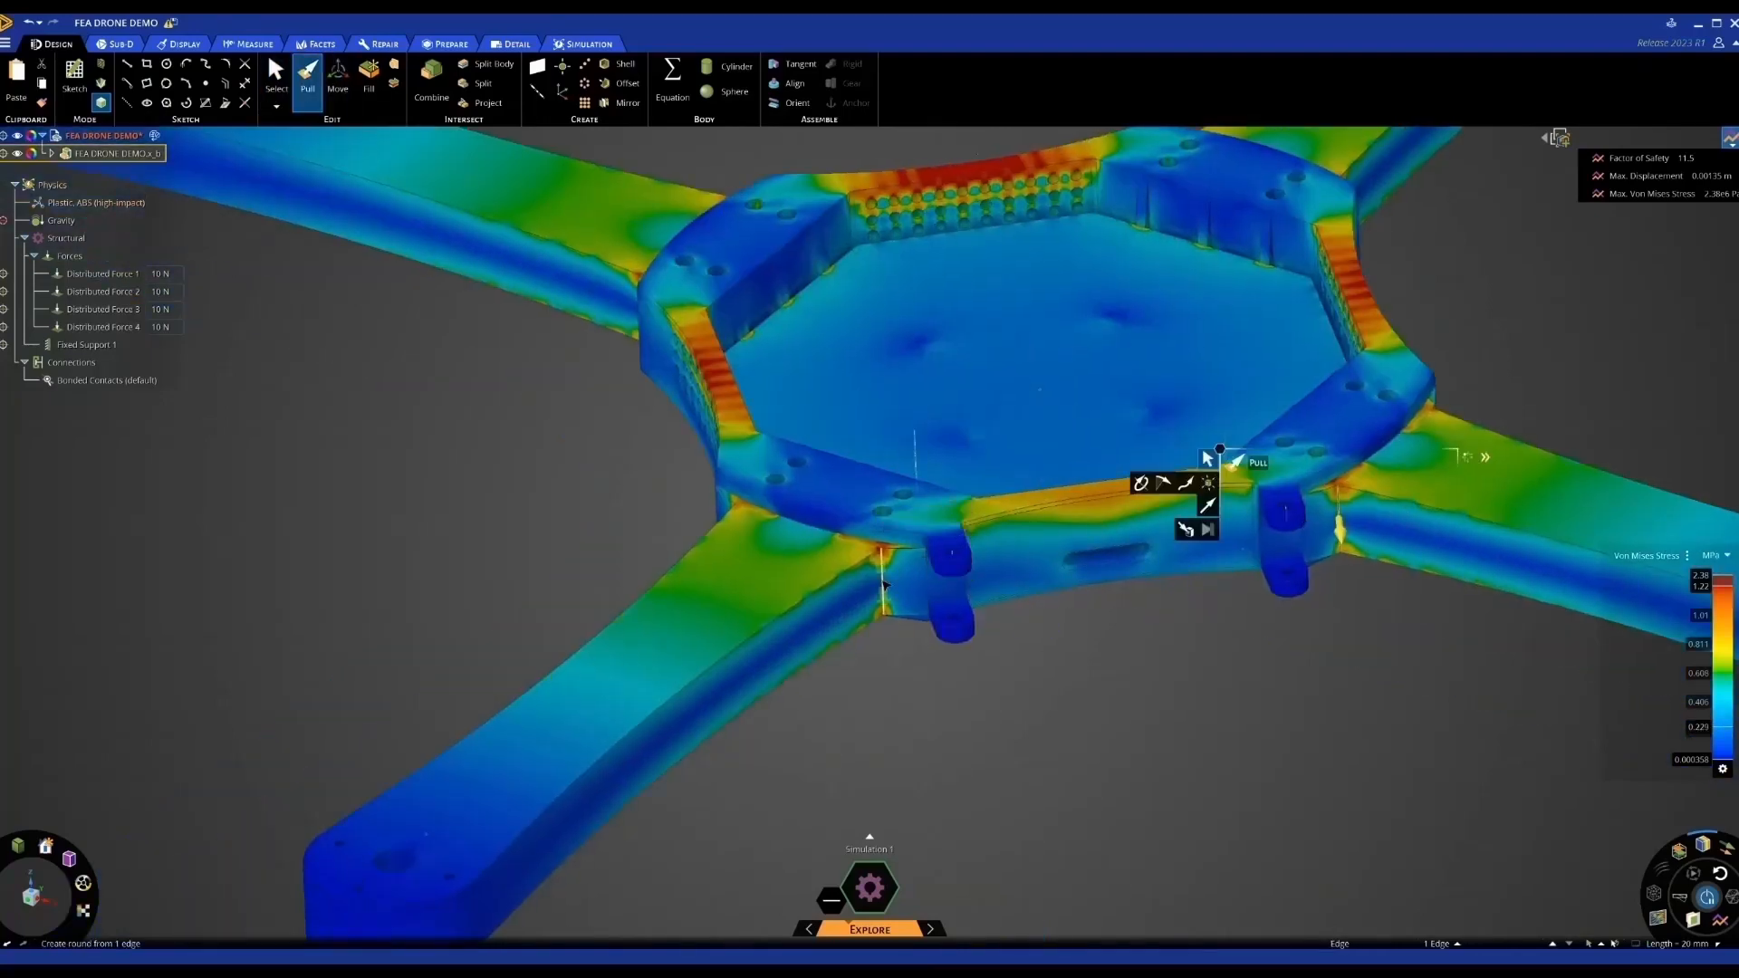
pyautogui.moveTo(961, 591); pyautogui.dragTo(1379, 512, button='middle')
pyautogui.keyDown('ctrl'); pyautogui.click(1320, 471); pyautogui.keyUp('ctrl')
pyautogui.keyDown('ctrl'); pyautogui.click(1338, 448); pyautogui.keyUp('ctrl')
pyautogui.keyDown('ctrl'); pyautogui.click(1235, 573); pyautogui.keyUp('ctrl')
# Add the remaining three arm-to-hub edges and deselect the stray vertex
pyautogui.keyDown('ctrl'); pyautogui.click(1201, 364); pyautogui.keyUp('ctrl')
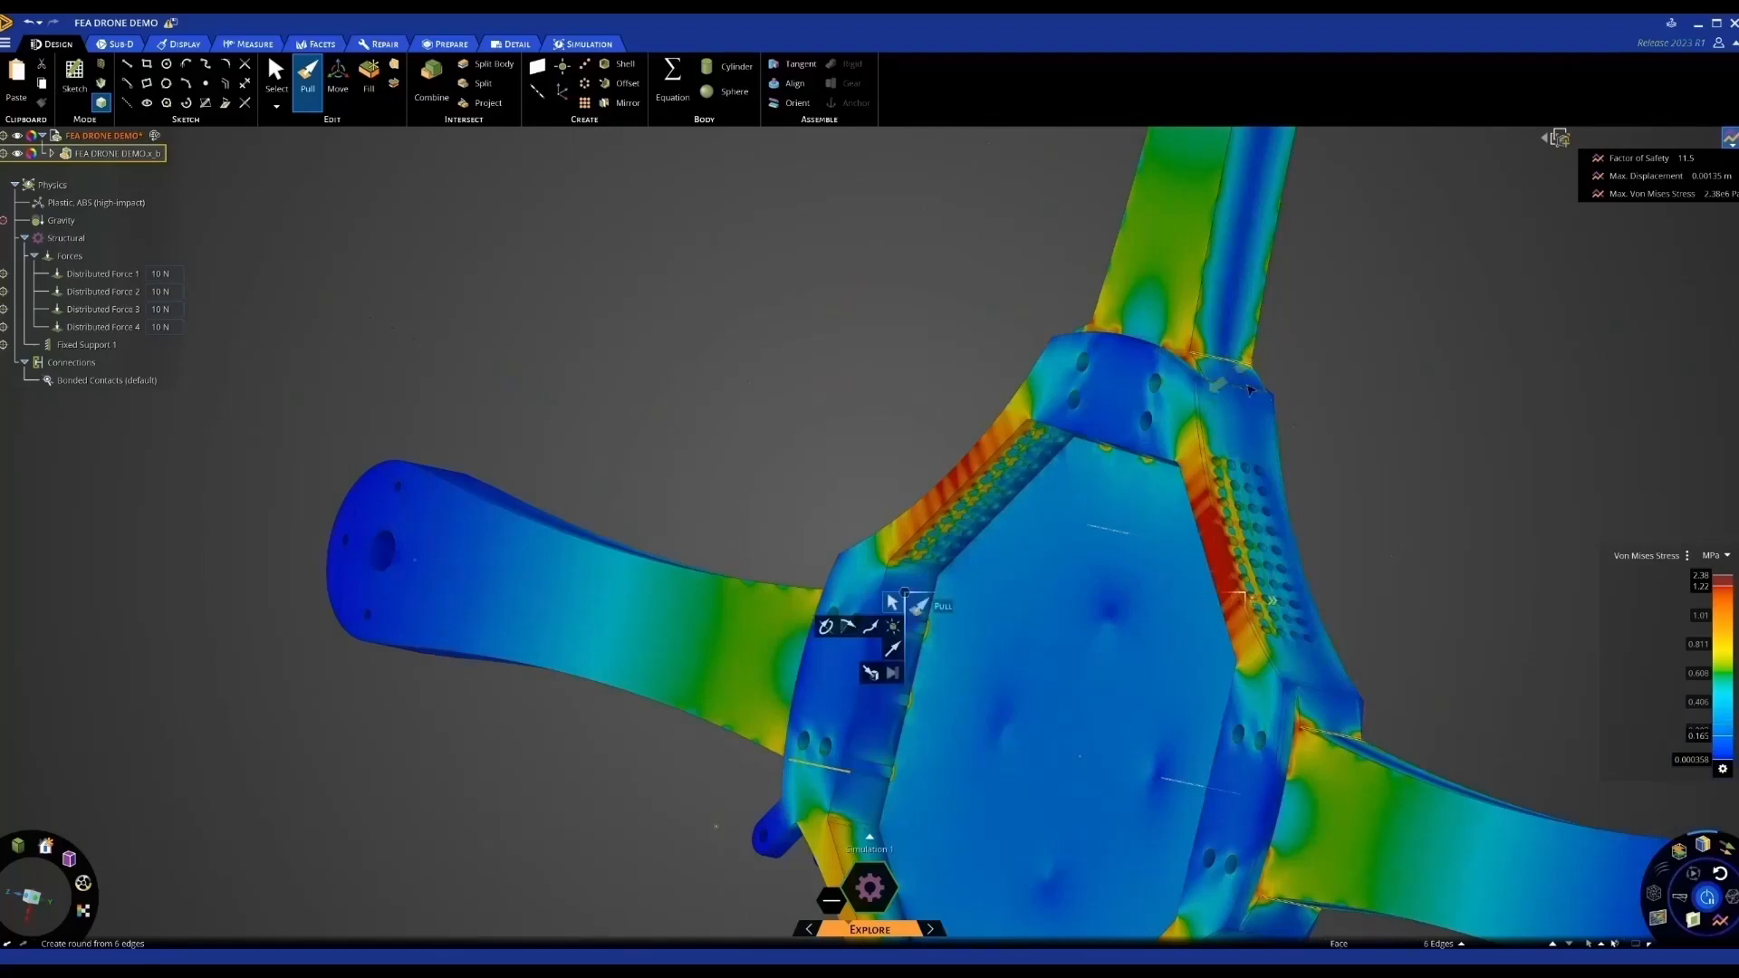
pyautogui.moveTo(1201, 364); pyautogui.dragTo(1345, 427, button='middle')
pyautogui.keyDown('ctrl'); pyautogui.click(1062, 308); pyautogui.keyUp('ctrl')
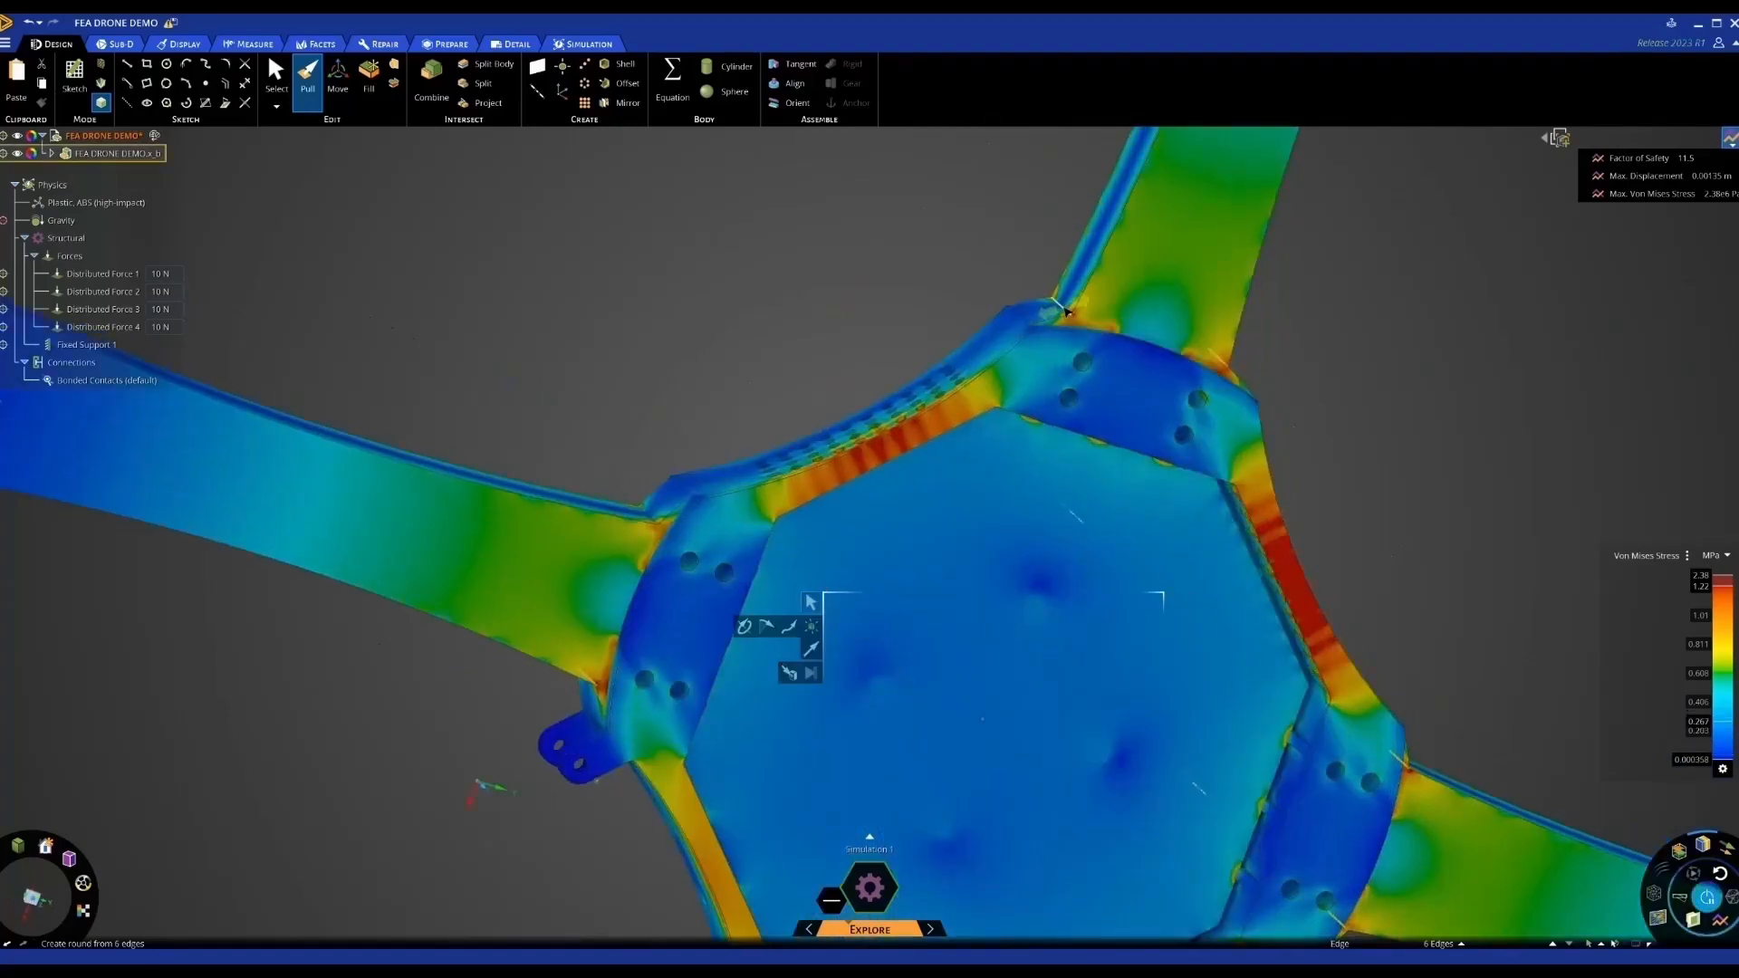
pyautogui.keyDown('ctrl'); pyautogui.moveTo(1239, 346); pyautogui.dragTo(1648, 403, button='middle'); pyautogui.keyUp('ctrl')
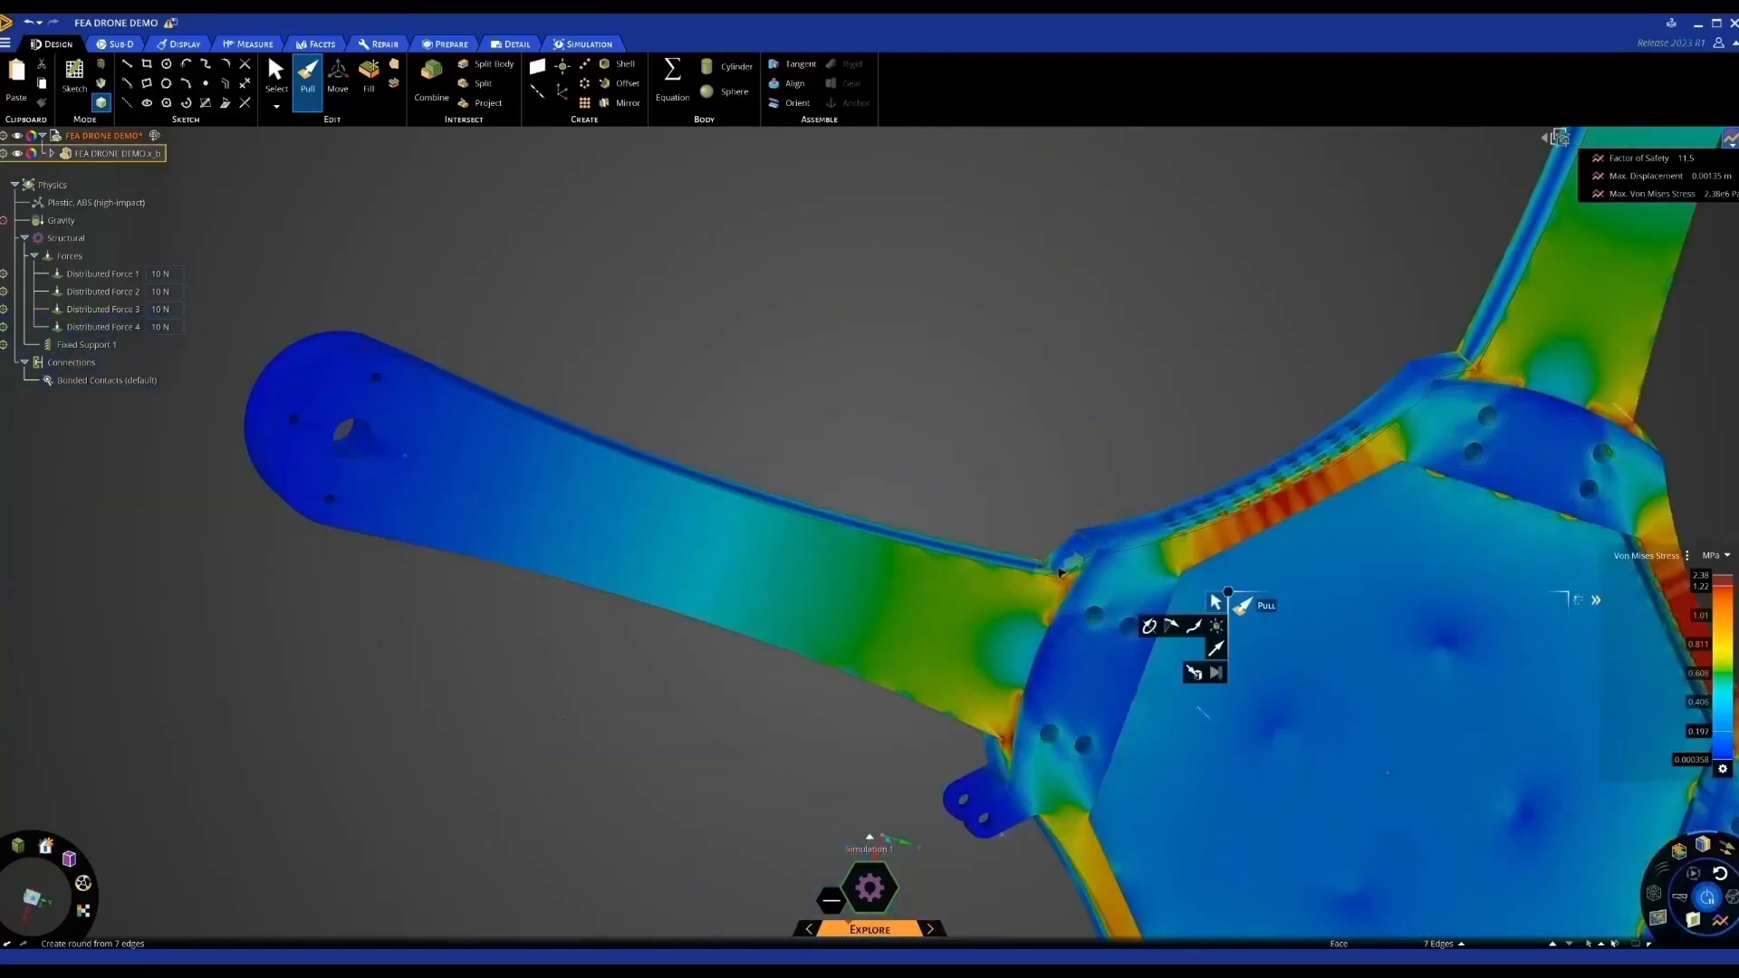
pyautogui.keyDown('ctrl'); pyautogui.click(1058, 574); pyautogui.keyUp('ctrl')
pyautogui.keyDown('ctrl'); pyautogui.click(1057, 574); pyautogui.keyUp('ctrl')
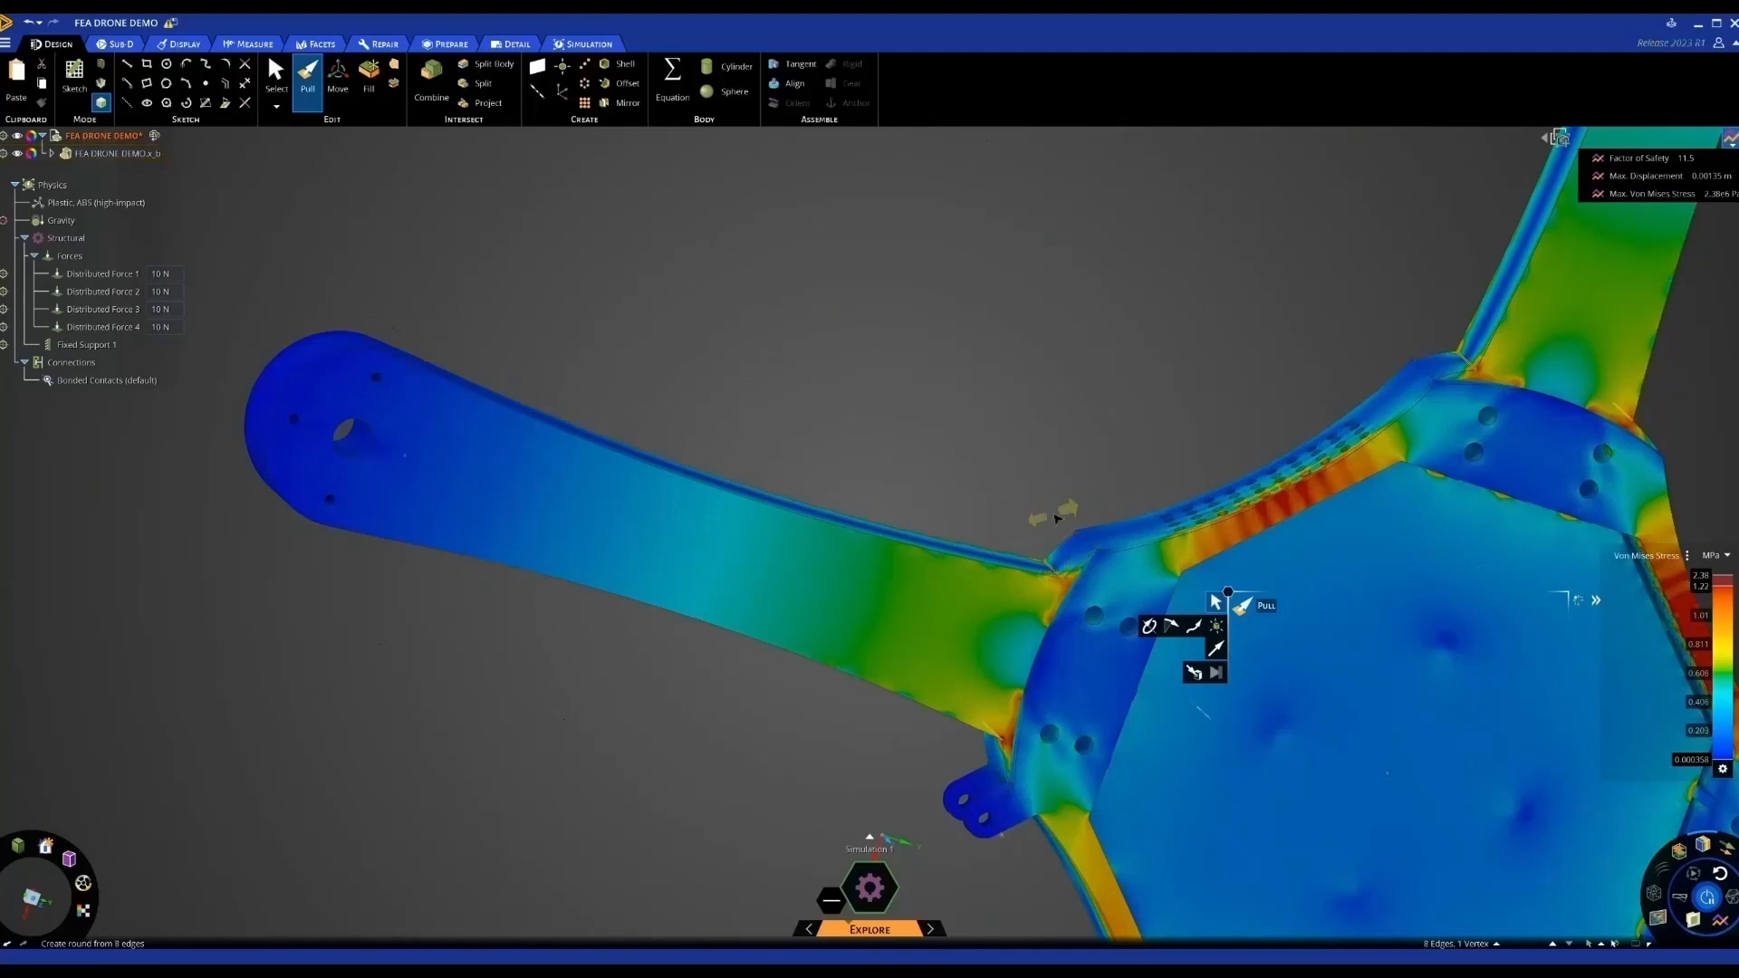
pyautogui.moveTo(1057, 525); pyautogui.dragTo(1026, 411, button='middle')
pyautogui.keyDown('ctrl'); pyautogui.click(1054, 570); pyautogui.keyUp('ctrl')
pyautogui.scroll(-3, 1037, 494)
pyautogui.scroll(-4, 1025, 423)
pyautogui.scroll(6, 1037, 675)
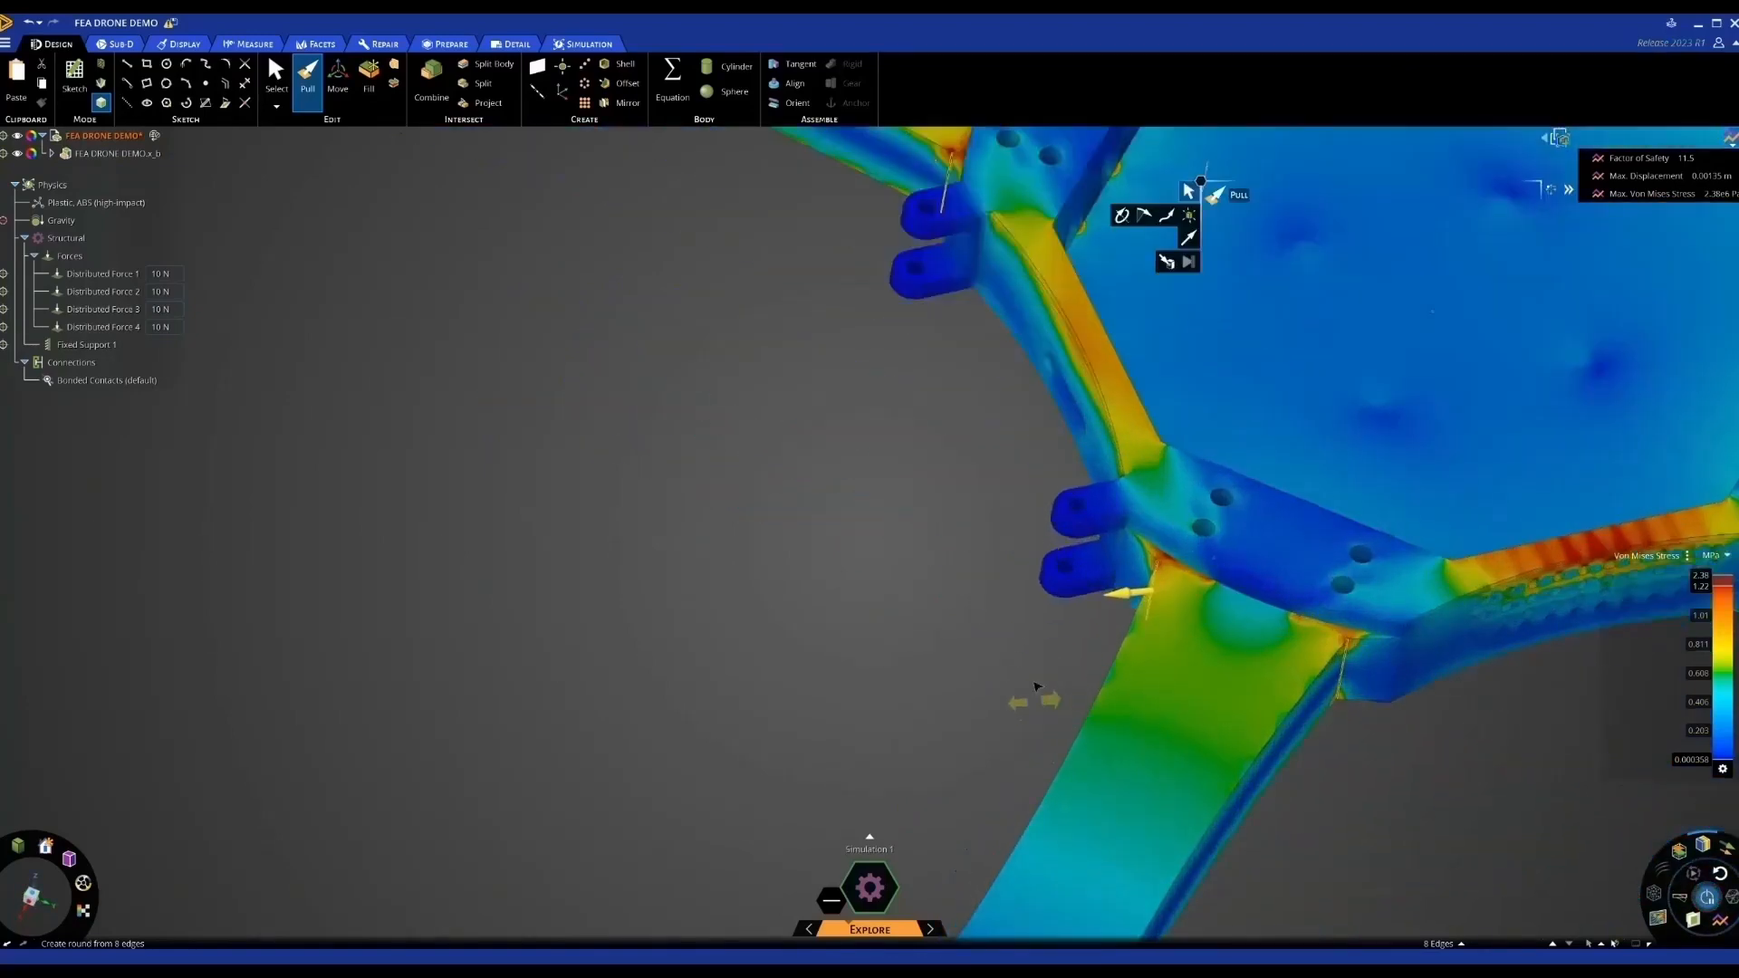
# Pull the eight selected edges into small rounds and view the whole frame
pyautogui.moveTo(1035, 662); pyautogui.dragTo(943, 668)
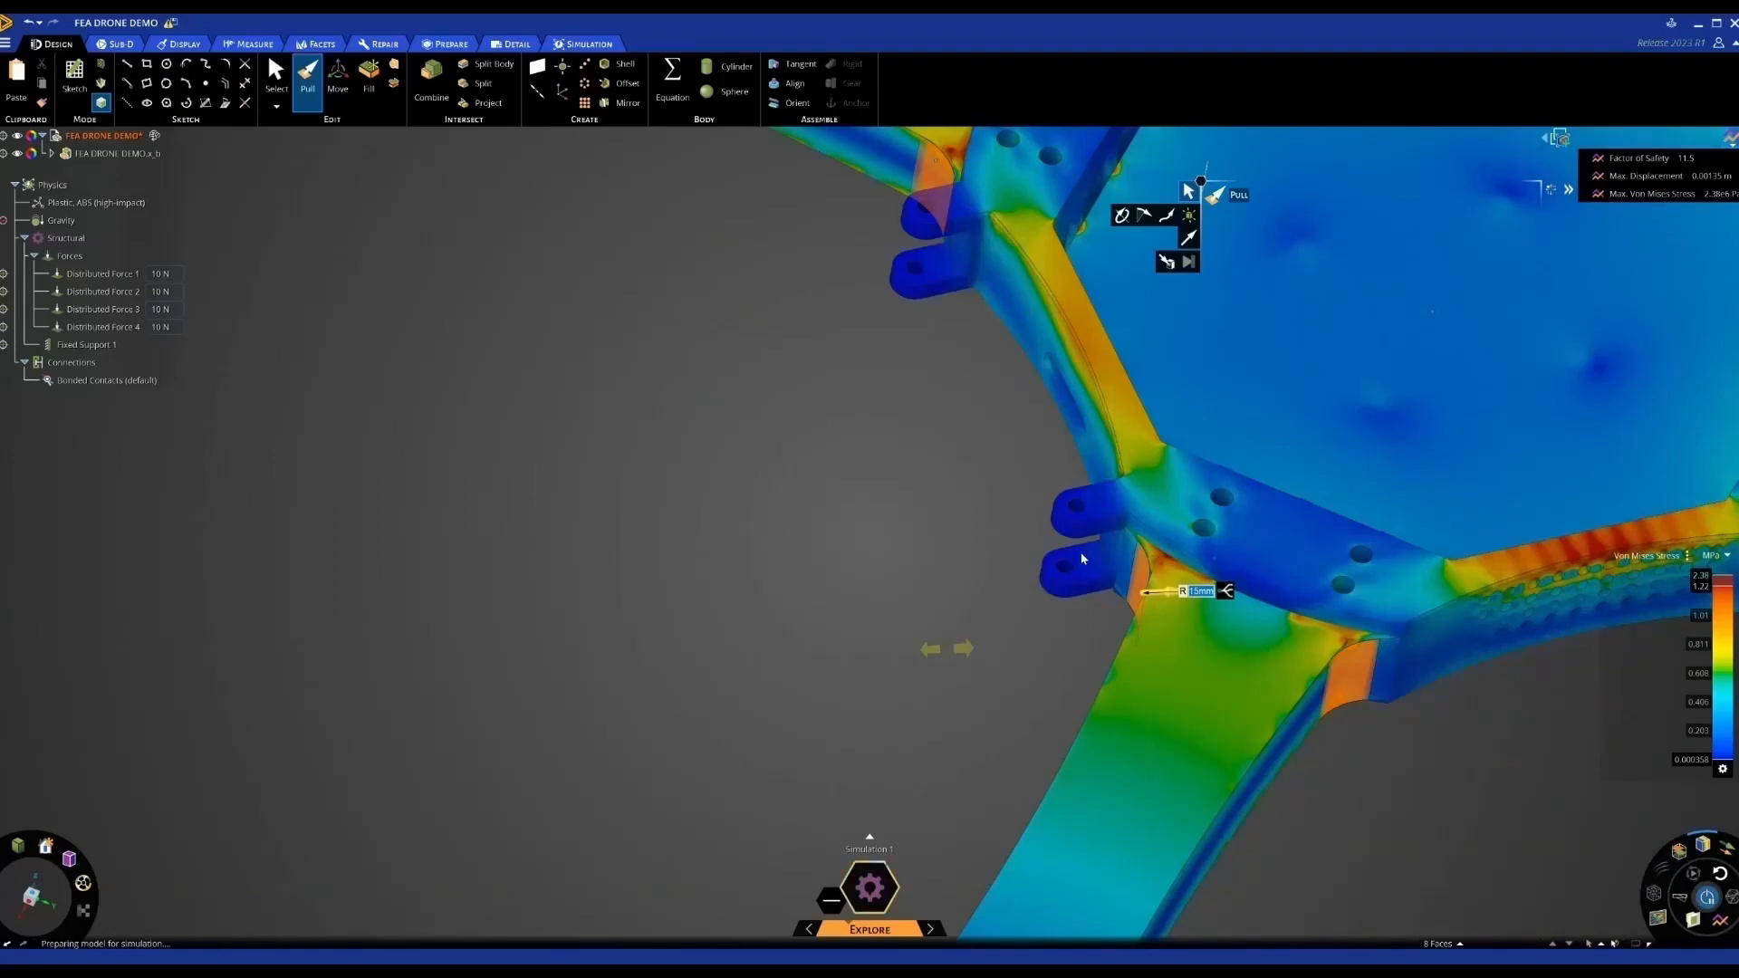
pyautogui.scroll(-4, 979, 594)
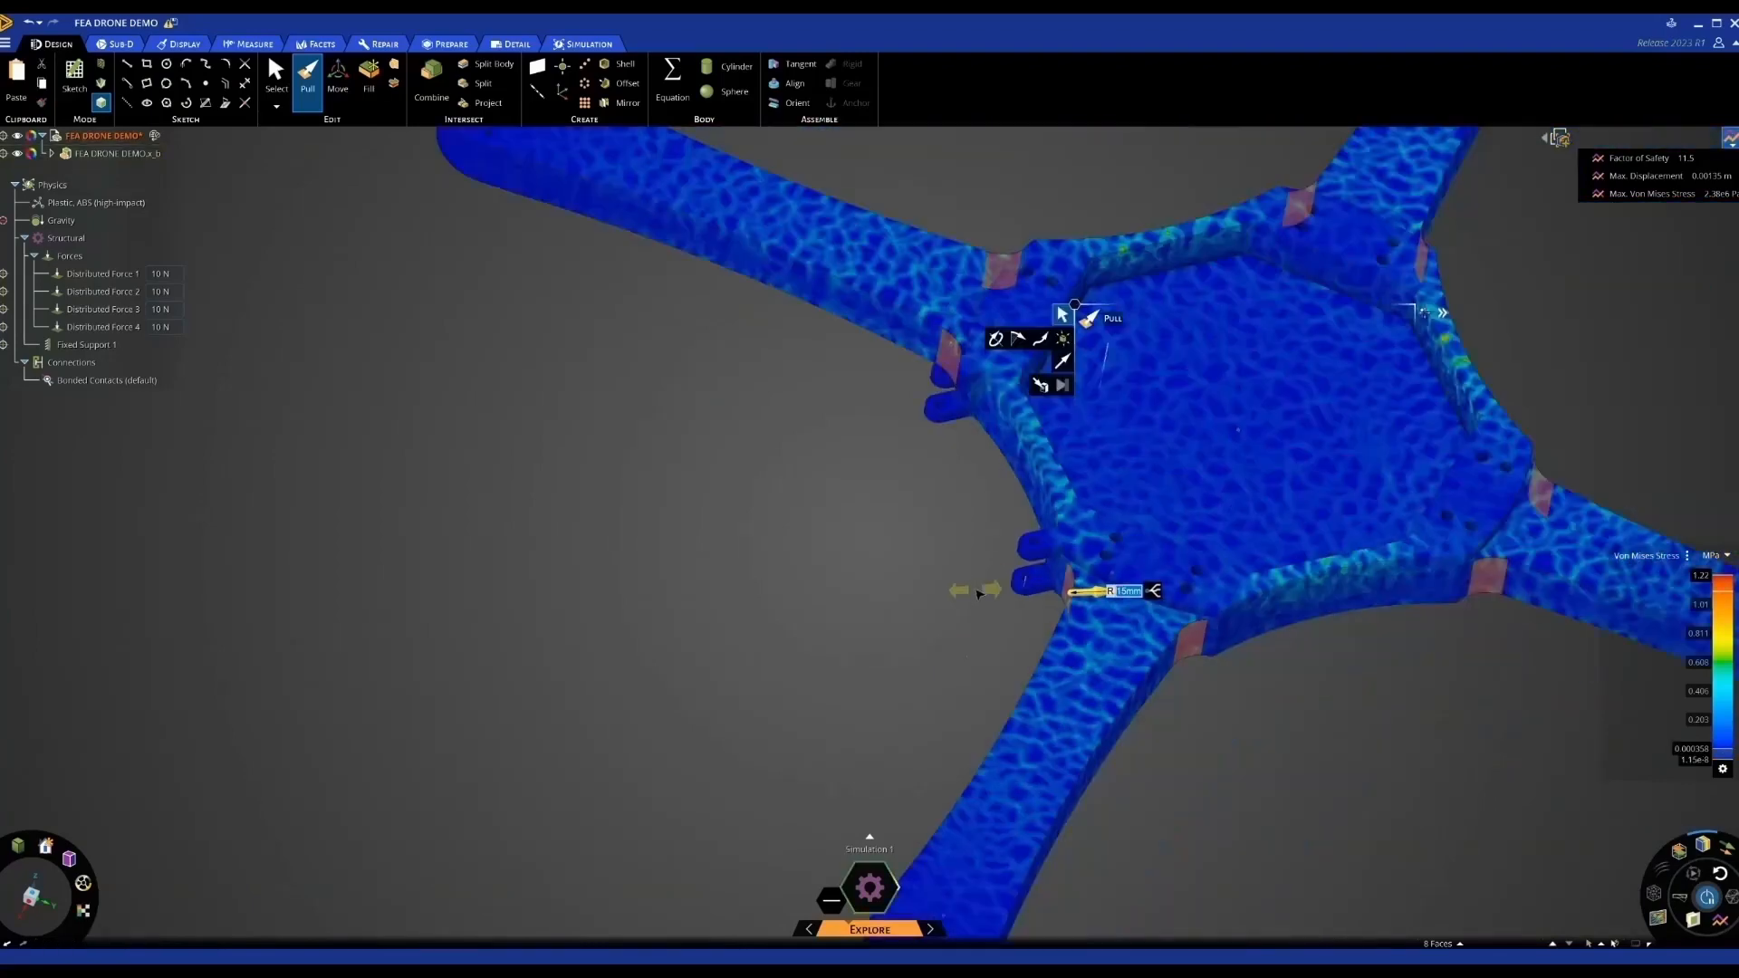
pyautogui.scroll(-4, 979, 595)
pyautogui.click(1195, 699)
pyautogui.moveTo(1195, 699); pyautogui.dragTo(1250, 649, button='middle')
pyautogui.moveTo(1462, 478)
pyautogui.mouseDown(button='middle')
pyautogui.moveTo(1442, 462)
pyautogui.moveTo(1458, 464)
pyautogui.mouseUp(button='middle')
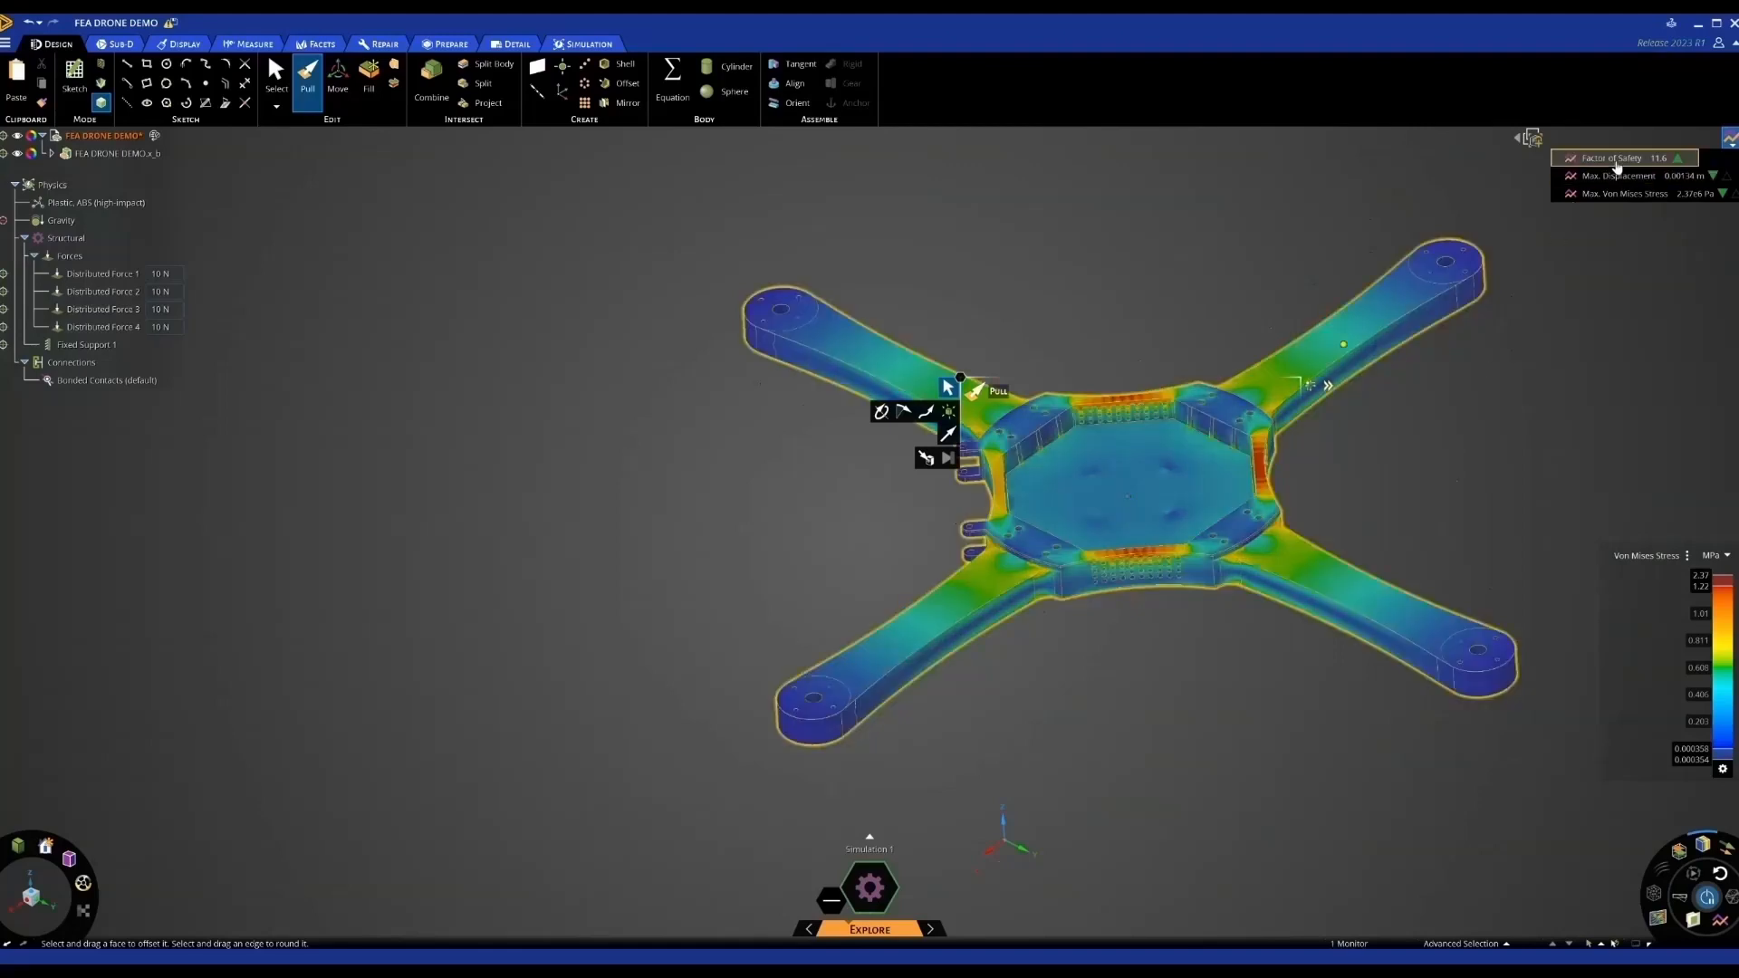
# Review the Factor of Safety history chart, then pick the hub's top rim face
pyautogui.click(1614, 160)
pyautogui.moveTo(1305, 389)
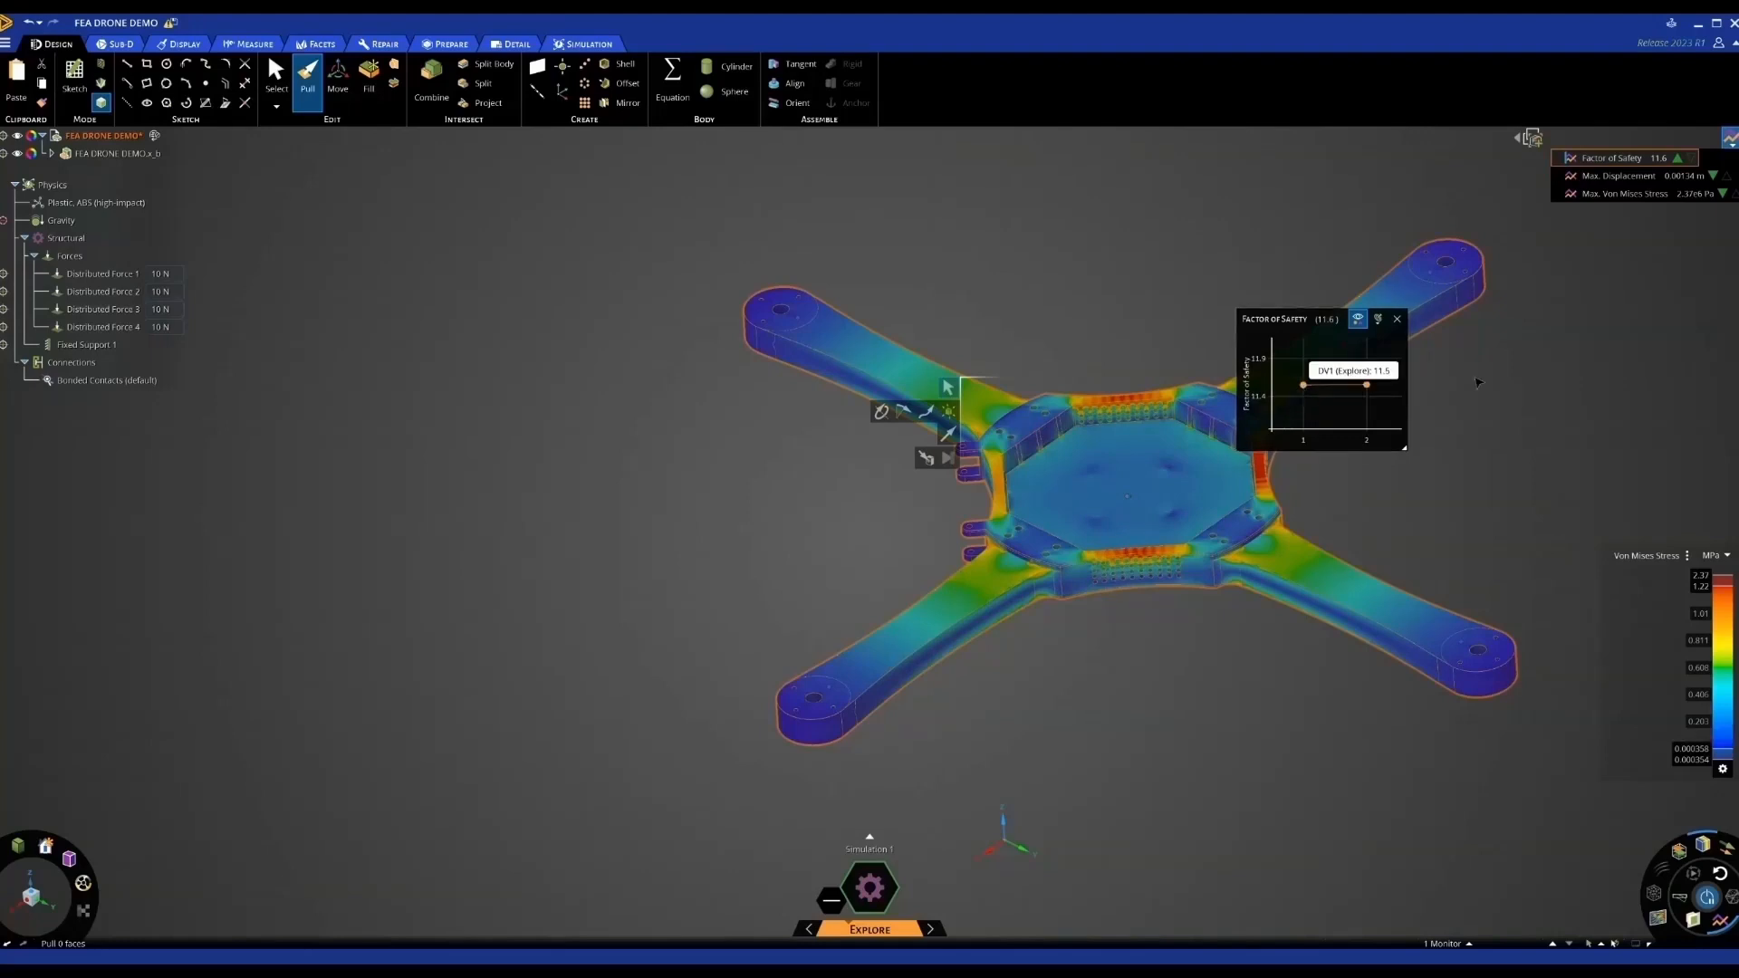
pyautogui.click(1396, 319)
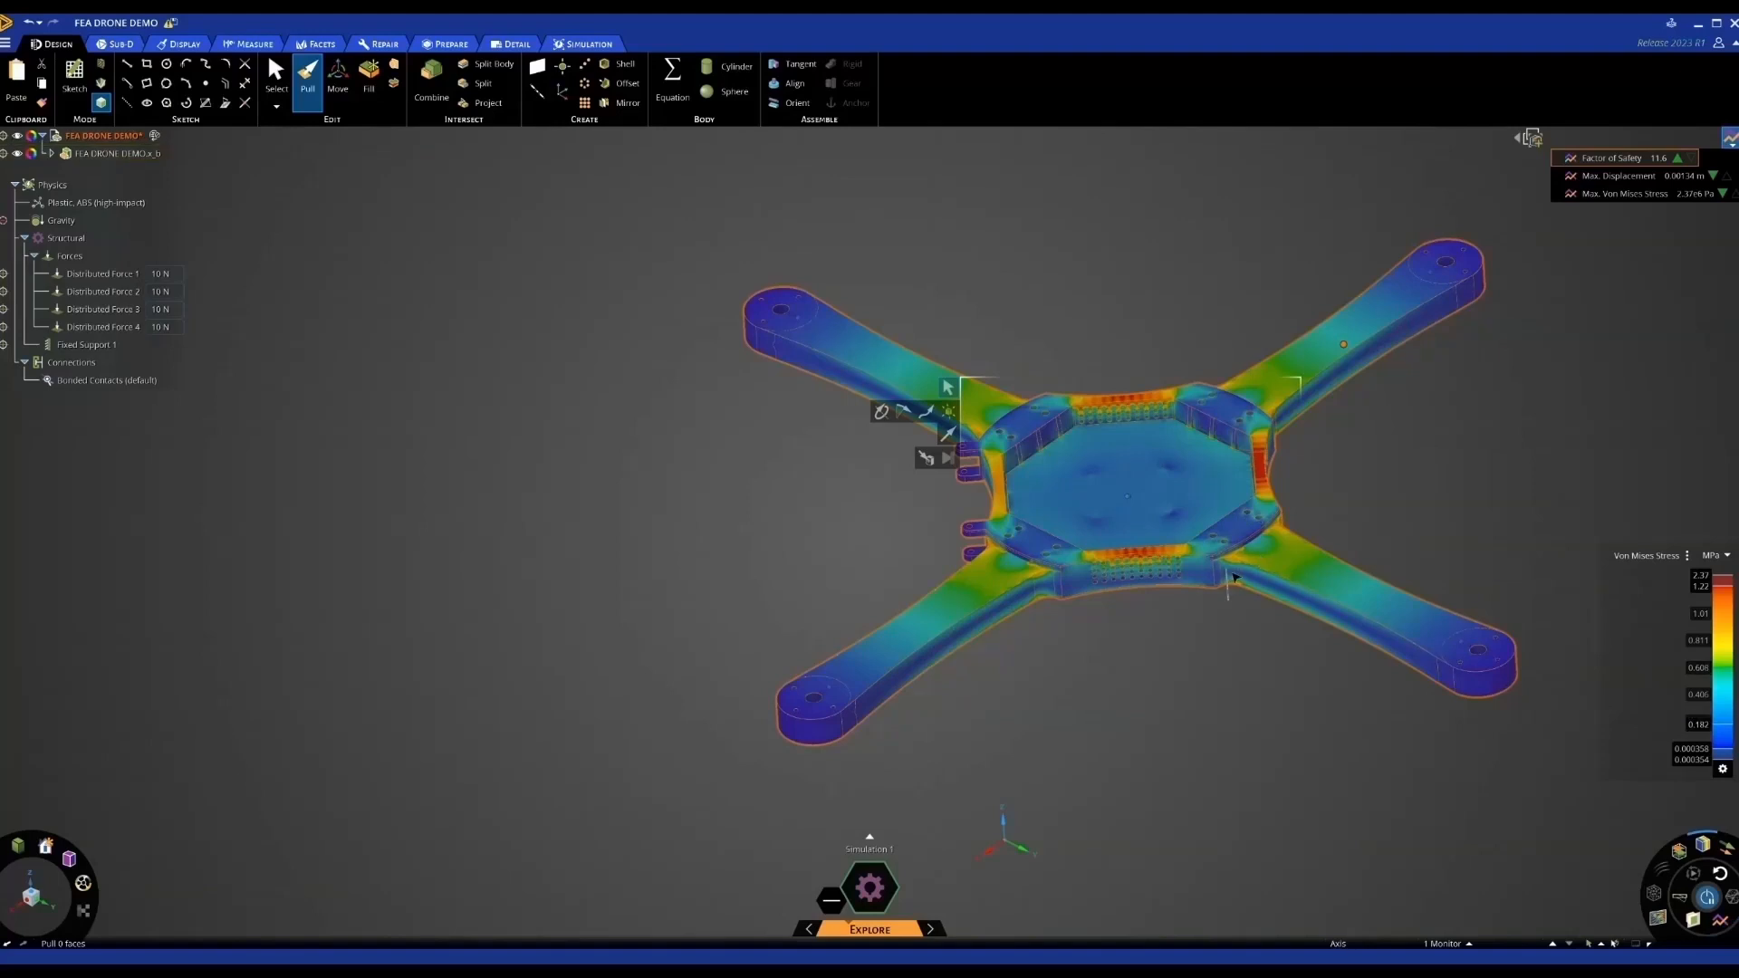
pyautogui.moveTo(1385, 525); pyautogui.dragTo(1387, 514, button='middle')
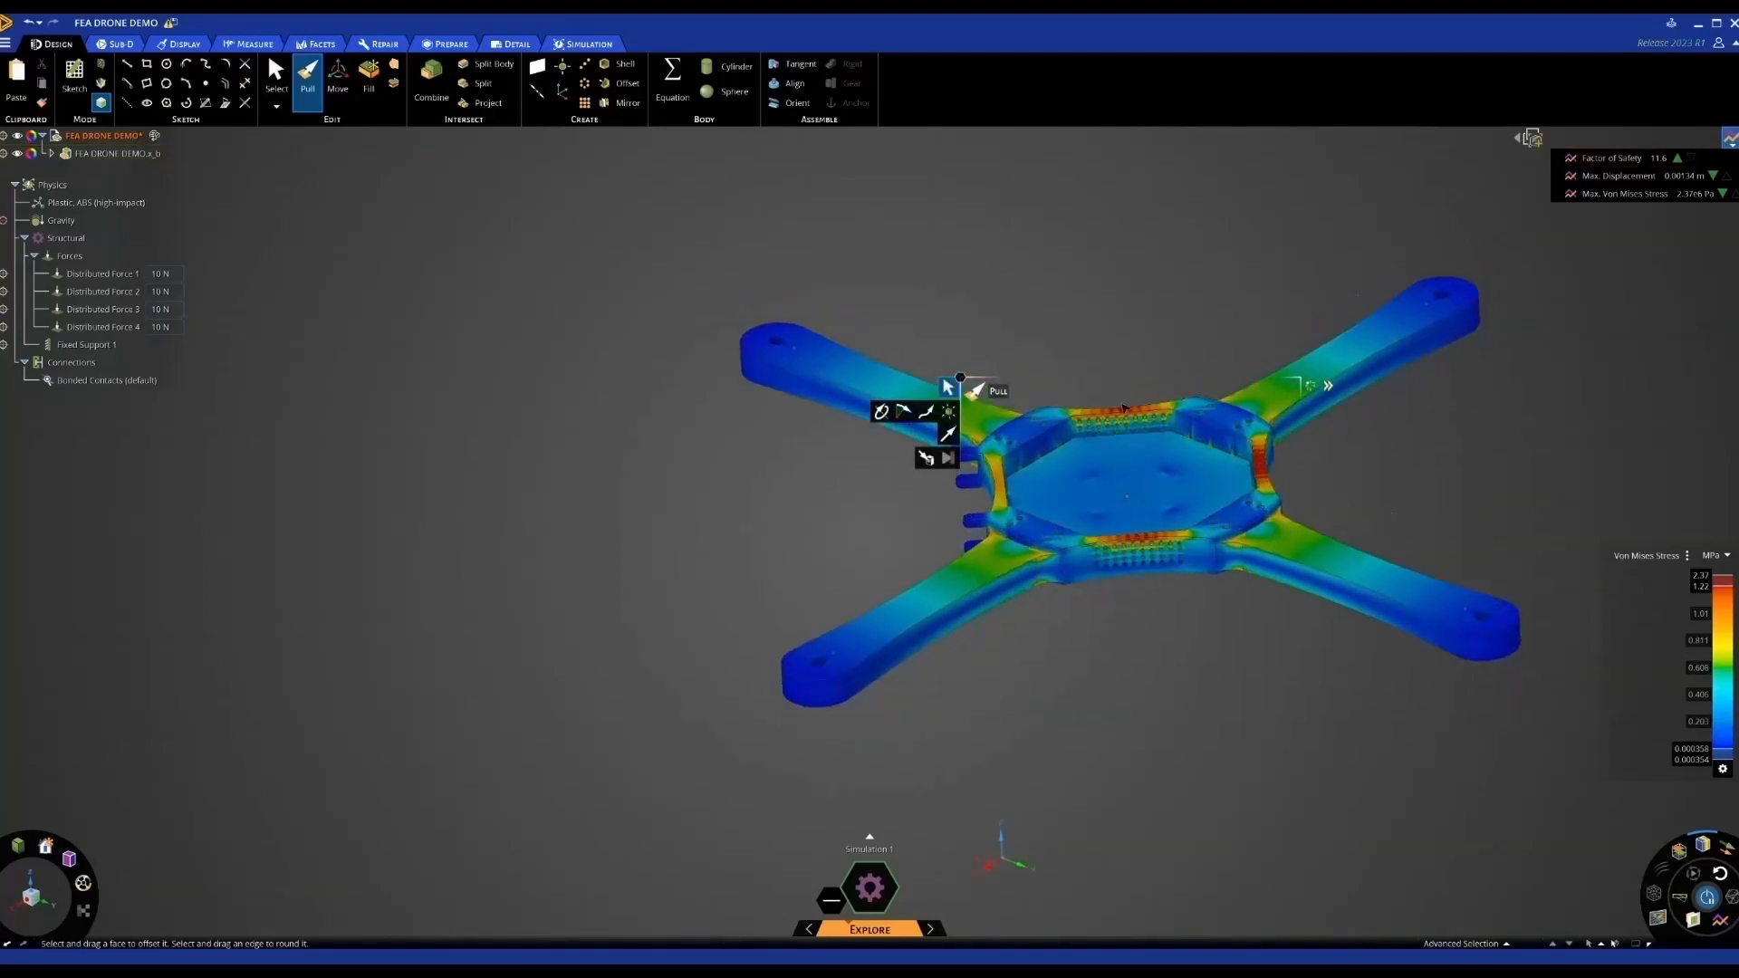
pyautogui.click(1039, 531)
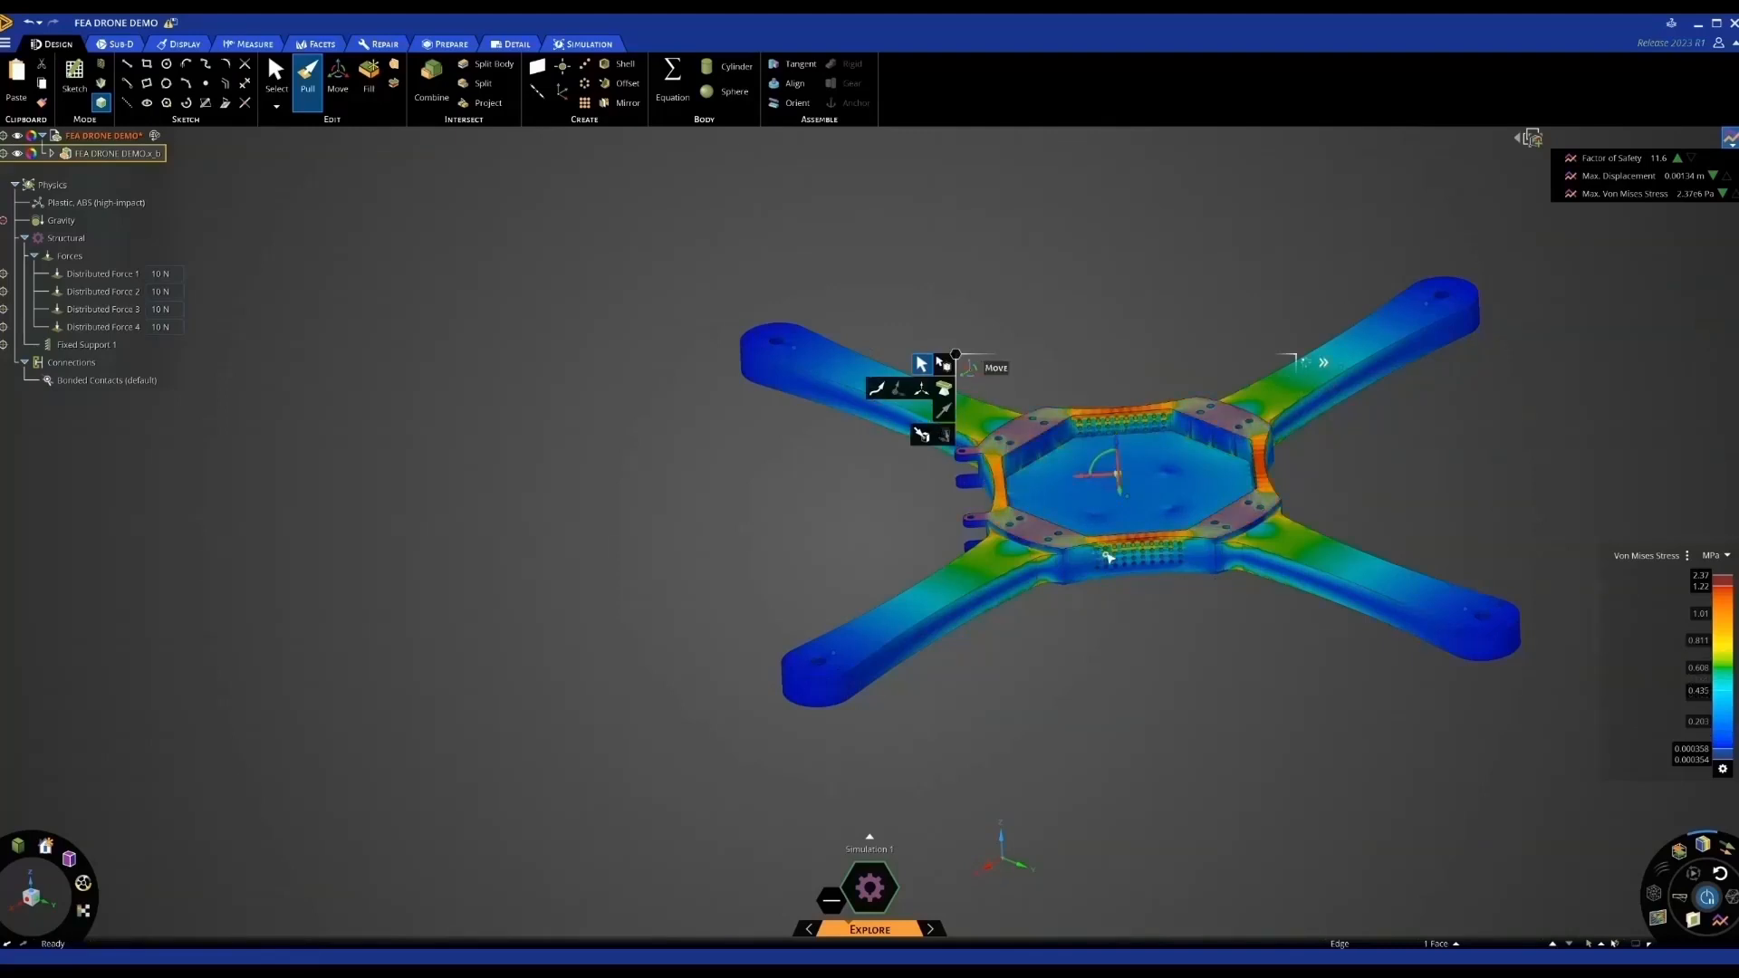
# Move the central frame's top rim face up 2.84 mm
pyautogui.press('m')
pyautogui.scroll(3, 1038, 530)
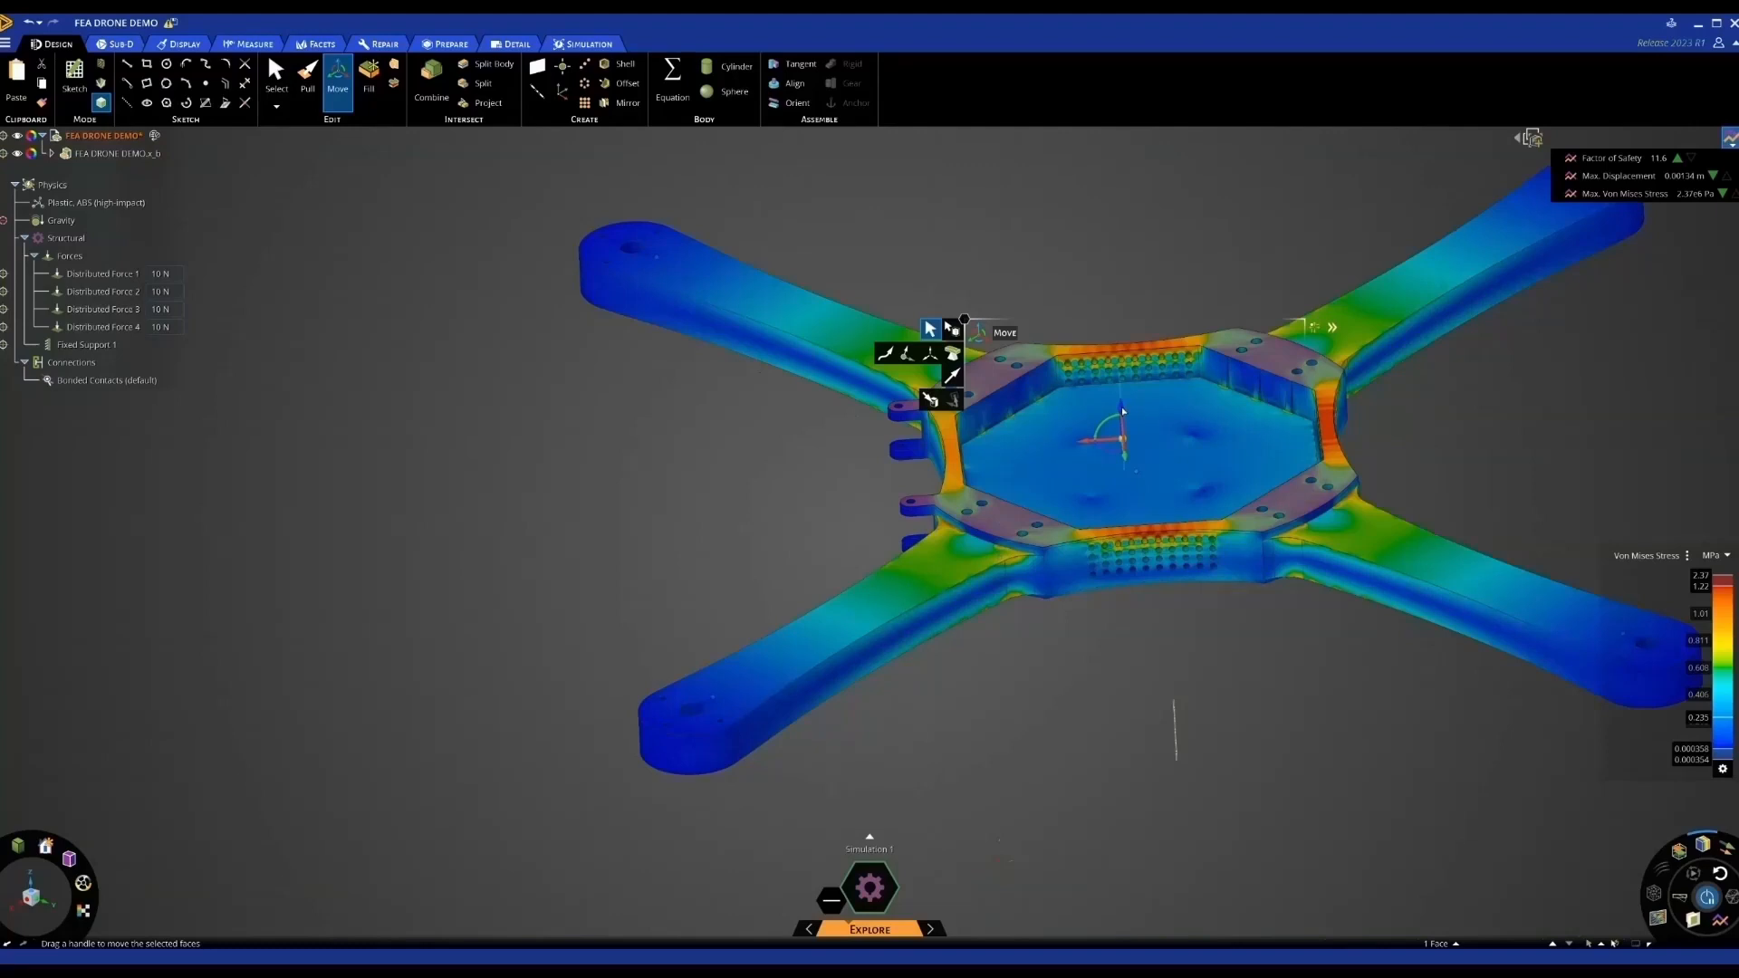
pyautogui.moveTo(1119, 402); pyautogui.dragTo(1119, 400)
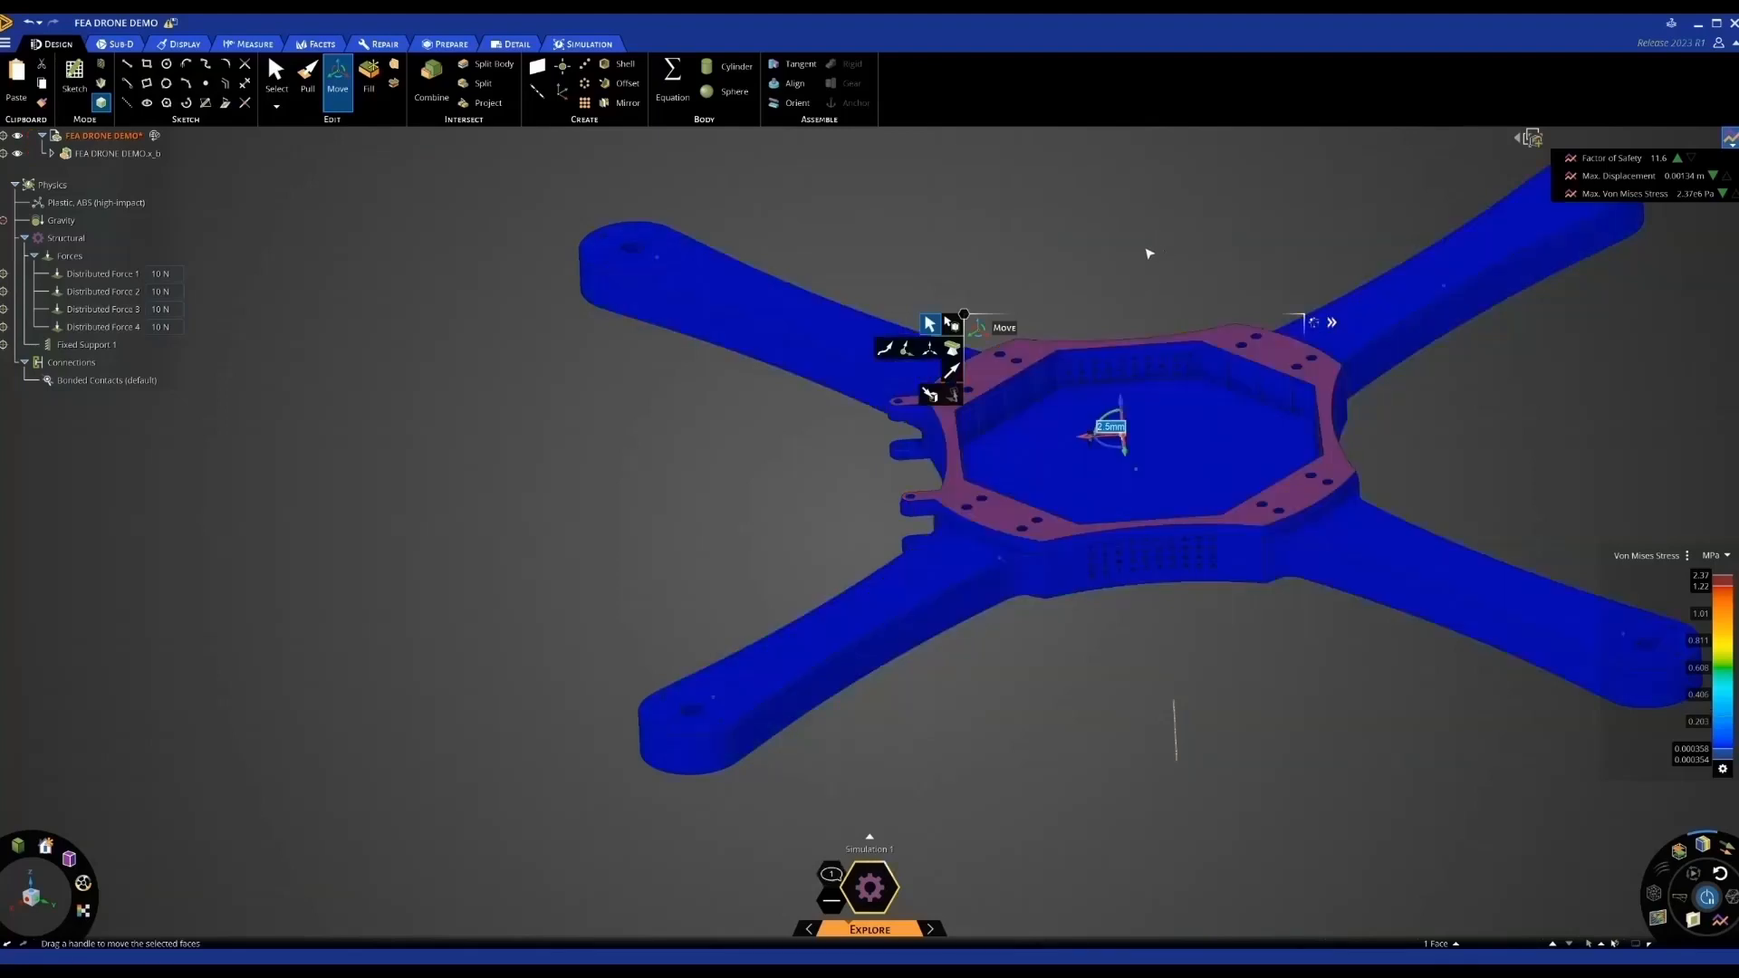
pyautogui.scroll(-2, 1123, 264)
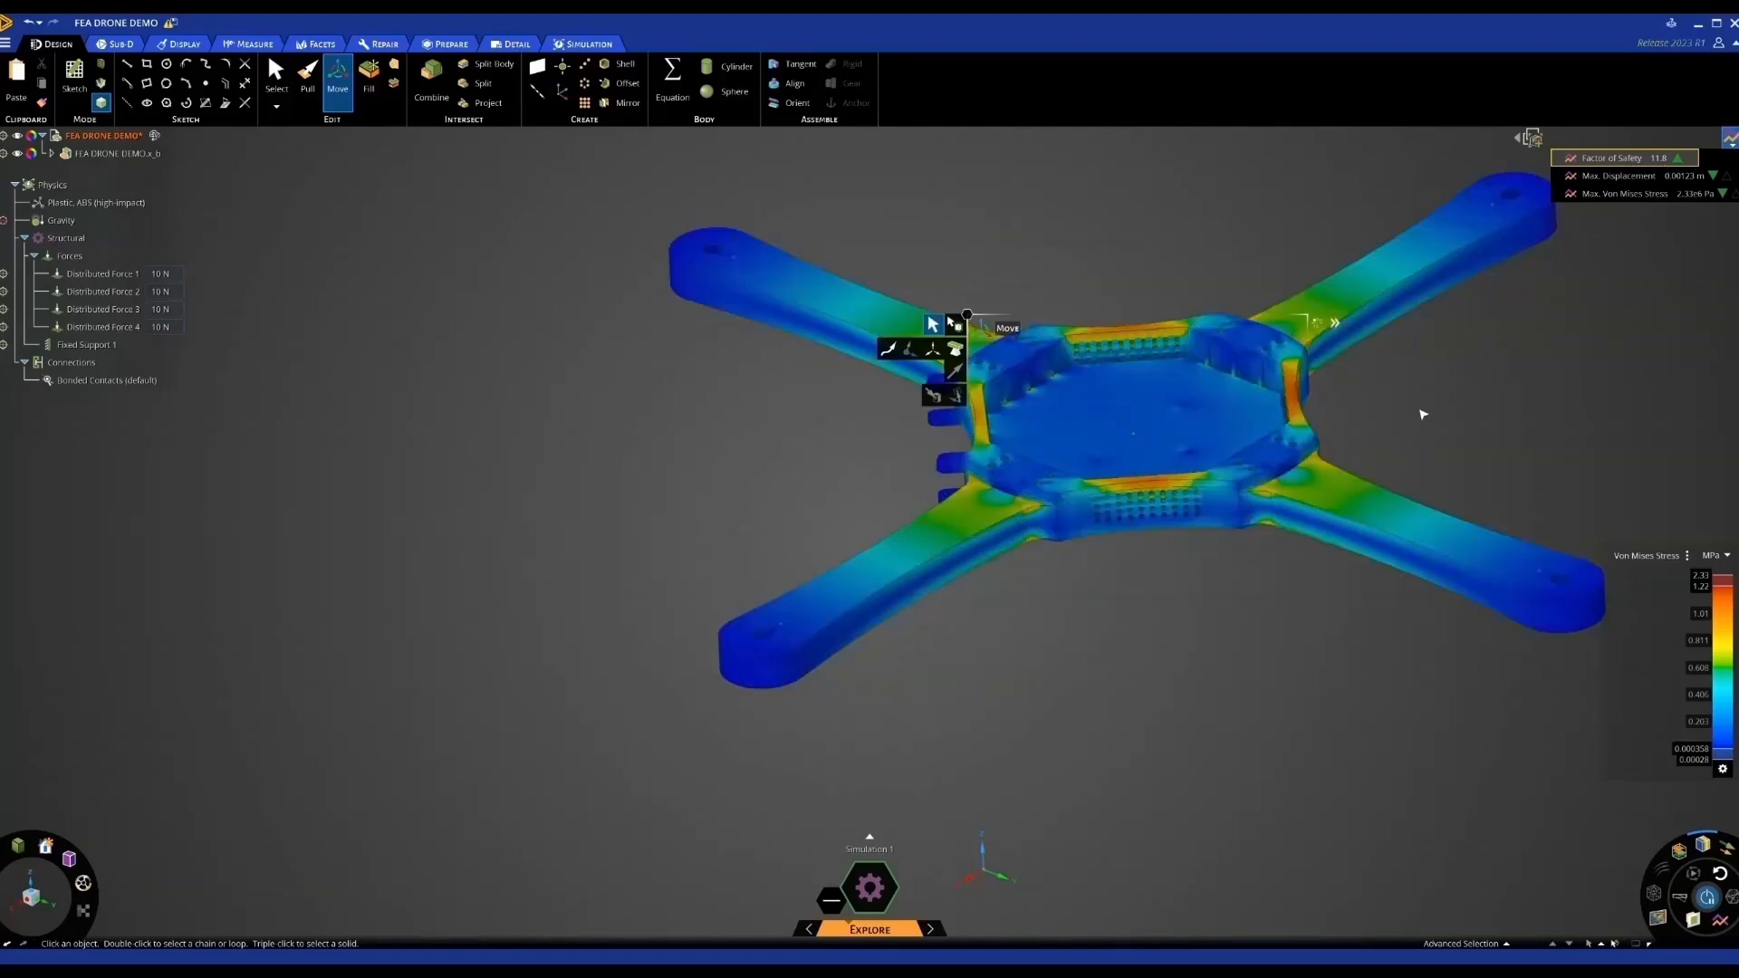
pyautogui.keyDown('shift'); pyautogui.moveTo(1469, 384); pyautogui.dragTo(1377, 412, button='middle'); pyautogui.keyUp('shift')
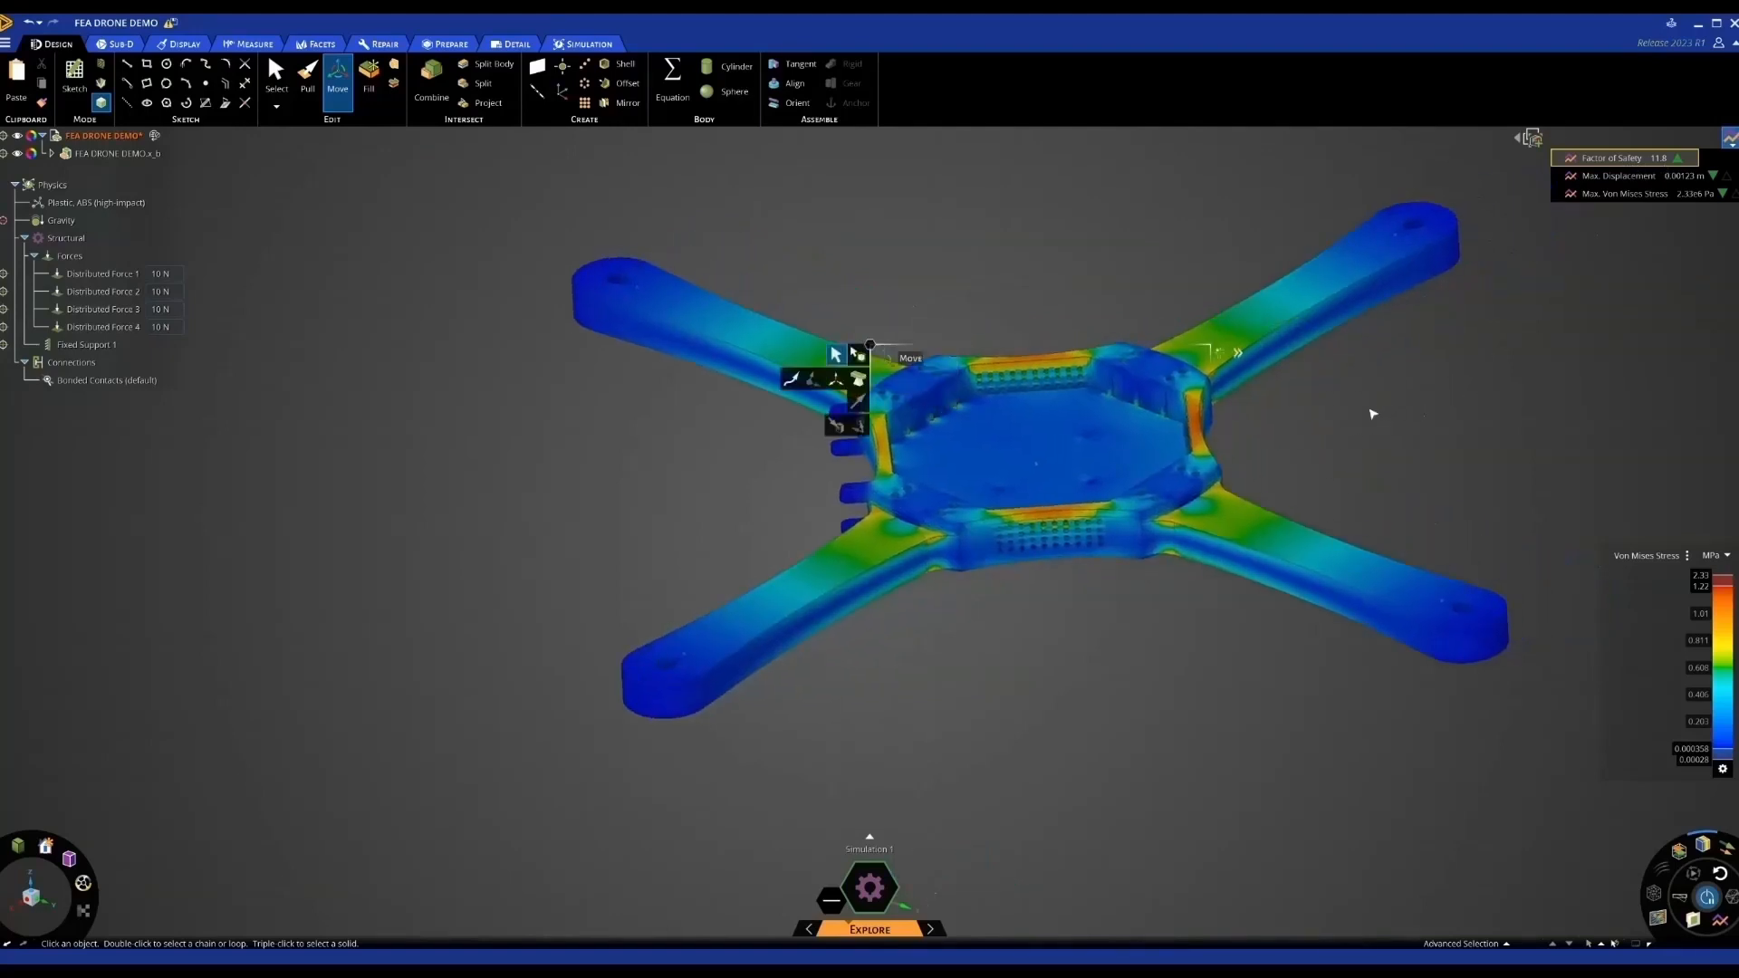
pyautogui.press('s')
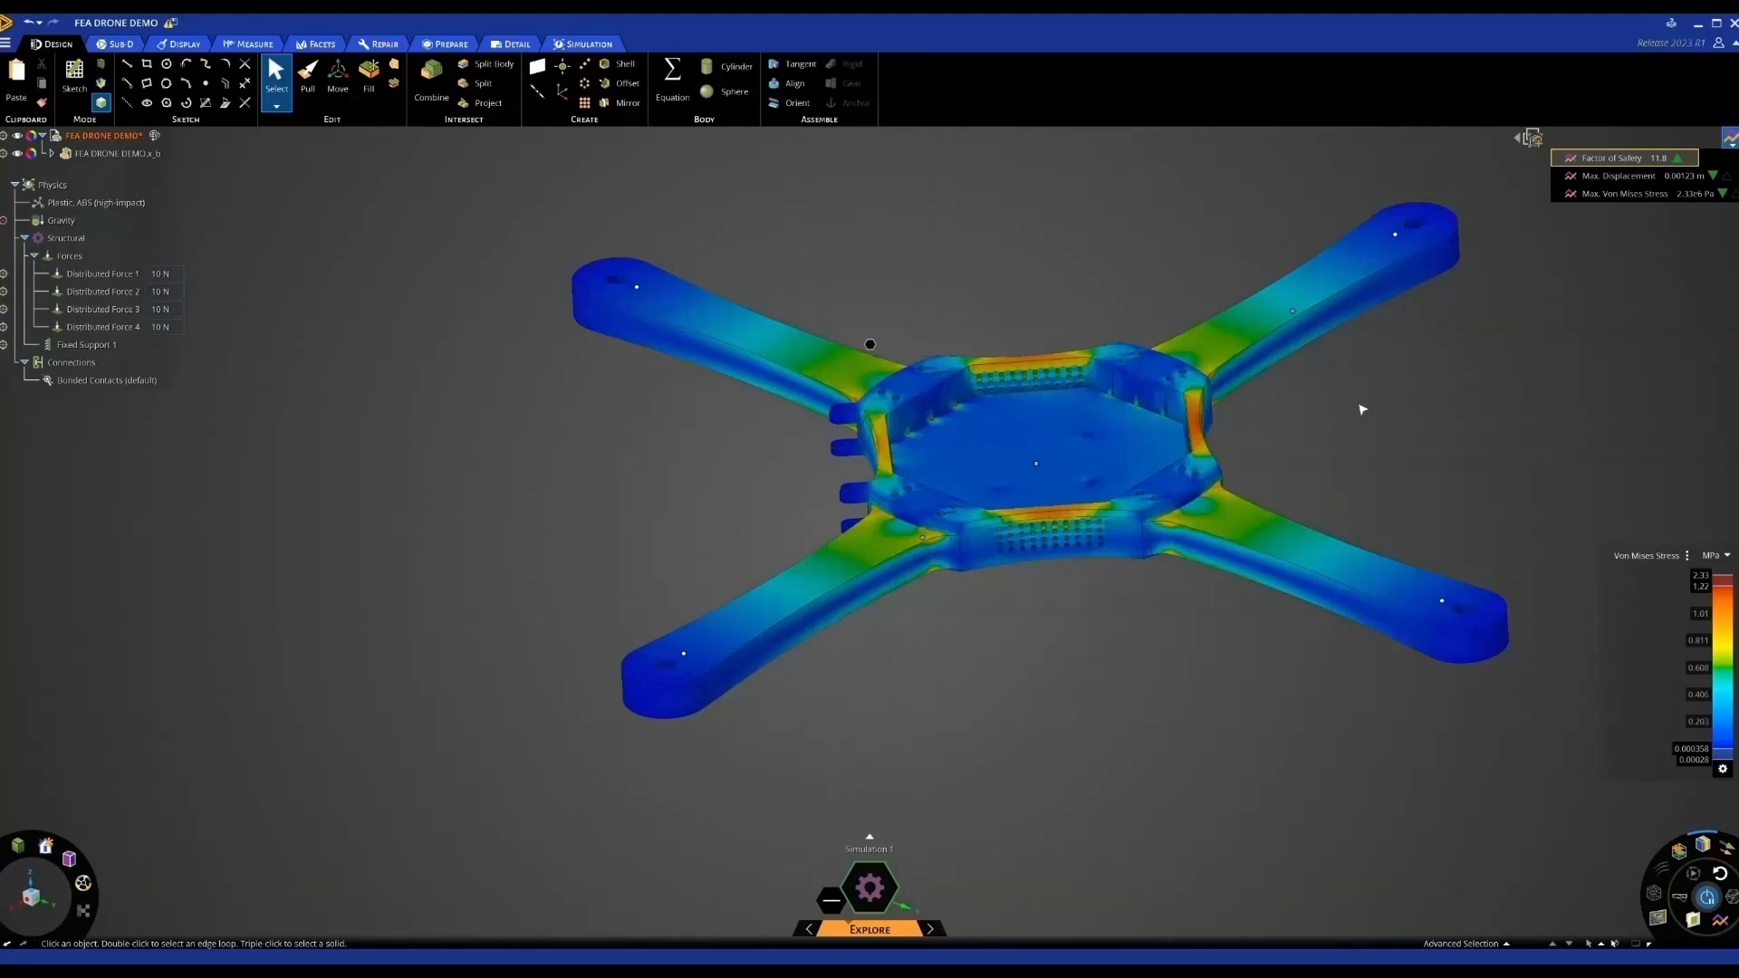
# Hide the stress result colouring and select the default bonded contacts on the drone for review
pyautogui.moveTo(1365, 413)
pyautogui.mouseDown(button='middle')
pyautogui.moveTo(1325, 421)
pyautogui.moveTo(1370, 424)
pyautogui.mouseUp(button='middle')
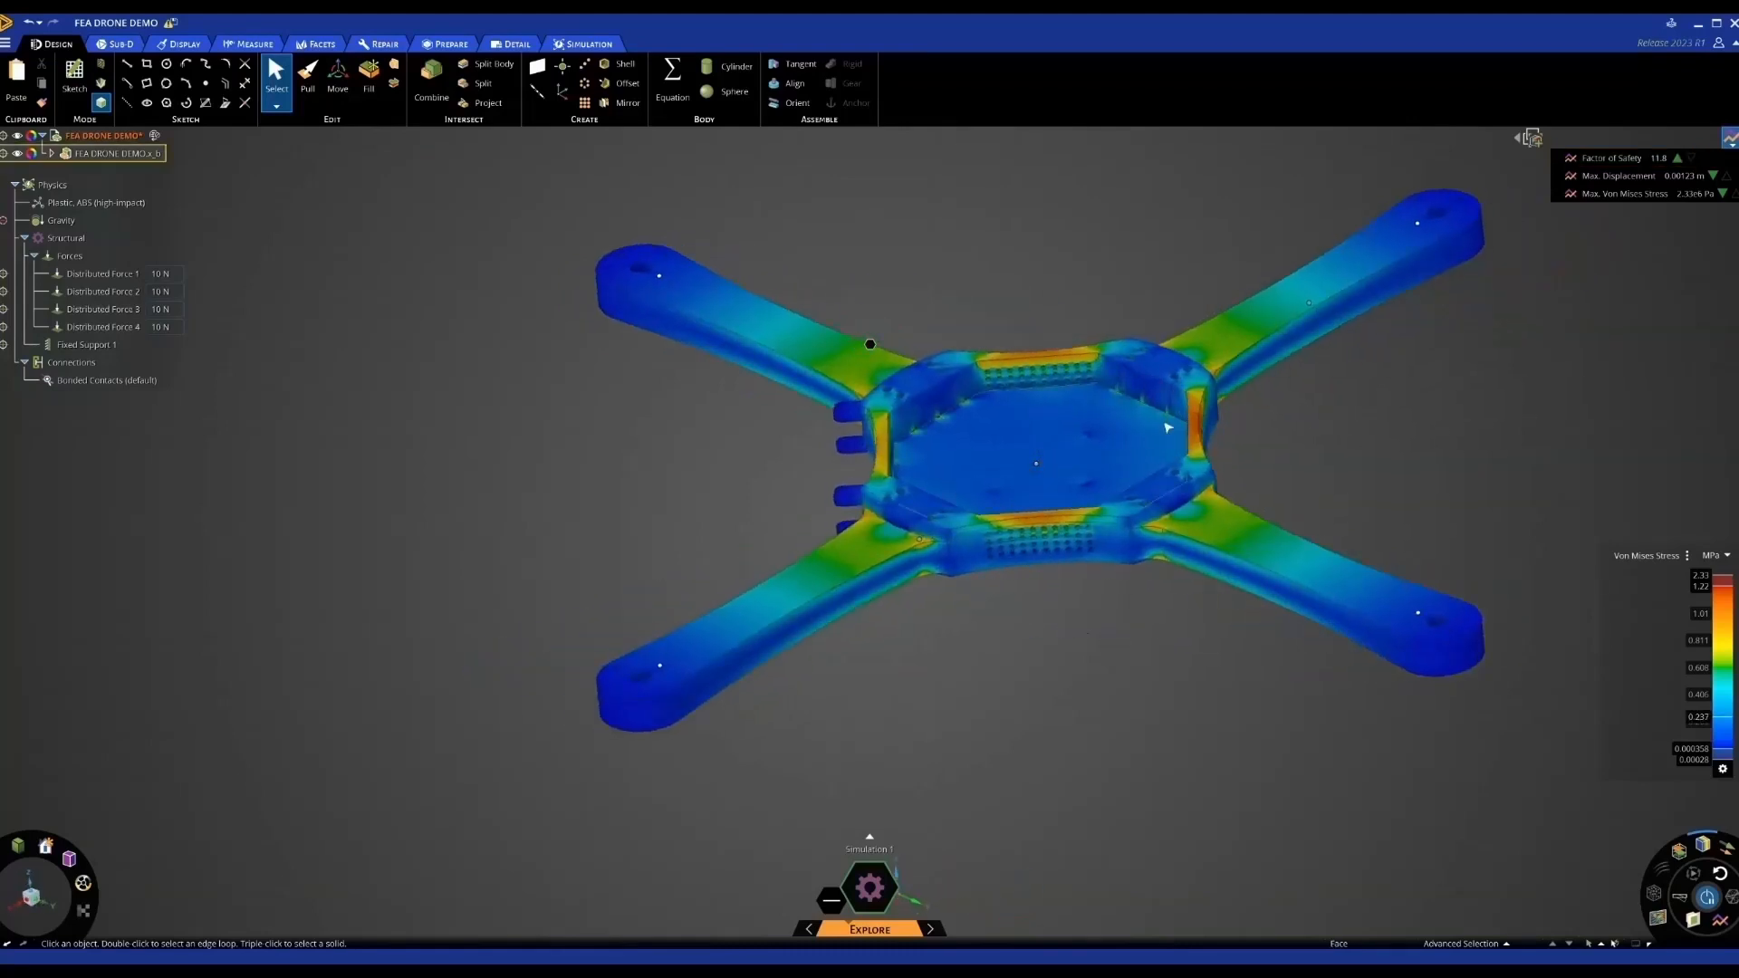
pyautogui.click(1726, 890)
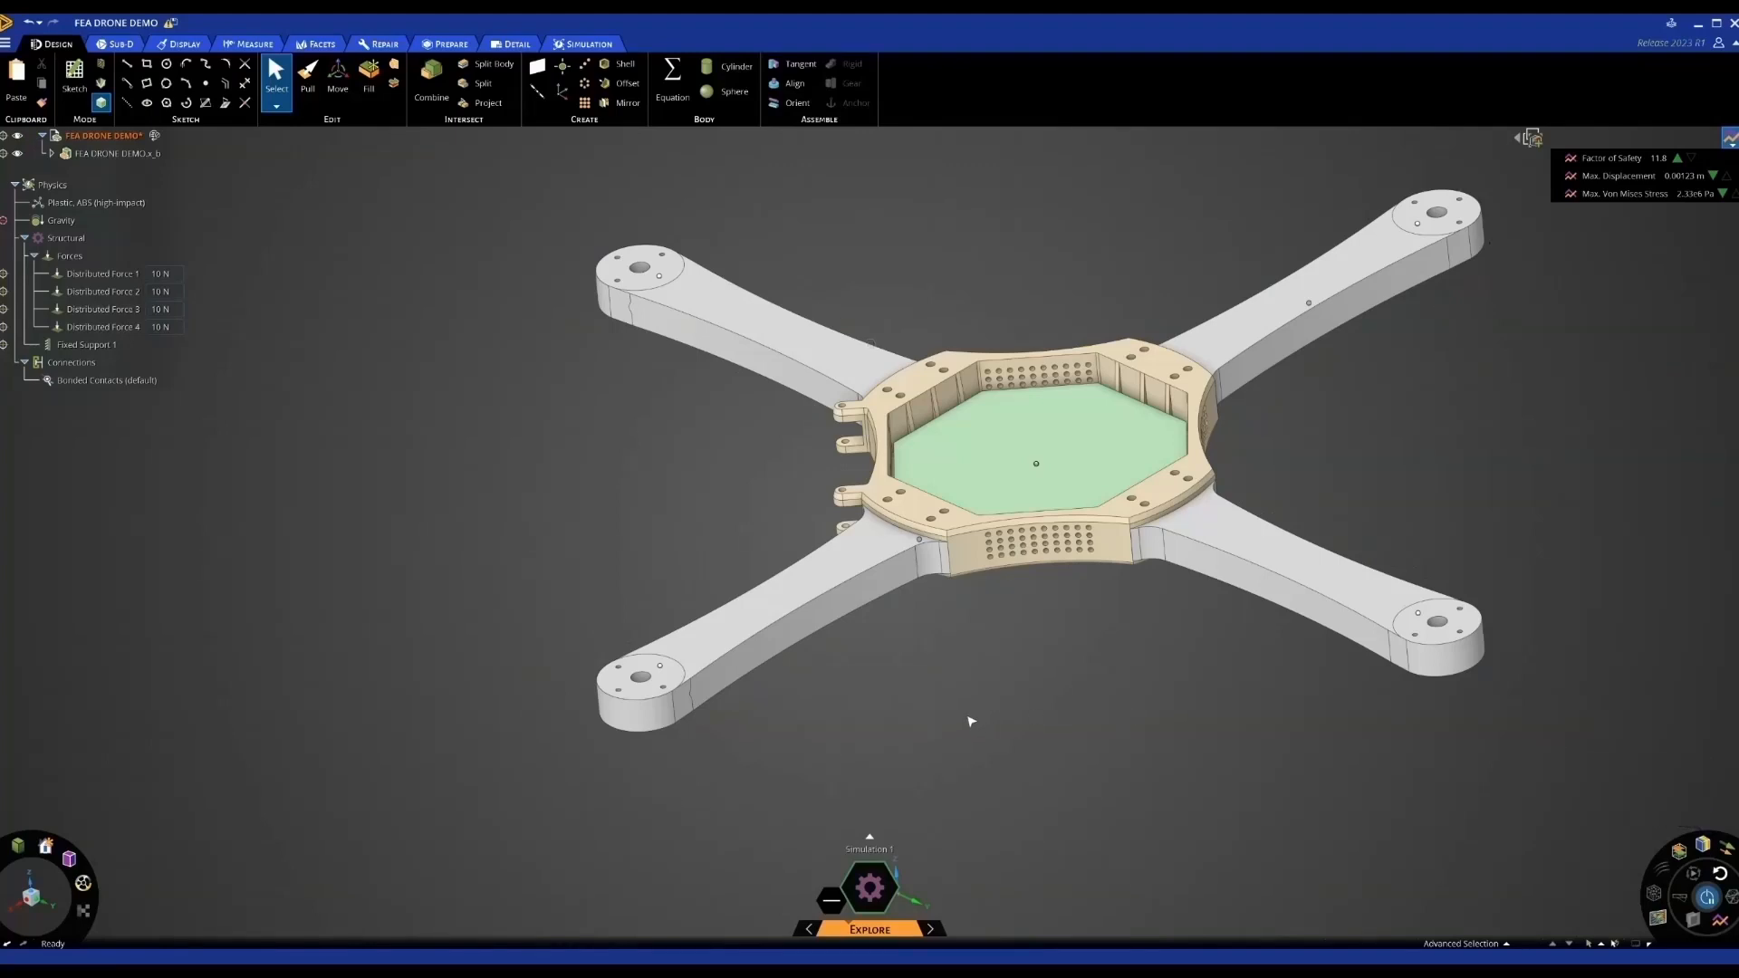
pyautogui.moveTo(970, 720); pyautogui.dragTo(926, 709, button='middle')
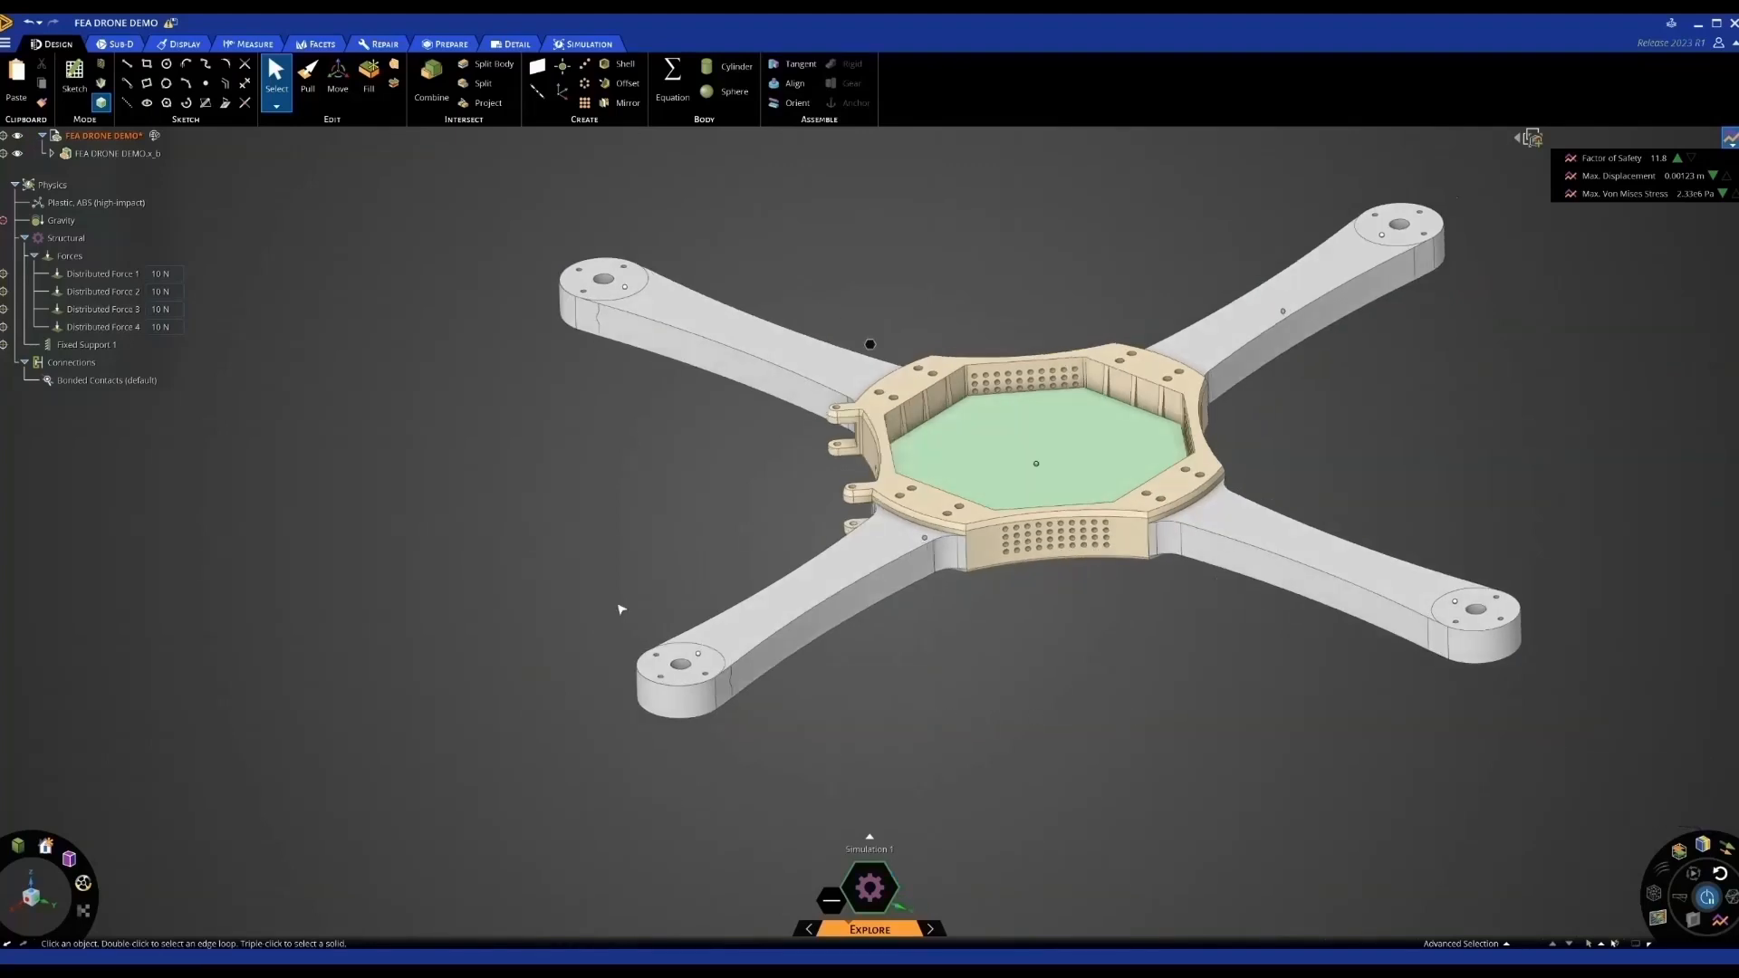
pyautogui.click(90, 382)
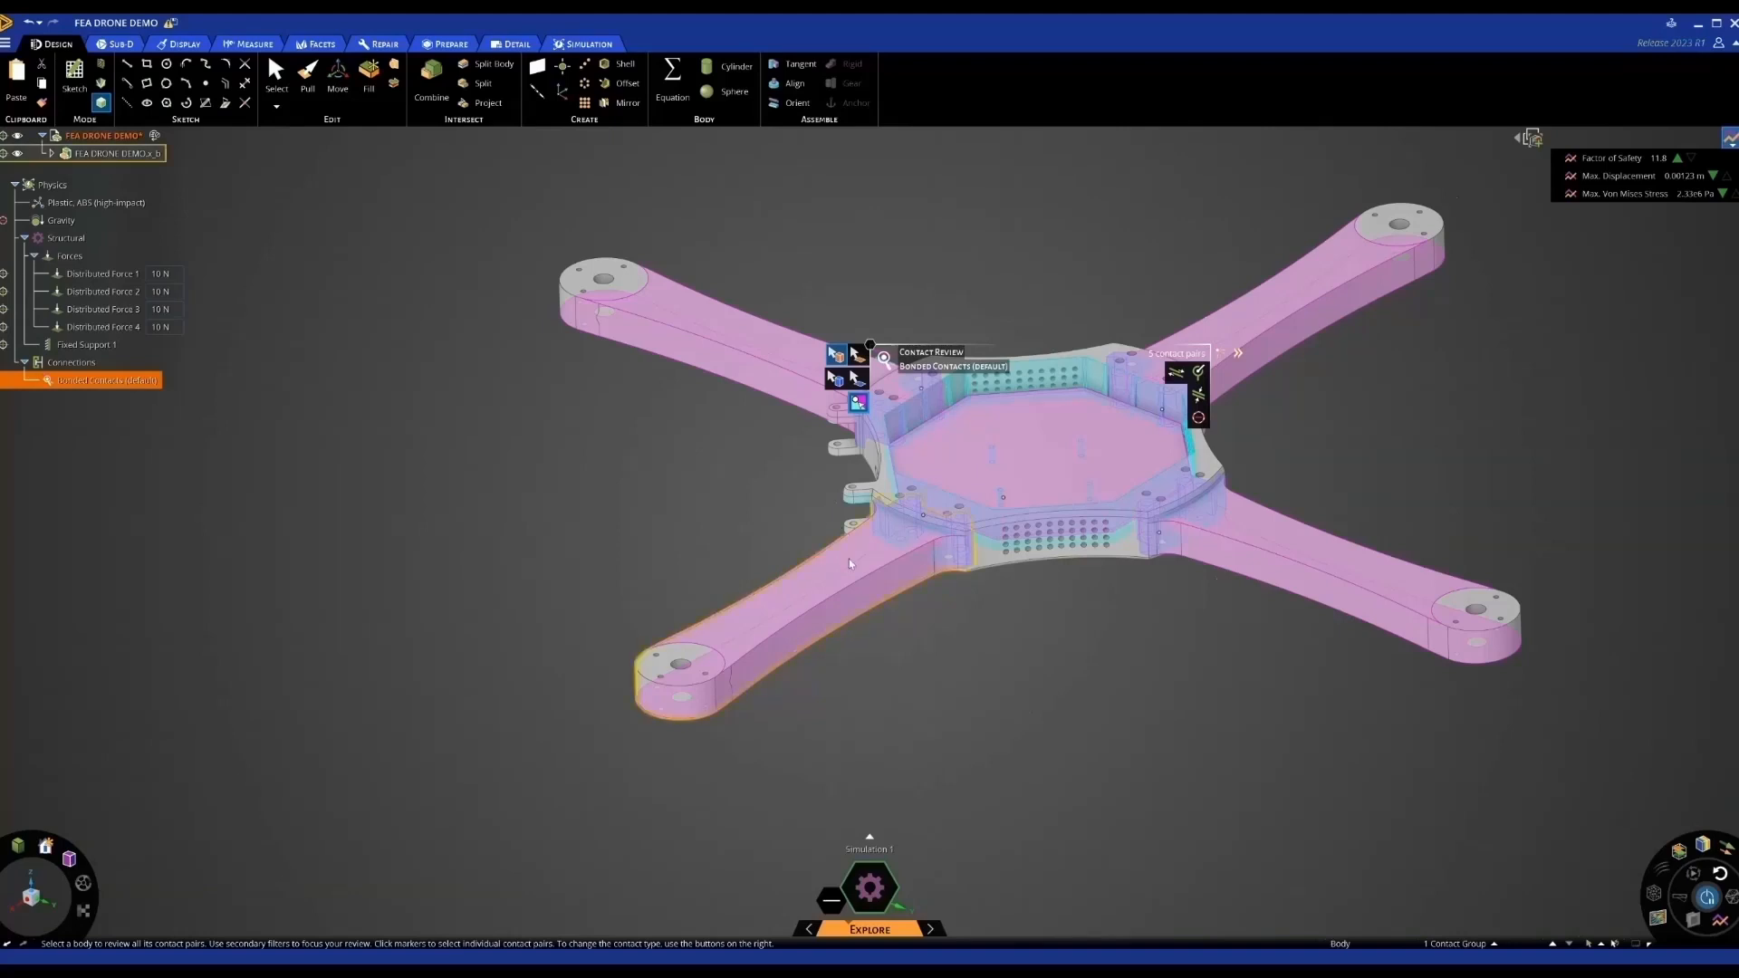
# Convert the four arm-to-hub bonded contacts to sliding, creating Sliding Contact 1 to 4
pyautogui.click(815, 590)
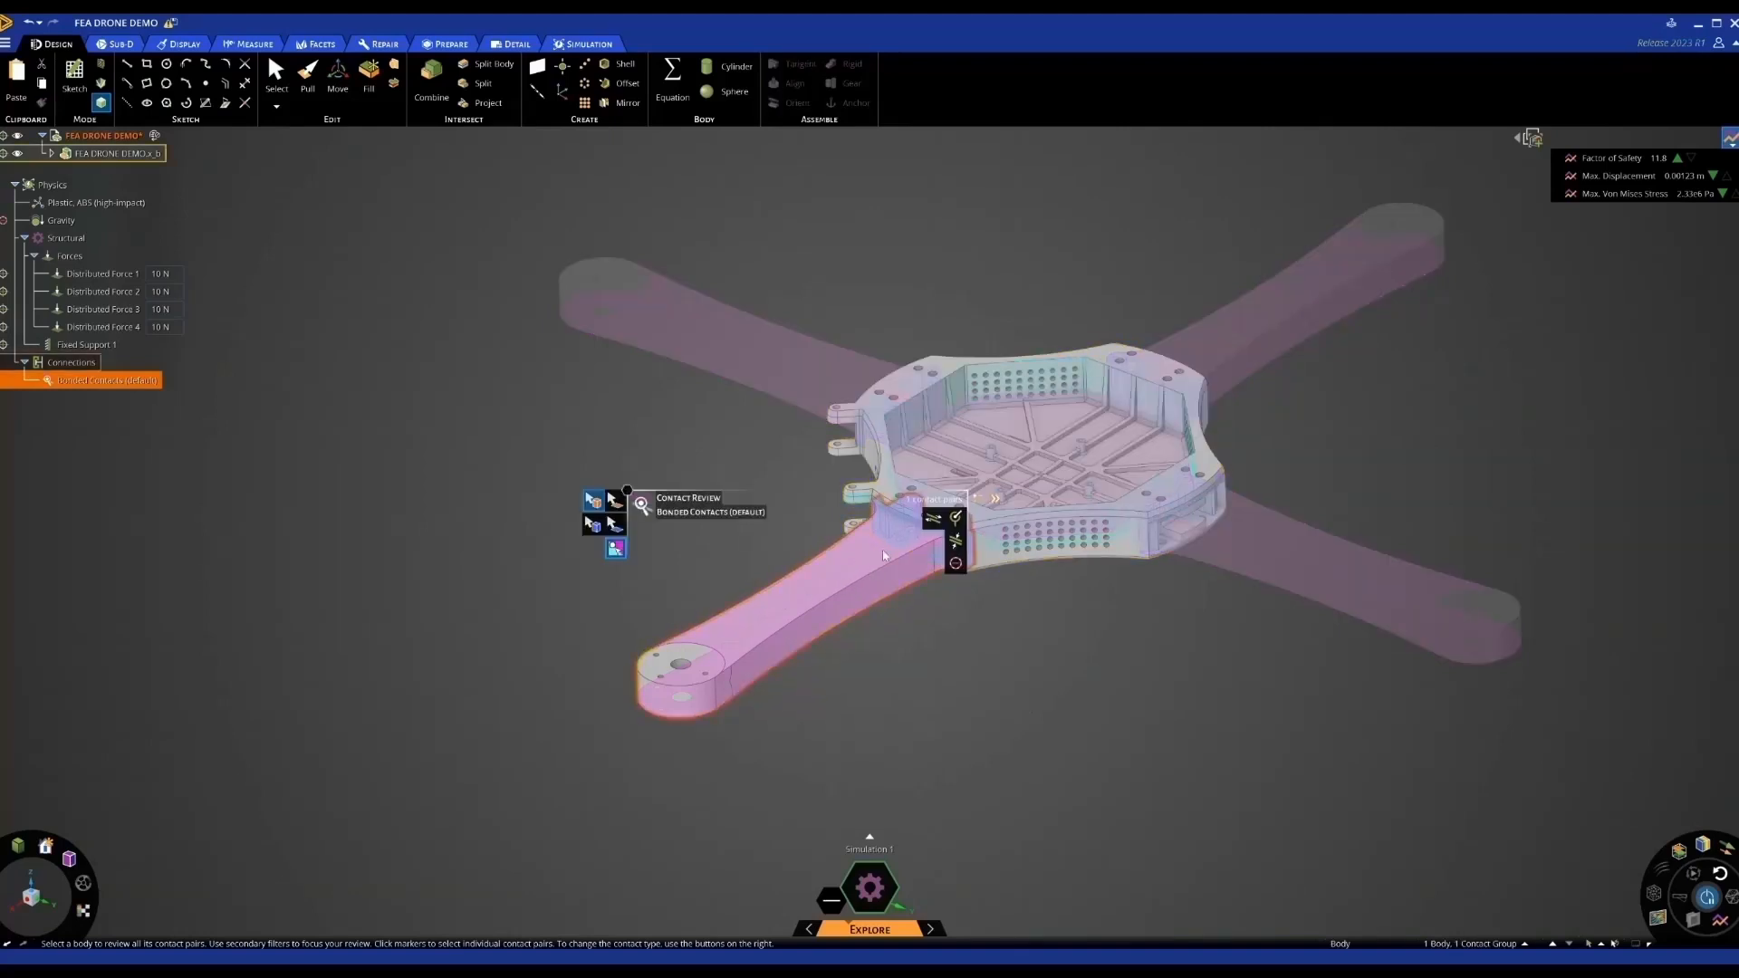
pyautogui.click(933, 517)
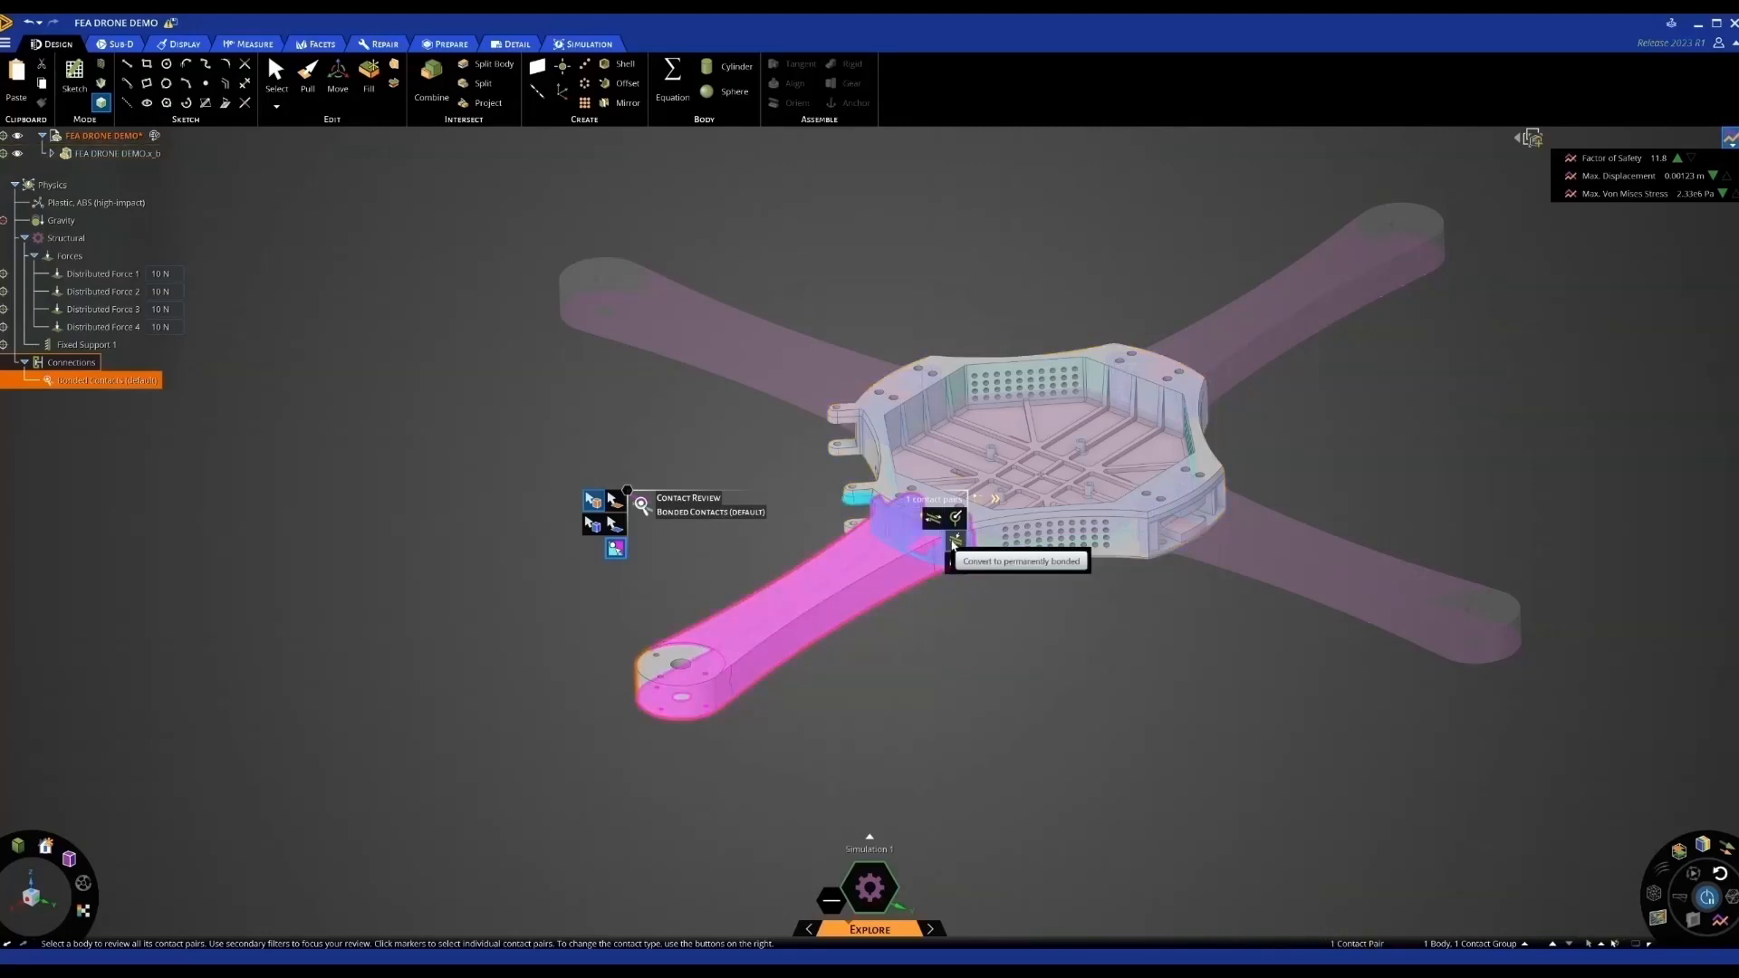
pyautogui.moveTo(936, 523)
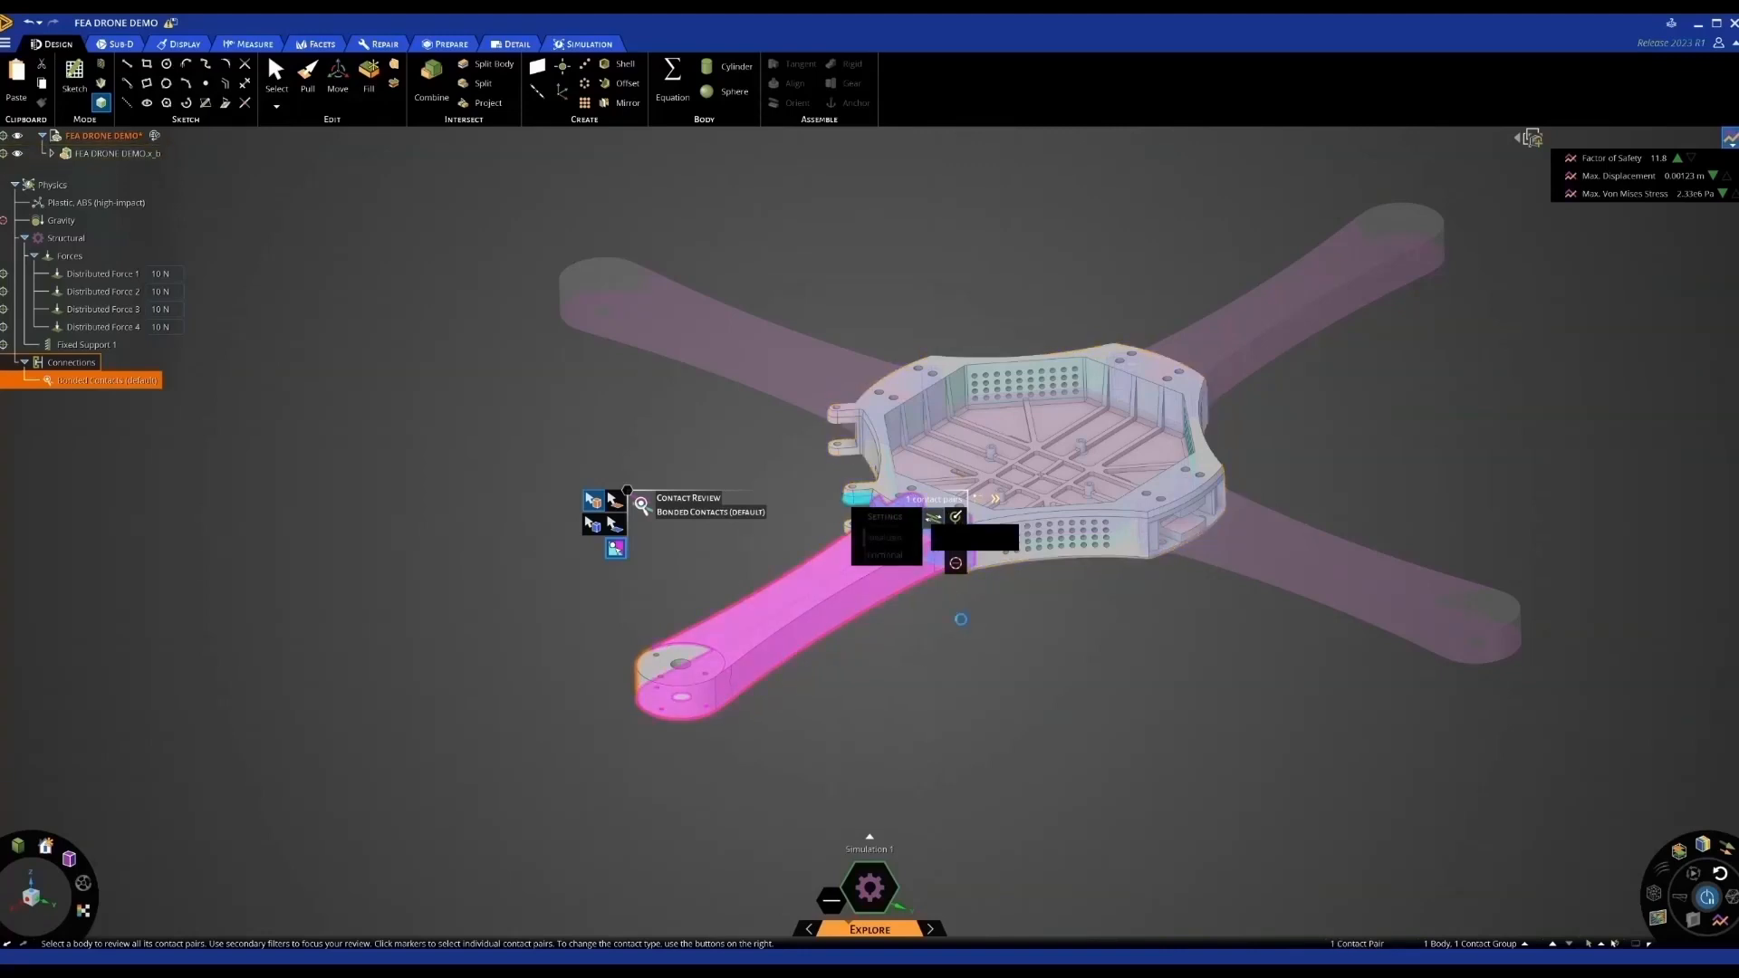
pyautogui.click(1232, 538)
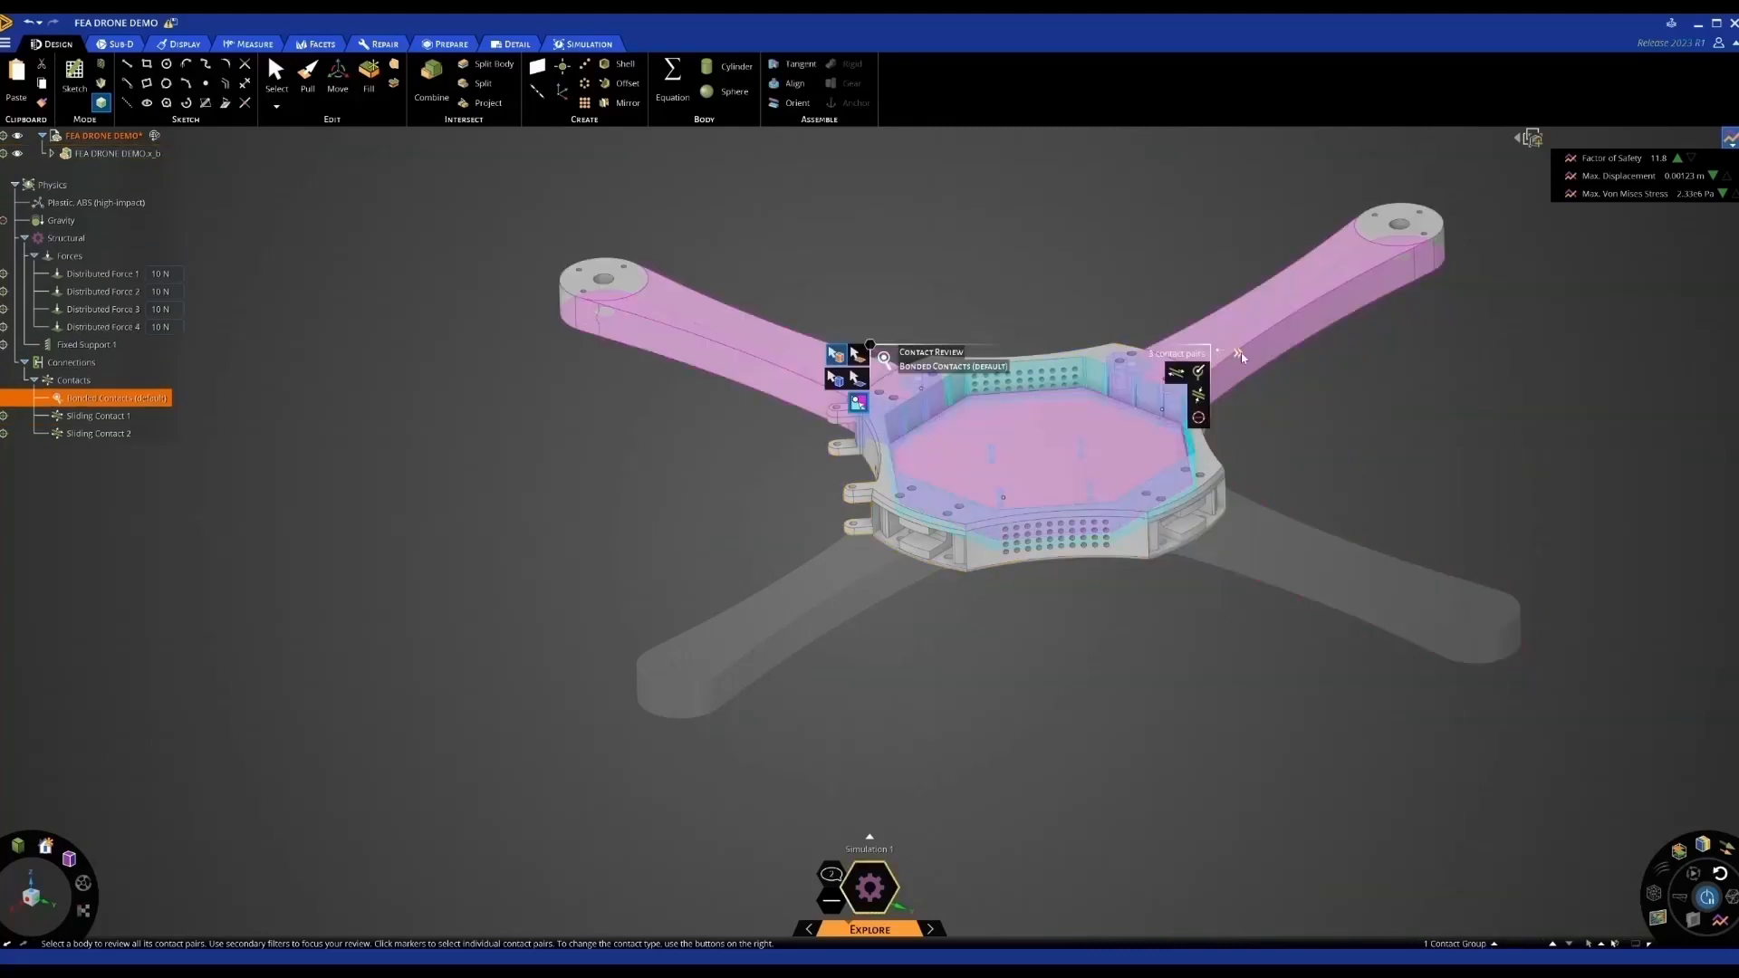
pyautogui.click(1195, 354)
pyautogui.click(1419, 222)
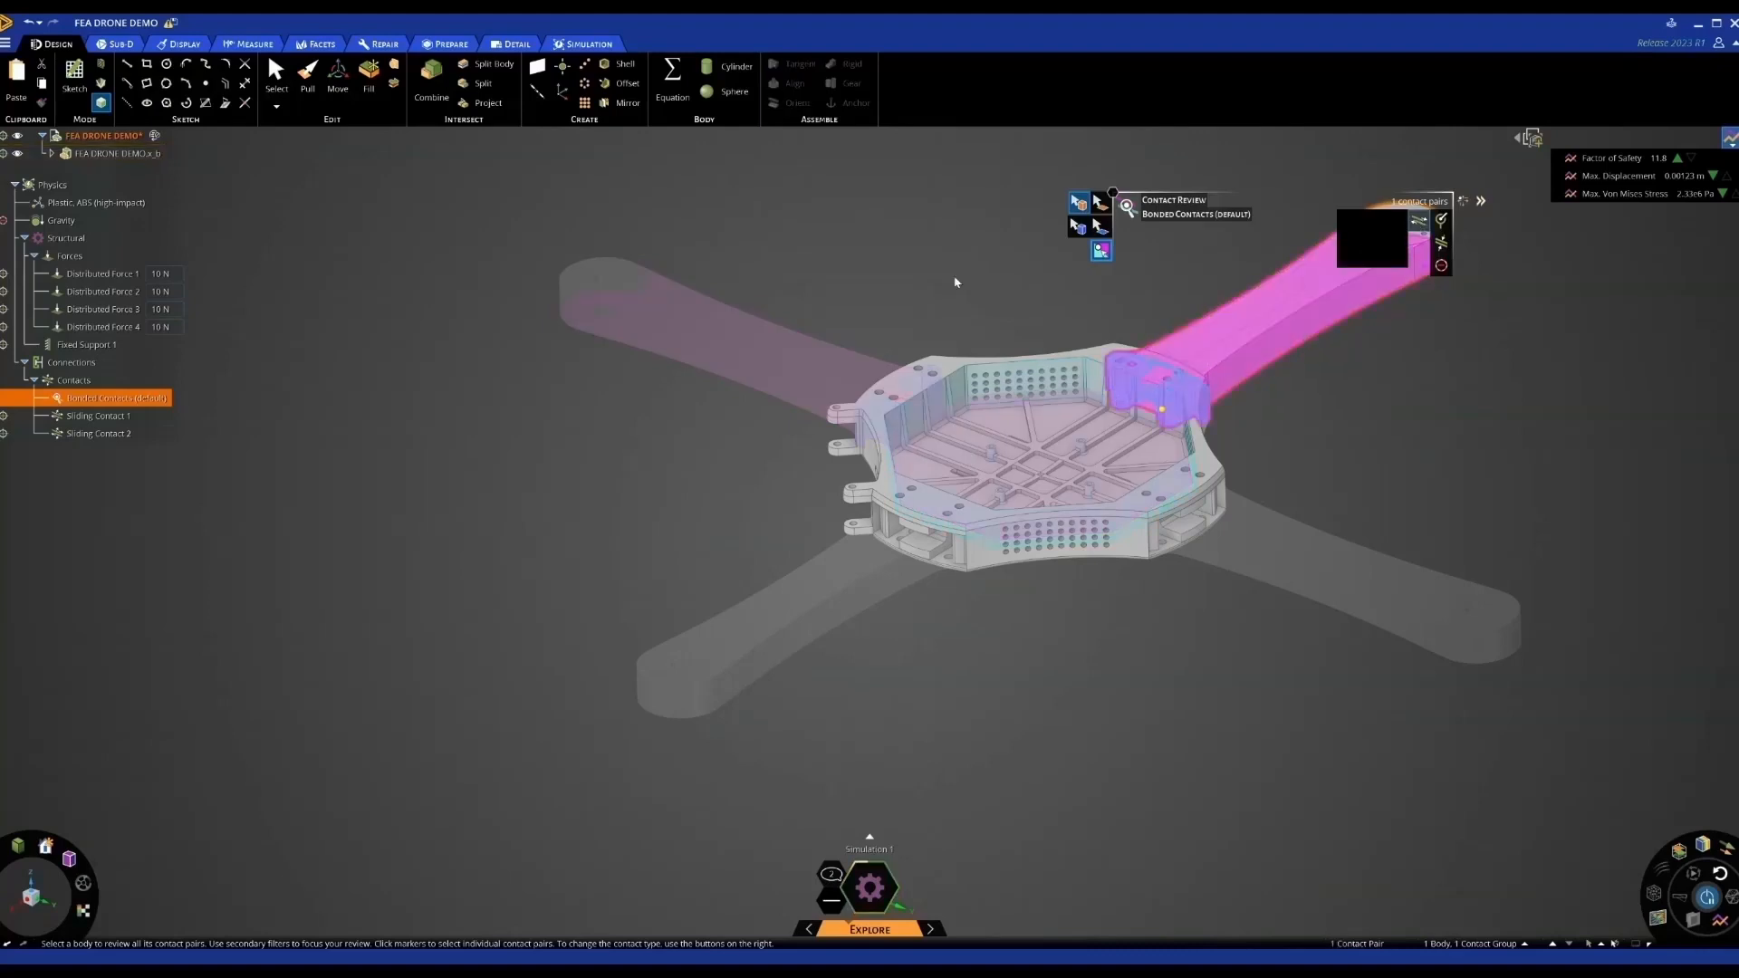
pyautogui.click(829, 358)
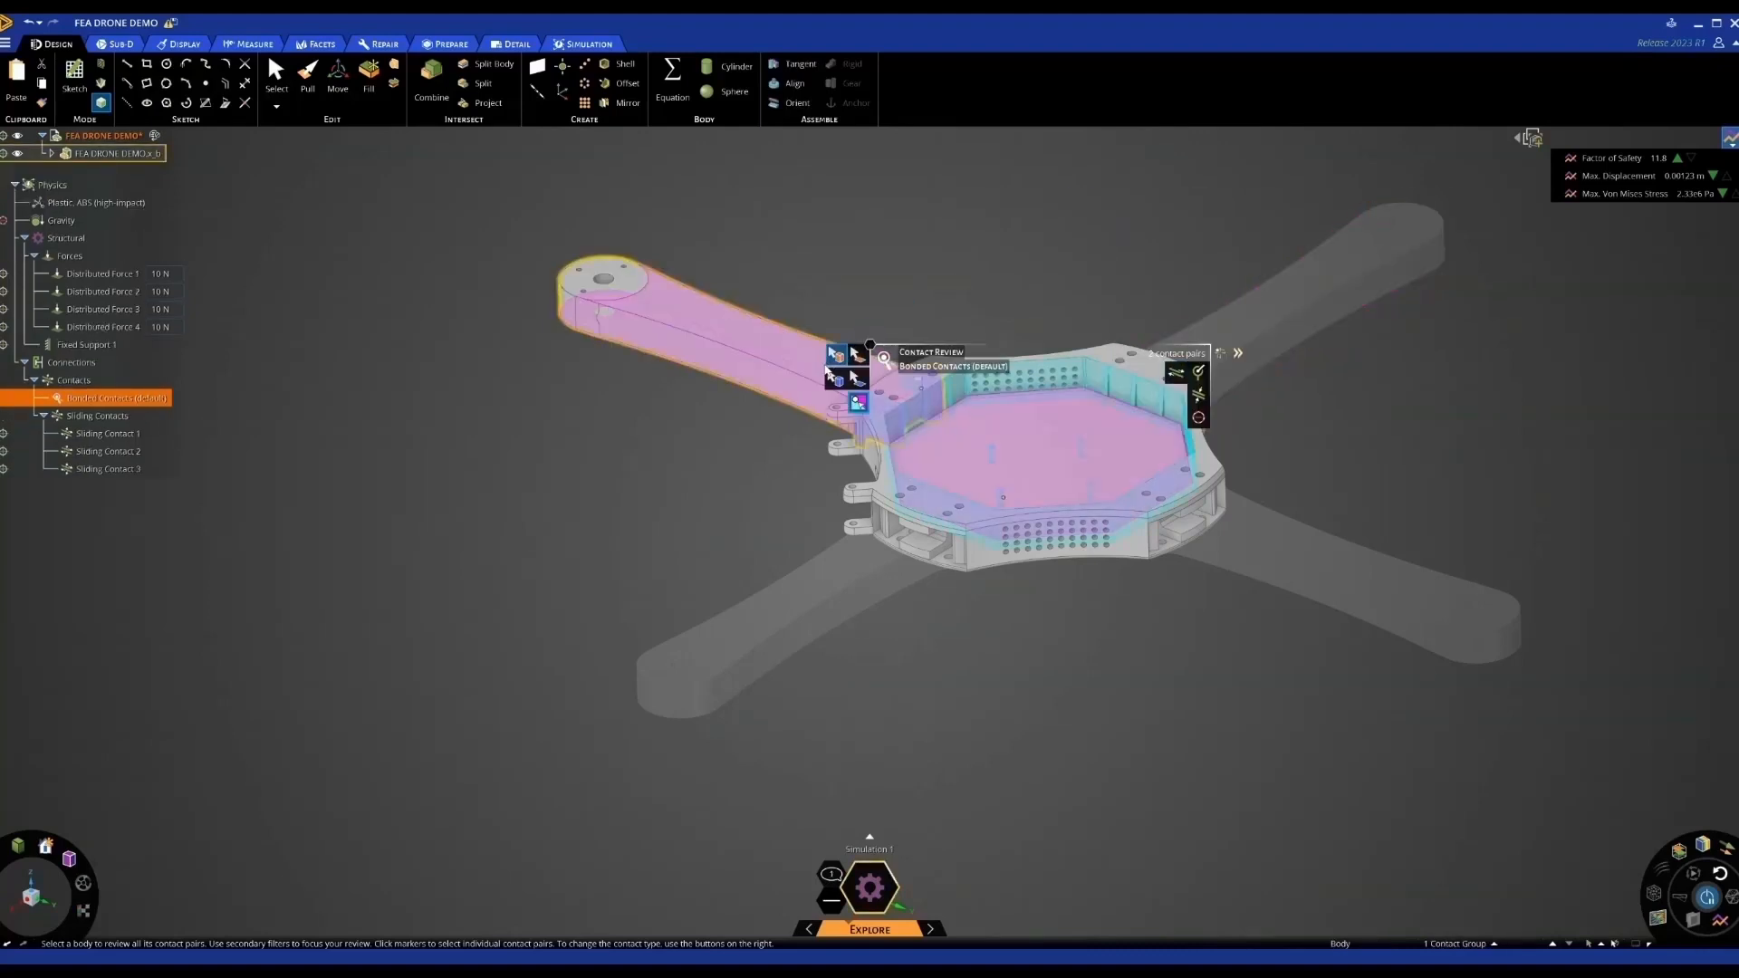
pyautogui.click(825, 371)
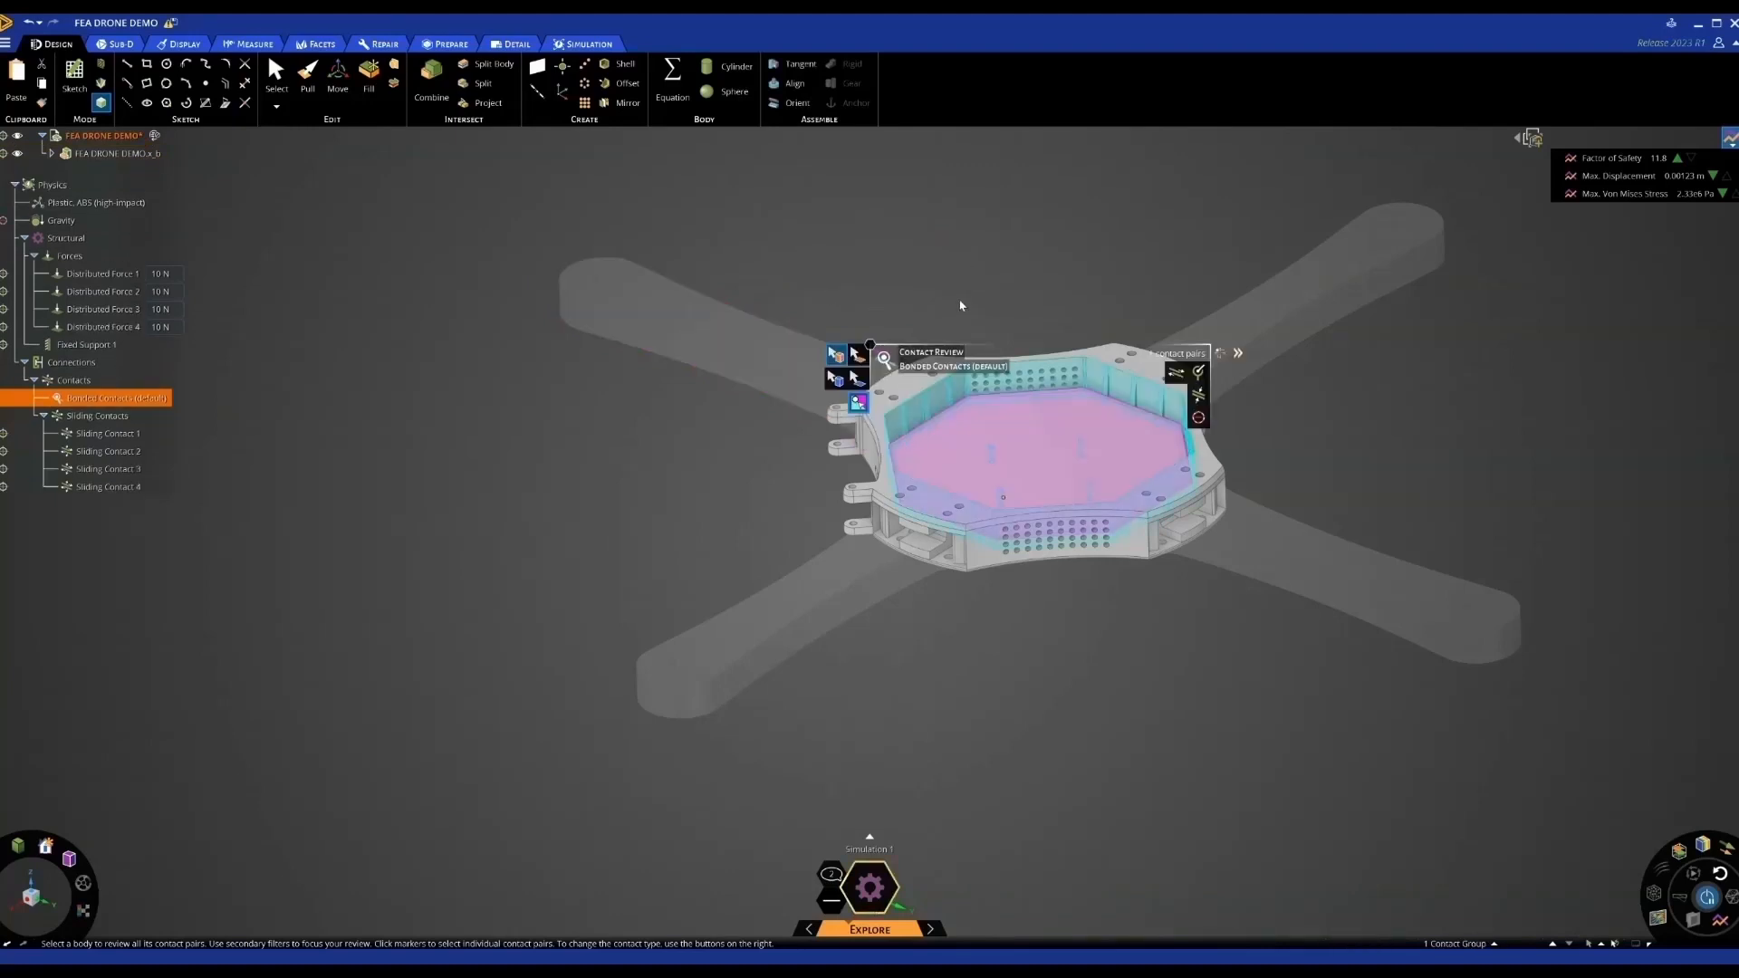
pyautogui.press('Escape')
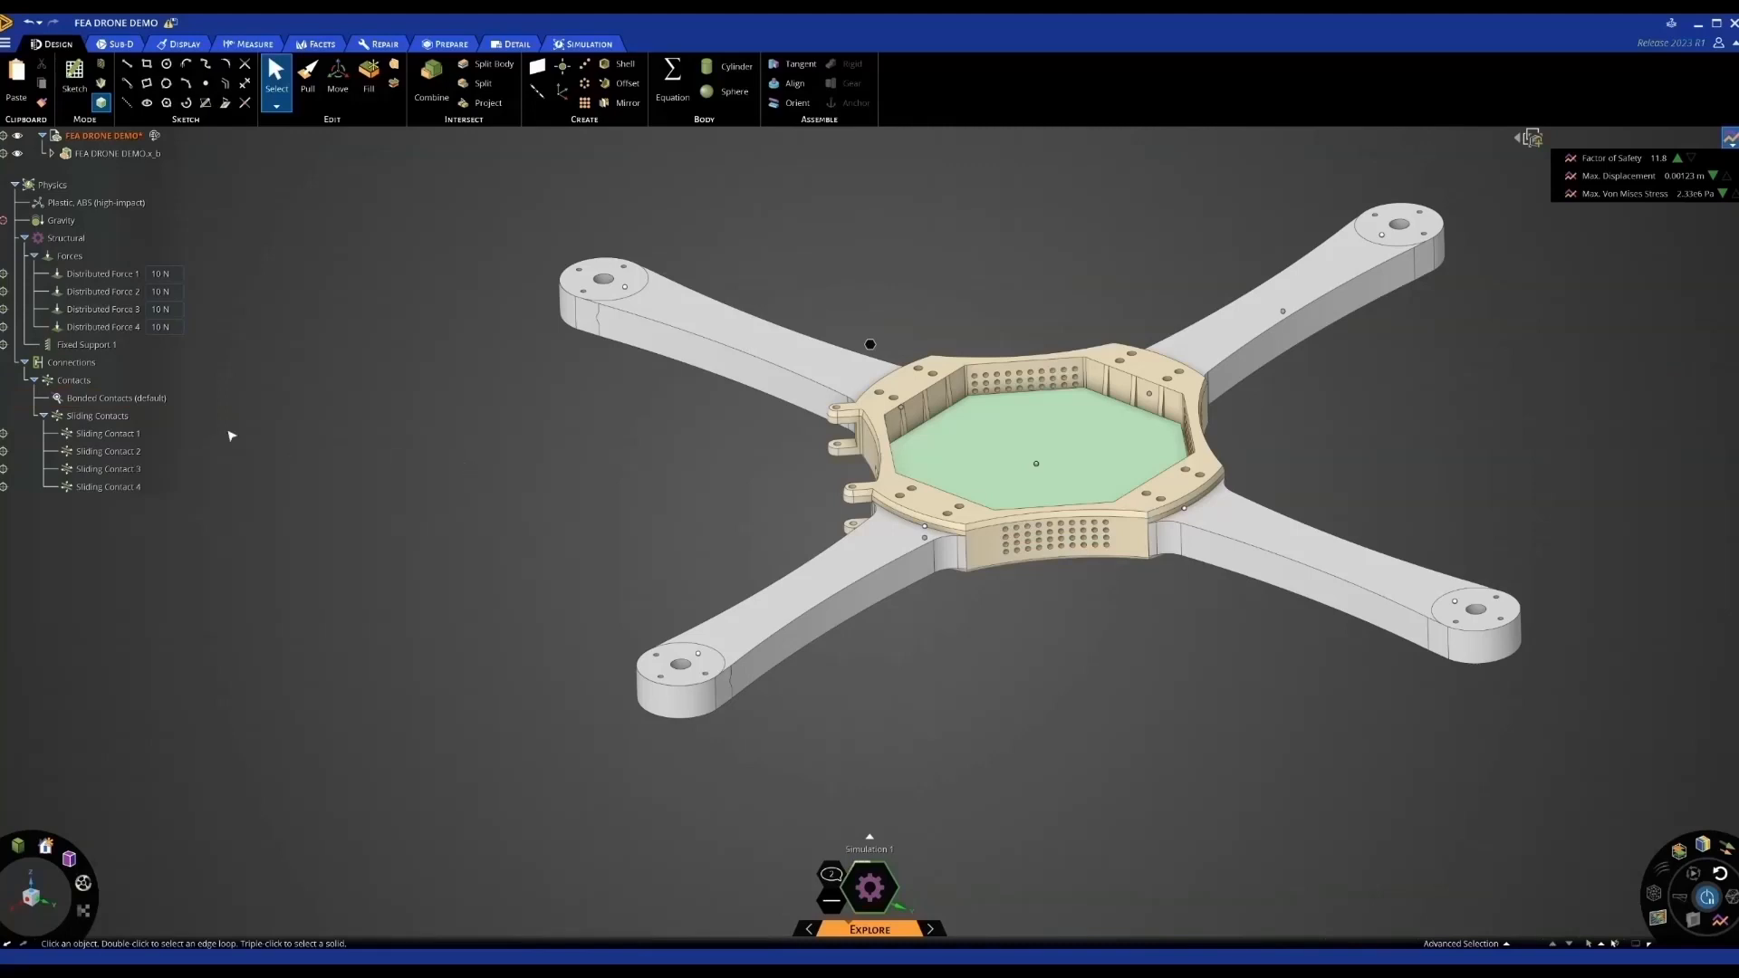
# Clear the bonded contacts selection, zoom in on the hub and start a Structural Joint
pyautogui.click(124, 399)
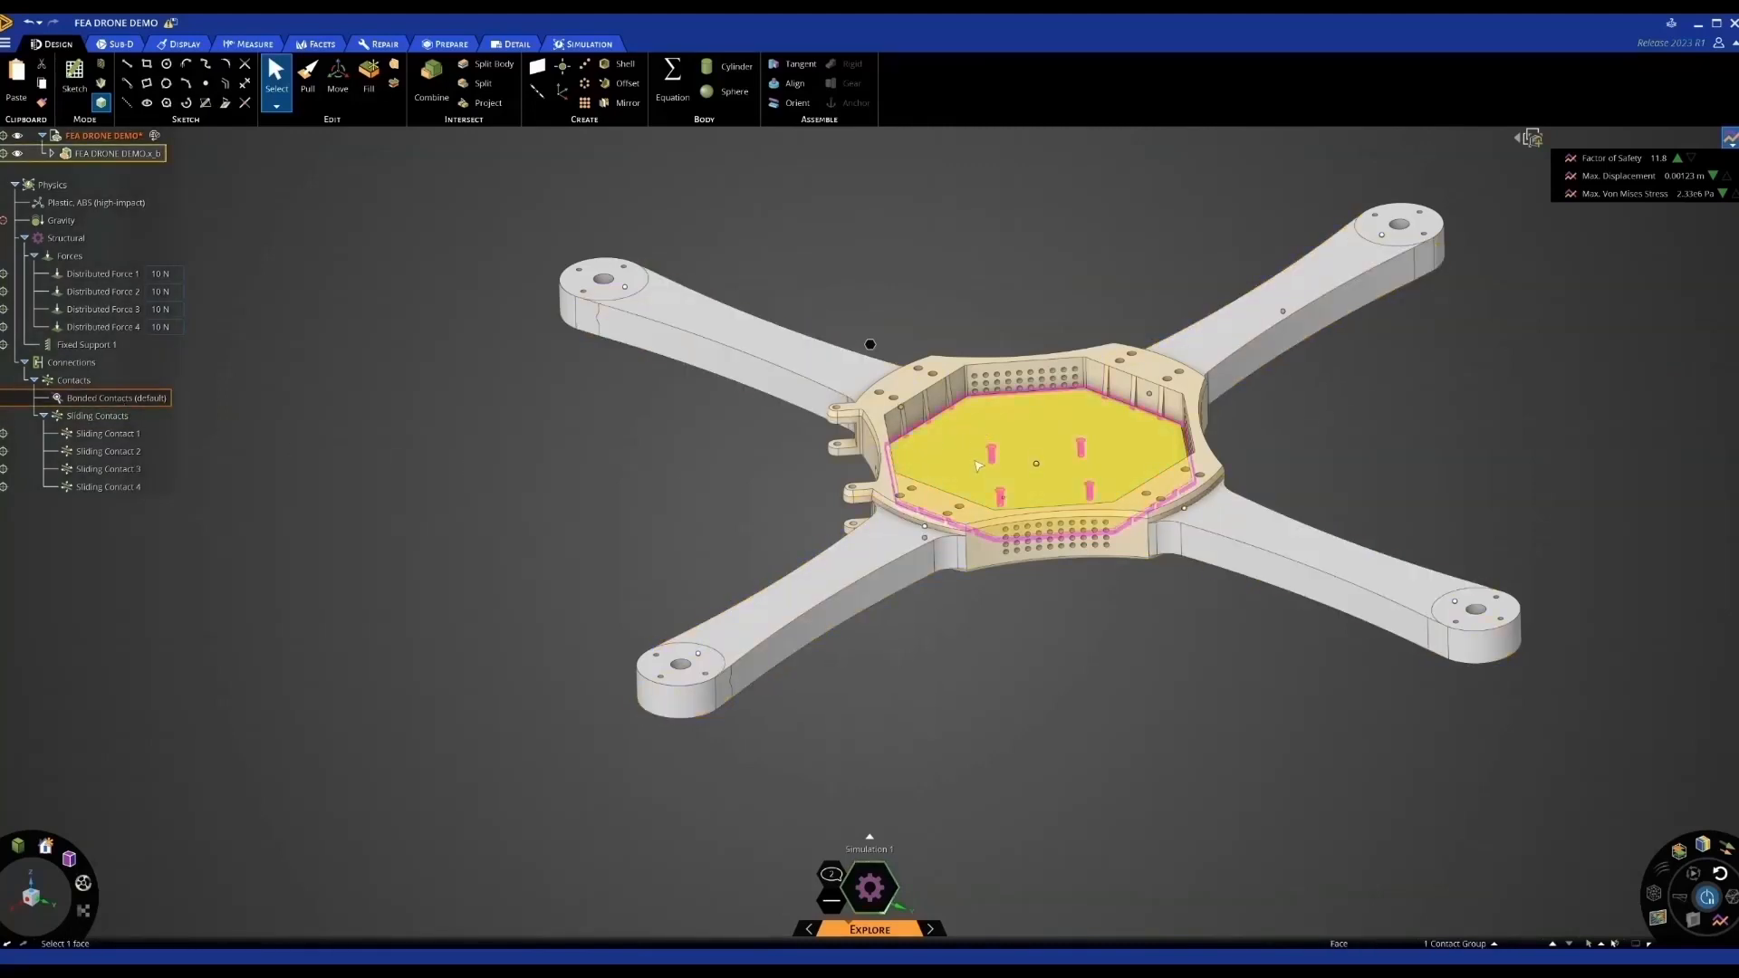
pyautogui.click(668, 489)
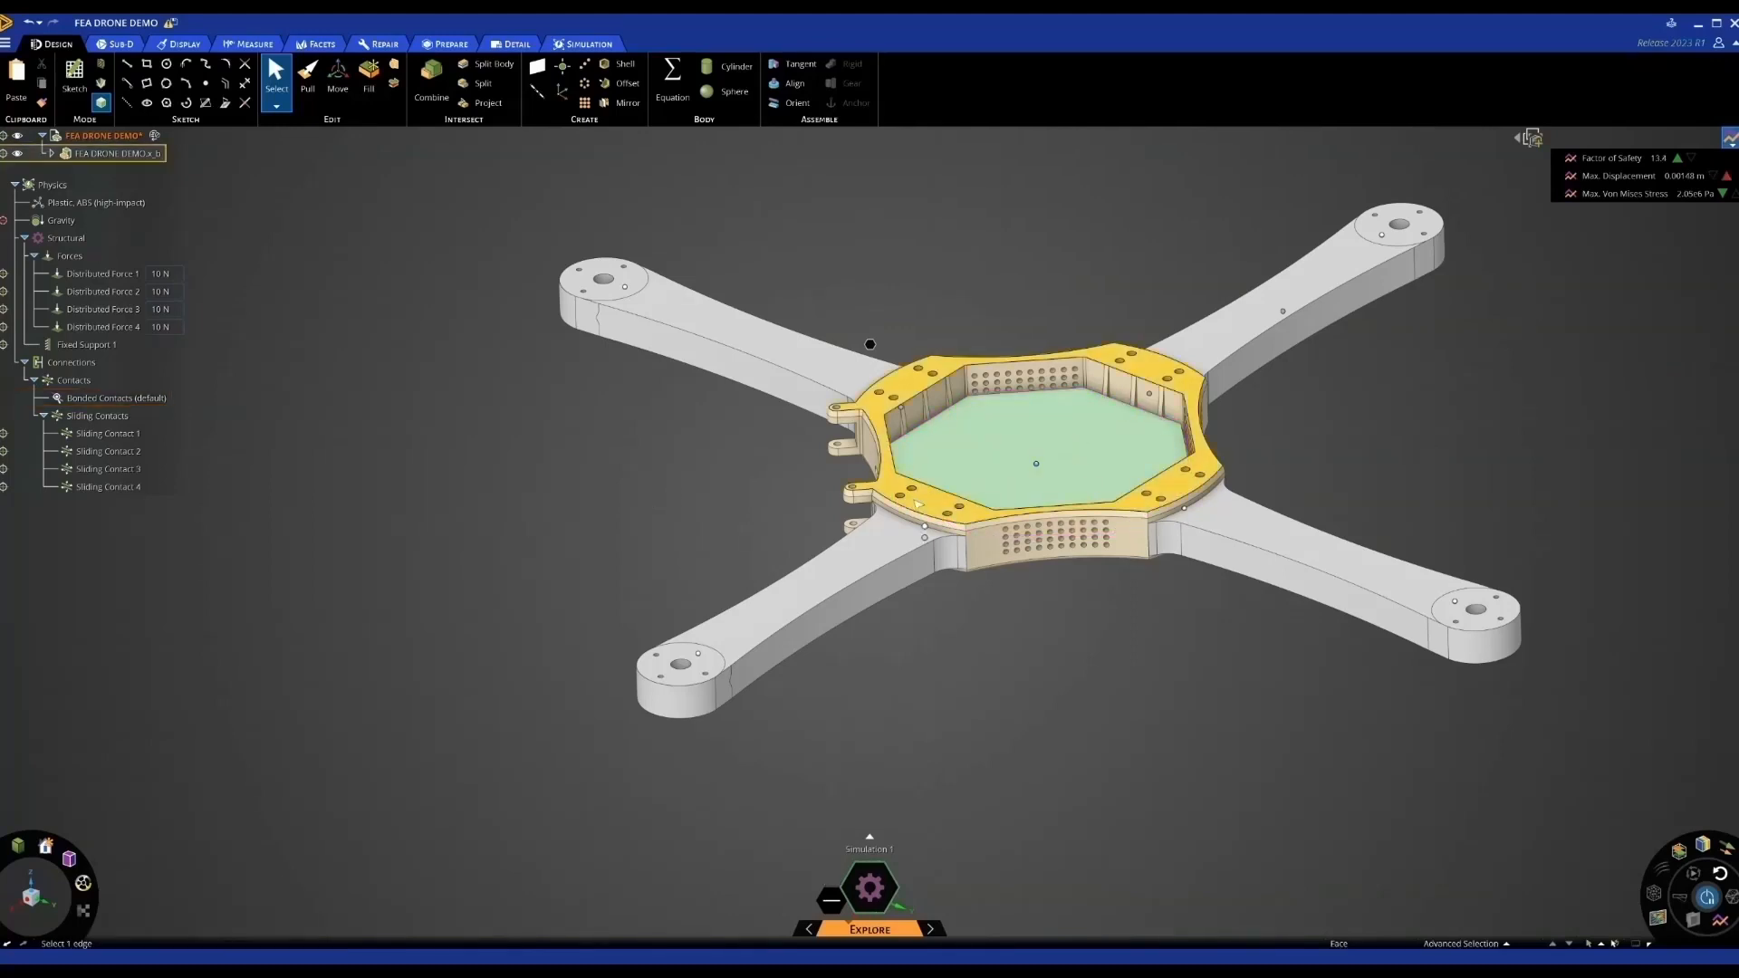
pyautogui.scroll(2, 915, 499)
pyautogui.scroll(4, 915, 500)
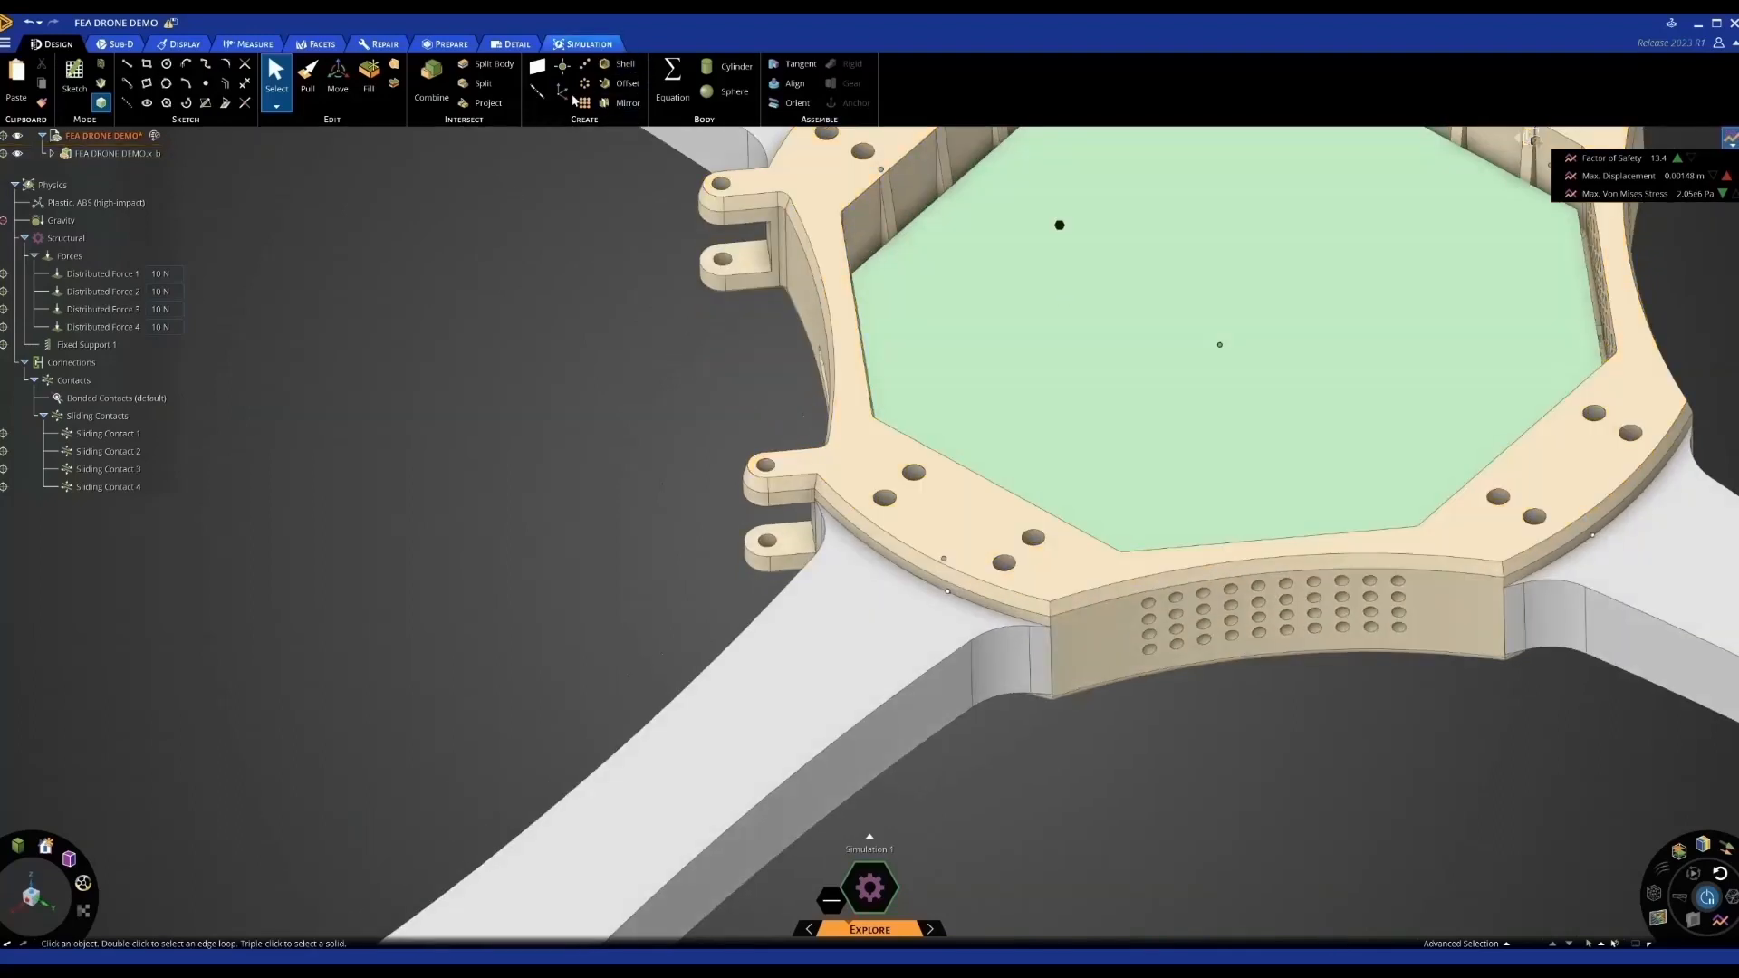
pyautogui.click(584, 44)
pyautogui.click(216, 107)
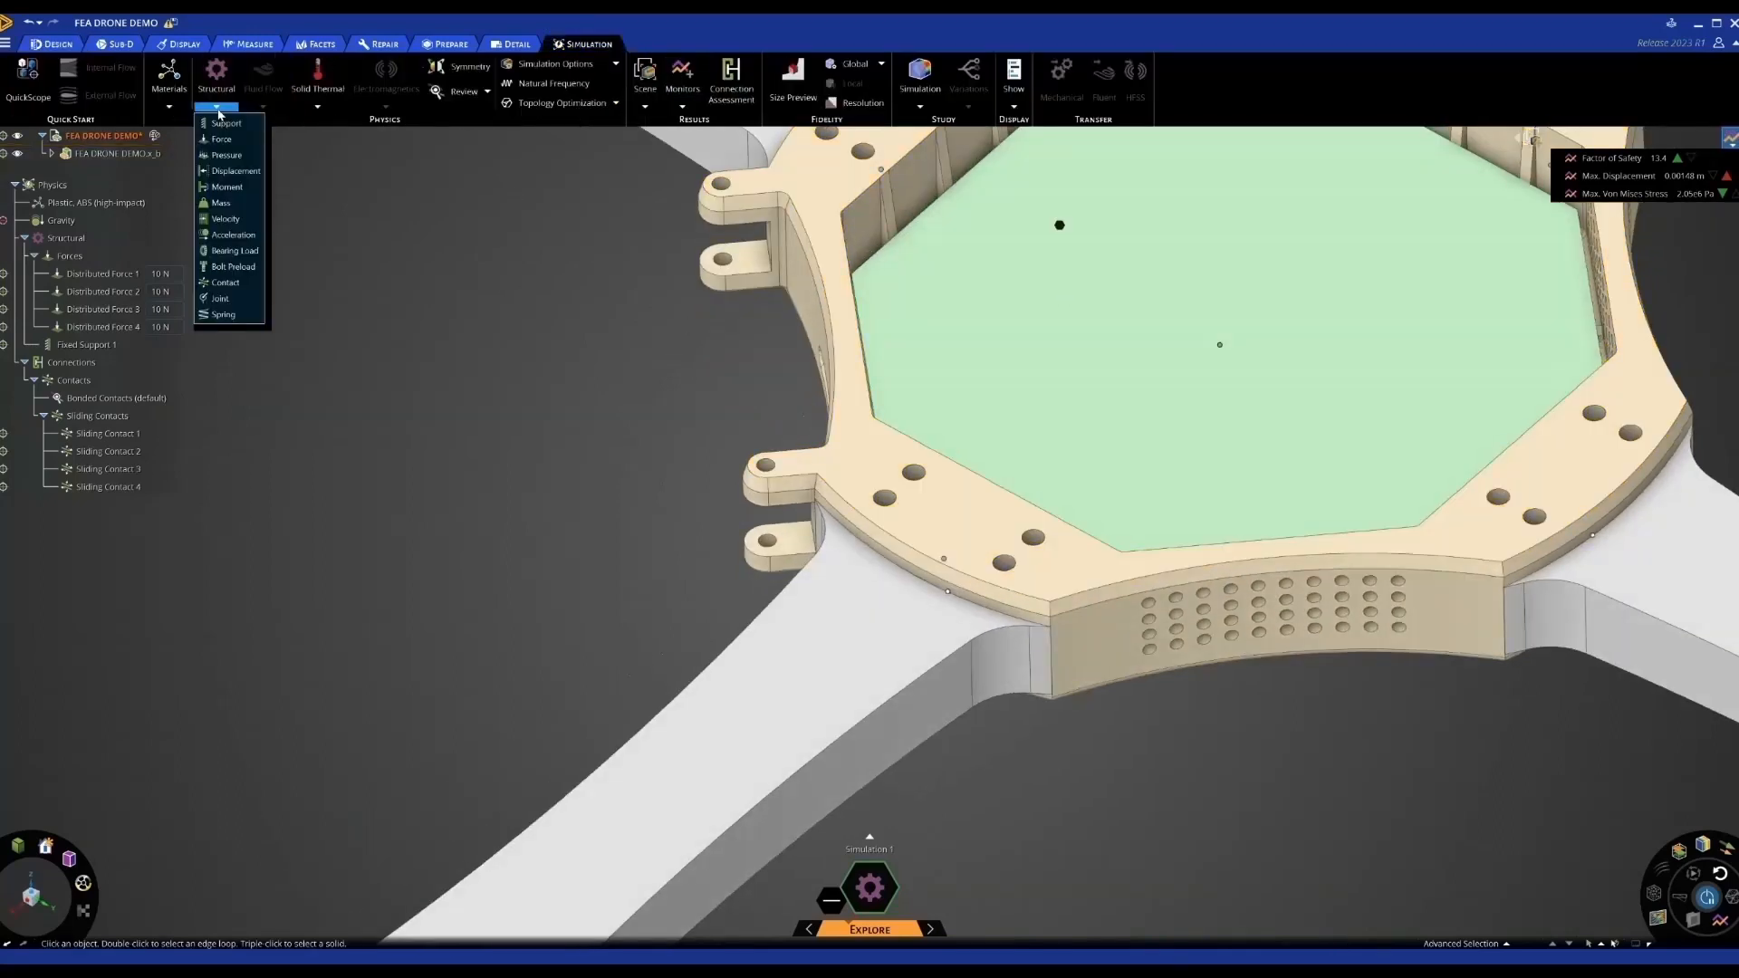
pyautogui.click(220, 298)
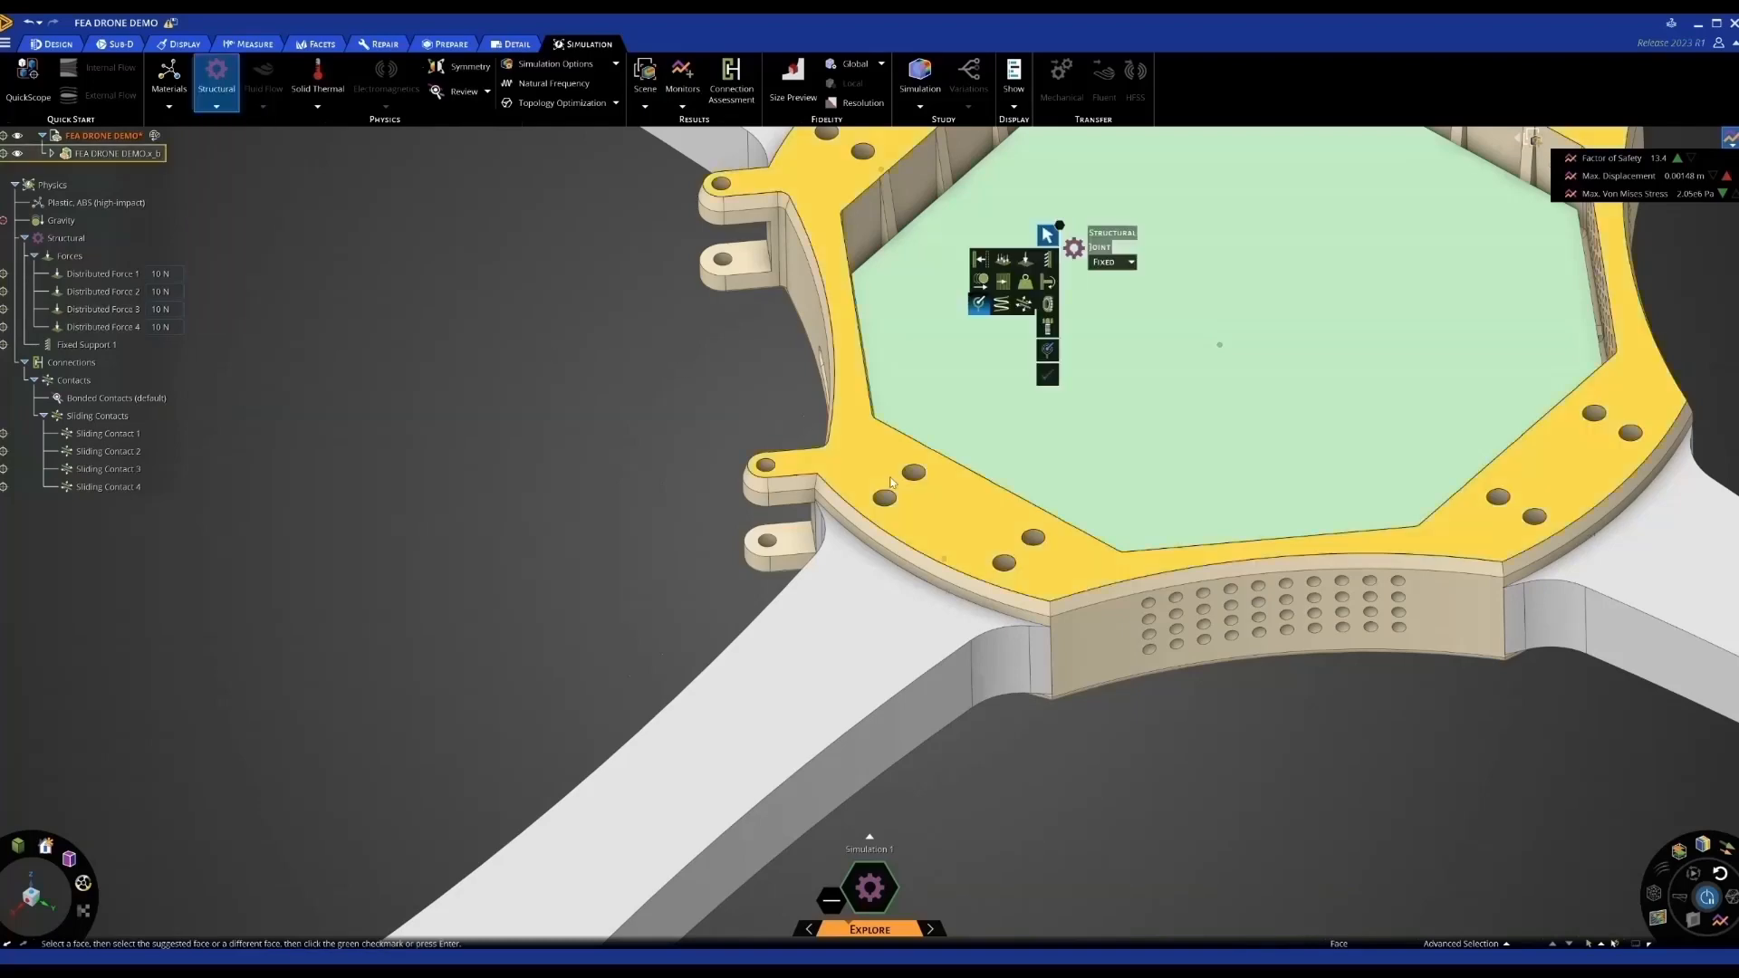
pyautogui.scroll(5, 892, 483)
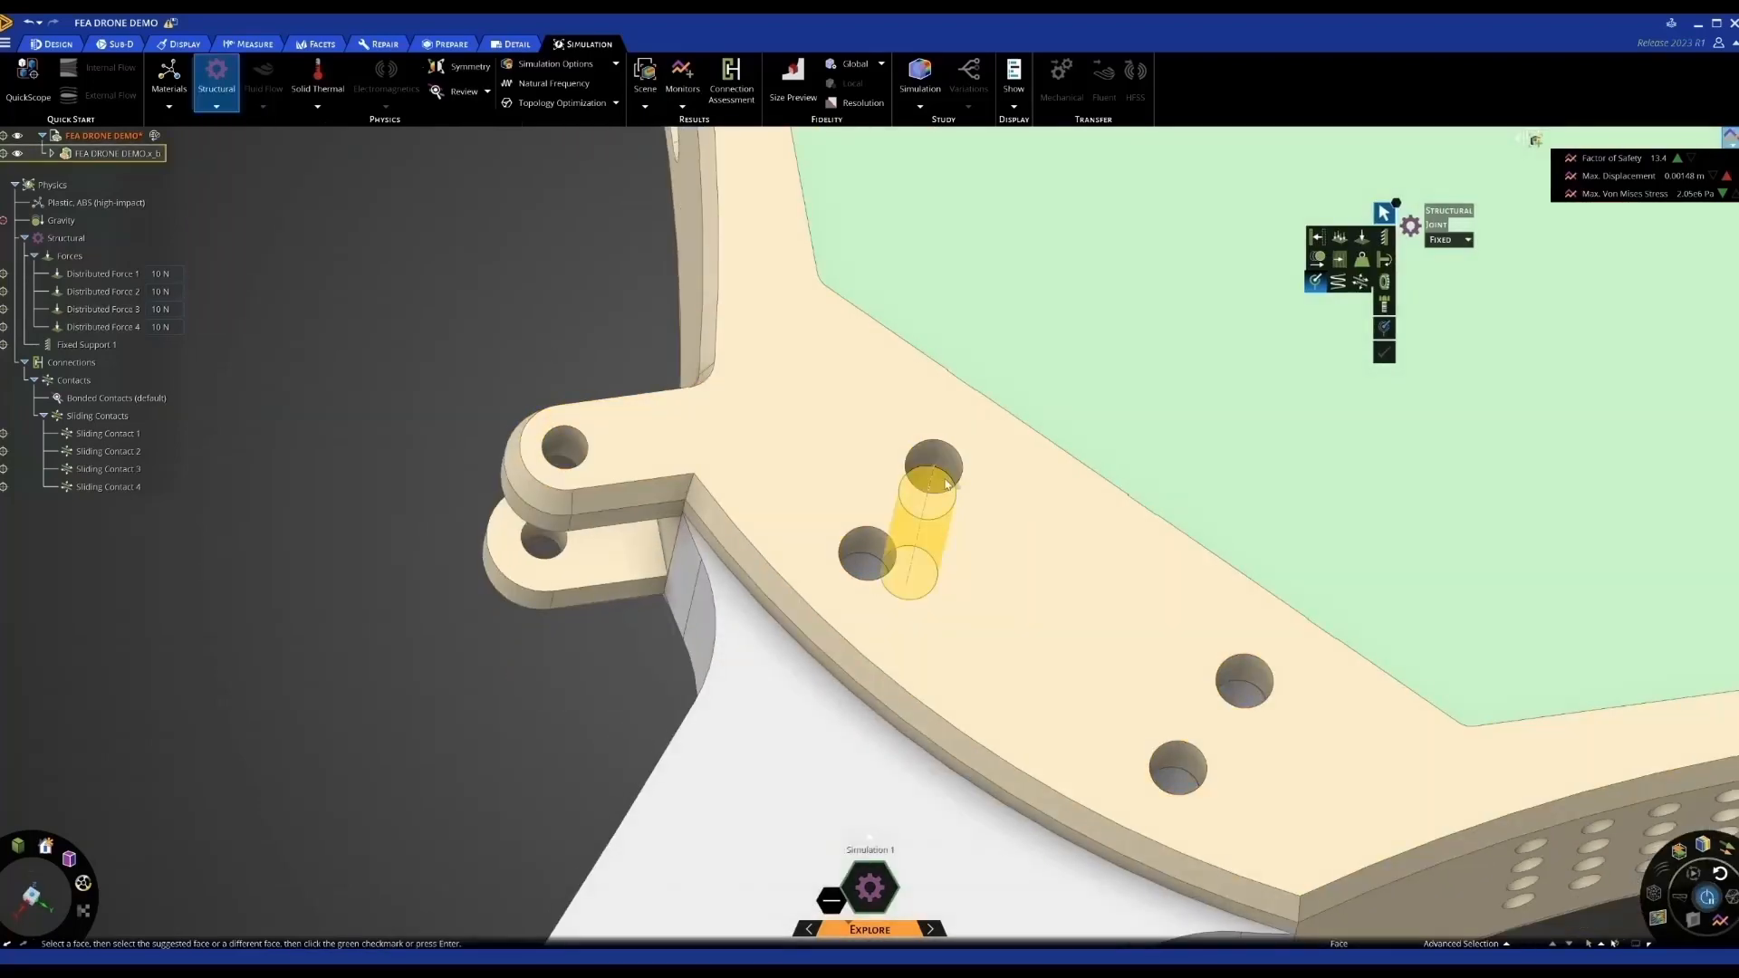
# Create Fixed Joint 1 from the 2.5 mm-radius hole face and the inner hole face
pyautogui.click(949, 467)
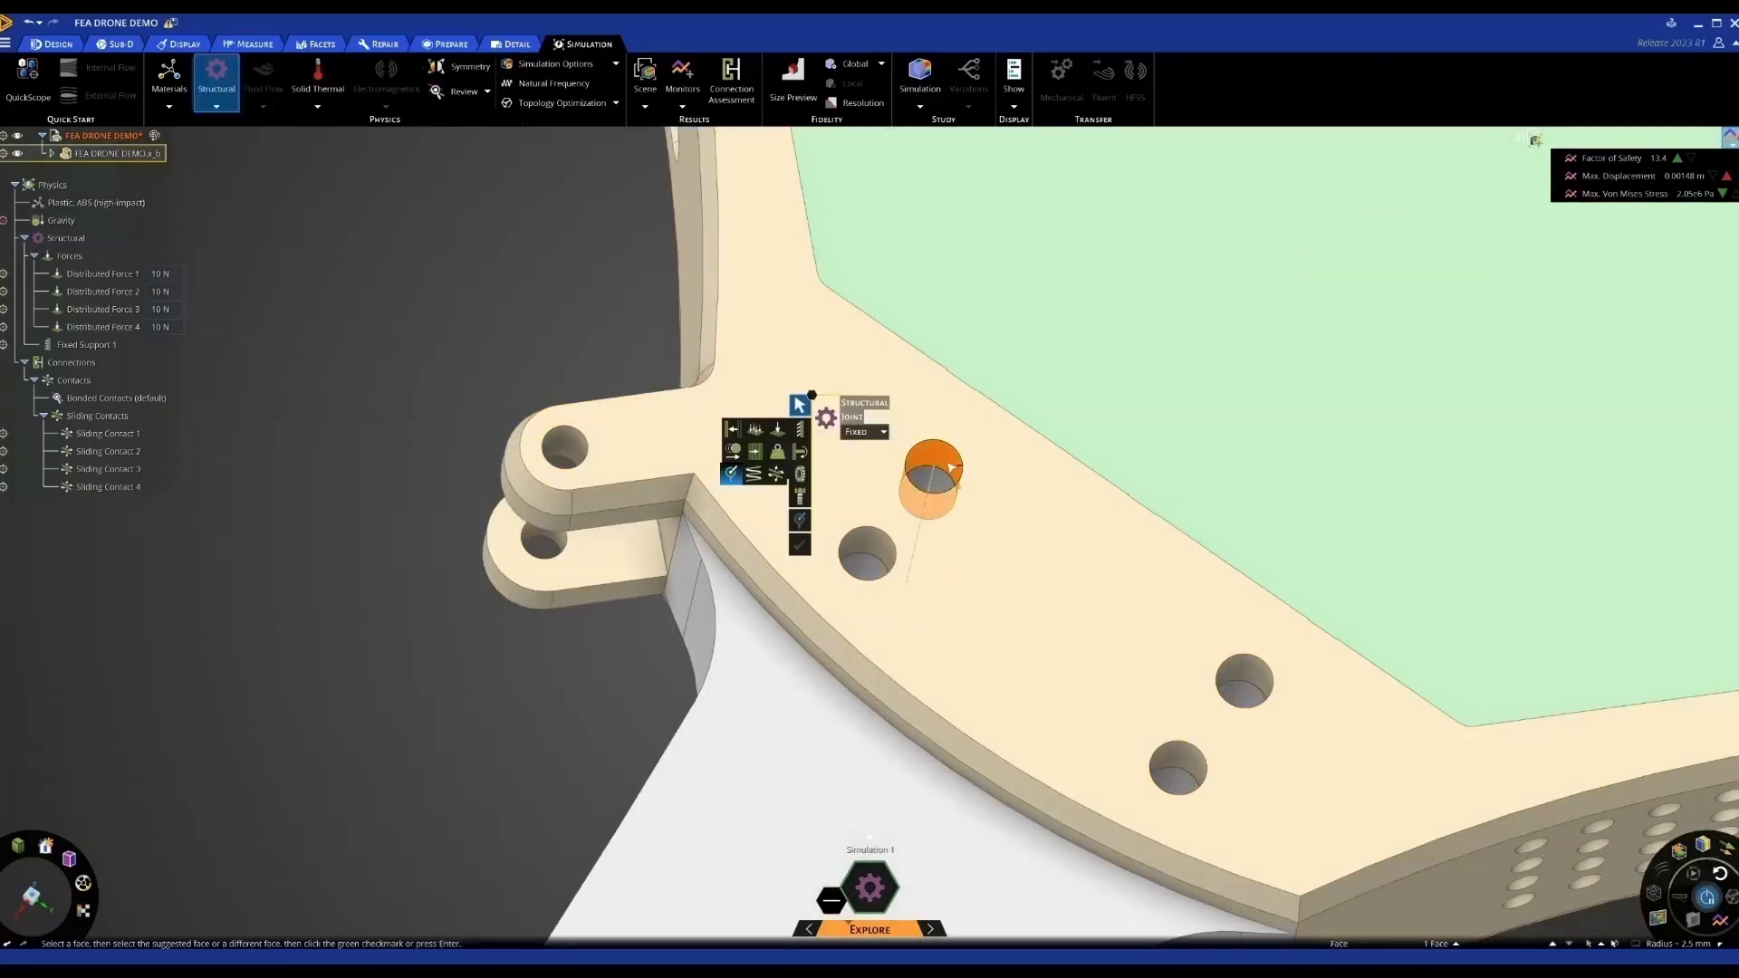
pyautogui.click(932, 480)
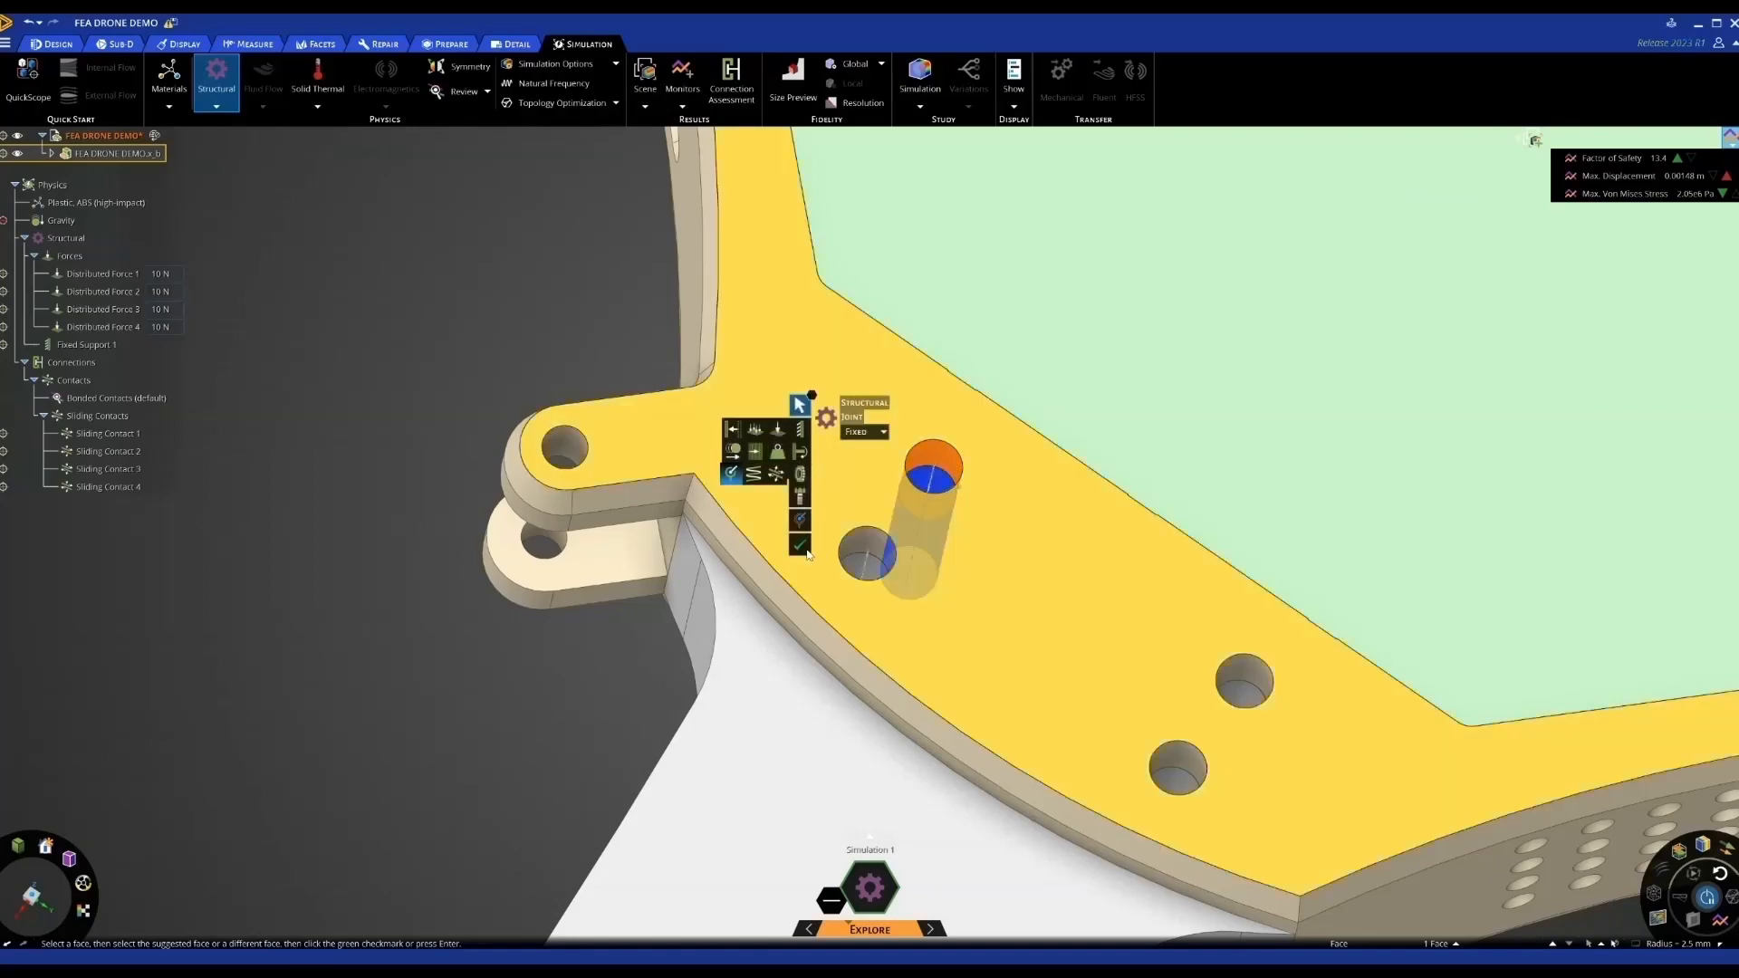
pyautogui.click(800, 545)
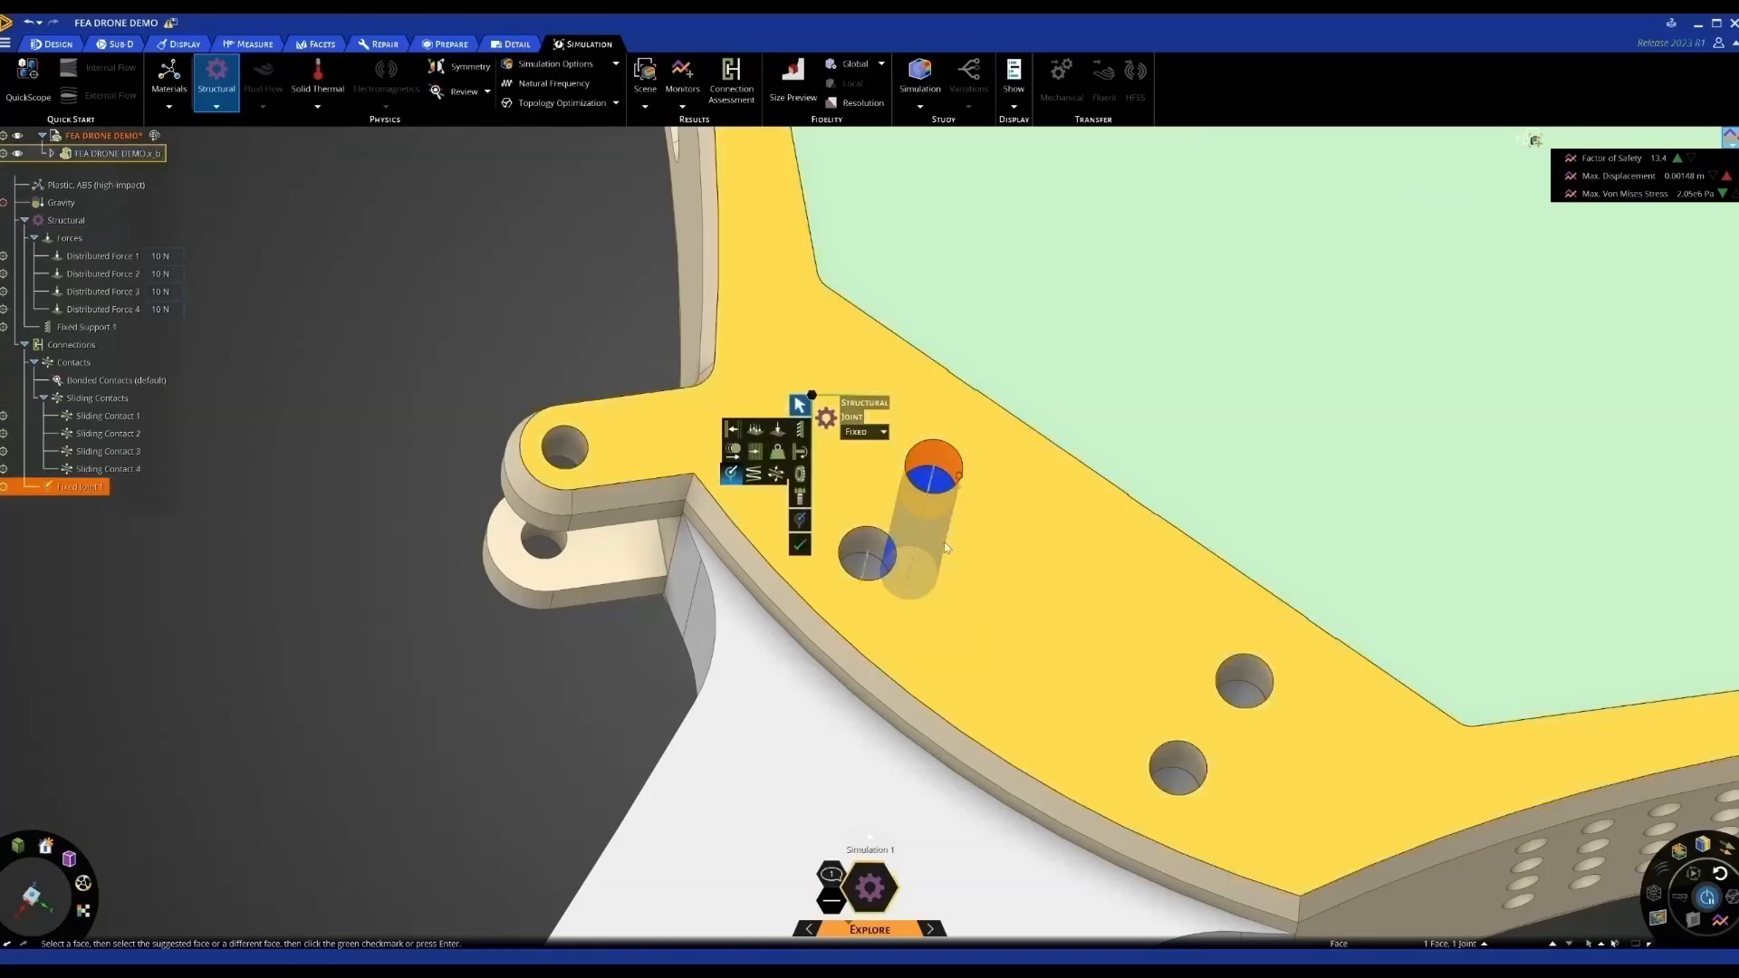
pyautogui.scroll(-10, 945, 547)
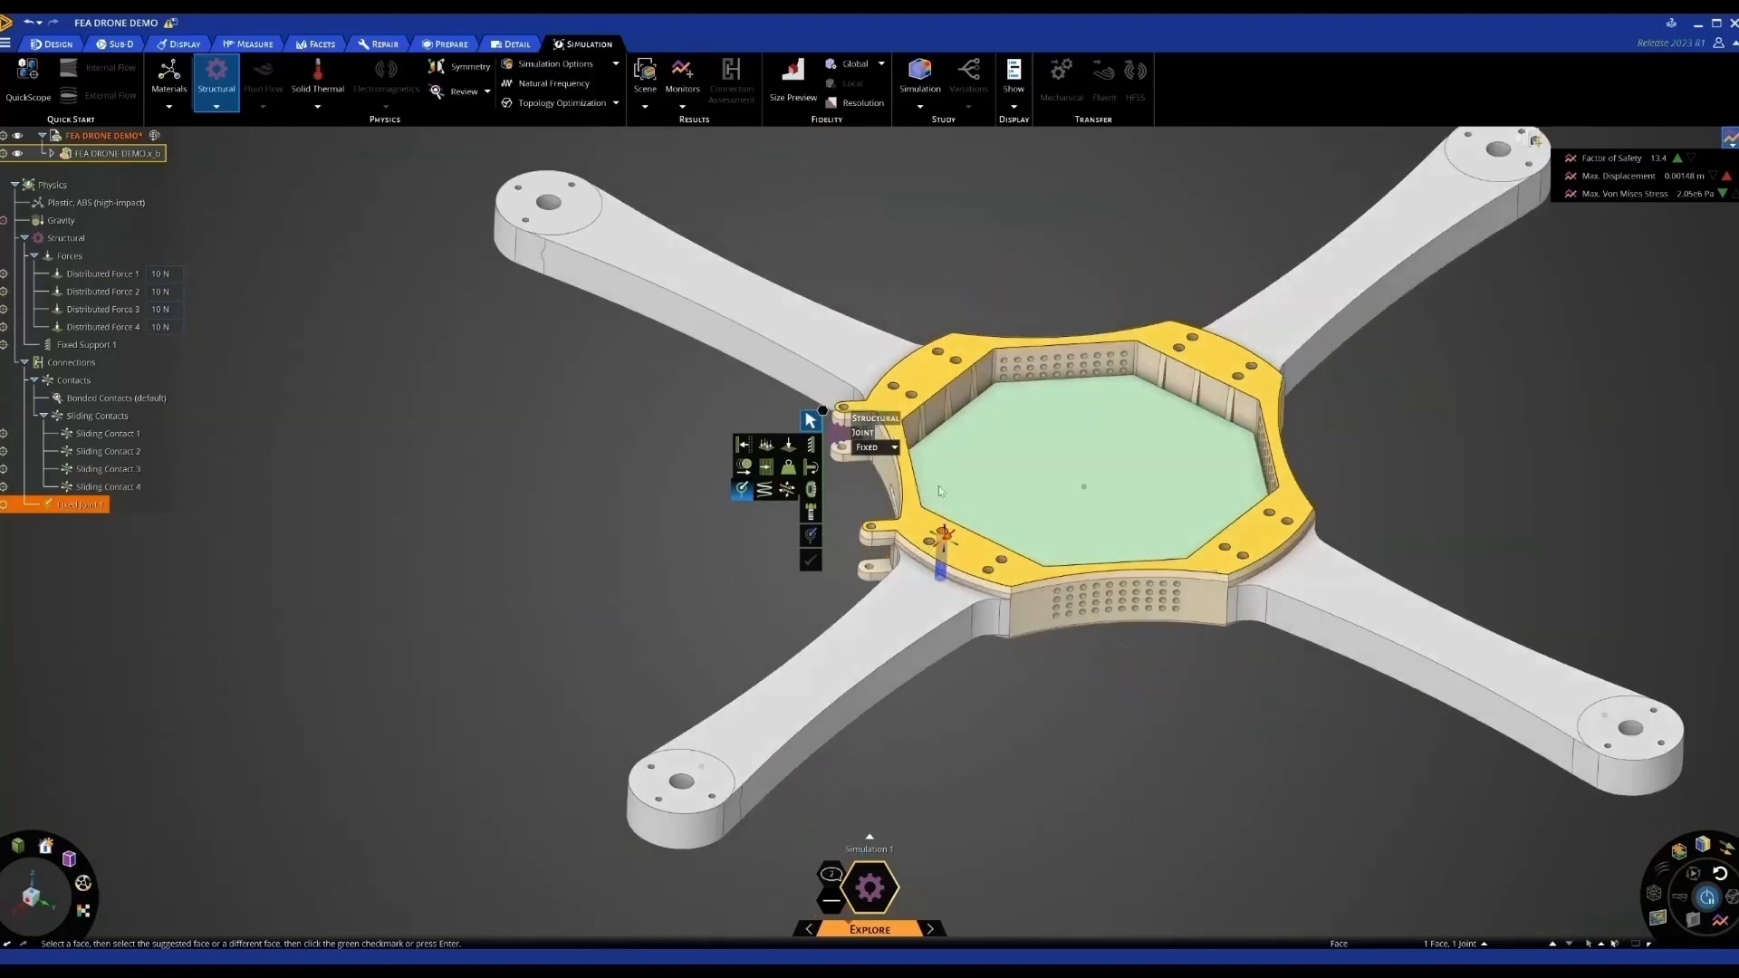
pyautogui.click(668, 414)
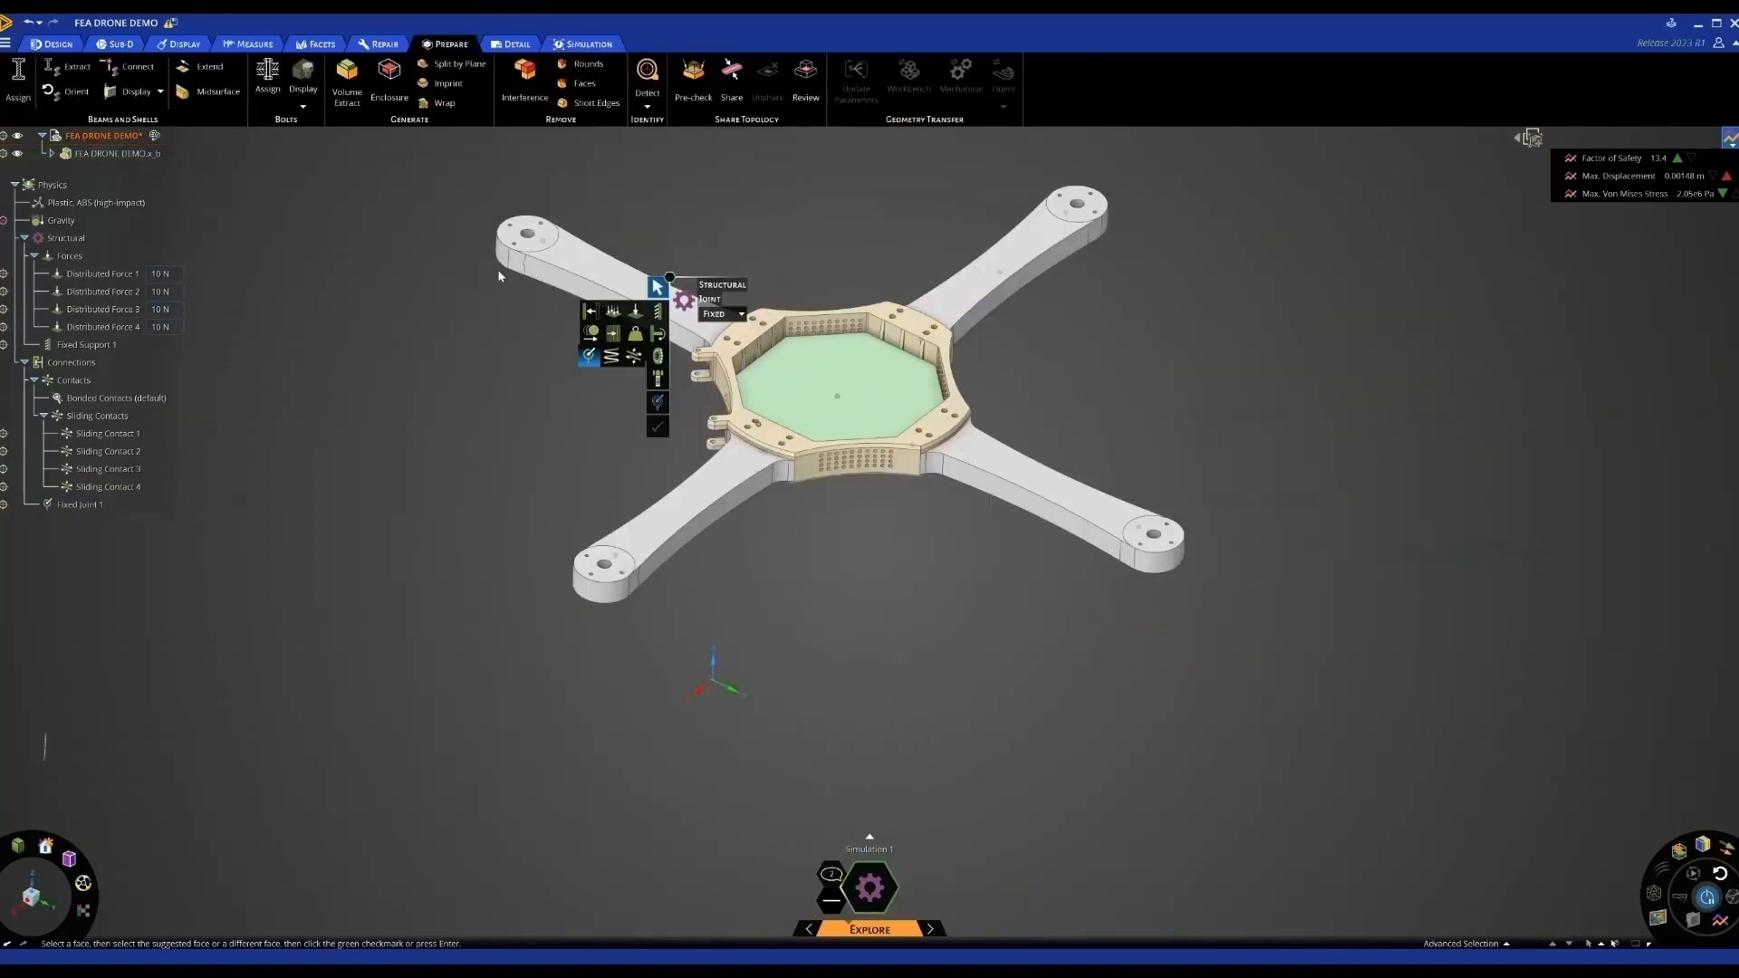
# Assign sixteen Eurocode M5 grade 4.6 bolts to all matching bolt holes on the hub
pyautogui.scroll(-5, 497, 269)
pyautogui.press('Escape')
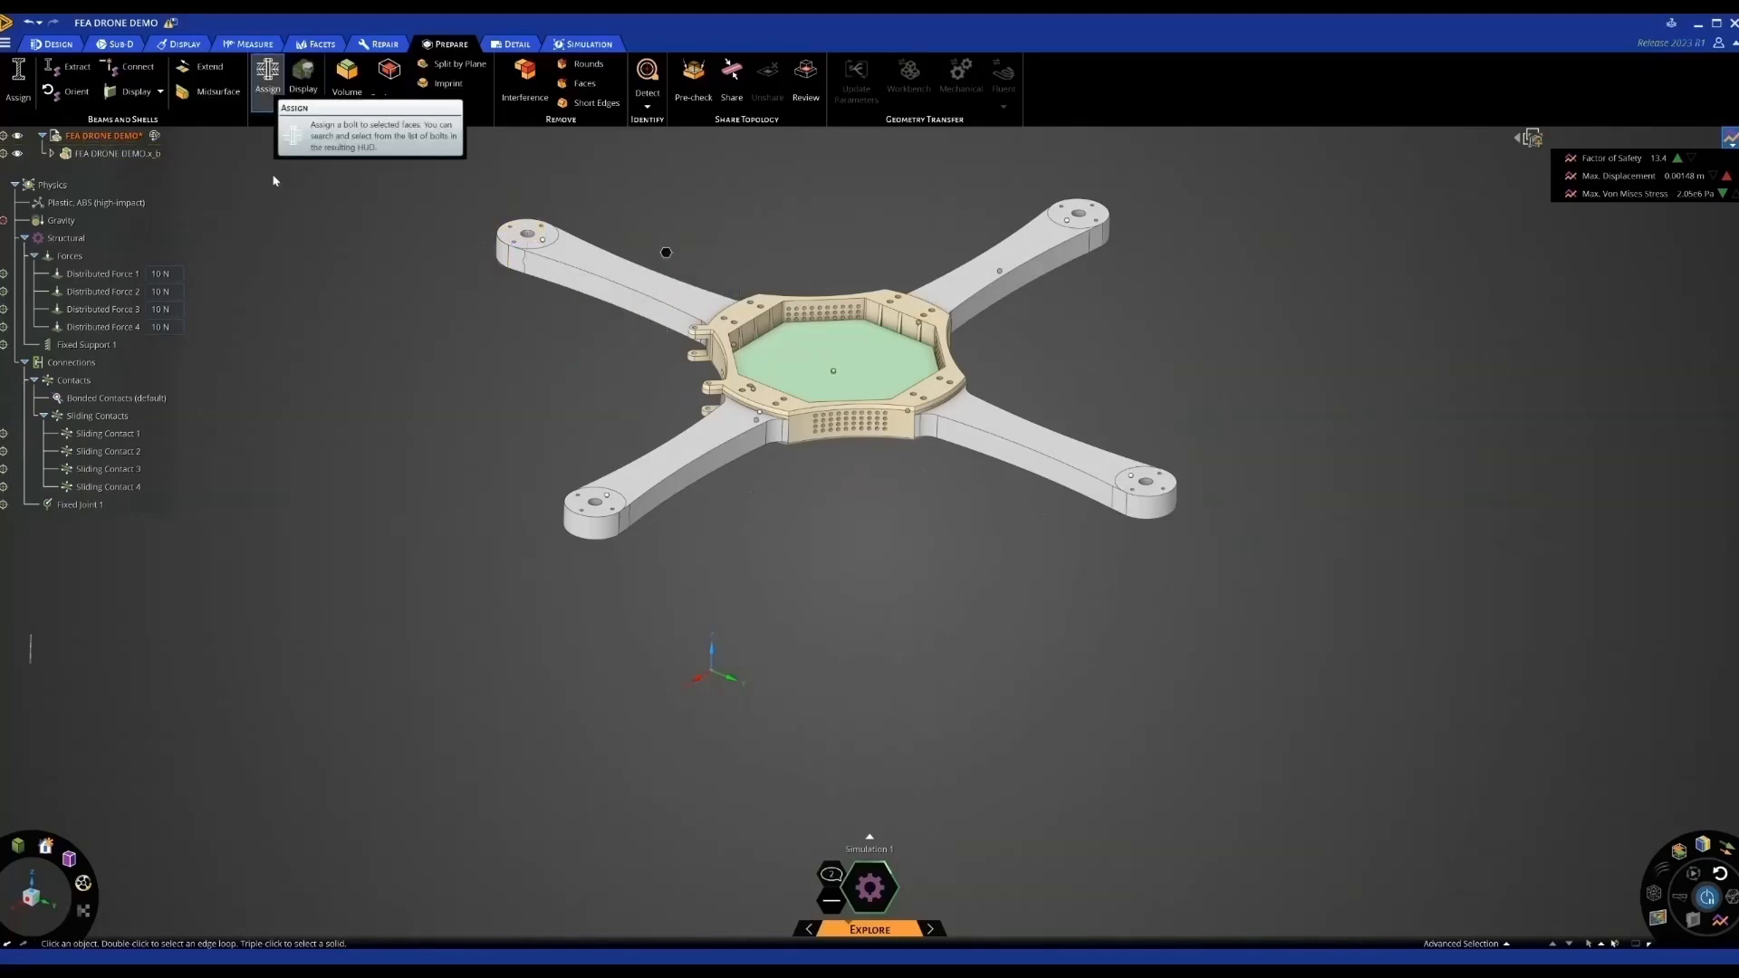
pyautogui.click(271, 89)
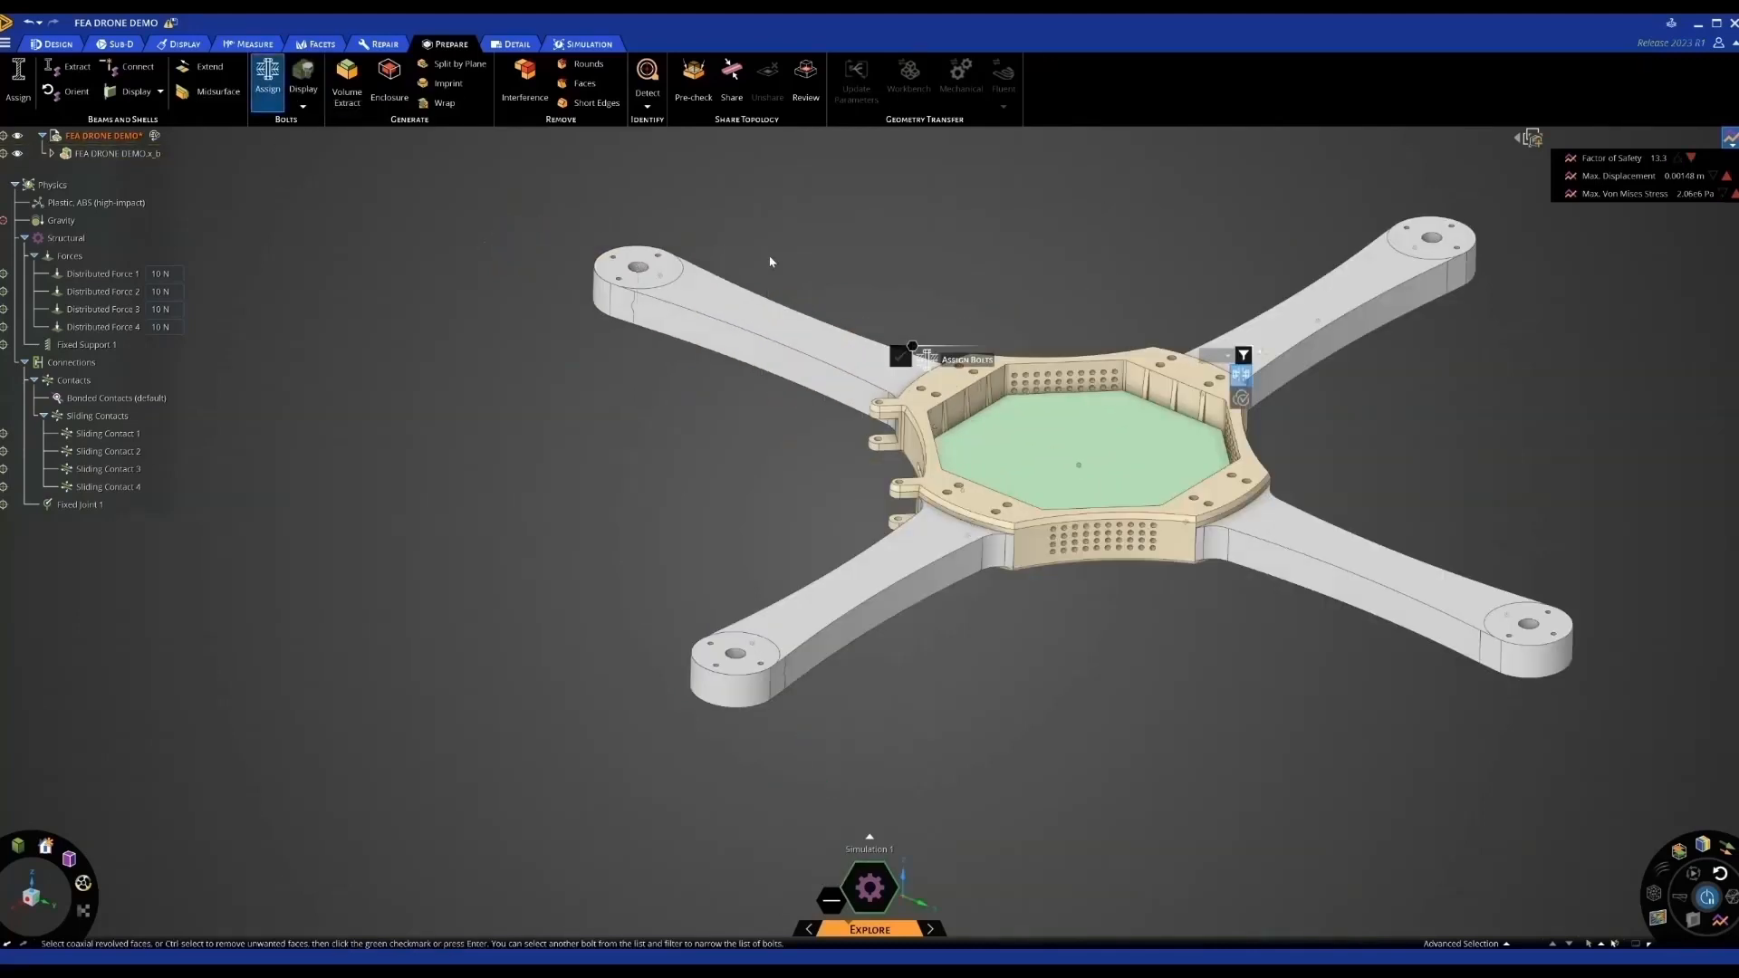
pyautogui.scroll(5, 942, 401)
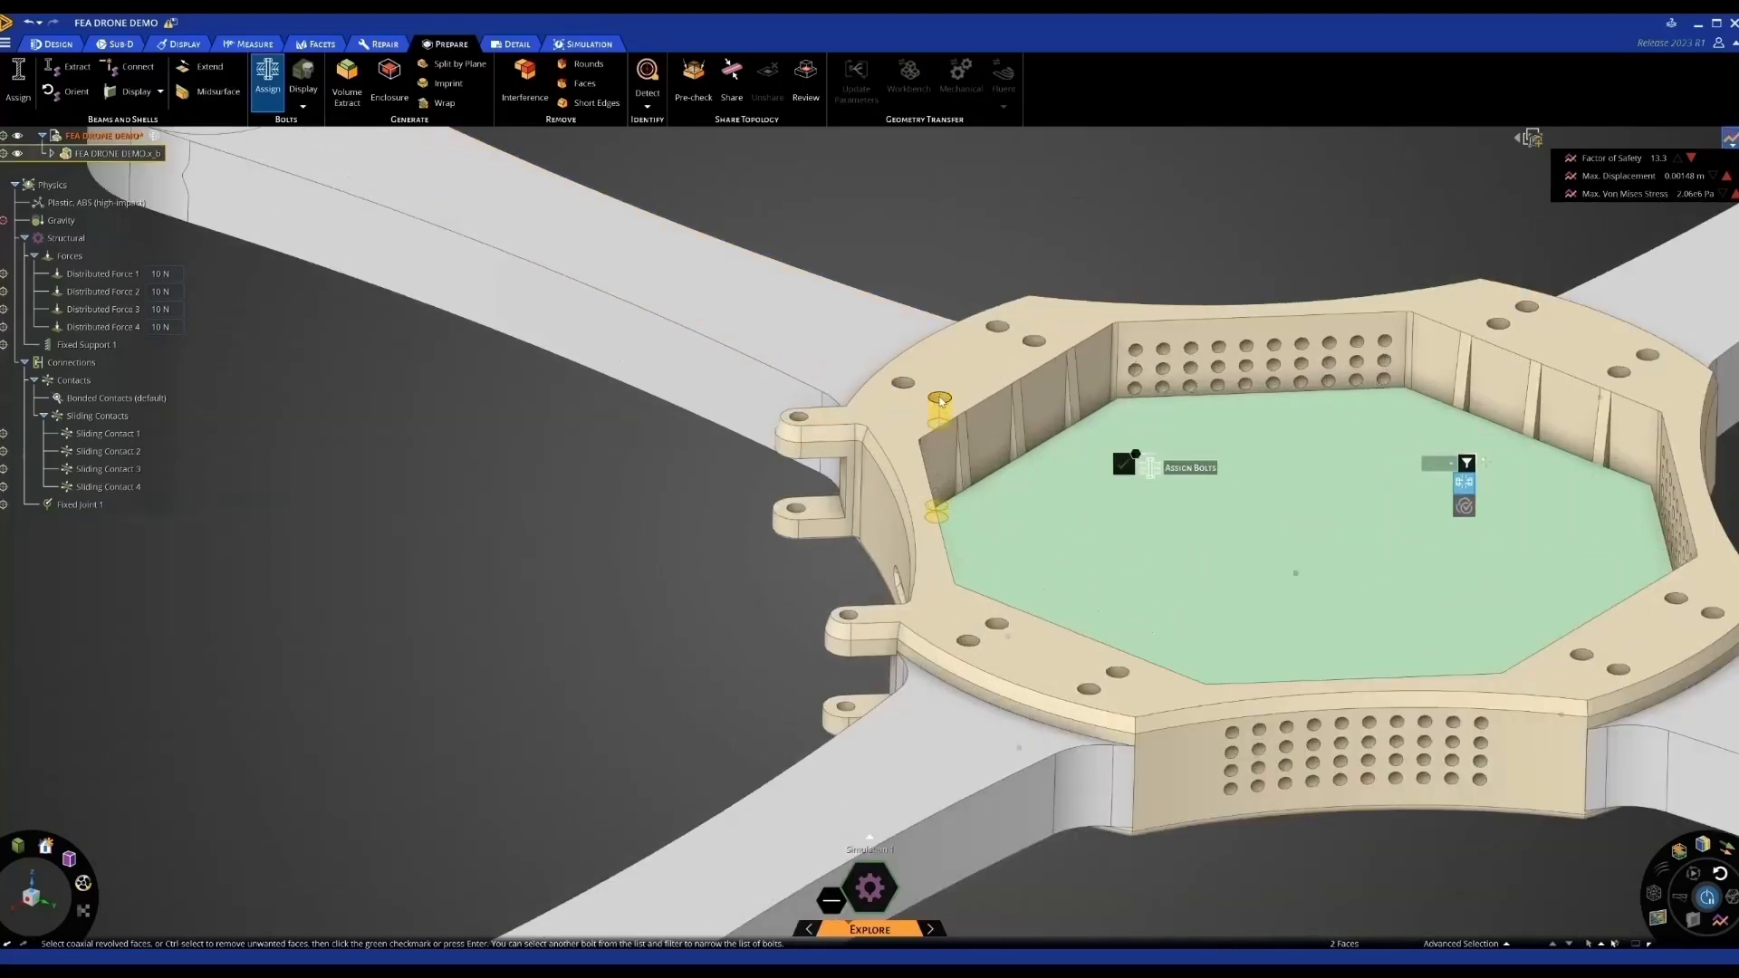
pyautogui.click(942, 402)
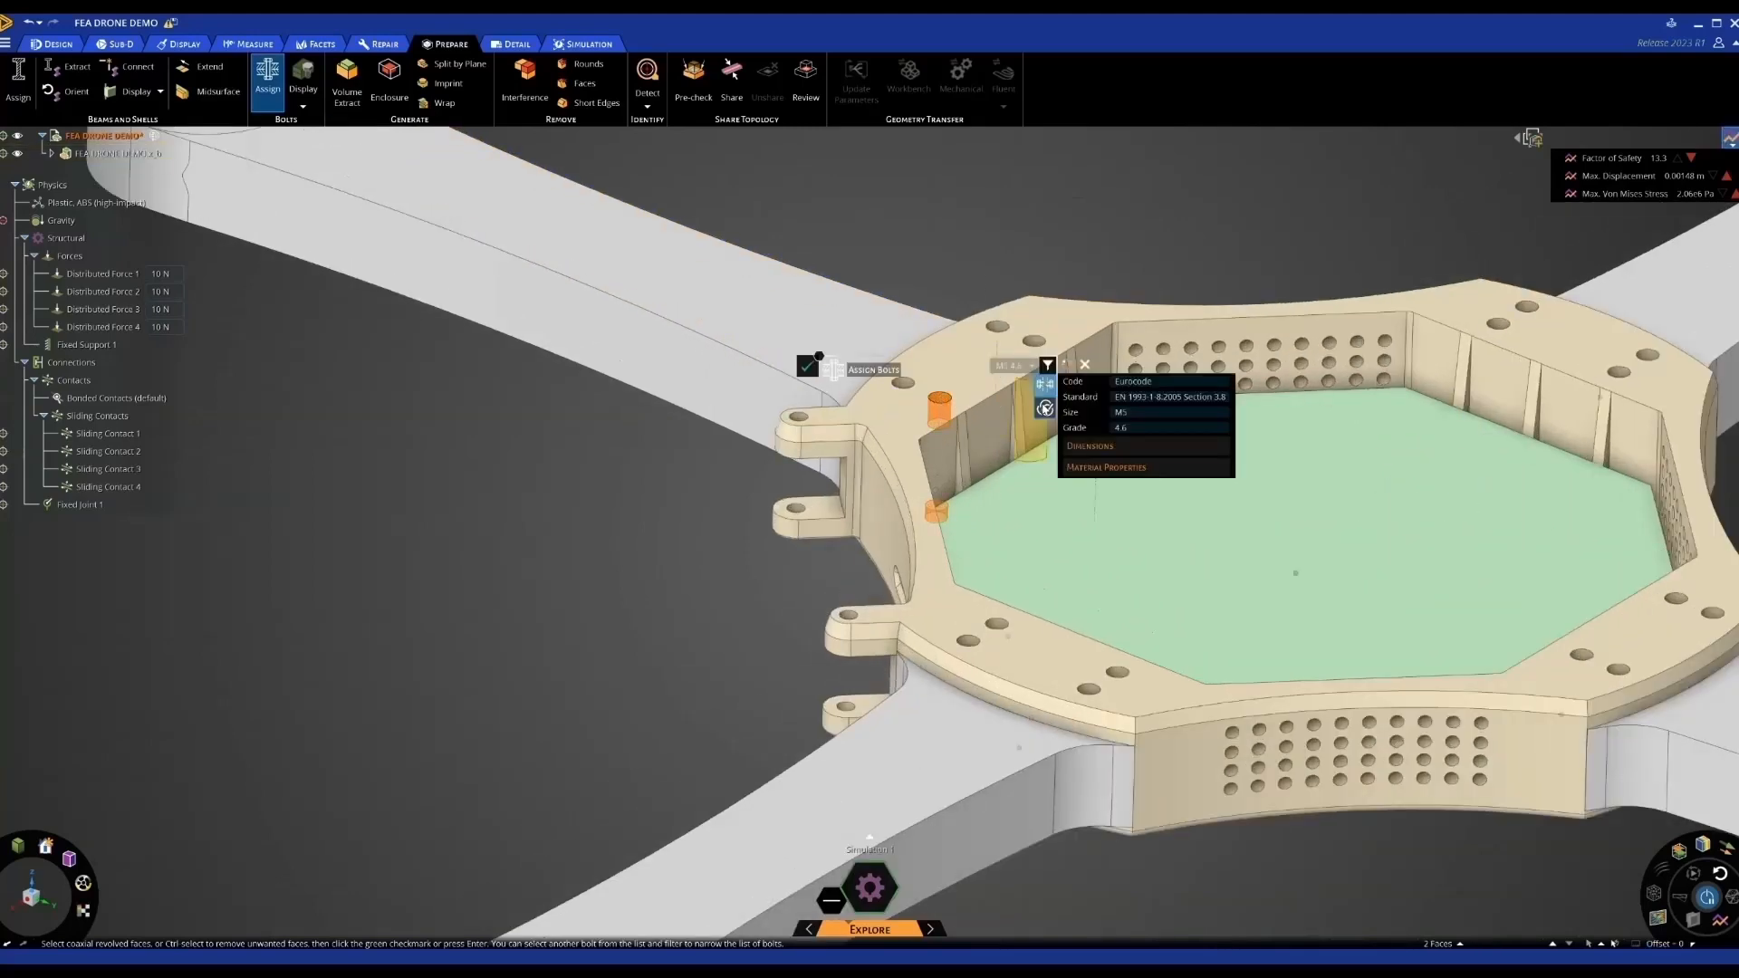
pyautogui.click(1044, 407)
pyautogui.scroll(-2, 1073, 421)
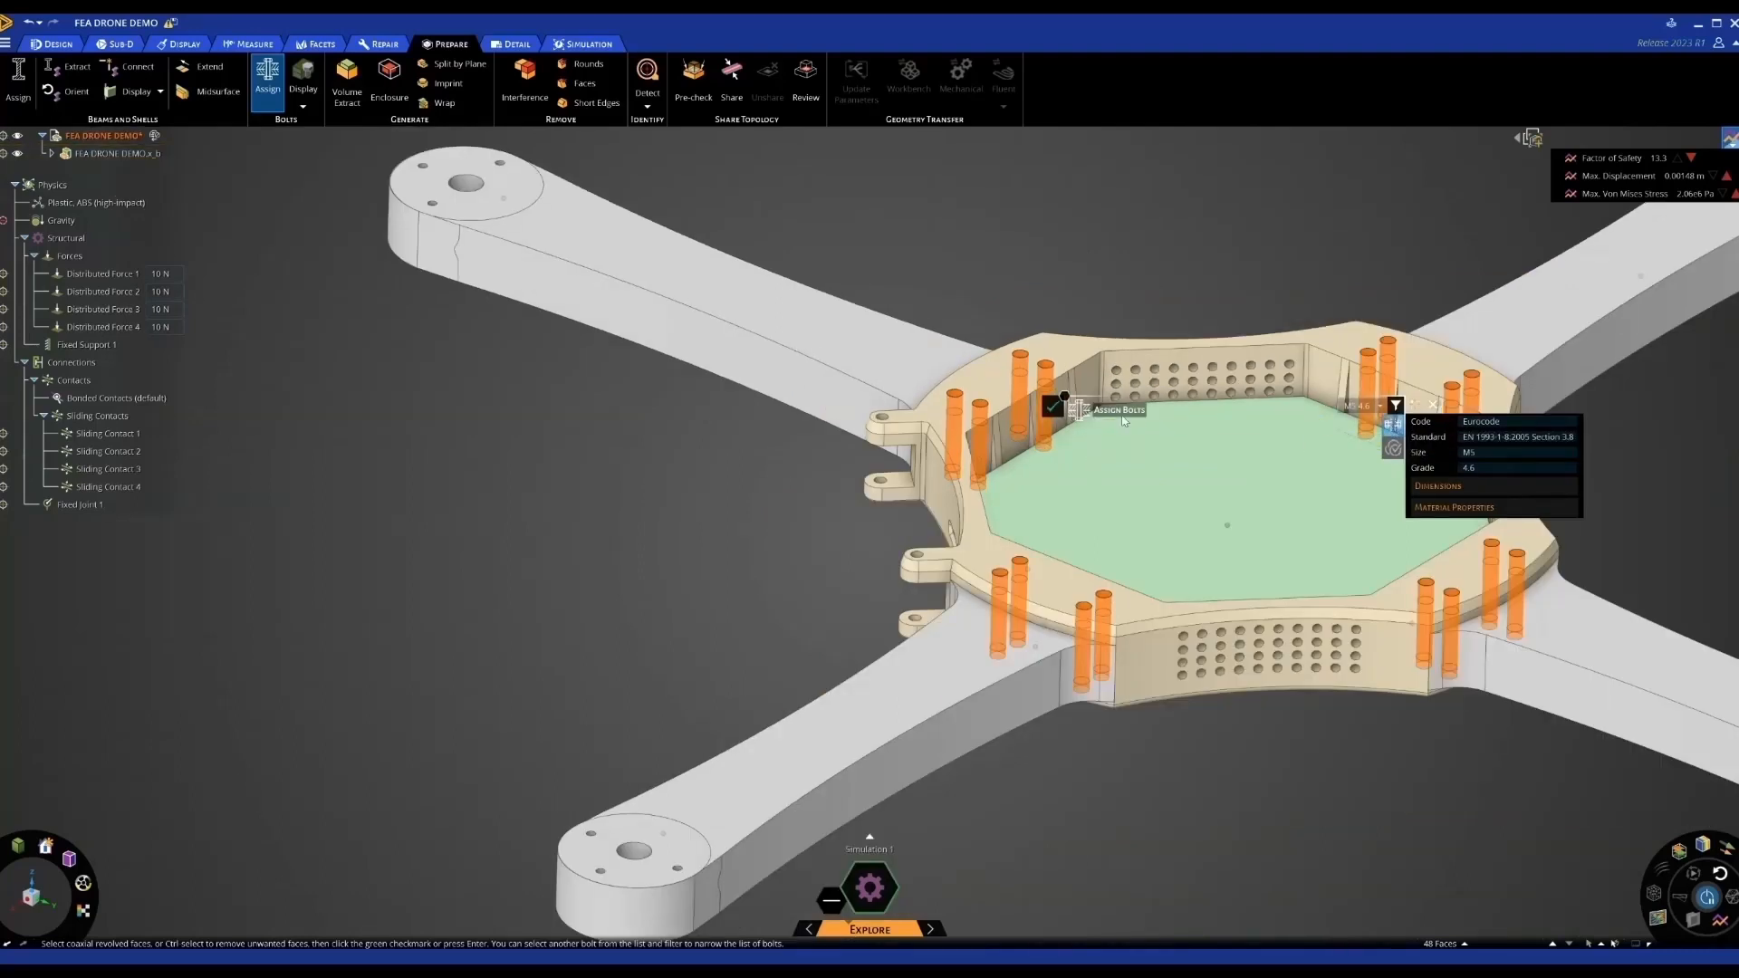
pyautogui.click(1057, 410)
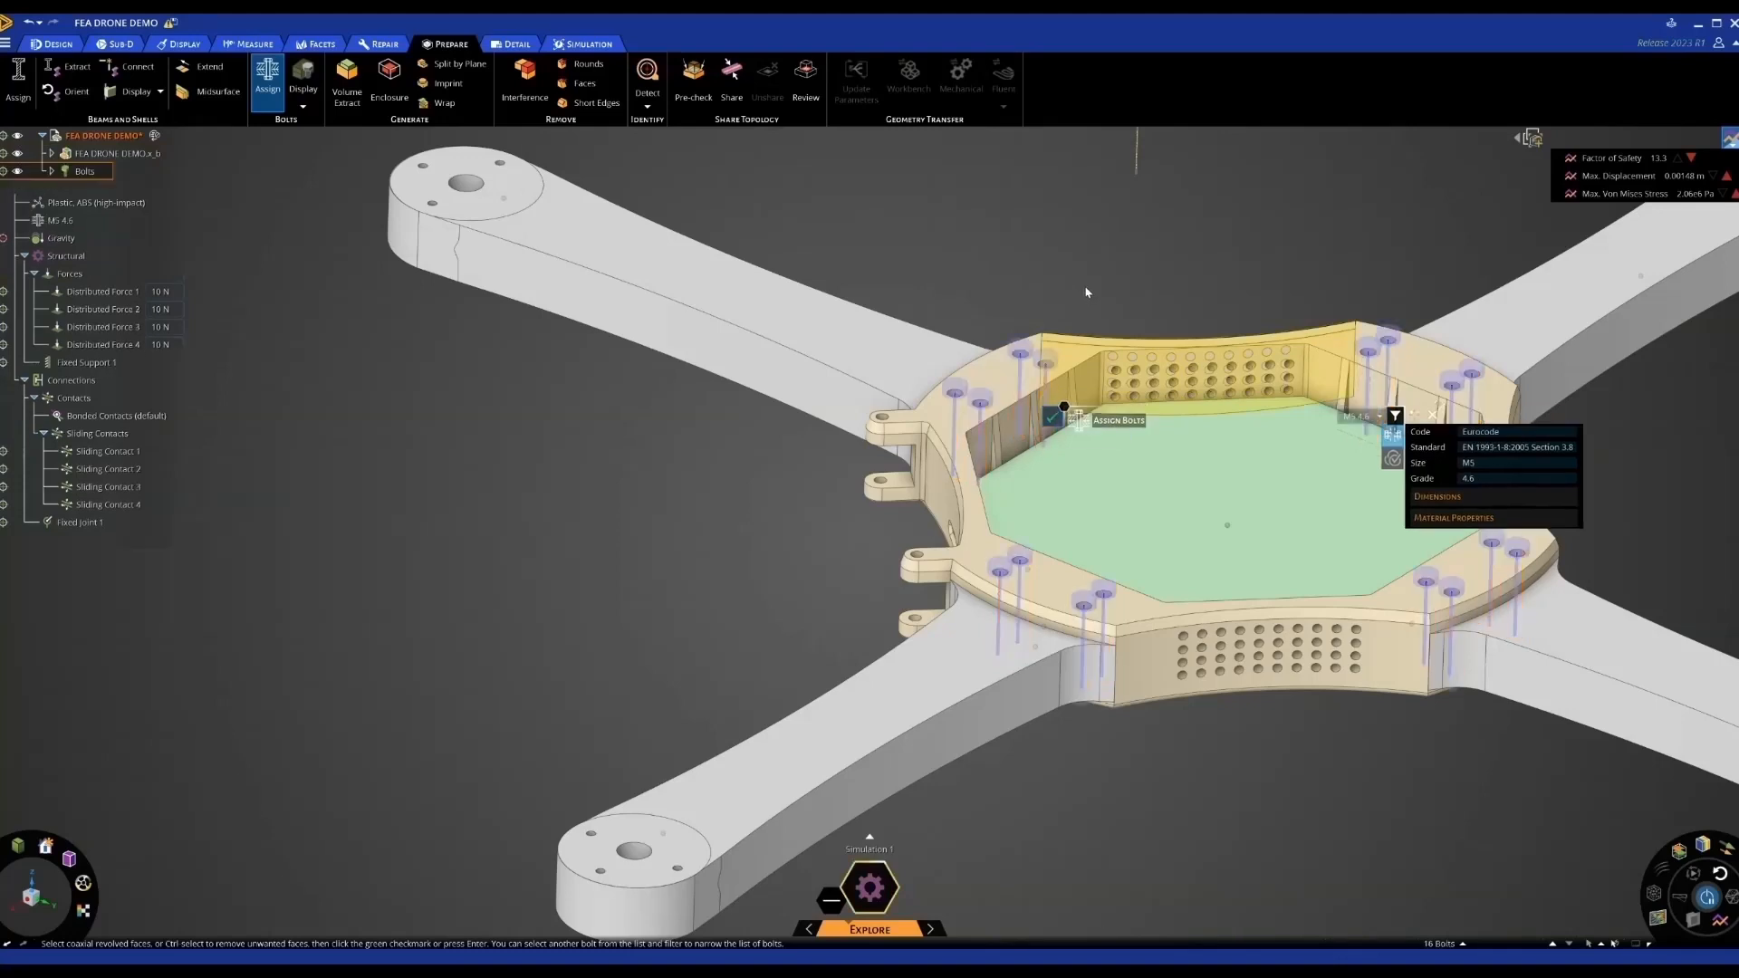
pyautogui.scroll(-1, 978, 385)
pyautogui.scroll(-1, 978, 385)
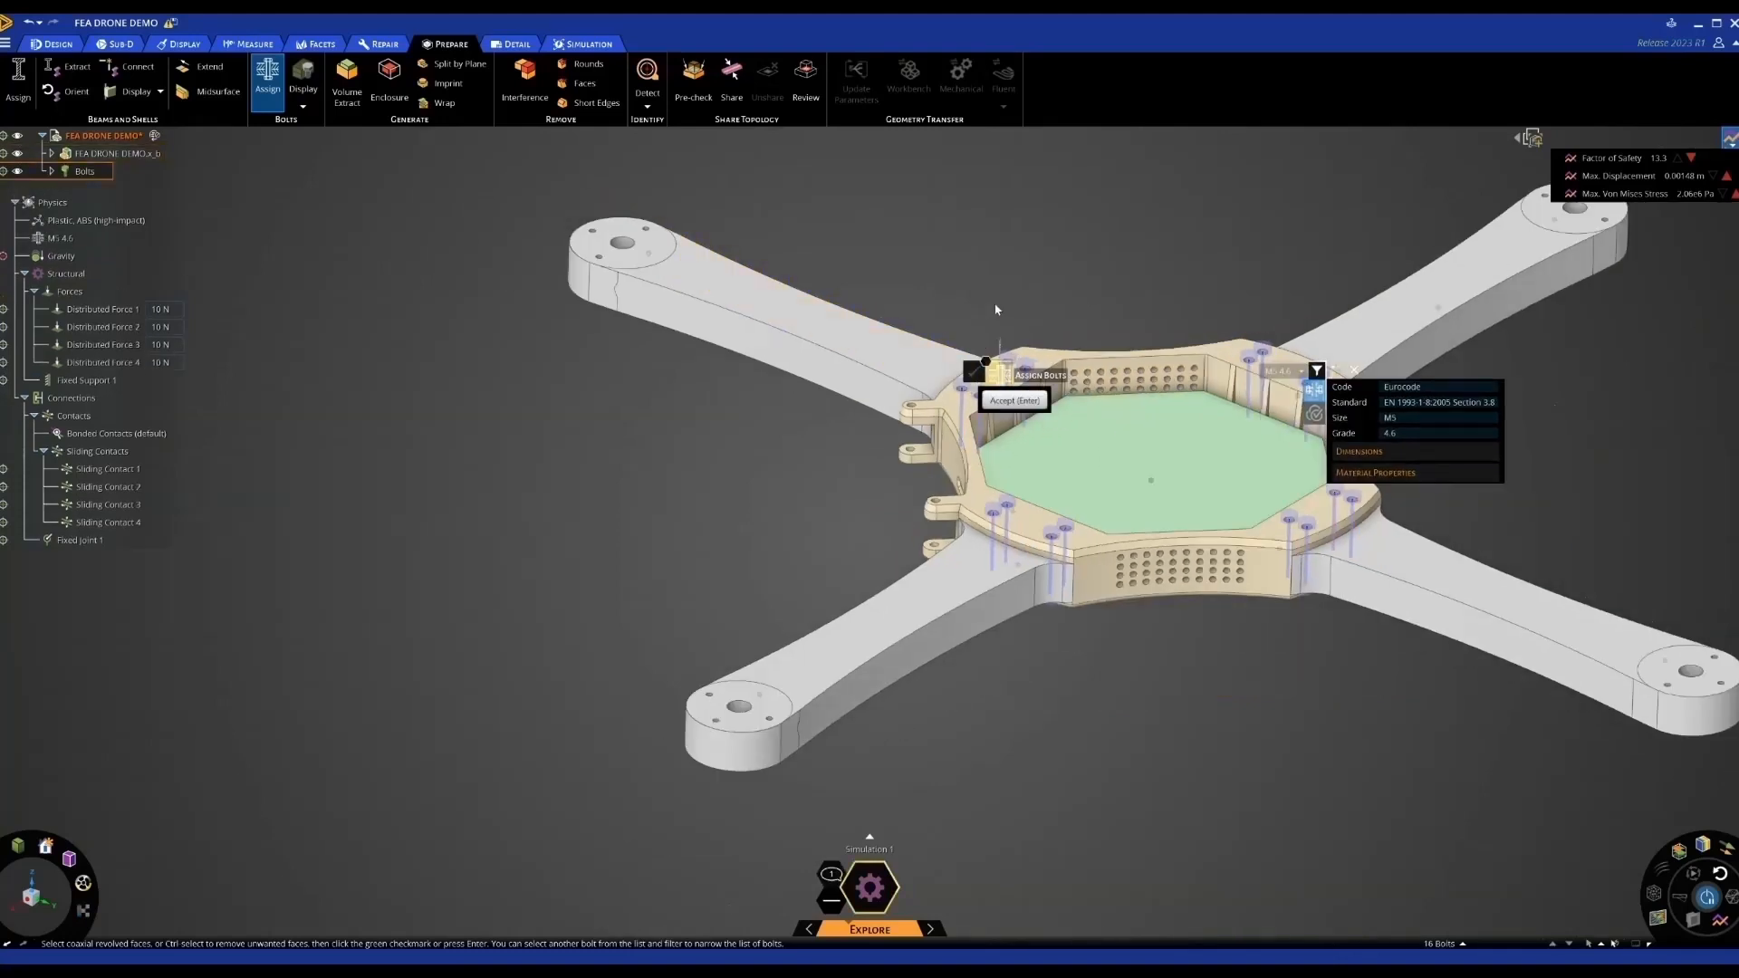
pyautogui.press('Escape')
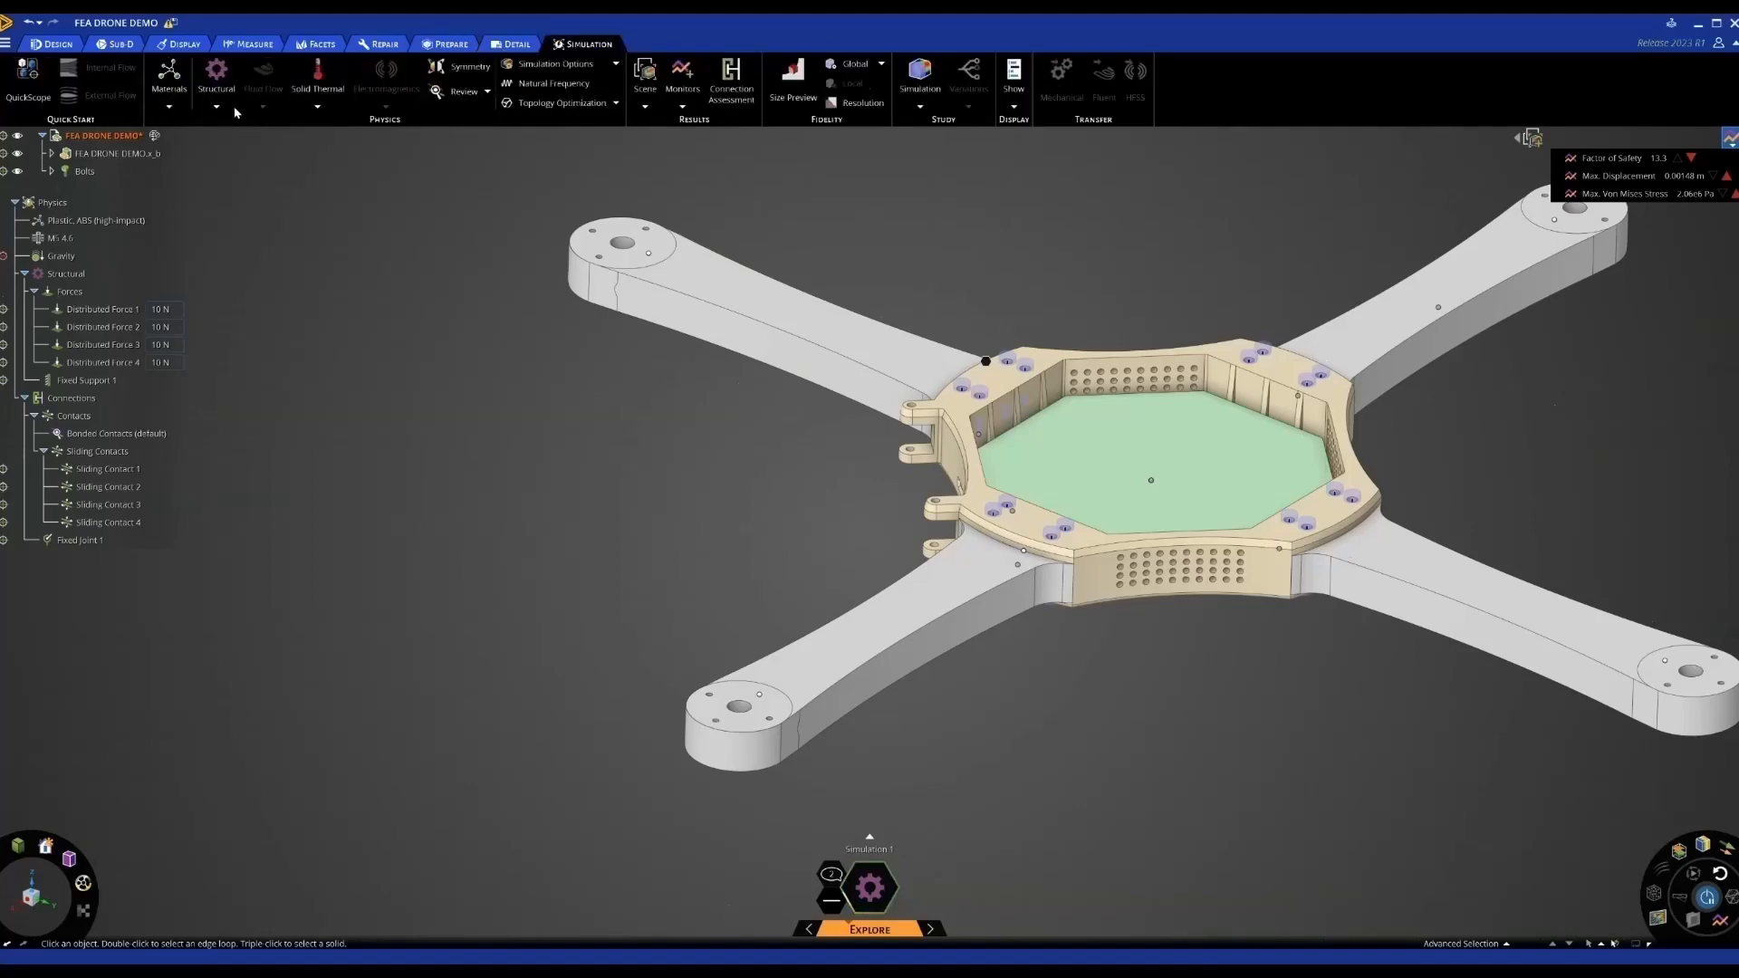
pyautogui.click(216, 106)
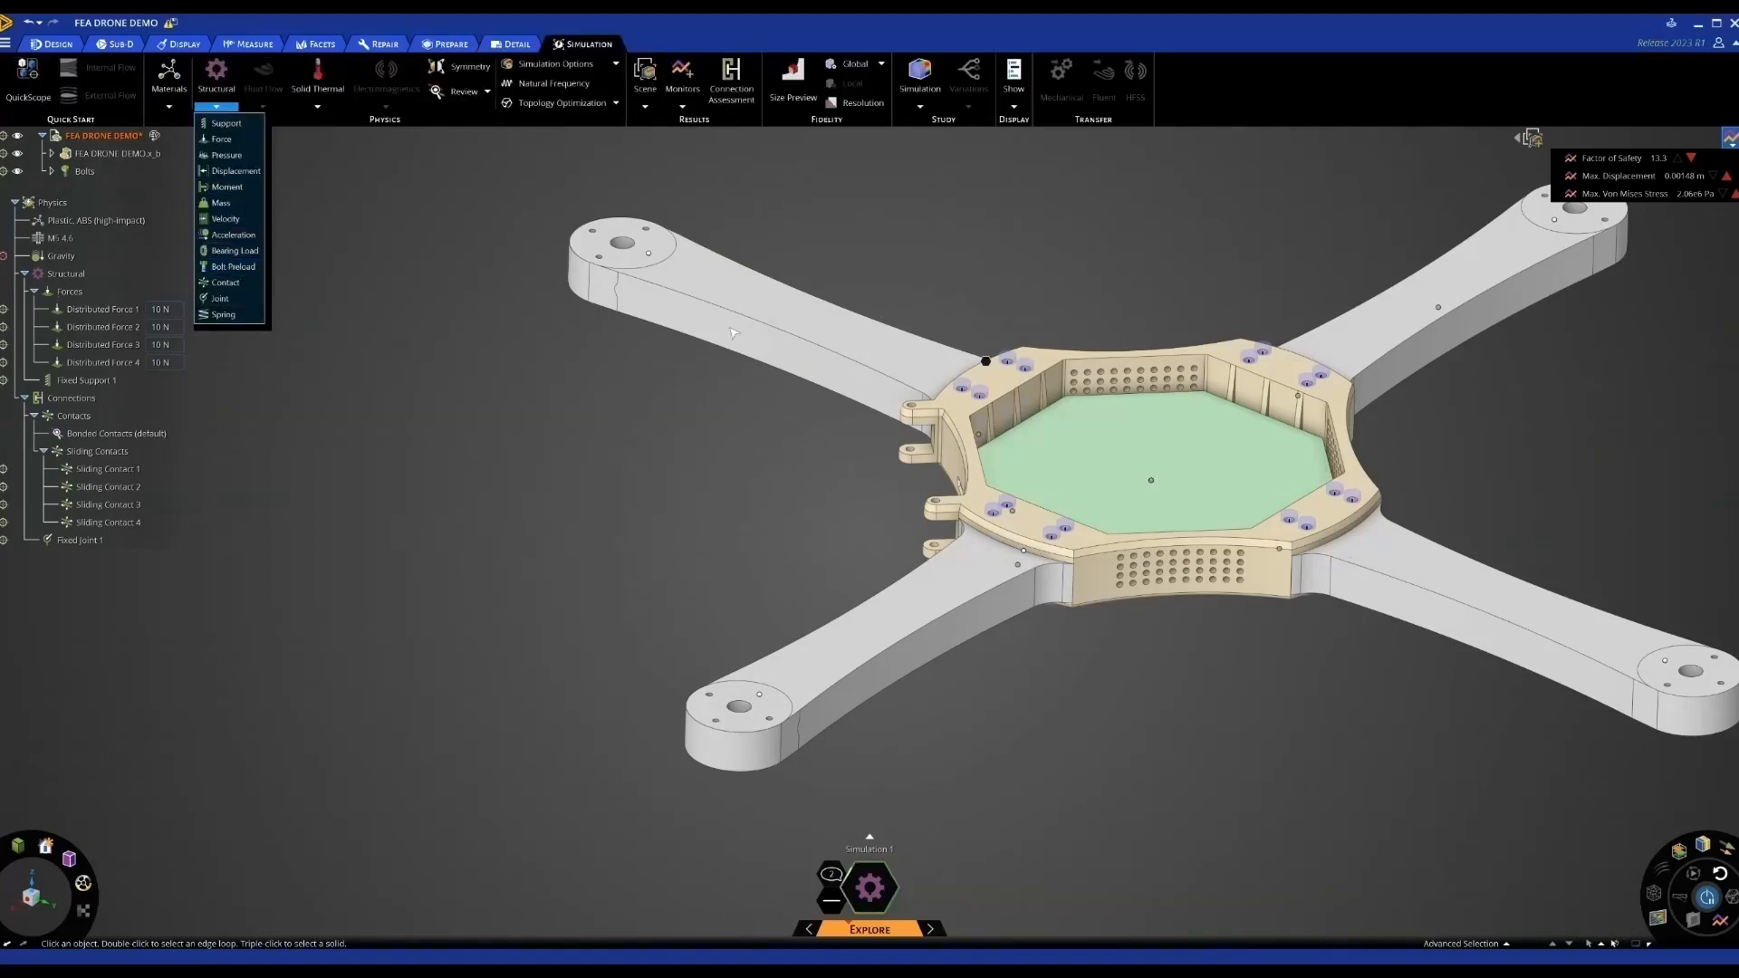
pyautogui.click(228, 265)
pyautogui.click(1266, 369)
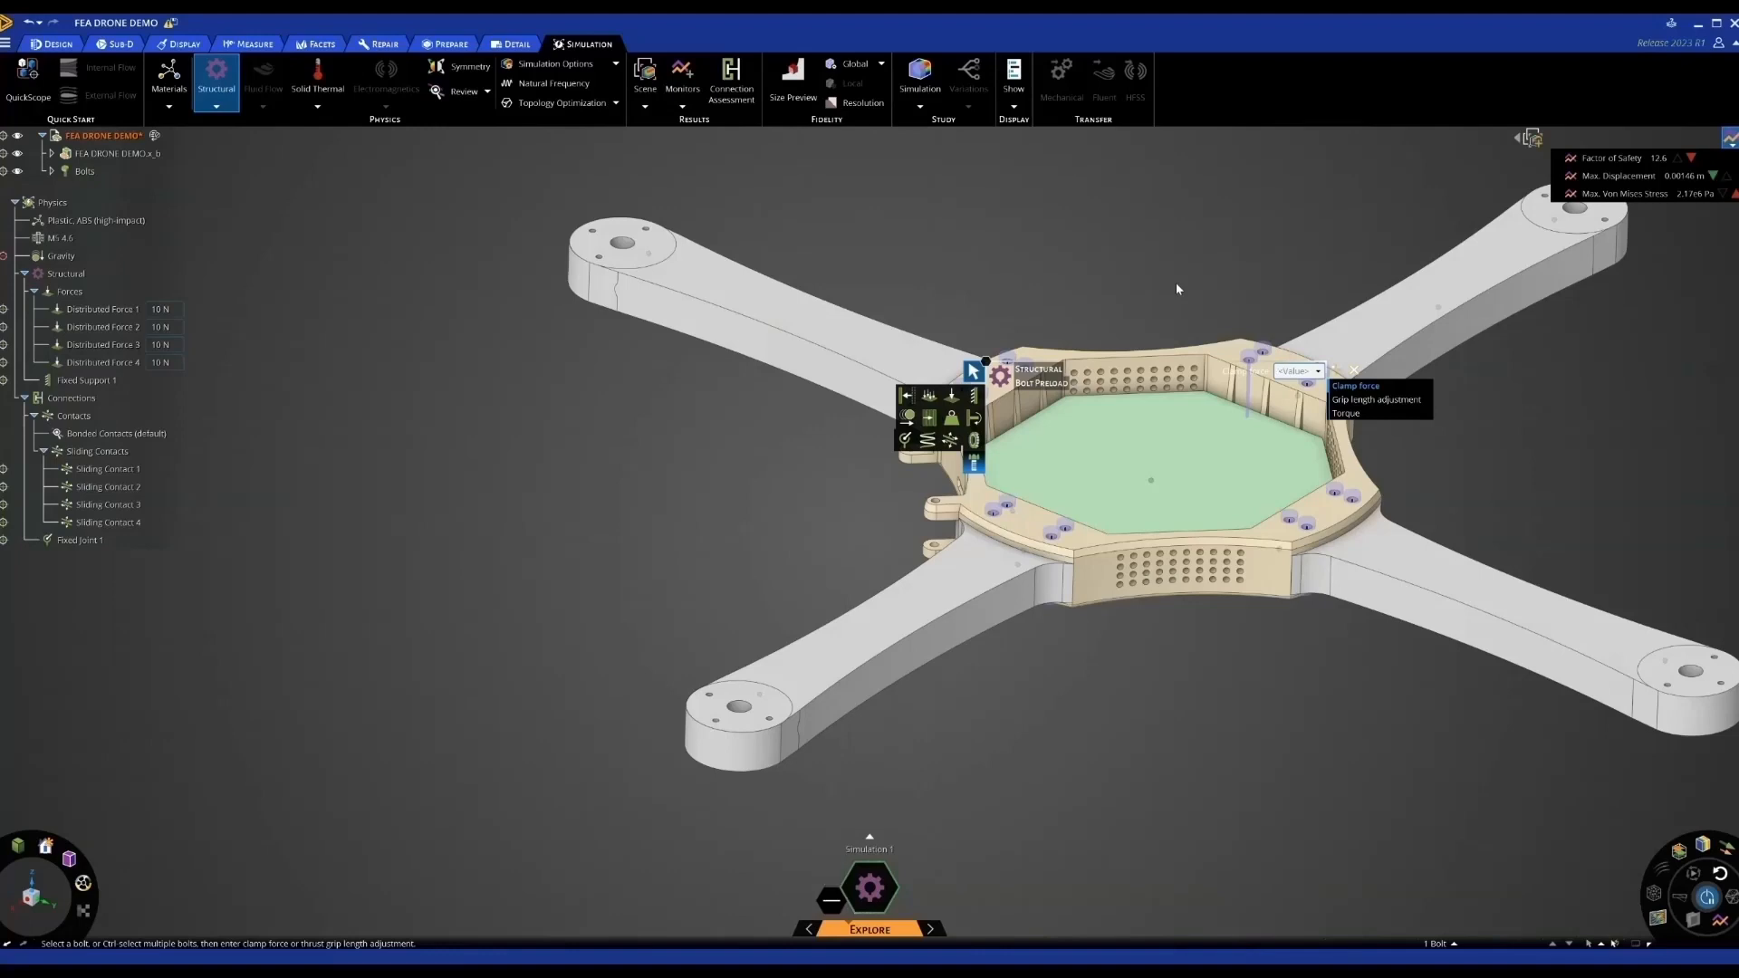
pyautogui.press('Escape')
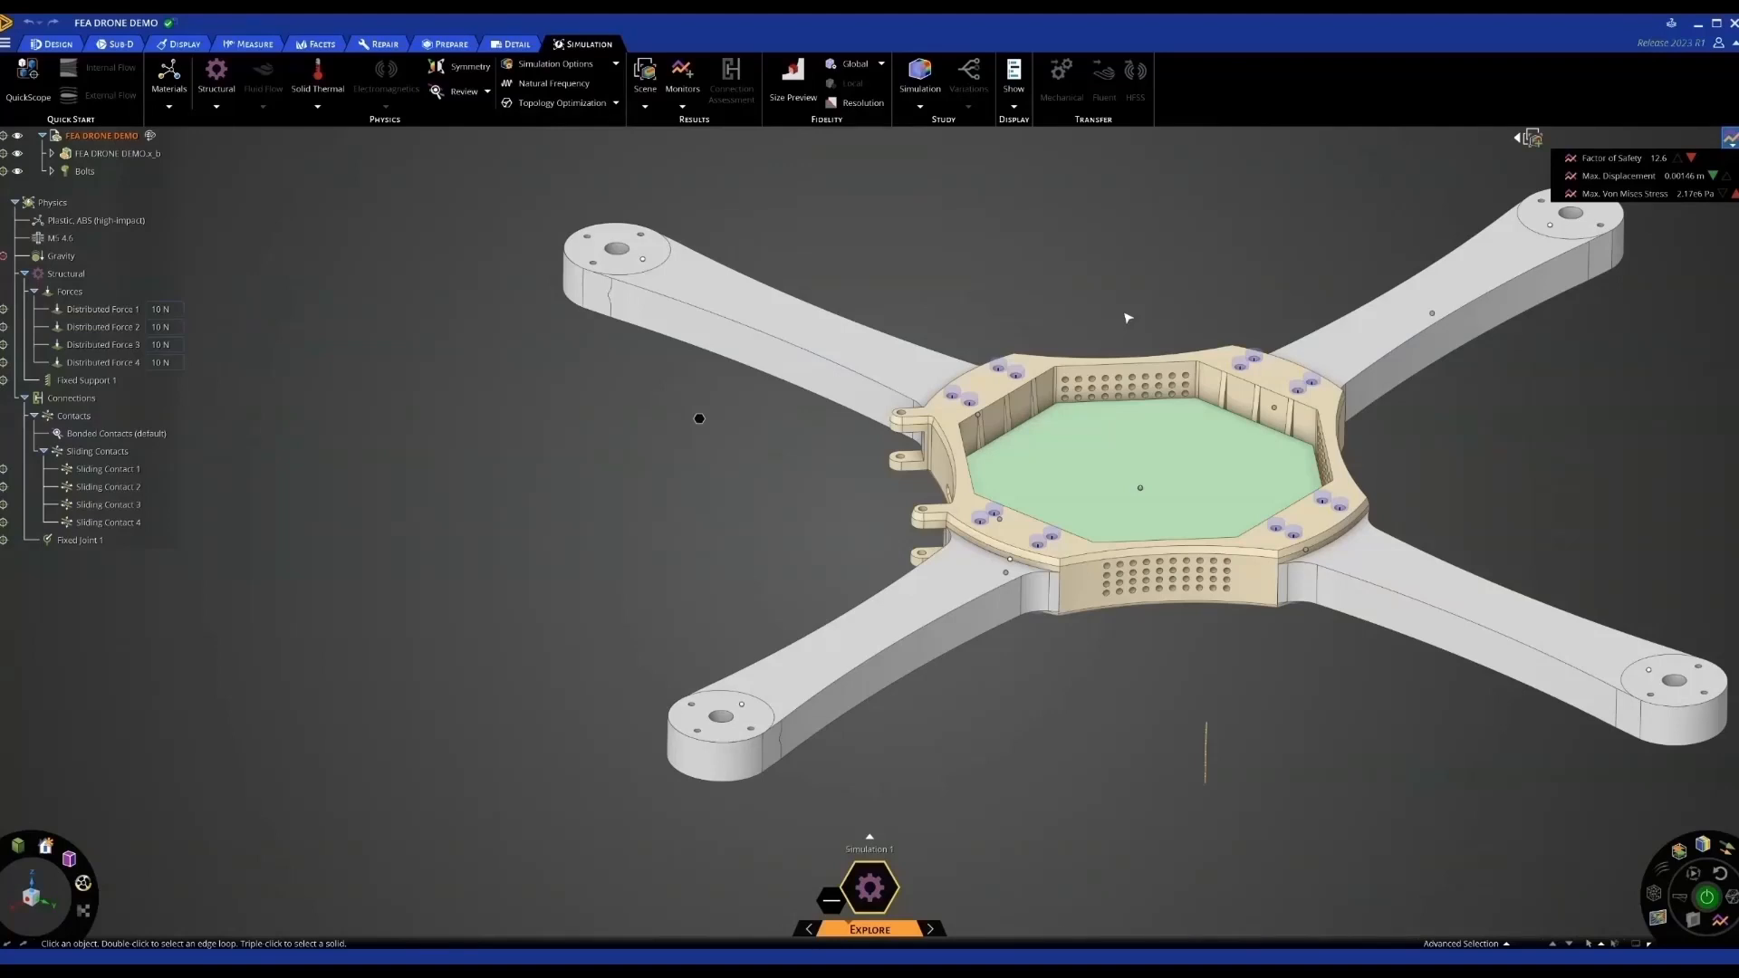
pyautogui.click(924, 602)
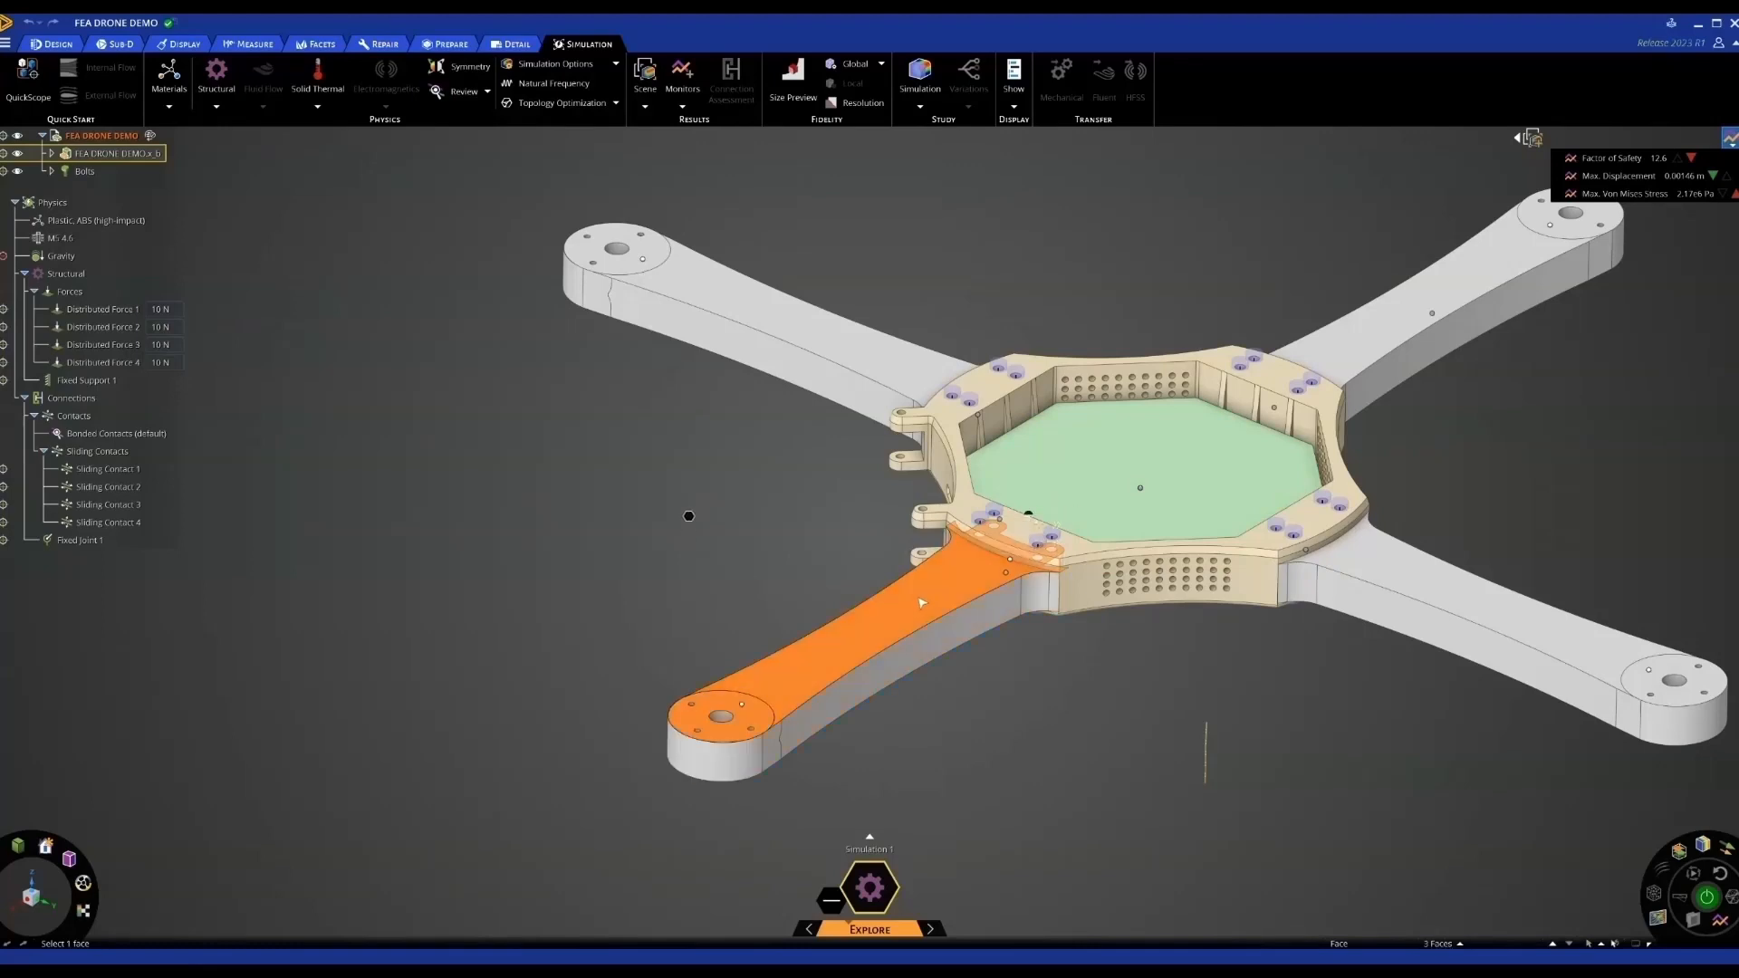
pyautogui.tripleClick(920, 598)
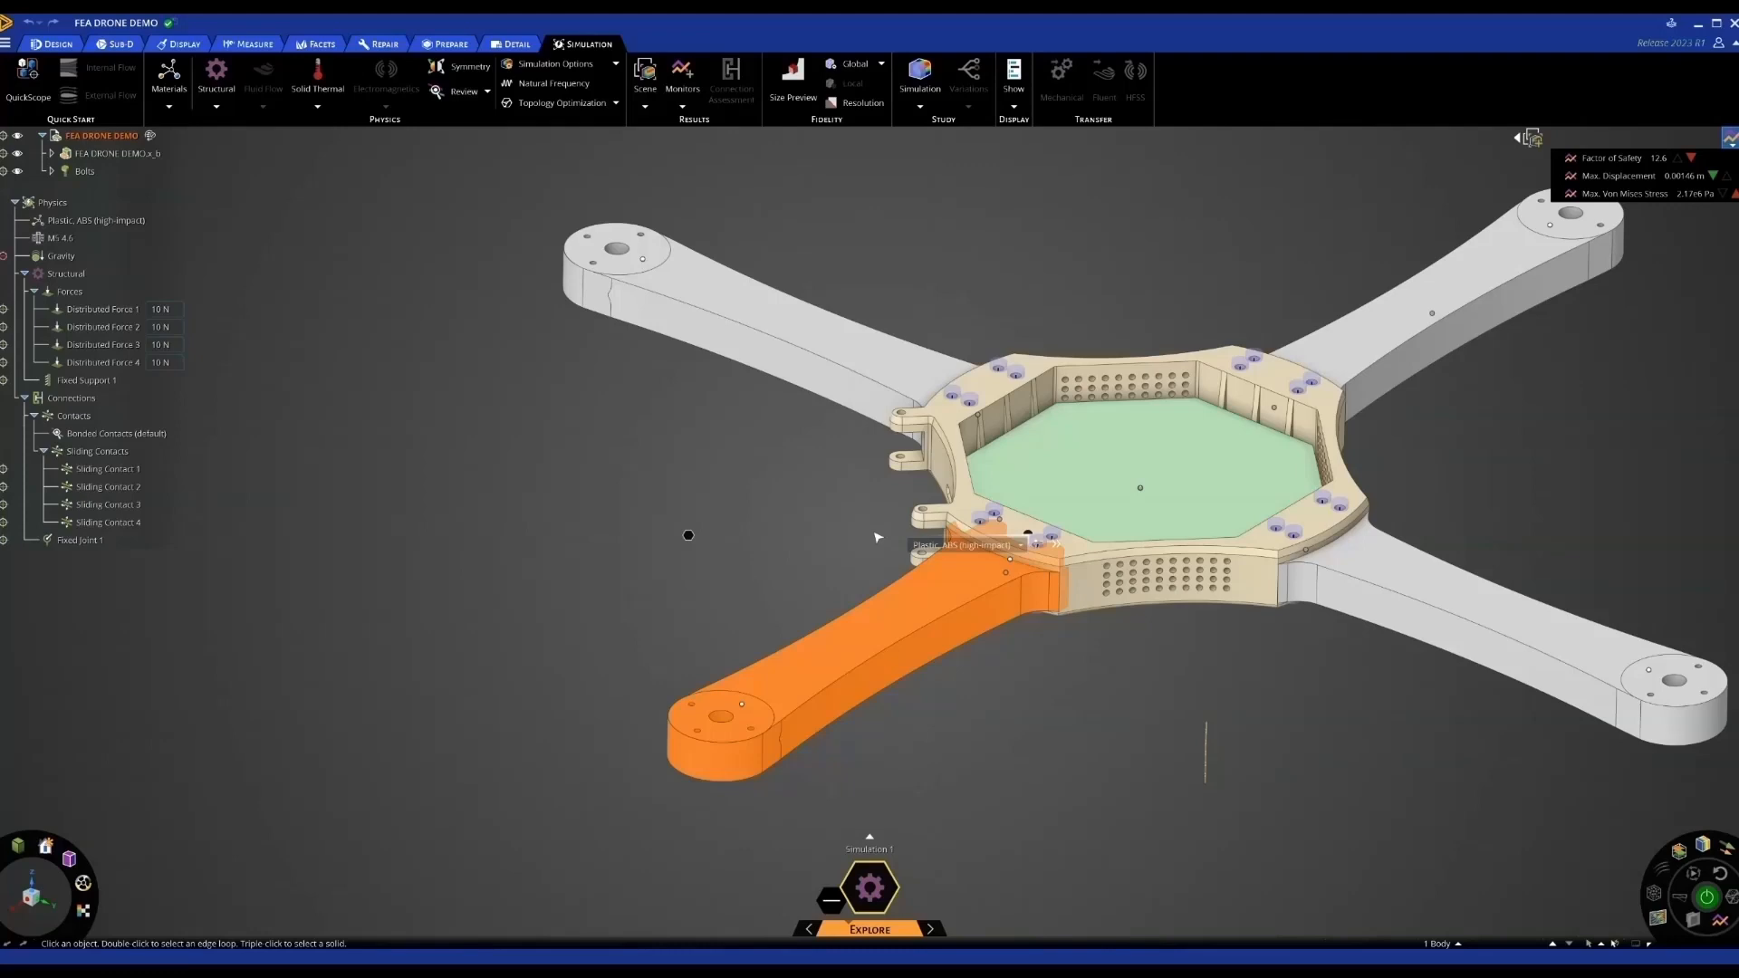
pyautogui.click(794, 494)
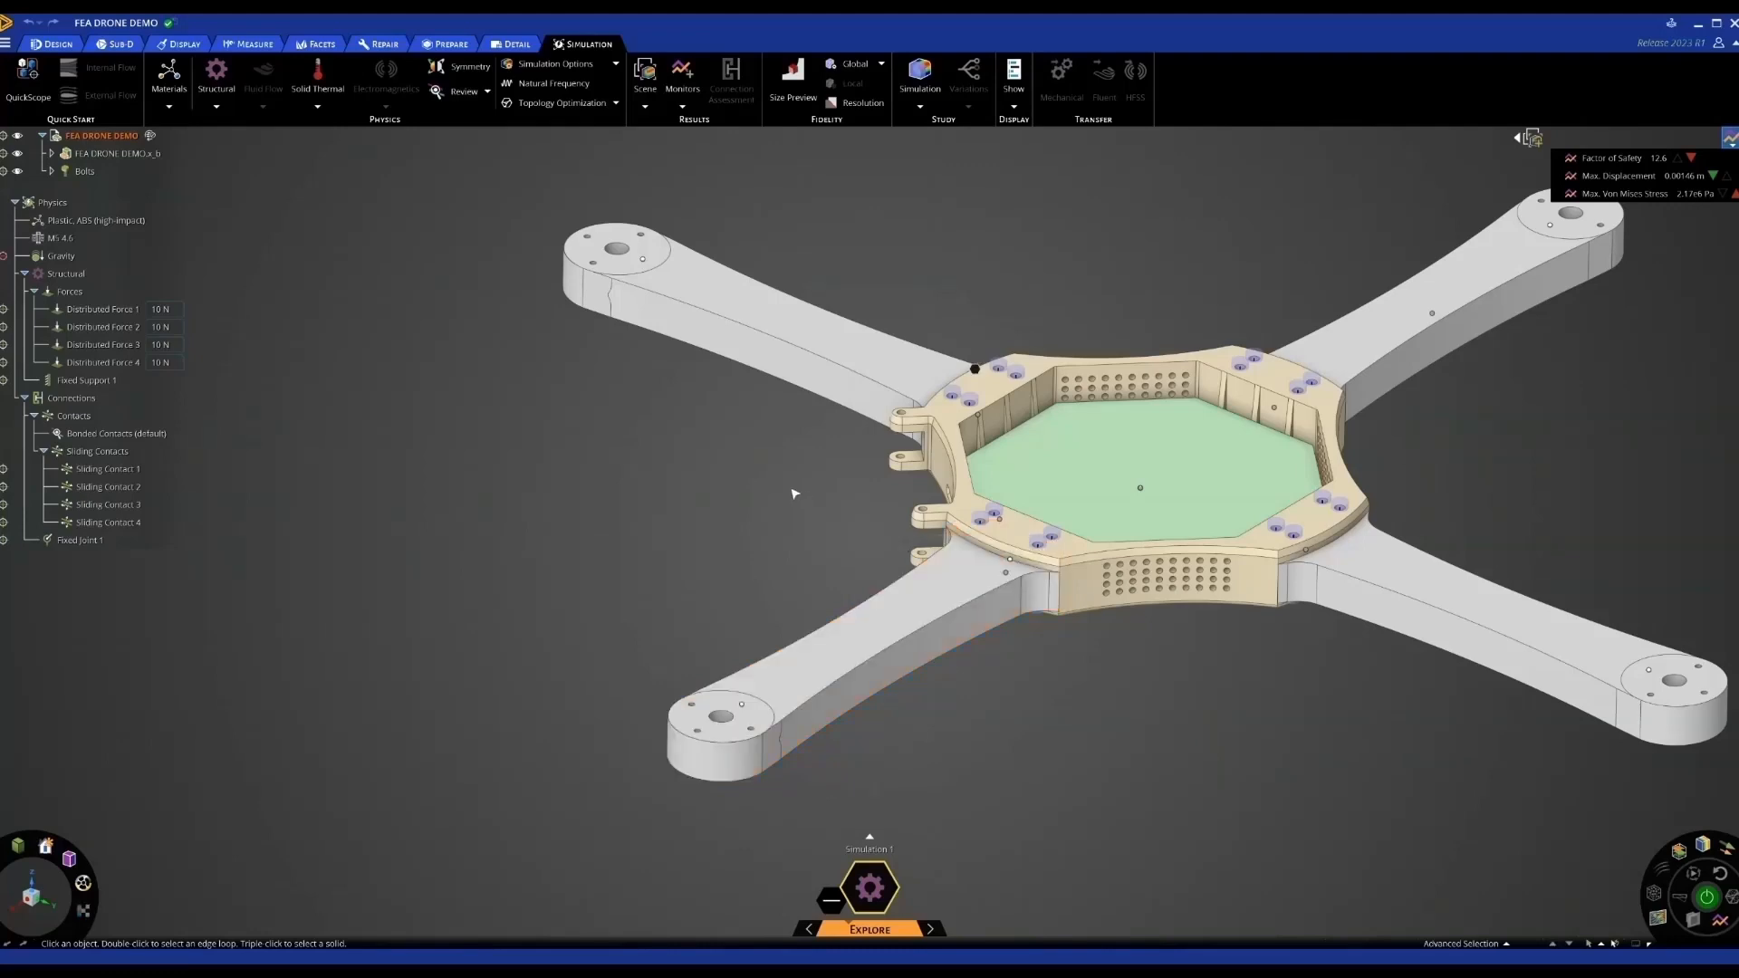
pyautogui.scroll(-3, 795, 493)
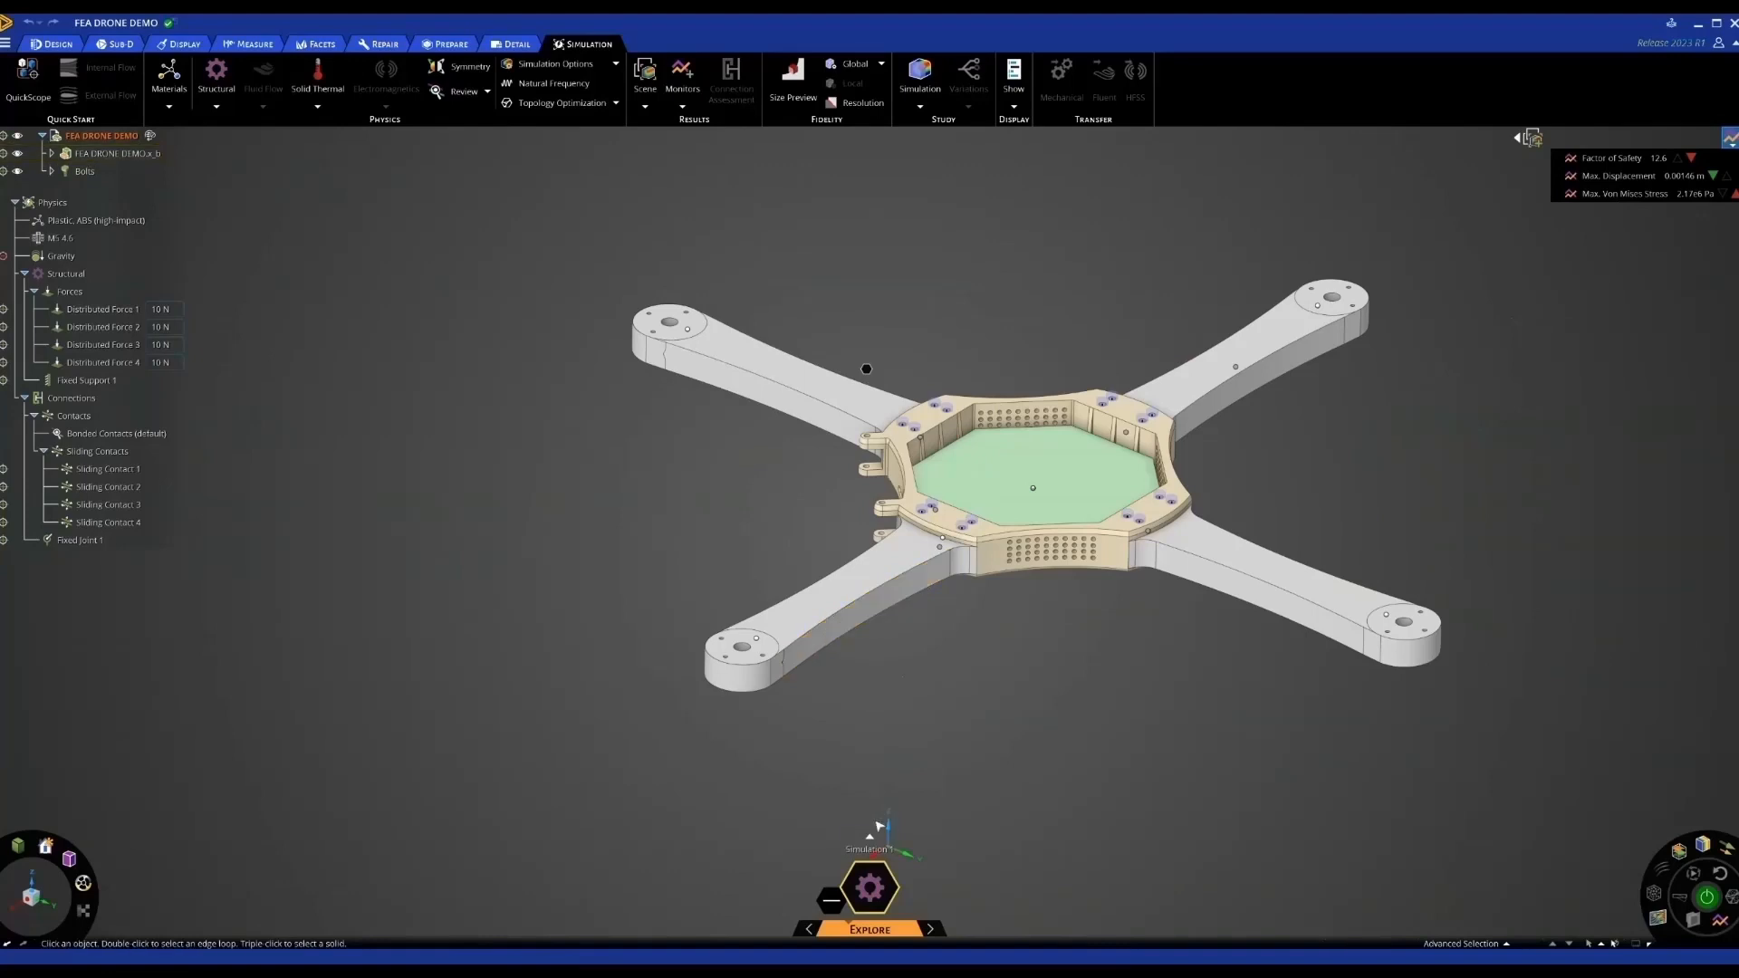
# Create a new Simulation 2 from Simulation 1's options and select the FEA DRONE DEMO root
pyautogui.click(871, 837)
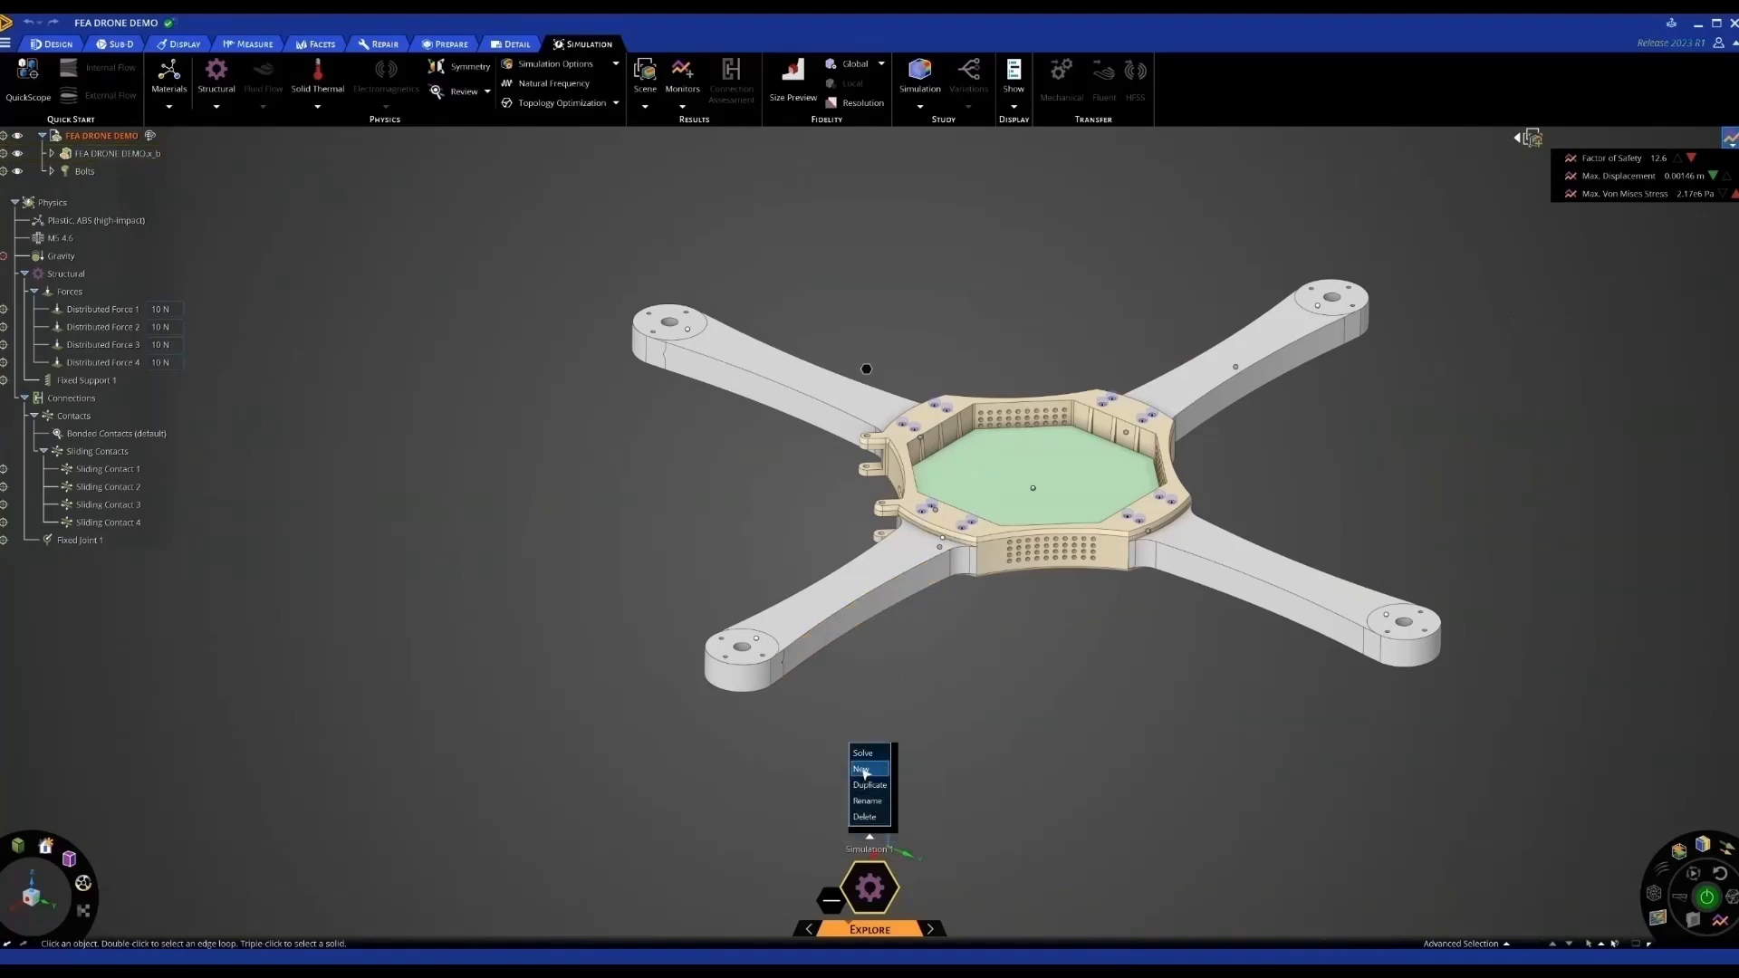
pyautogui.click(863, 770)
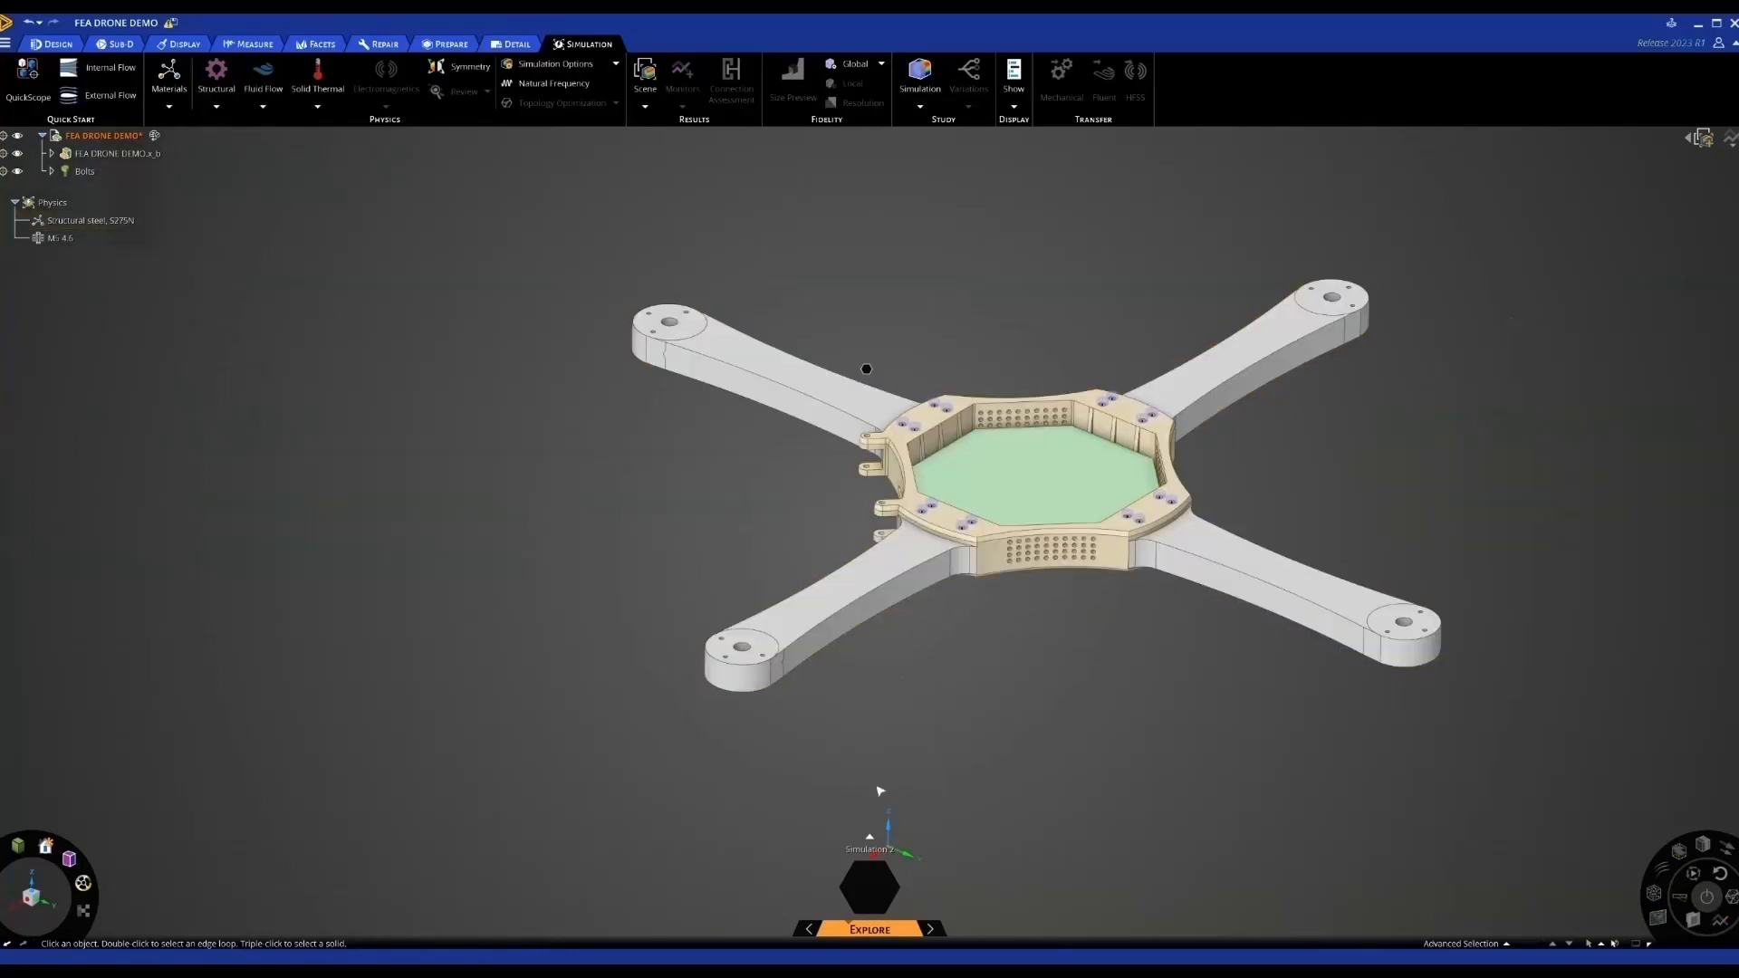
pyautogui.click(869, 836)
pyautogui.click(39, 138)
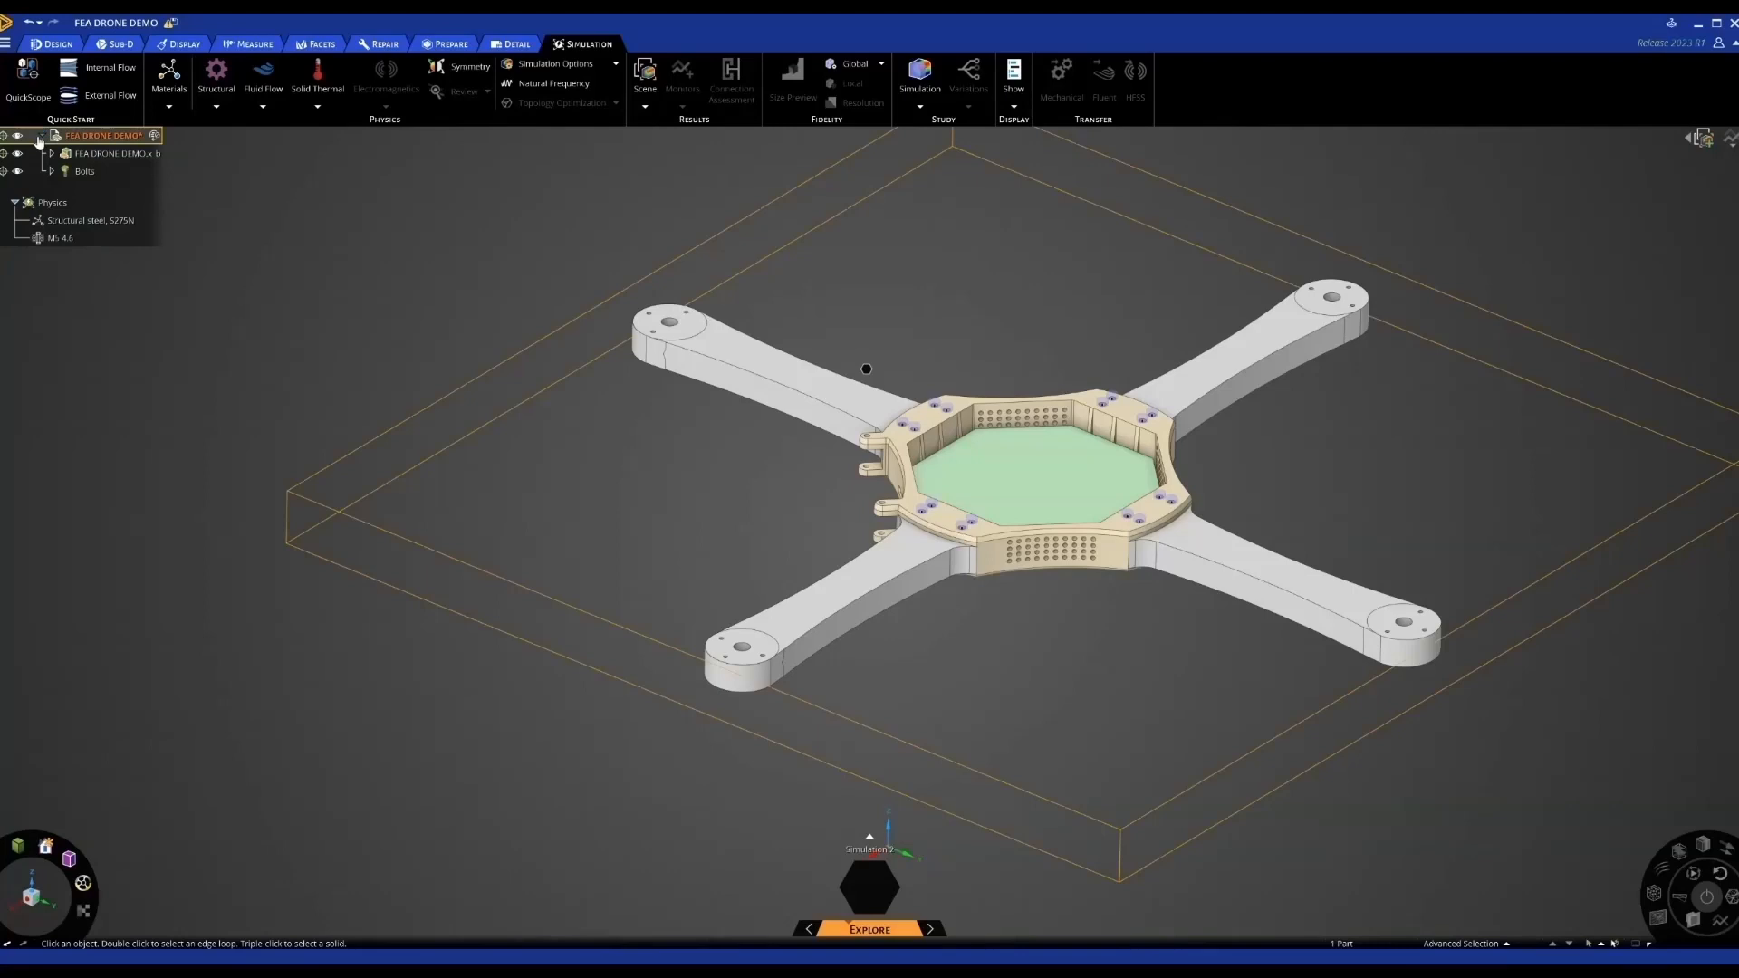
# Scope Simulation 2 to include only the lower-left arm and hide all other parts
pyautogui.click(28, 86)
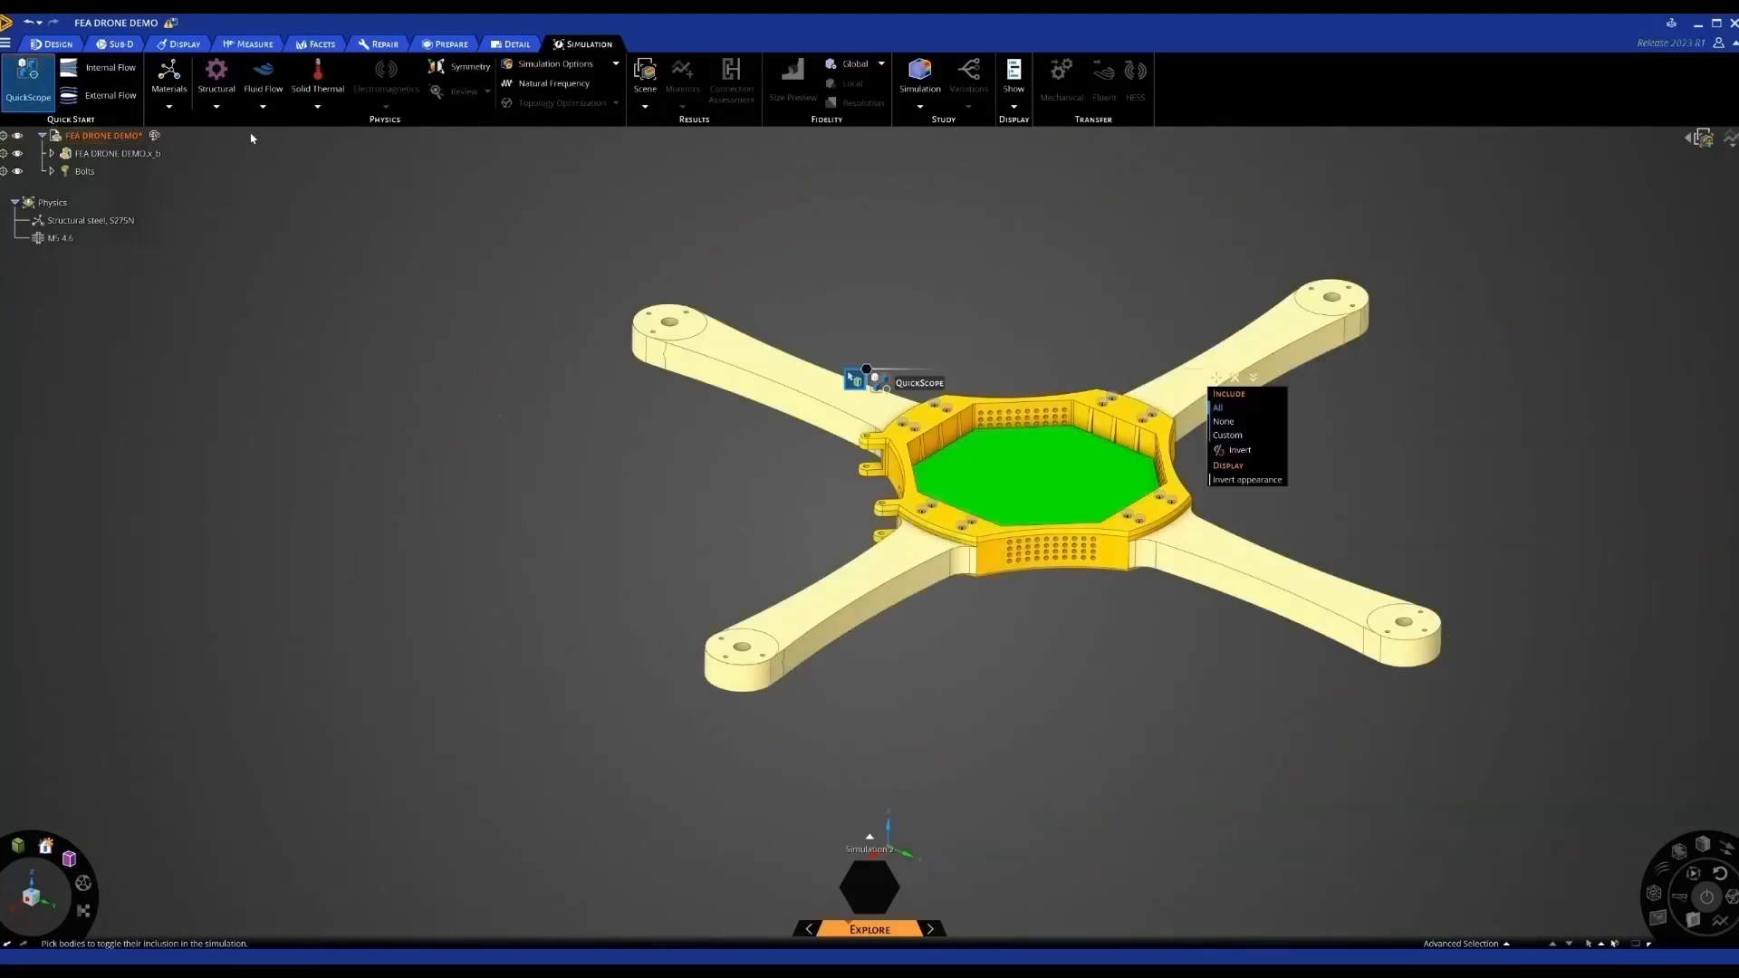
pyautogui.click(1225, 421)
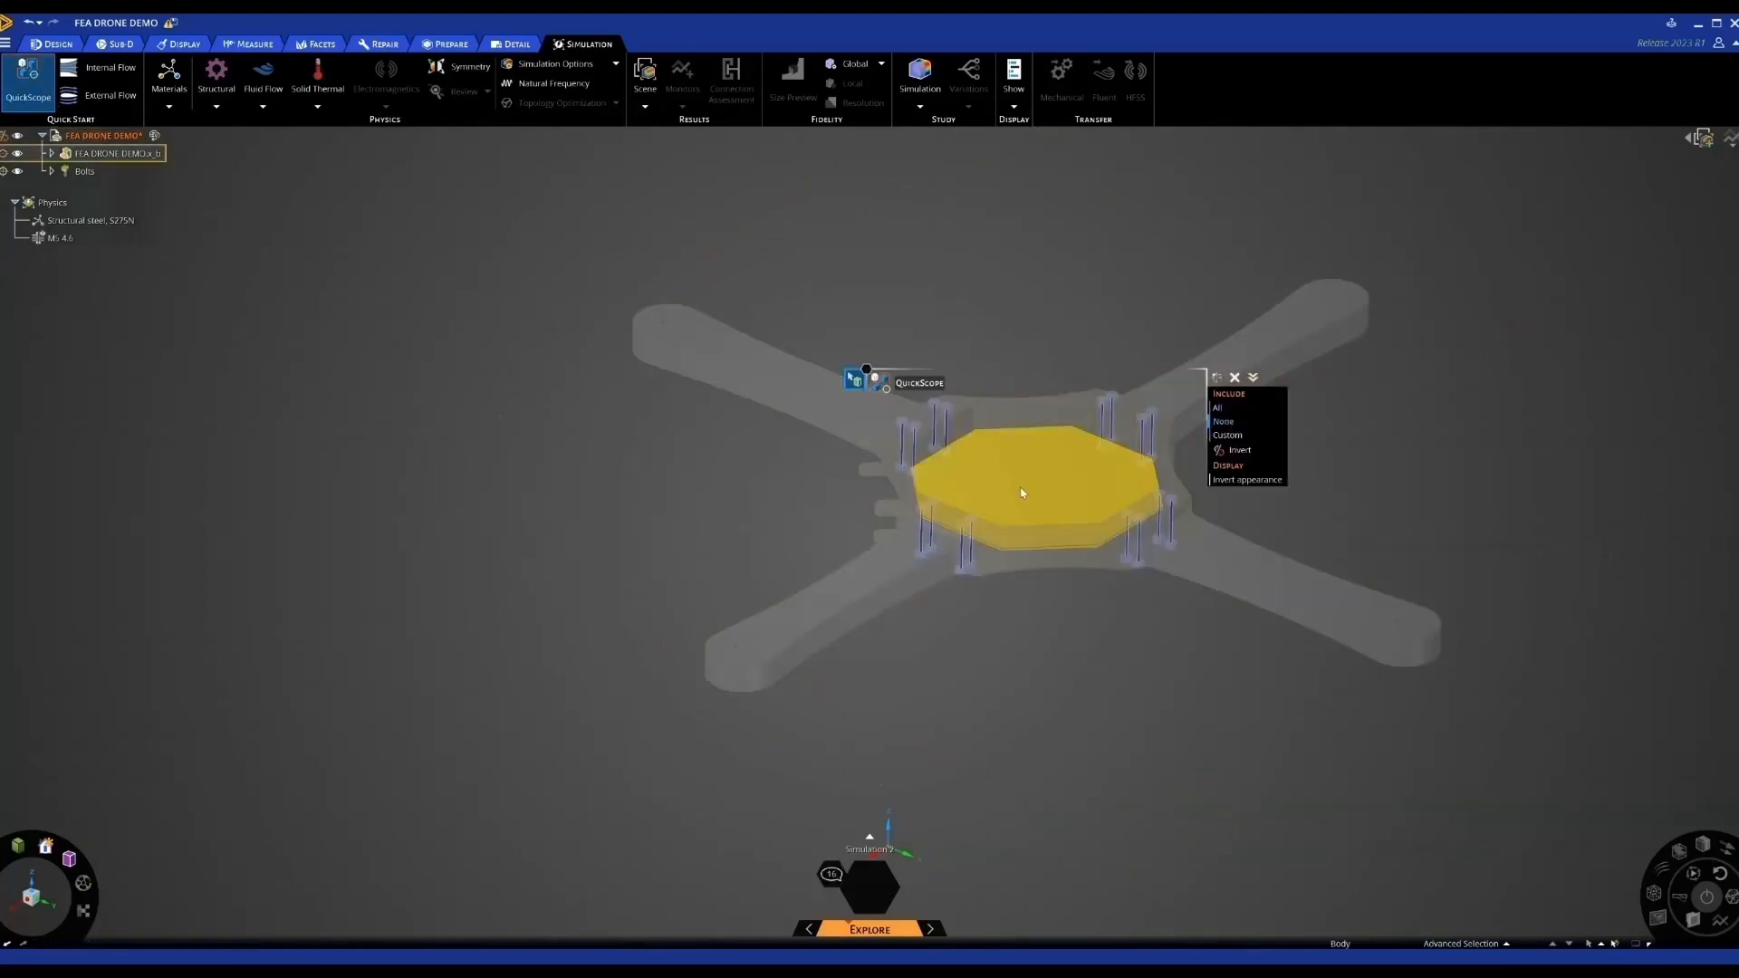
pyautogui.click(846, 589)
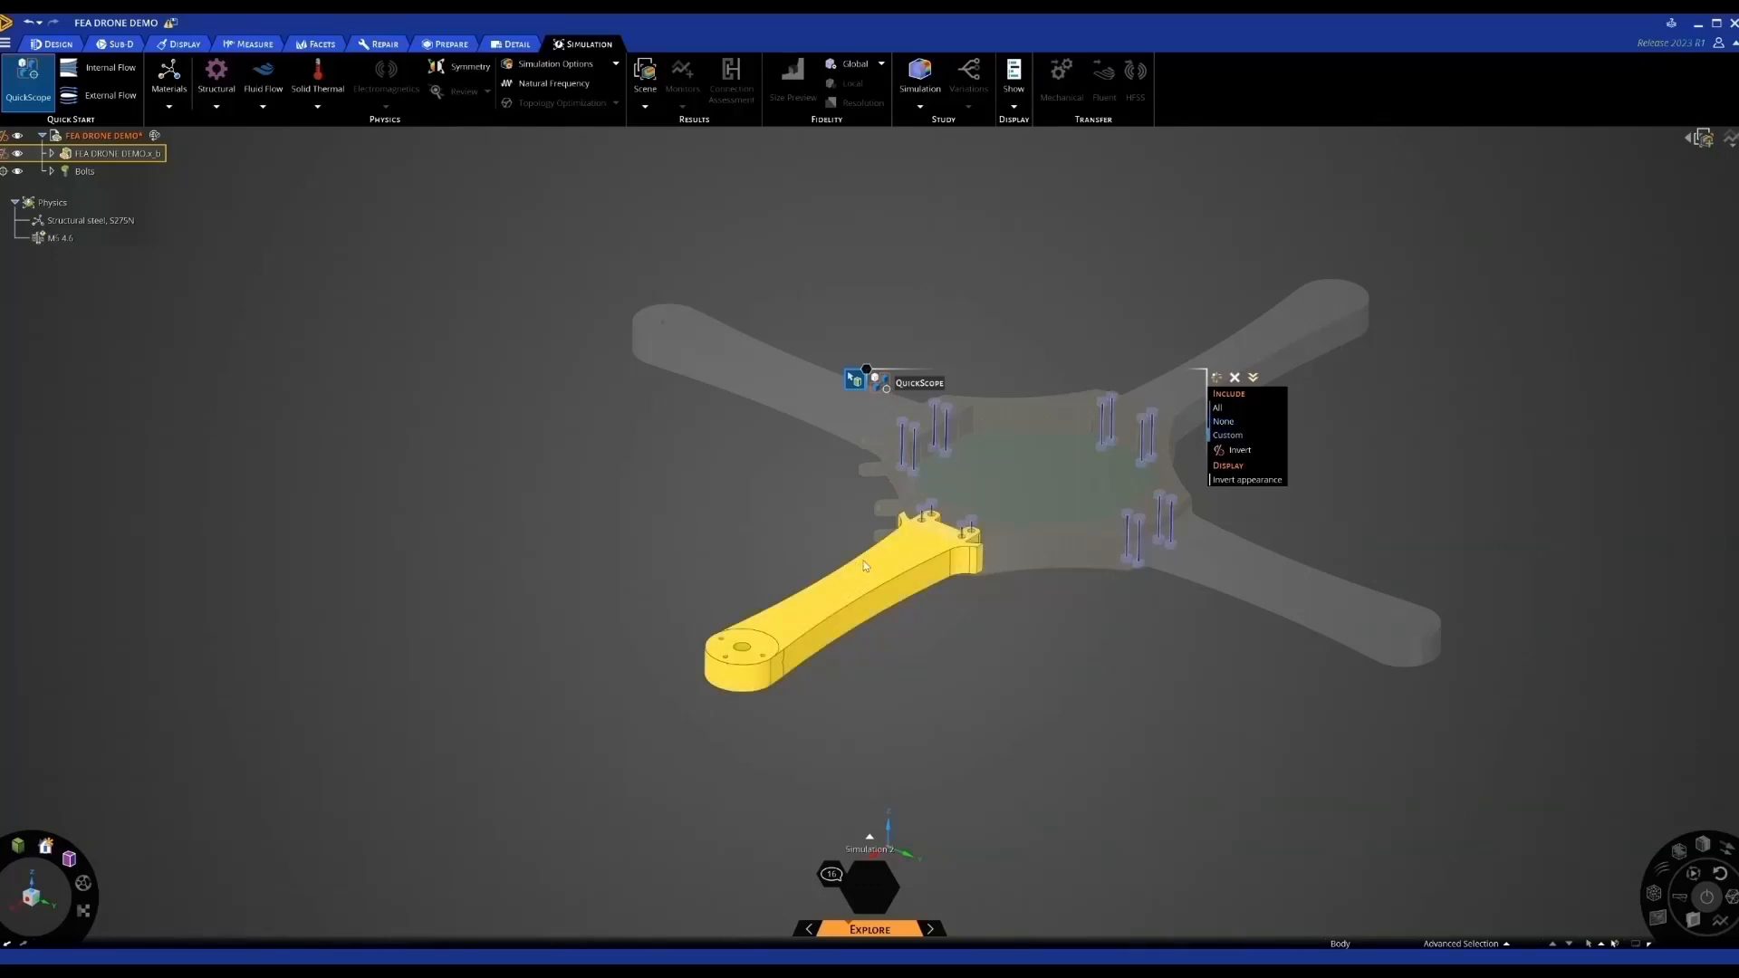
pyautogui.click(1232, 379)
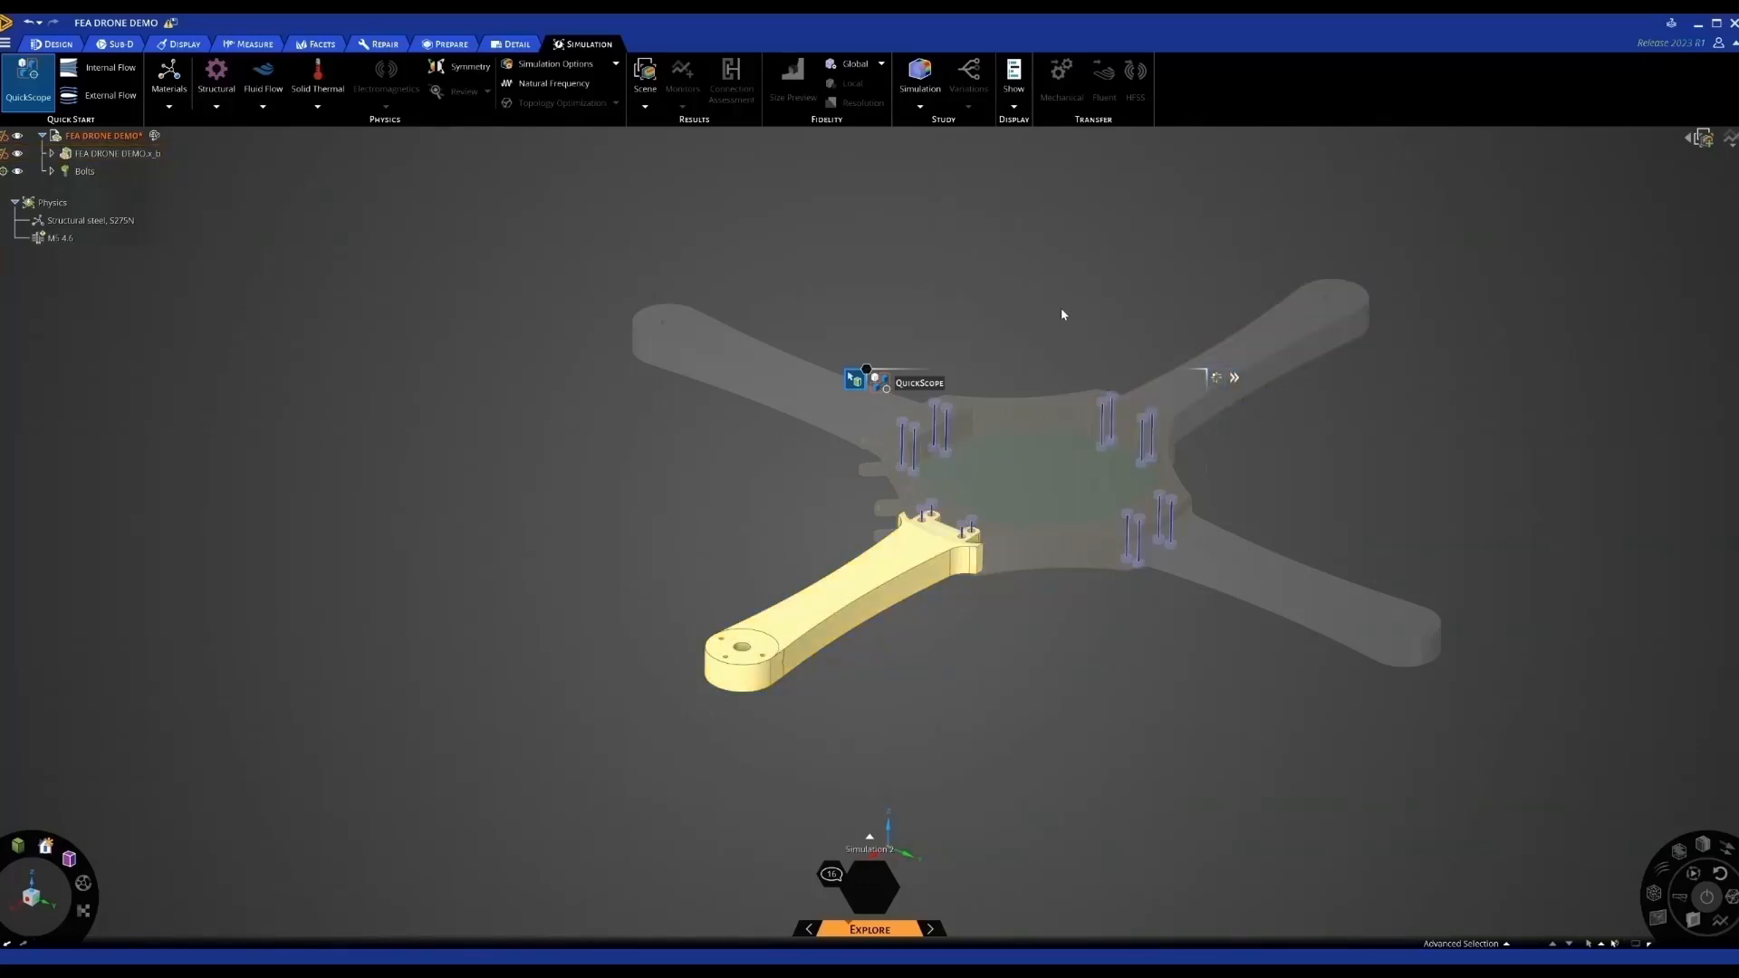
pyautogui.click(855, 379)
pyautogui.rightClick(863, 578)
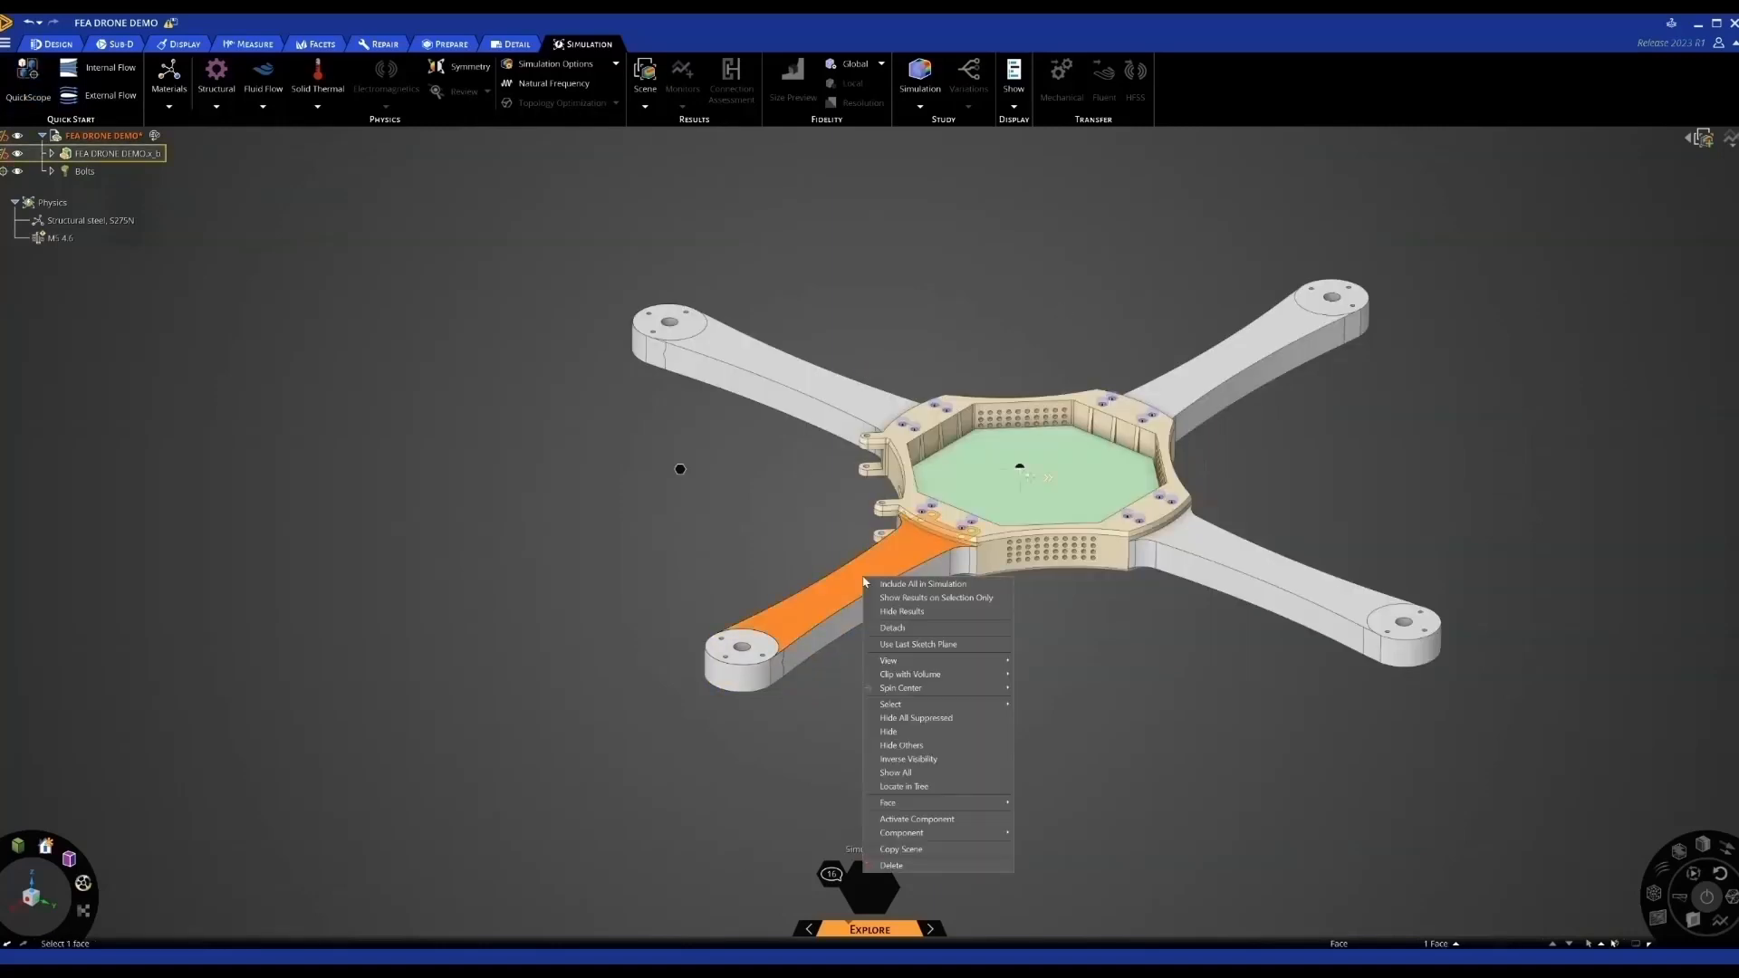
pyautogui.click(901, 745)
# Change the arm's material from Structural steel, S275N to Plastic, ABS (high-impact)
pyautogui.click(946, 686)
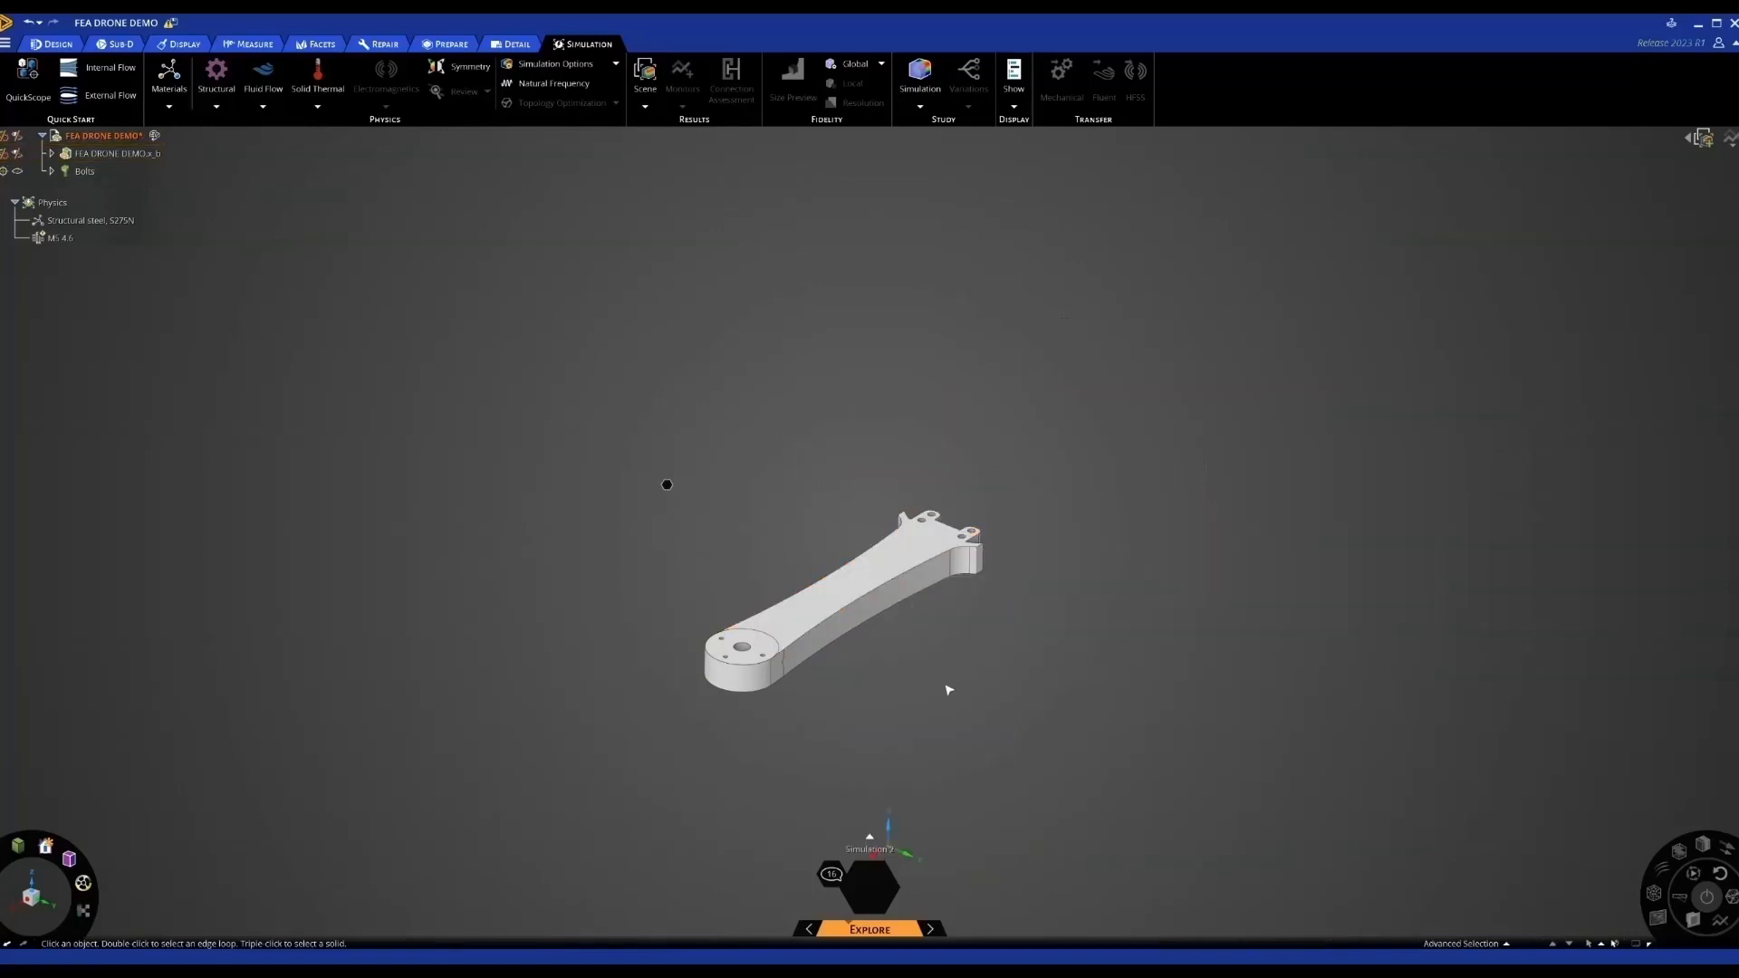
pyautogui.keyDown('shift'); pyautogui.moveTo(939, 680); pyautogui.dragTo(968, 594, button='middle'); pyautogui.keyUp('shift')
pyautogui.scroll(3, 971, 597)
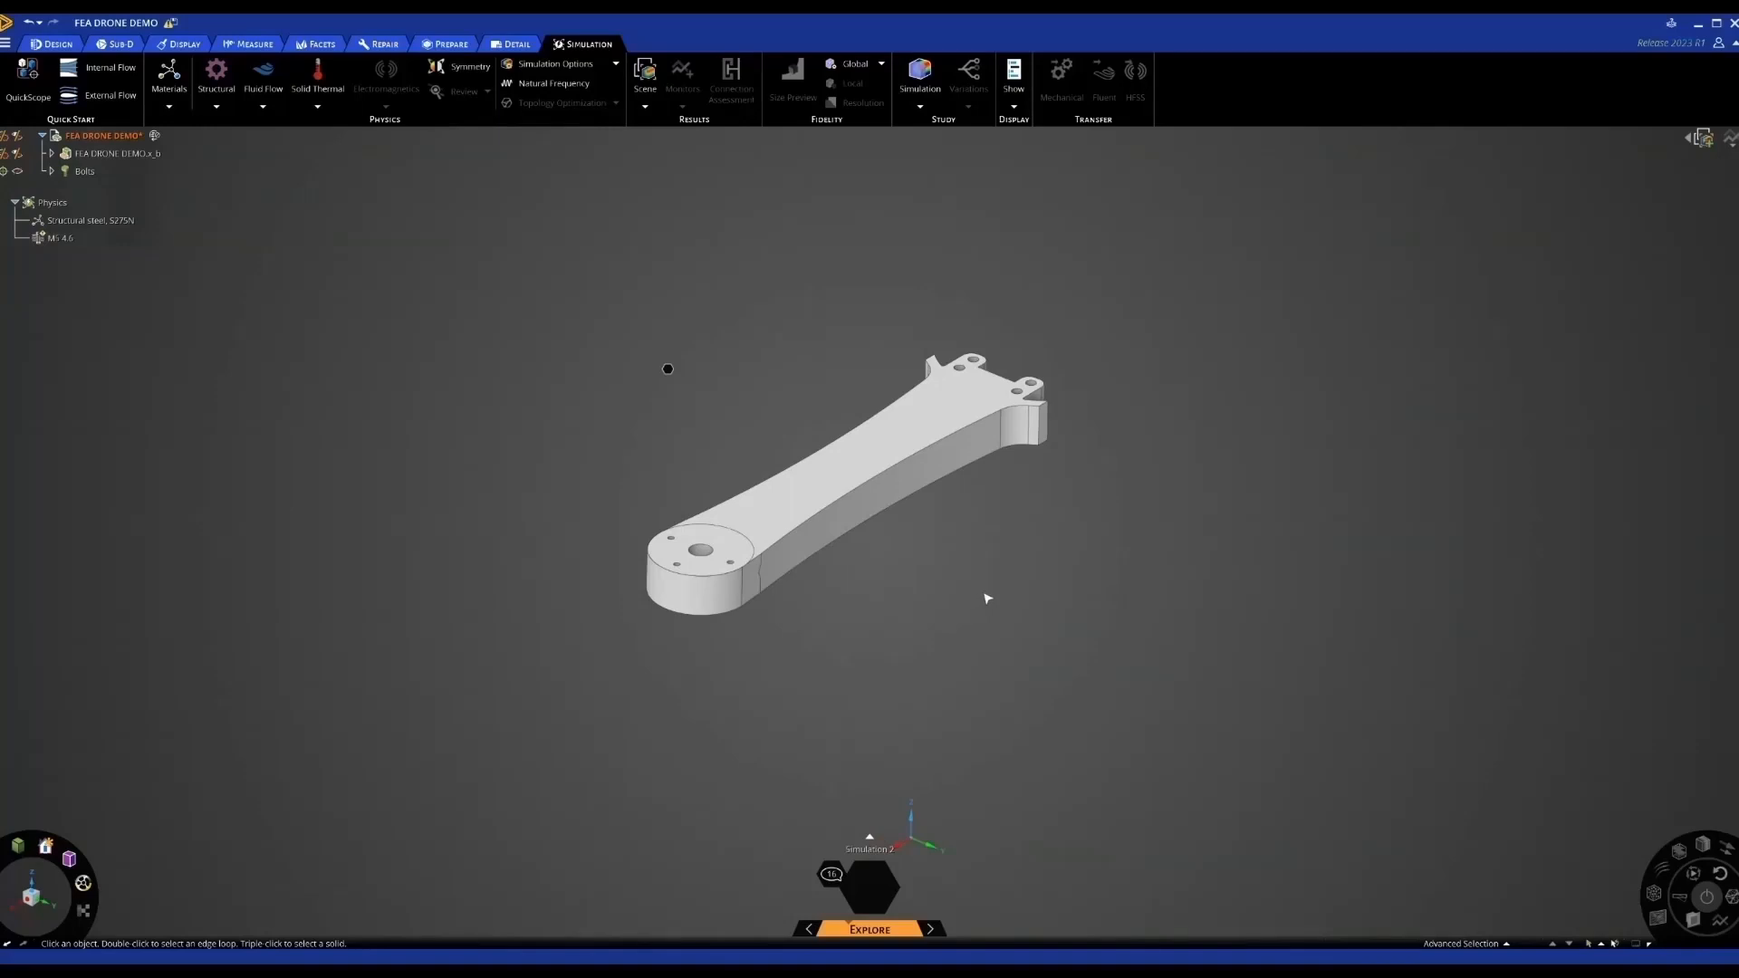
pyautogui.click(103, 222)
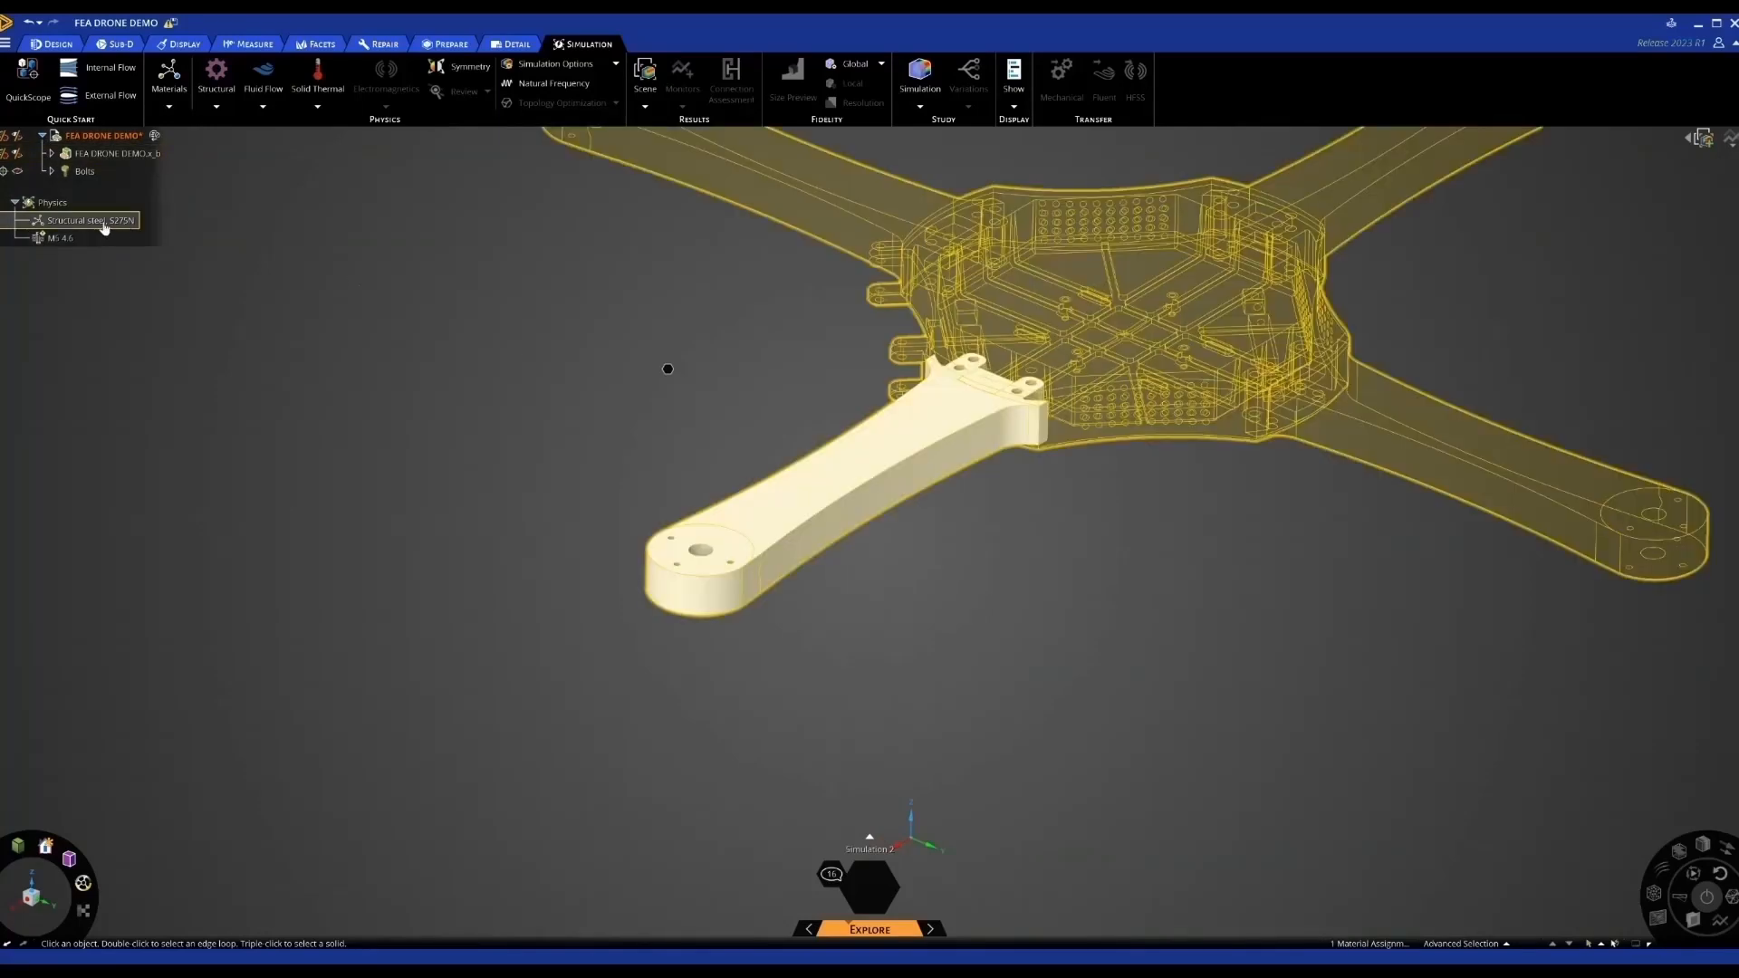
pyautogui.click(295, 272)
pyautogui.click(125, 225)
pyautogui.doubleClick(105, 225)
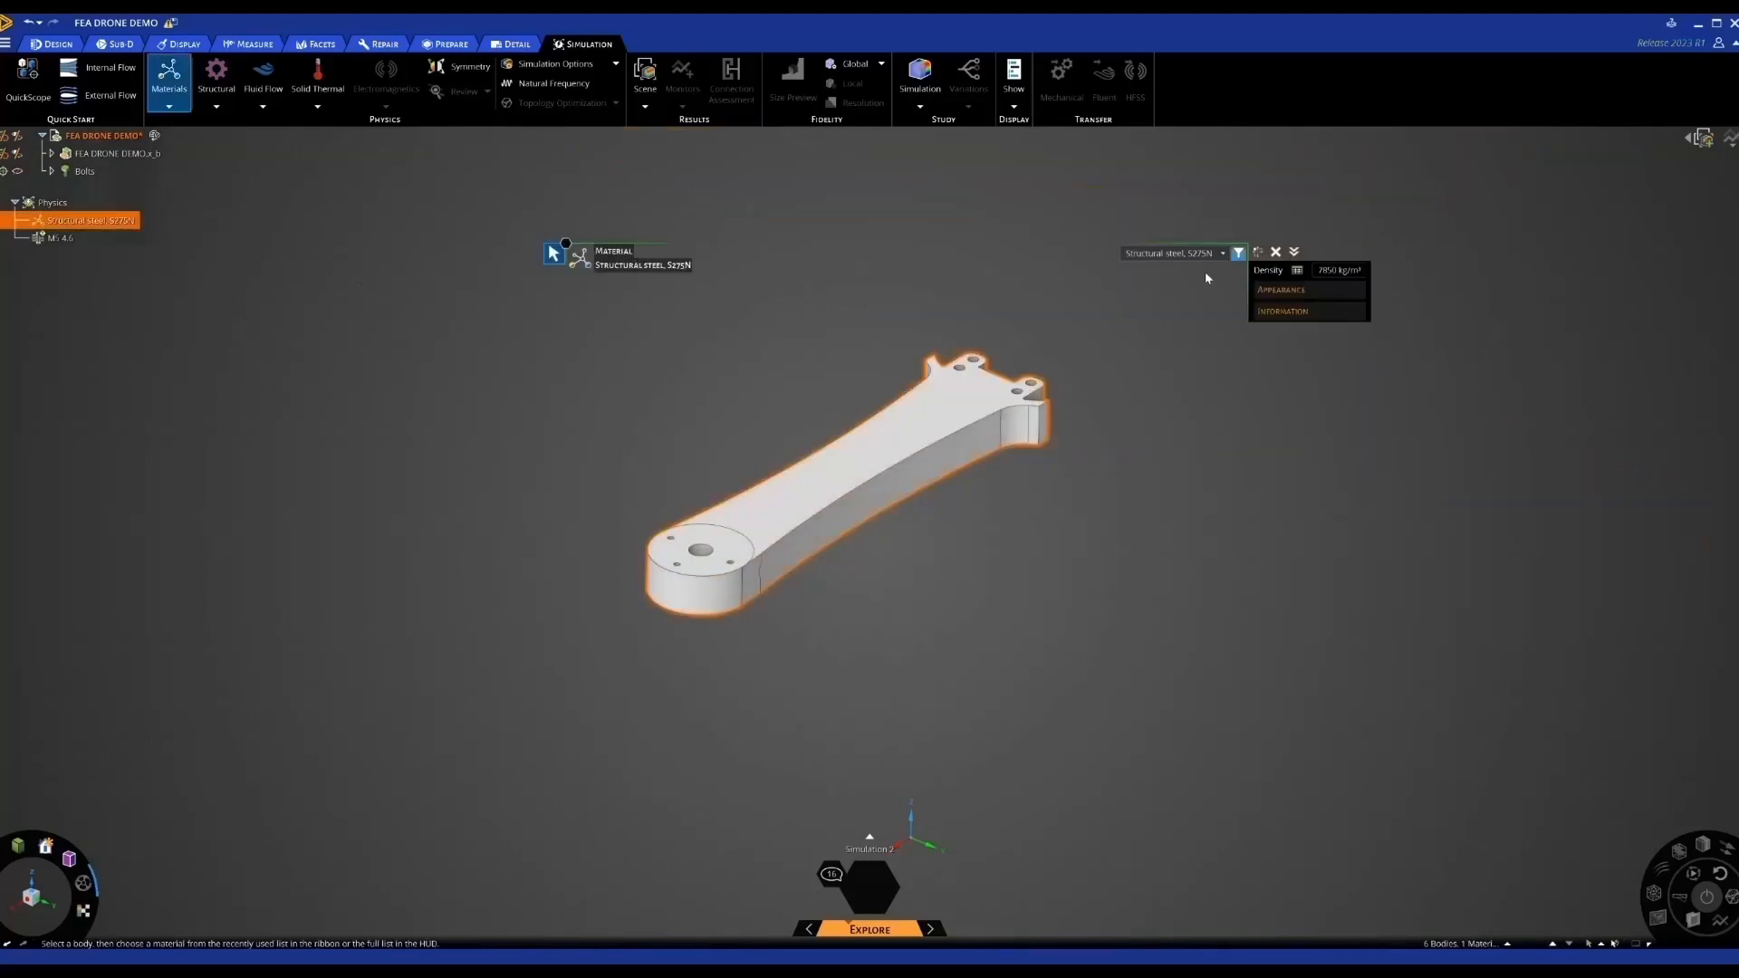
pyautogui.click(1186, 254)
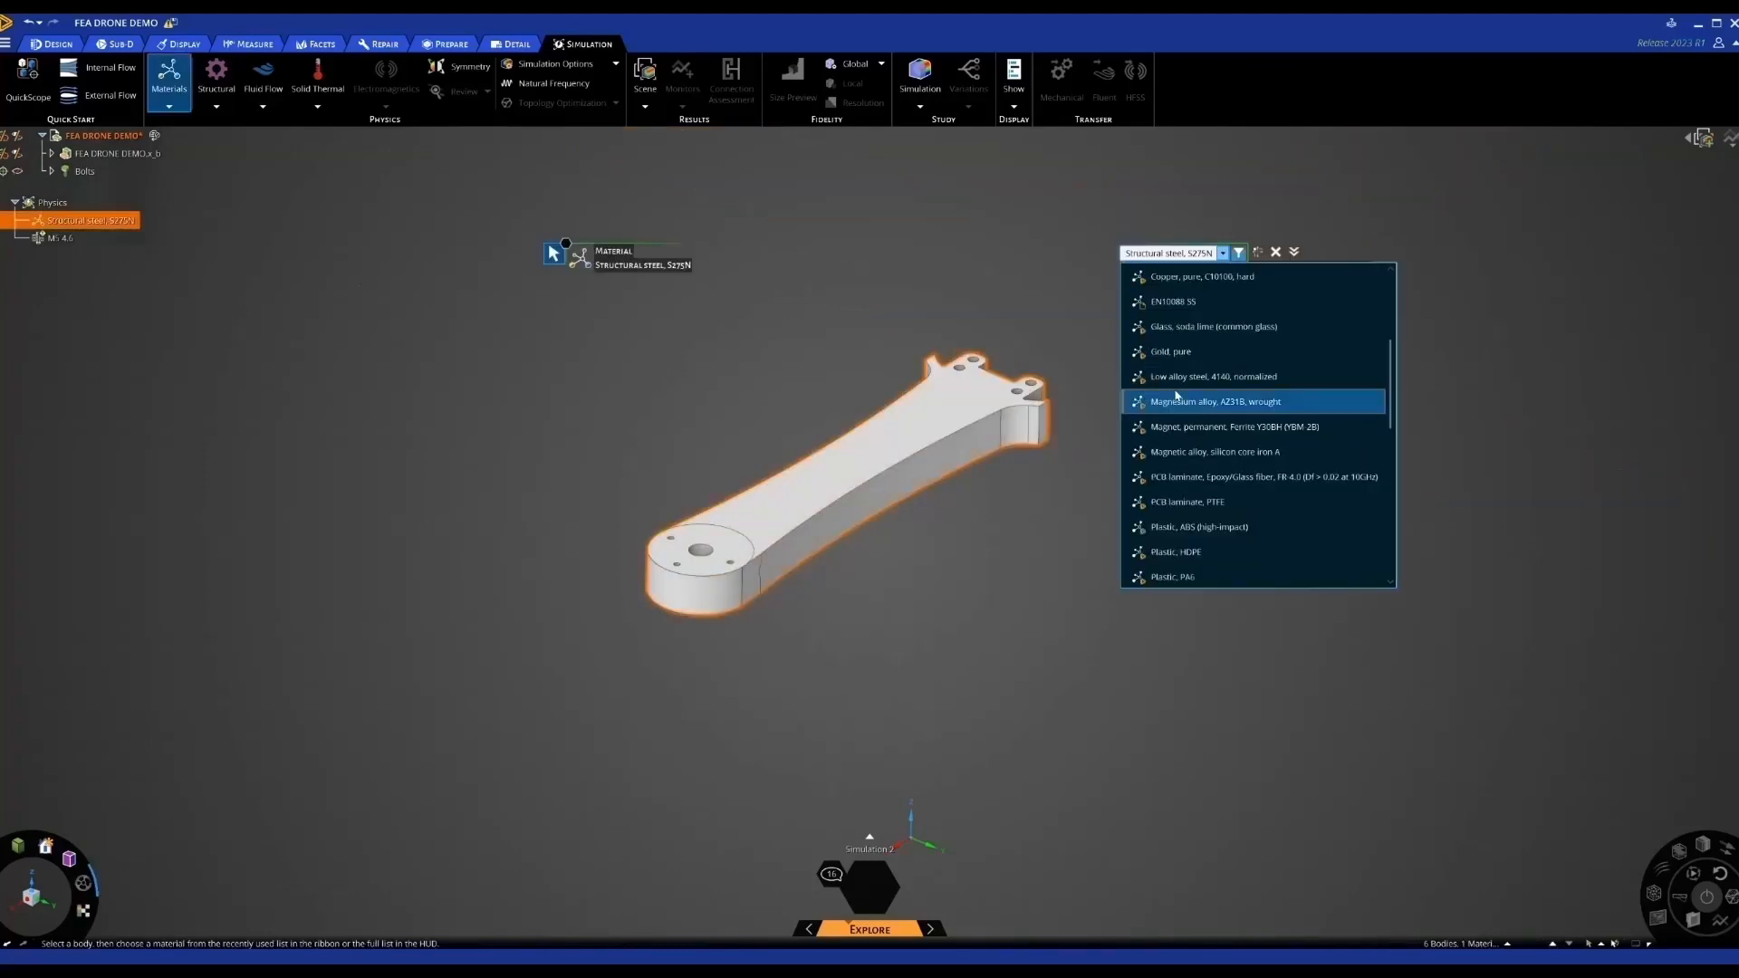
pyautogui.scroll(-2, 1180, 406)
pyautogui.click(1163, 405)
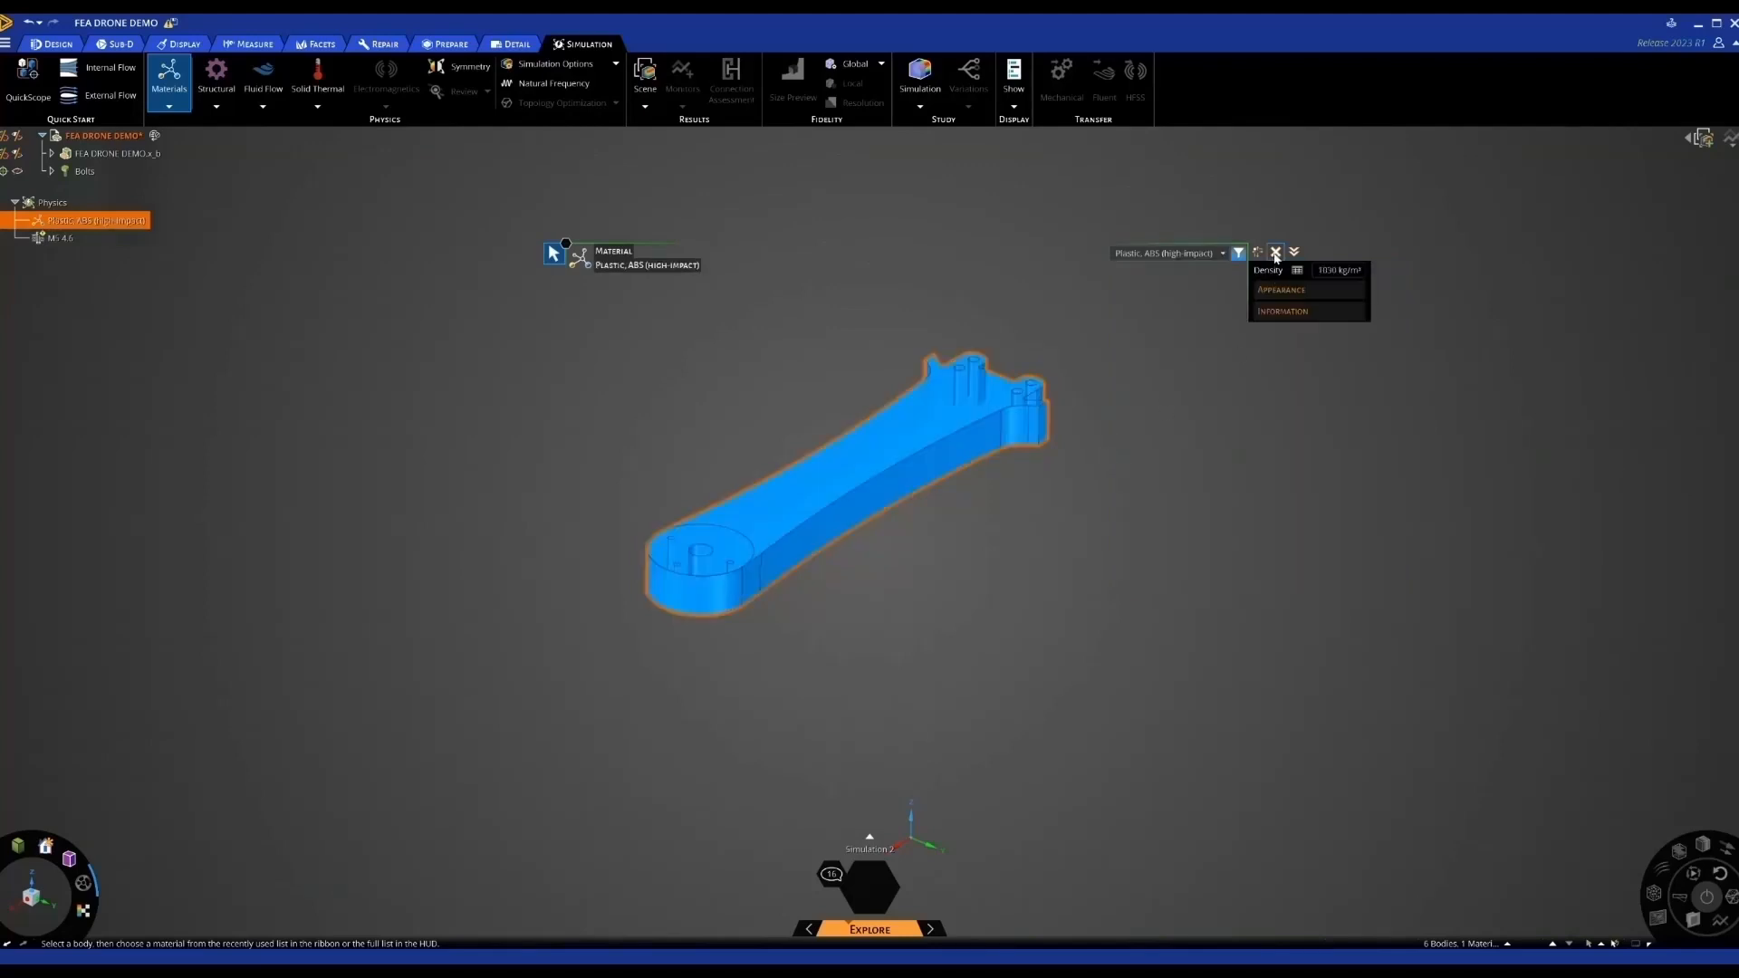
pyautogui.click(1067, 559)
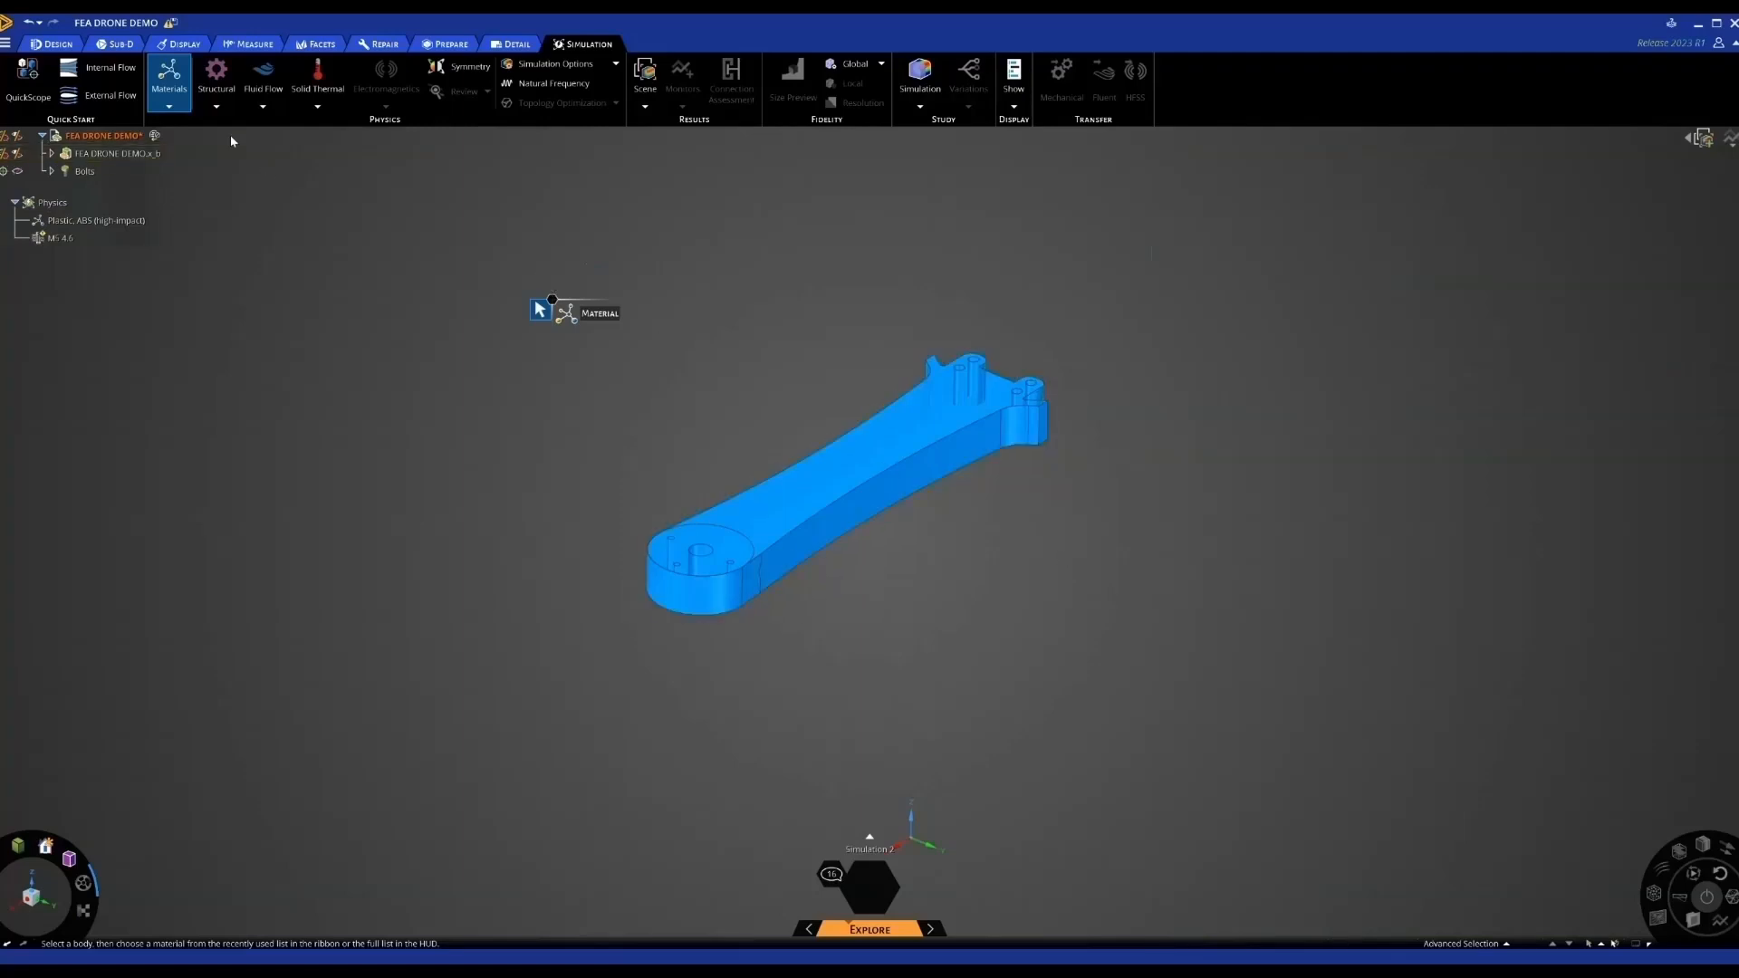
pyautogui.click(216, 106)
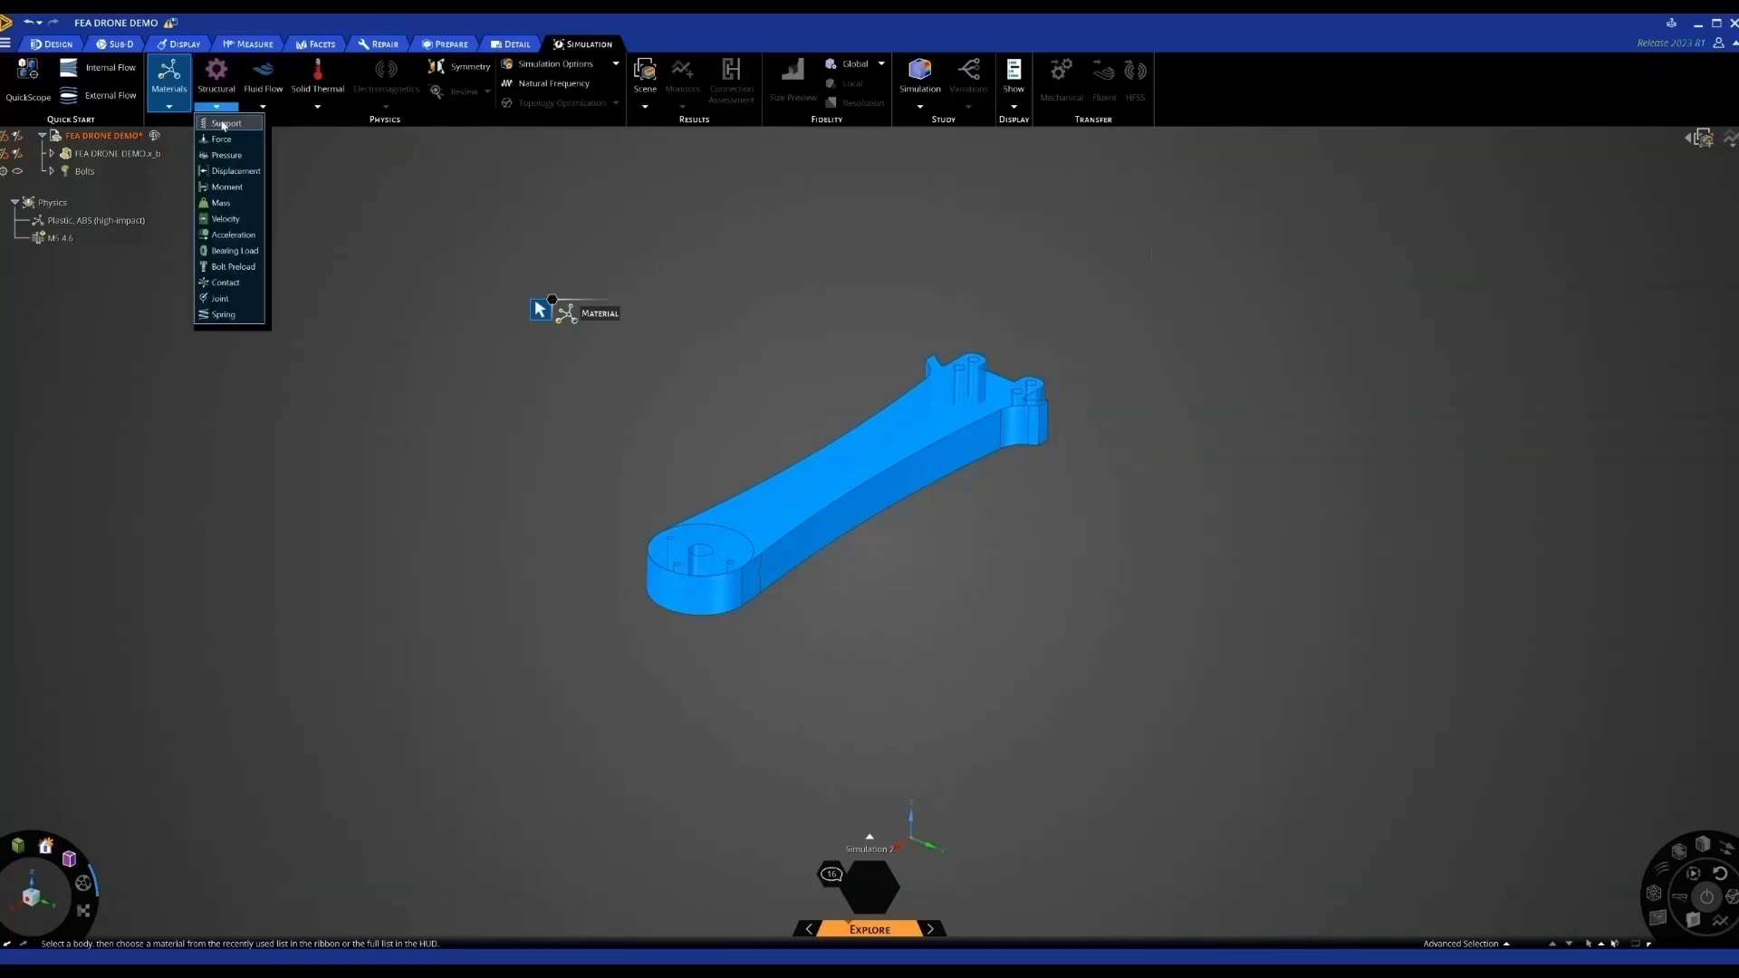
# Add a fixed support on the arm's four bolt-hole faces
pyautogui.click(223, 124)
pyautogui.scroll(3, 976, 366)
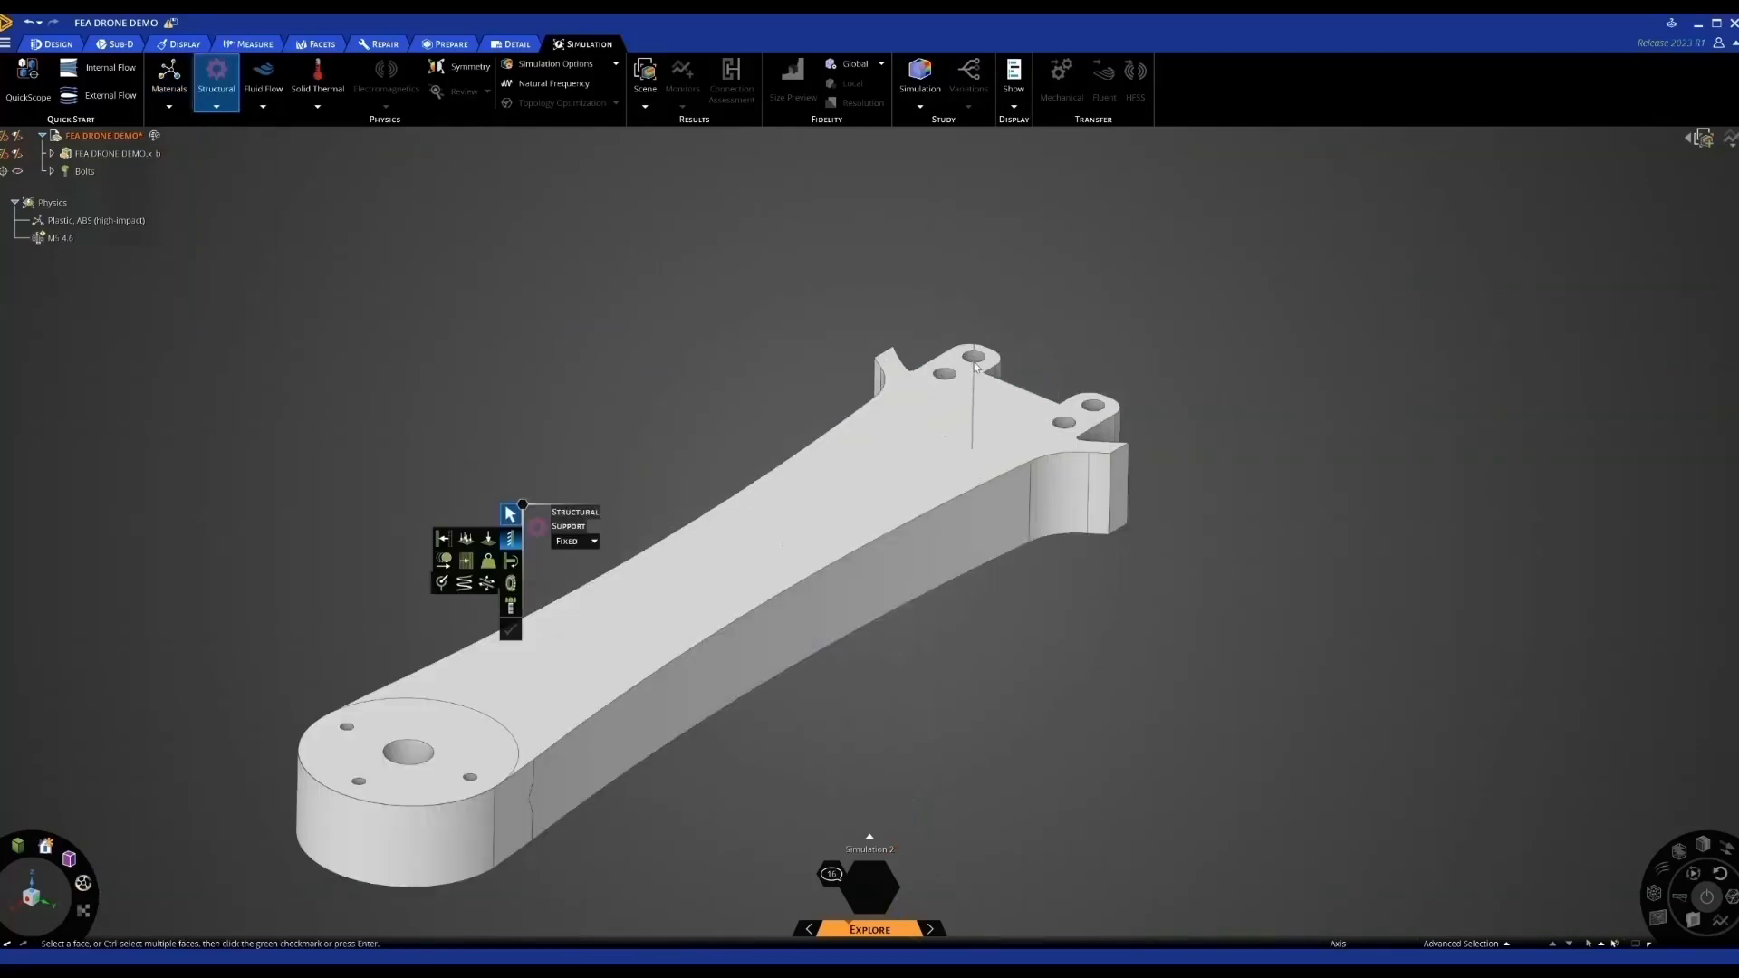
pyautogui.scroll(3, 976, 365)
pyautogui.click(973, 362)
pyautogui.keyDown('ctrl'); pyautogui.click(930, 385); pyautogui.keyUp('ctrl')
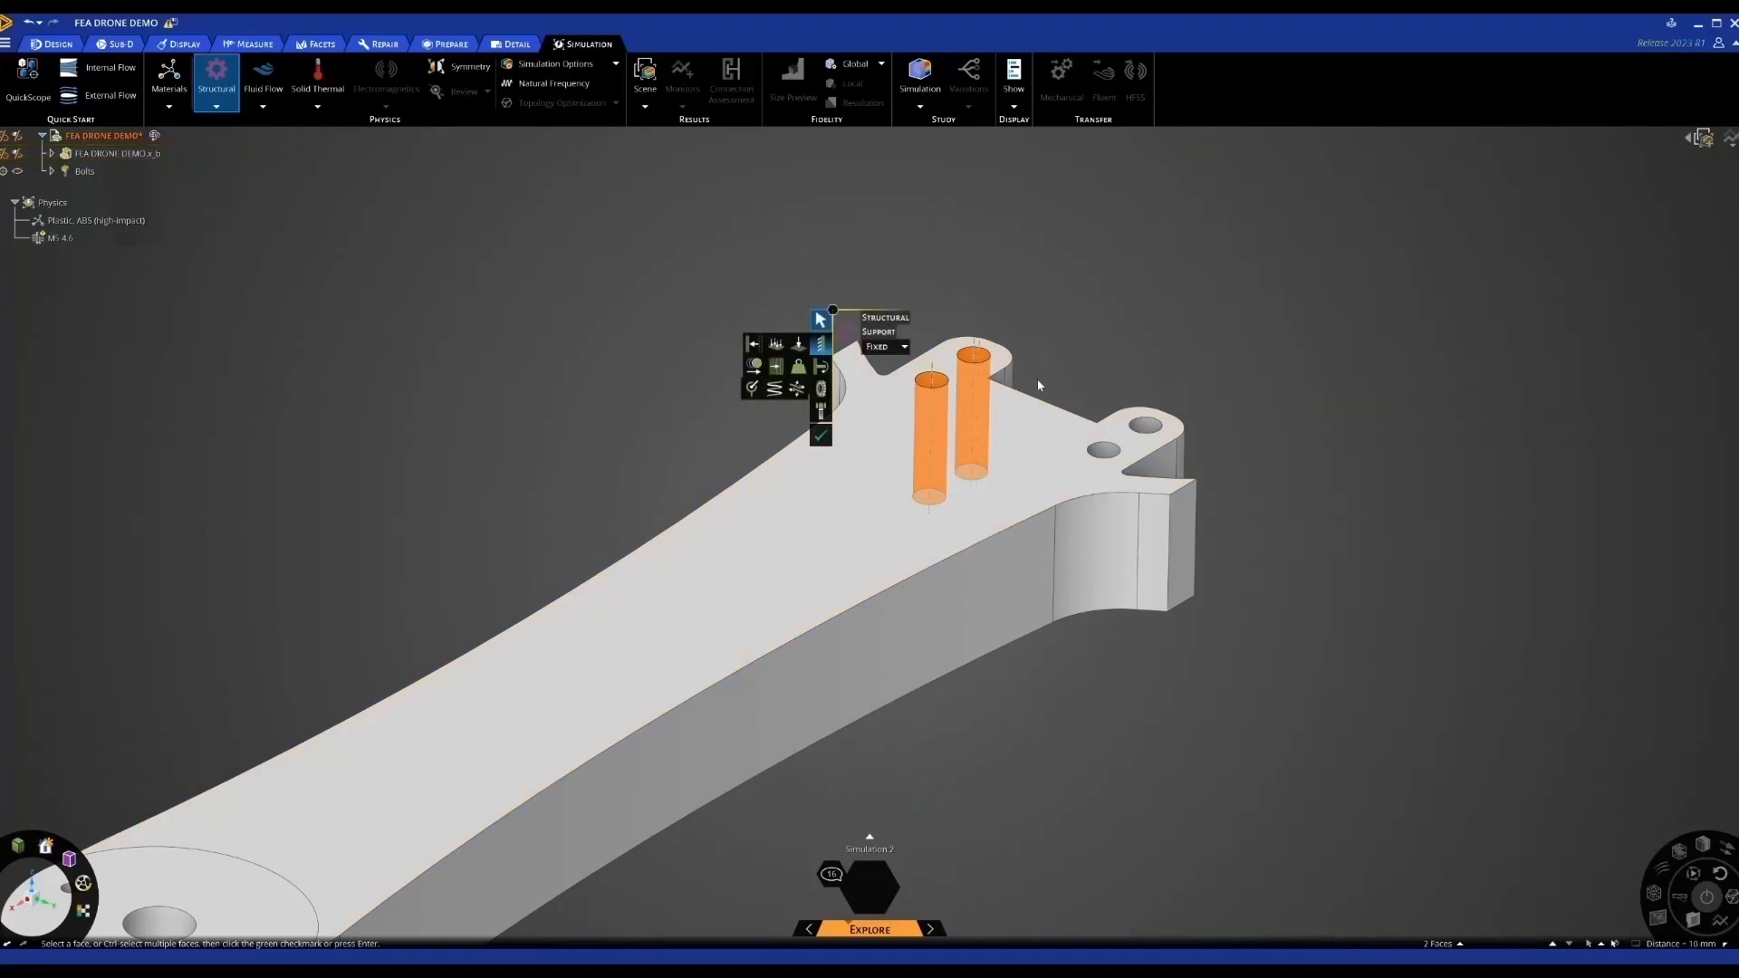
pyautogui.keyDown('ctrl'); pyautogui.click(1146, 426); pyautogui.keyUp('ctrl')
pyautogui.keyDown('ctrl'); pyautogui.click(1103, 450); pyautogui.keyUp('ctrl')
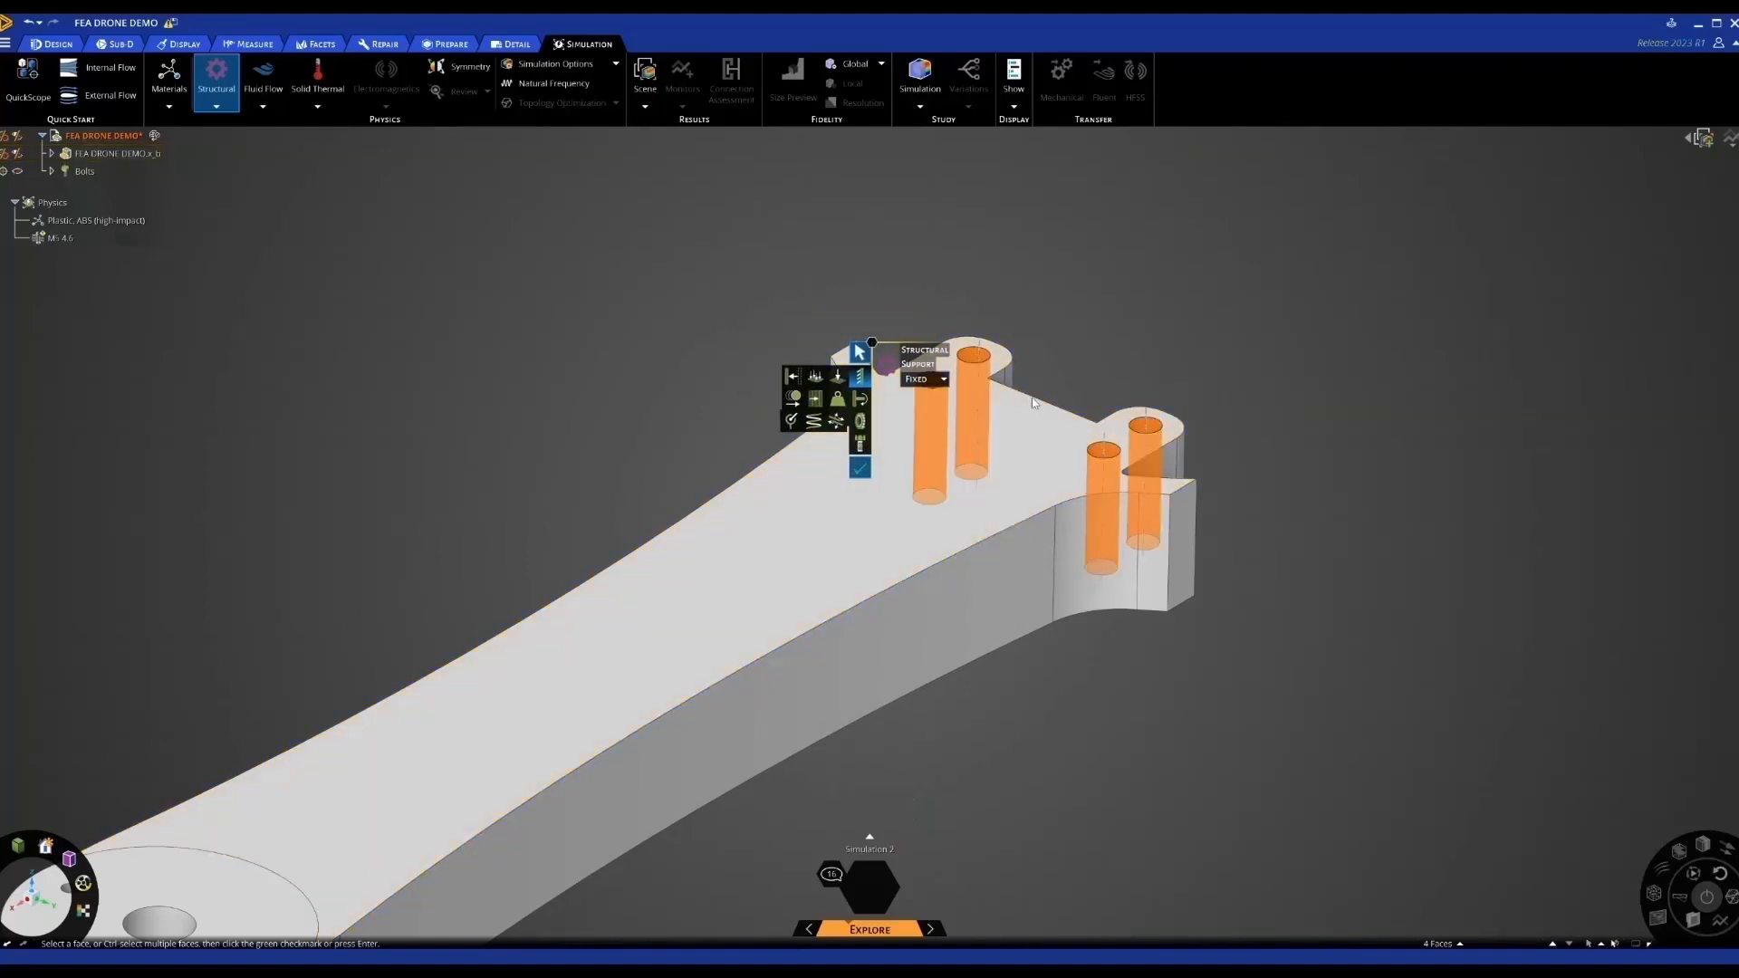
pyautogui.press('Return')
pyautogui.scroll(-5, 1031, 399)
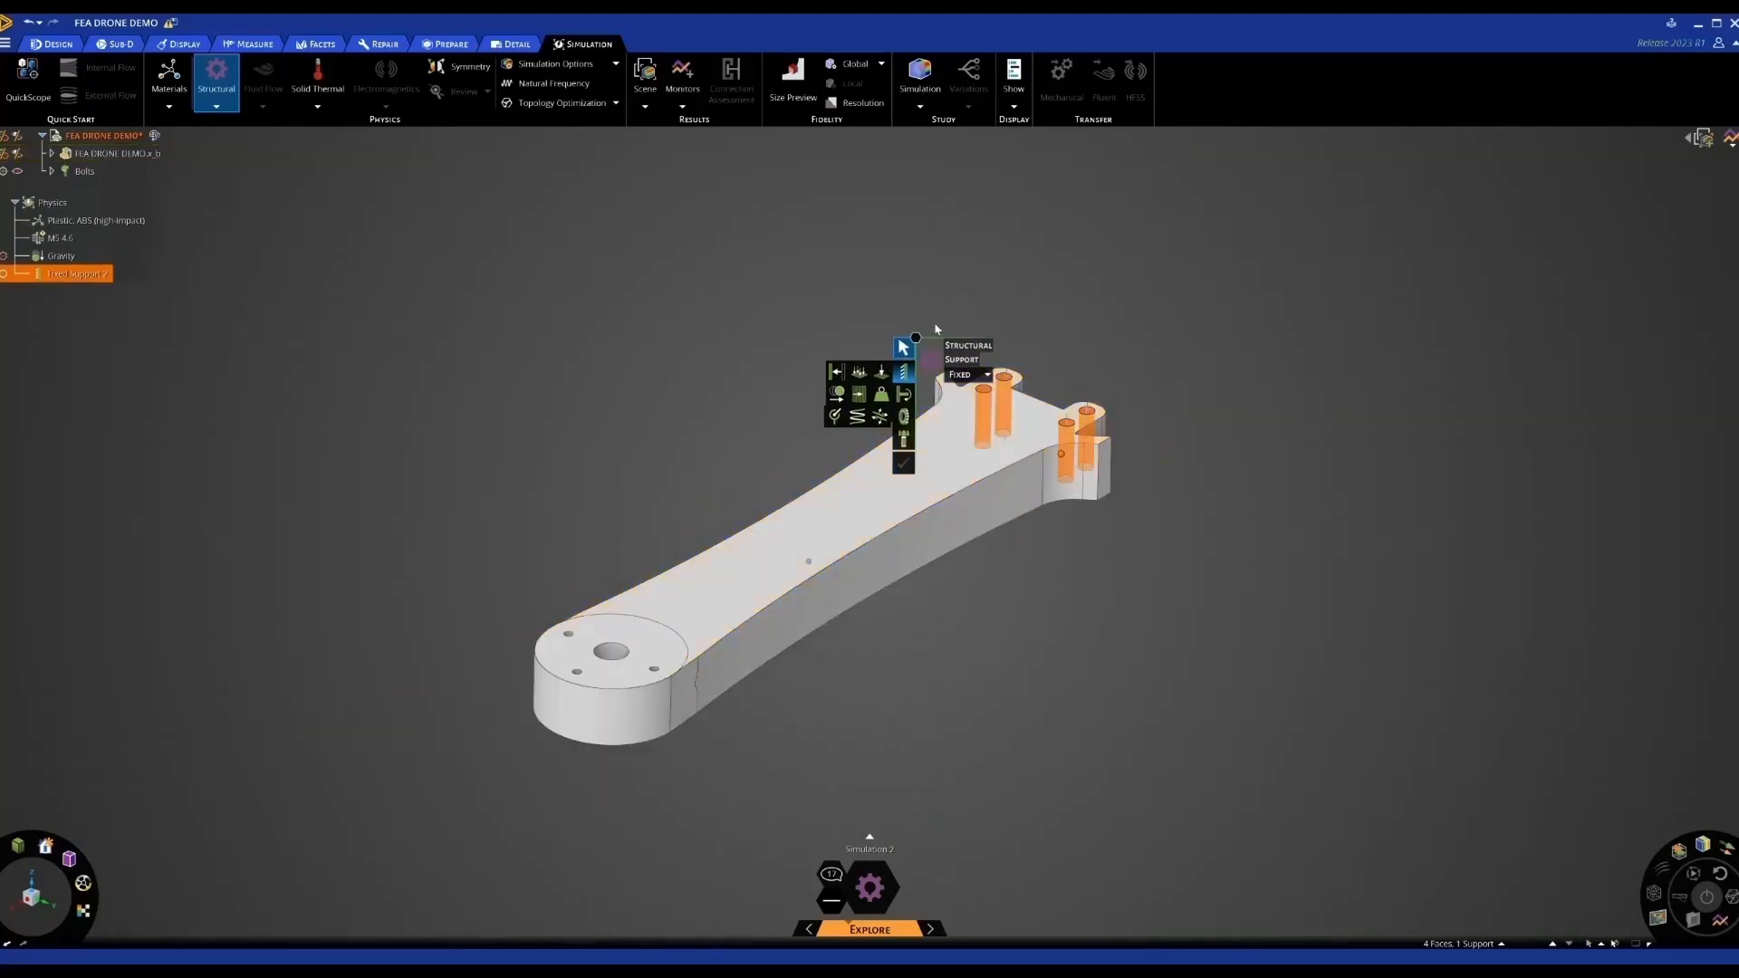
pyautogui.click(666, 270)
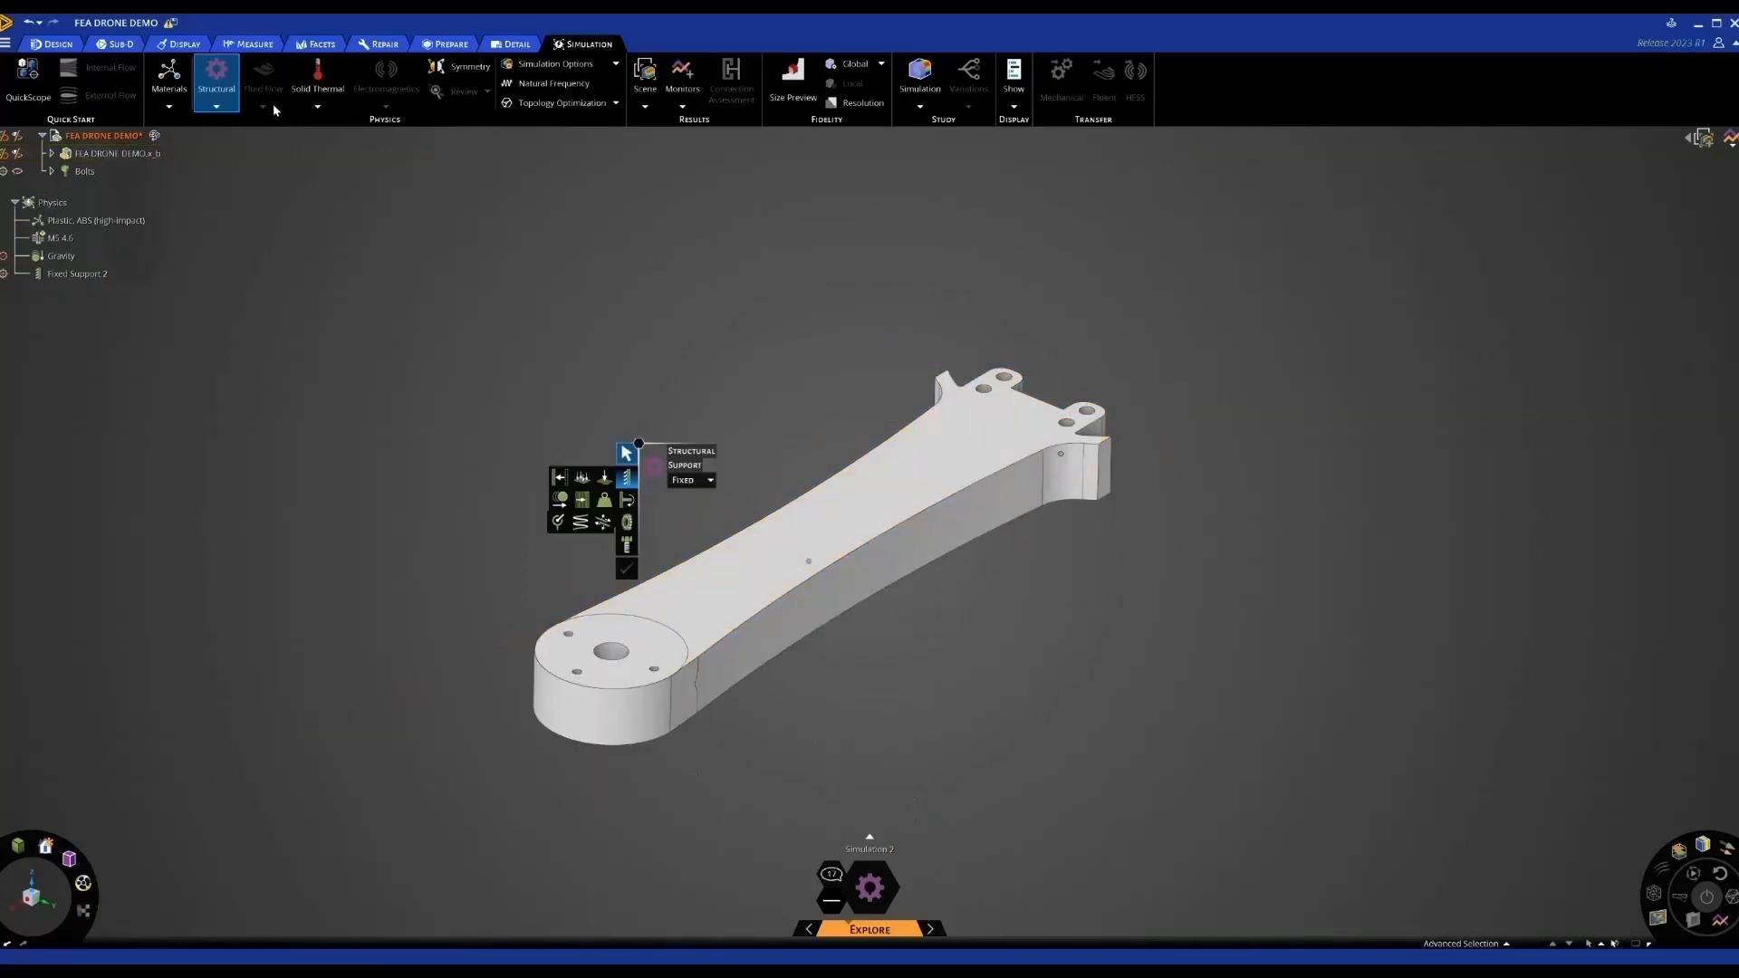
# Apply a 10 N distributed force to the top face of the arm's round end
pyautogui.click(217, 106)
pyautogui.click(228, 138)
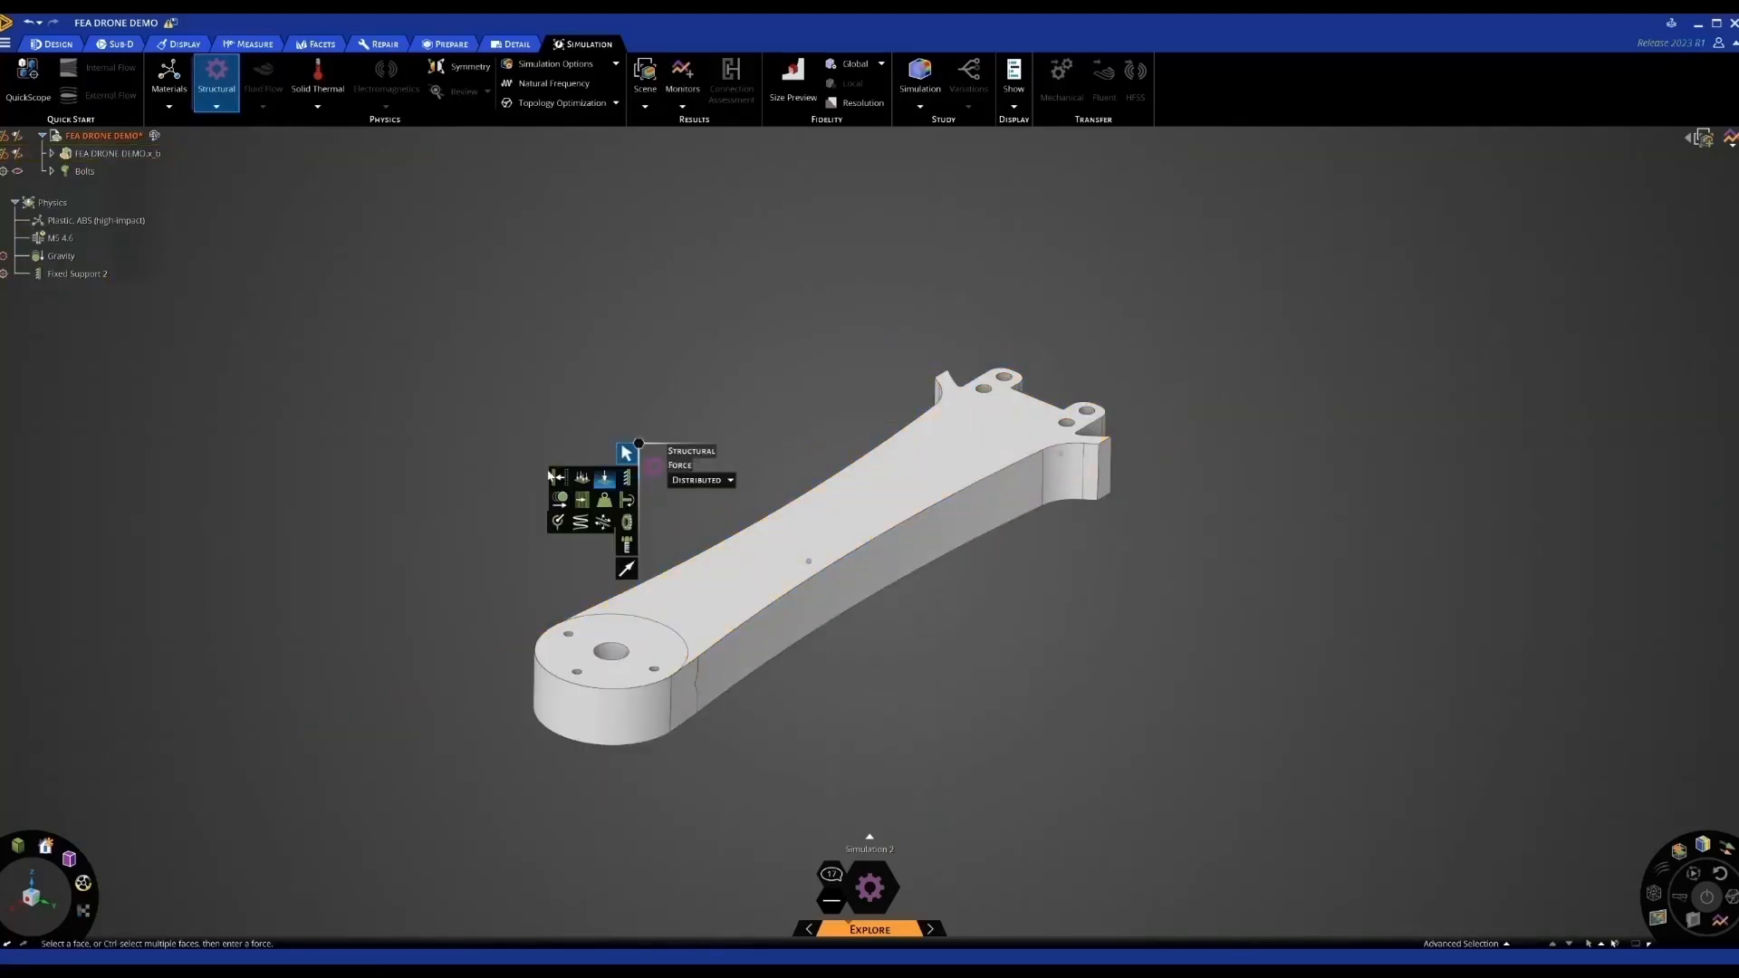
pyautogui.scroll(-2, 605, 620)
pyautogui.click(606, 625)
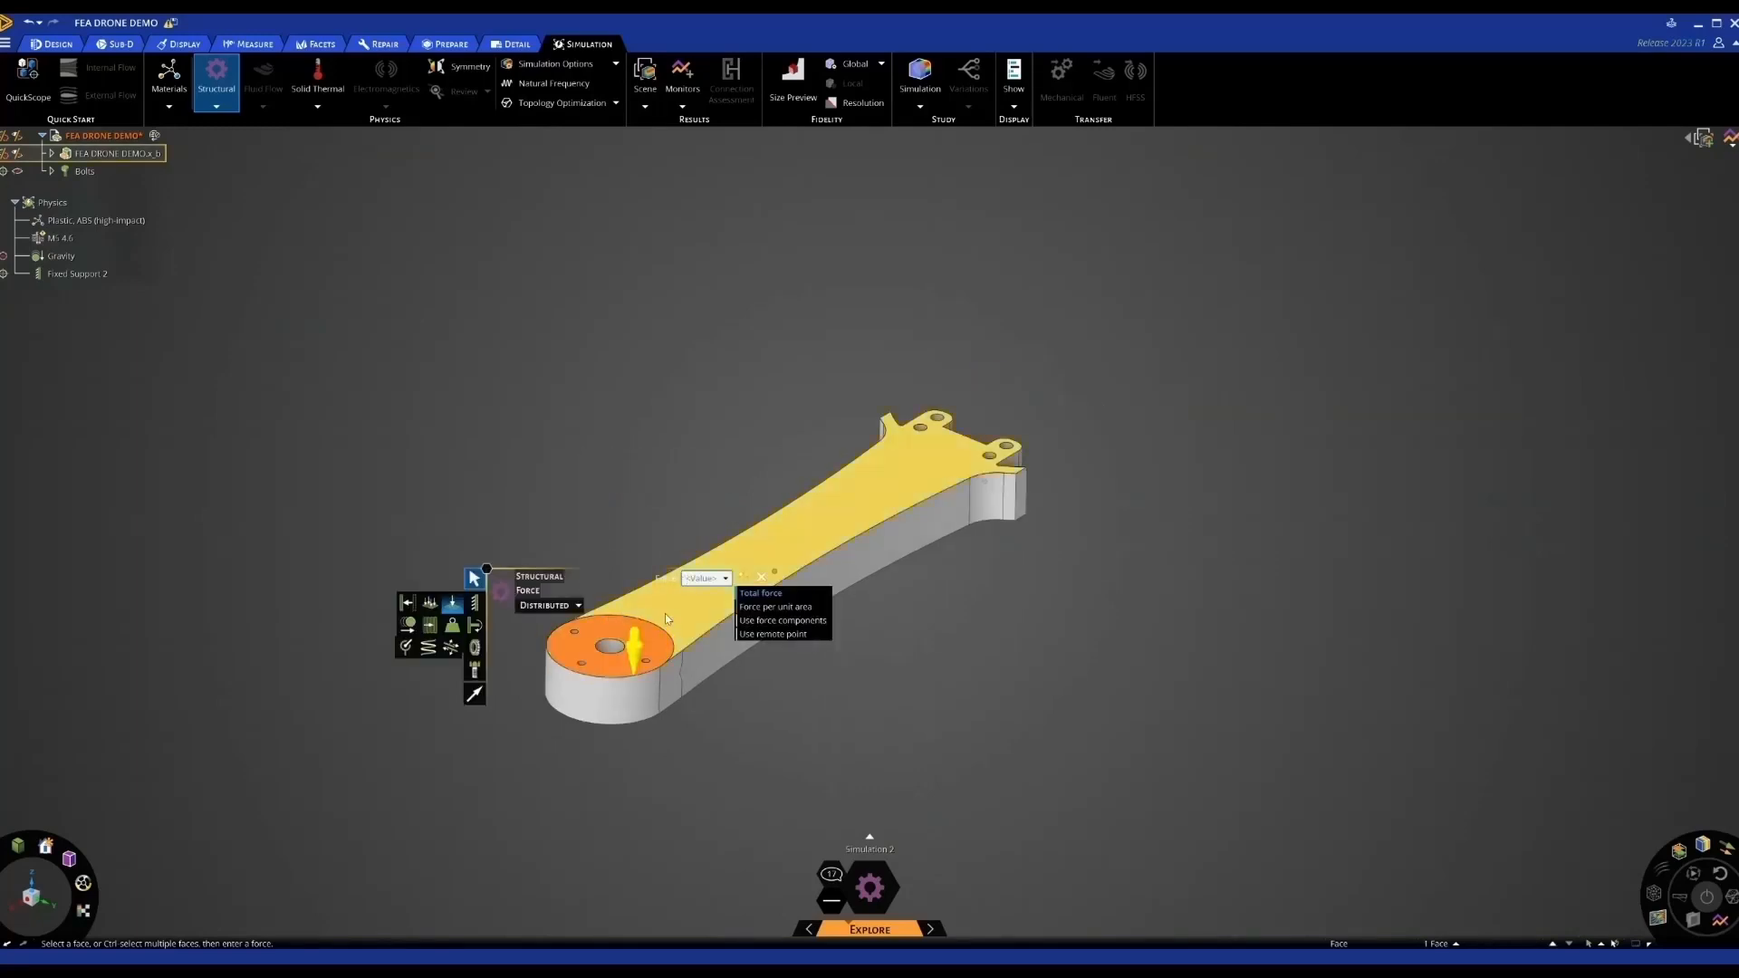
pyautogui.write('10 N')
pyautogui.press('Return')
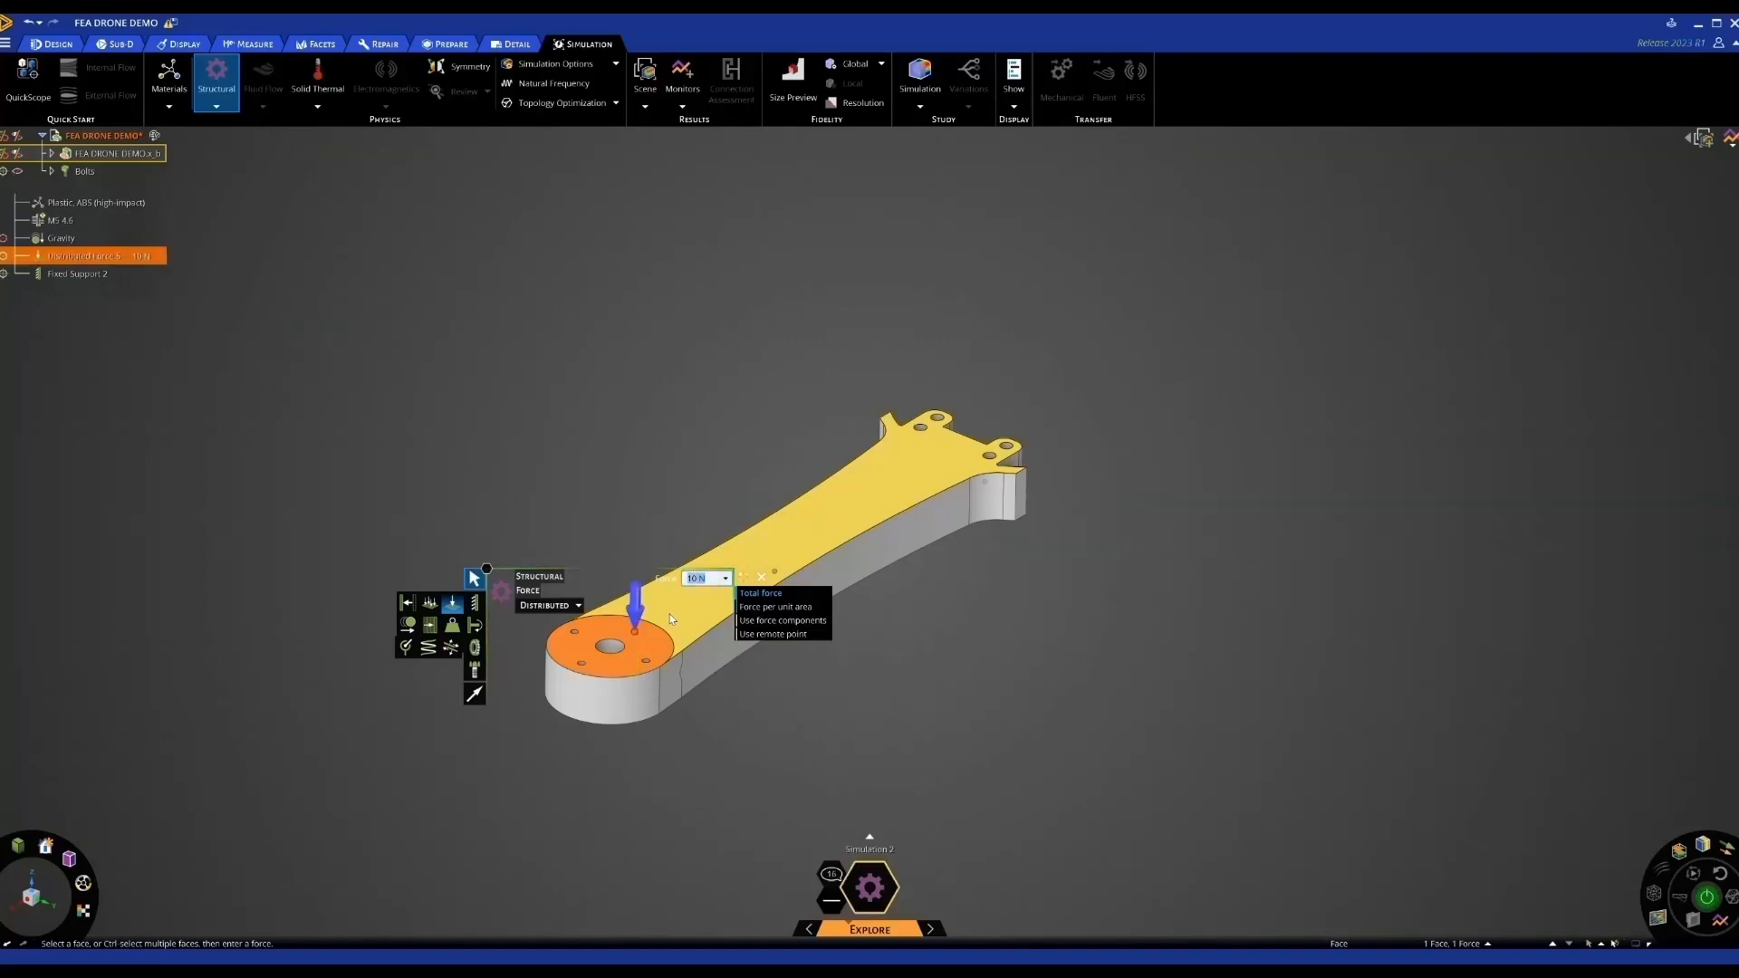
pyautogui.click(722, 451)
pyautogui.press('Escape')
pyautogui.moveTo(724, 459); pyautogui.dragTo(725, 451, button='middle')
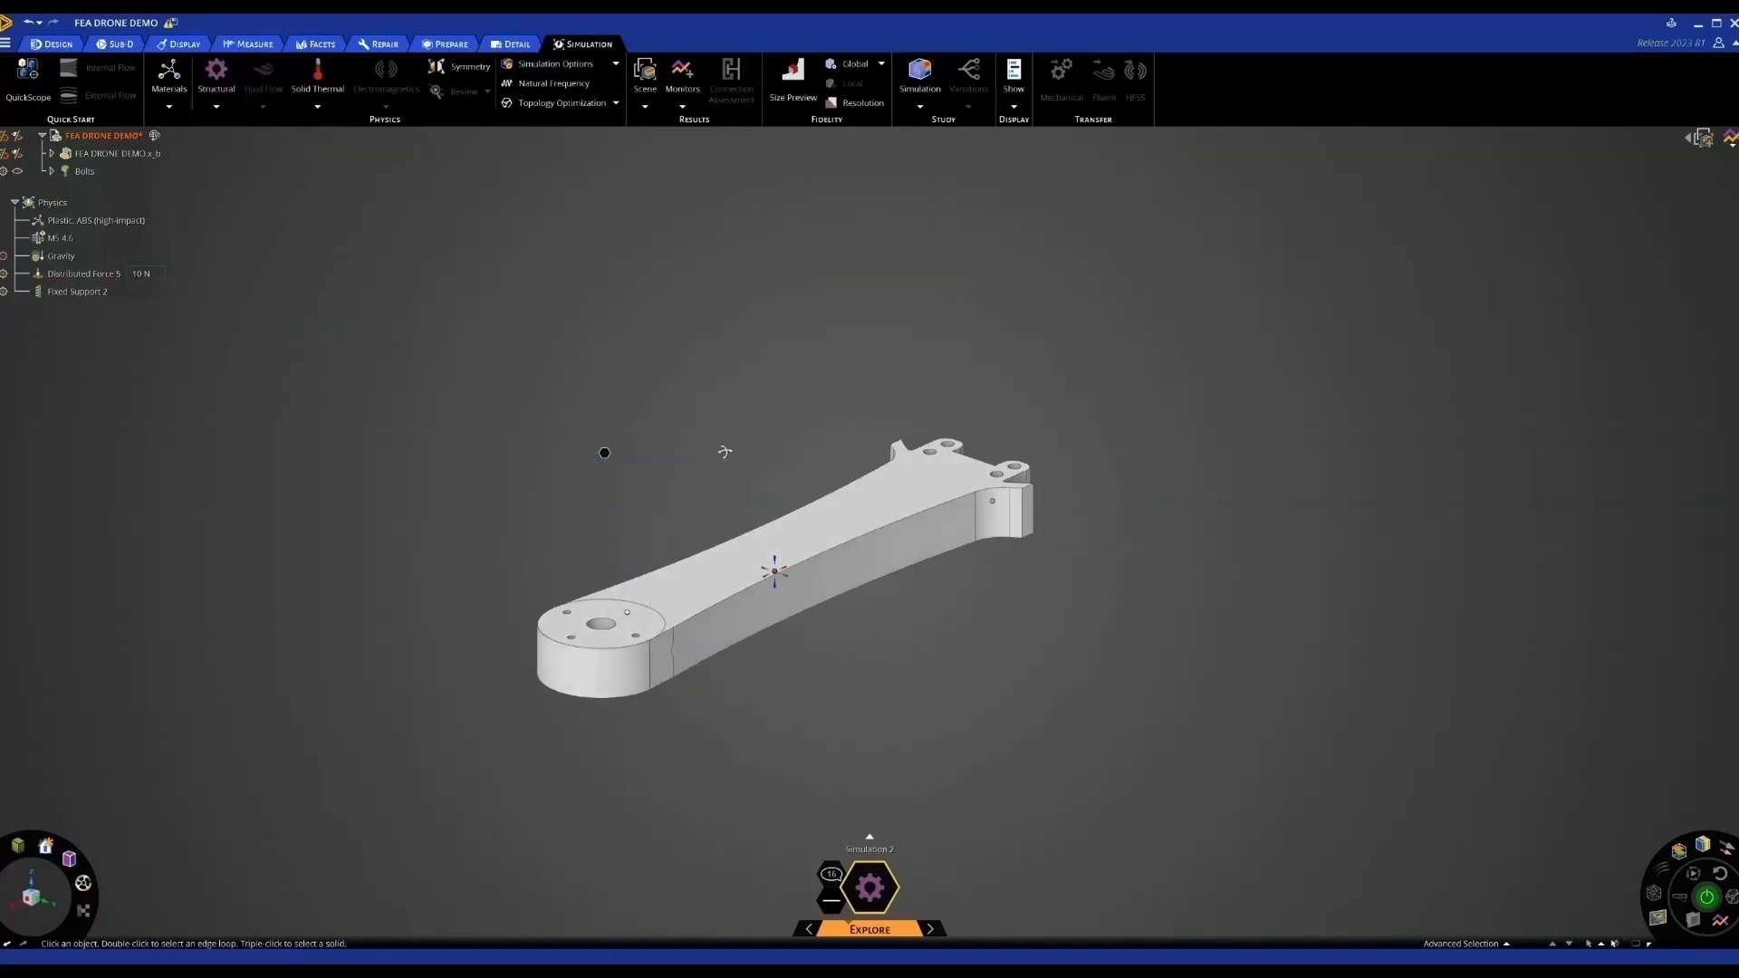
pyautogui.click(695, 110)
# Add a custom Mass monitor on the arm body and solve, giving 0.19 kg and safety factor 16.8
pyautogui.click(684, 188)
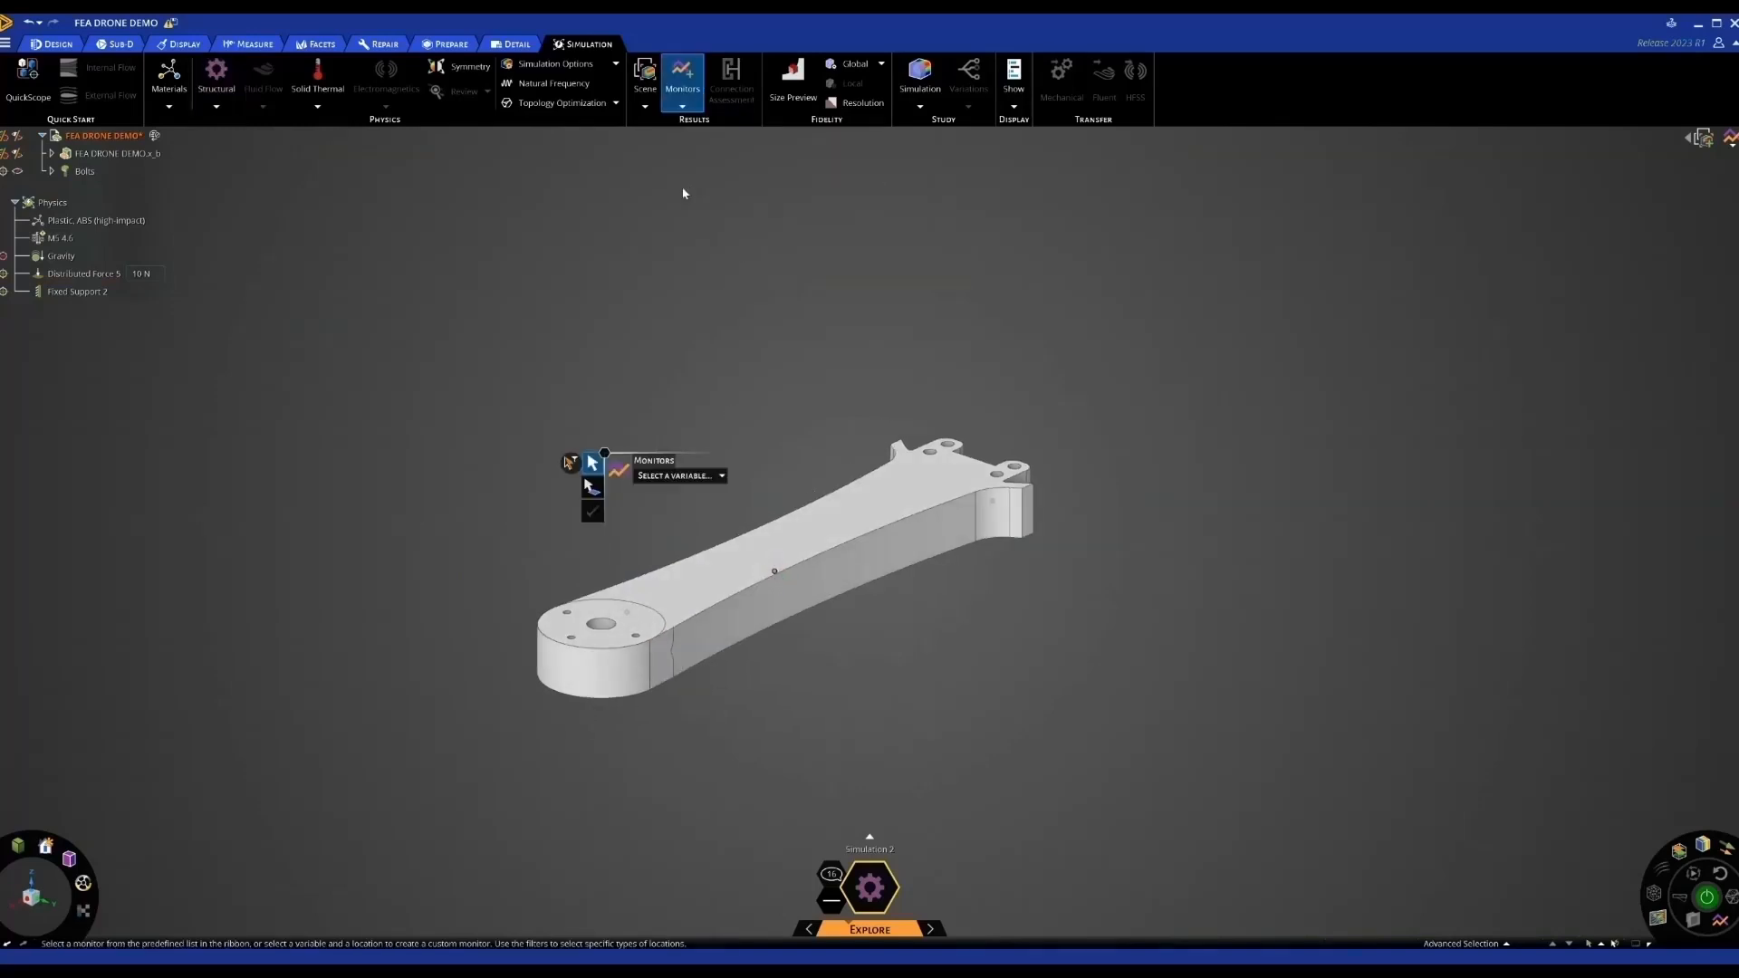
pyautogui.click(722, 476)
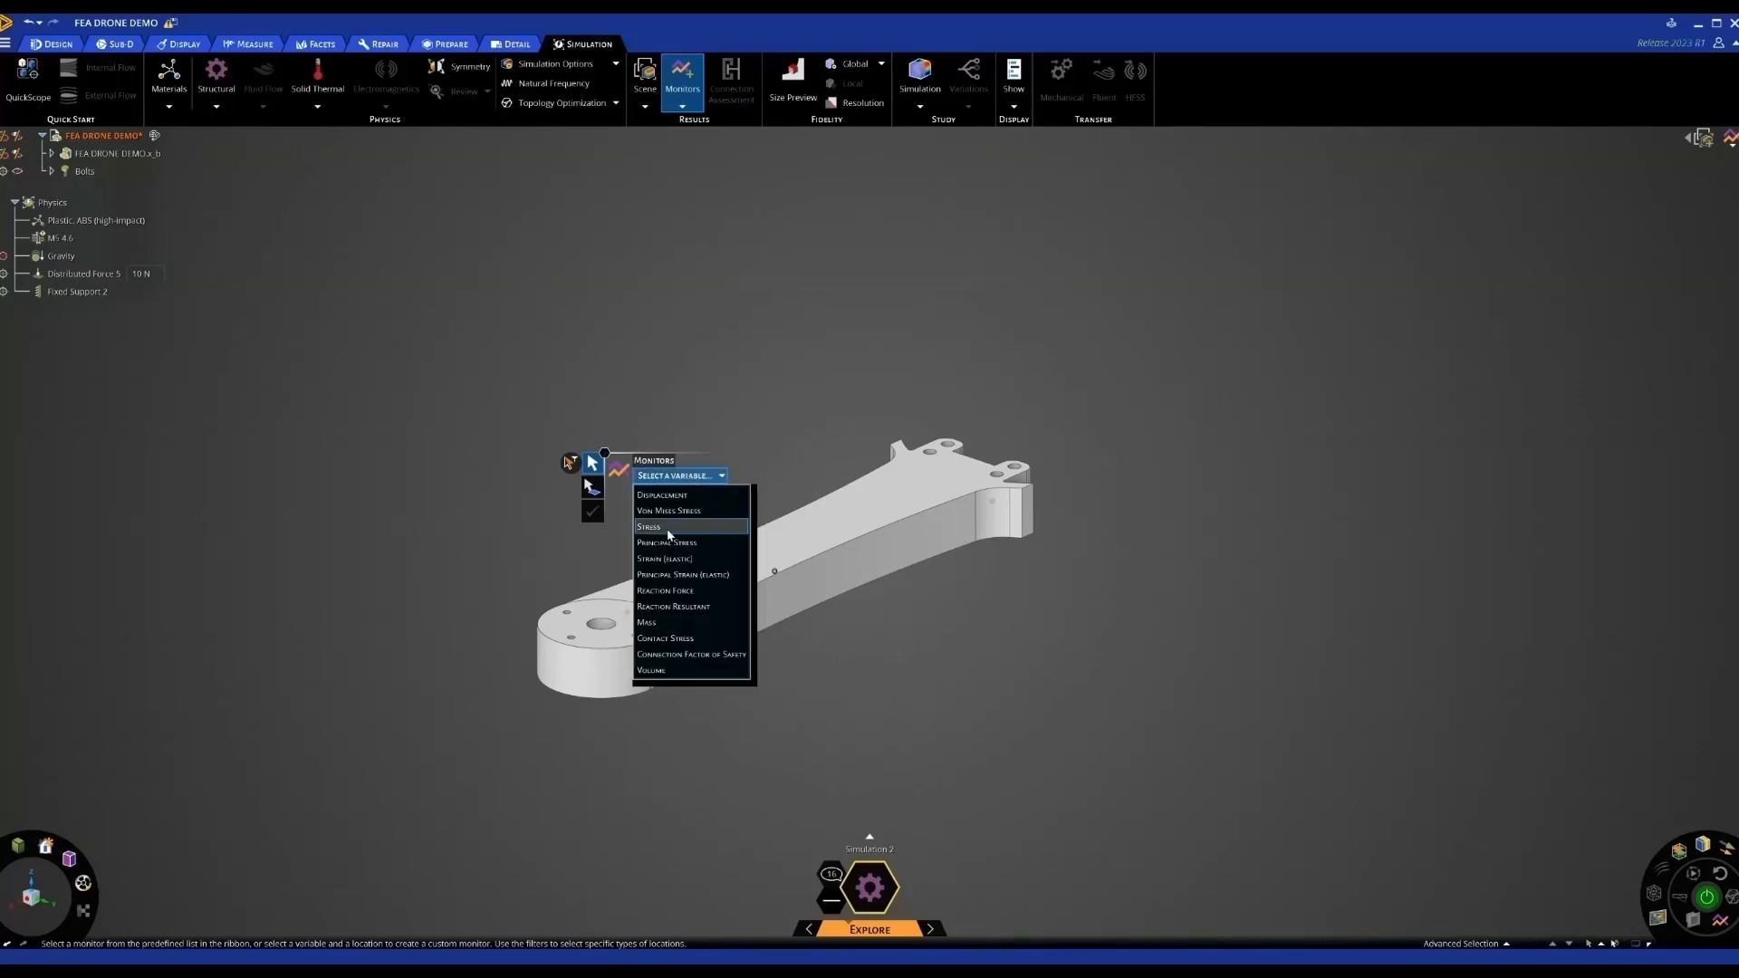
pyautogui.click(656, 625)
pyautogui.click(731, 585)
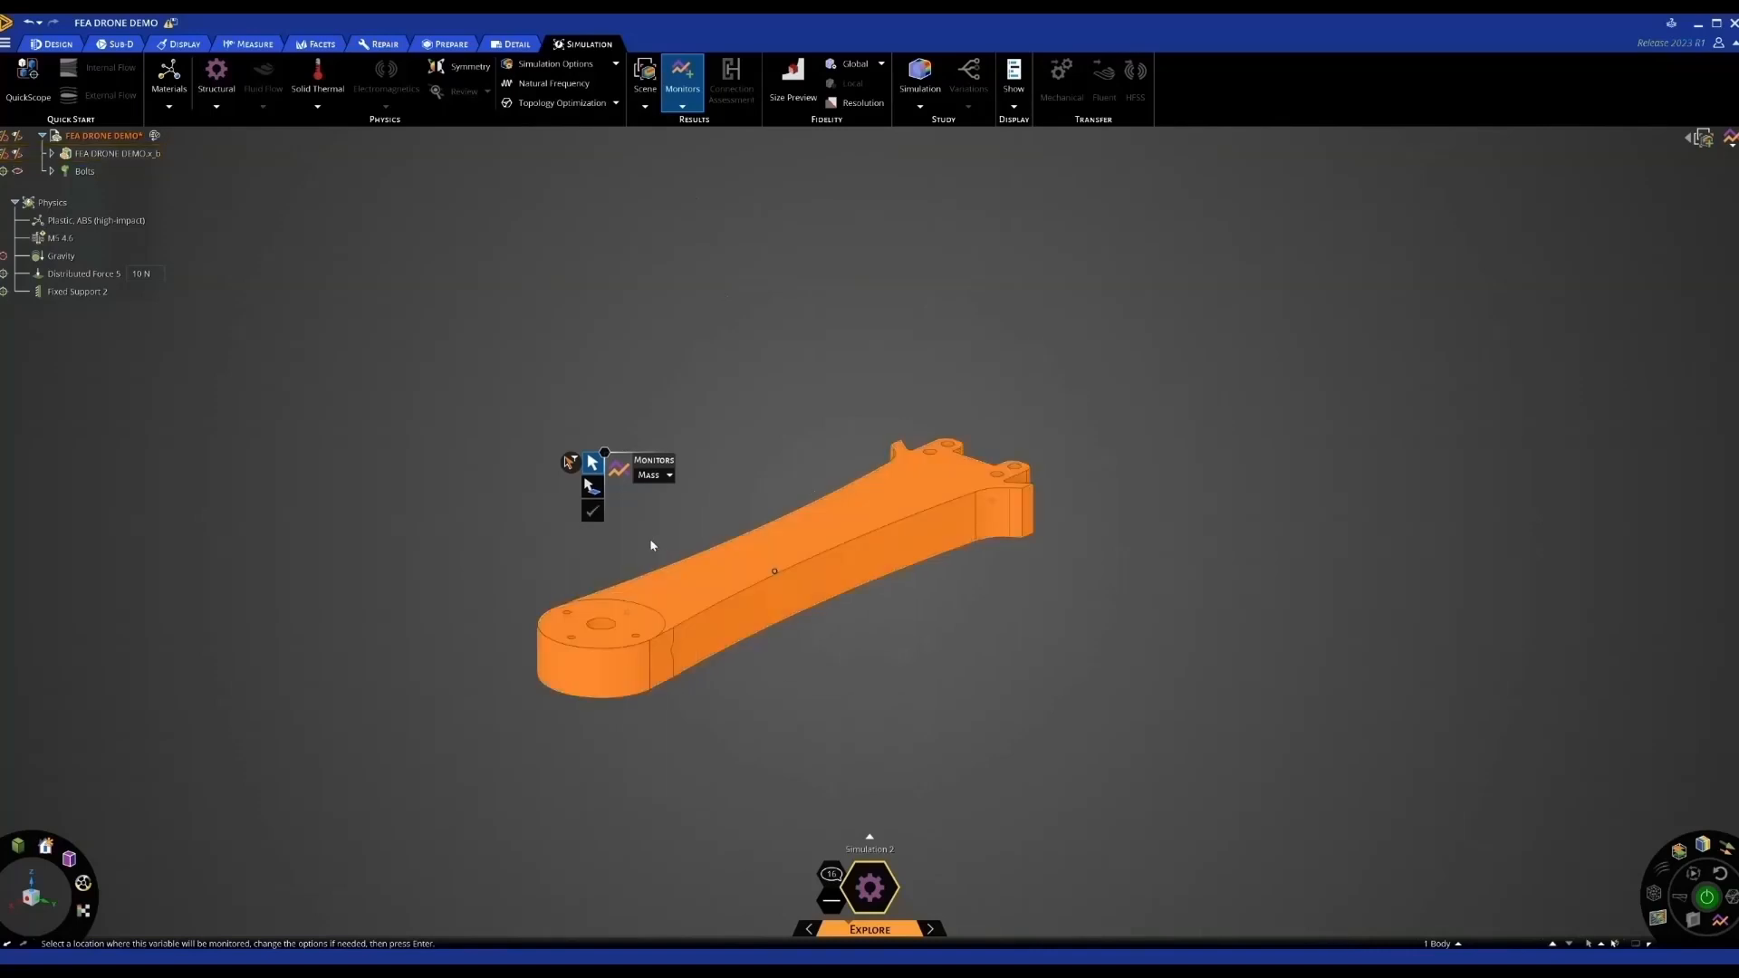
pyautogui.click(593, 511)
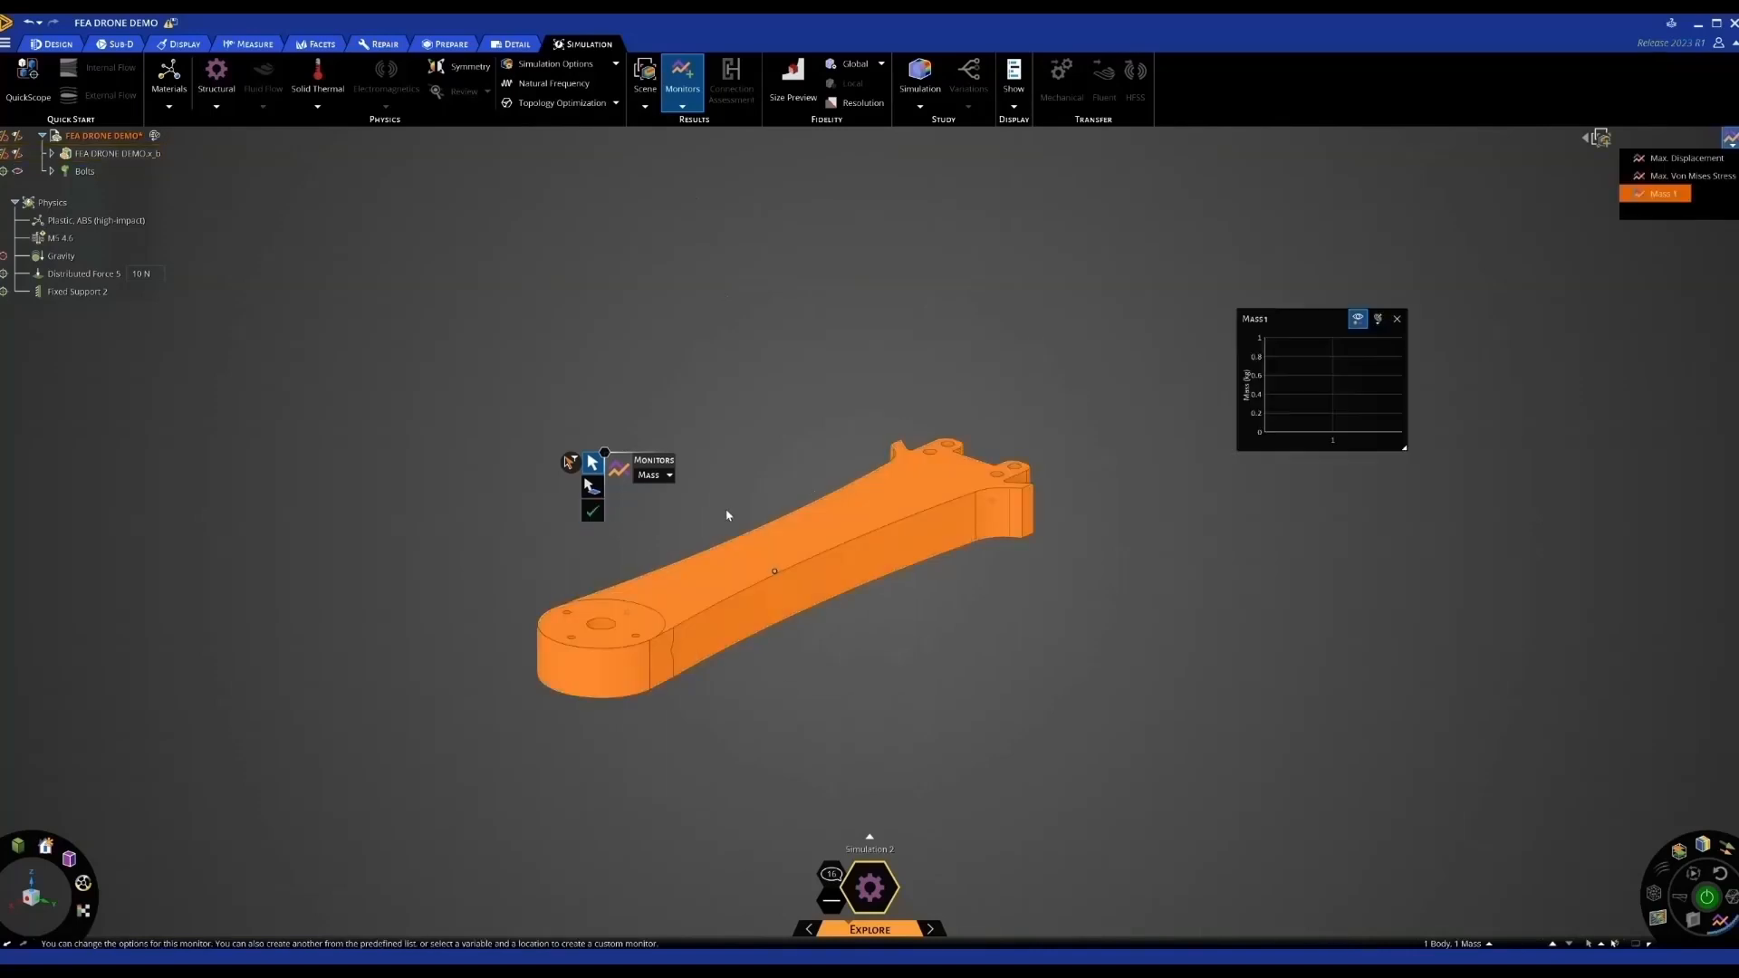
pyautogui.click(1396, 319)
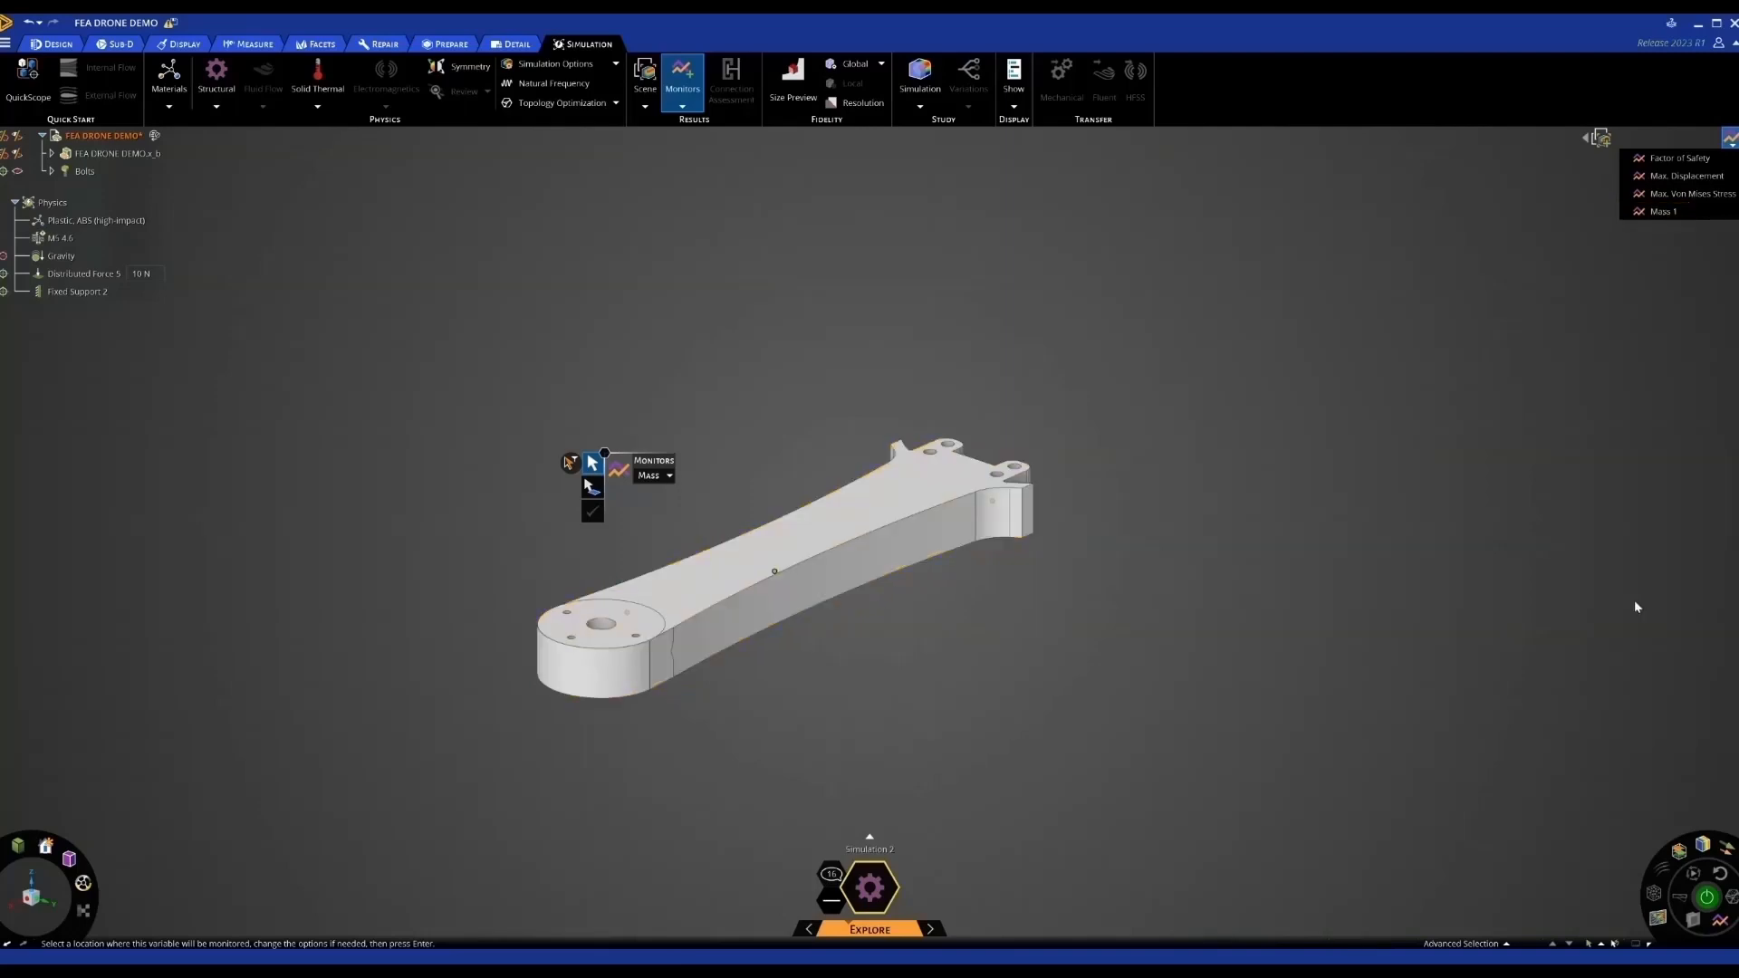
pyautogui.click(1708, 897)
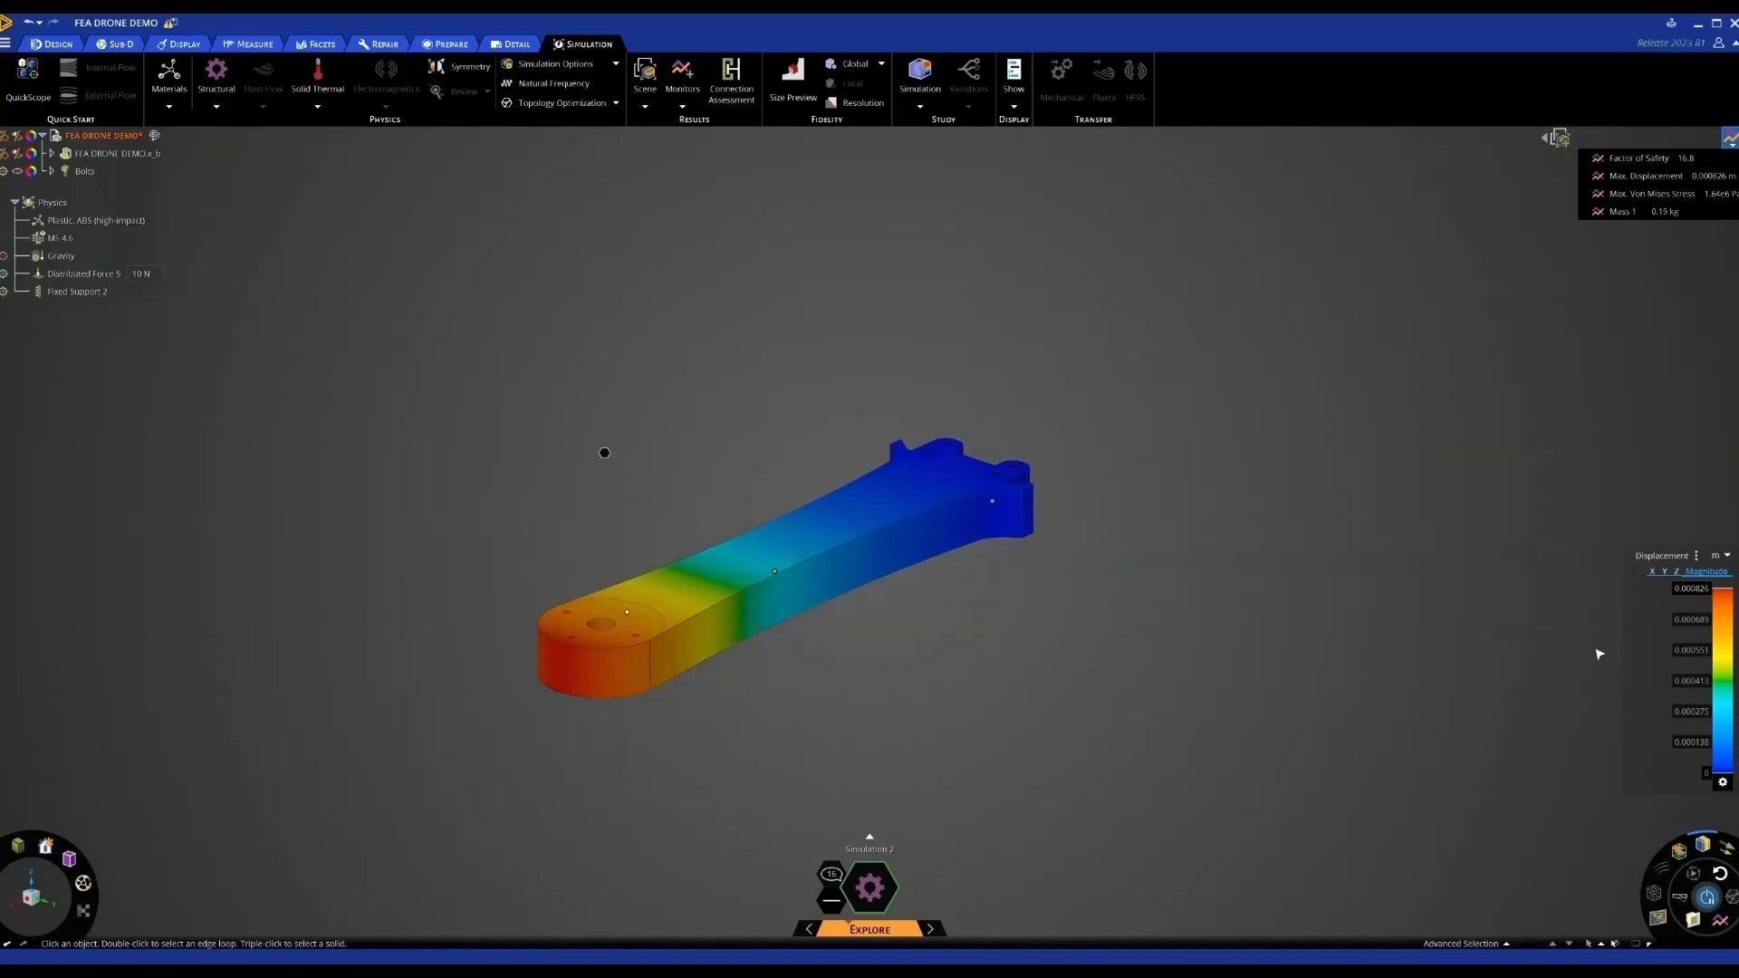
pyautogui.click(1635, 214)
pyautogui.scroll(-3, 1263, 562)
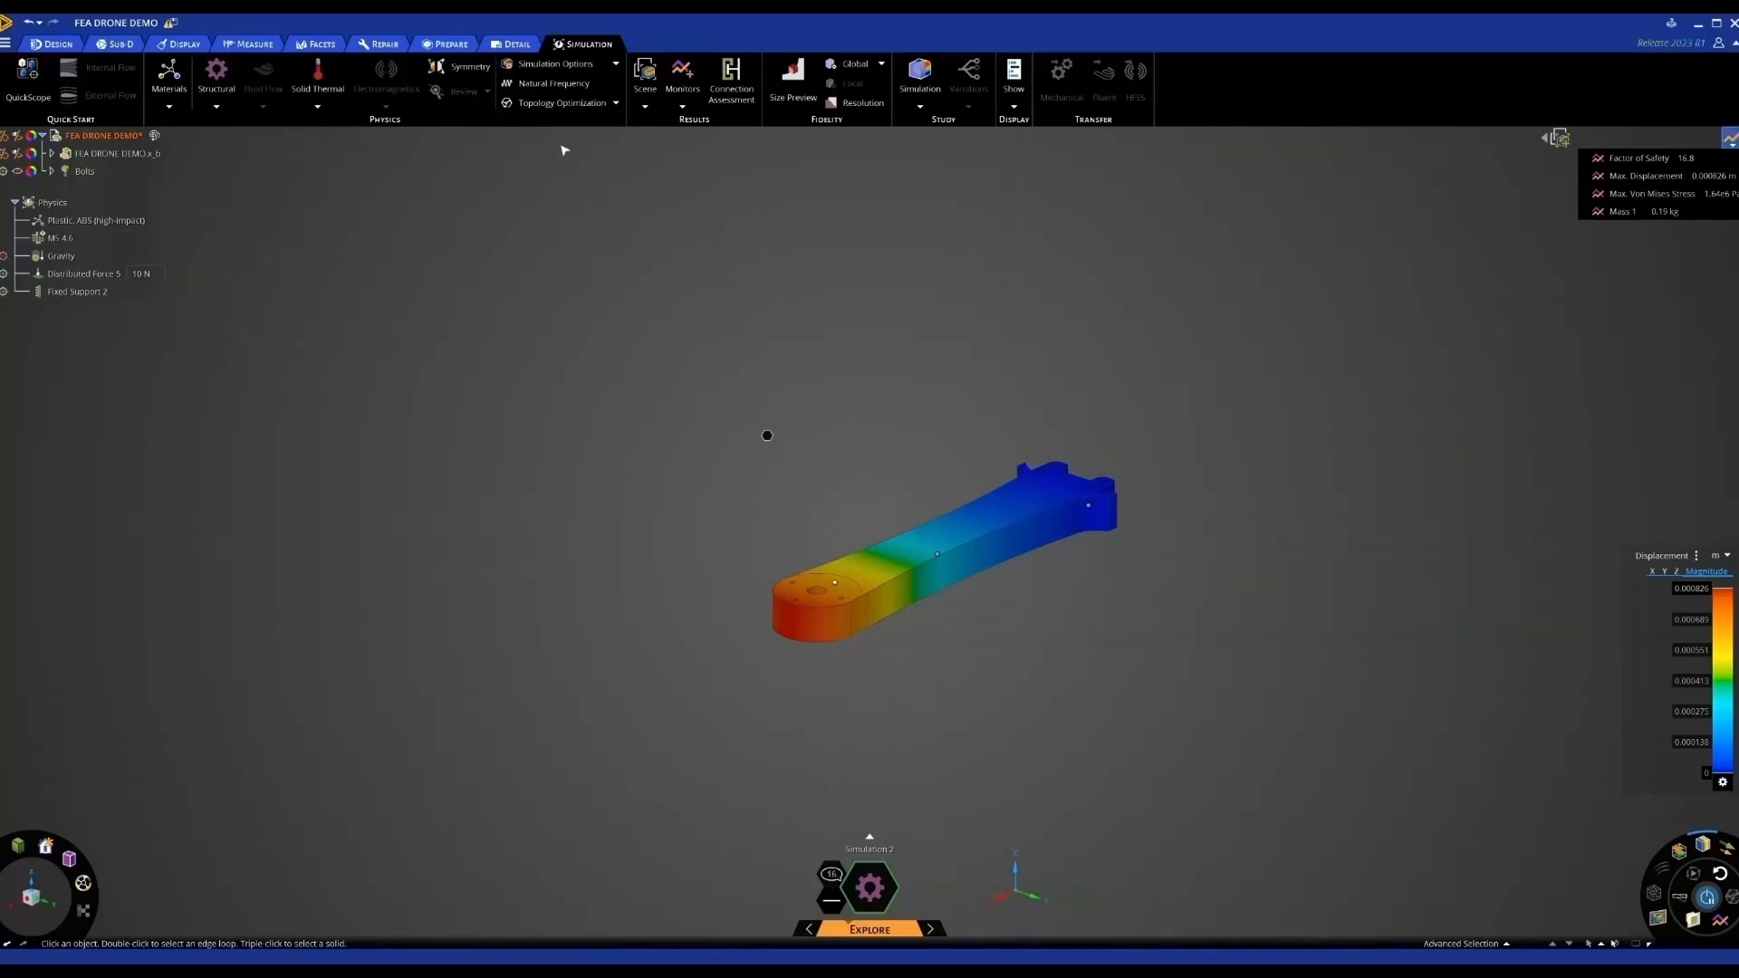
# Finish the 60% volume-reduction topology optimization settings and exit the tool
pyautogui.click(530, 106)
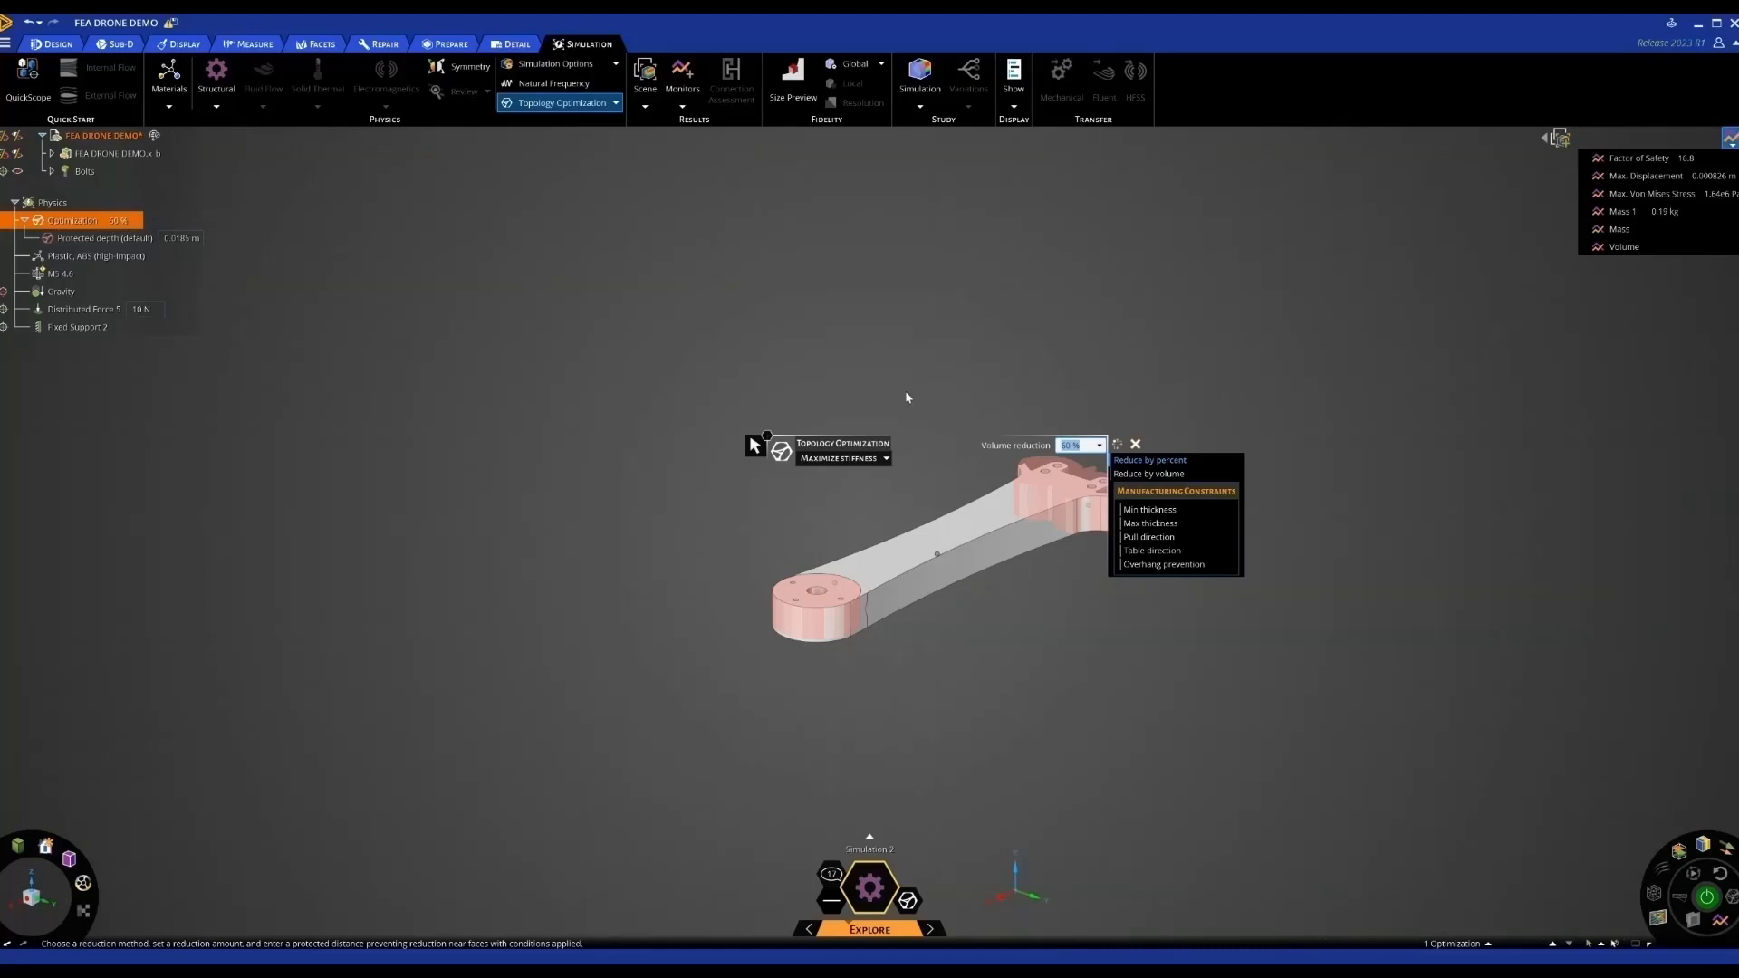
pyautogui.click(583, 321)
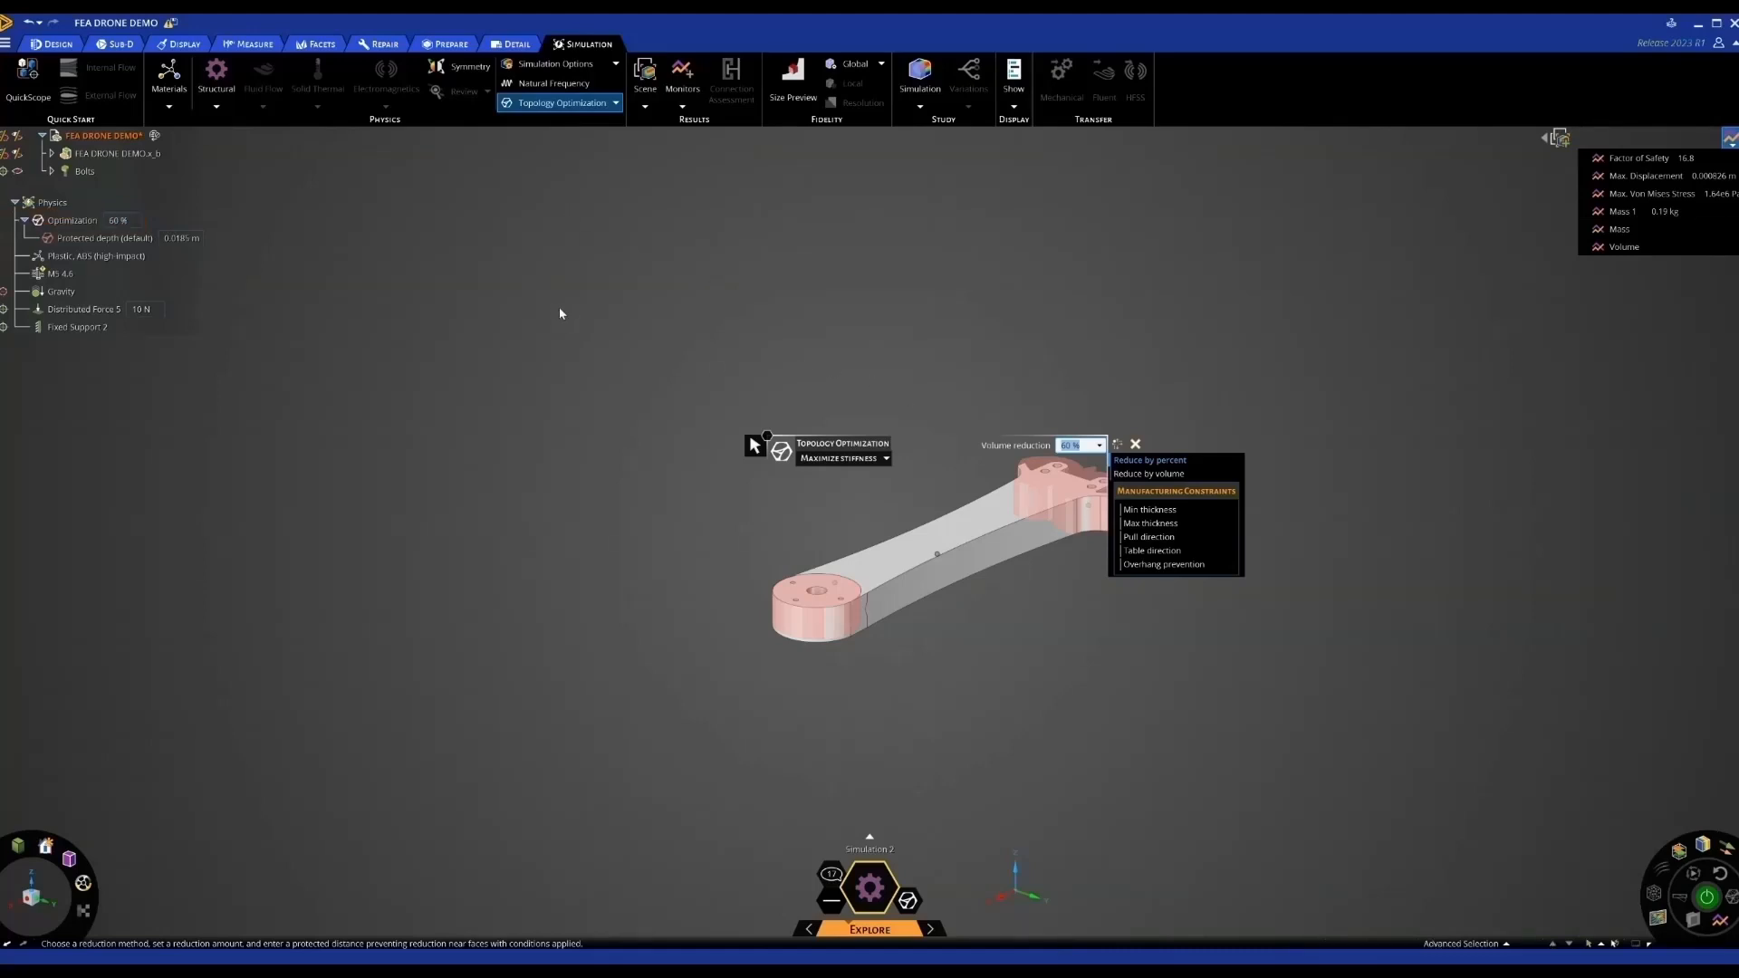
pyautogui.click(1138, 444)
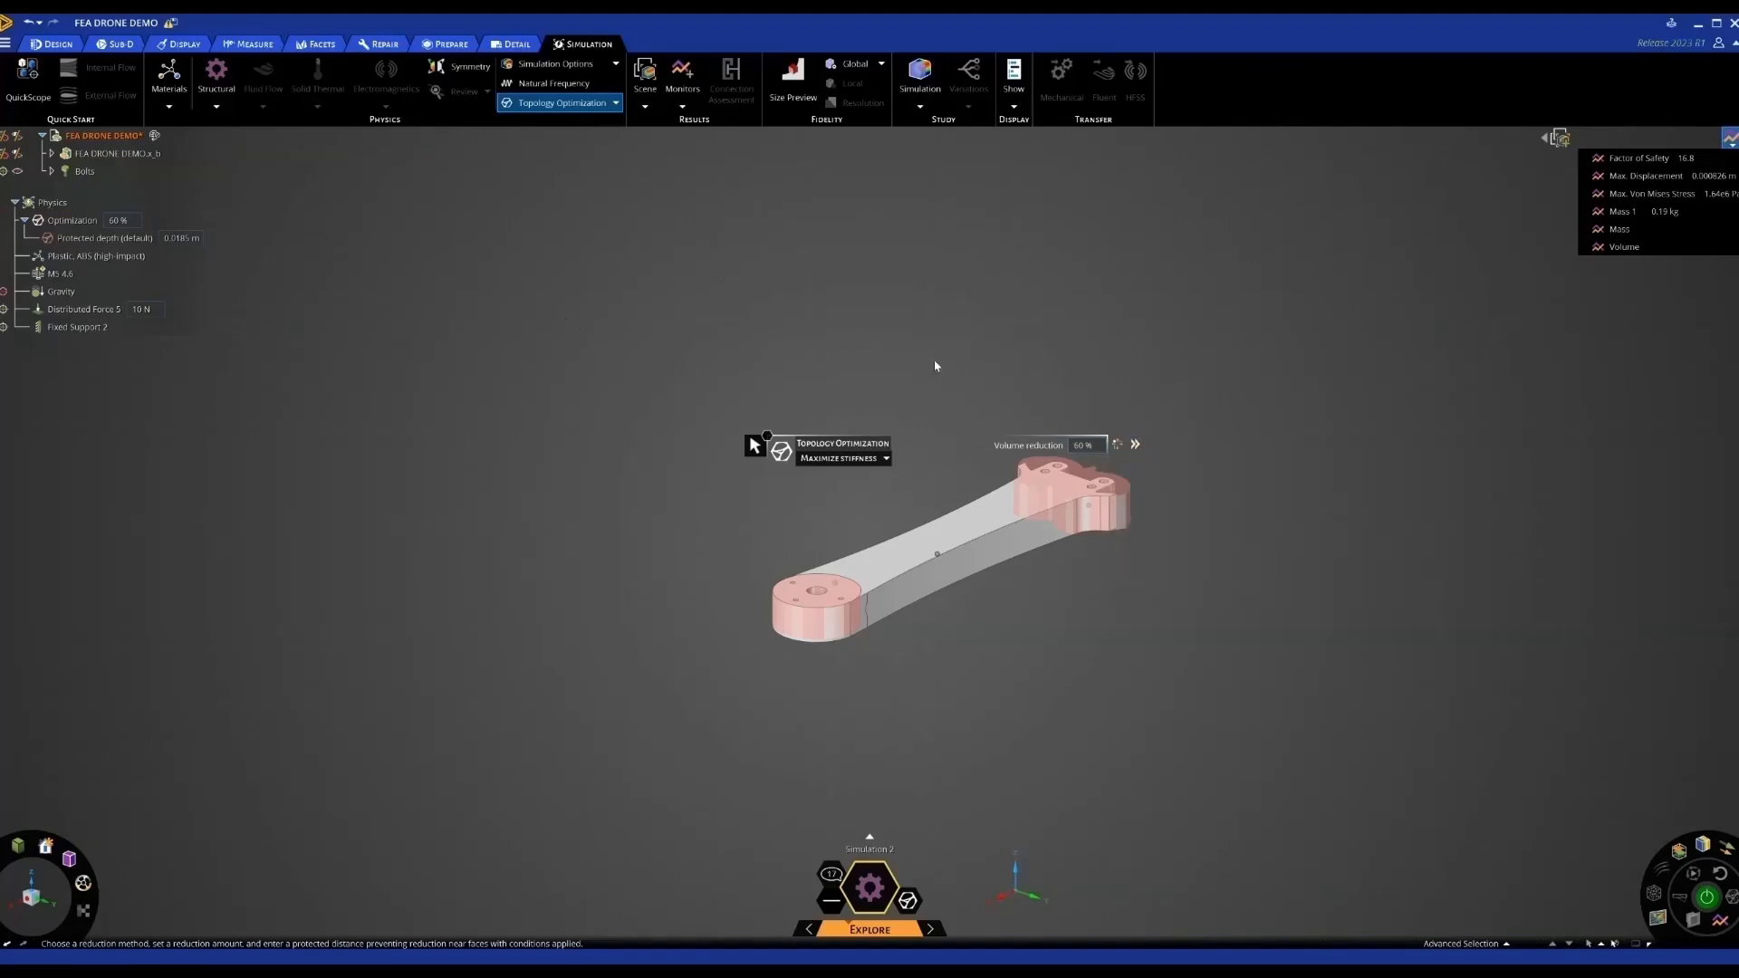
# Open the default 0.0185 m protected depth under Optimization for editing
pyautogui.click(68, 220)
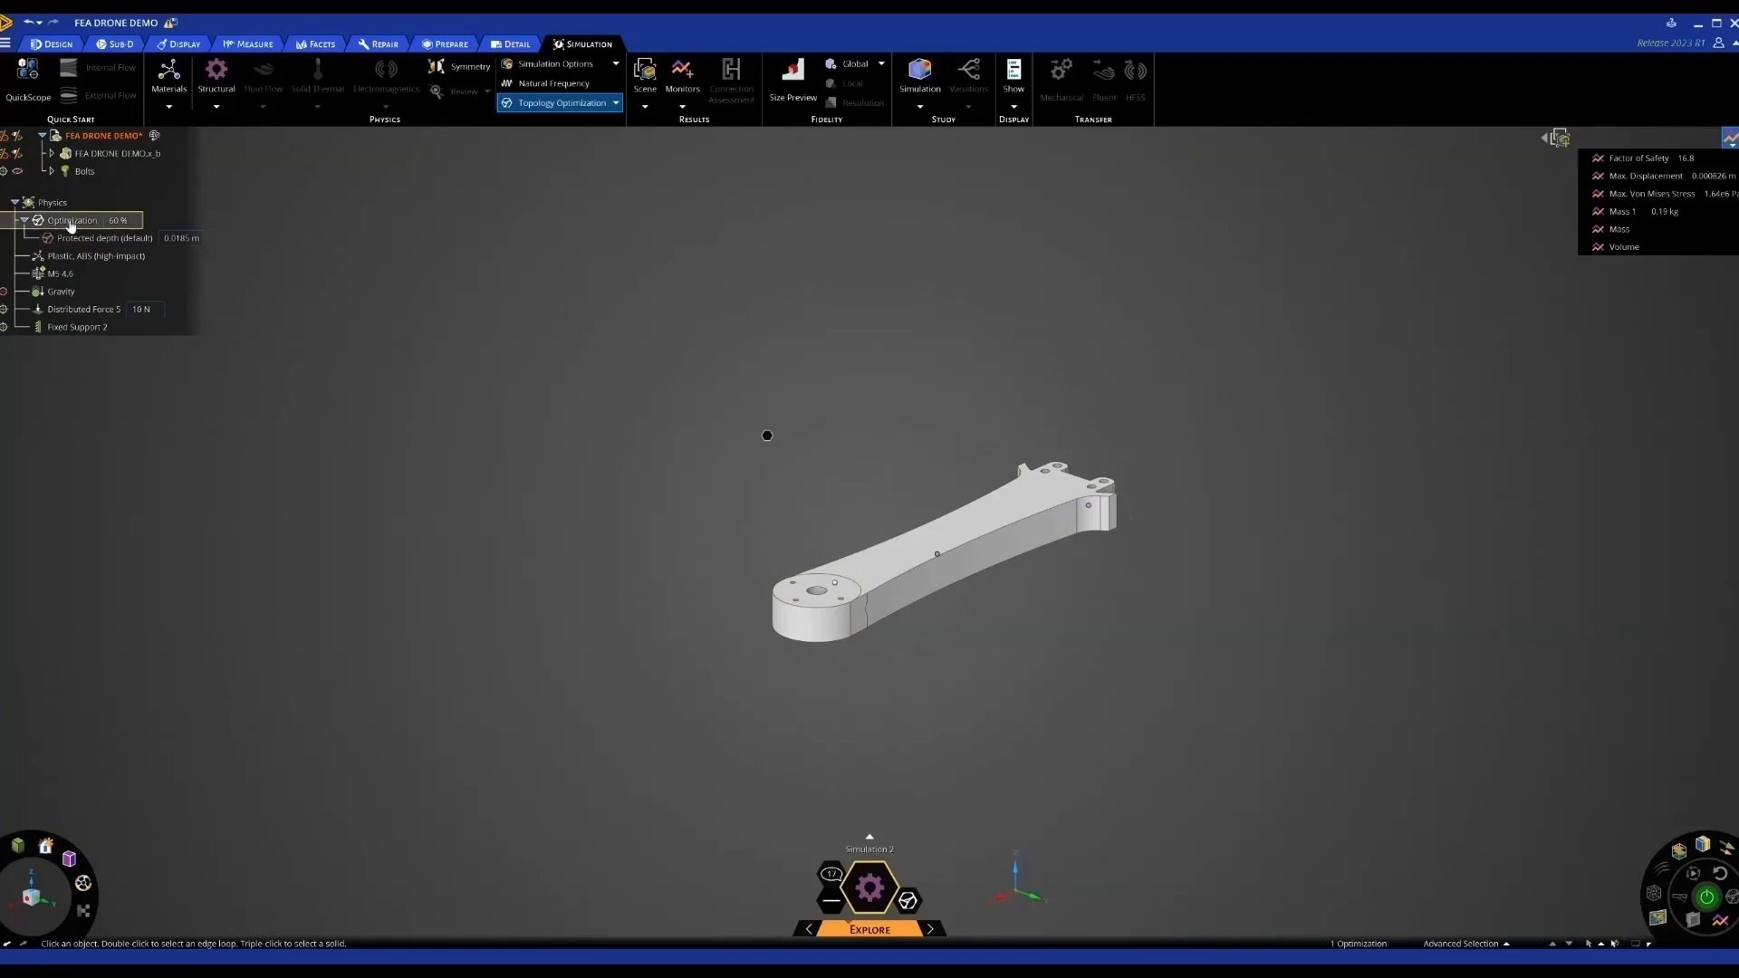
pyautogui.click(77, 238)
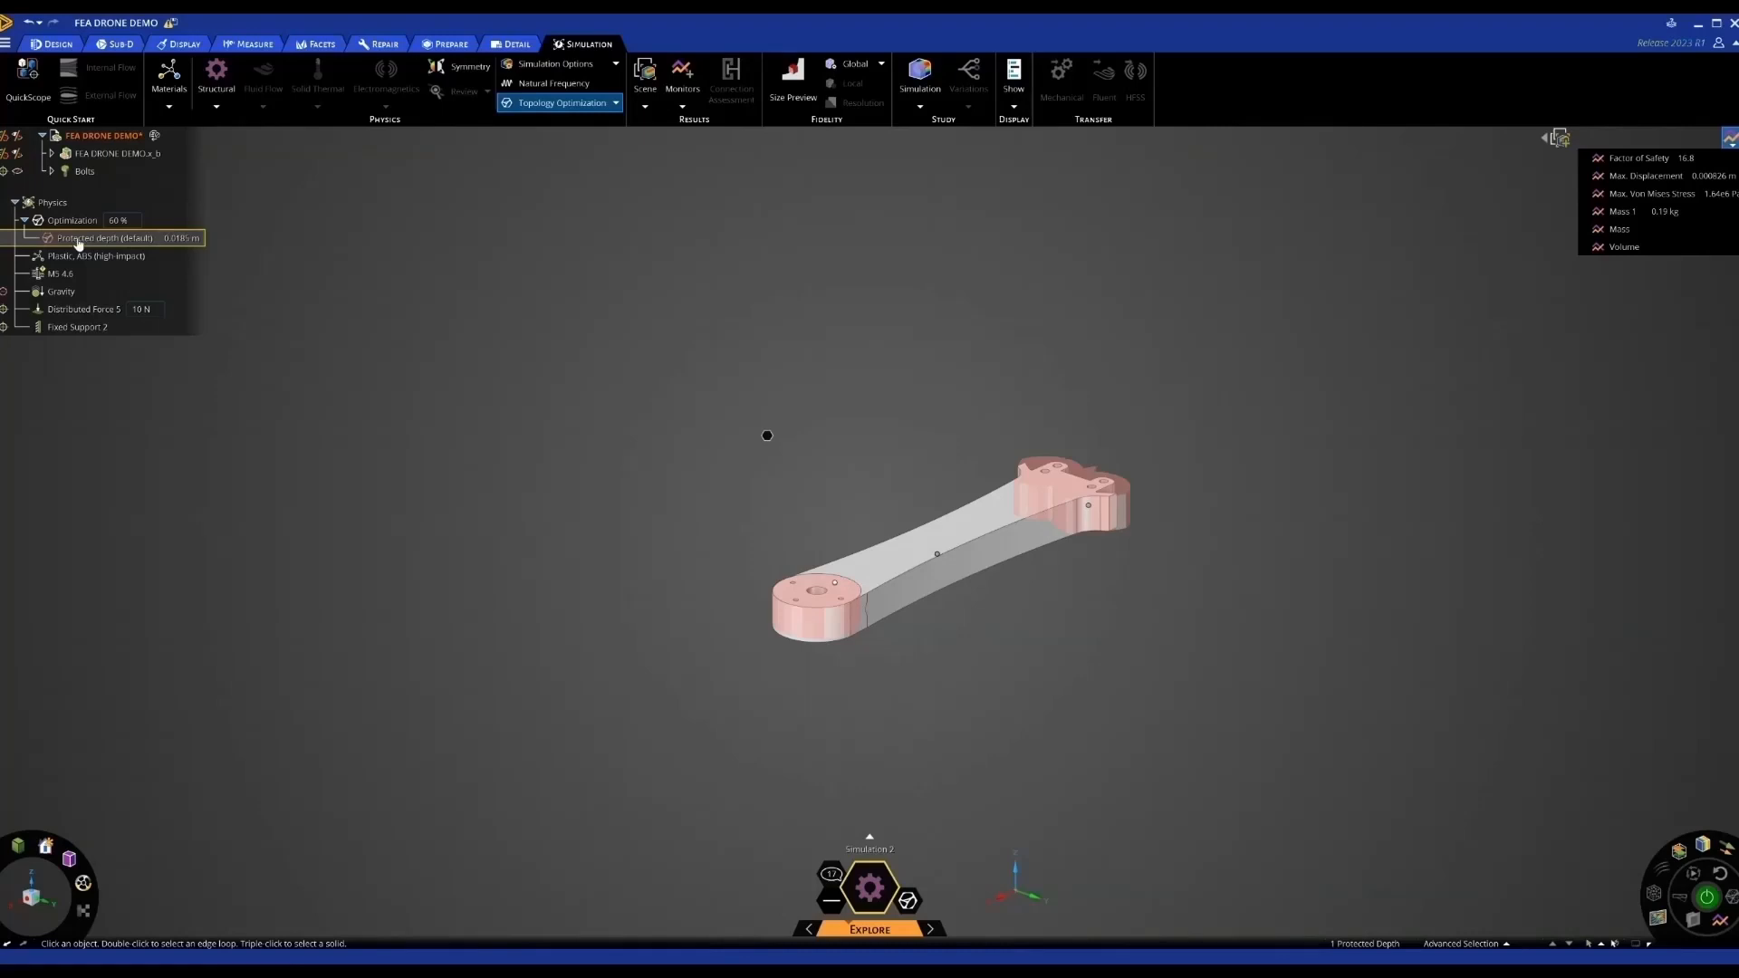
pyautogui.moveTo(310, 343); pyautogui.dragTo(279, 327, button='middle')
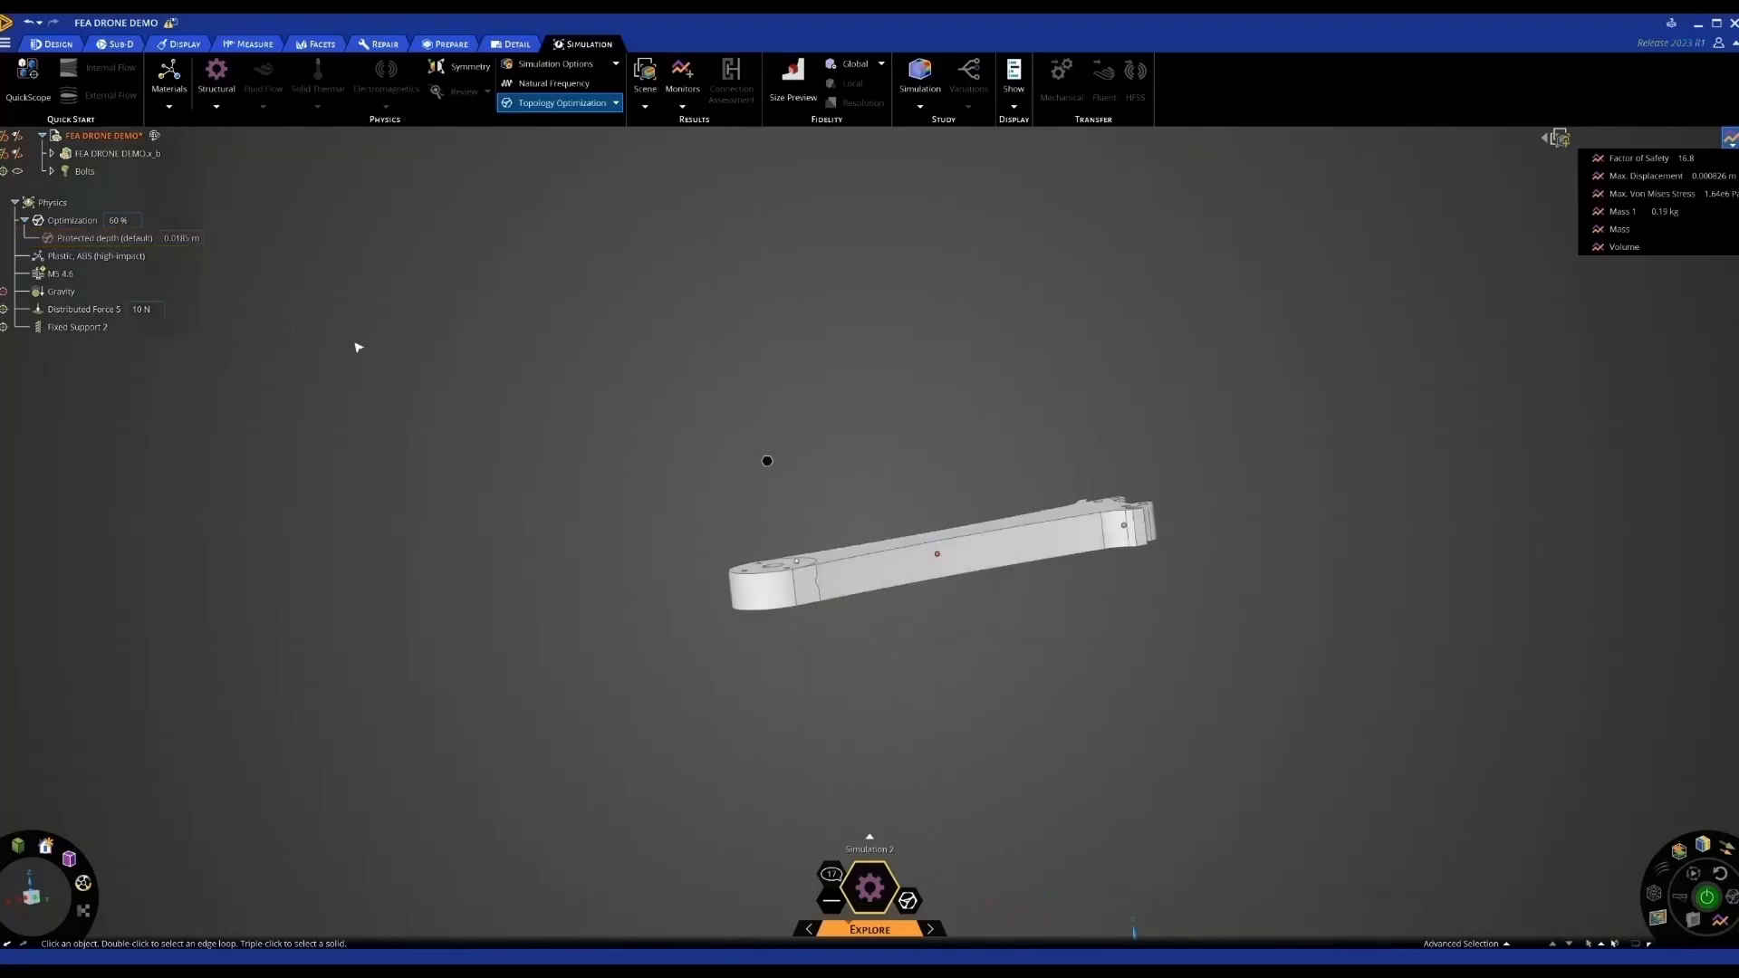
pyautogui.doubleClick(102, 239)
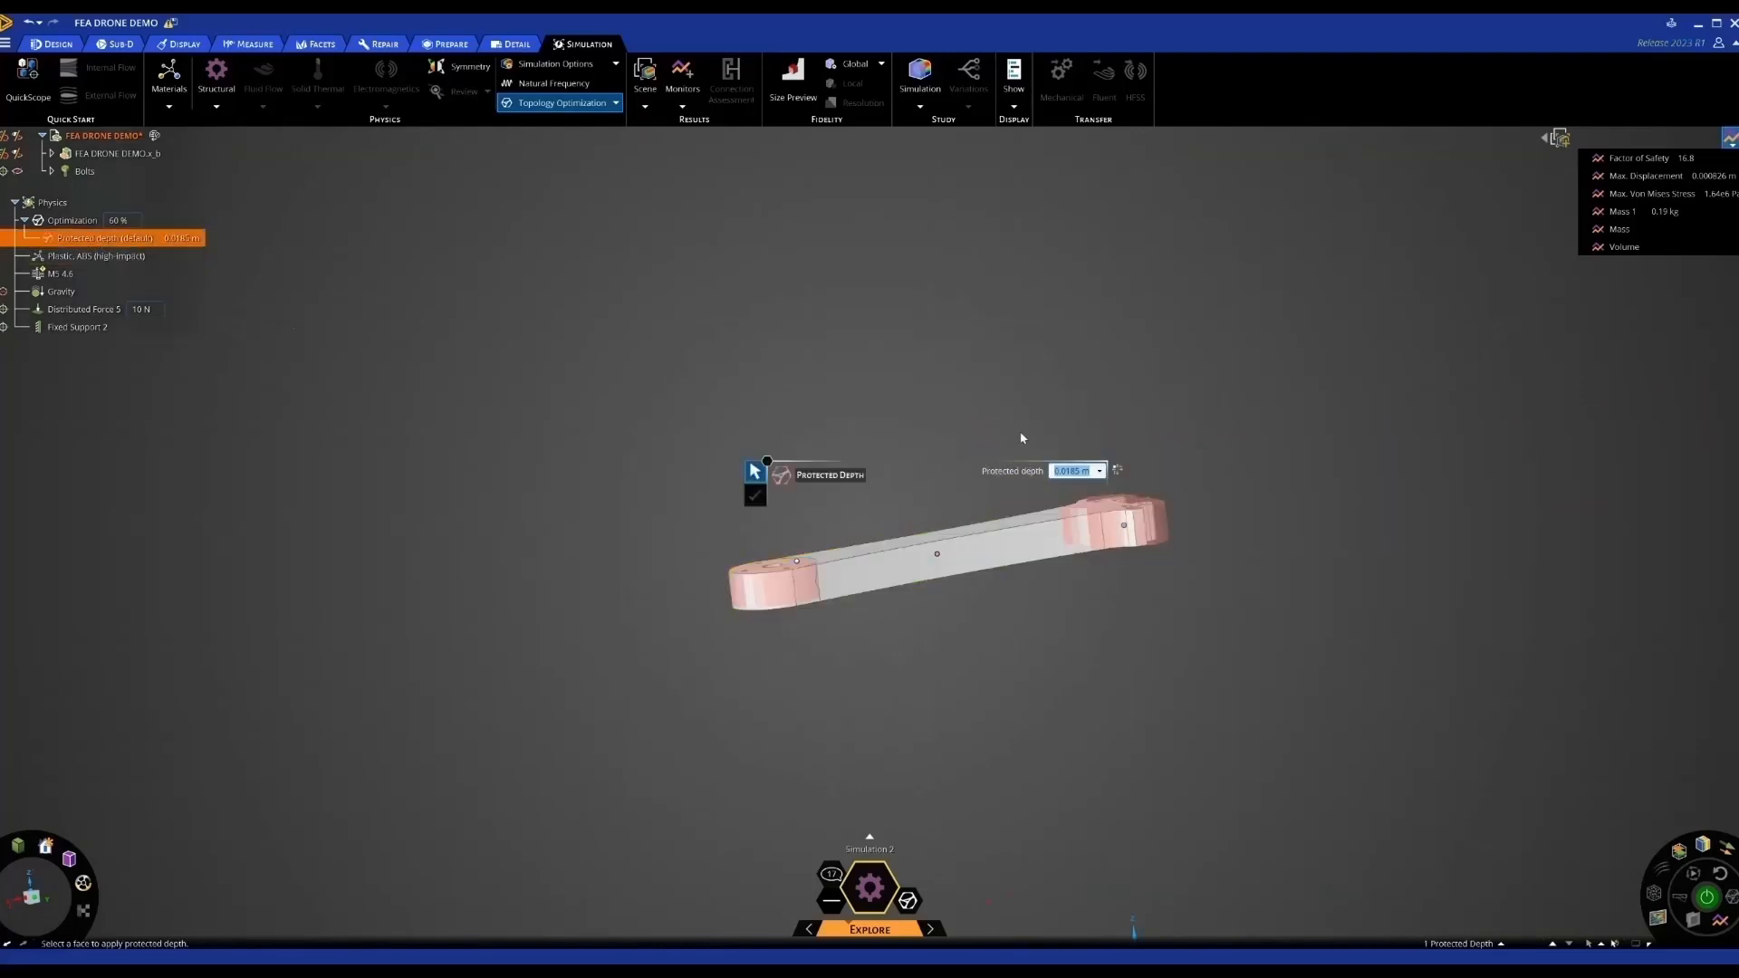
# Change the default protected depth to 0.0085 m
pyautogui.click(1072, 471)
pyautogui.press('BackSpace')
pyautogui.write('0')
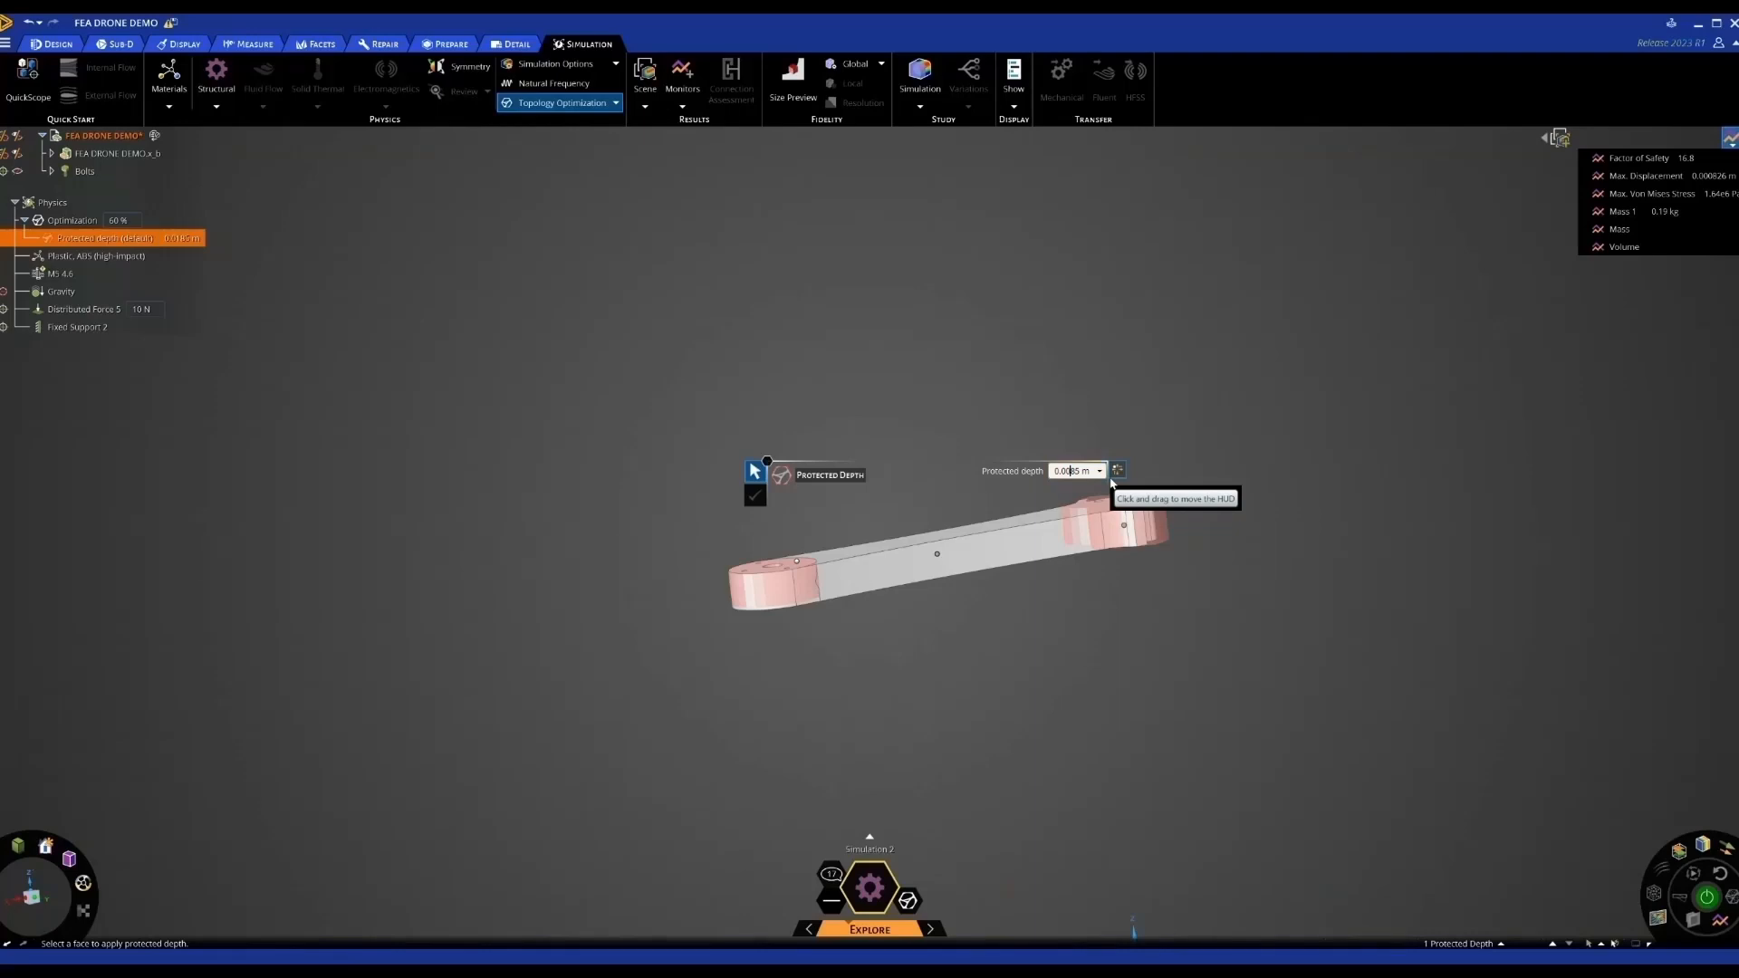
pyautogui.press('Return')
# Add Protected depth 1 on the arm's round motor-mount end face
pyautogui.moveTo(1071, 403)
pyautogui.mouseDown(button='middle')
pyautogui.moveTo(1075, 426)
pyautogui.moveTo(1064, 410)
pyautogui.mouseUp(button='middle')
pyautogui.scroll(3, 1078, 532)
pyautogui.scroll(-2, 1086, 527)
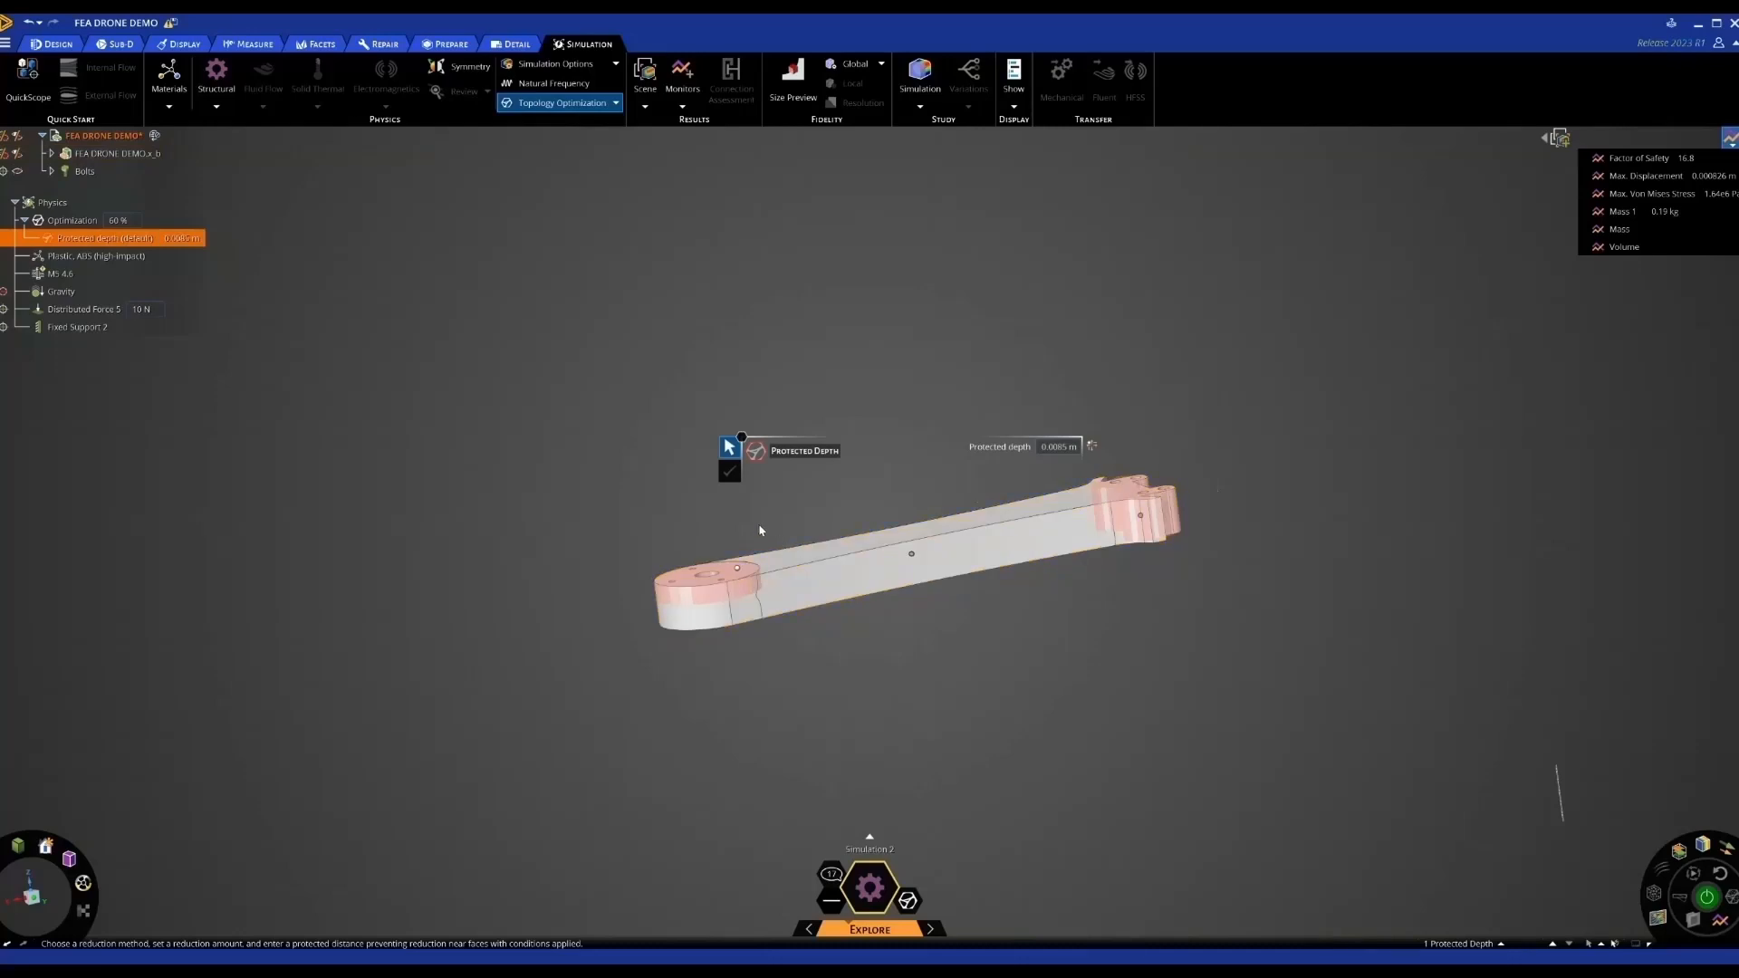
pyautogui.scroll(1, 725, 569)
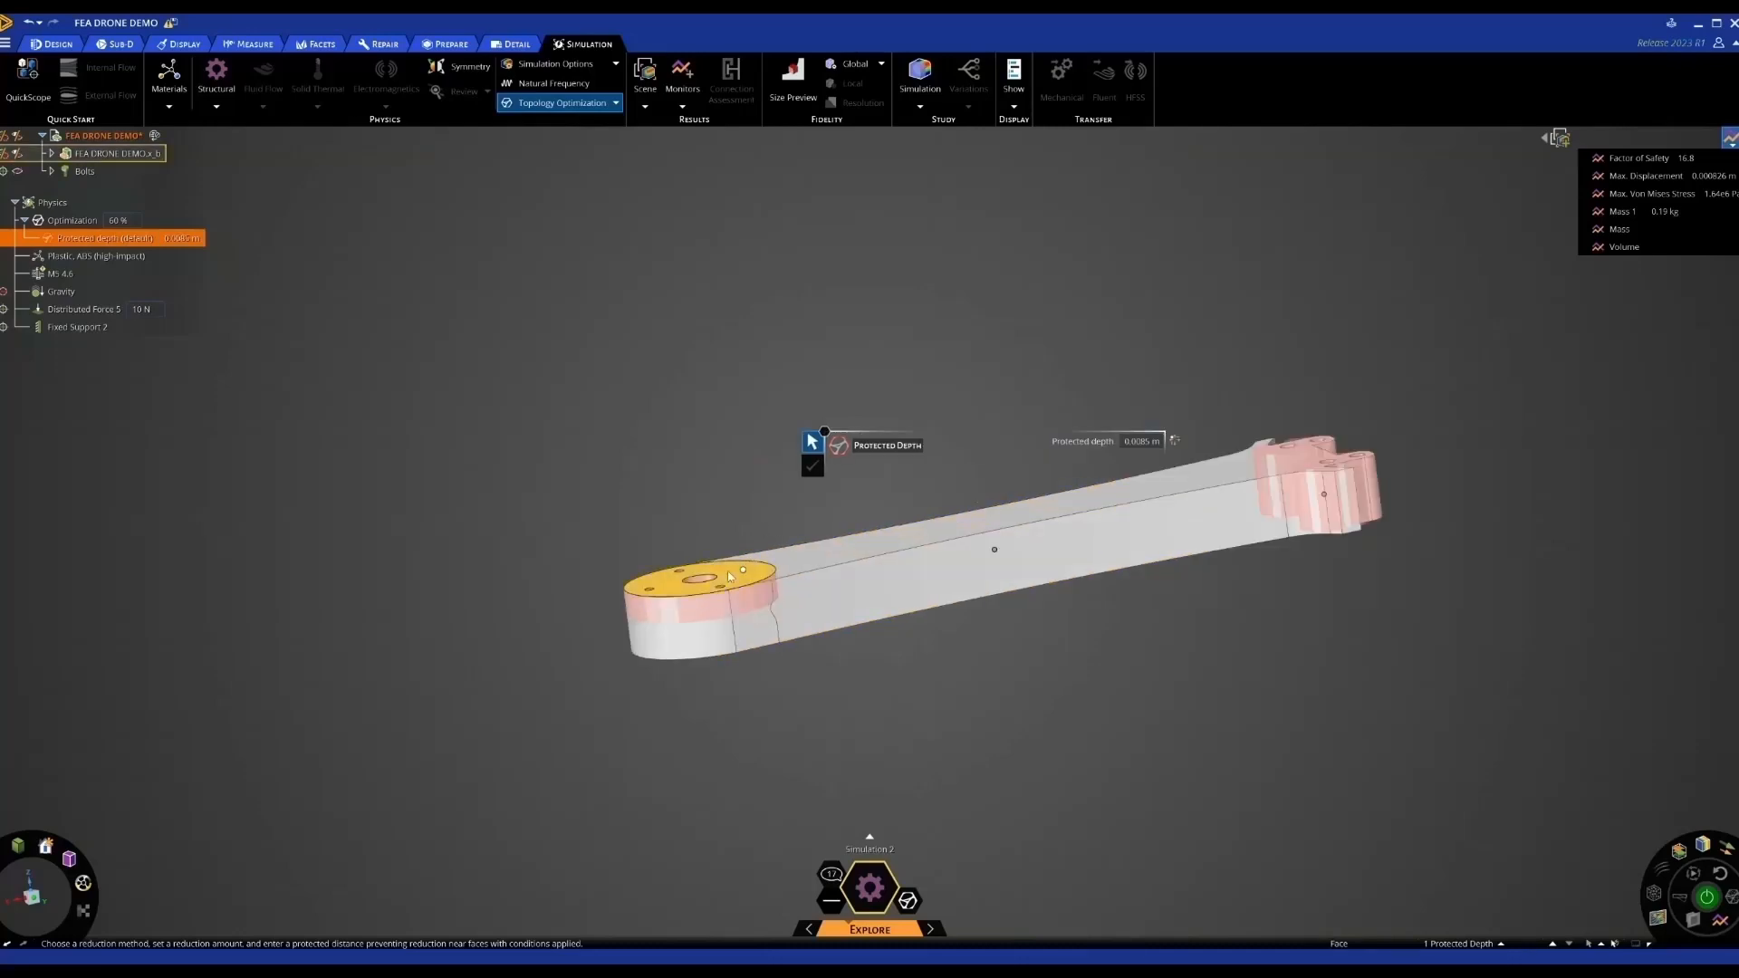
pyautogui.click(730, 576)
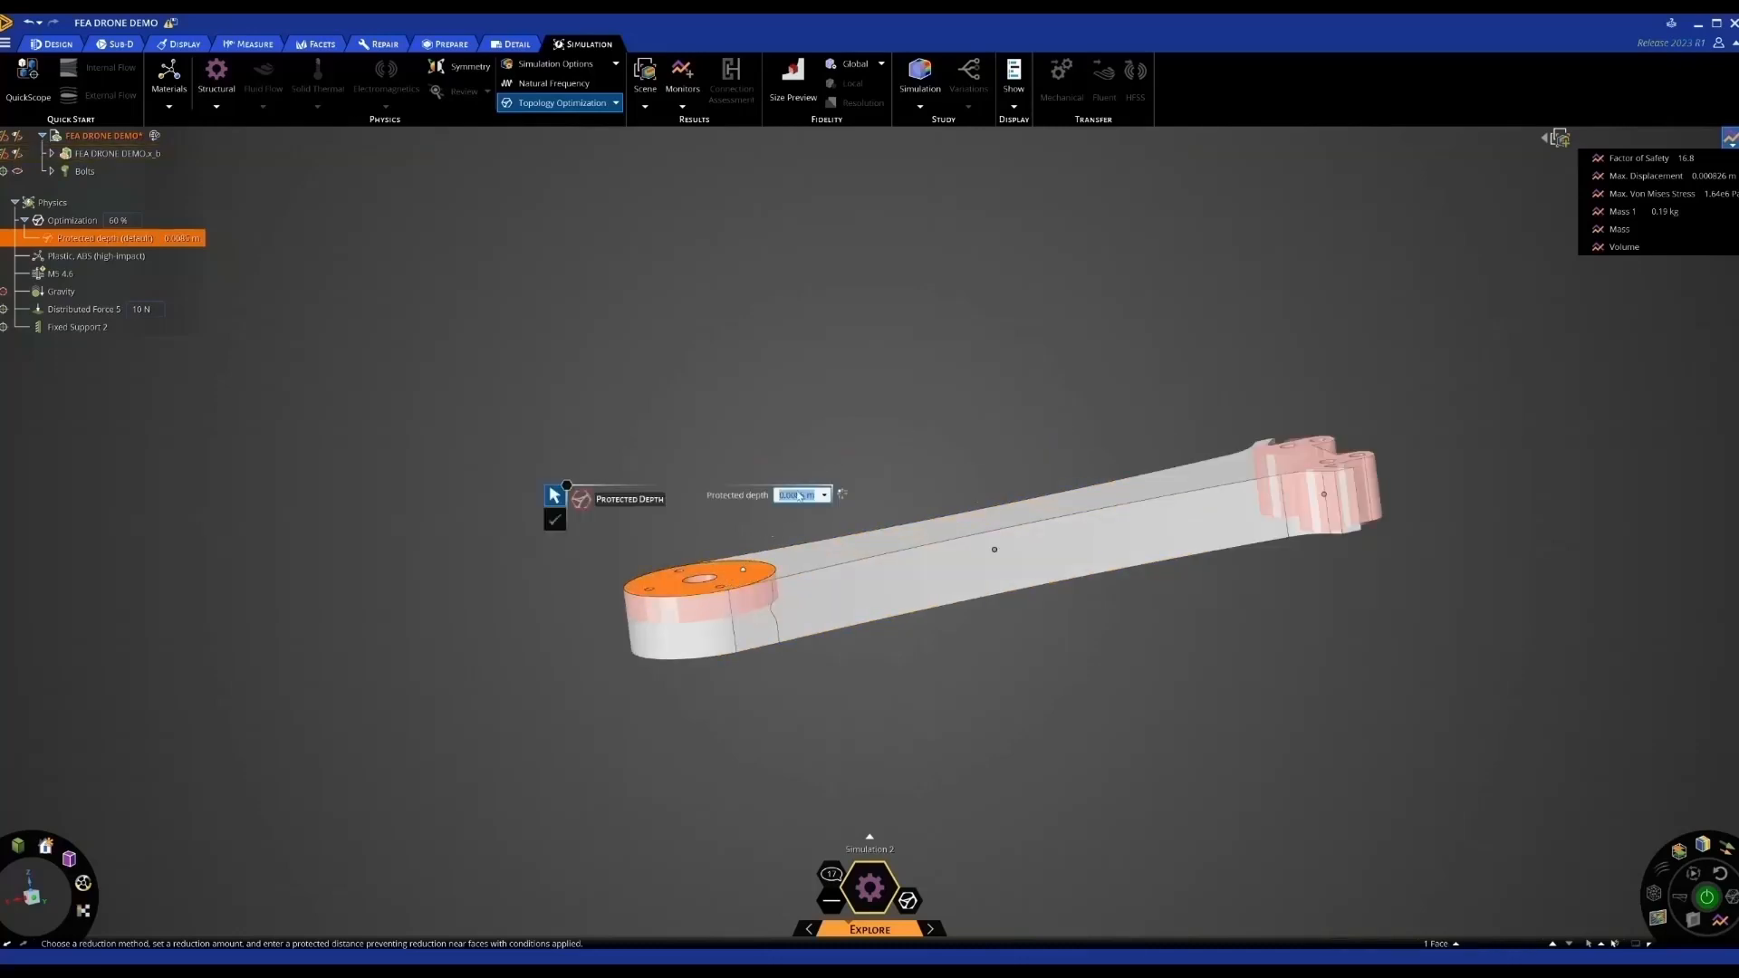
pyautogui.click(796, 495)
pyautogui.press('BackSpace')
pyautogui.write('1')
pyautogui.press('Return')
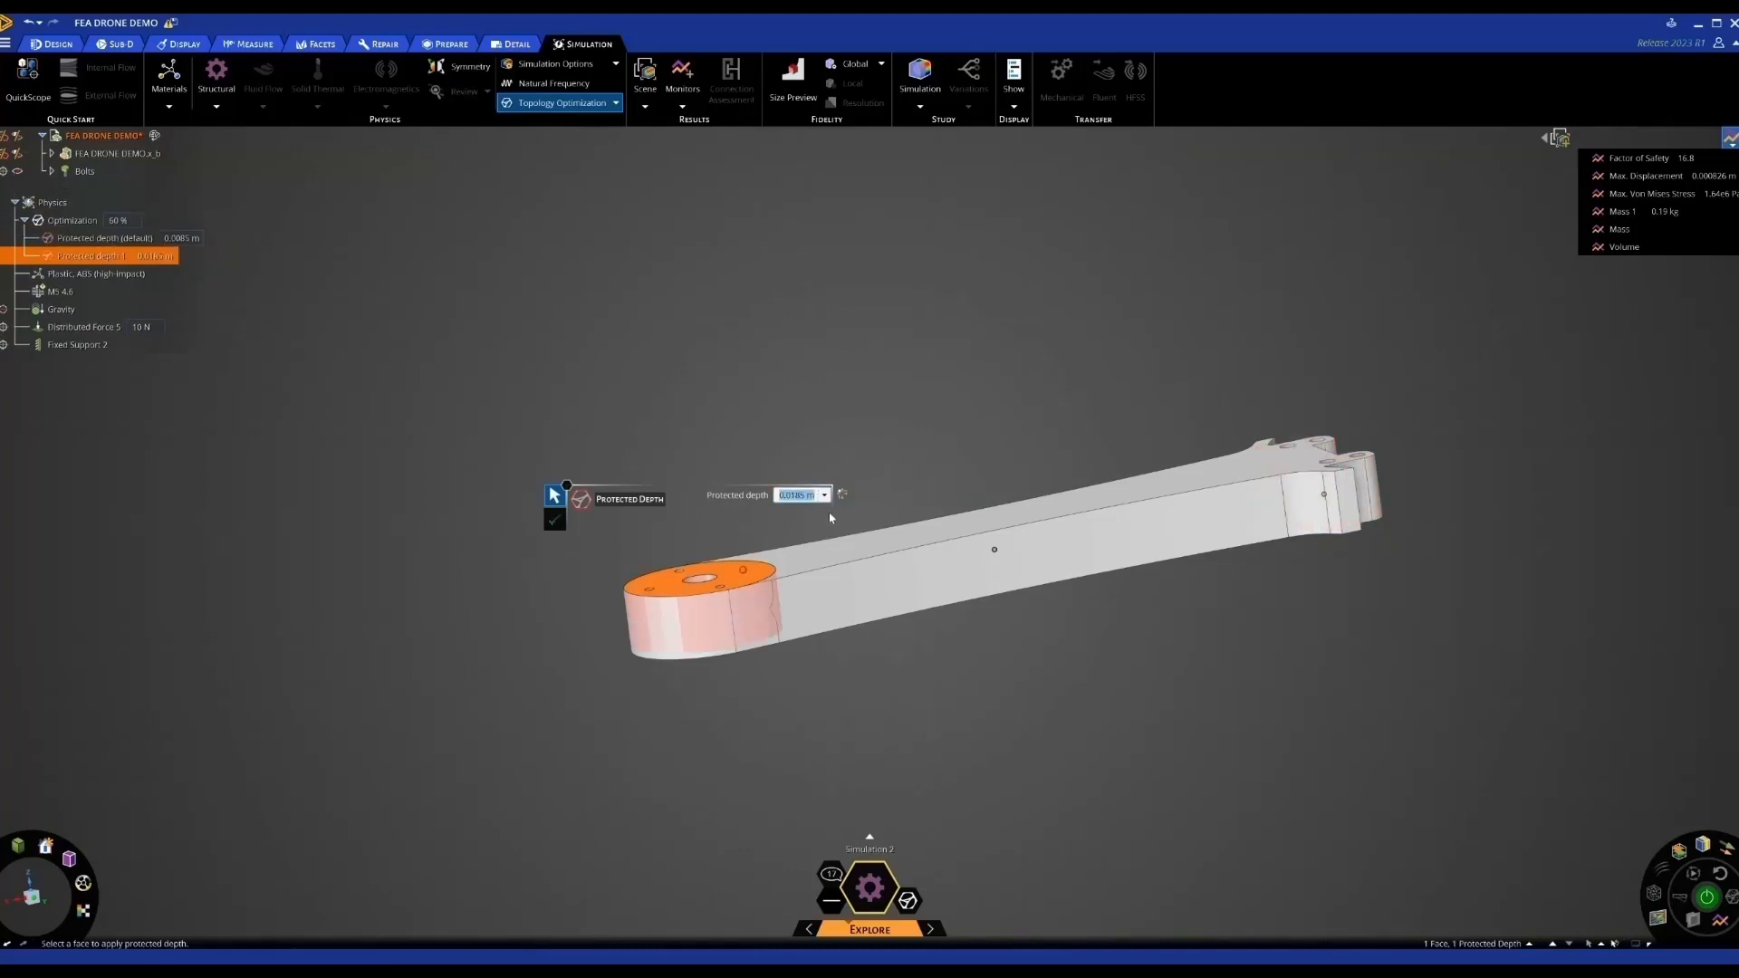
pyautogui.click(653, 429)
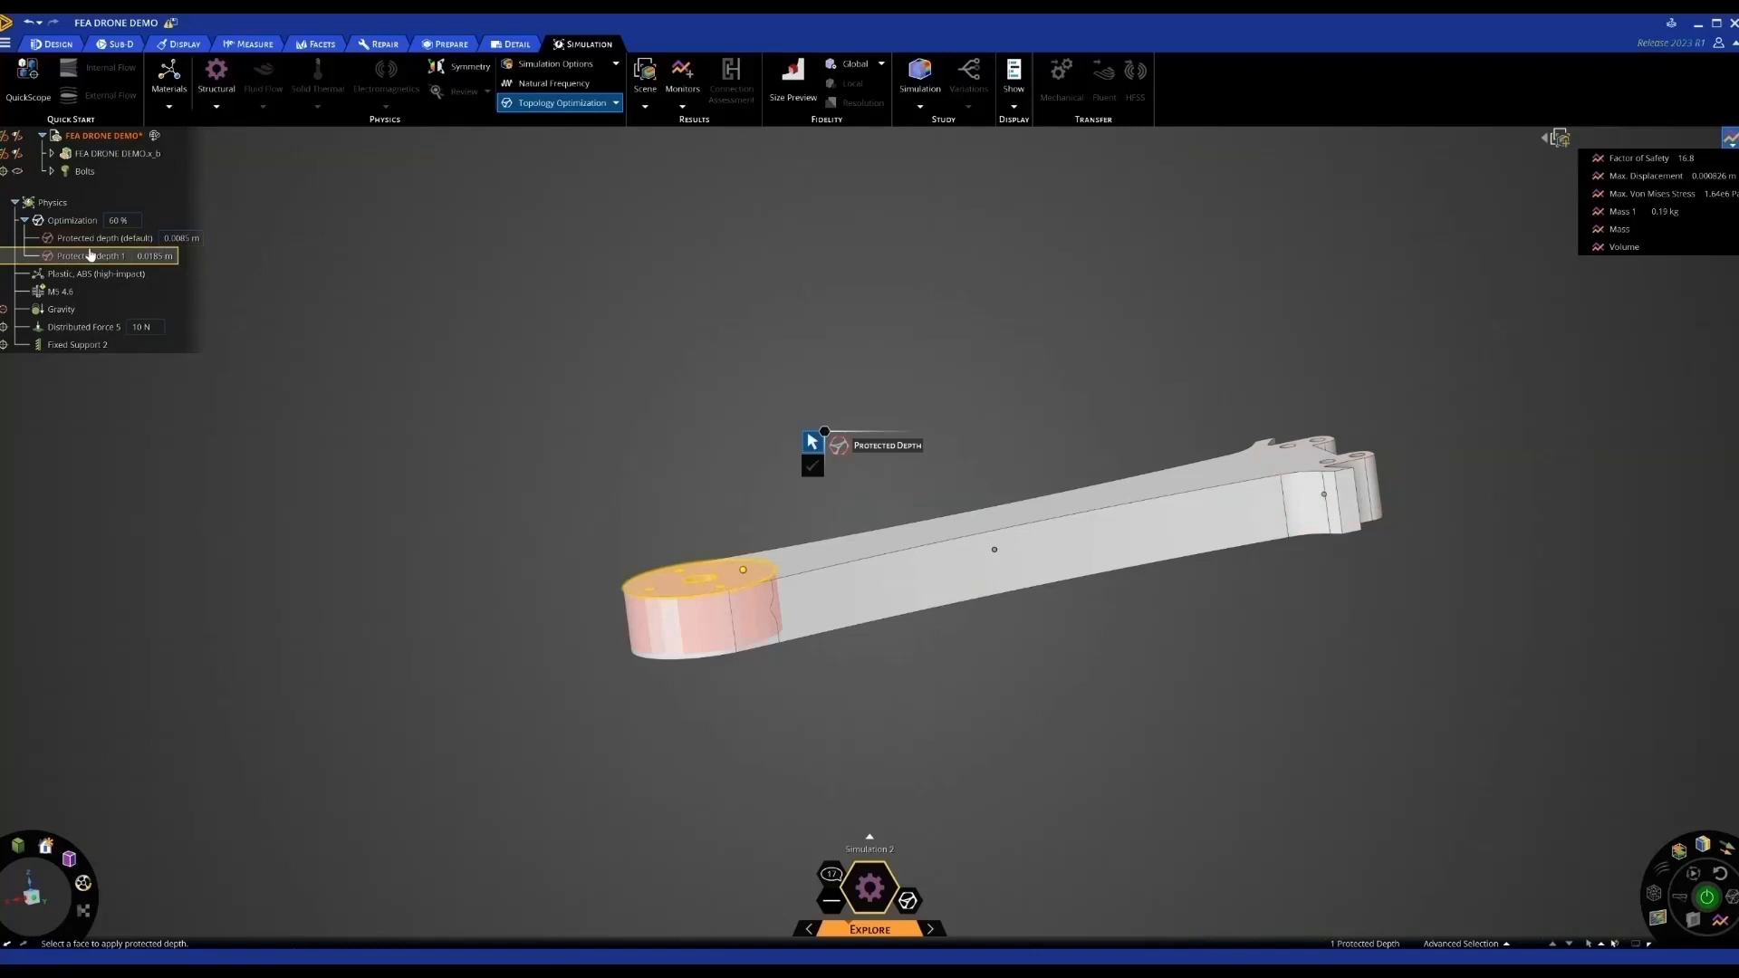
# Set Protected depth 1 to 0.0085 m
pyautogui.click(94, 260)
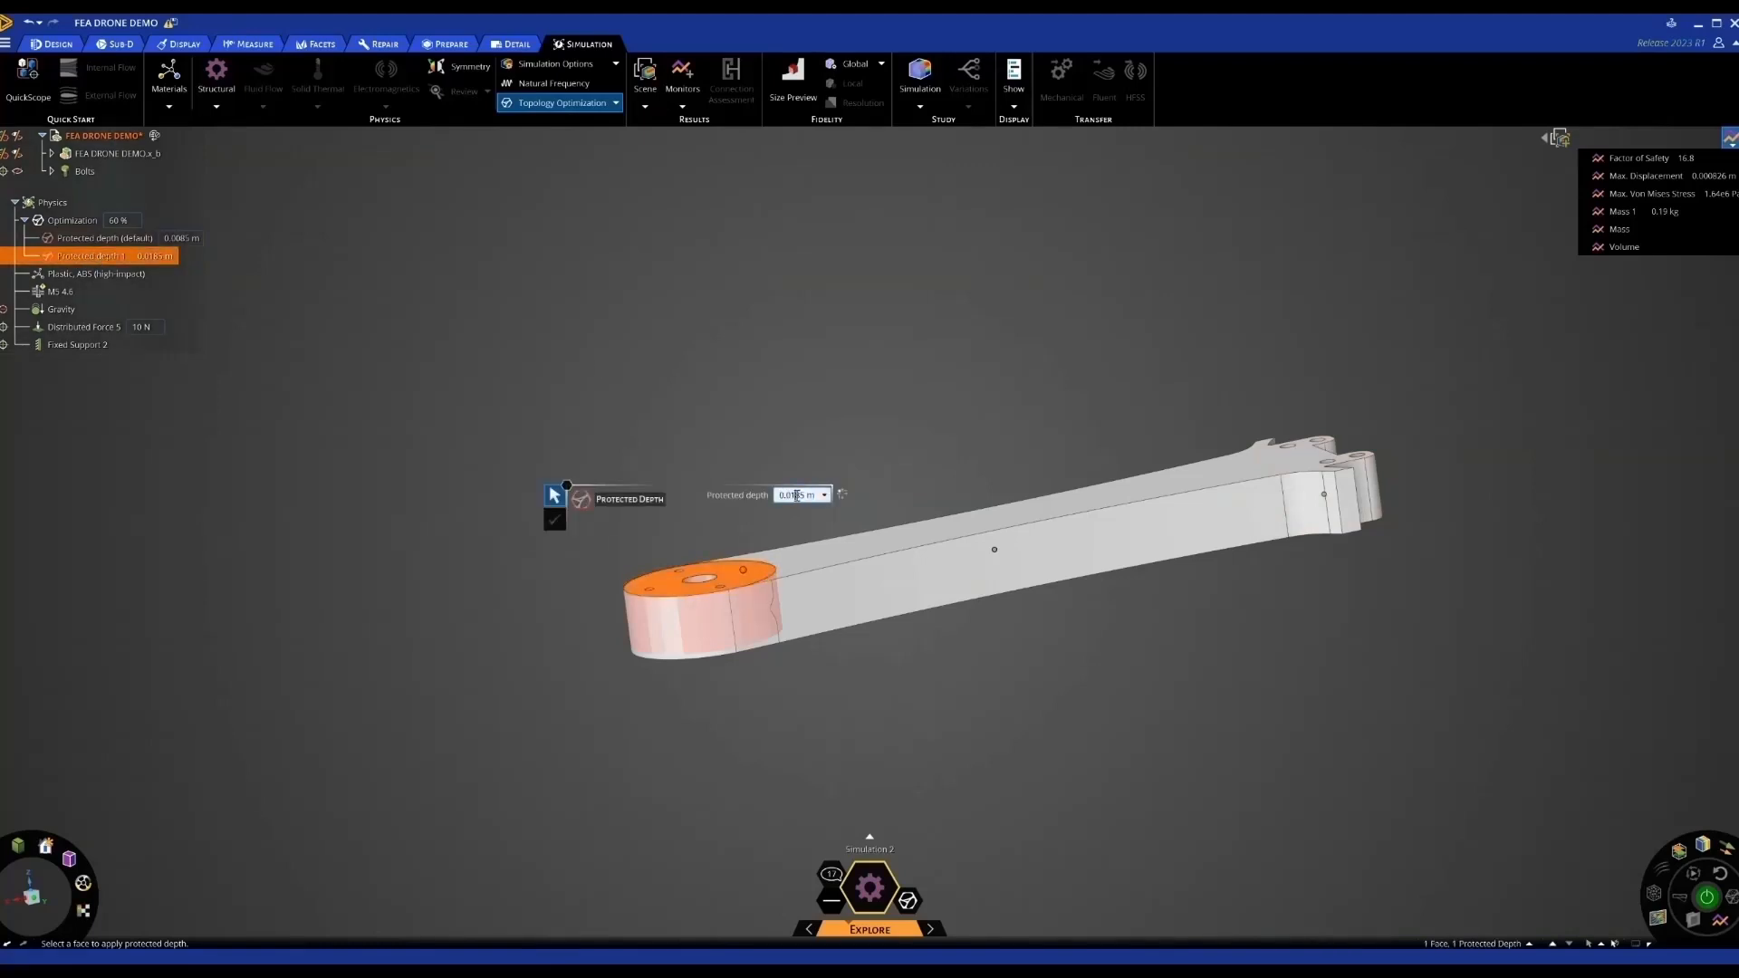
pyautogui.press('BackSpace')
pyautogui.write('0')
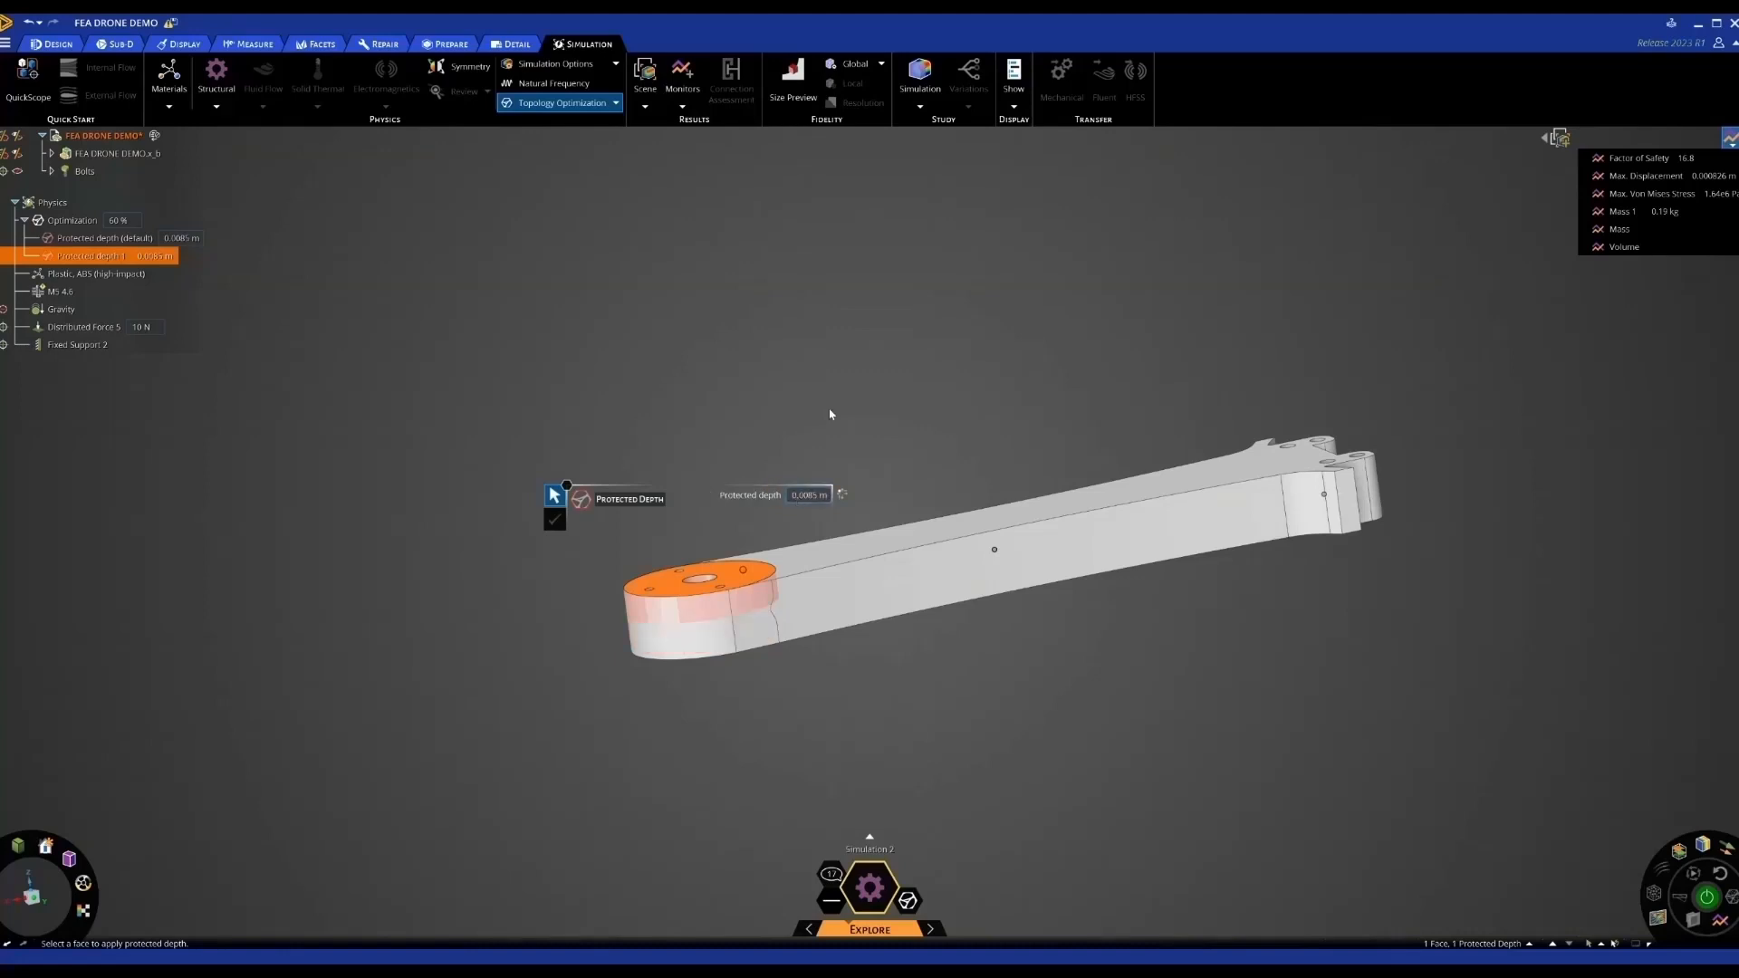
pyautogui.click(832, 405)
pyautogui.press('Escape')
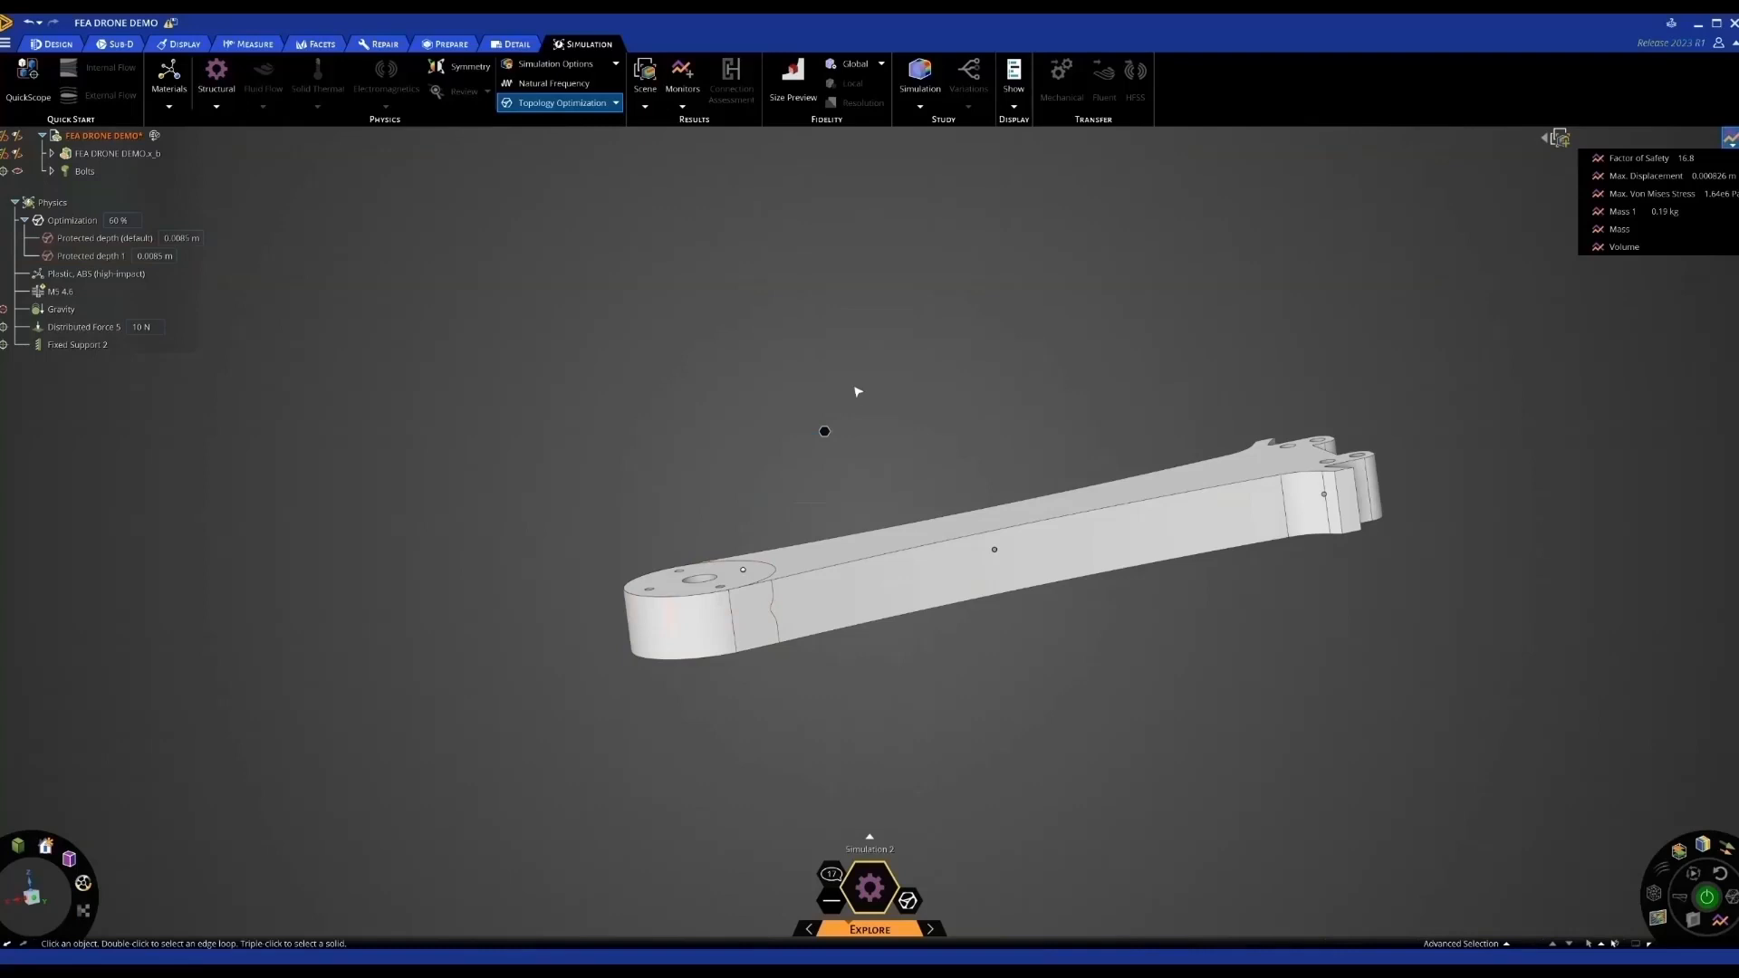
pyautogui.moveTo(849, 397); pyautogui.dragTo(920, 376, button='middle')
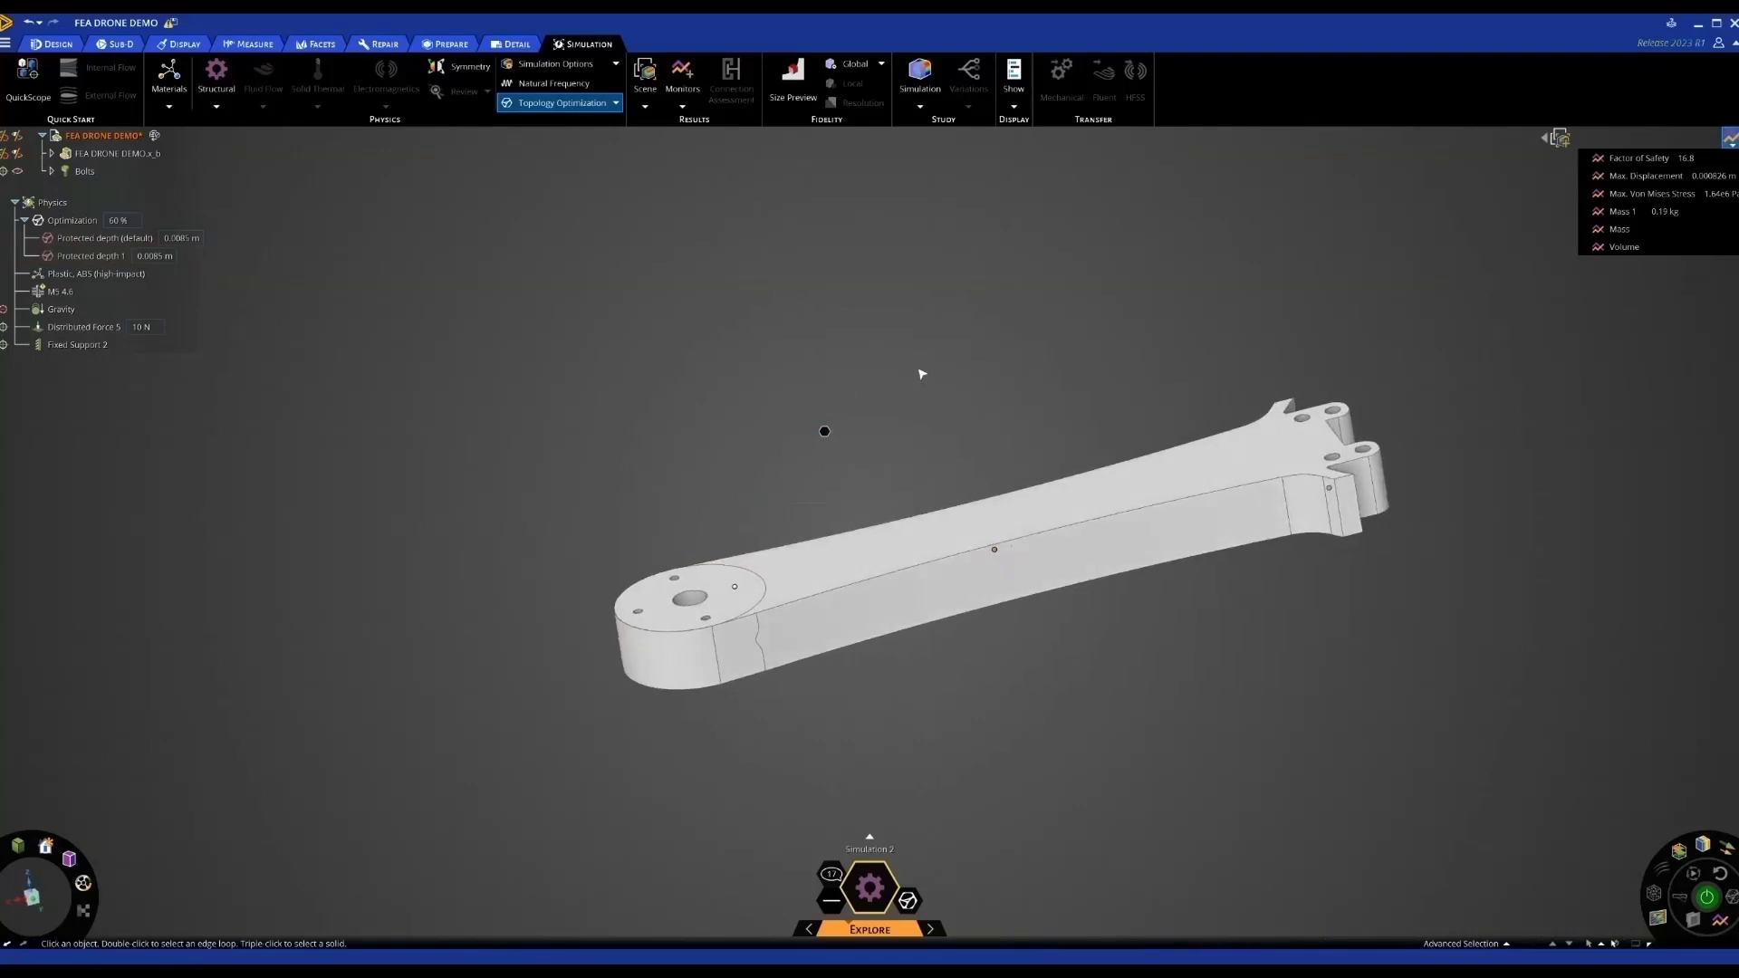
pyautogui.click(74, 220)
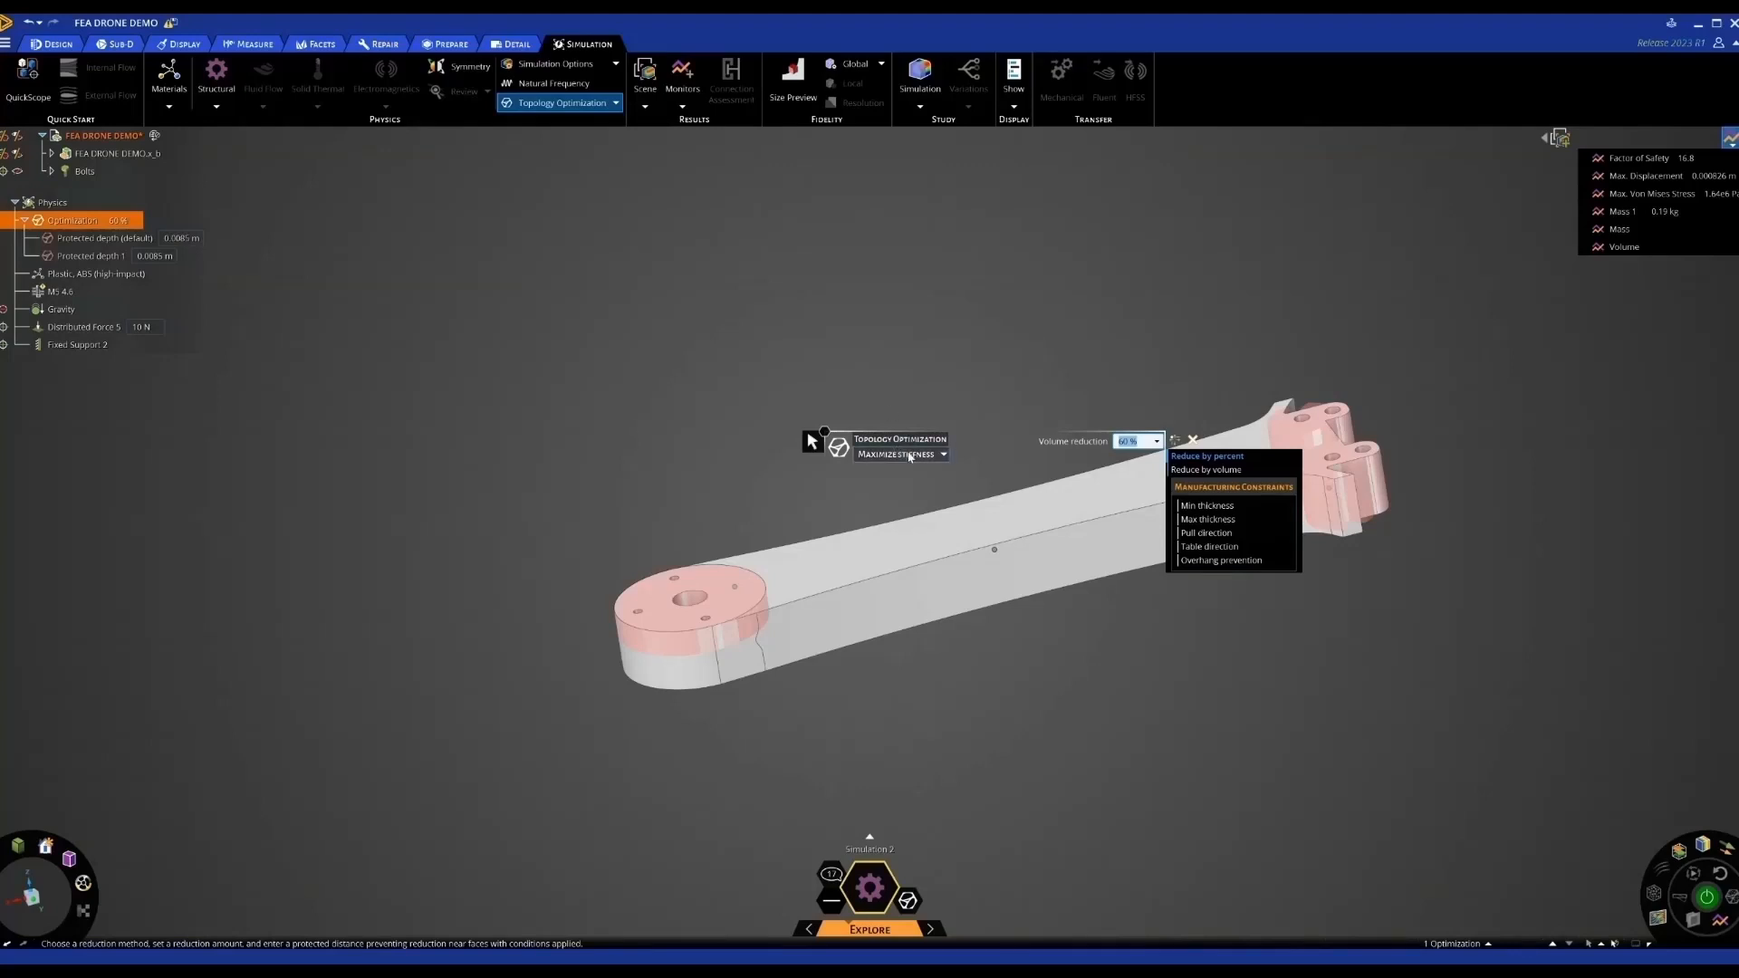
pyautogui.click(923, 457)
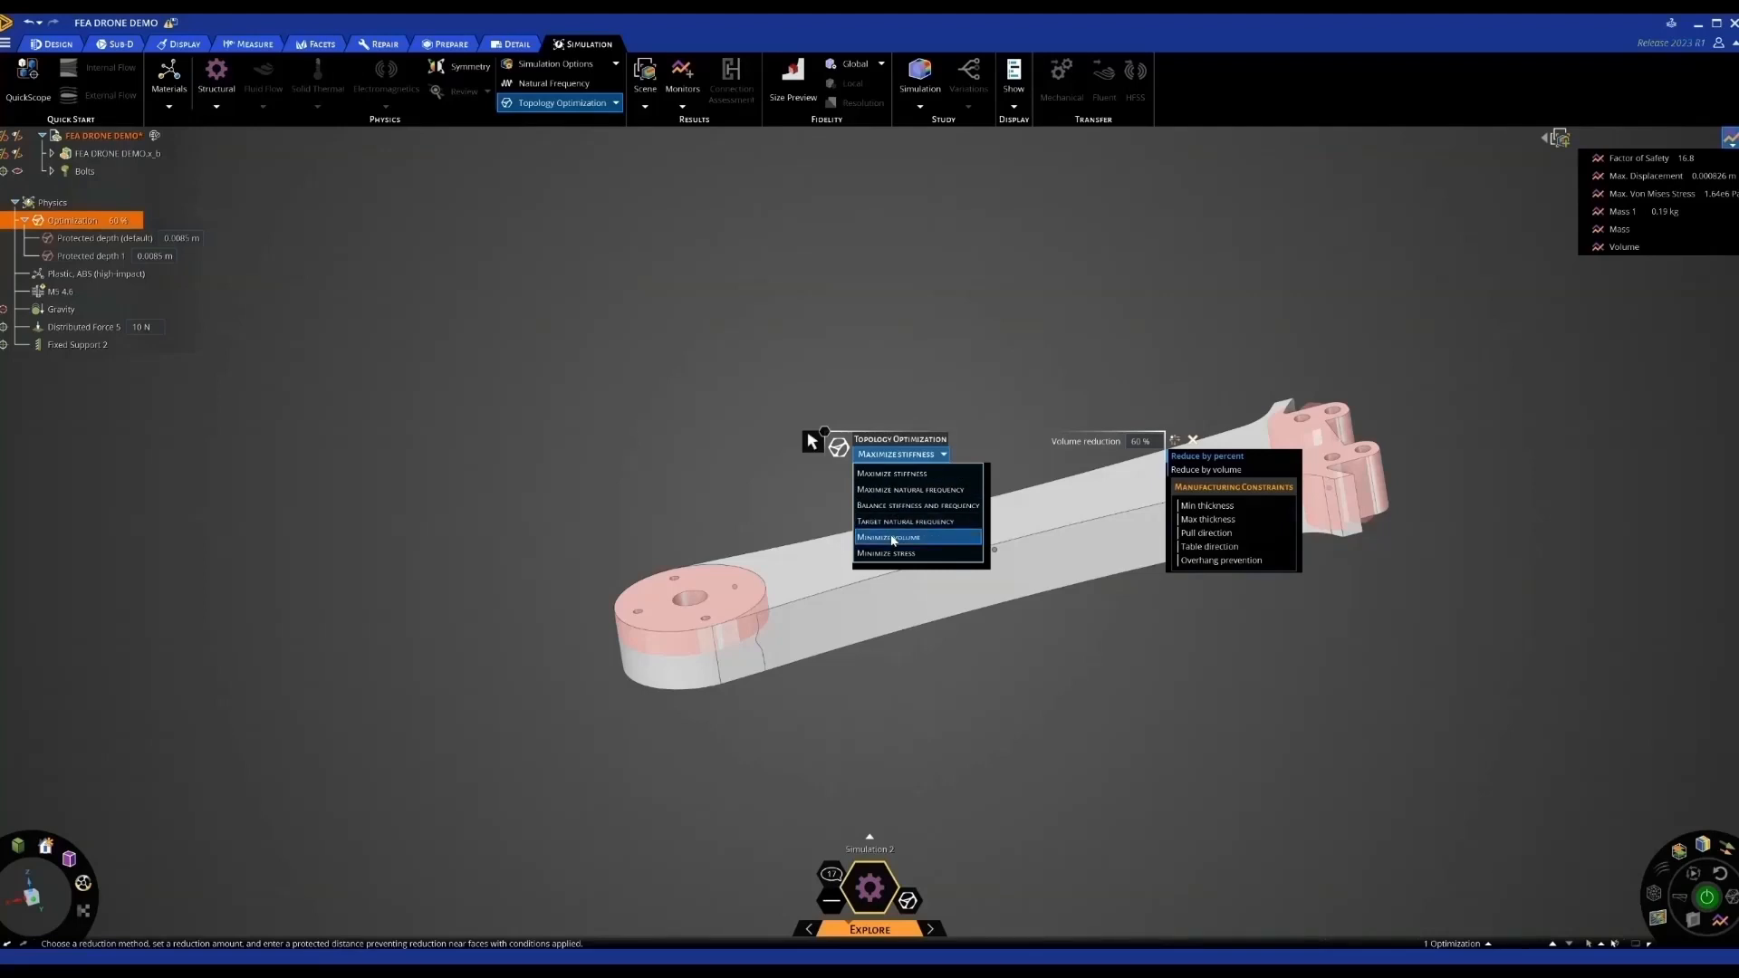
pyautogui.click(892, 538)
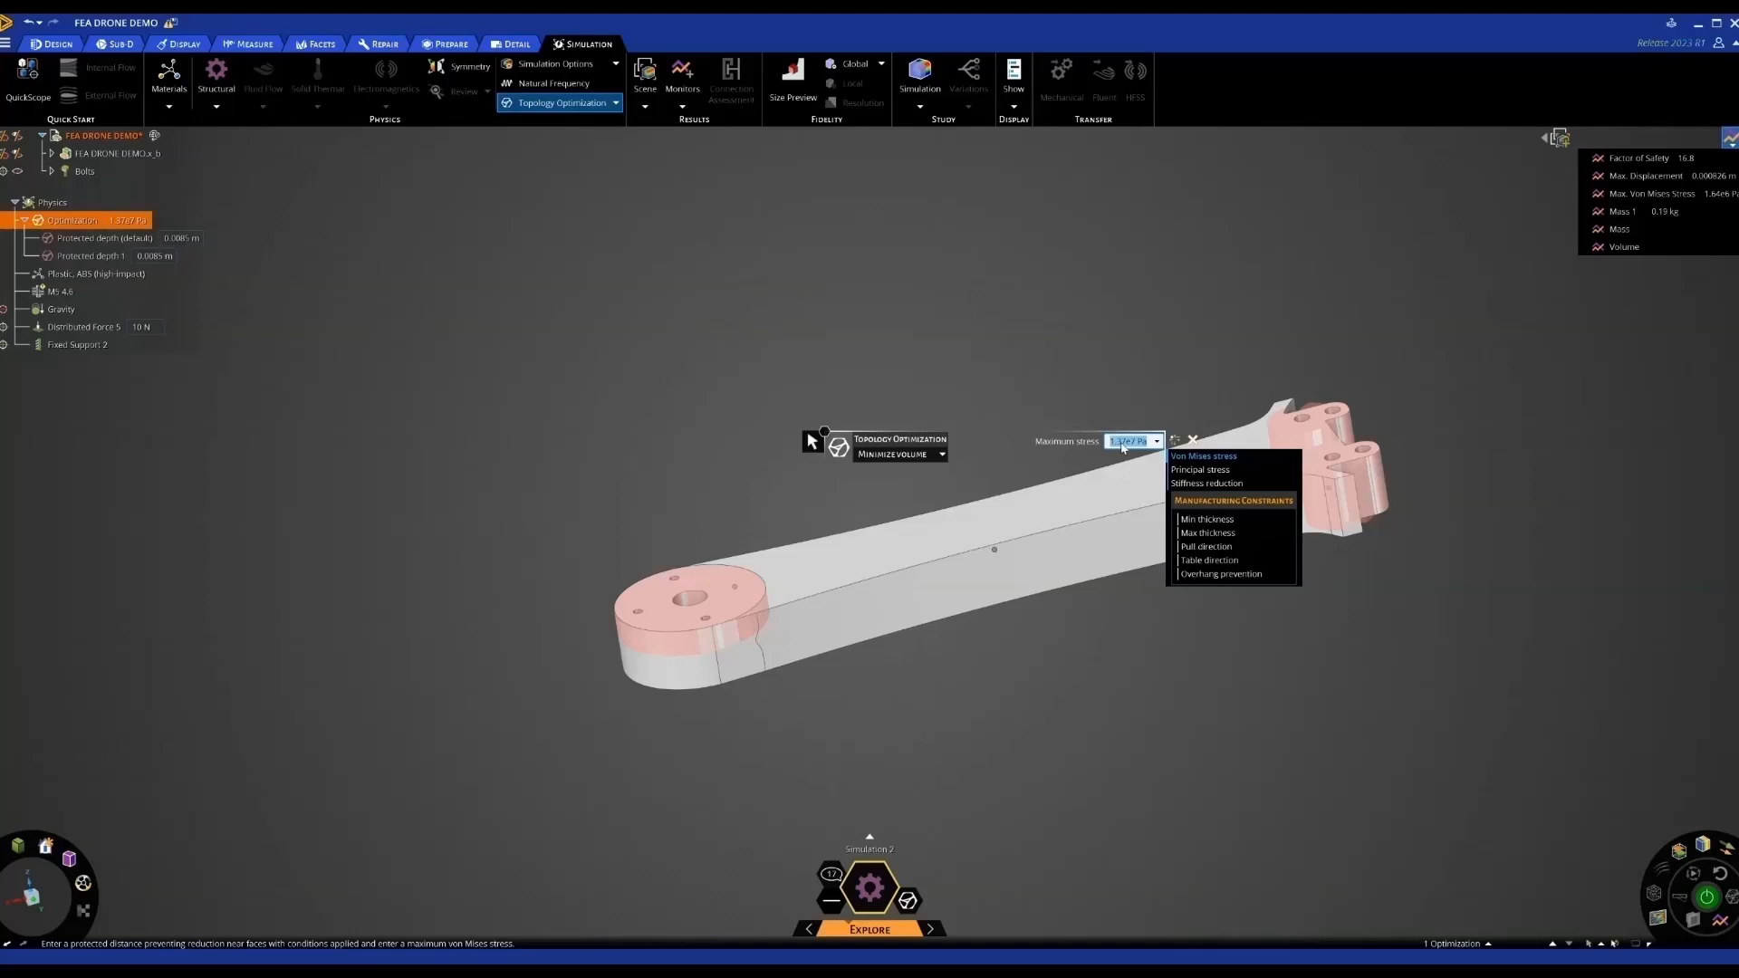
pyautogui.click(933, 457)
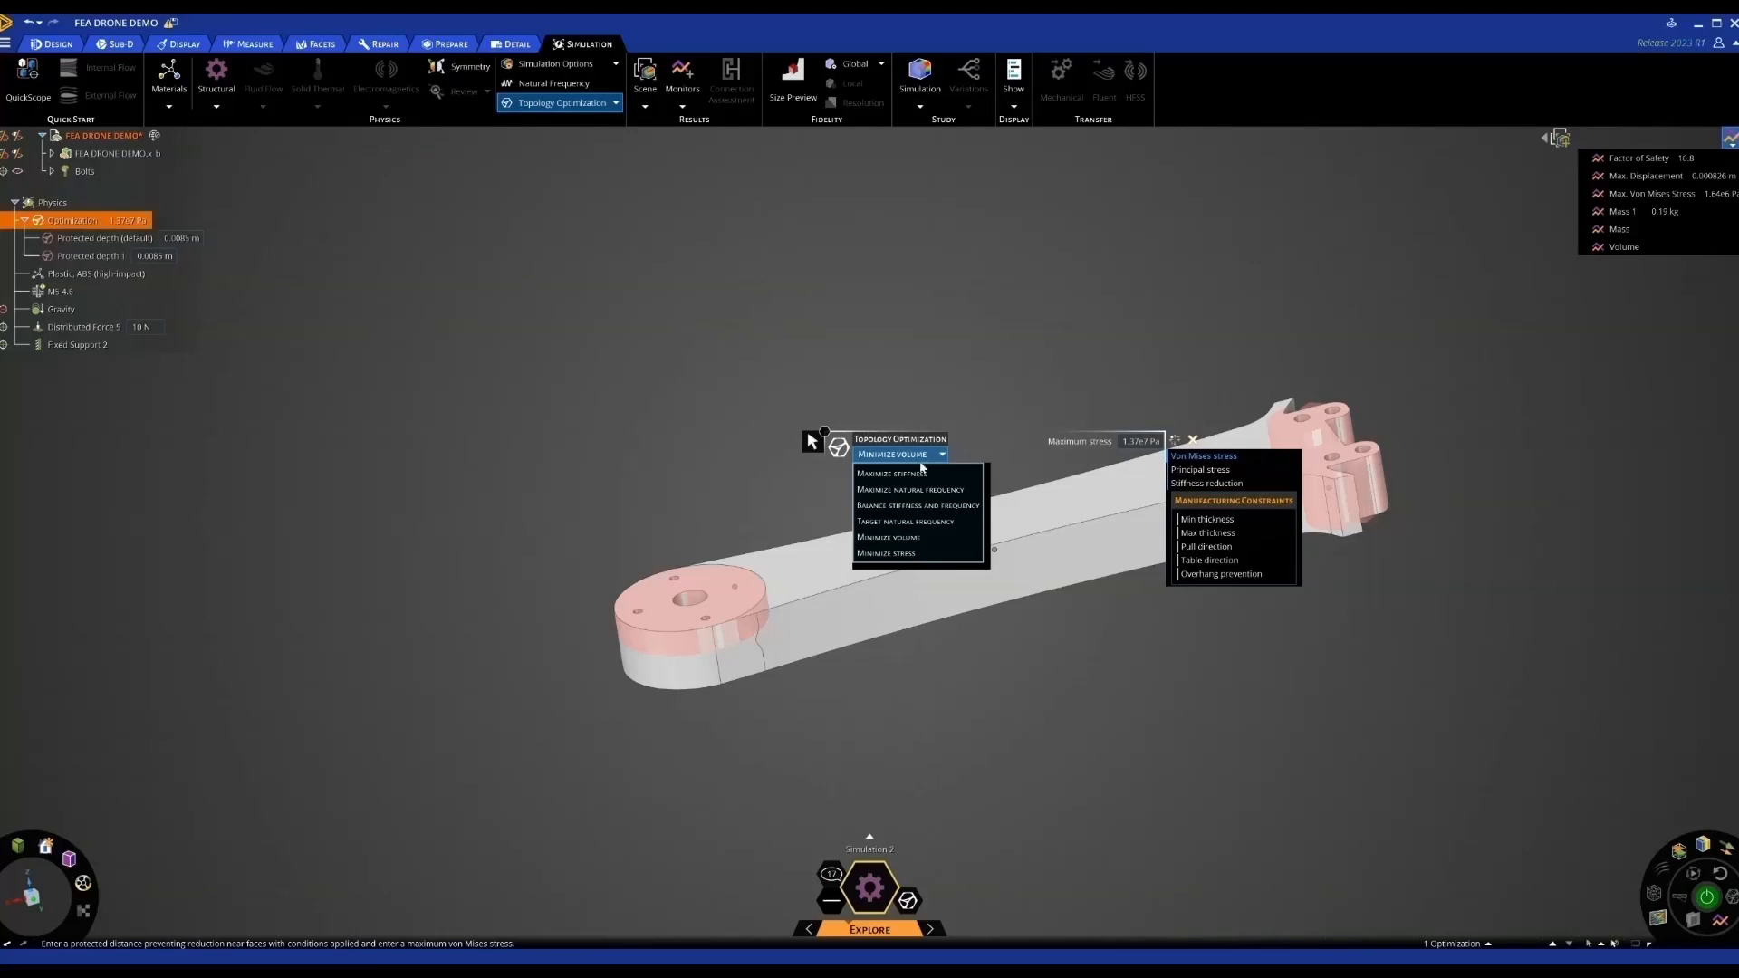
pyautogui.click(917, 474)
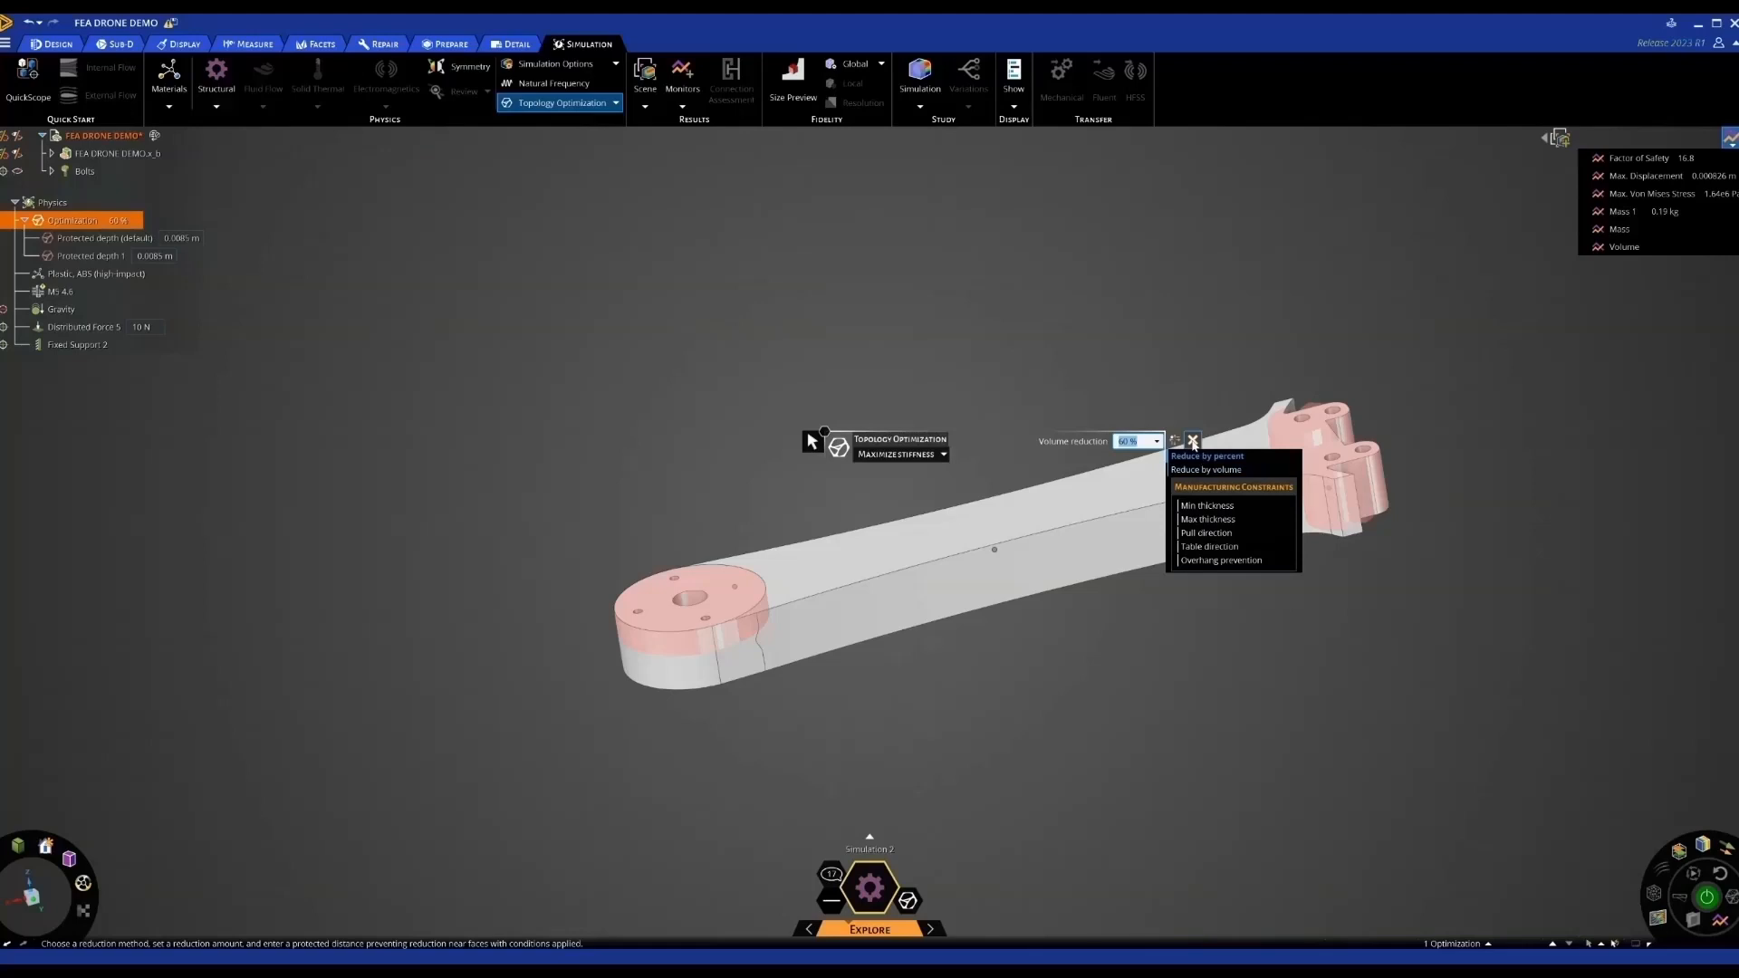
pyautogui.click(1192, 442)
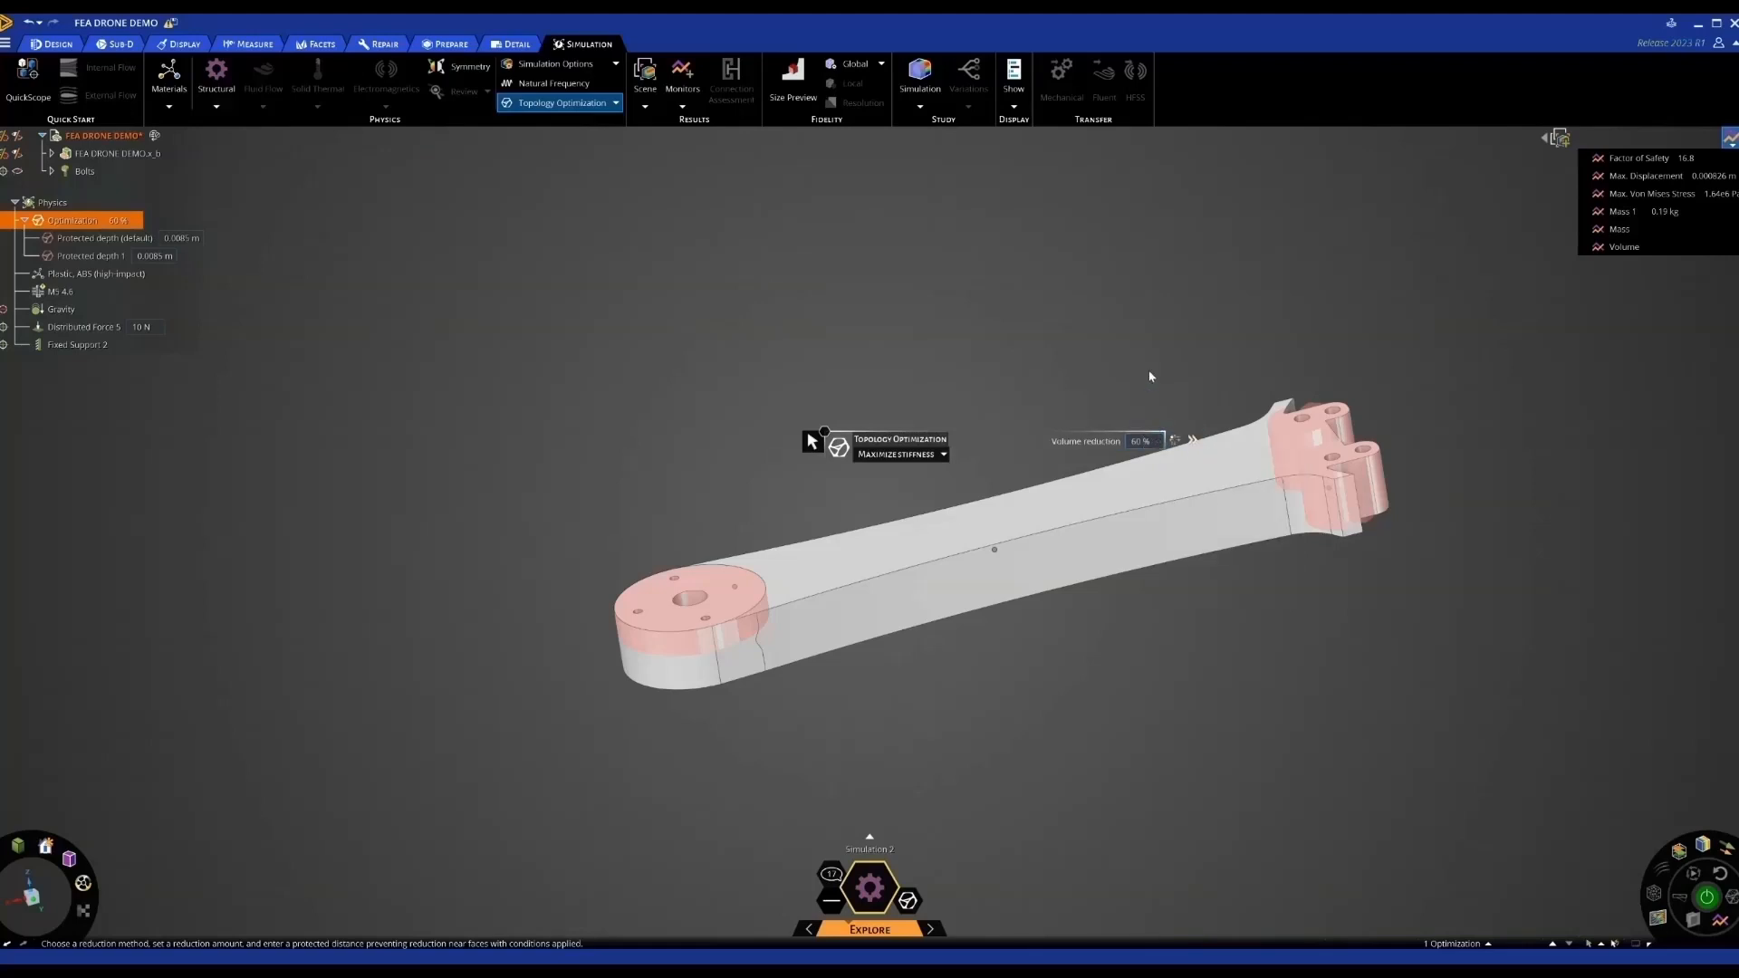
pyautogui.press('Escape')
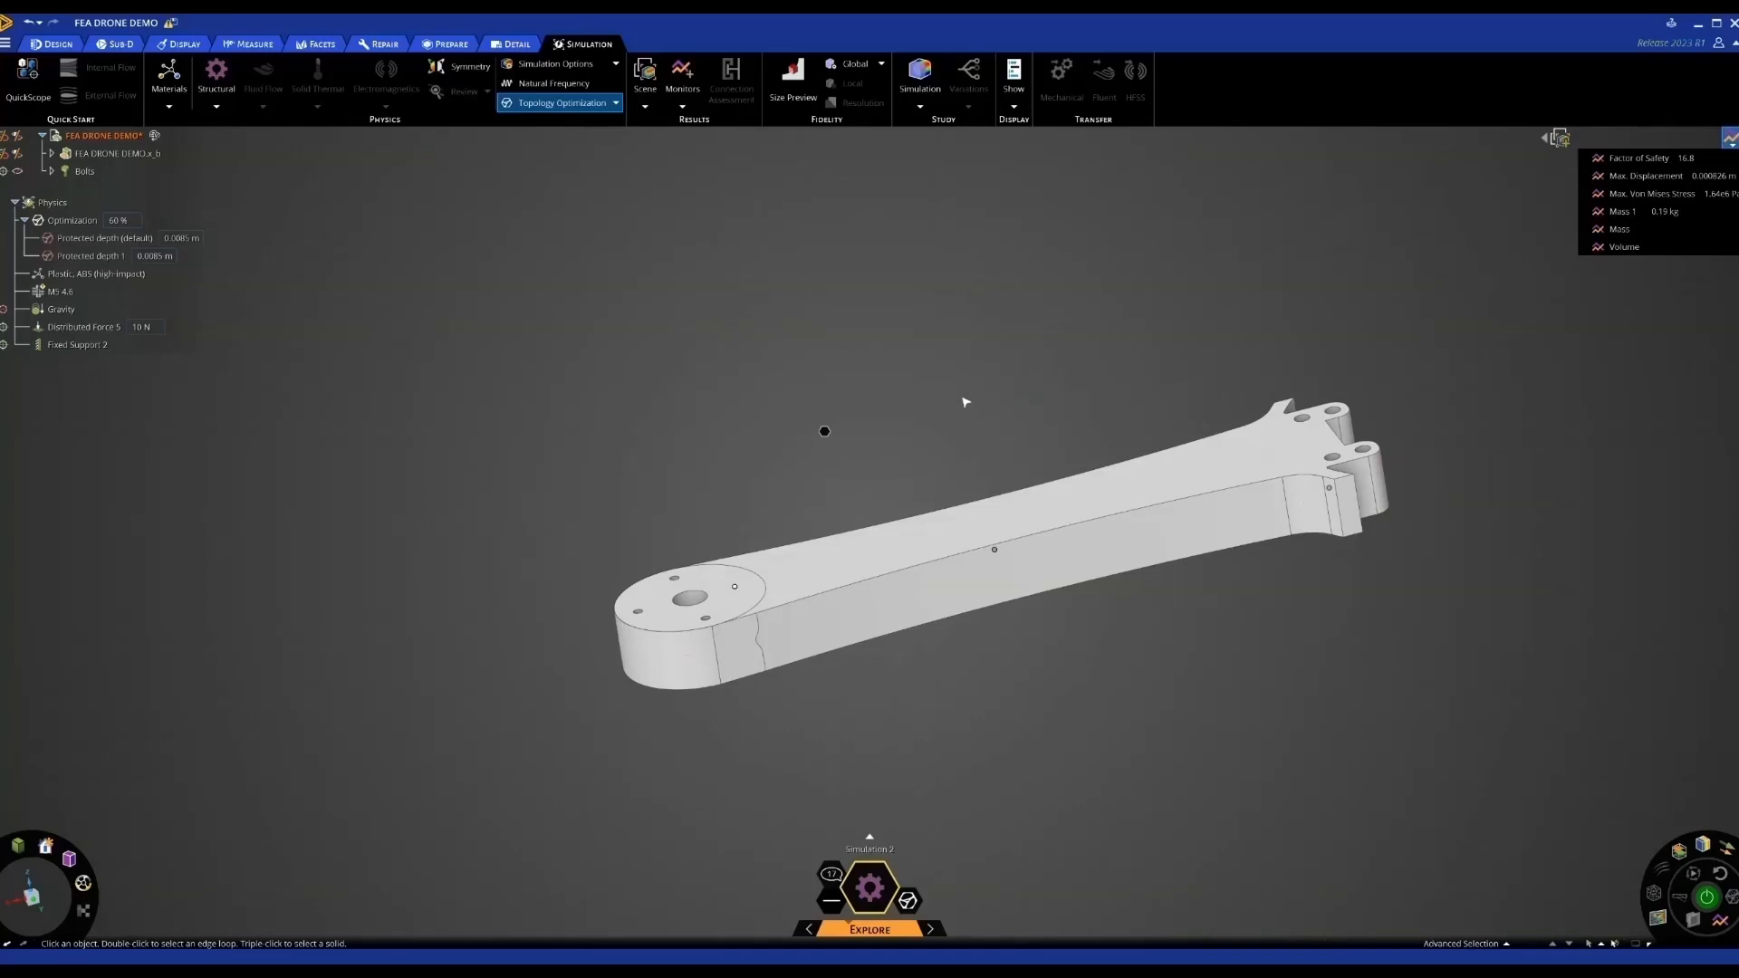
pyautogui.moveTo(965, 401); pyautogui.dragTo(973, 395, button='middle')
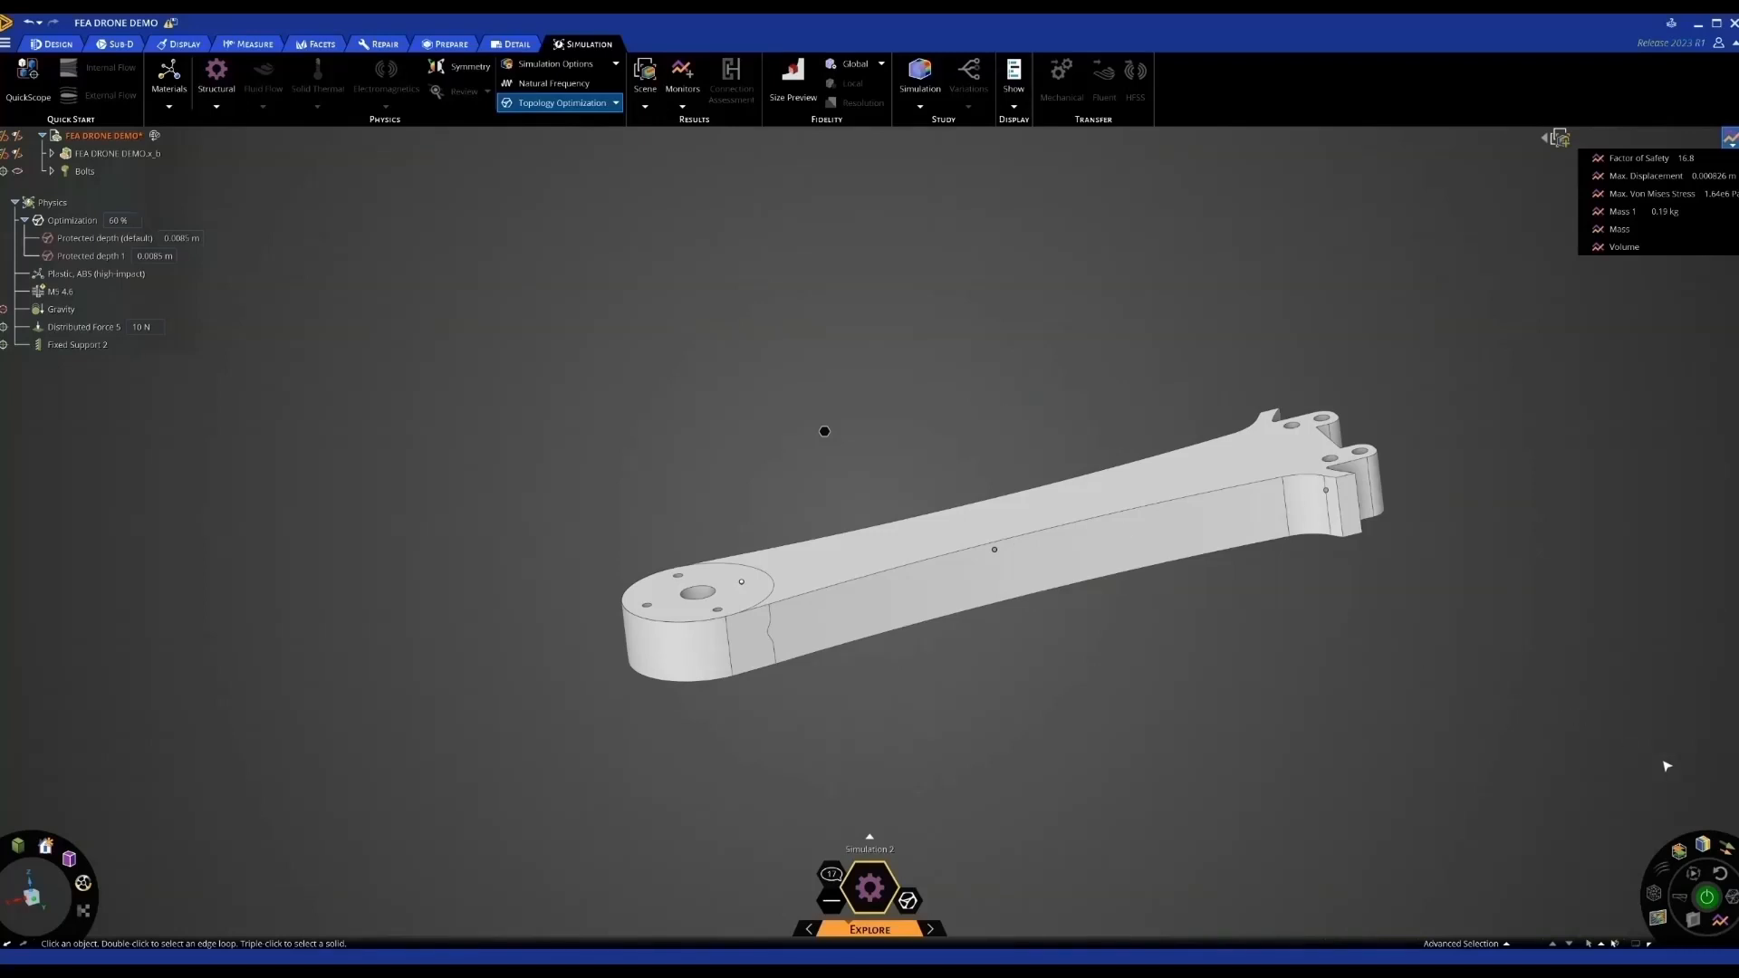
# Solve the topology optimization and pause once converged at 0.0711 kg, safety factor 18.3
pyautogui.click(1708, 898)
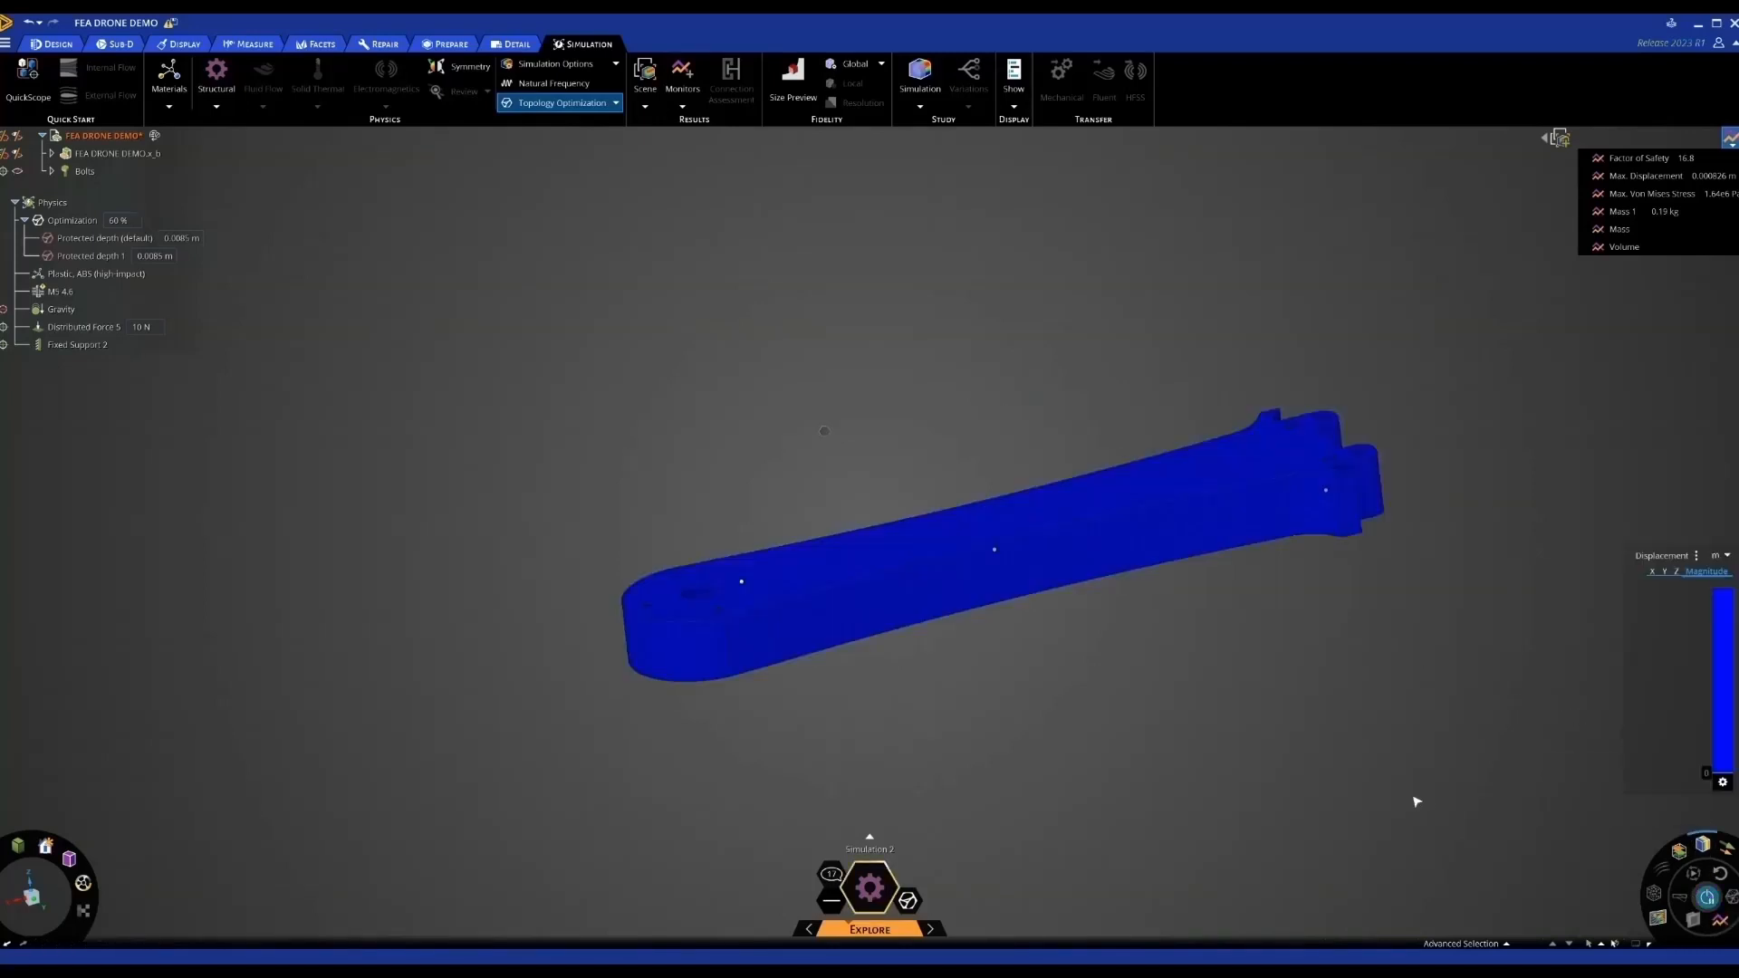
pyautogui.moveTo(1242, 747)
pyautogui.mouseDown(button='middle')
pyautogui.moveTo(1358, 729)
pyautogui.moveTo(1331, 725)
pyautogui.moveTo(1323, 562)
pyautogui.moveTo(1339, 590)
pyautogui.moveTo(1397, 590)
pyautogui.moveTo(1404, 606)
pyautogui.moveTo(1378, 611)
pyautogui.mouseUp(button='middle')
pyautogui.scroll(2, 1350, 586)
pyautogui.scroll(-1, 1397, 589)
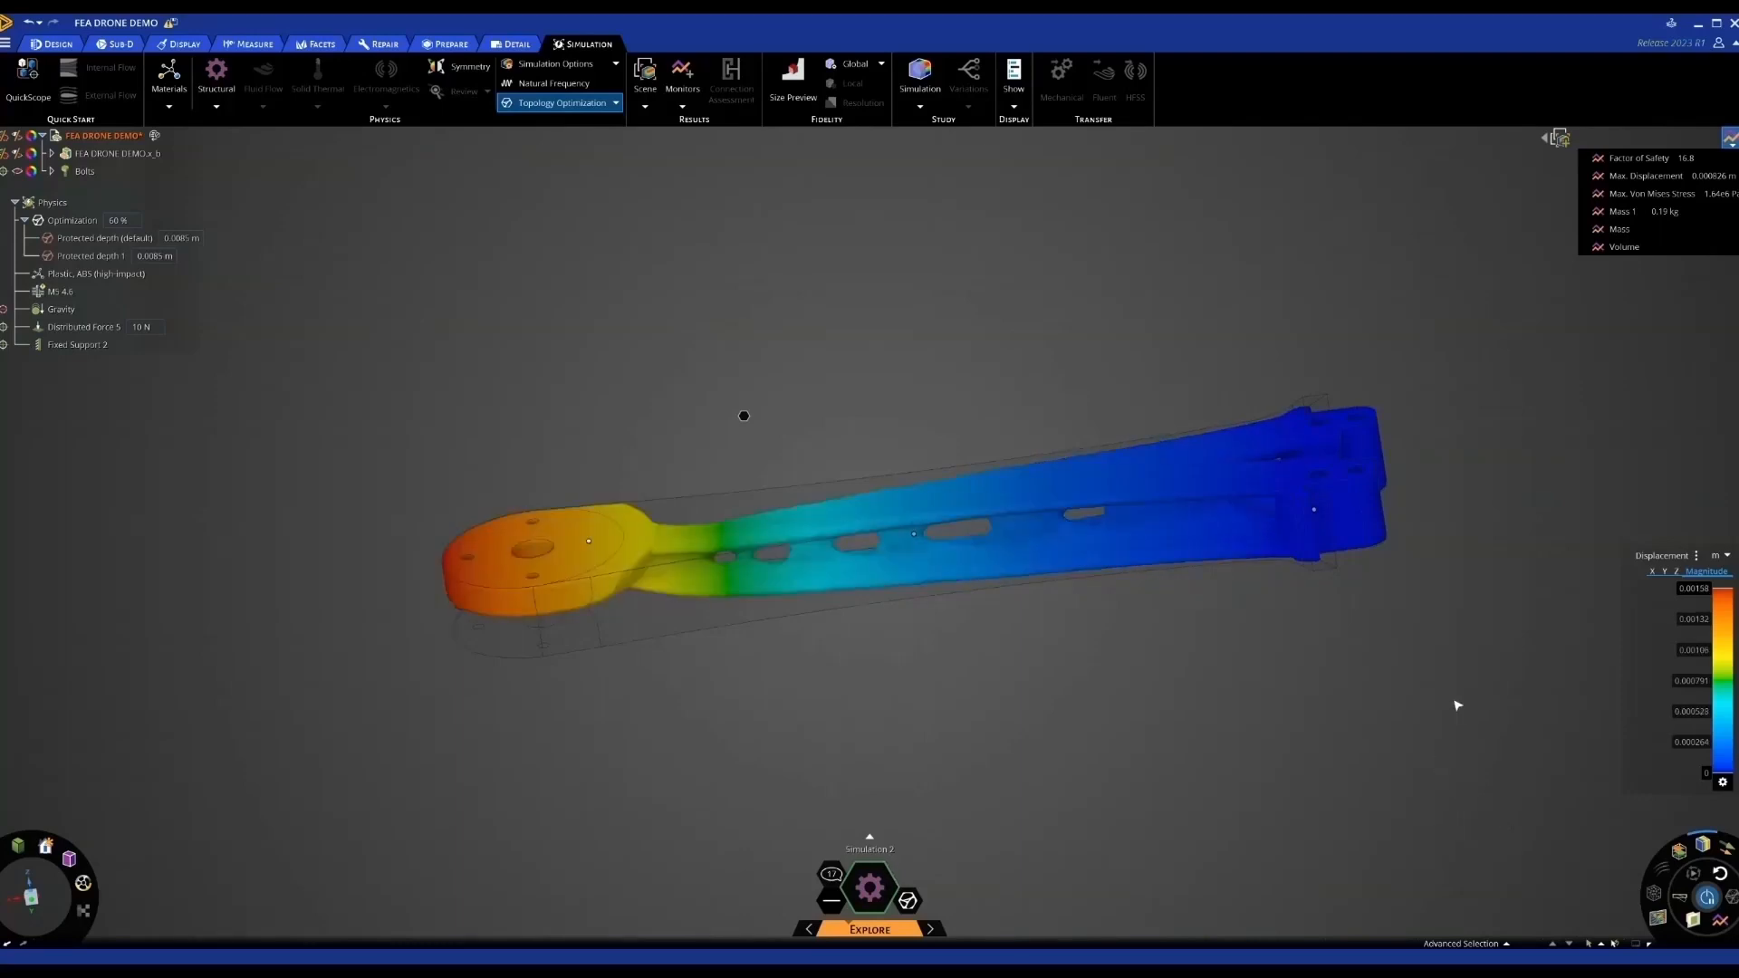
pyautogui.moveTo(1453, 704); pyautogui.dragTo(1459, 745, button='middle')
pyautogui.moveTo(1291, 742); pyautogui.dragTo(1194, 785, button='middle')
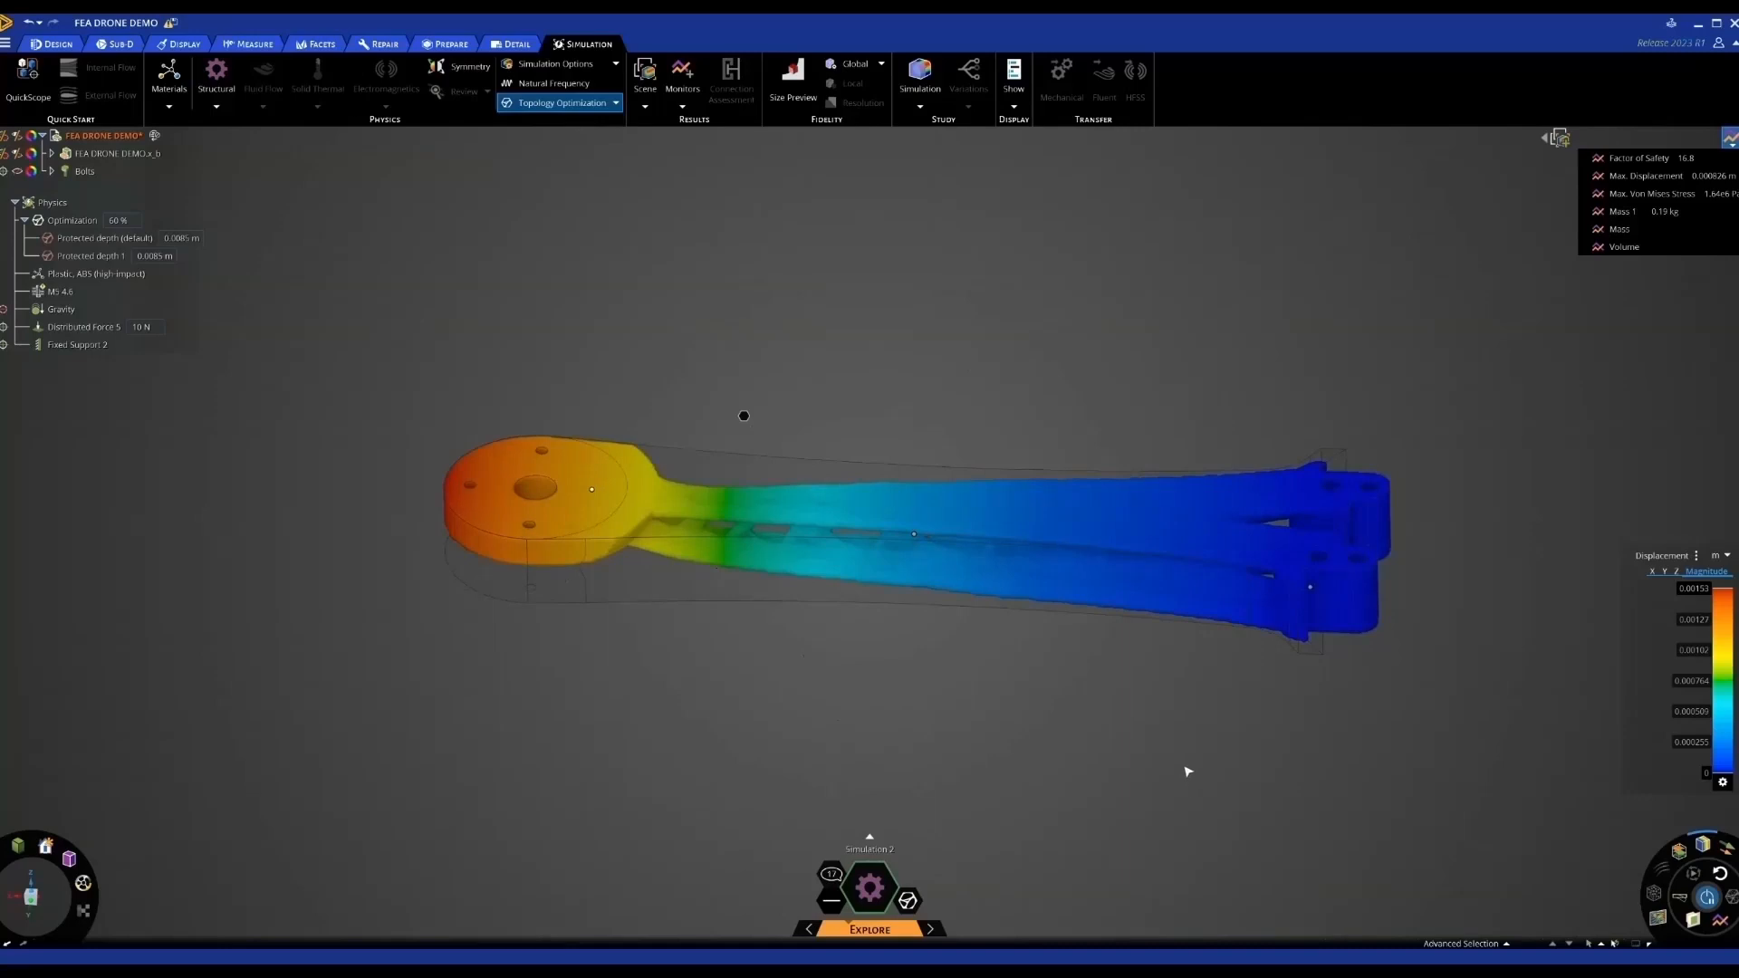
pyautogui.moveTo(1183, 768); pyautogui.dragTo(1103, 722, button='middle')
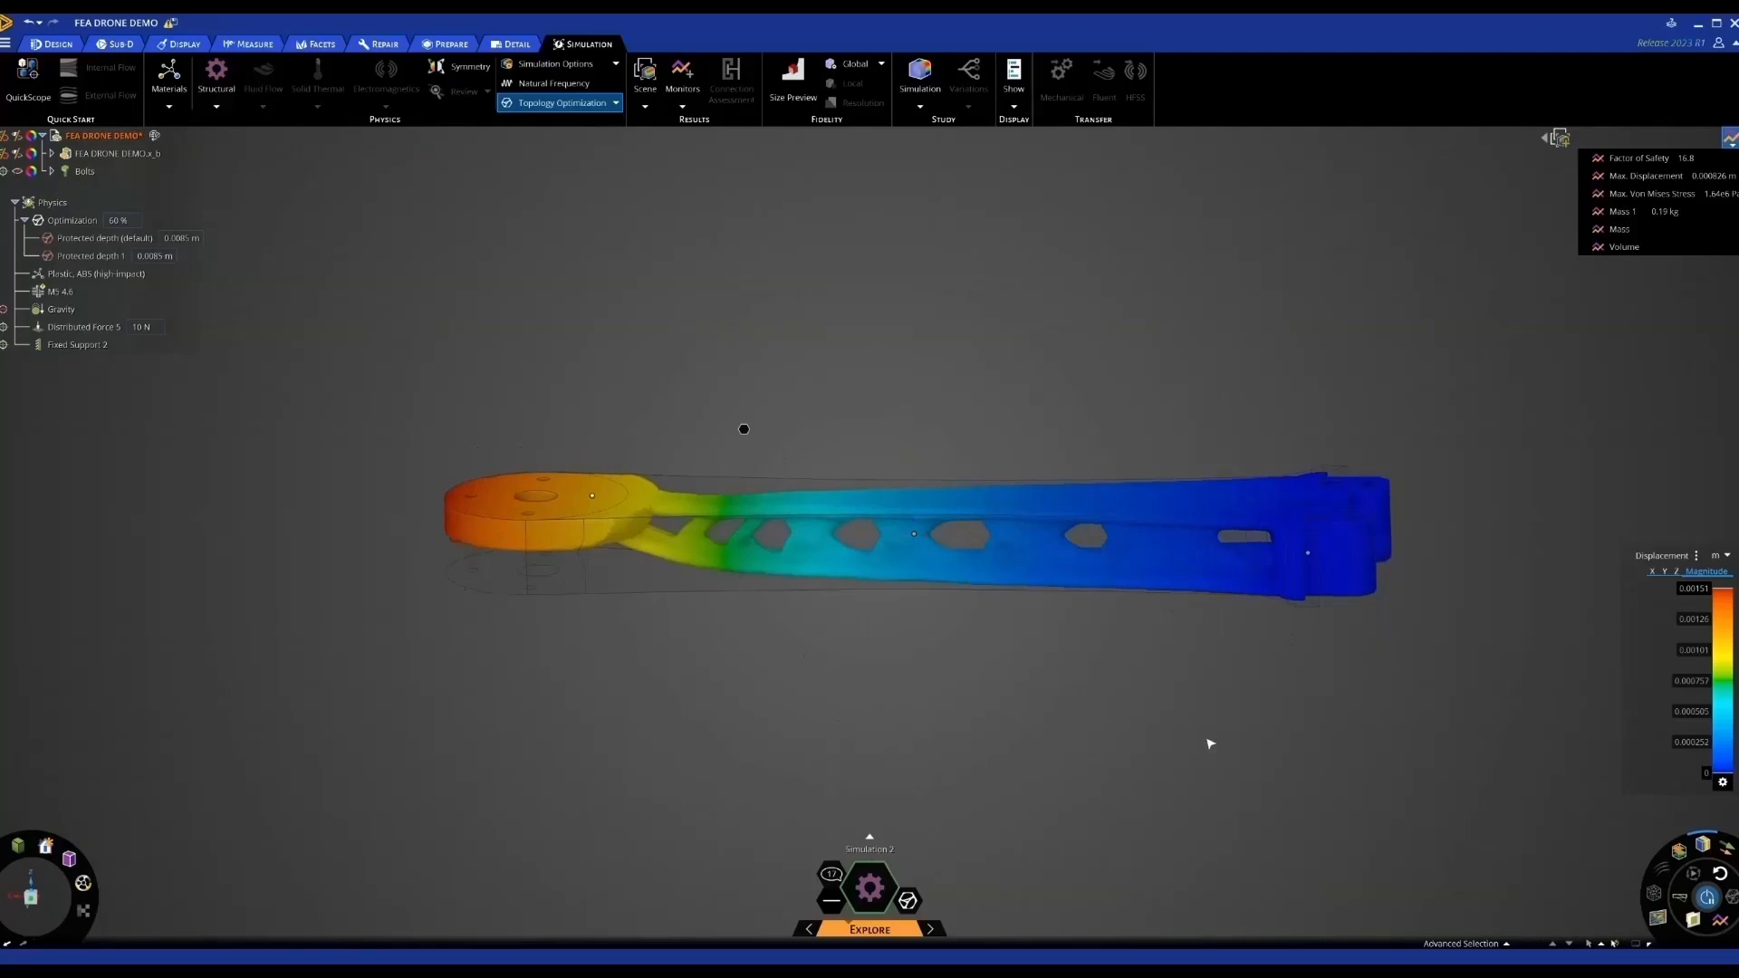
pyautogui.click(1708, 898)
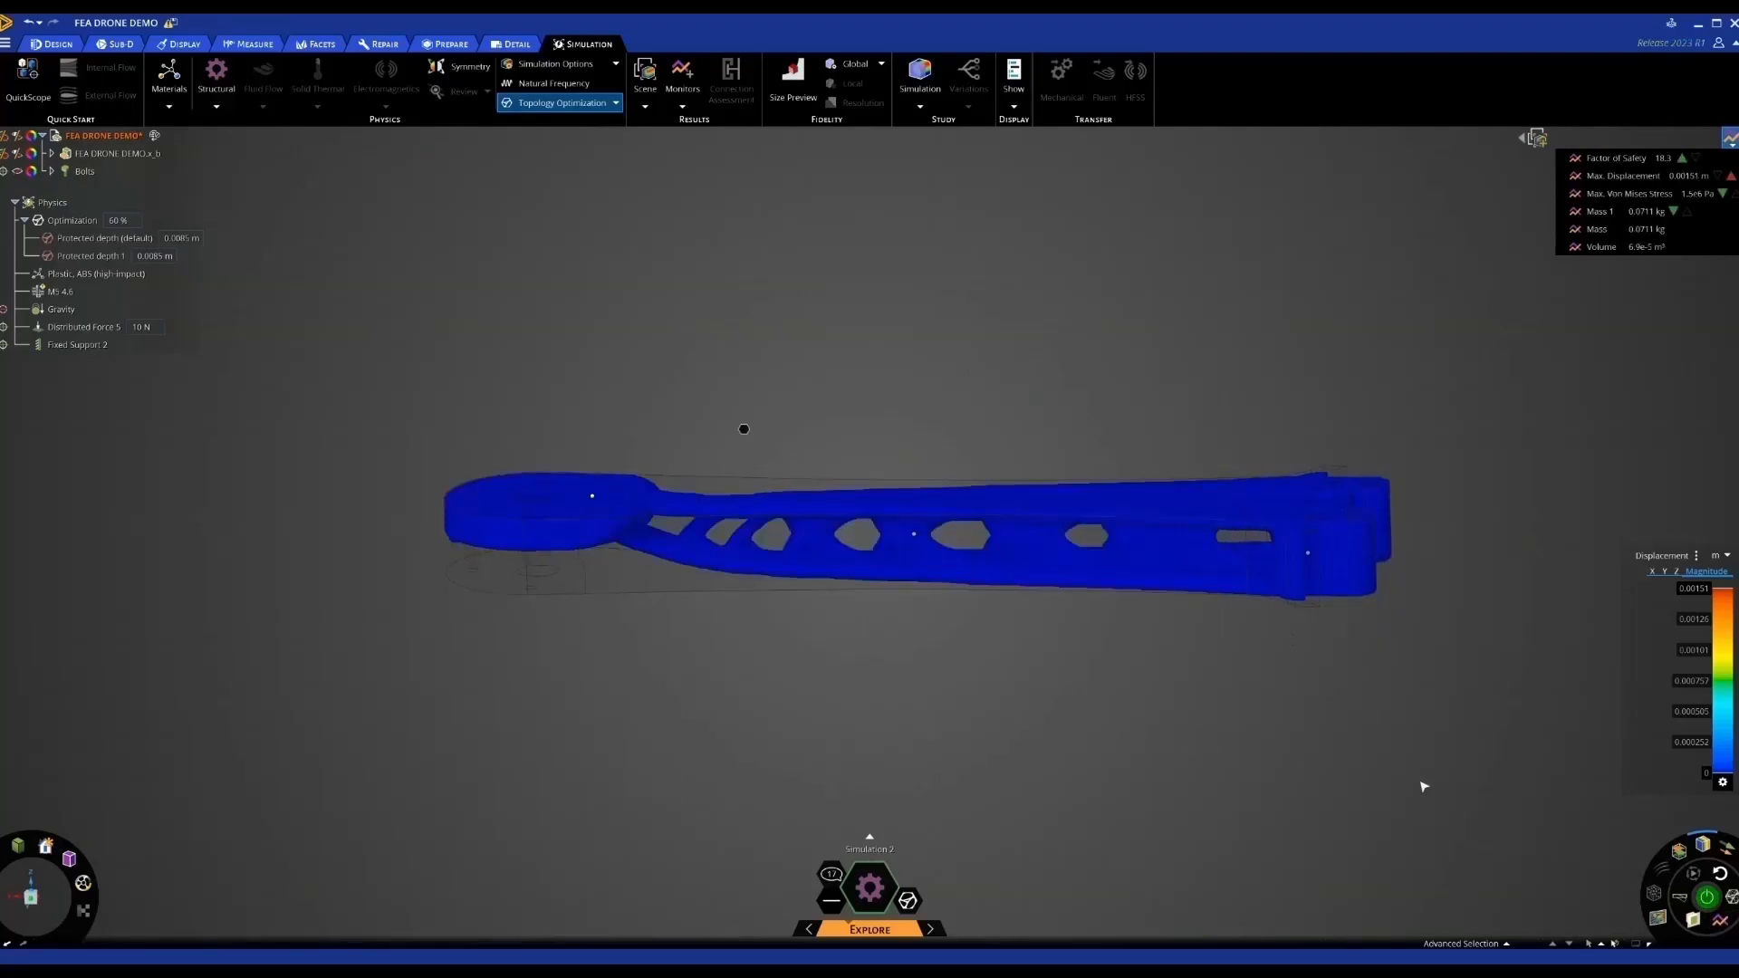
# Add the optimized Facets body to the model and create a validation simulation from it
pyautogui.click(1731, 899)
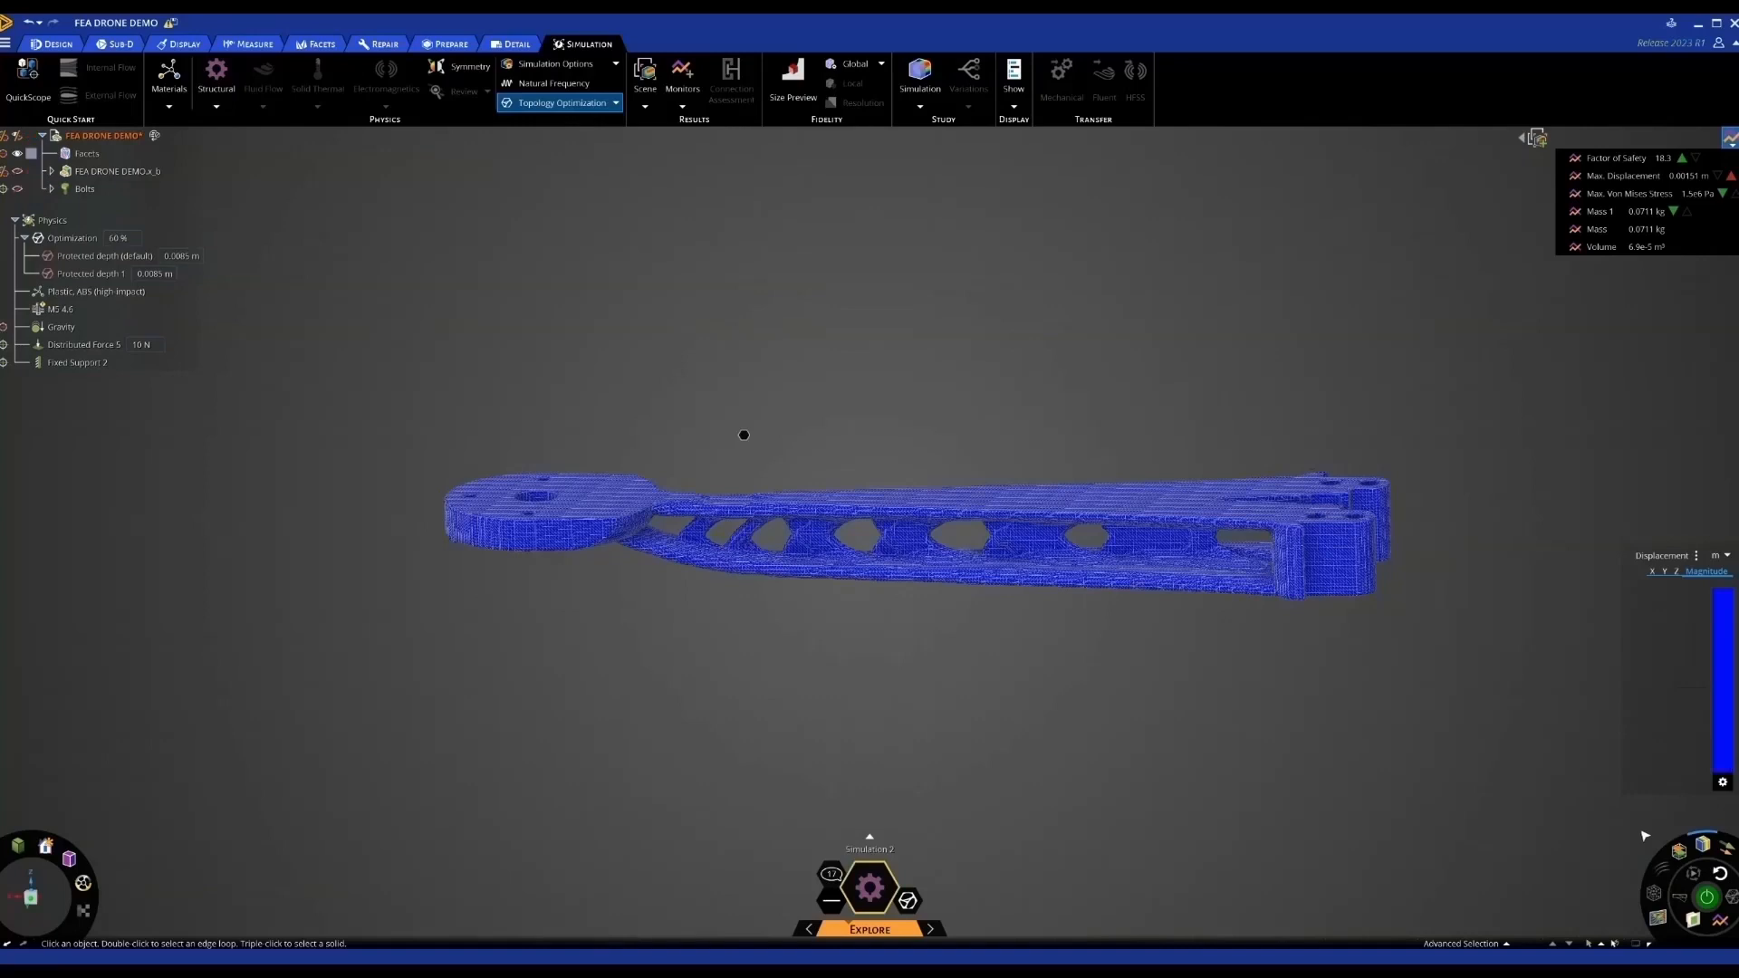
pyautogui.click(1699, 847)
pyautogui.moveTo(1196, 718); pyautogui.dragTo(991, 679, button='middle')
pyautogui.scroll(6, 1168, 585)
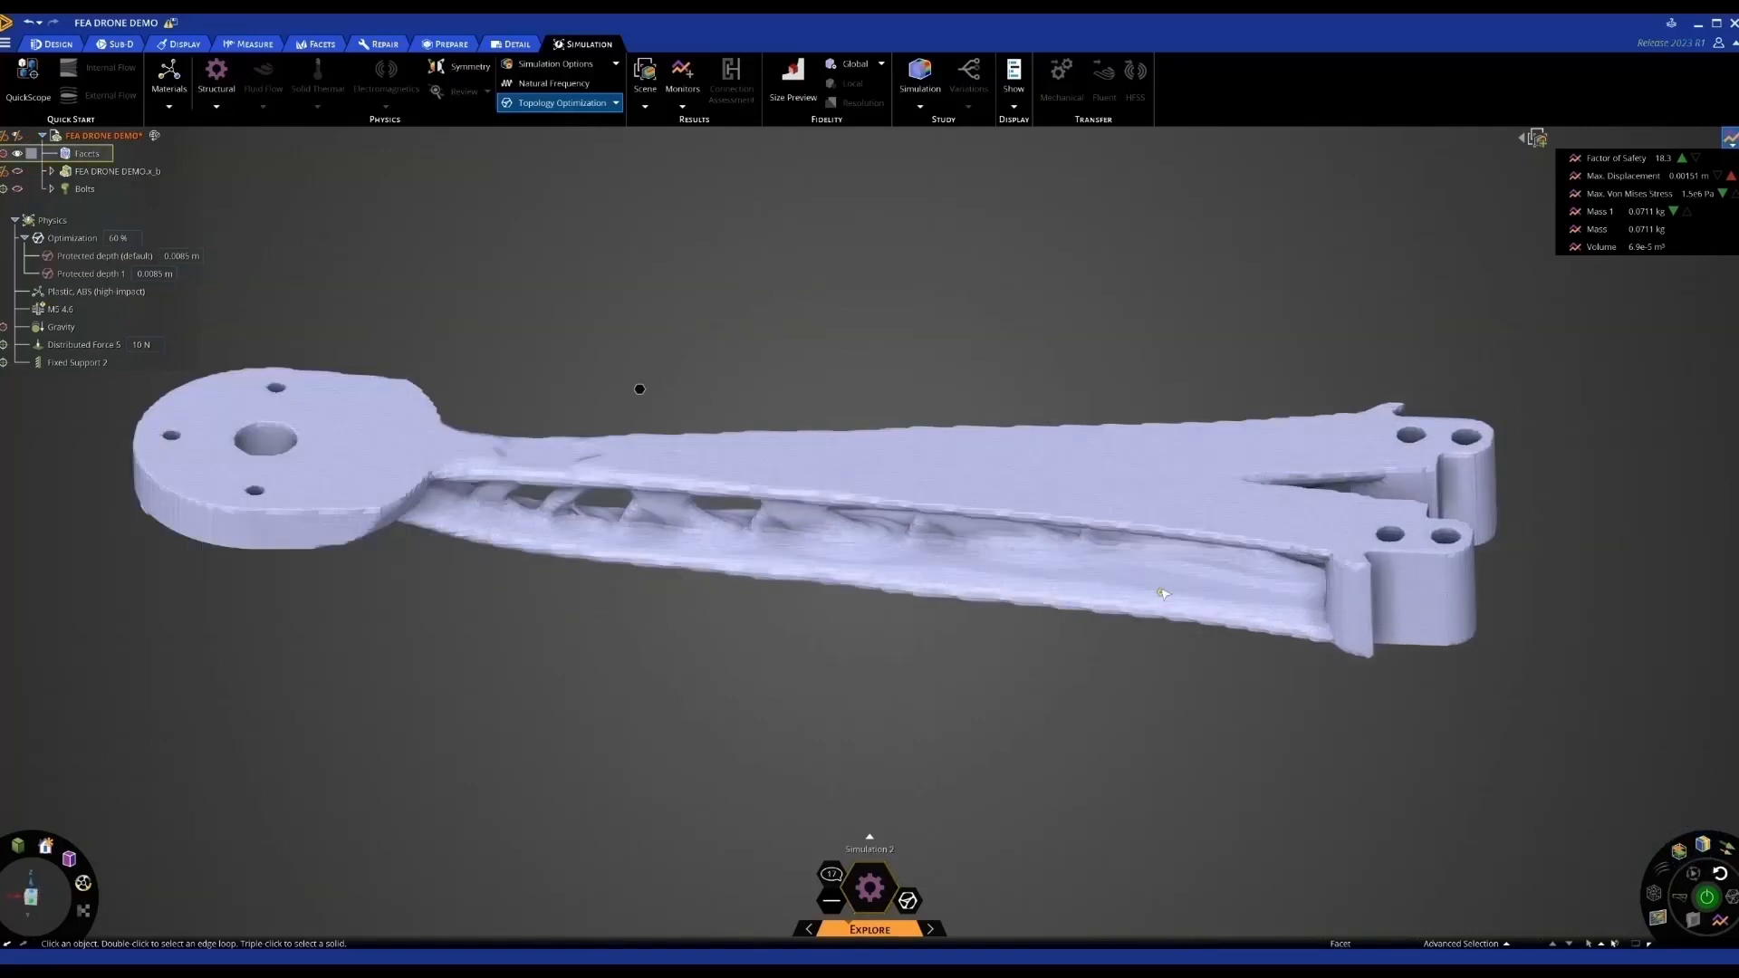
pyautogui.scroll(-7, 1168, 585)
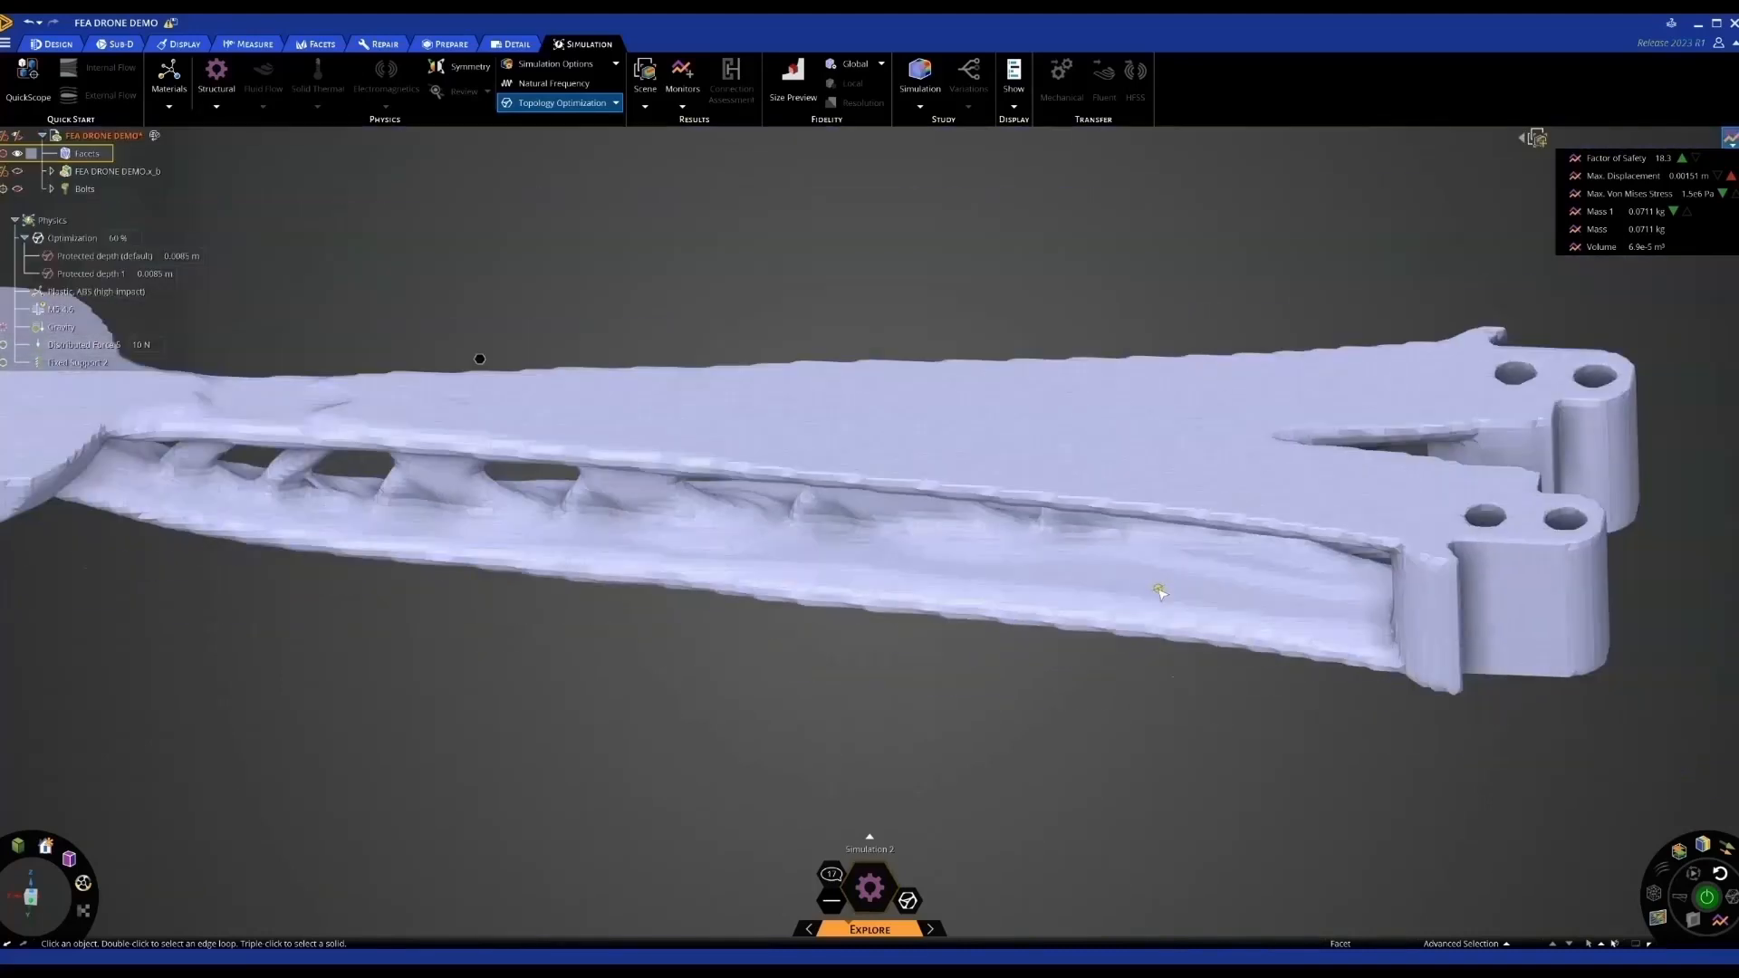
pyautogui.scroll(-3, 1157, 590)
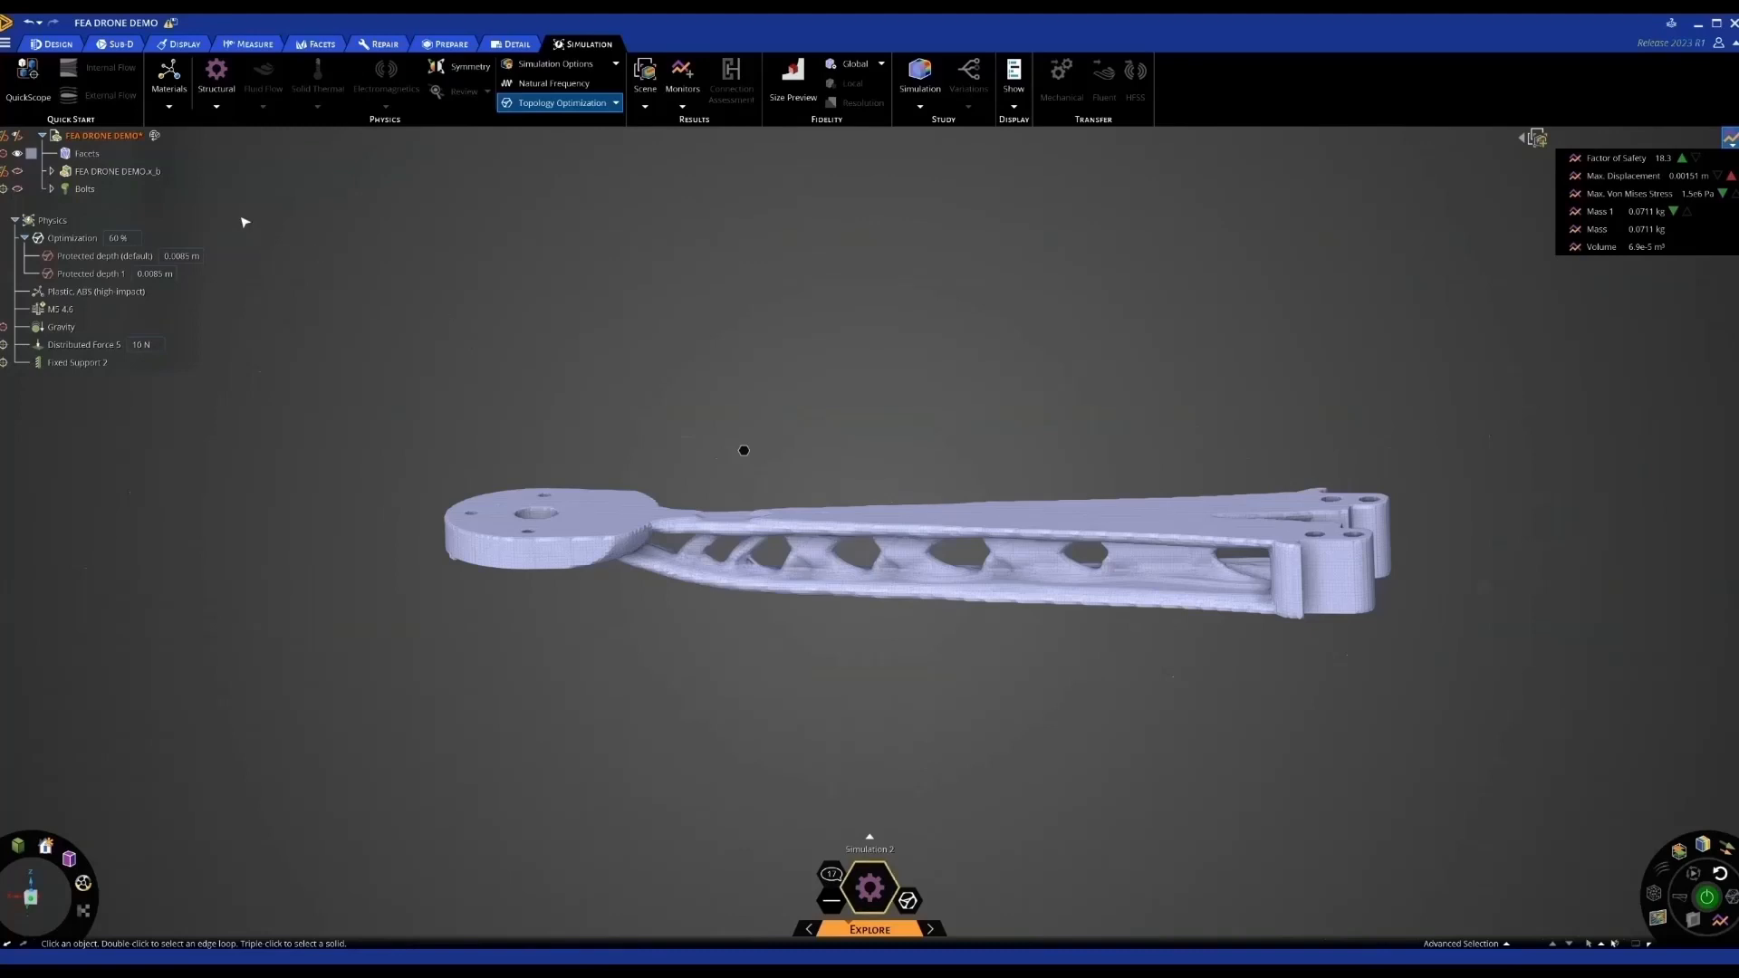
pyautogui.rightClick(84, 156)
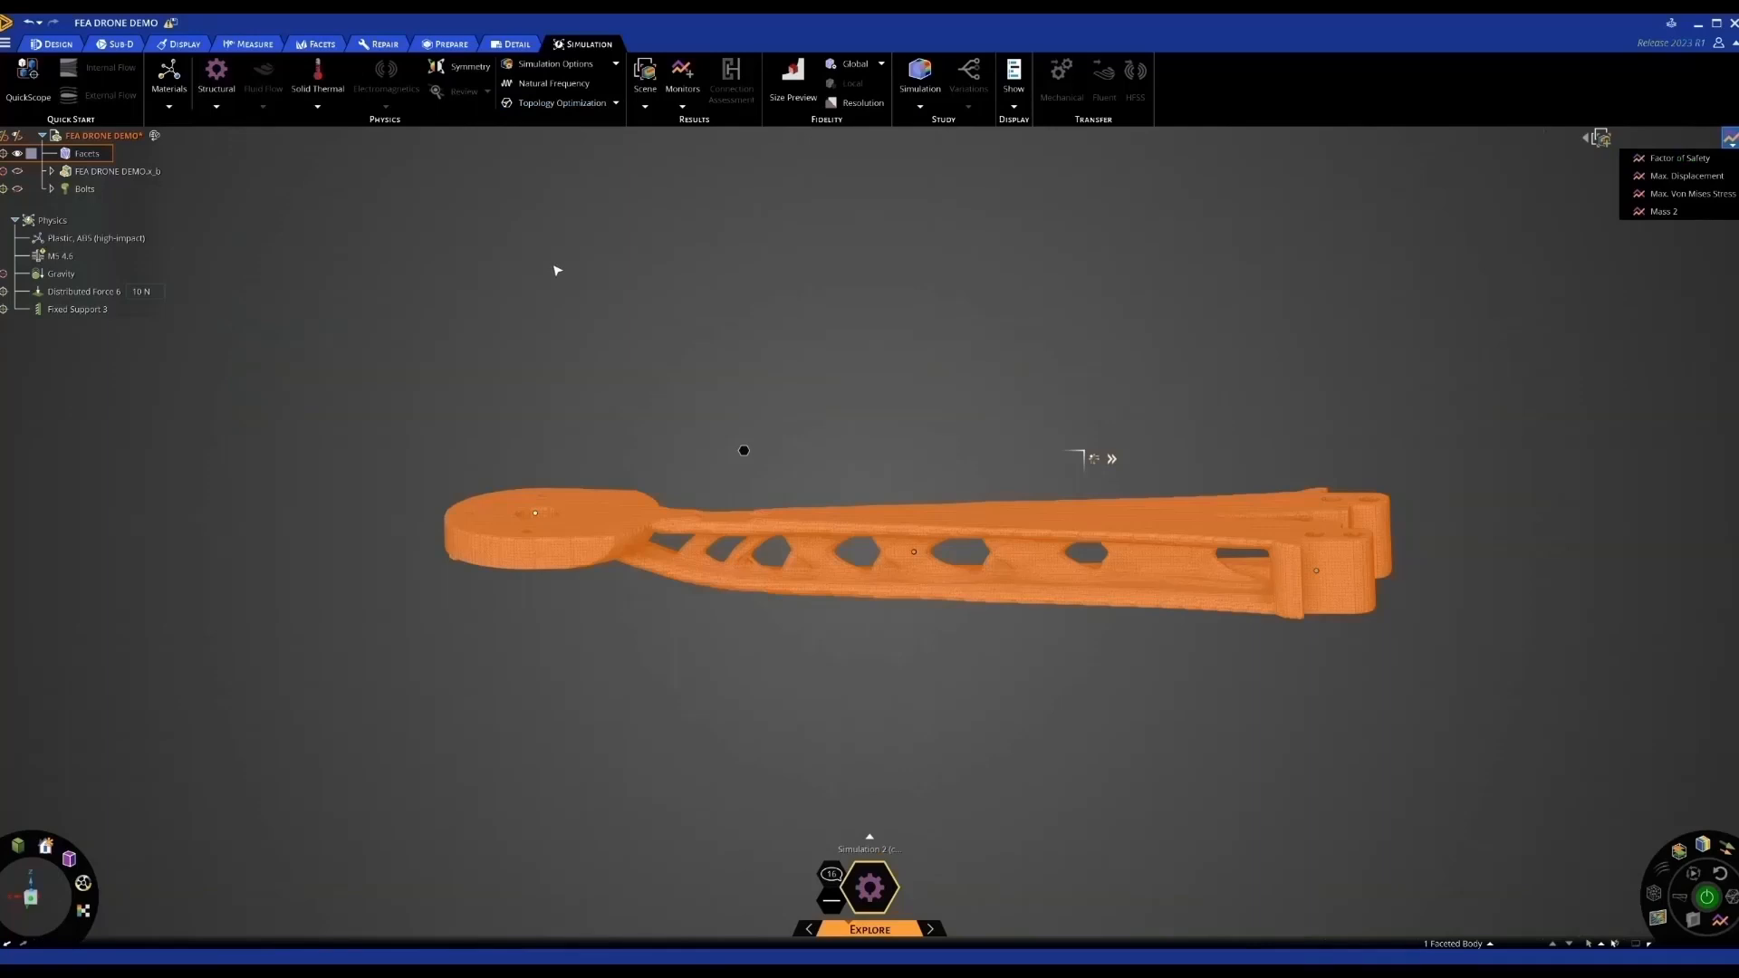
# Run the validation and show displacement in mm, peaking at 1.53 mm
pyautogui.click(90, 293)
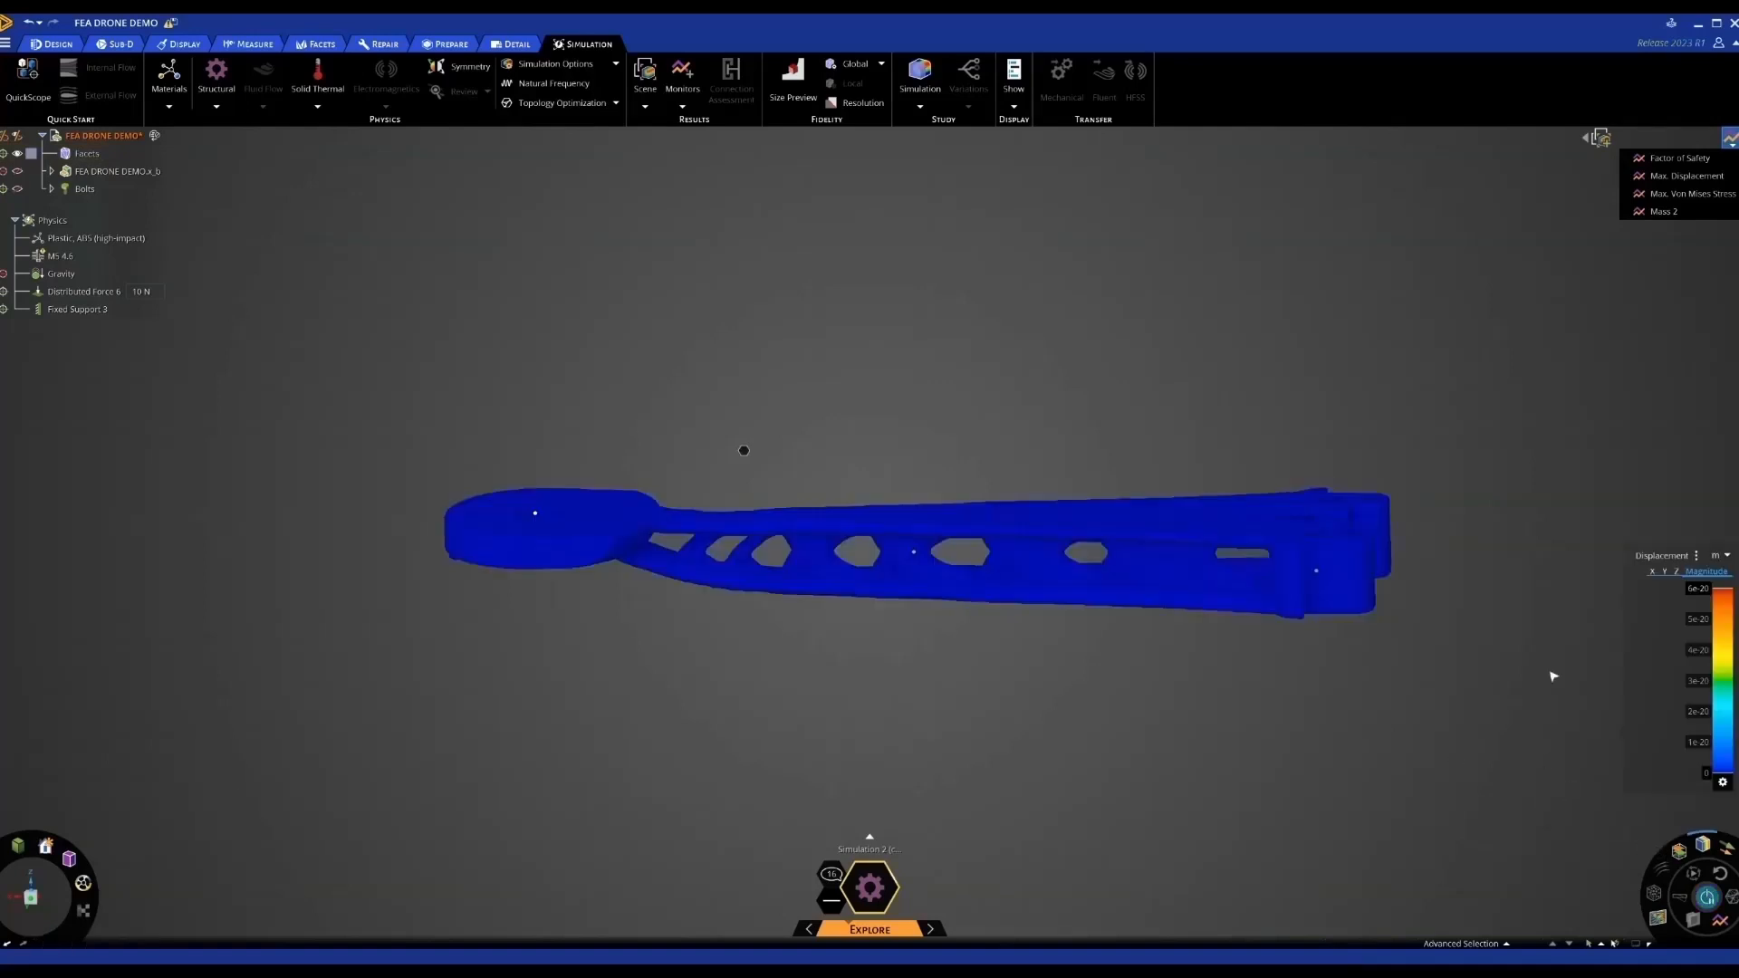
pyautogui.click(1660, 176)
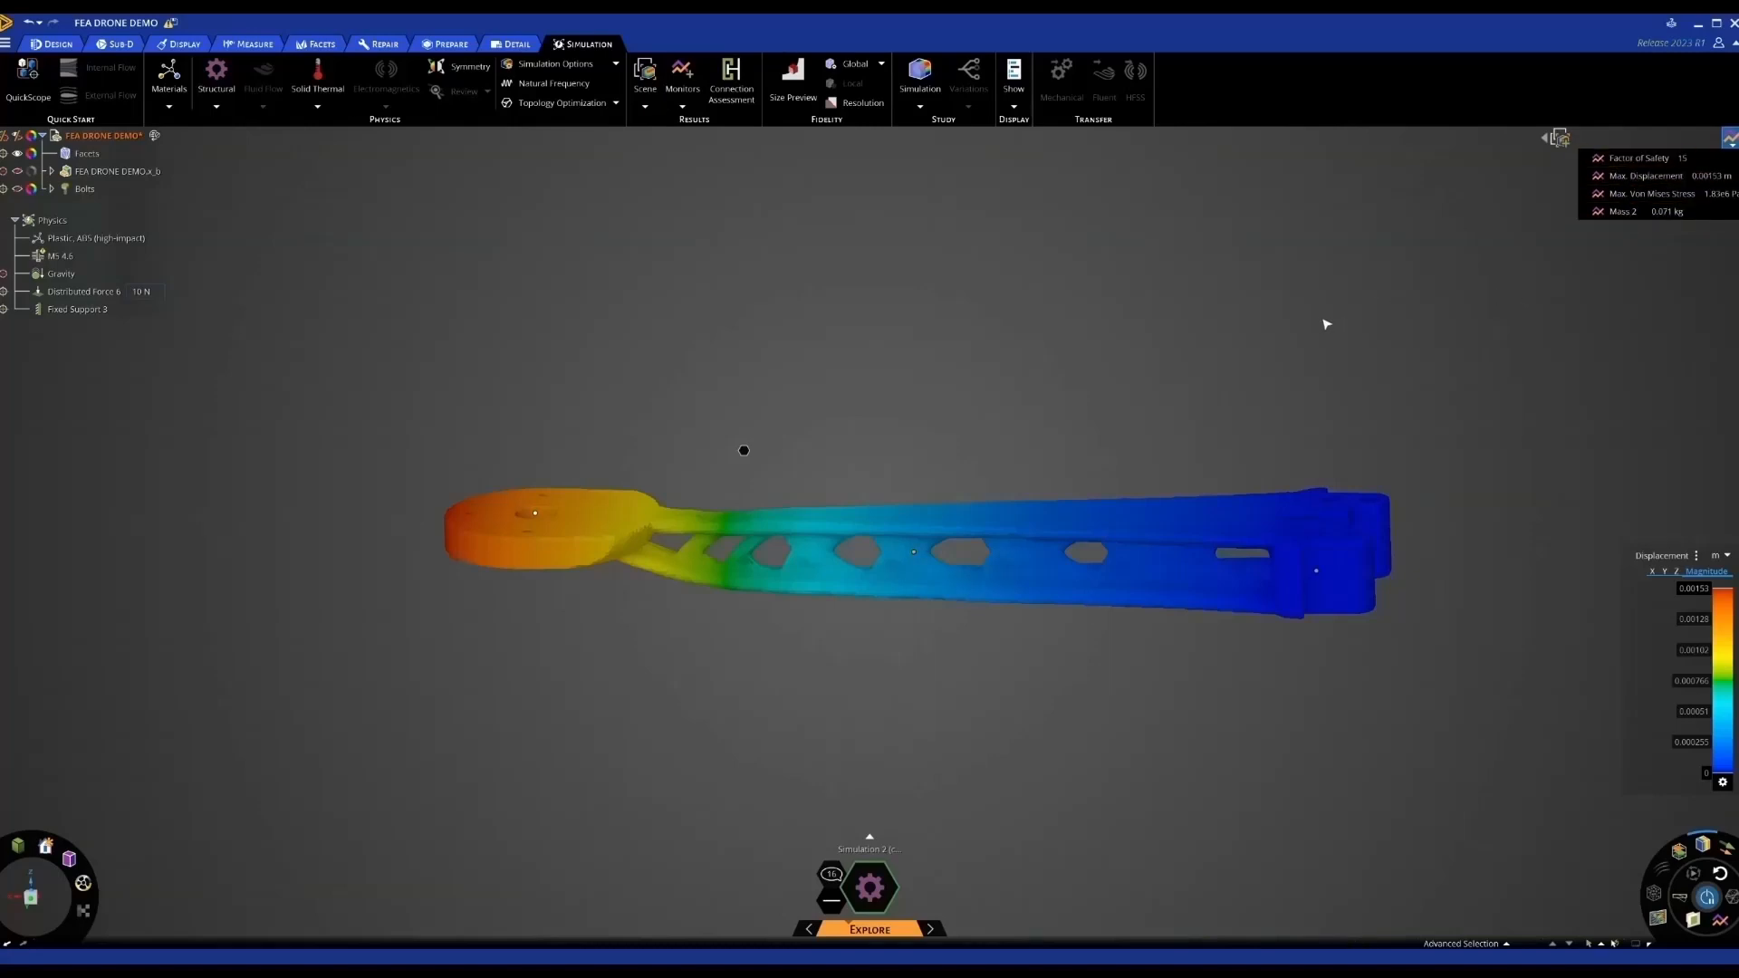
pyautogui.click(1720, 555)
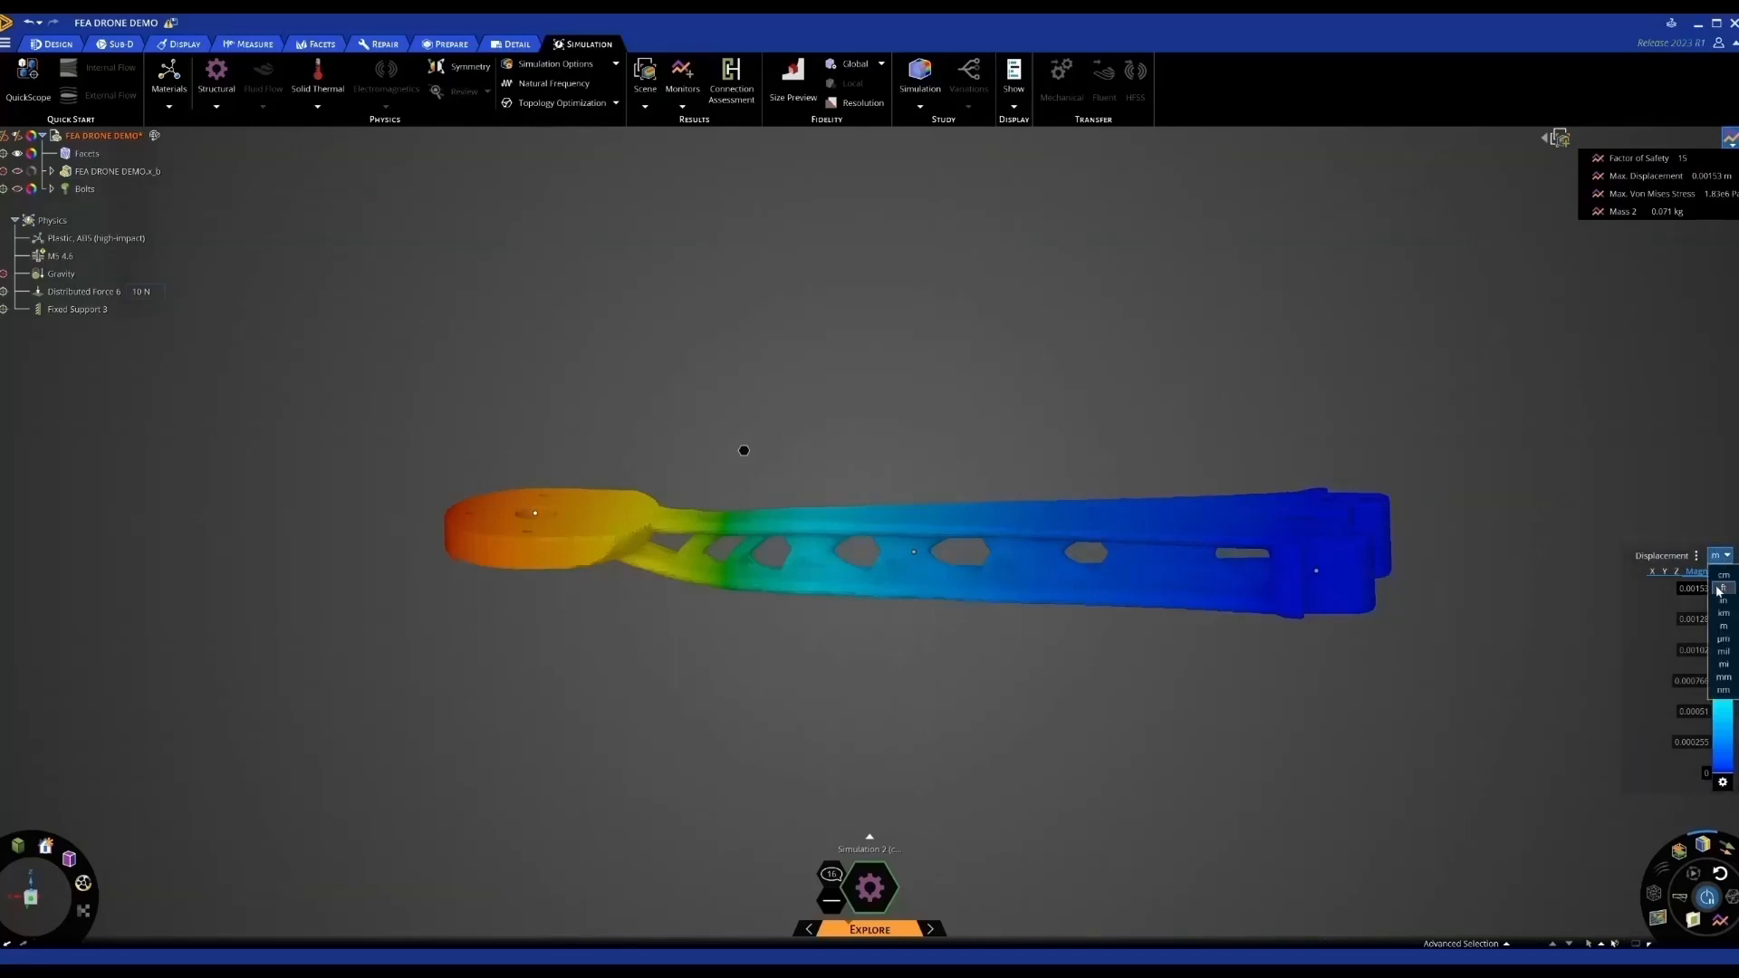
pyautogui.click(1723, 676)
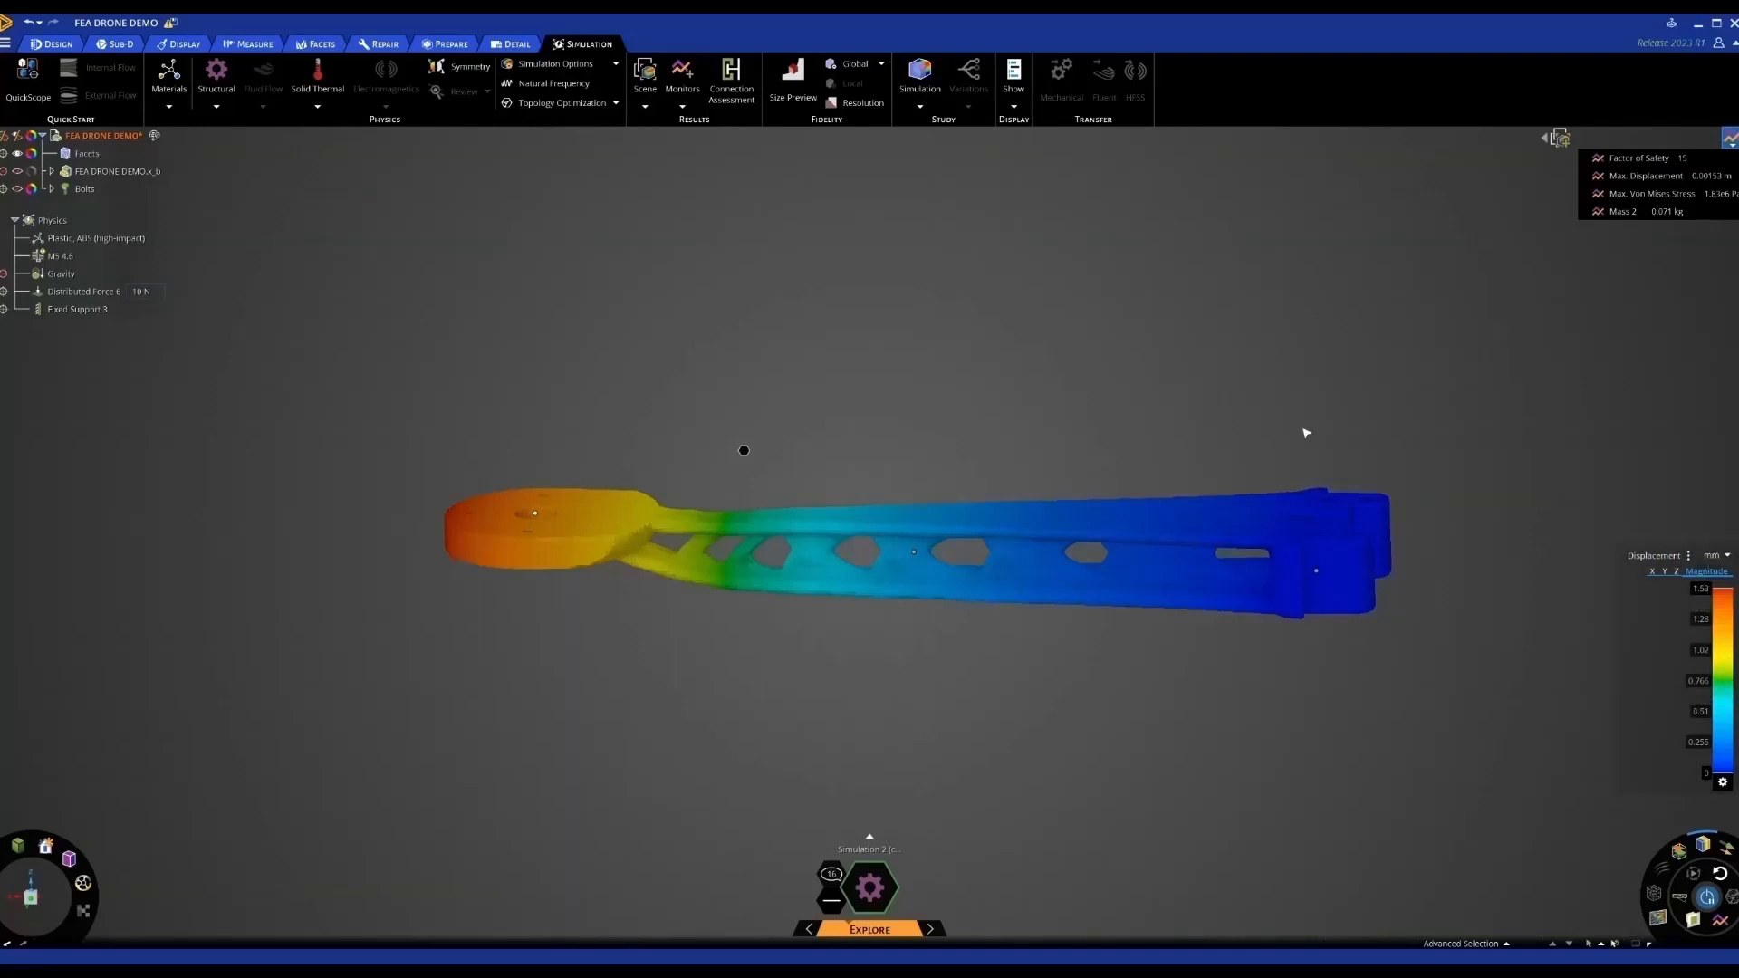
pyautogui.moveTo(774, 379); pyautogui.dragTo(776, 398, button='middle')
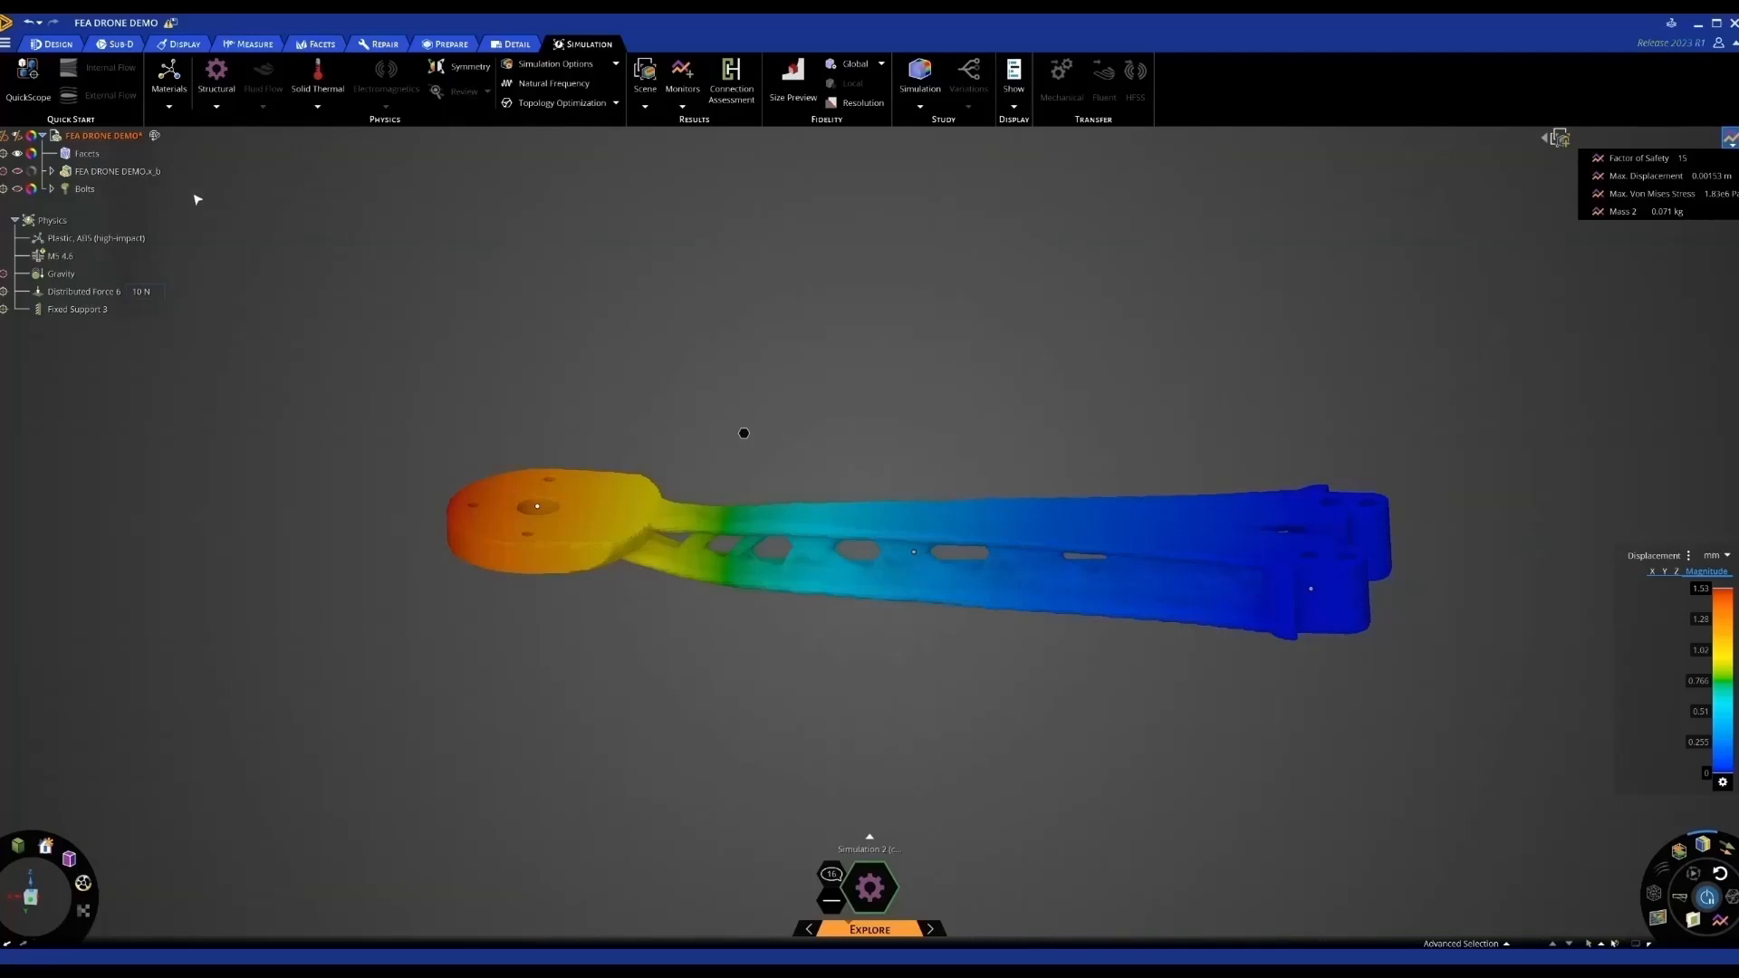
# Apply Smooth Facets to the faceted arm, creating a second Facets body
pyautogui.click(87, 155)
pyautogui.rightClick(89, 160)
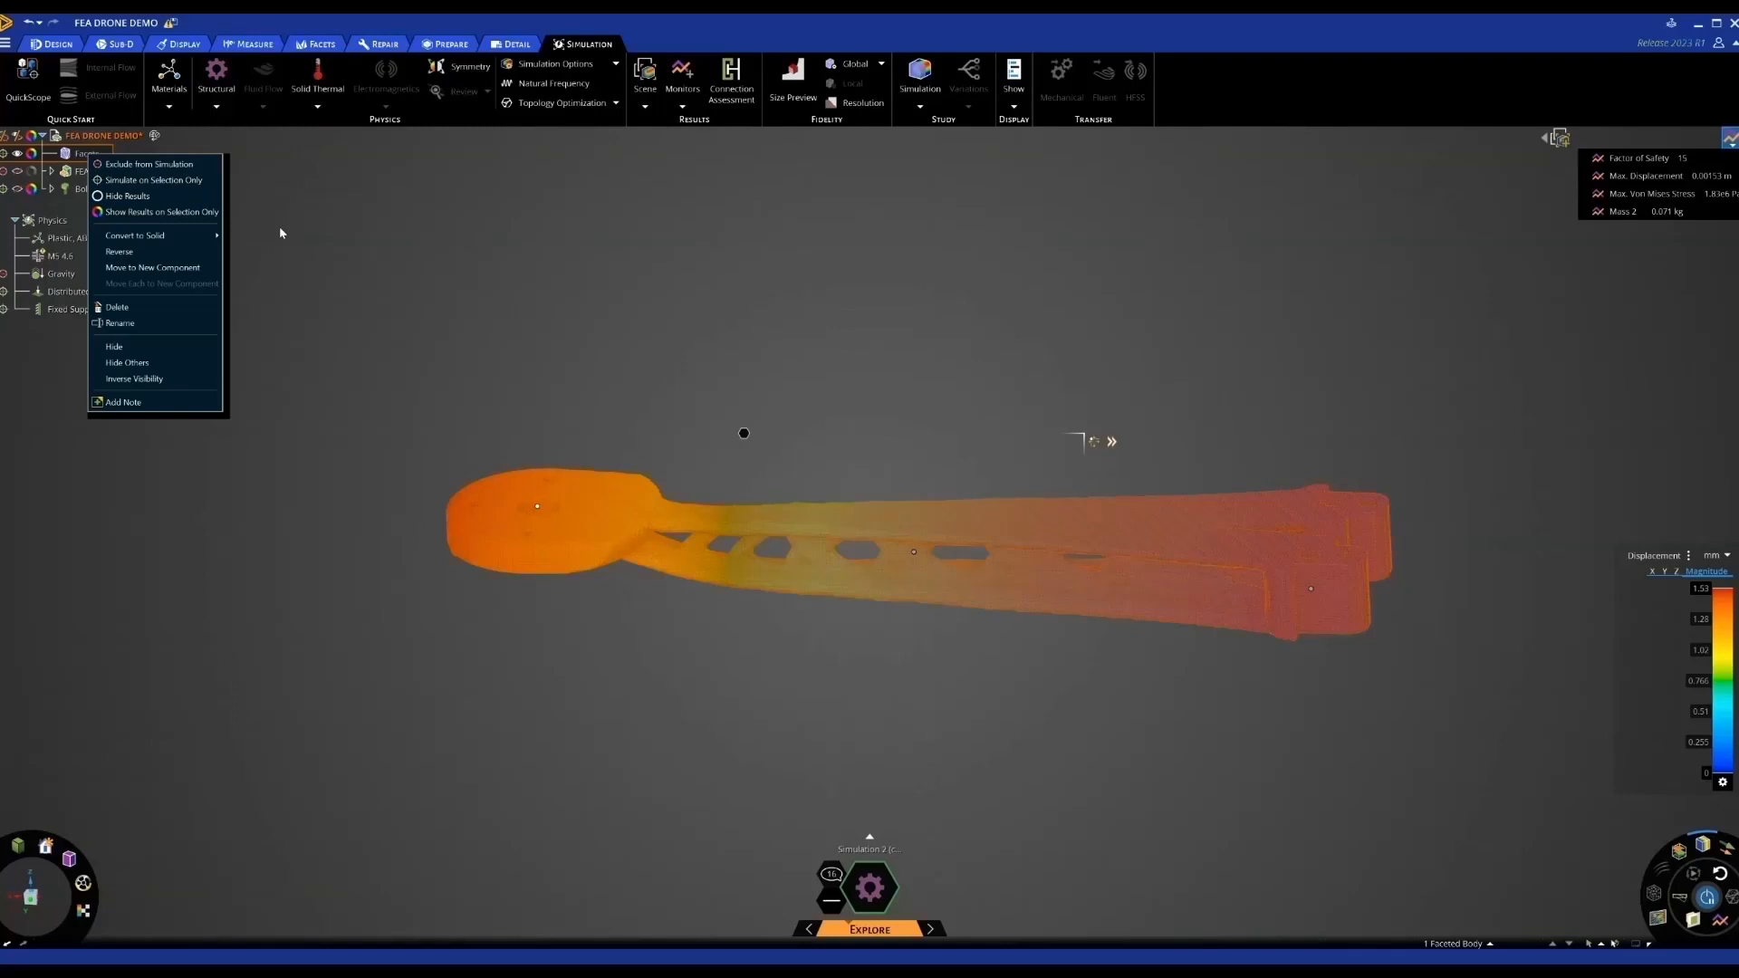
pyautogui.moveTo(203, 237)
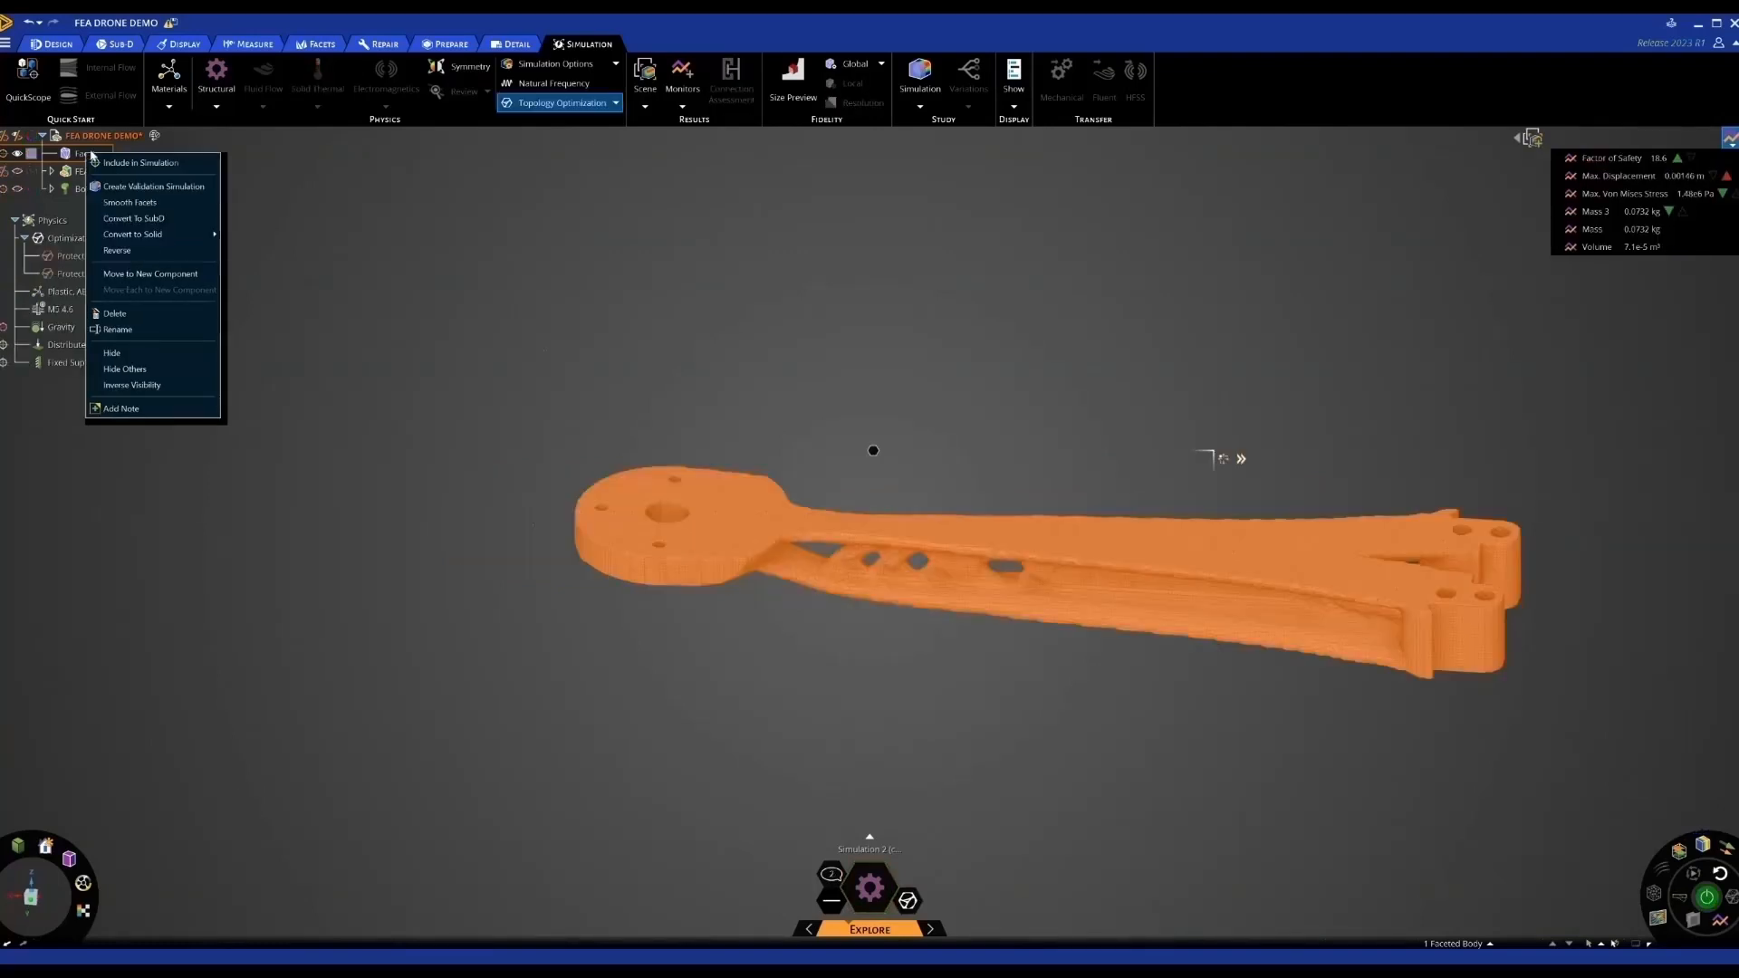
pyautogui.click(131, 203)
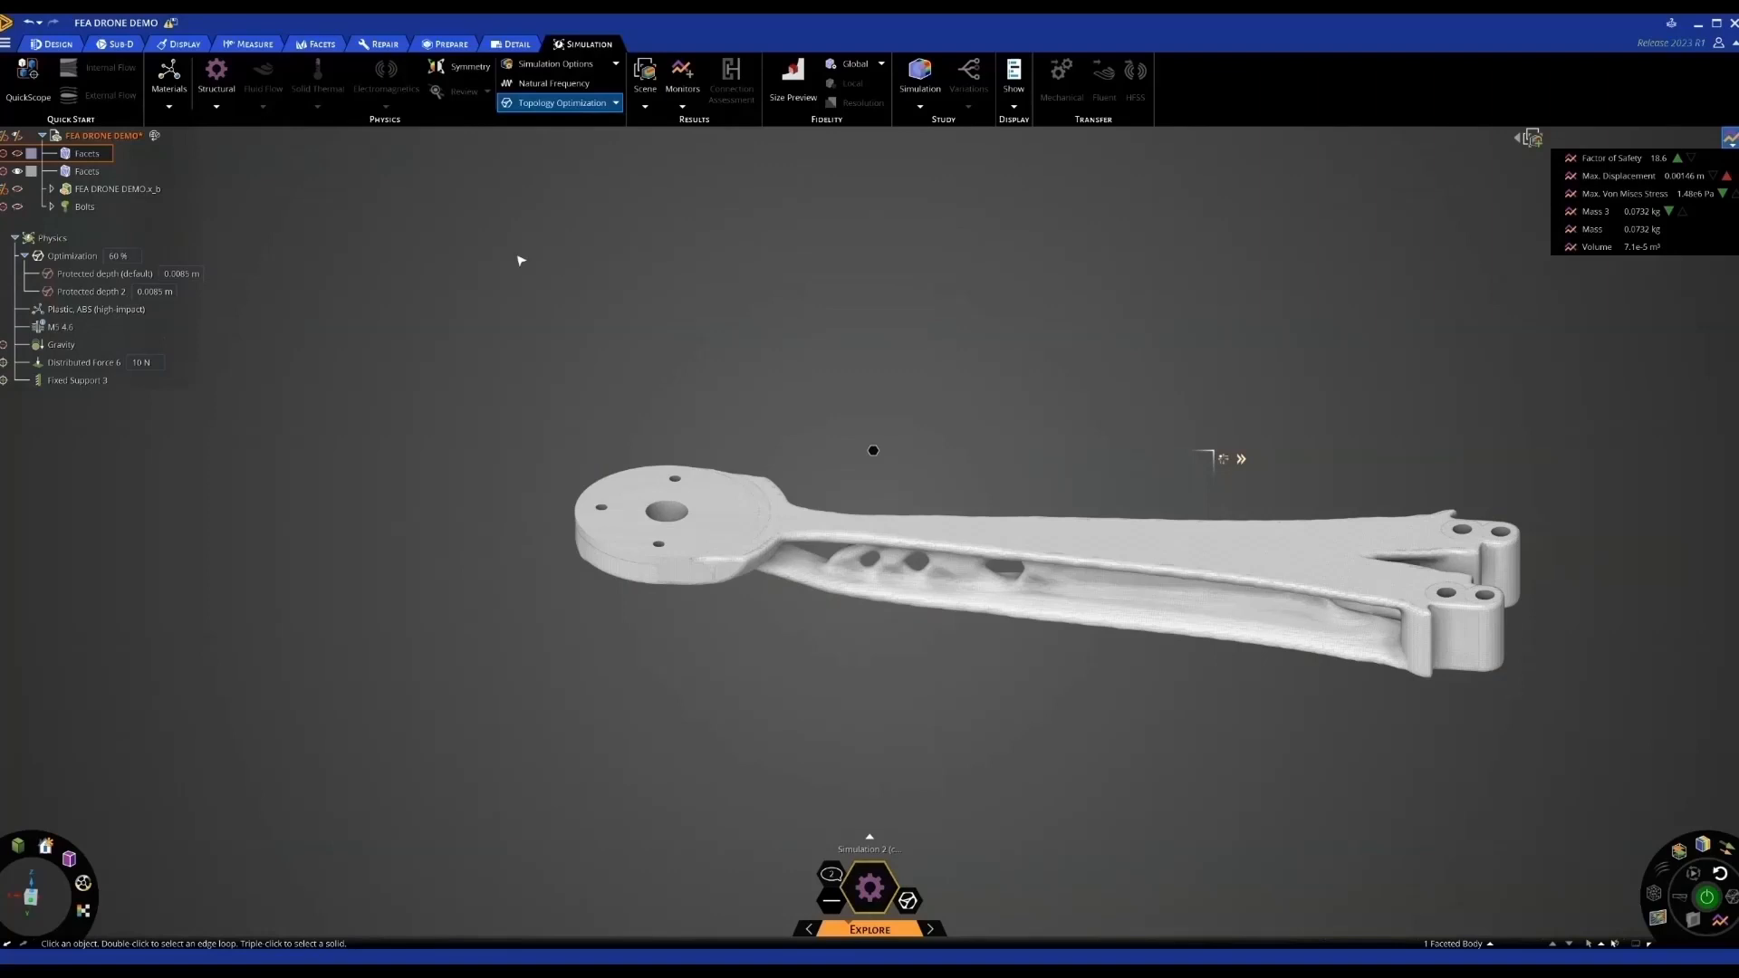
pyautogui.click(95, 172)
# Convert the smoothed Facets body to a solid Patch using surfaces
pyautogui.rightClick(91, 173)
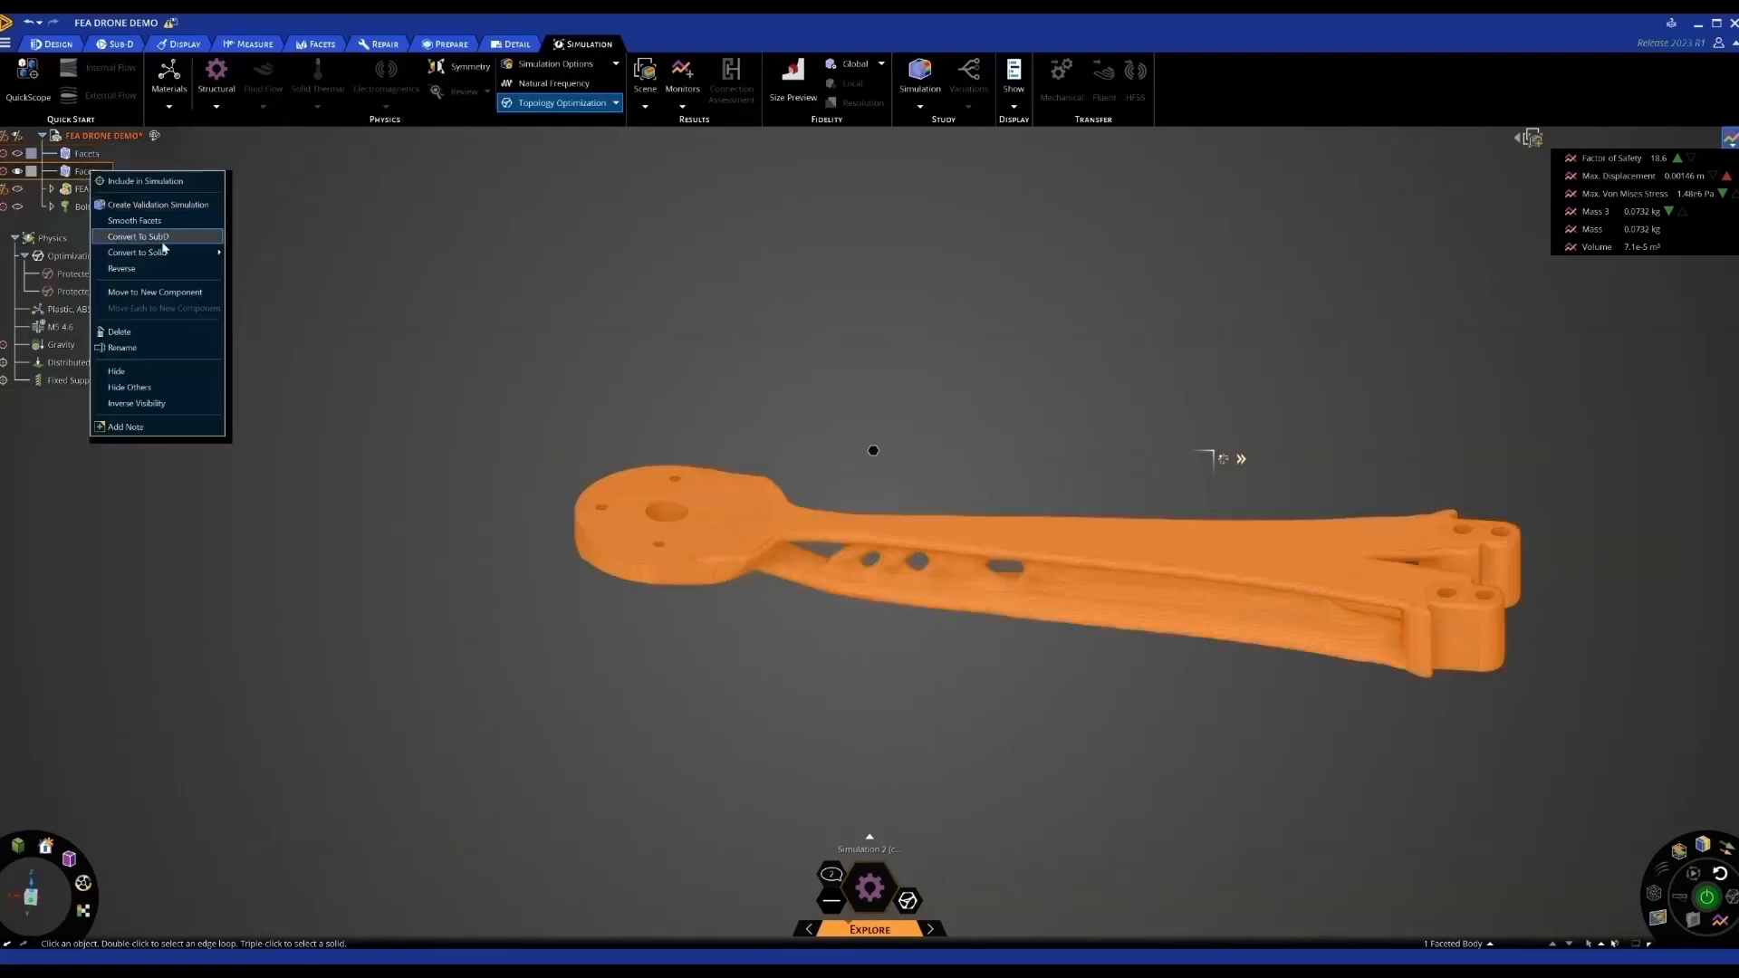
pyautogui.moveTo(164, 251)
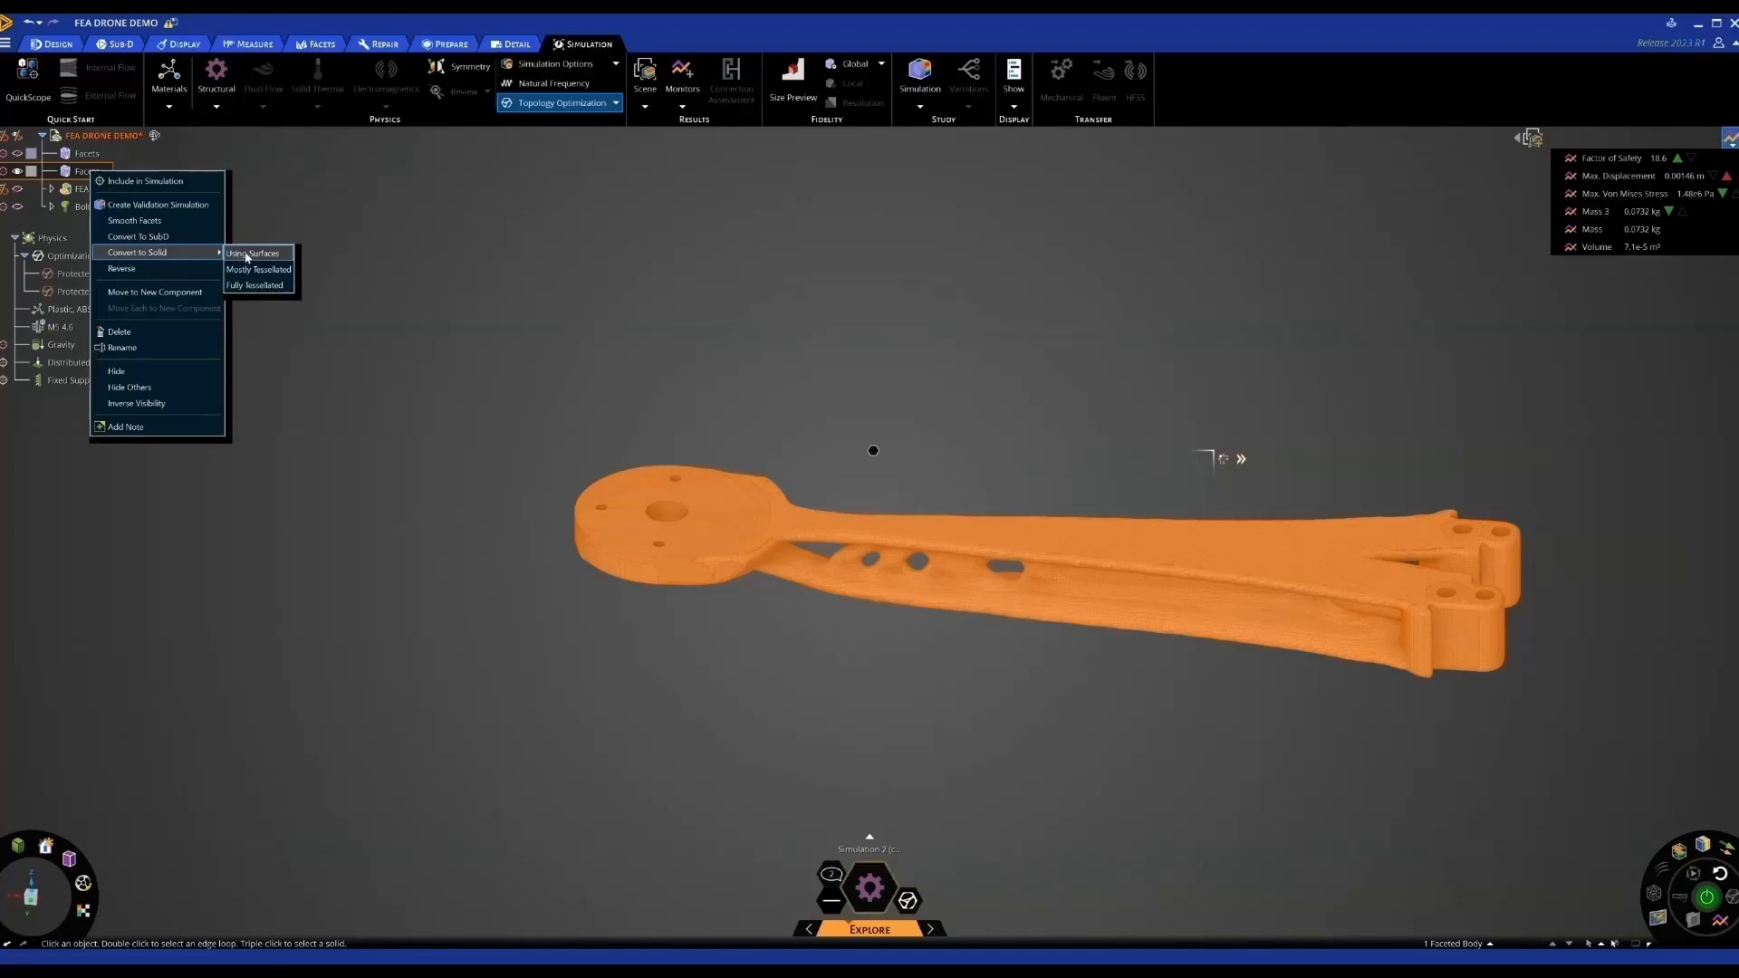
pyautogui.click(243, 255)
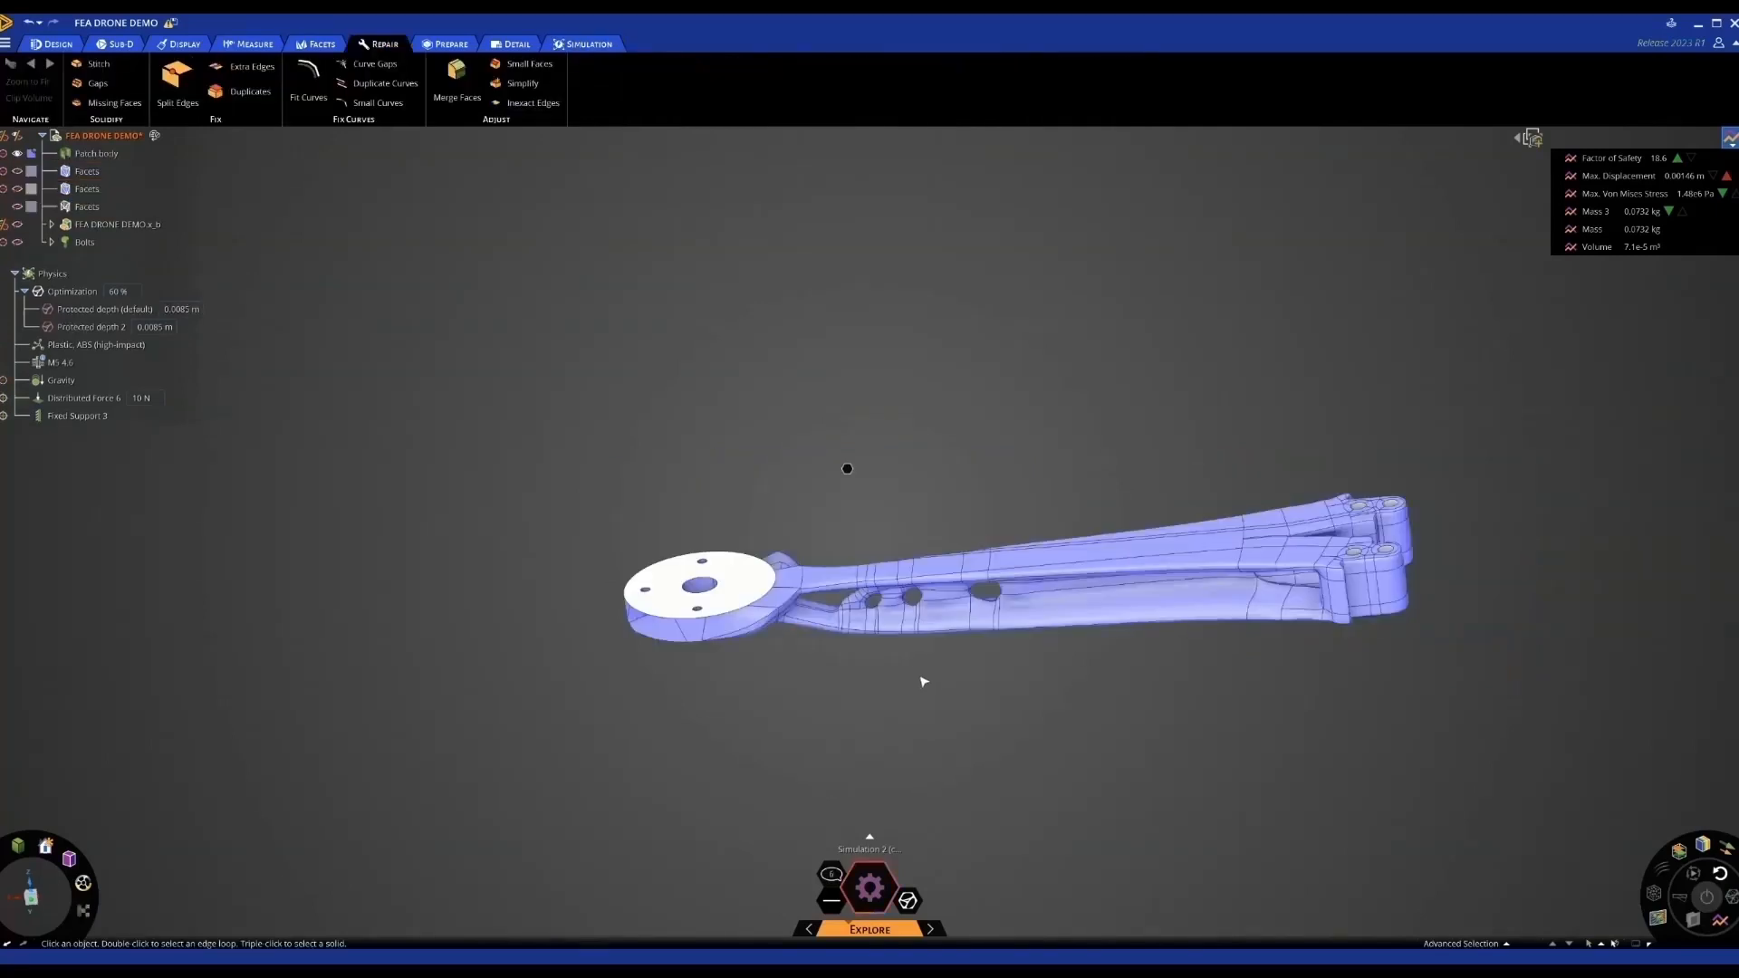
# Orbit the converted arm flatter and bring up the recent-files Home Page
pyautogui.moveTo(870, 683); pyautogui.dragTo(974, 710, button='middle')
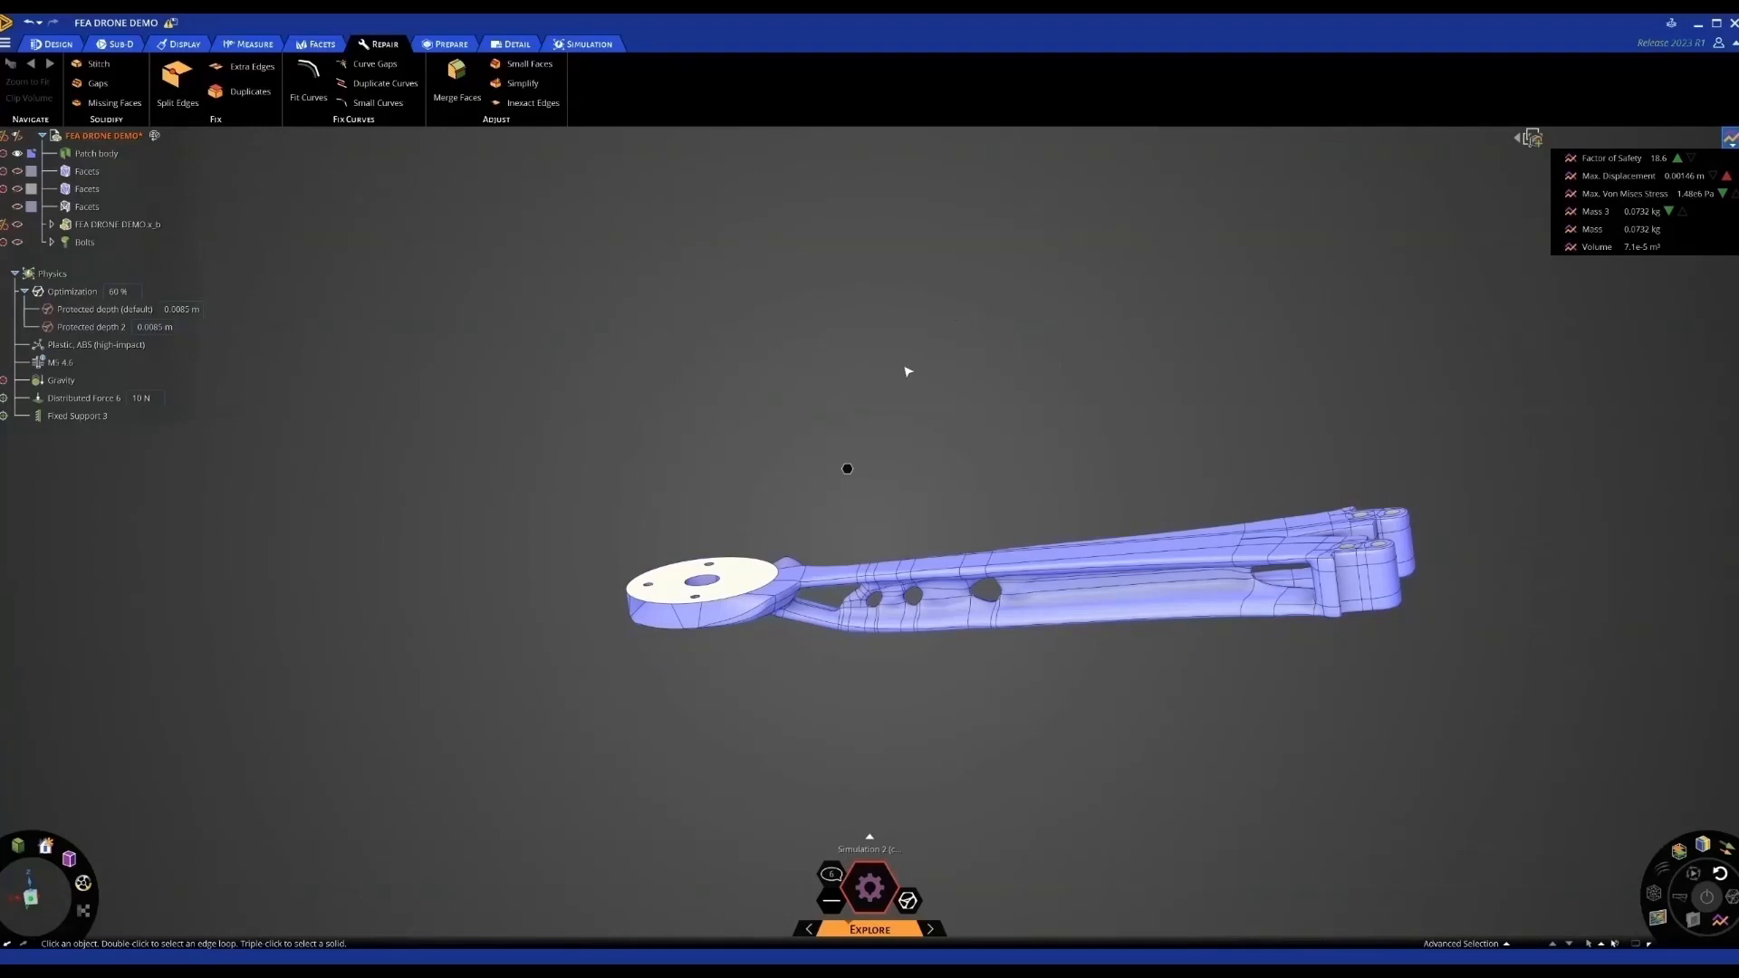
pyautogui.click(5, 43)
pyautogui.click(28, 61)
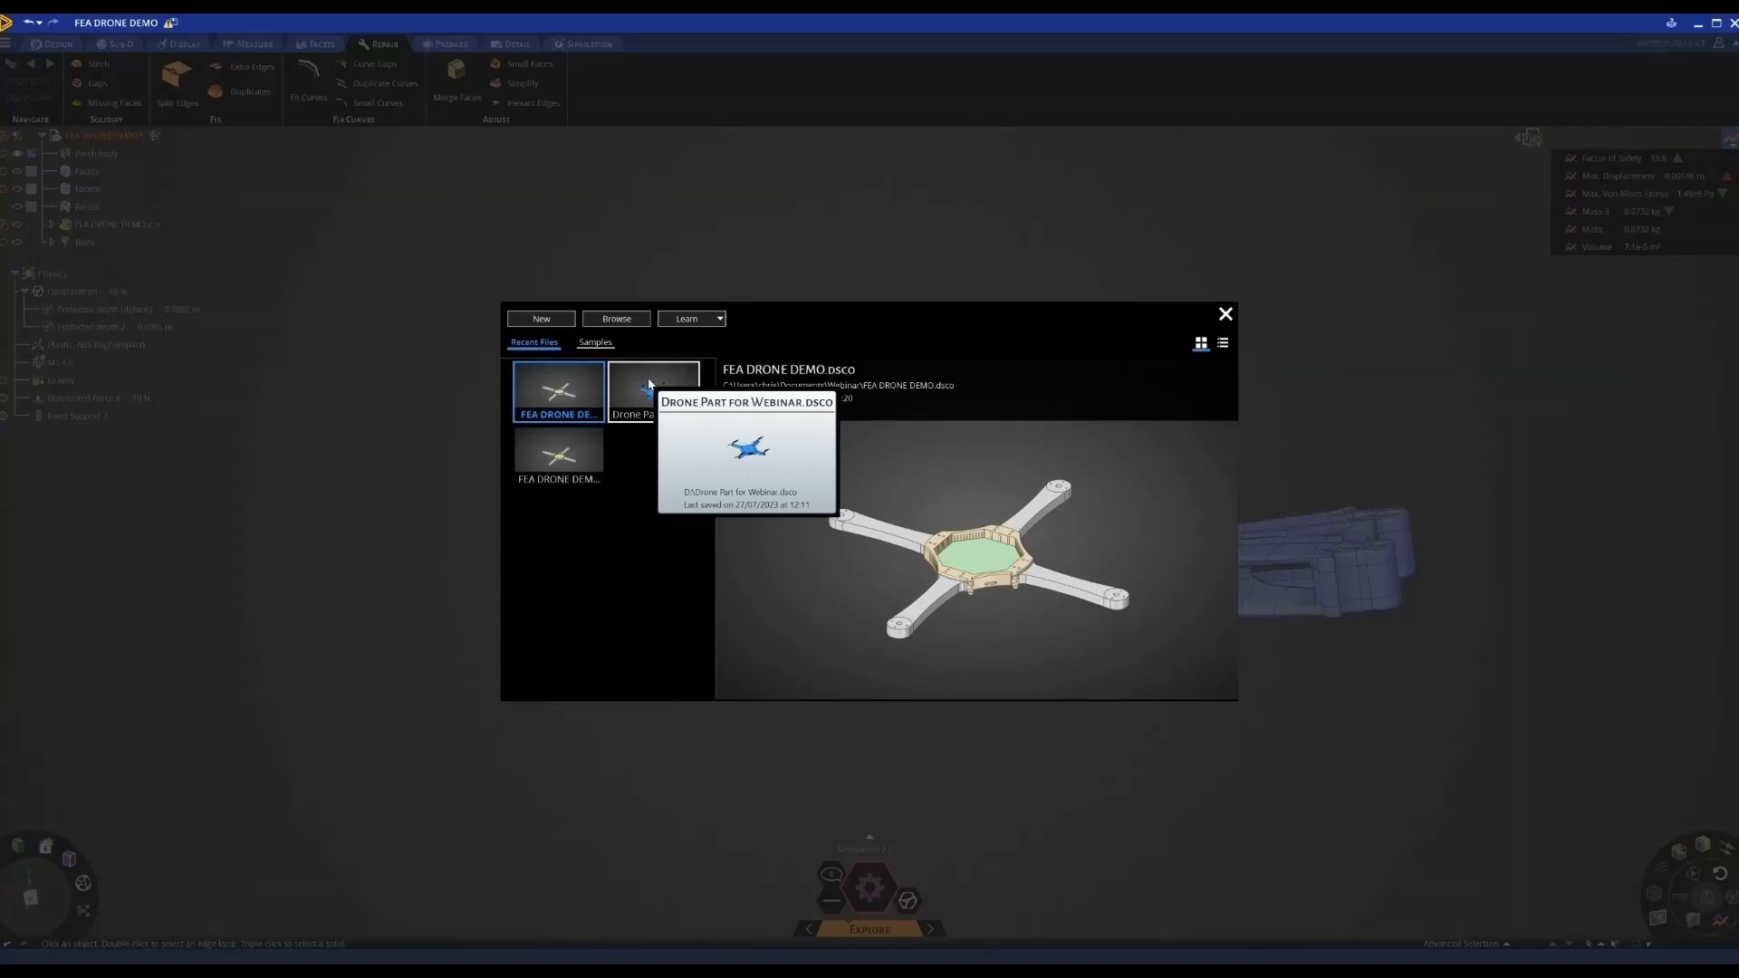
# Open the Drone Part for Webinar project and select the drone's top face
pyautogui.doubleClick(650, 384)
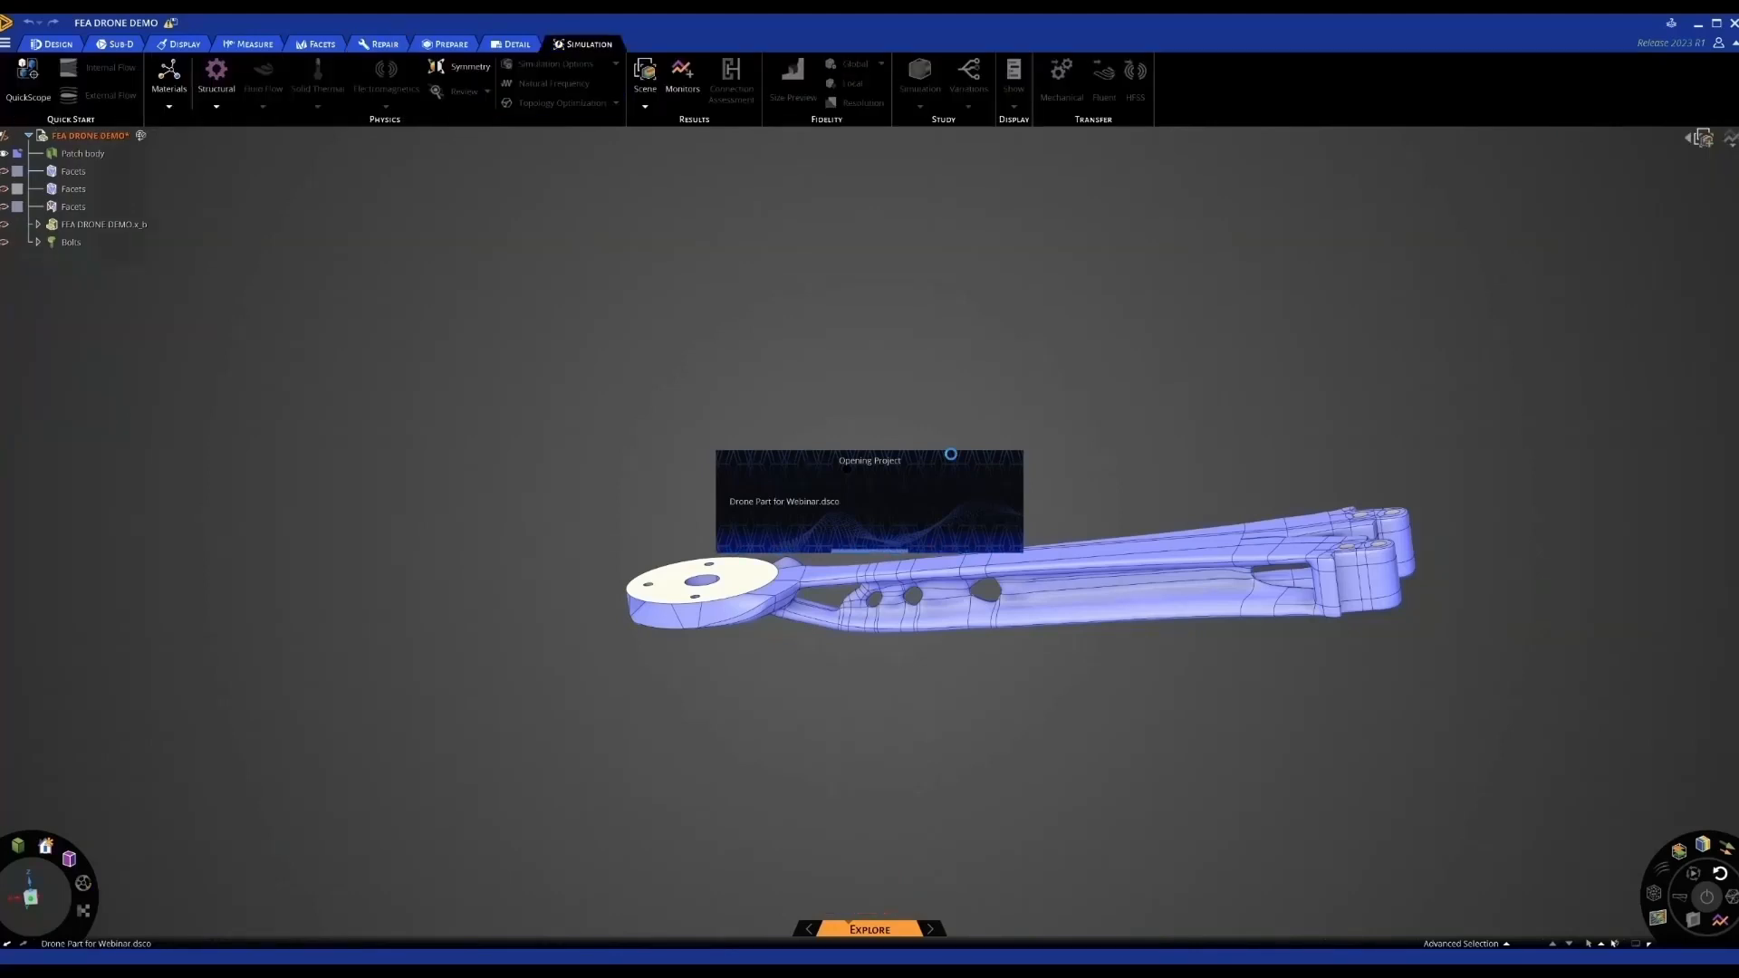
pyautogui.click(877, 453)
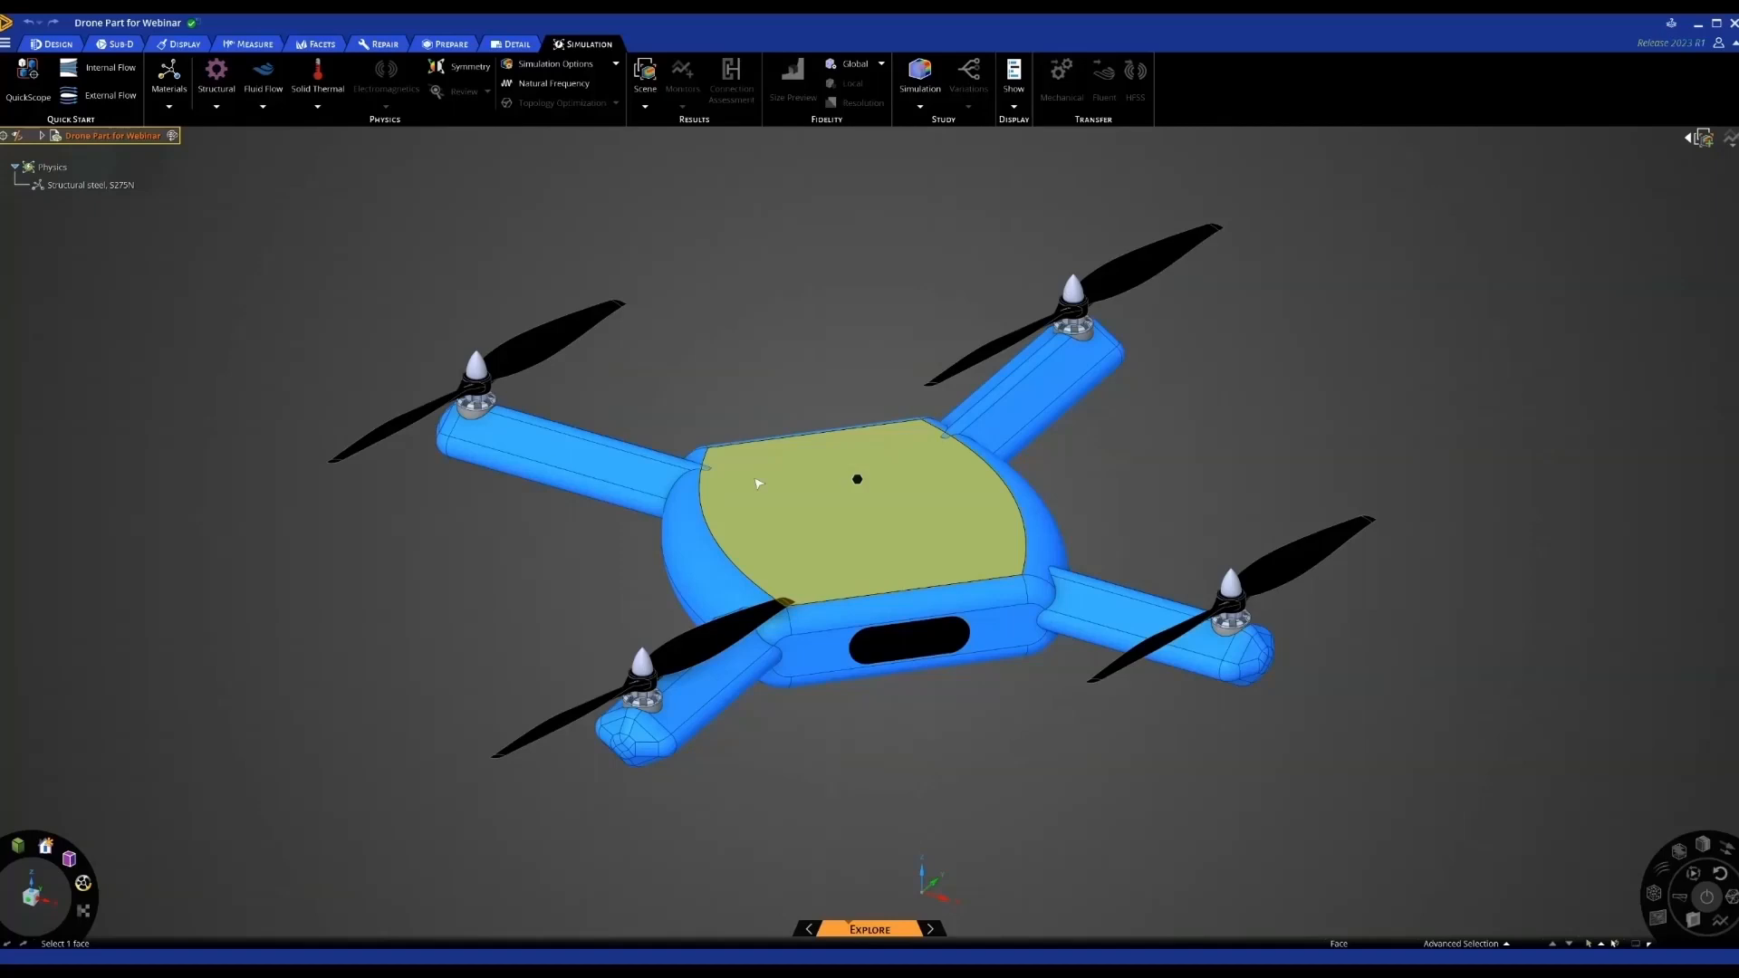
# Open the Unaero - DRONE FRAME project from recent files and orbit to a flatter view
pyautogui.click(776, 411)
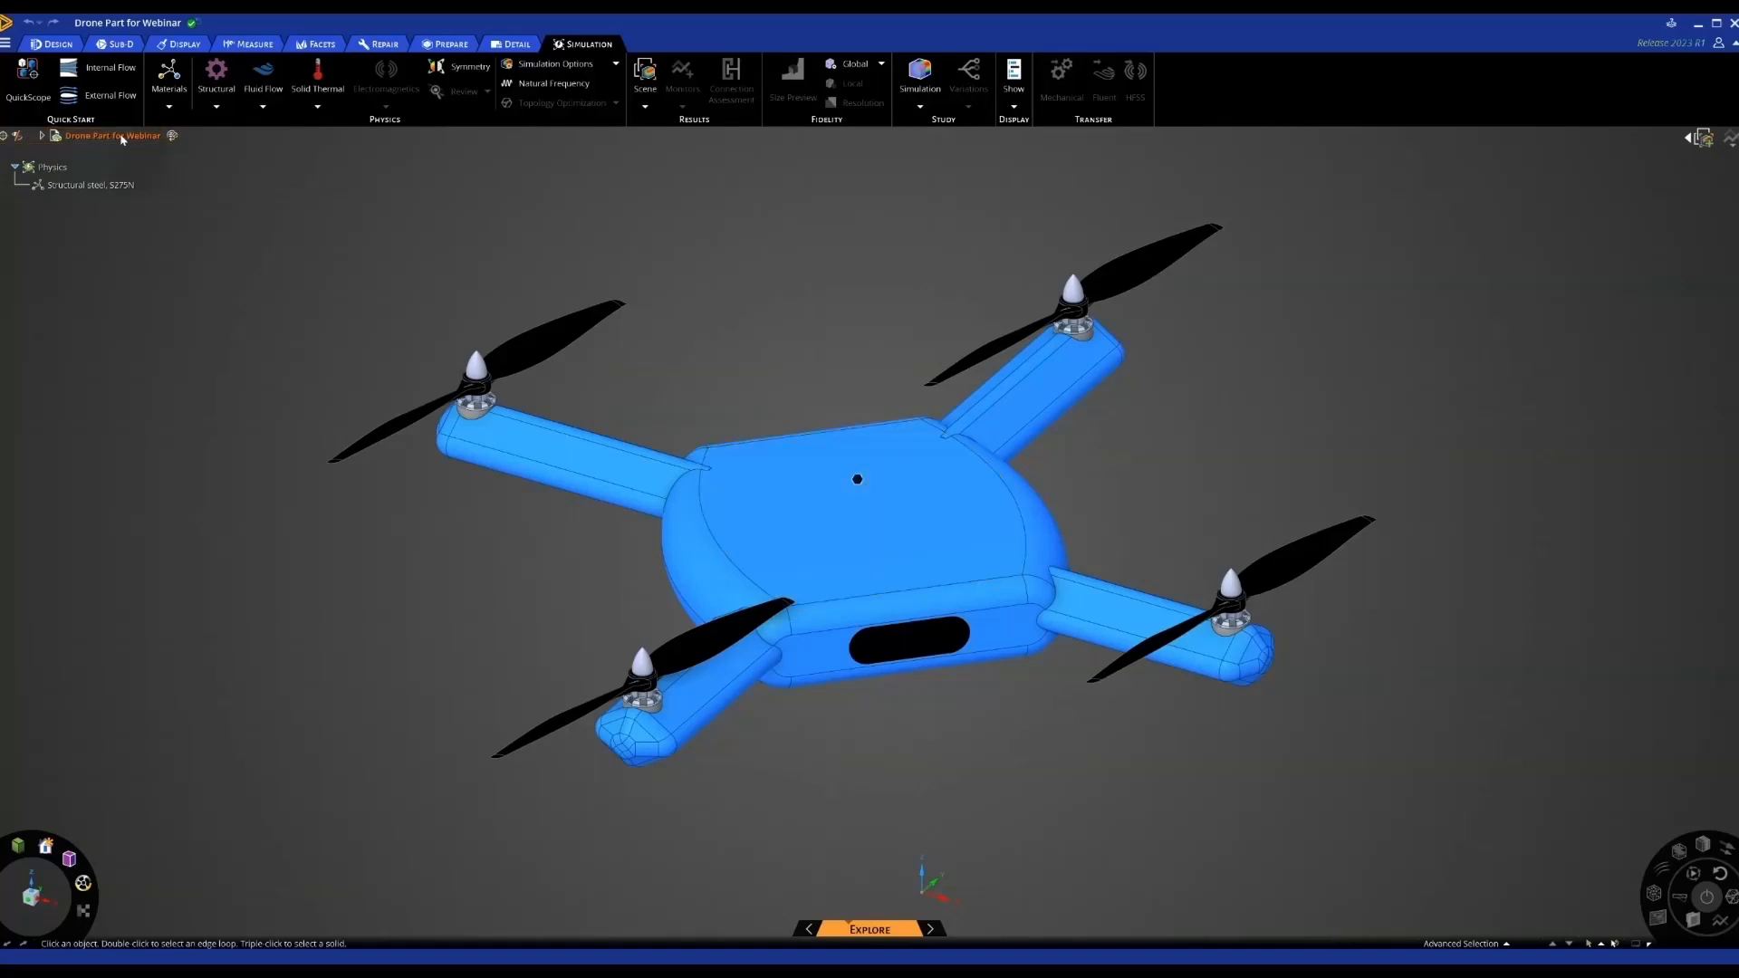
pyautogui.click(6, 43)
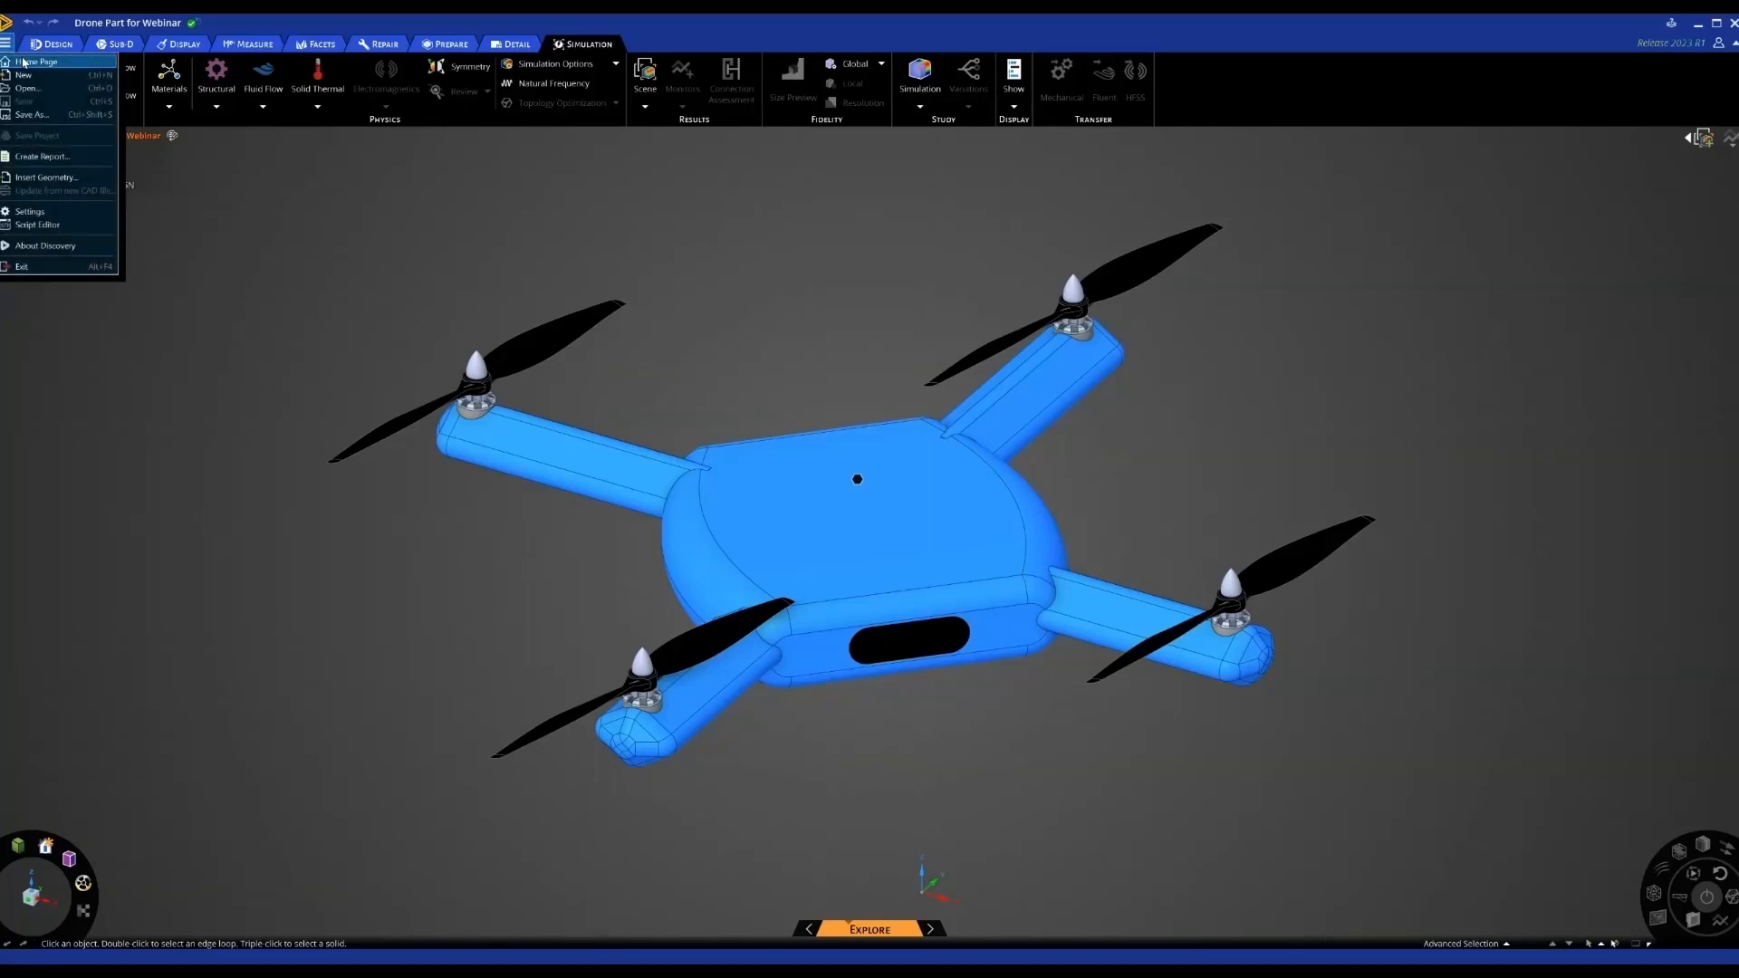
pyautogui.click(27, 62)
pyautogui.click(659, 453)
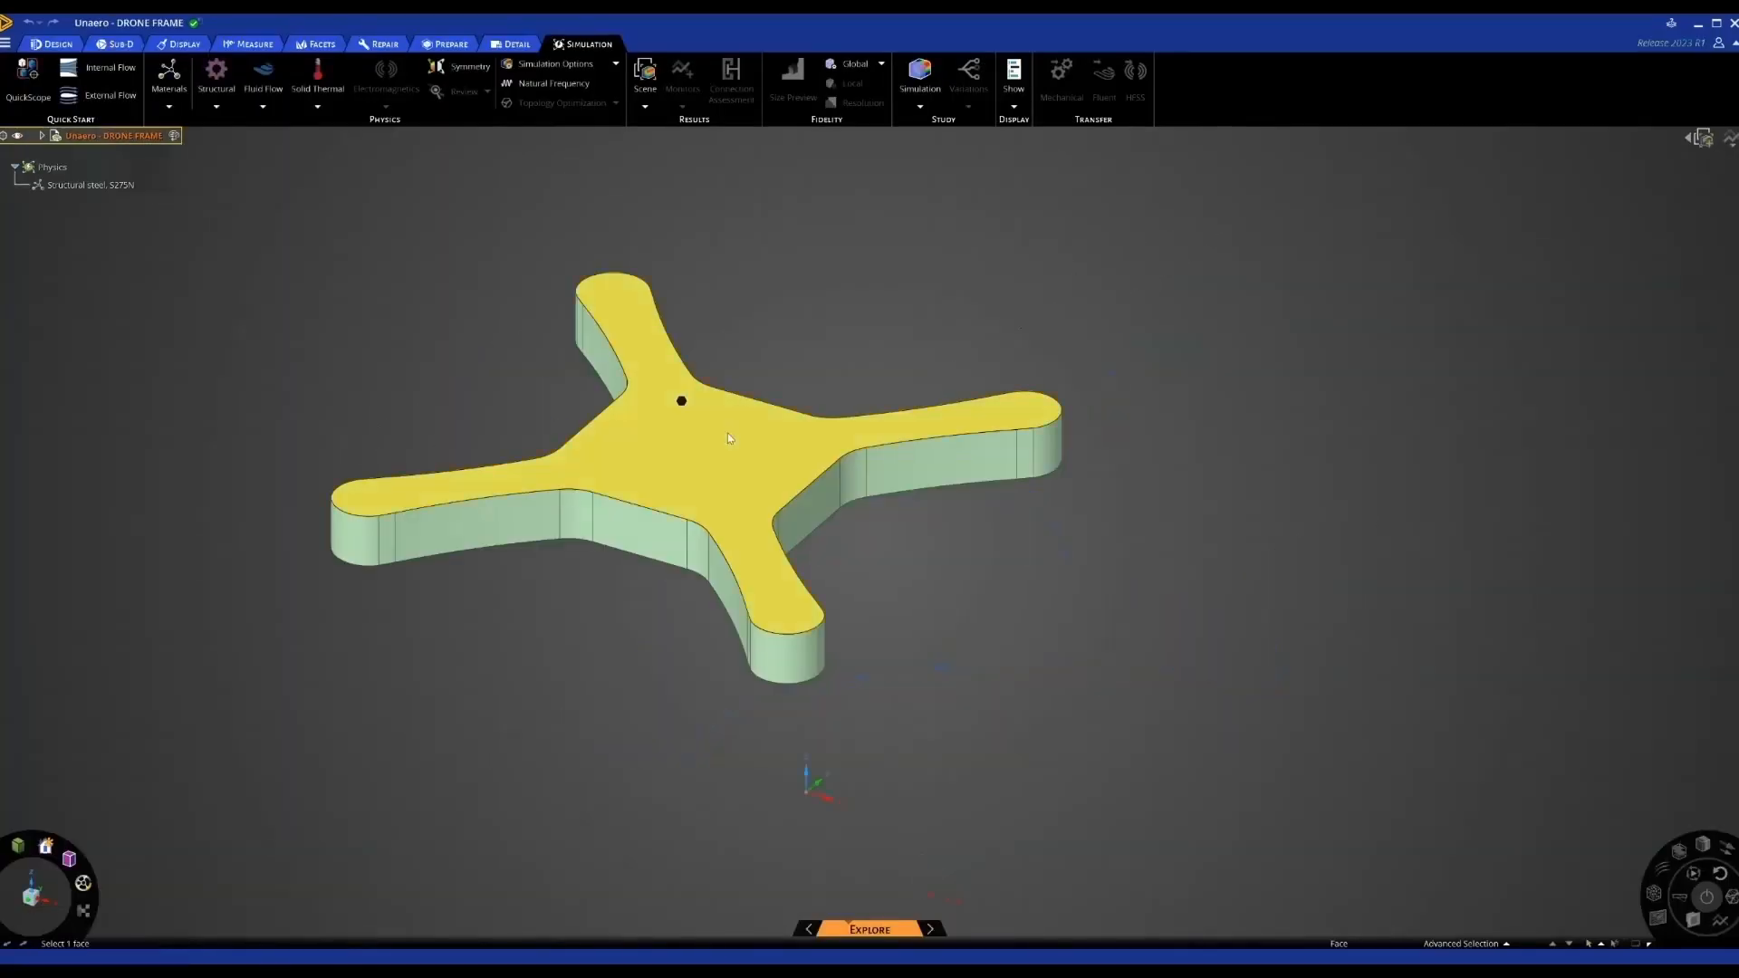
pyautogui.moveTo(759, 493); pyautogui.dragTo(996, 518, button='middle')
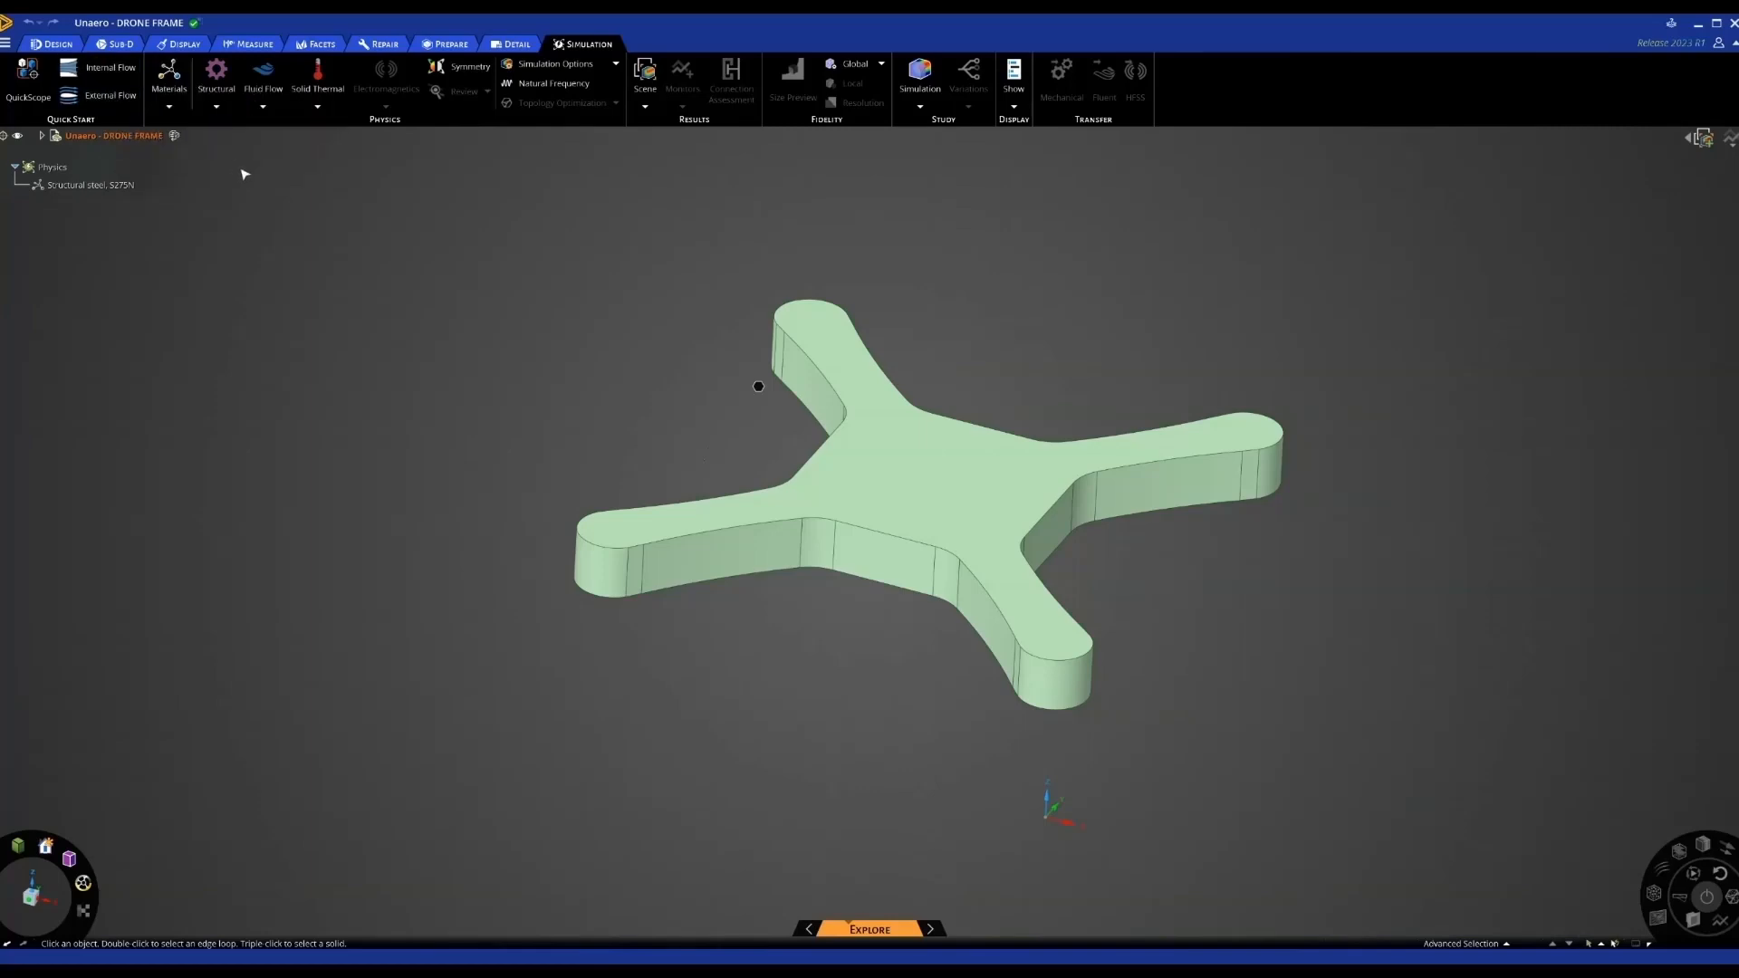
pyautogui.click(264, 107)
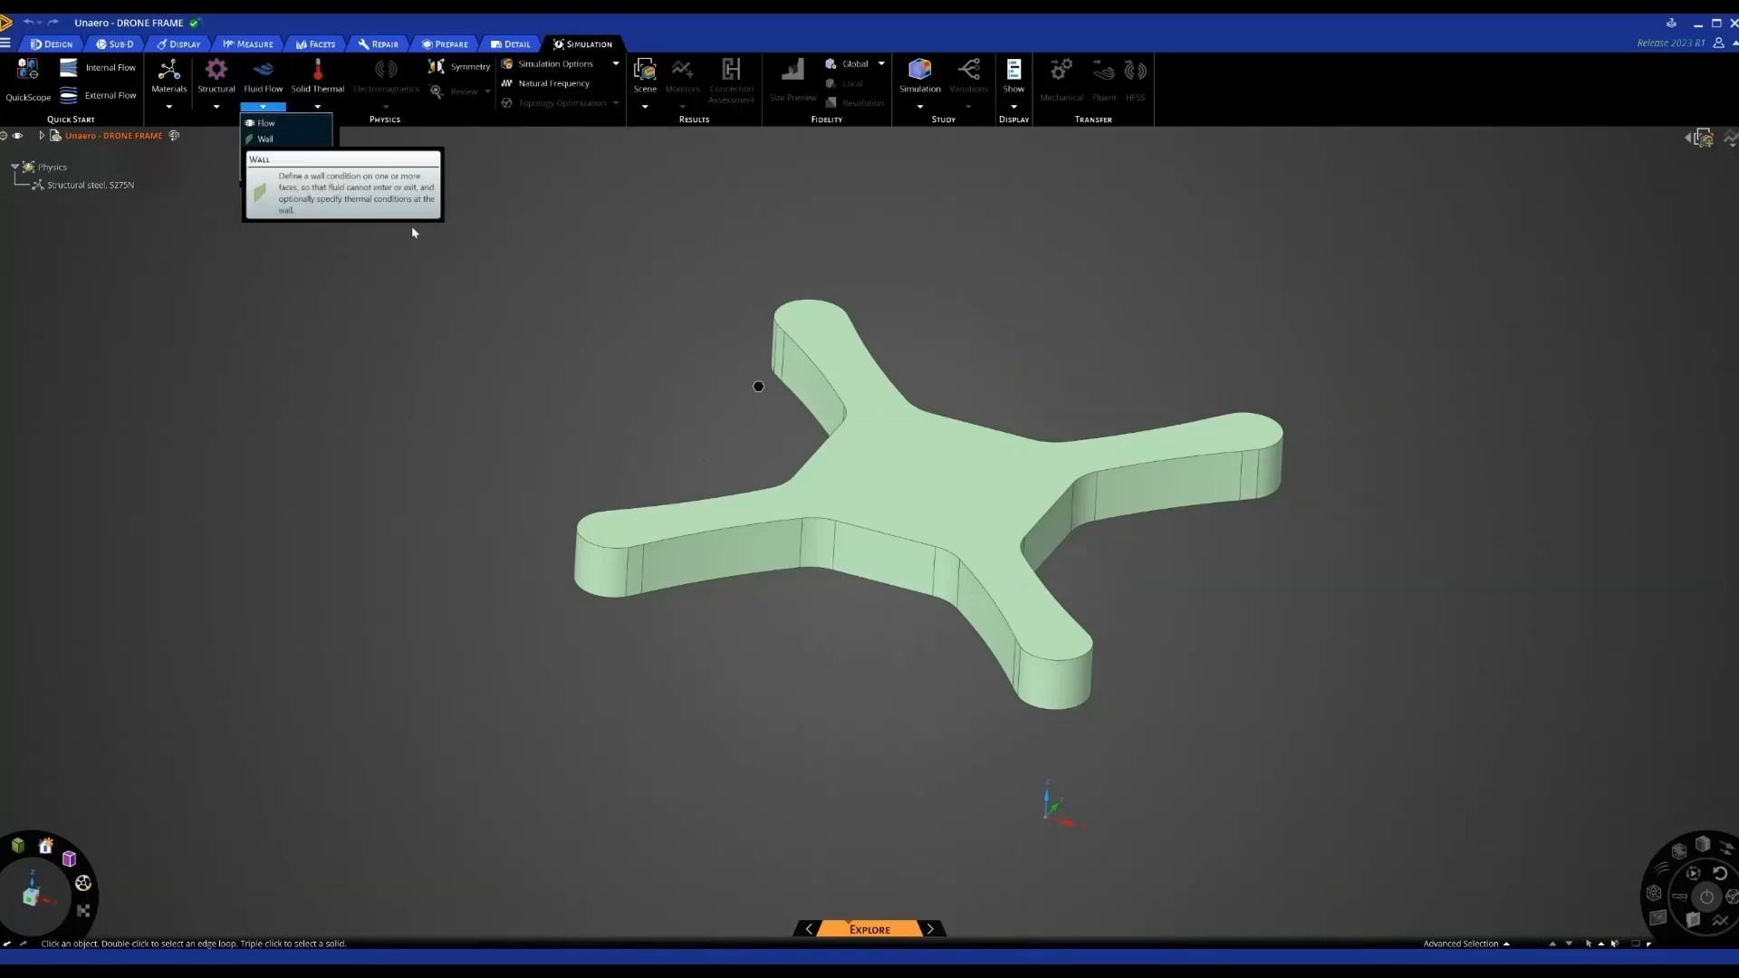
pyautogui.click(370, 309)
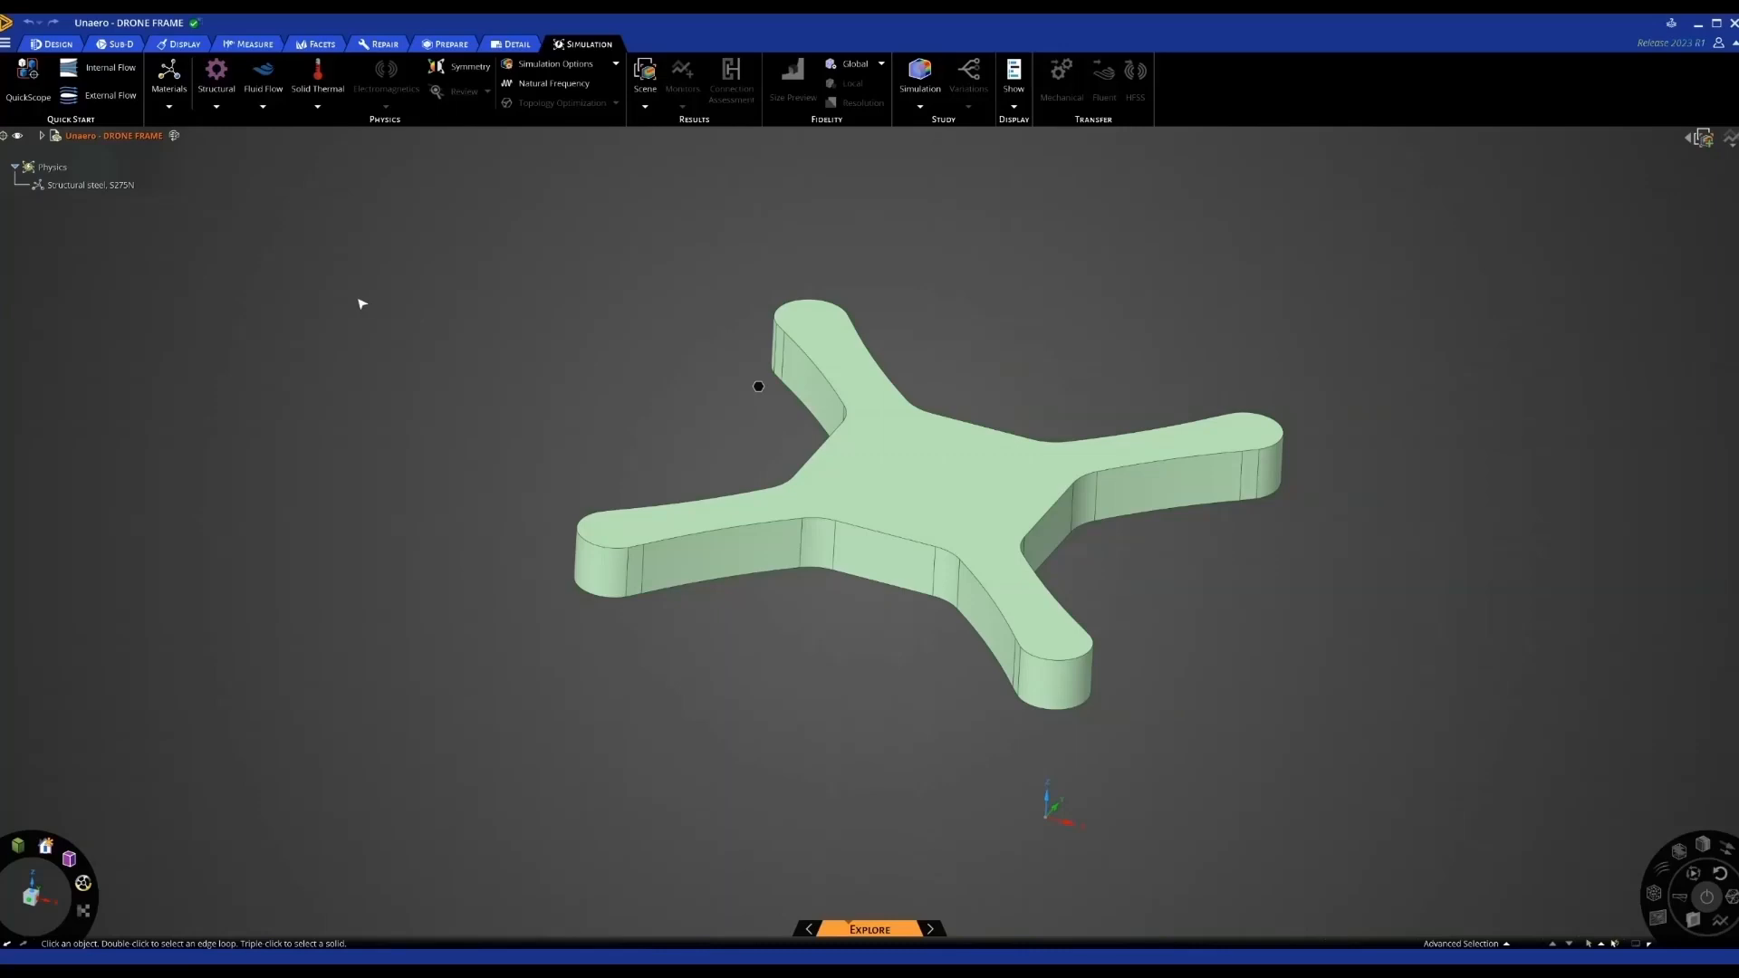
pyautogui.moveTo(368, 313); pyautogui.dragTo(363, 303, button='middle')
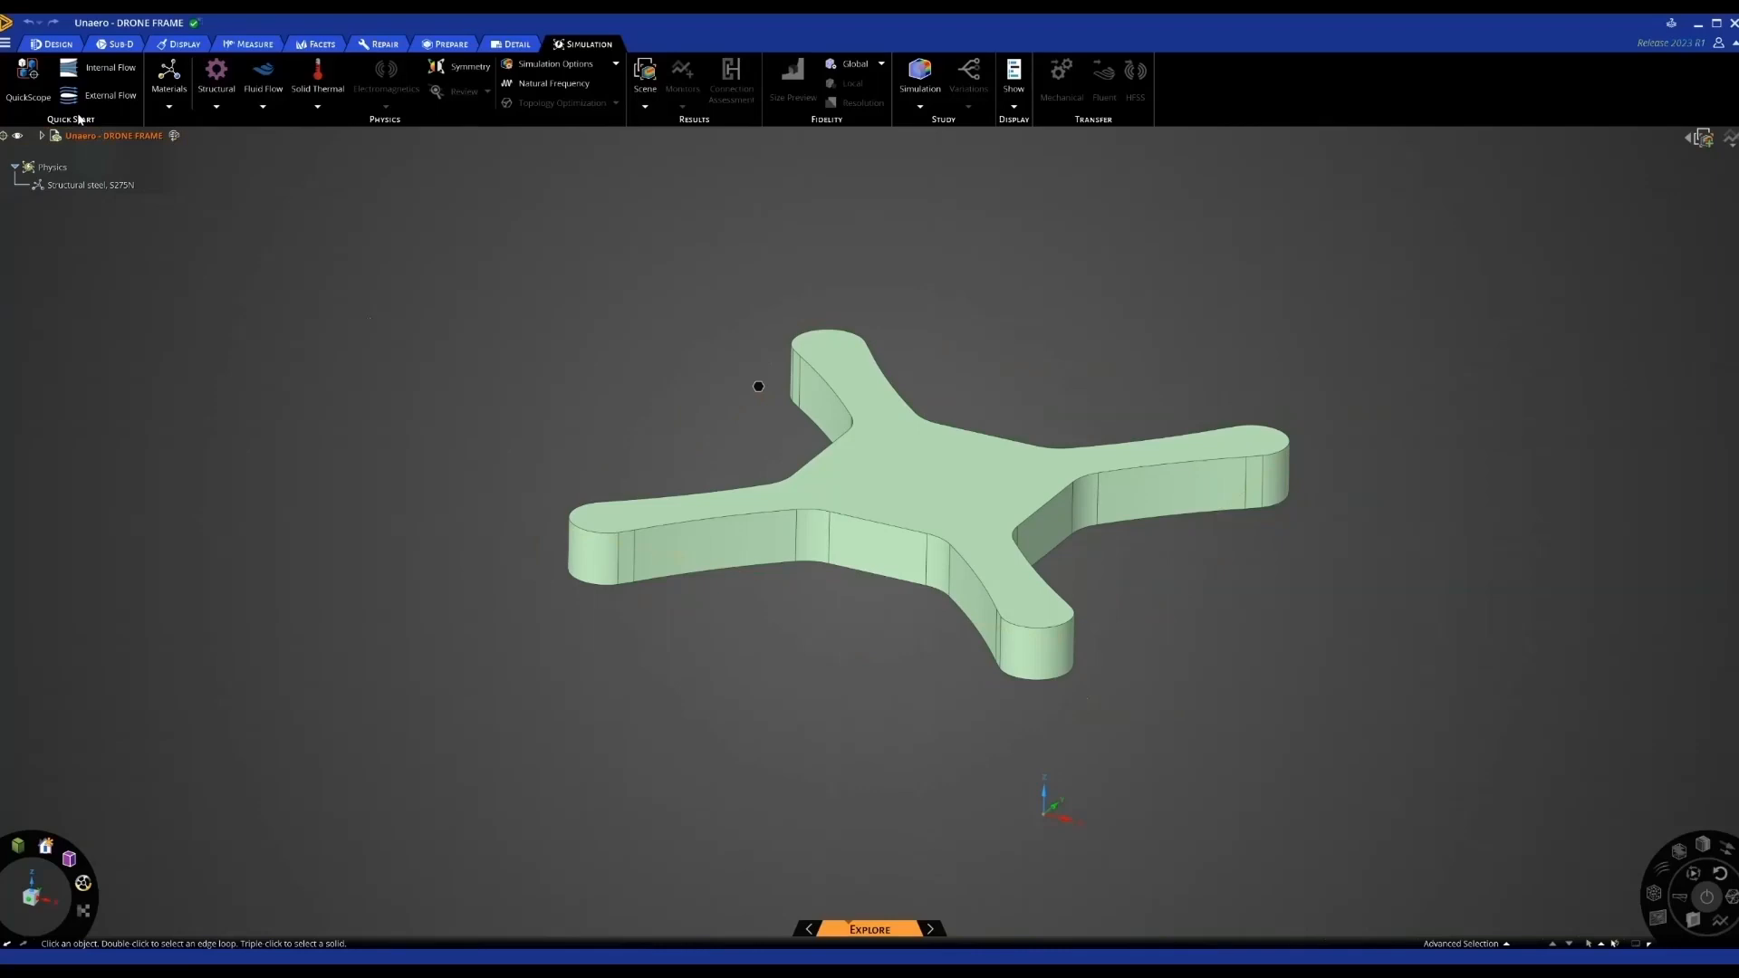
# Enclose the frame in an External Flow box with inlet direction and ground plane set
pyautogui.click(105, 96)
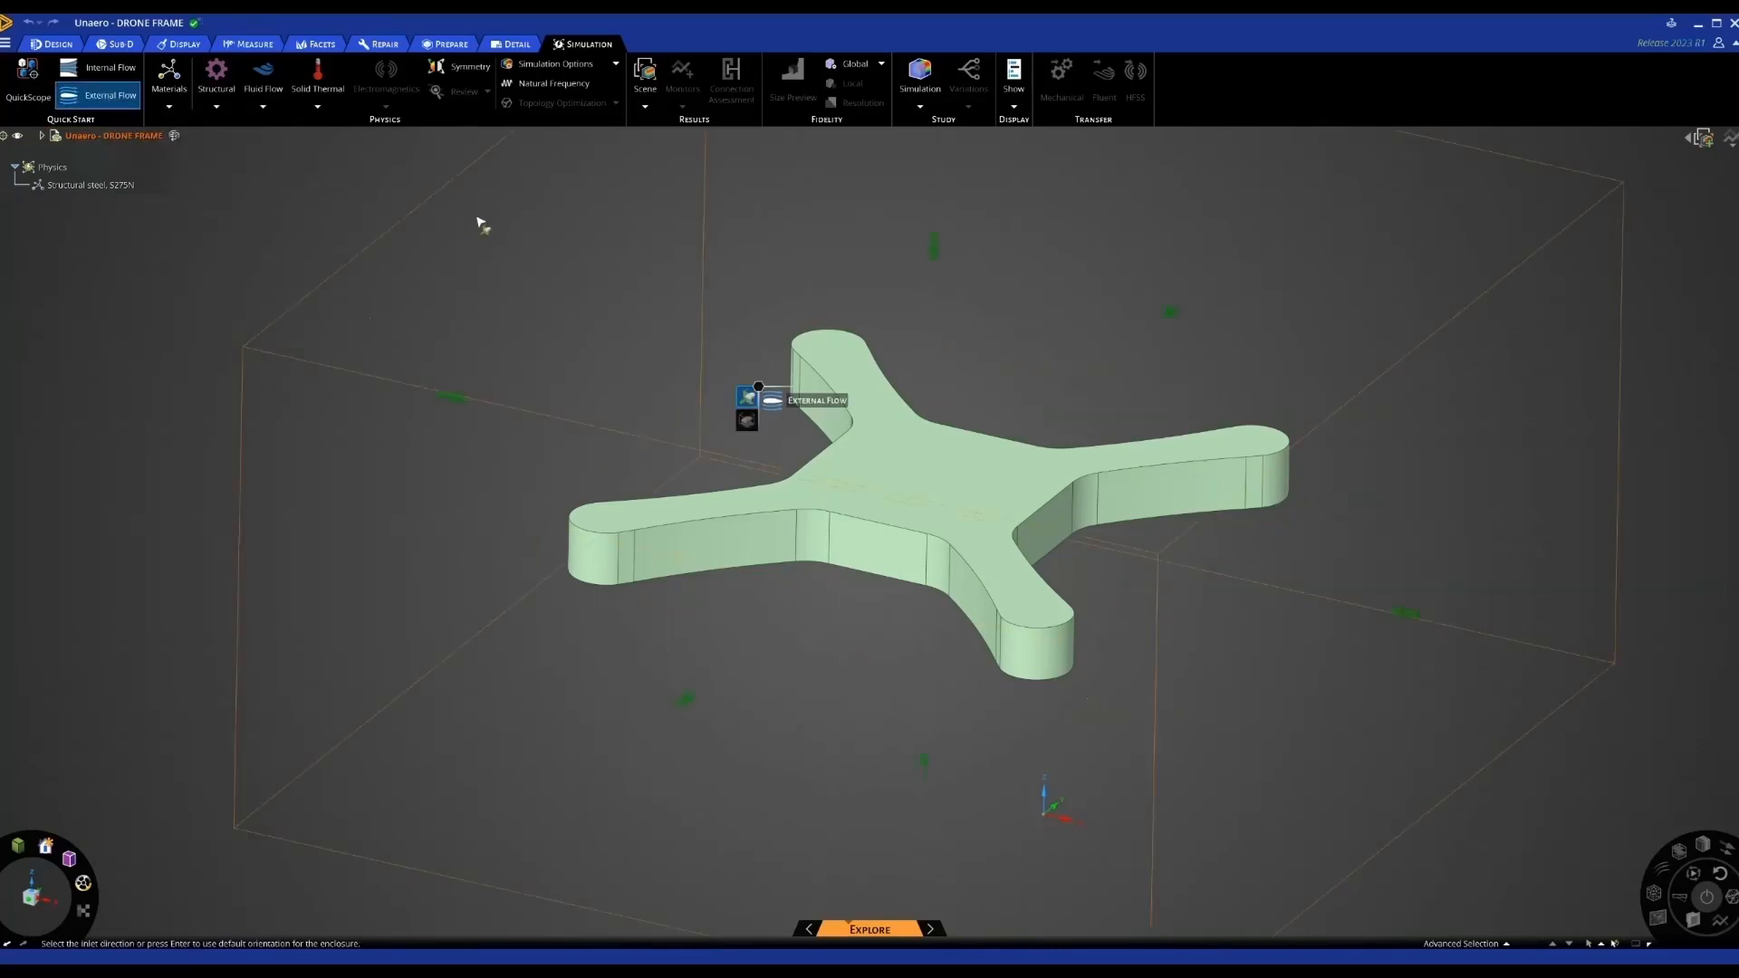
pyautogui.scroll(-3, 480, 225)
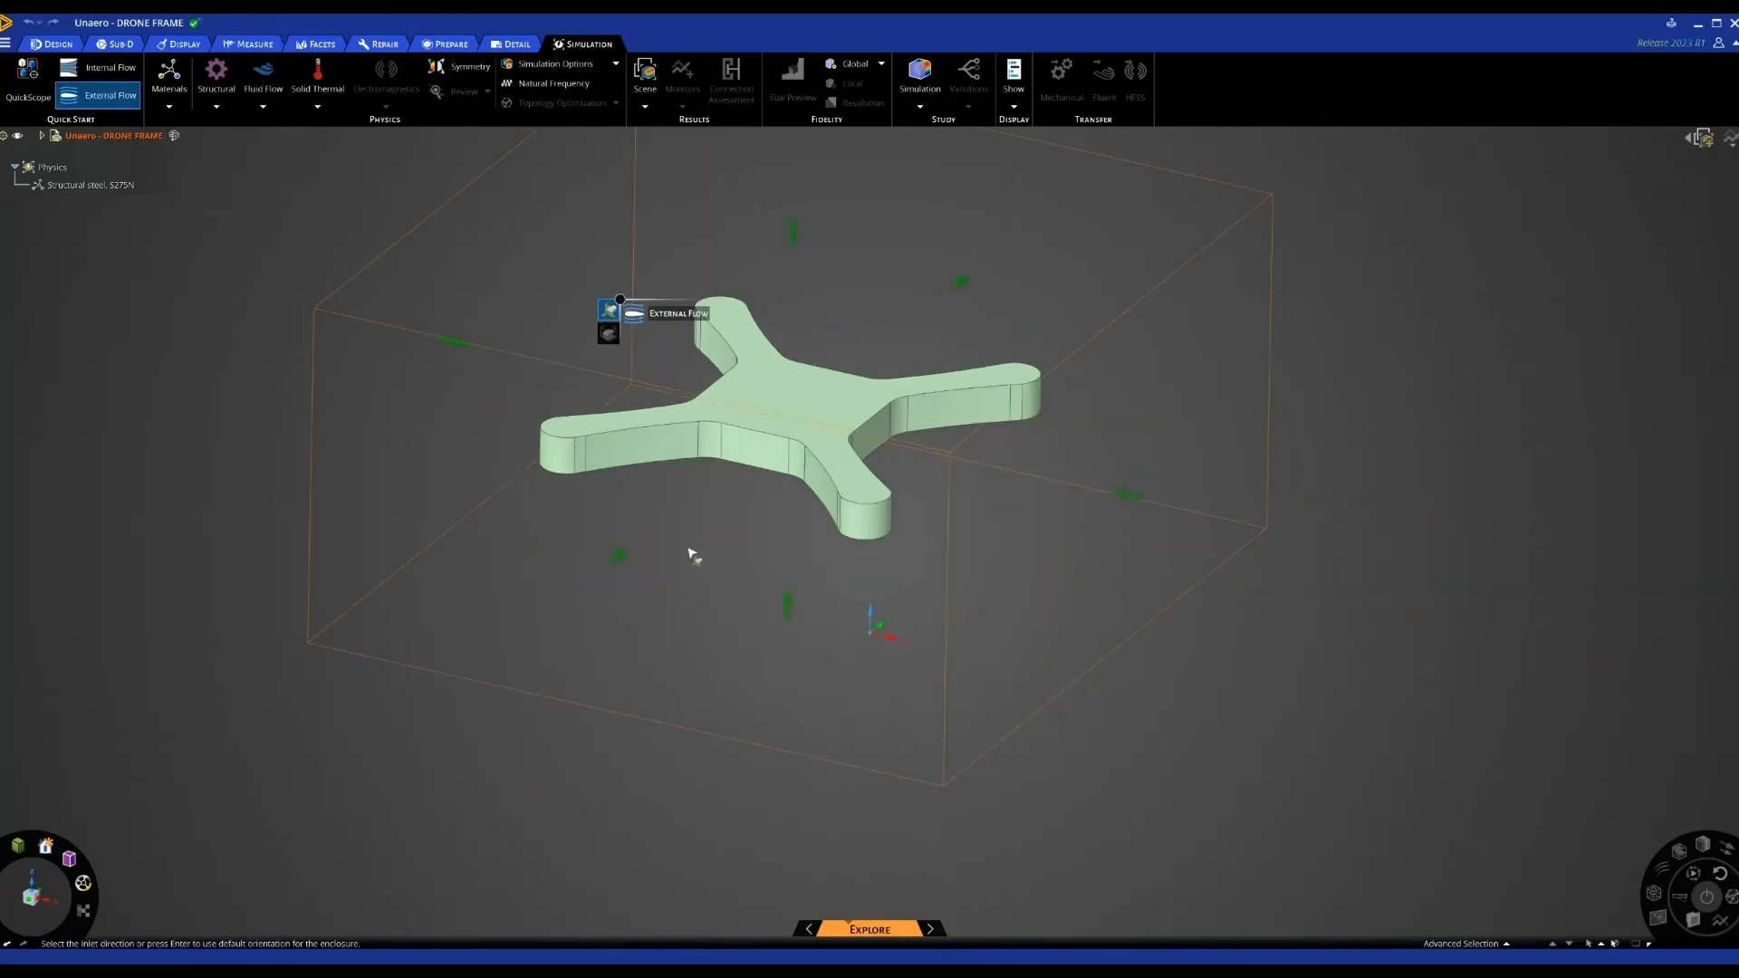
pyautogui.moveTo(693, 555); pyautogui.dragTo(668, 512, button='middle')
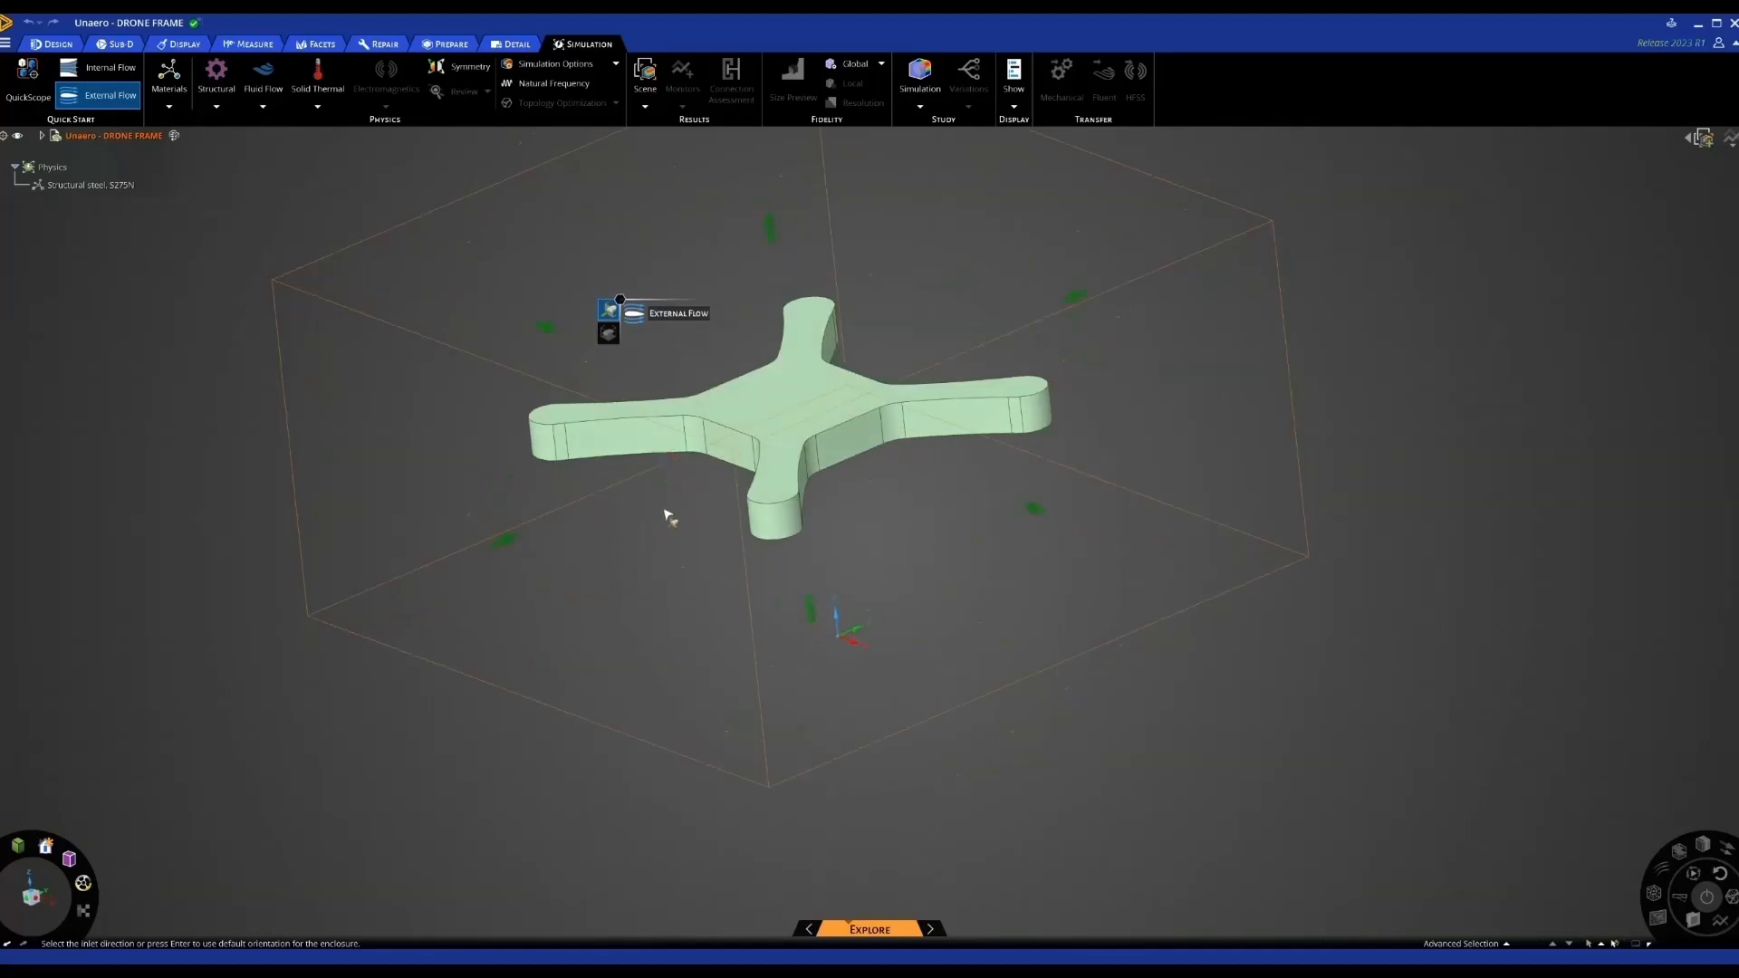
pyautogui.click(513, 544)
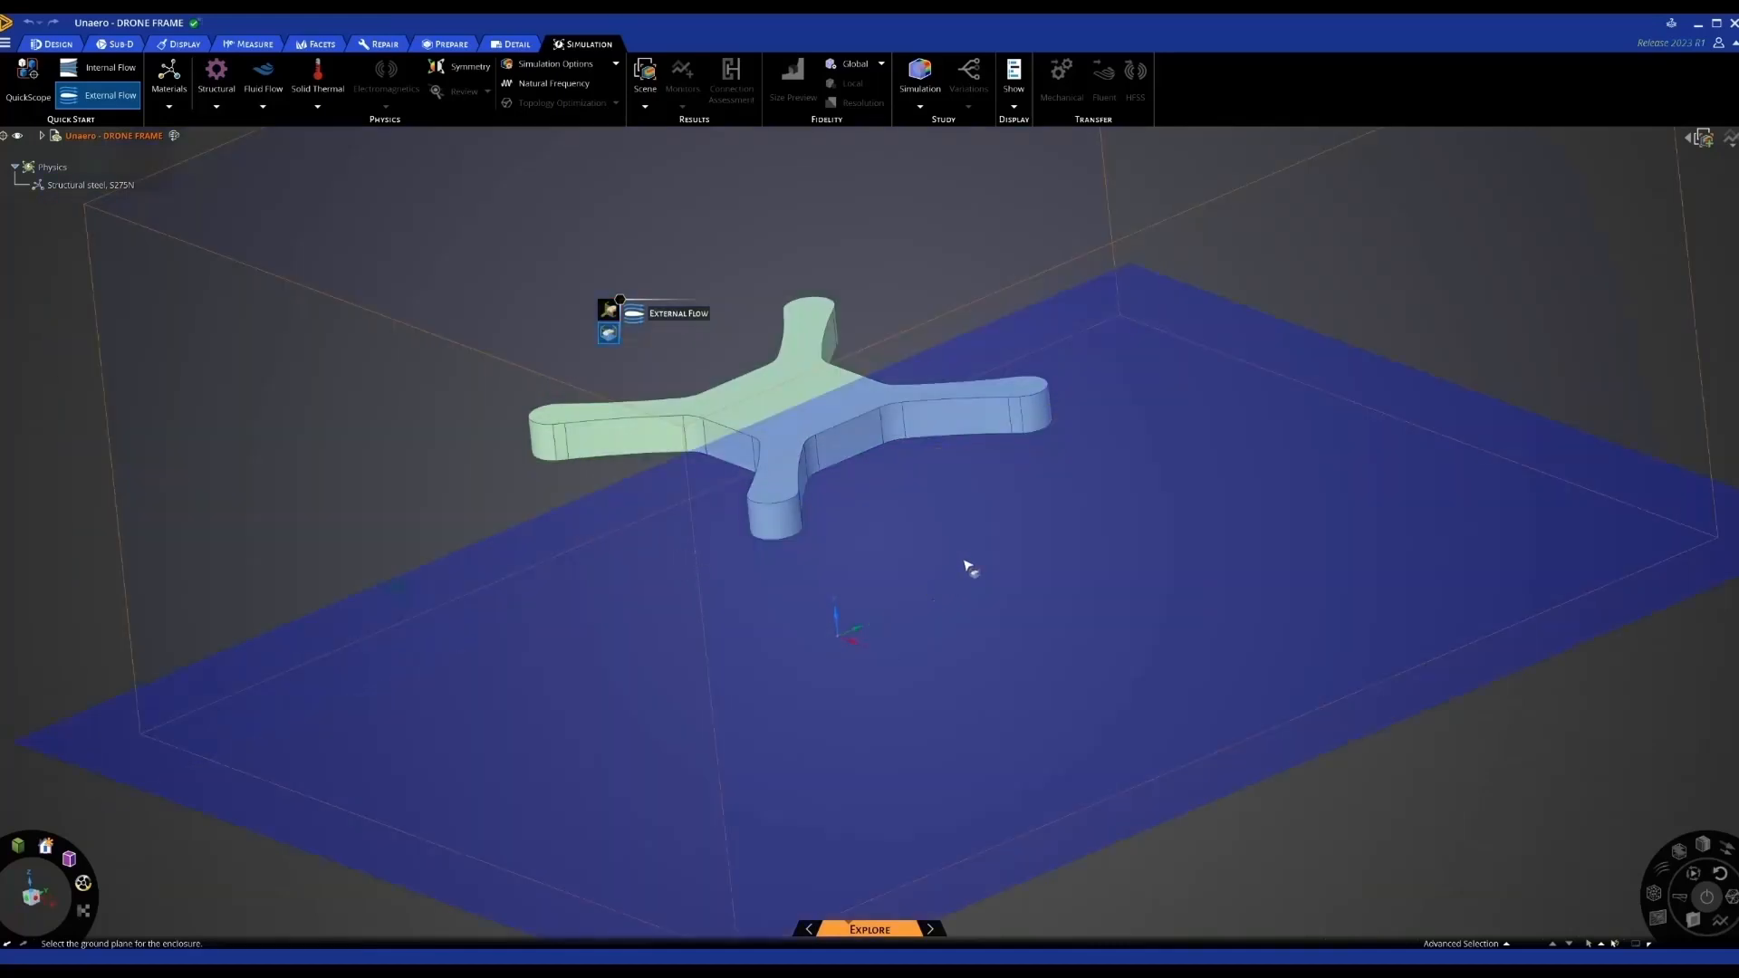
pyautogui.click(967, 568)
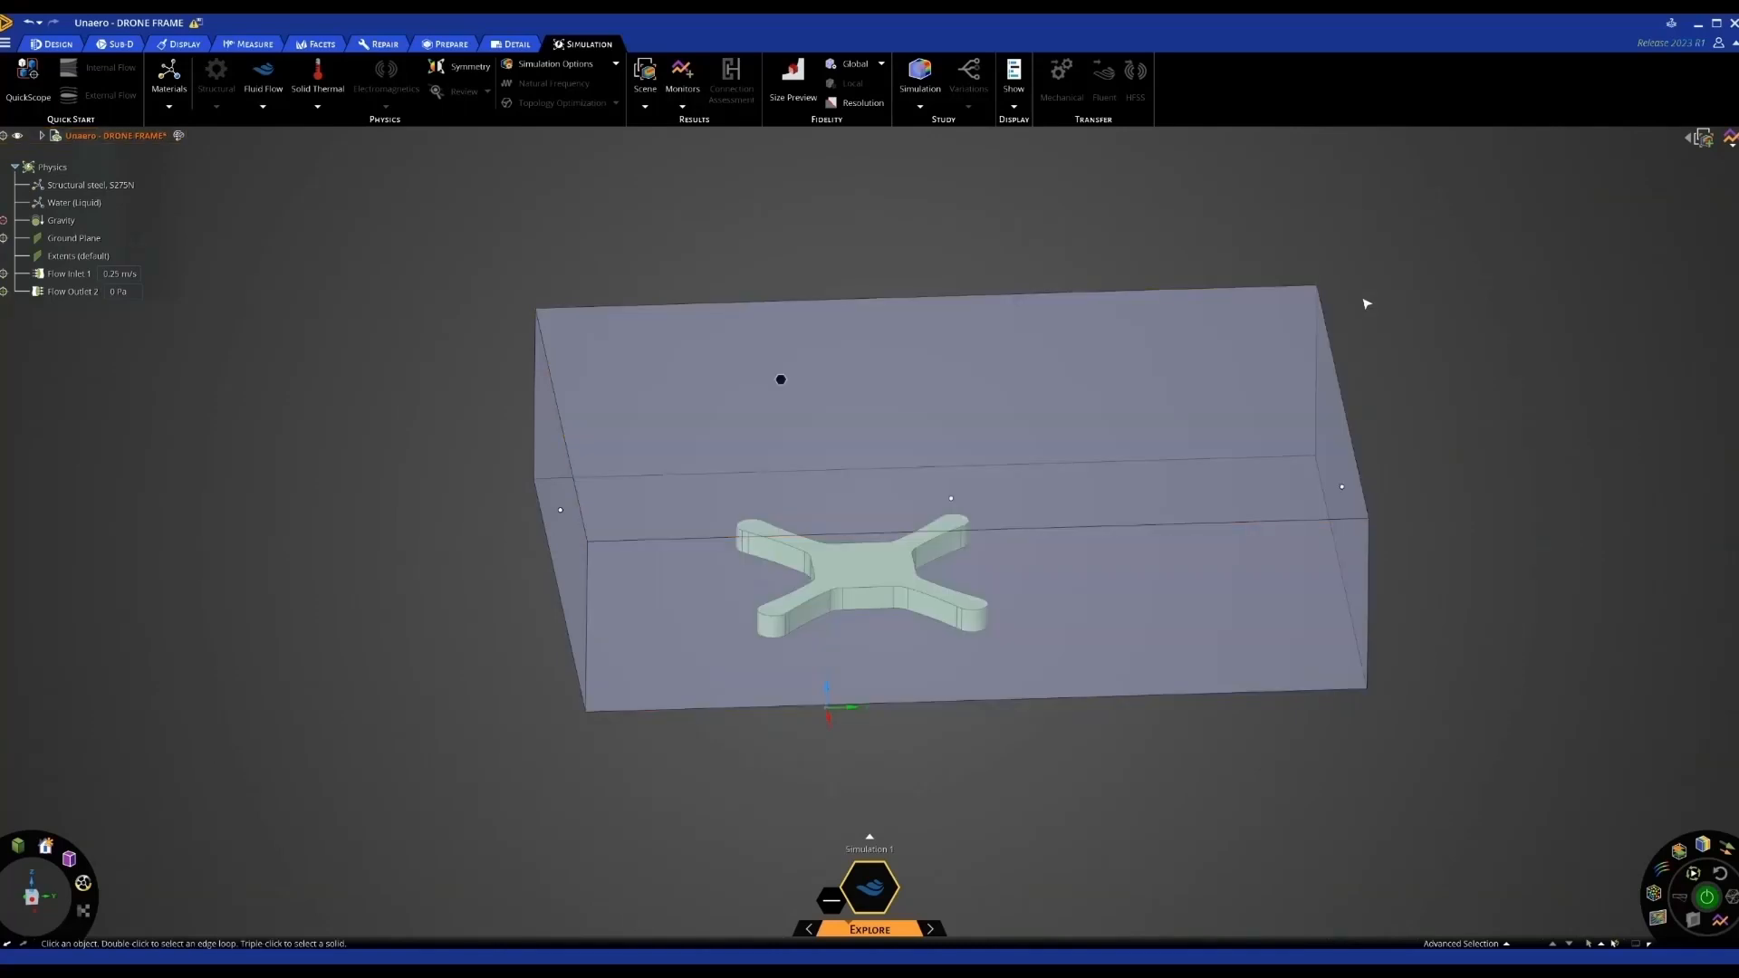
# Widen the flow enclosure by pulling both side faces outward together
pyautogui.moveTo(1347, 244)
pyautogui.mouseDown(button='middle')
pyautogui.moveTo(1323, 266)
pyautogui.moveTo(1339, 323)
pyautogui.moveTo(1337, 201)
pyautogui.mouseUp(button='middle')
pyautogui.click(1075, 545)
pyautogui.moveTo(1076, 545); pyautogui.dragTo(1080, 606, button='middle')
pyautogui.scroll(-3, 1078, 606)
pyautogui.moveTo(1078, 385); pyautogui.dragTo(1077, 532, button='middle')
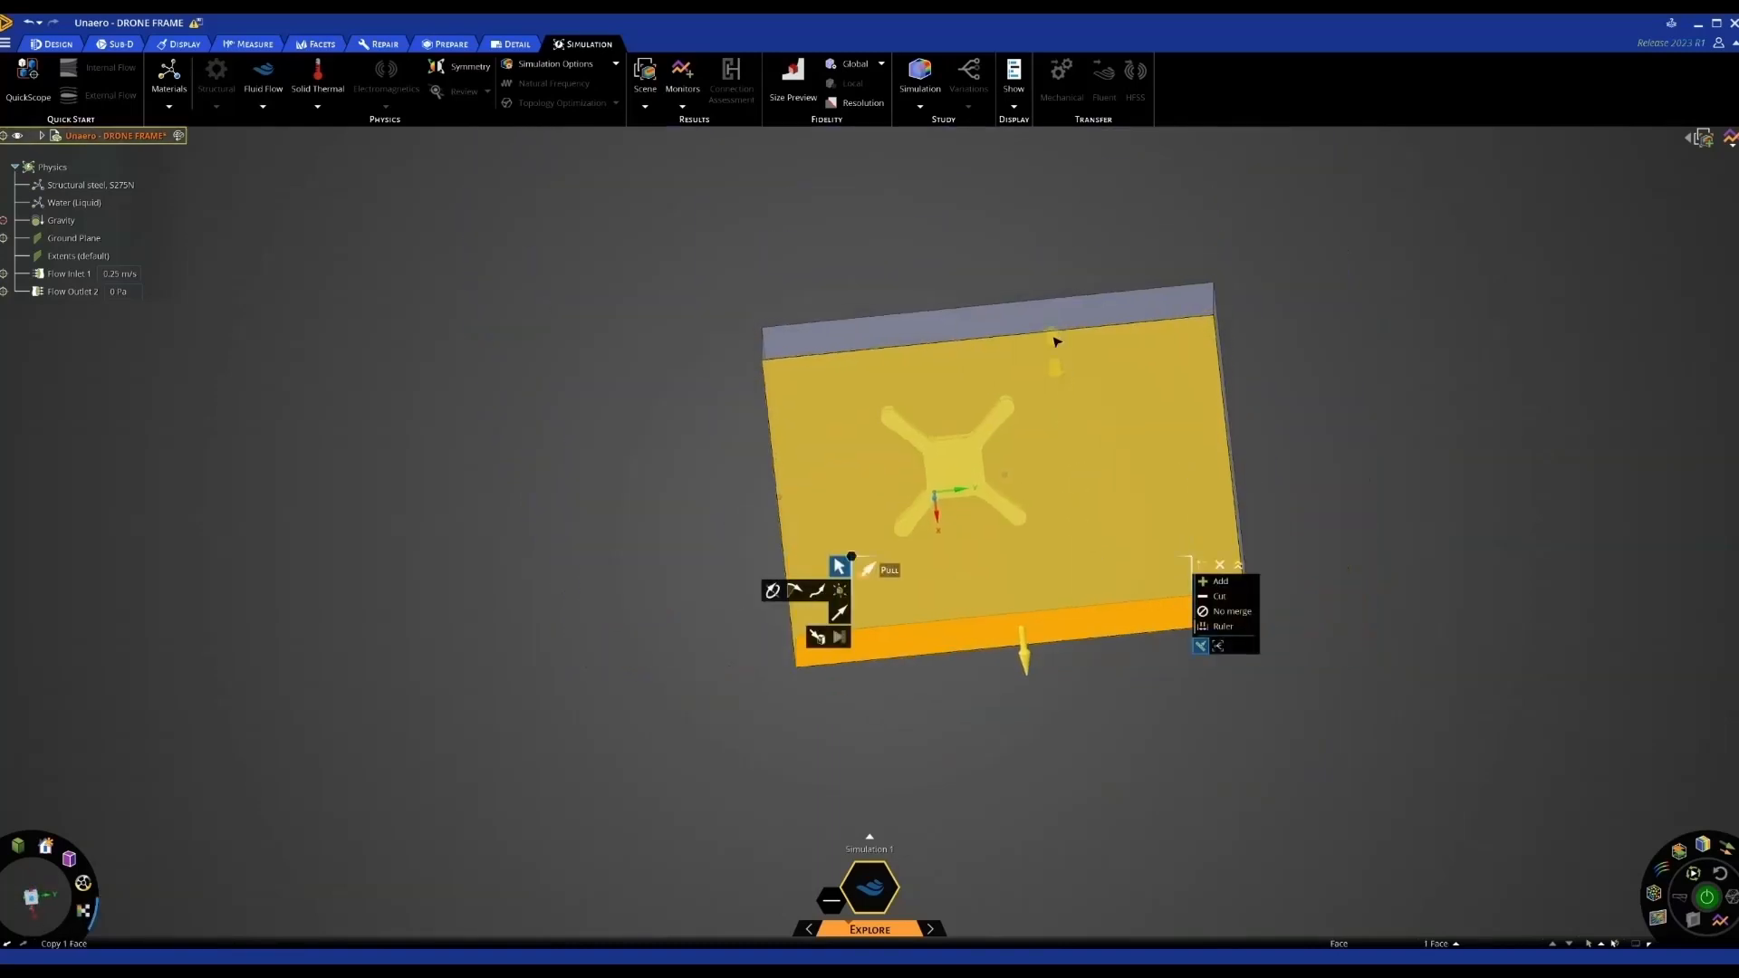
pyautogui.keyDown('ctrl'); pyautogui.click(1062, 324); pyautogui.keyUp('ctrl')
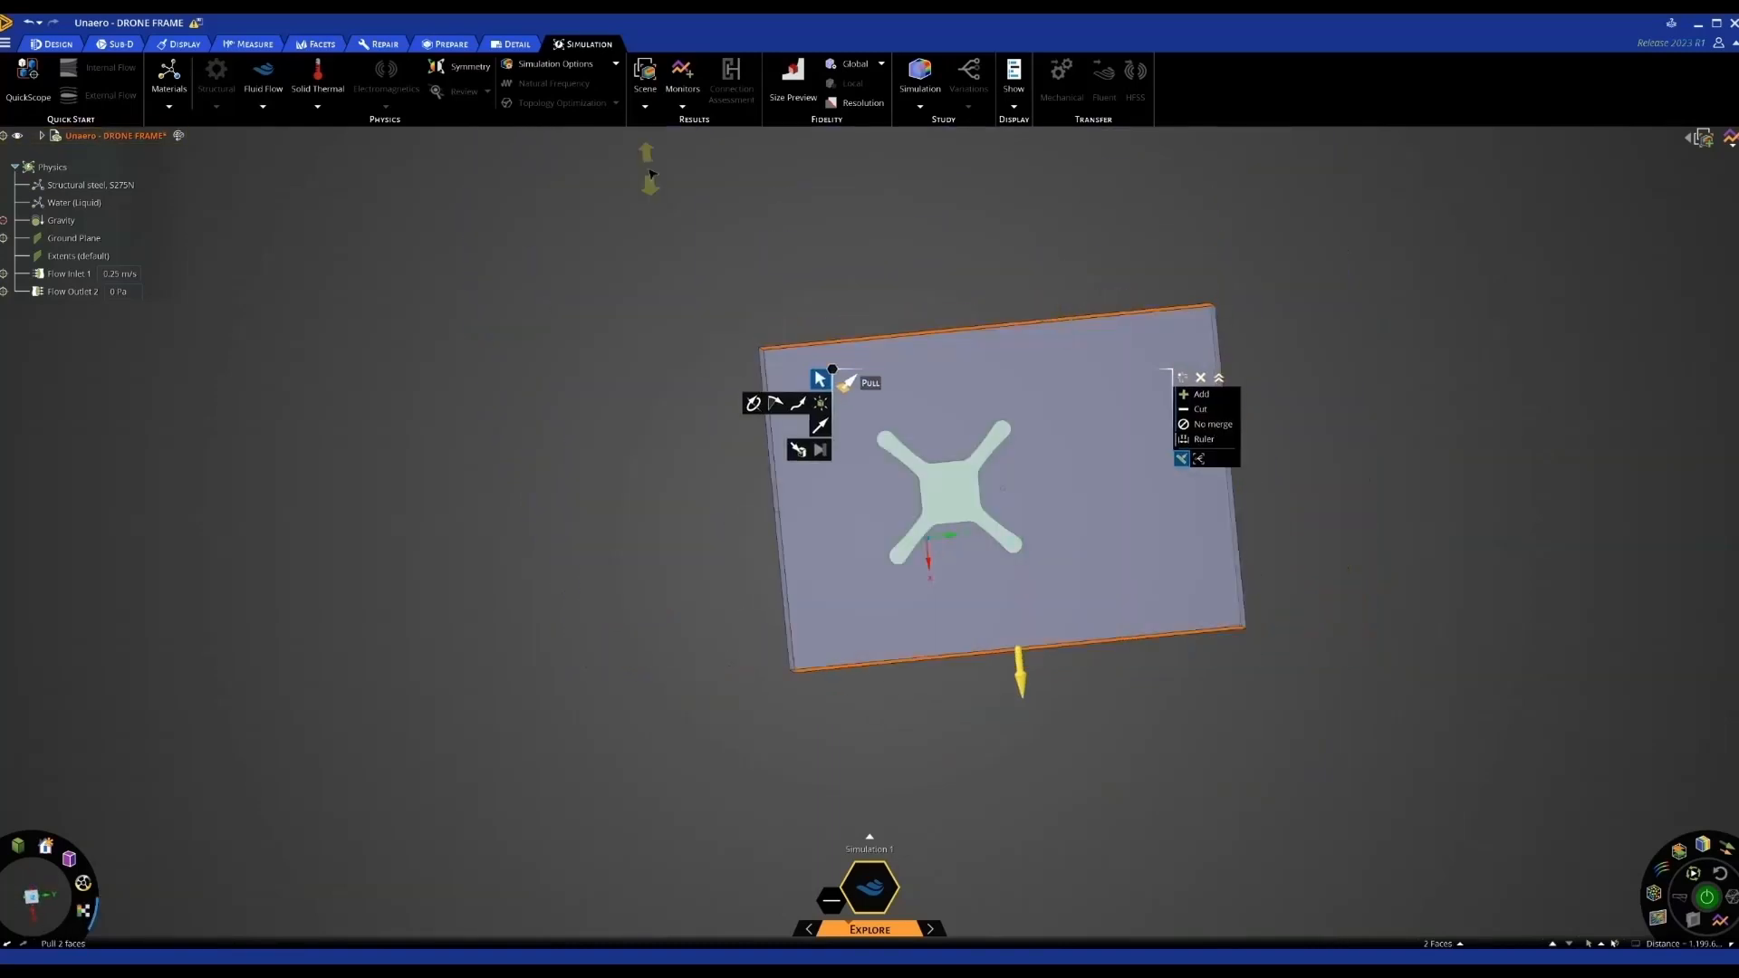
pyautogui.moveTo(675, 201)
pyautogui.mouseDown()
pyautogui.moveTo(683, 291)
pyautogui.moveTo(670, 188)
pyautogui.mouseUp()
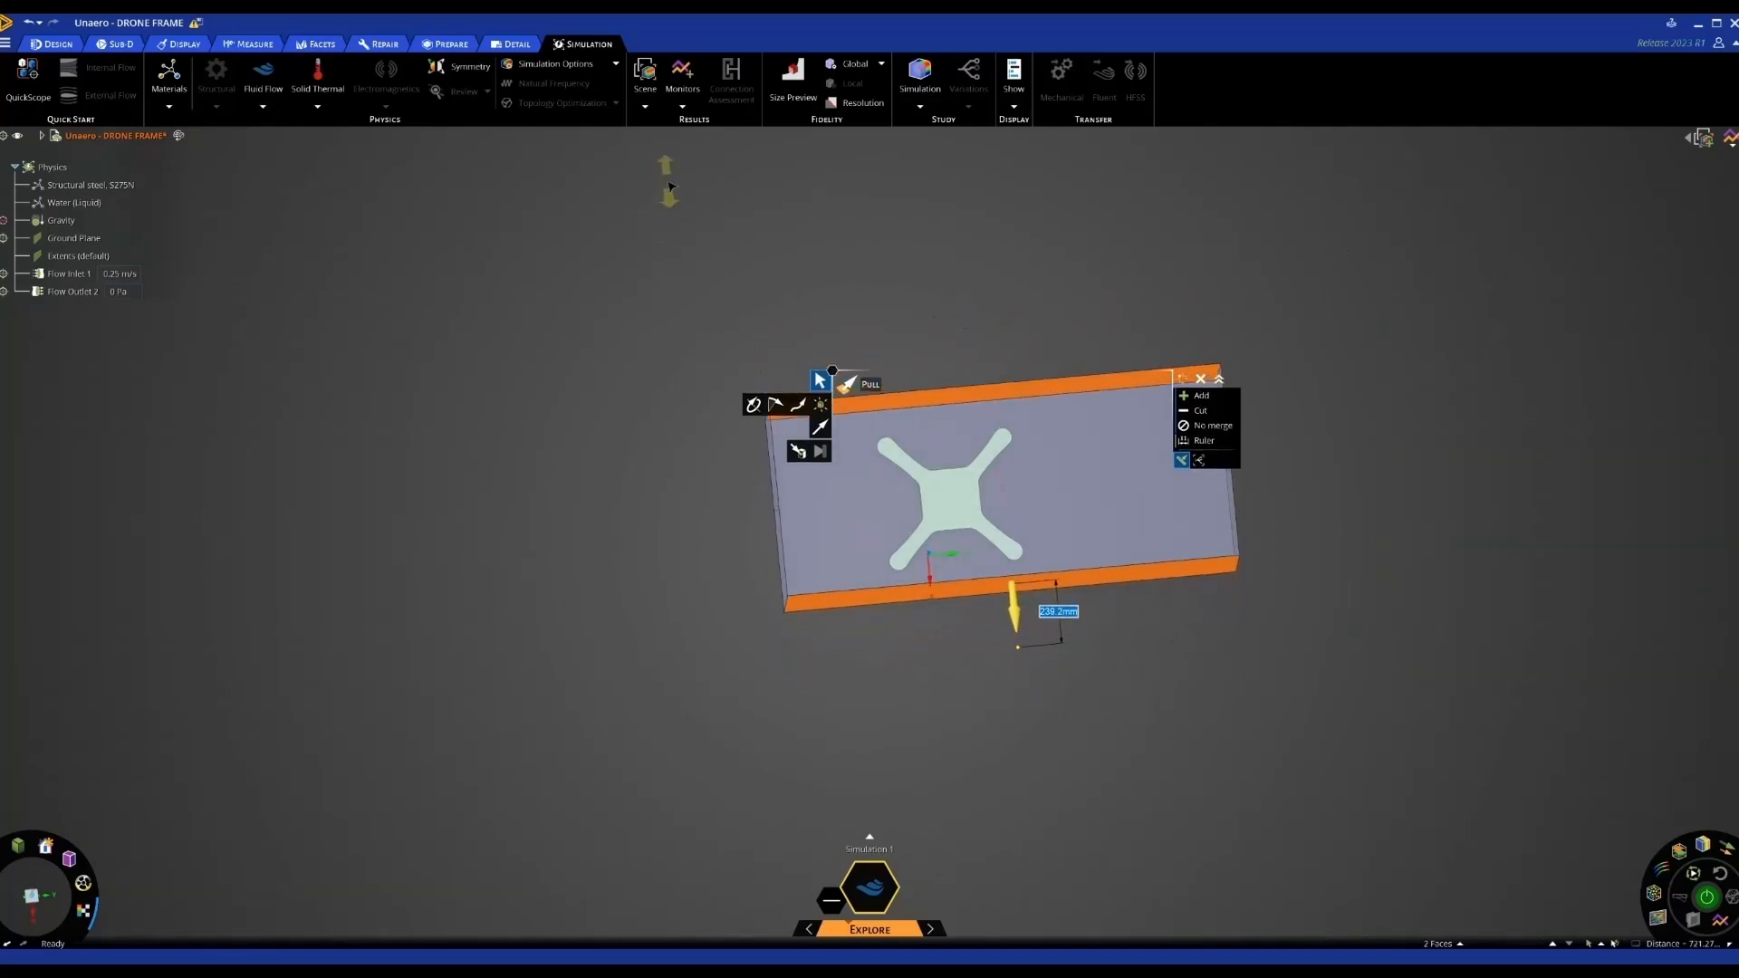
# Lower the enclosure's top face and pull its bottom face further down
pyautogui.click(1014, 494)
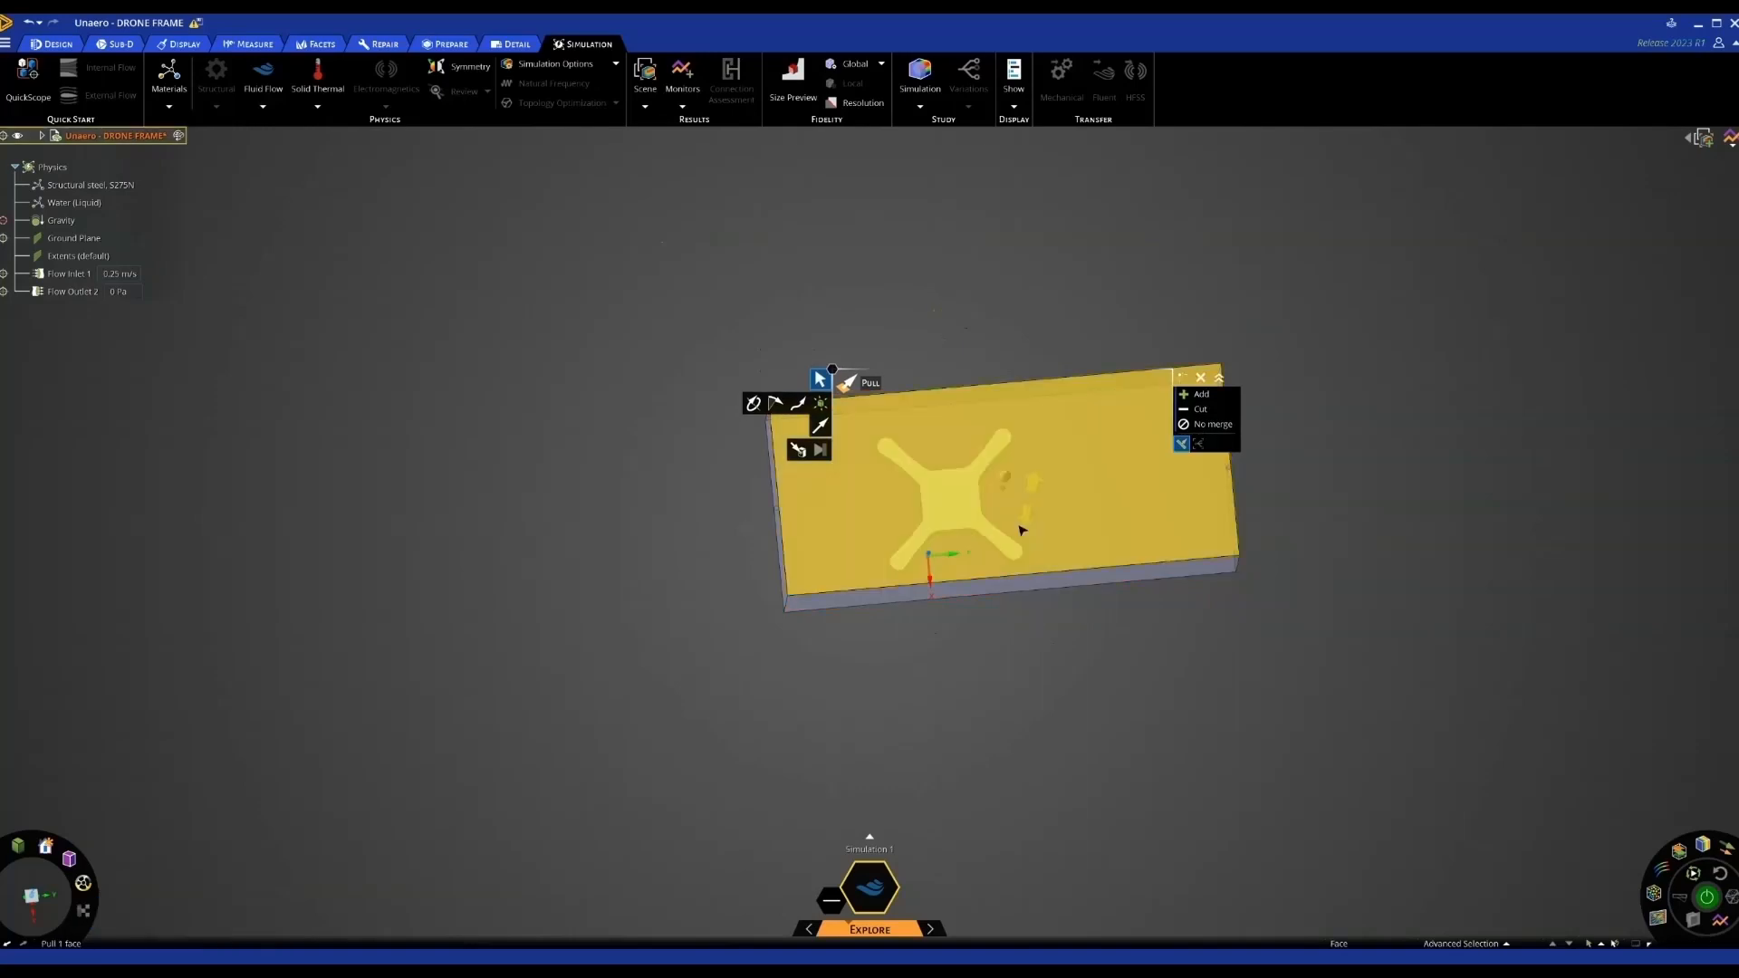
pyautogui.moveTo(1016, 494); pyautogui.dragTo(1003, 406, button='middle')
pyautogui.click(995, 458)
pyautogui.click(997, 483)
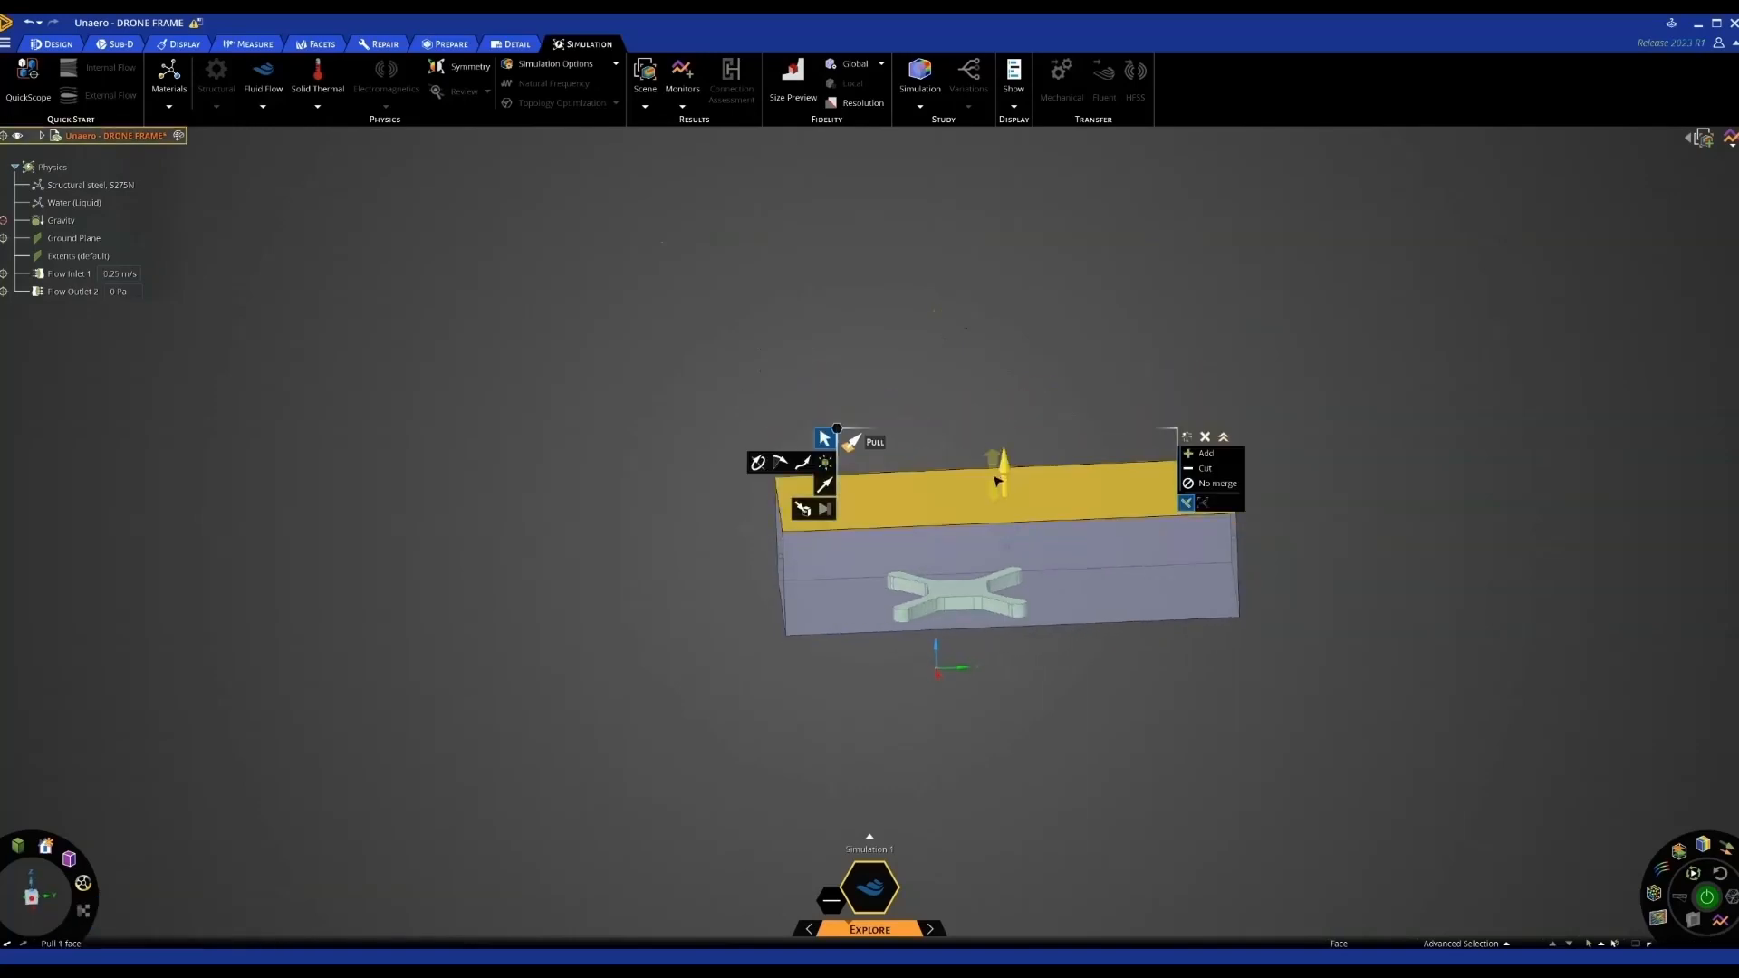
pyautogui.moveTo(997, 485); pyautogui.dragTo(998, 513)
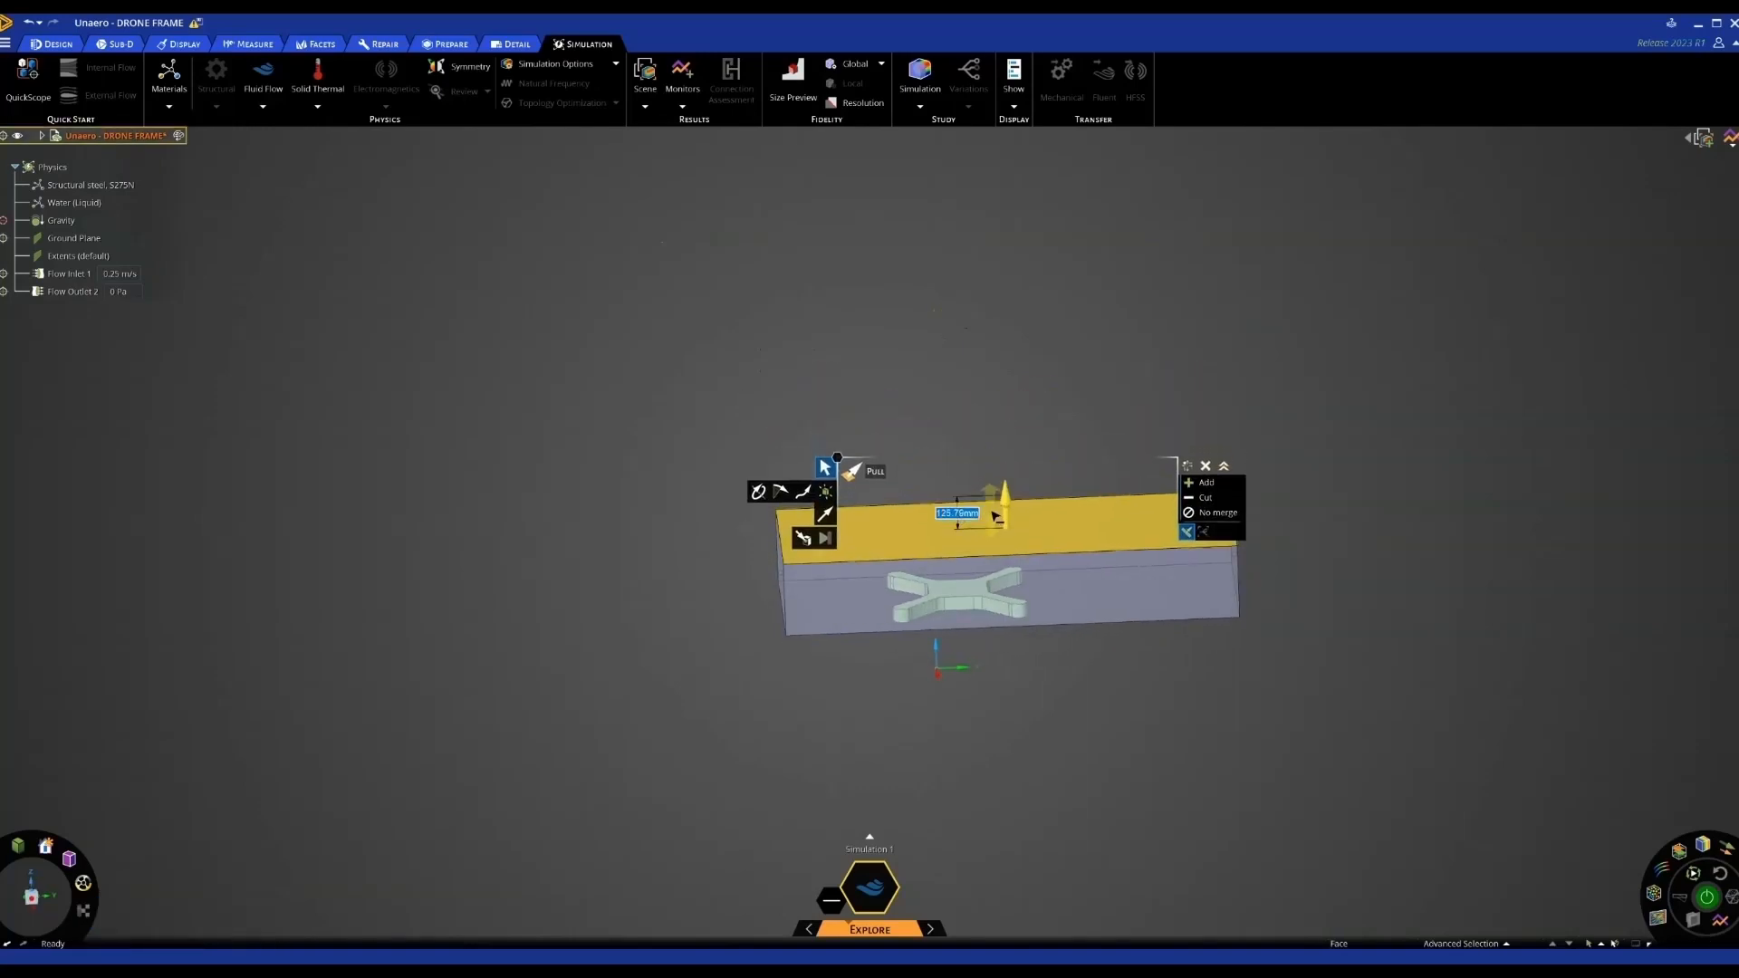
pyautogui.click(995, 444)
pyautogui.moveTo(993, 652); pyautogui.dragTo(990, 616, button='middle')
pyautogui.click(1007, 646)
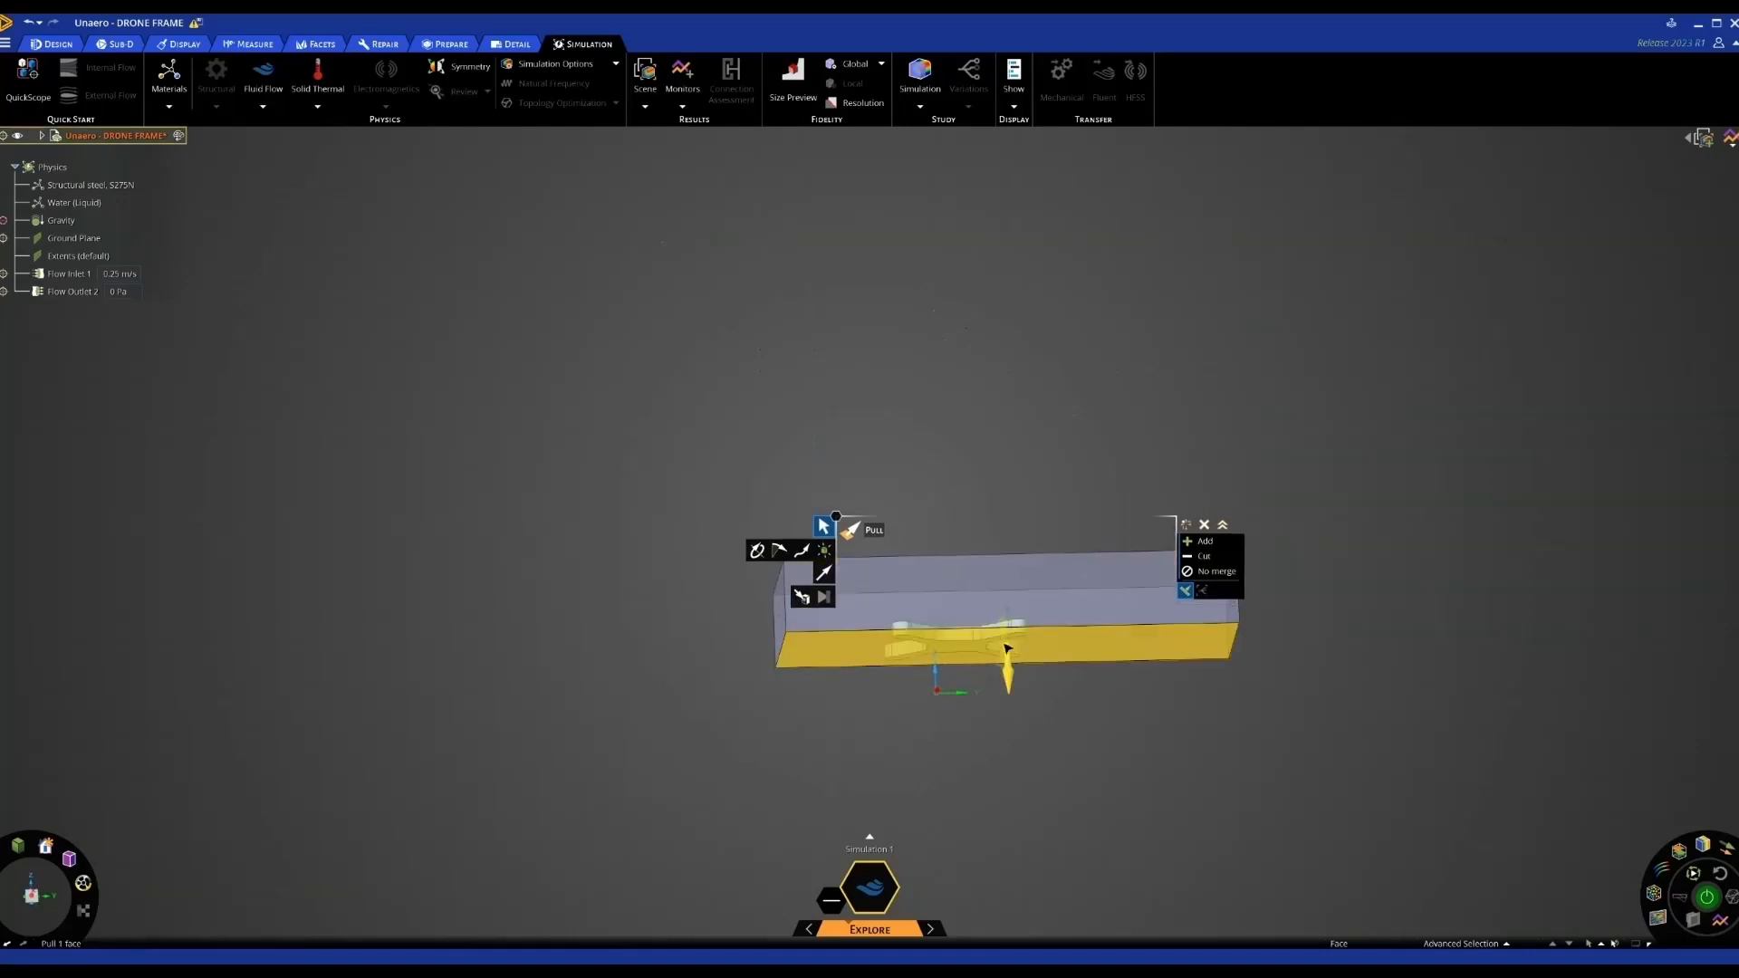
pyautogui.moveTo(1028, 649); pyautogui.dragTo(1029, 665)
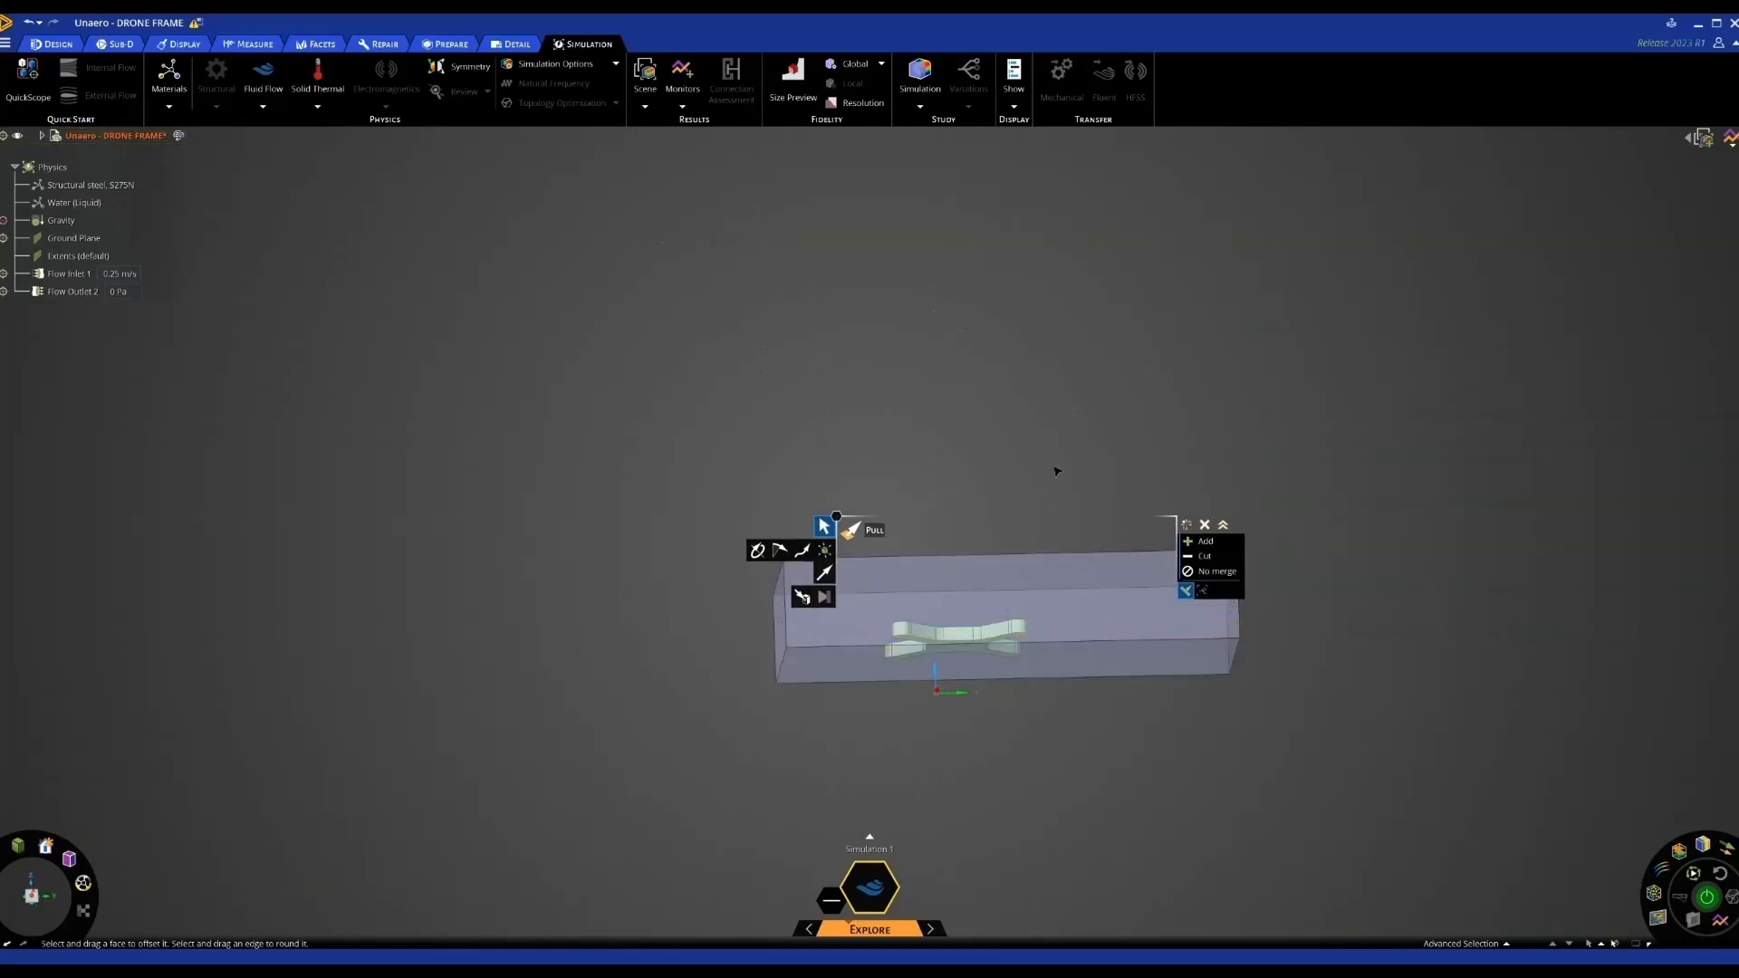
# Pull the enclosure's right end face inward to shorten the box
pyautogui.moveTo(1063, 469); pyautogui.dragTo(1028, 527, button='middle')
pyautogui.scroll(3, 1048, 590)
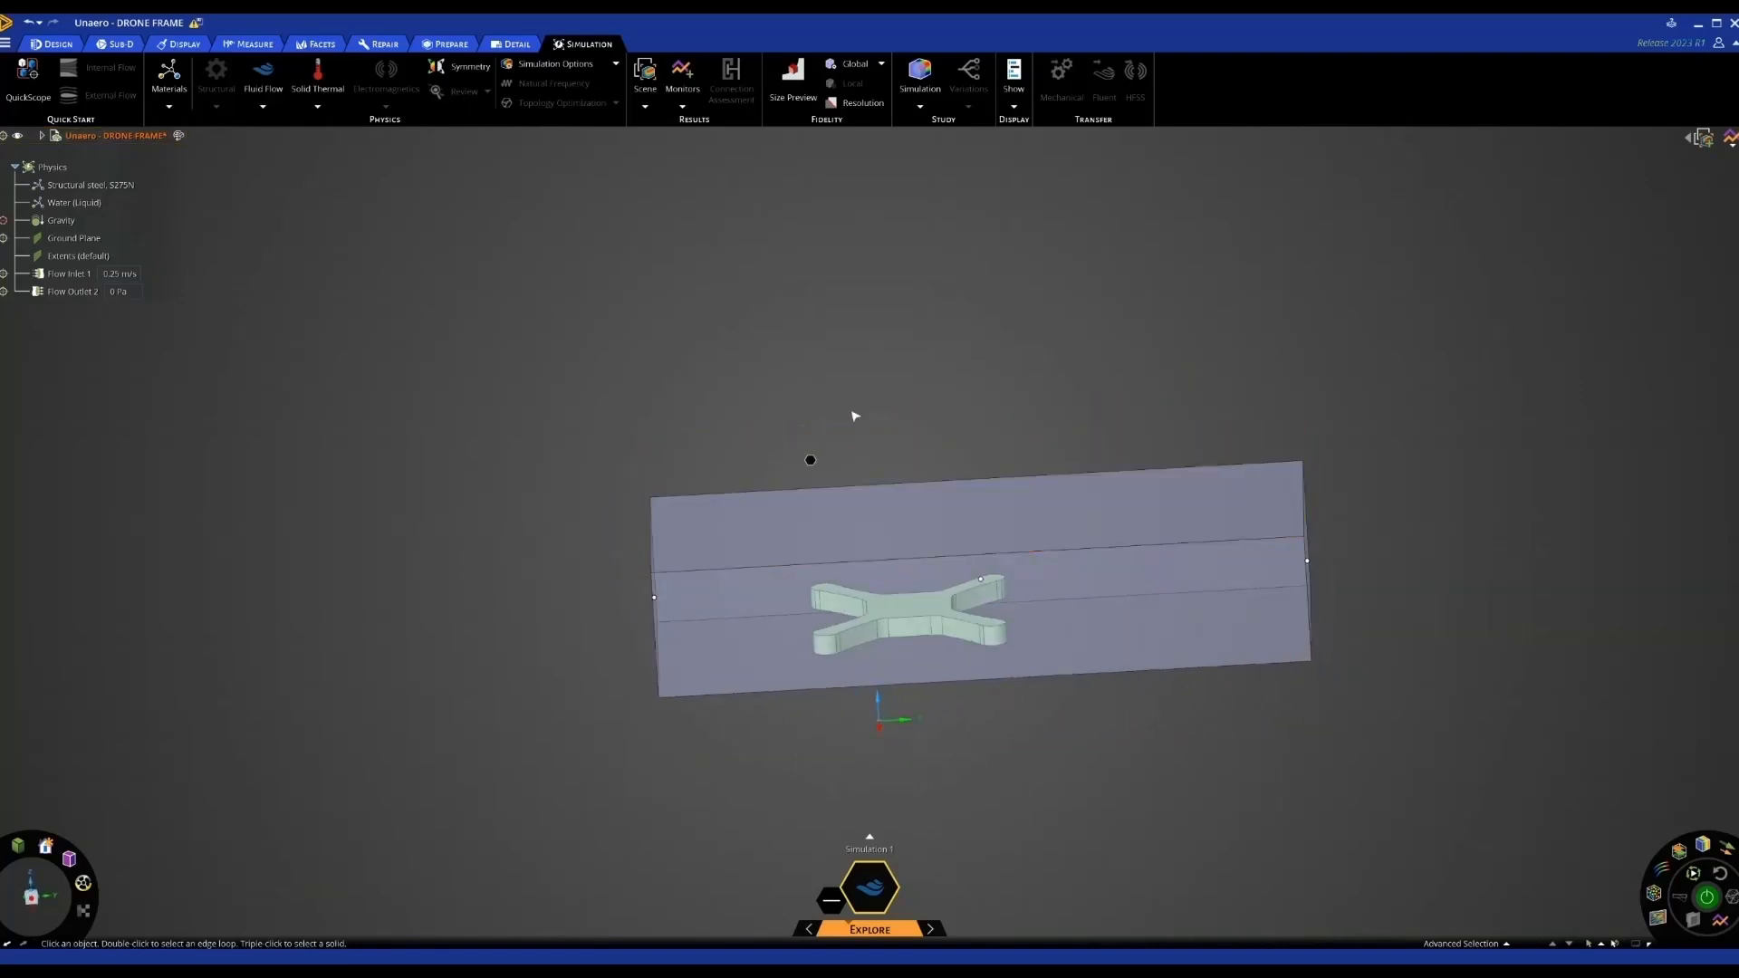
pyautogui.moveTo(1359, 567); pyautogui.dragTo(1328, 568, button='middle')
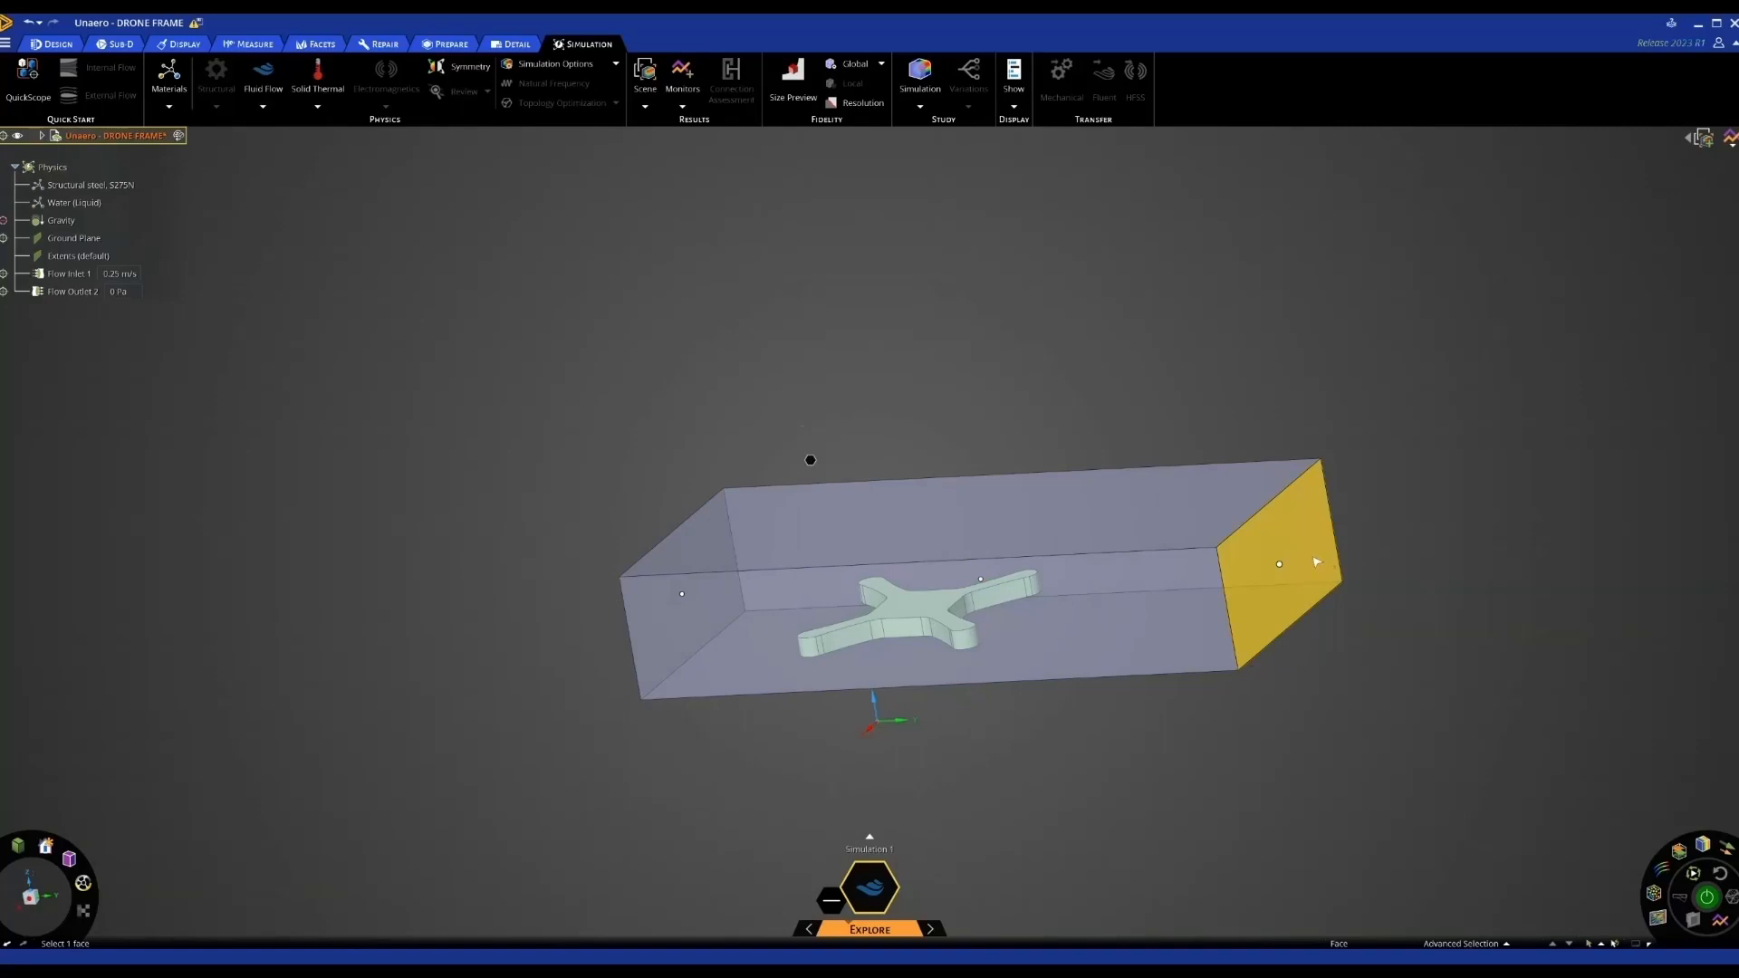
pyautogui.click(1316, 562)
pyautogui.moveTo(1312, 560); pyautogui.dragTo(1255, 557)
pyautogui.click(1313, 623)
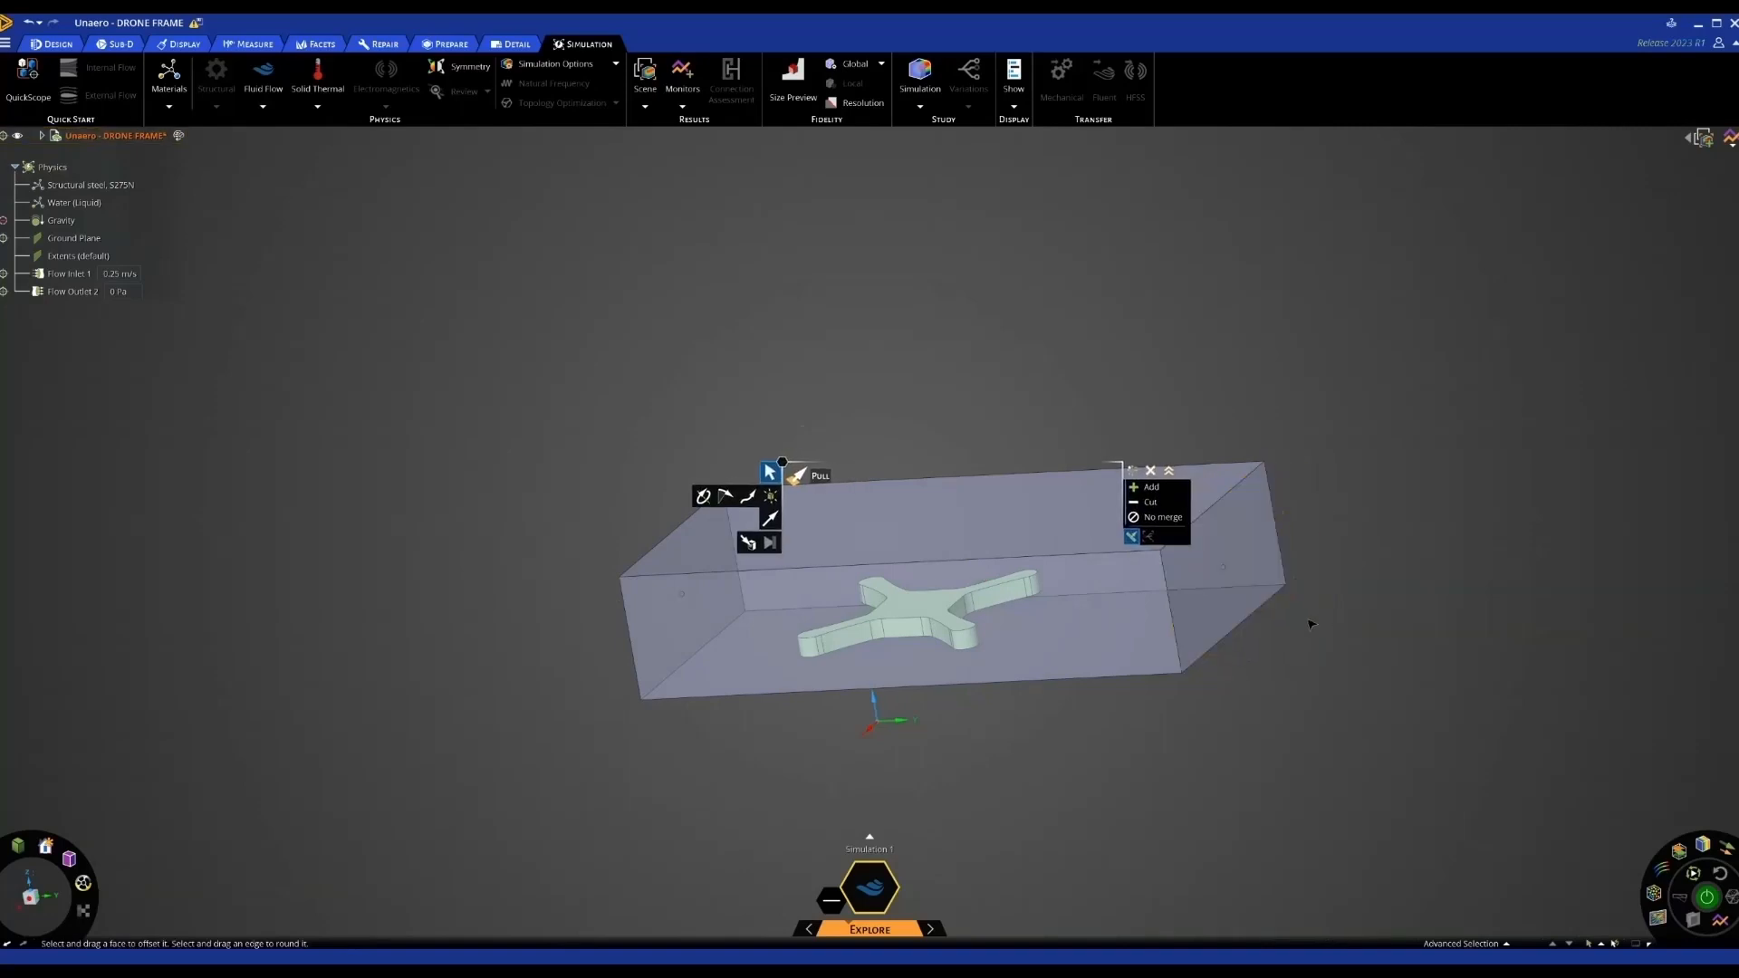
pyautogui.moveTo(1310, 624); pyautogui.dragTo(1382, 620, button='middle')
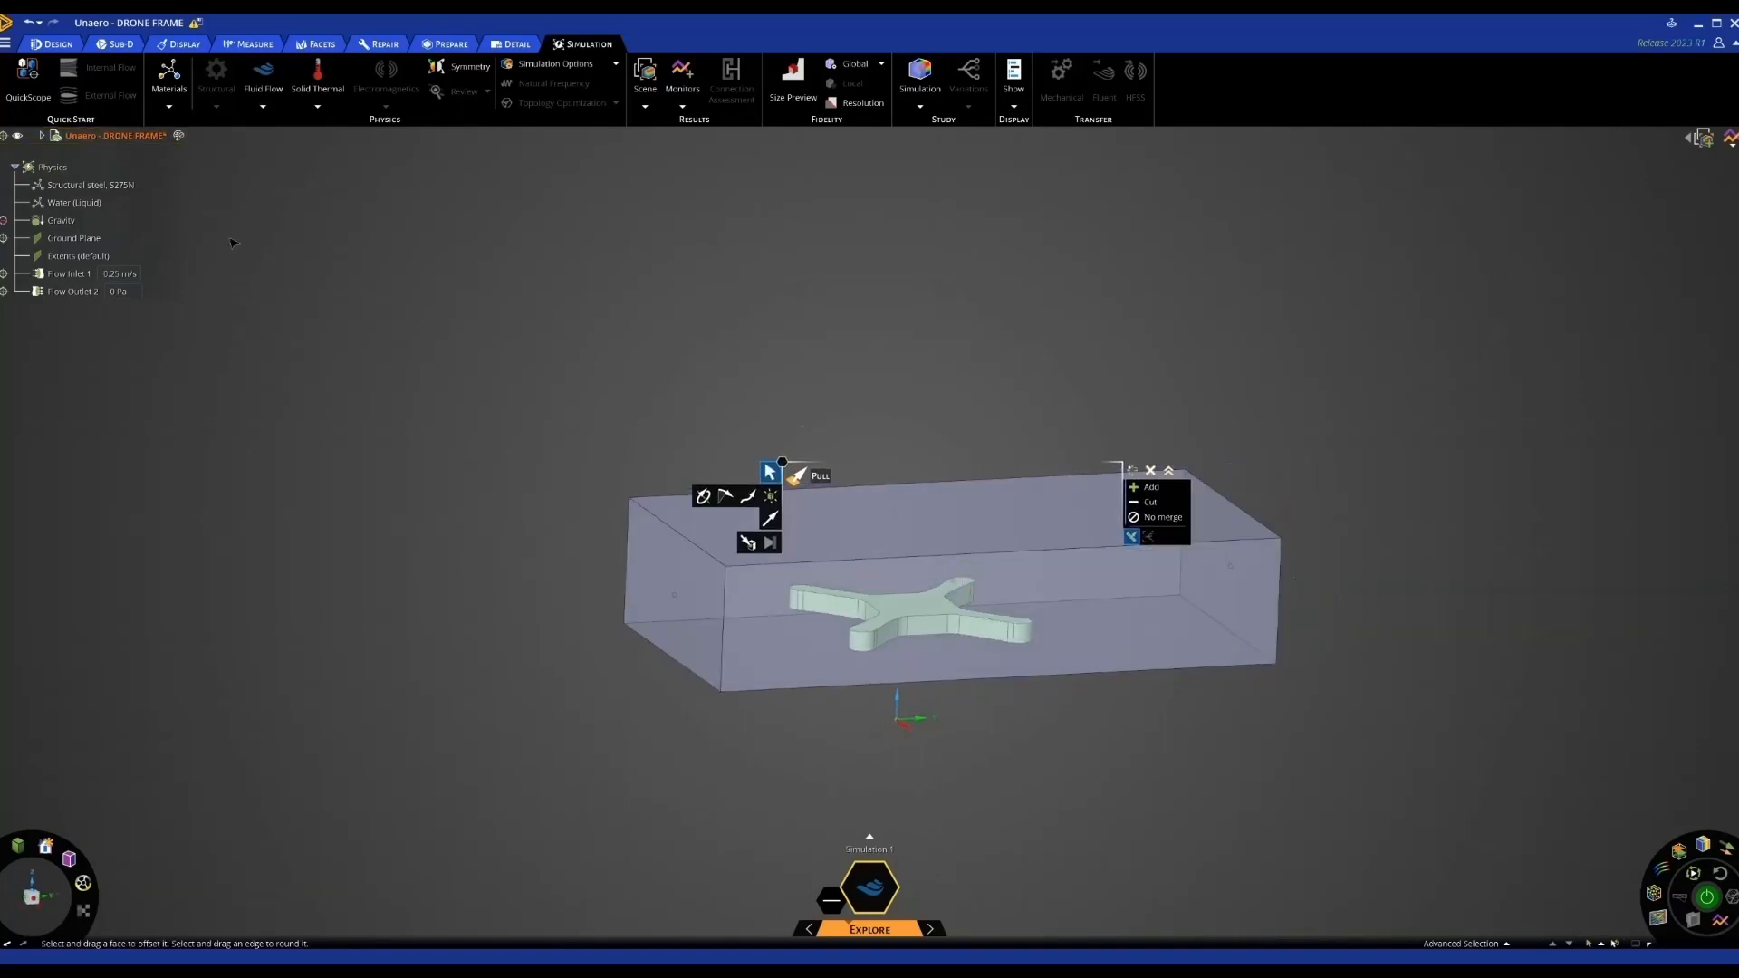
pyautogui.click(82, 186)
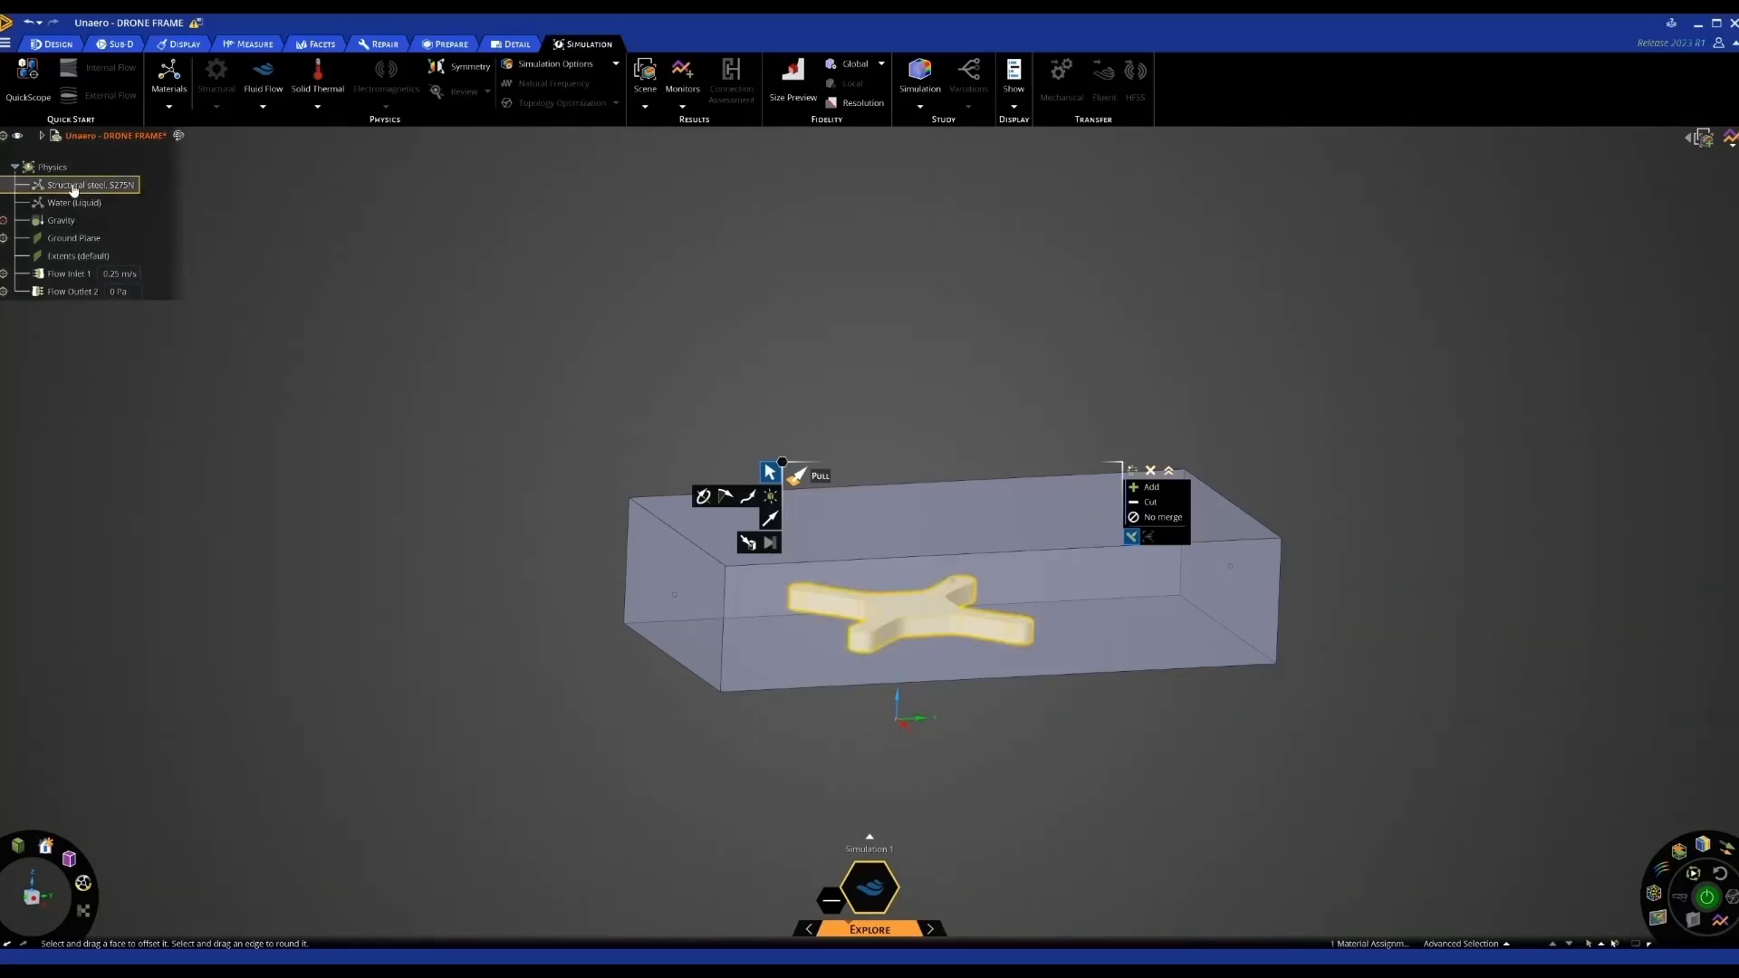
# Change the drone frame's material from Structural steel to Plastic, ABS (high impact)
pyautogui.click(104, 191)
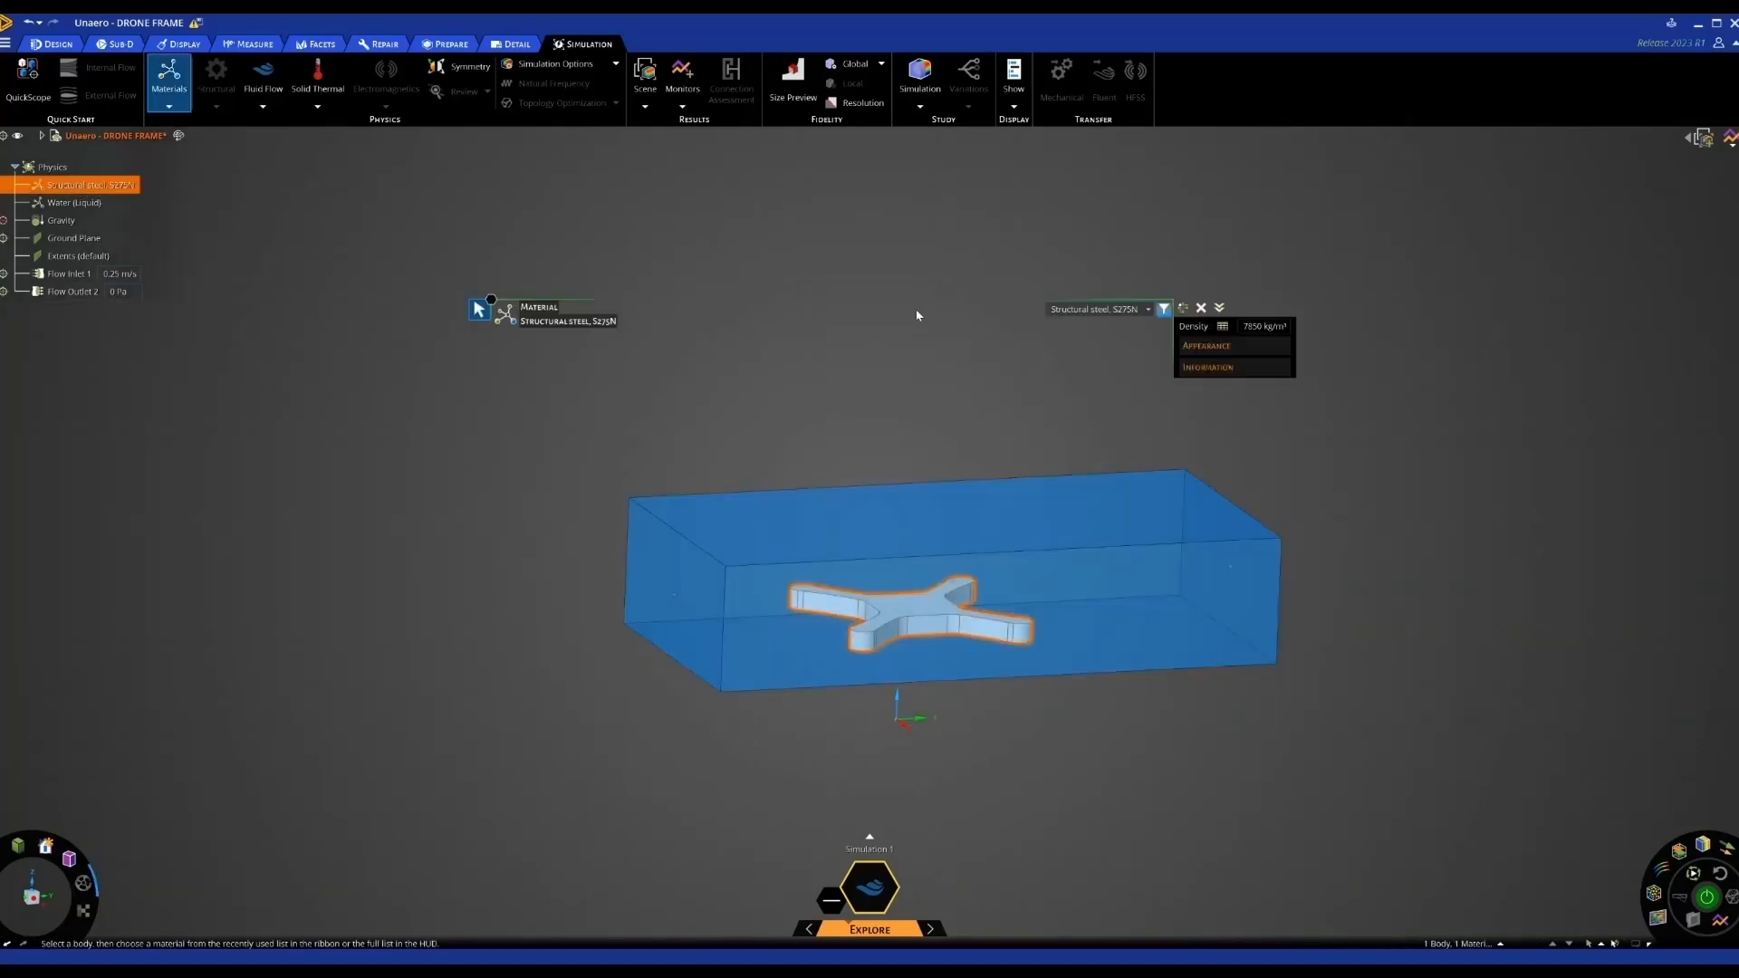
pyautogui.click(1148, 309)
pyautogui.scroll(-5, 1105, 489)
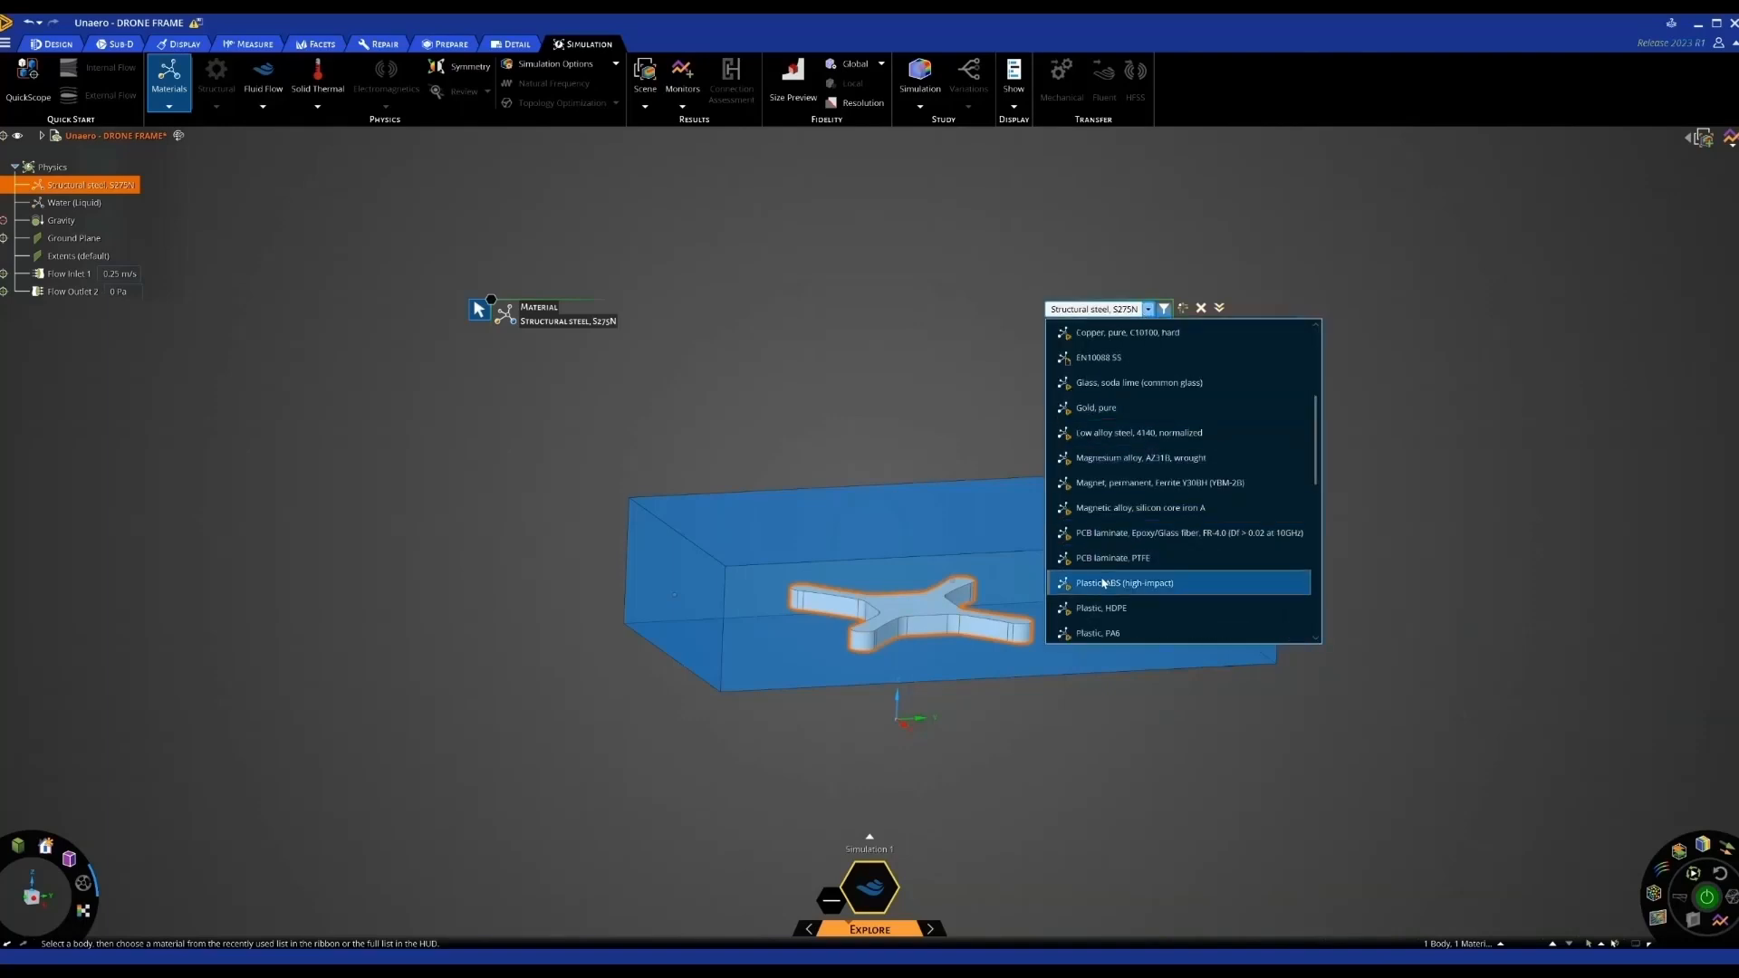
pyautogui.click(921, 449)
pyautogui.click(893, 376)
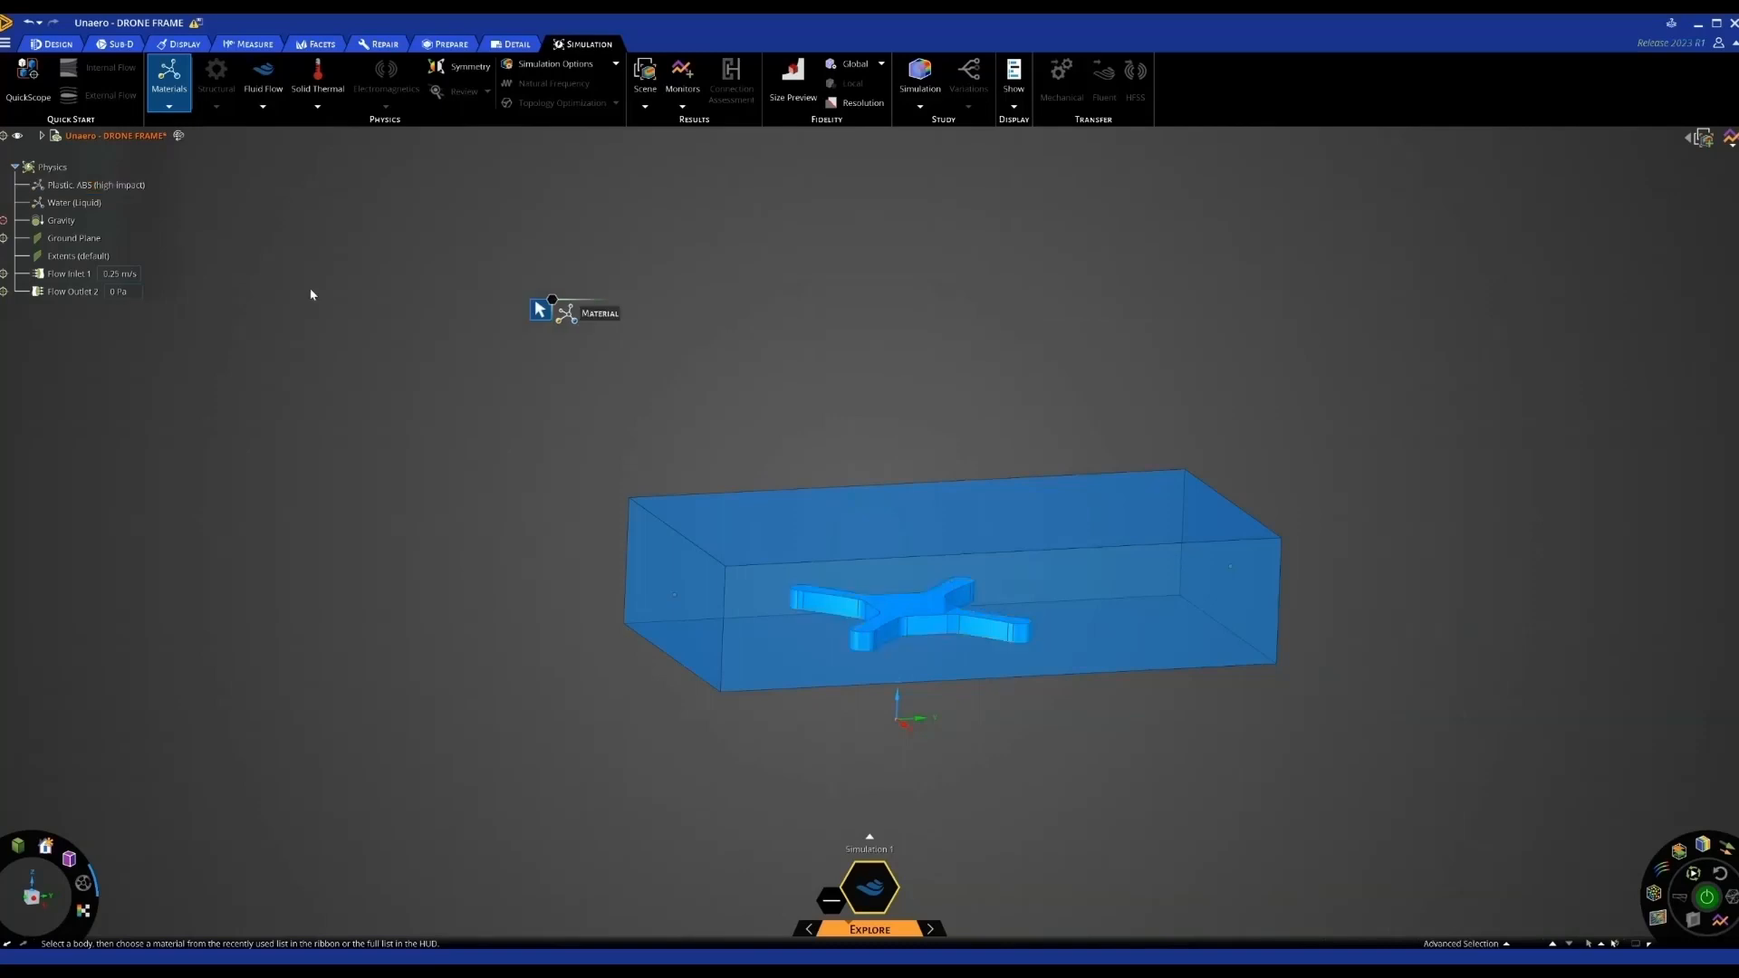
# Change the enclosure fluid from Water (Liquid) to Air
pyautogui.click(78, 207)
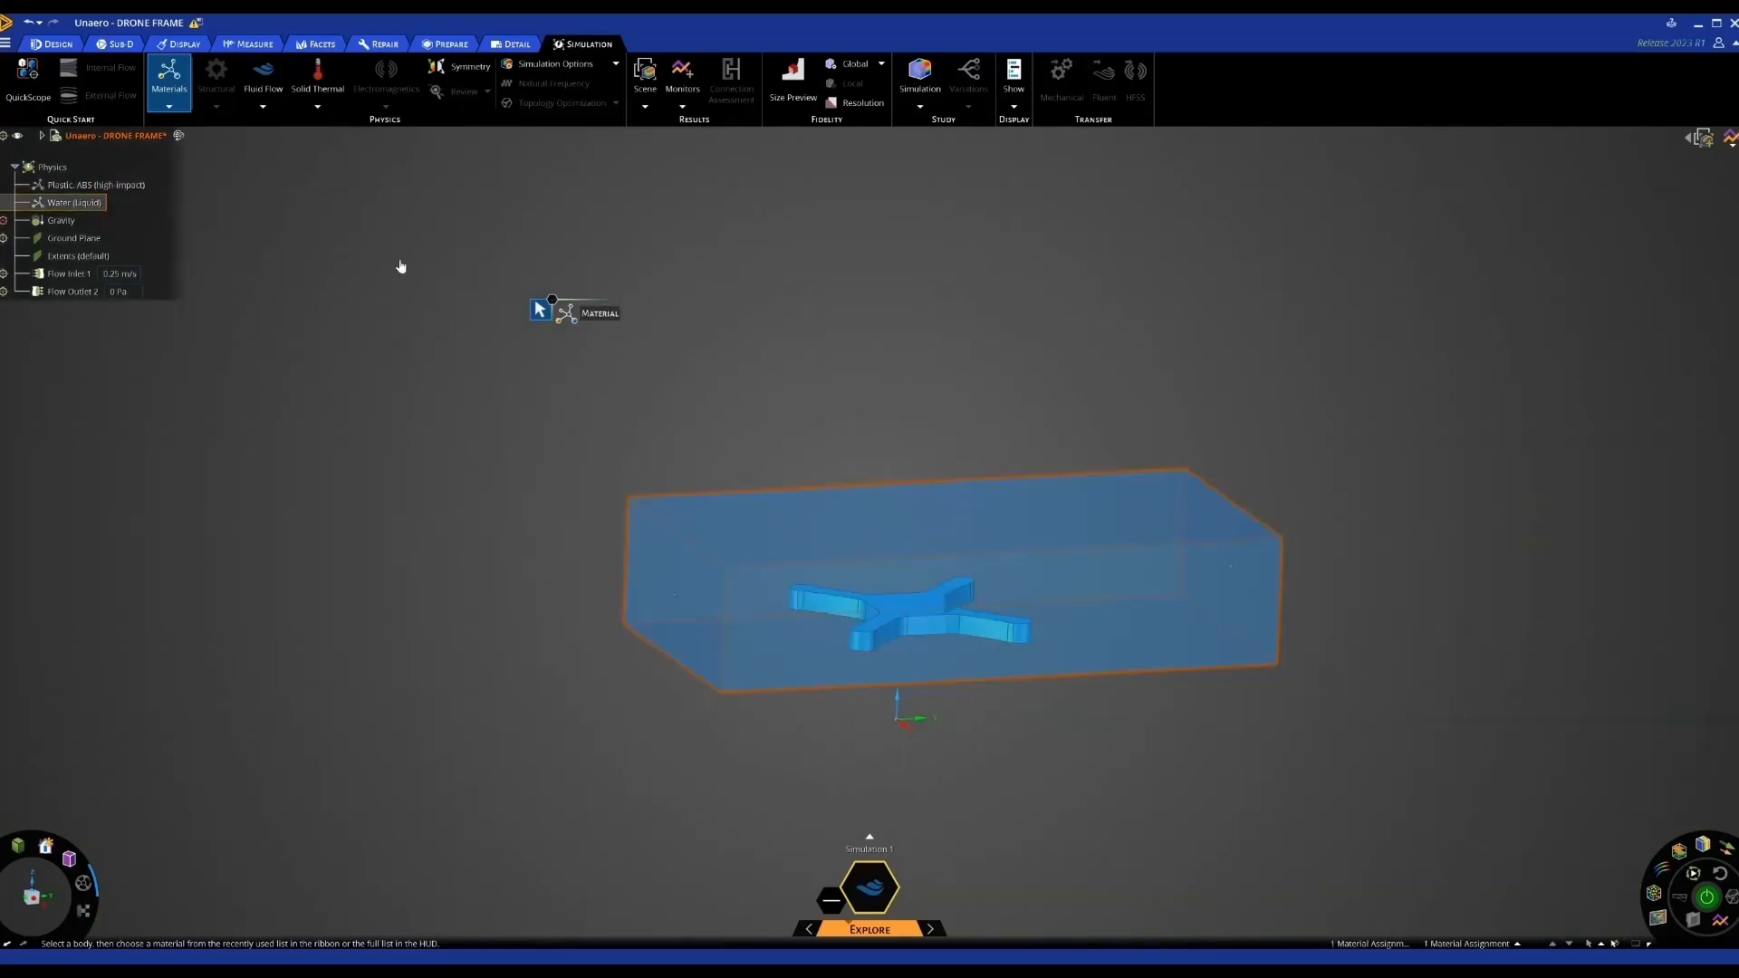
pyautogui.click(1138, 309)
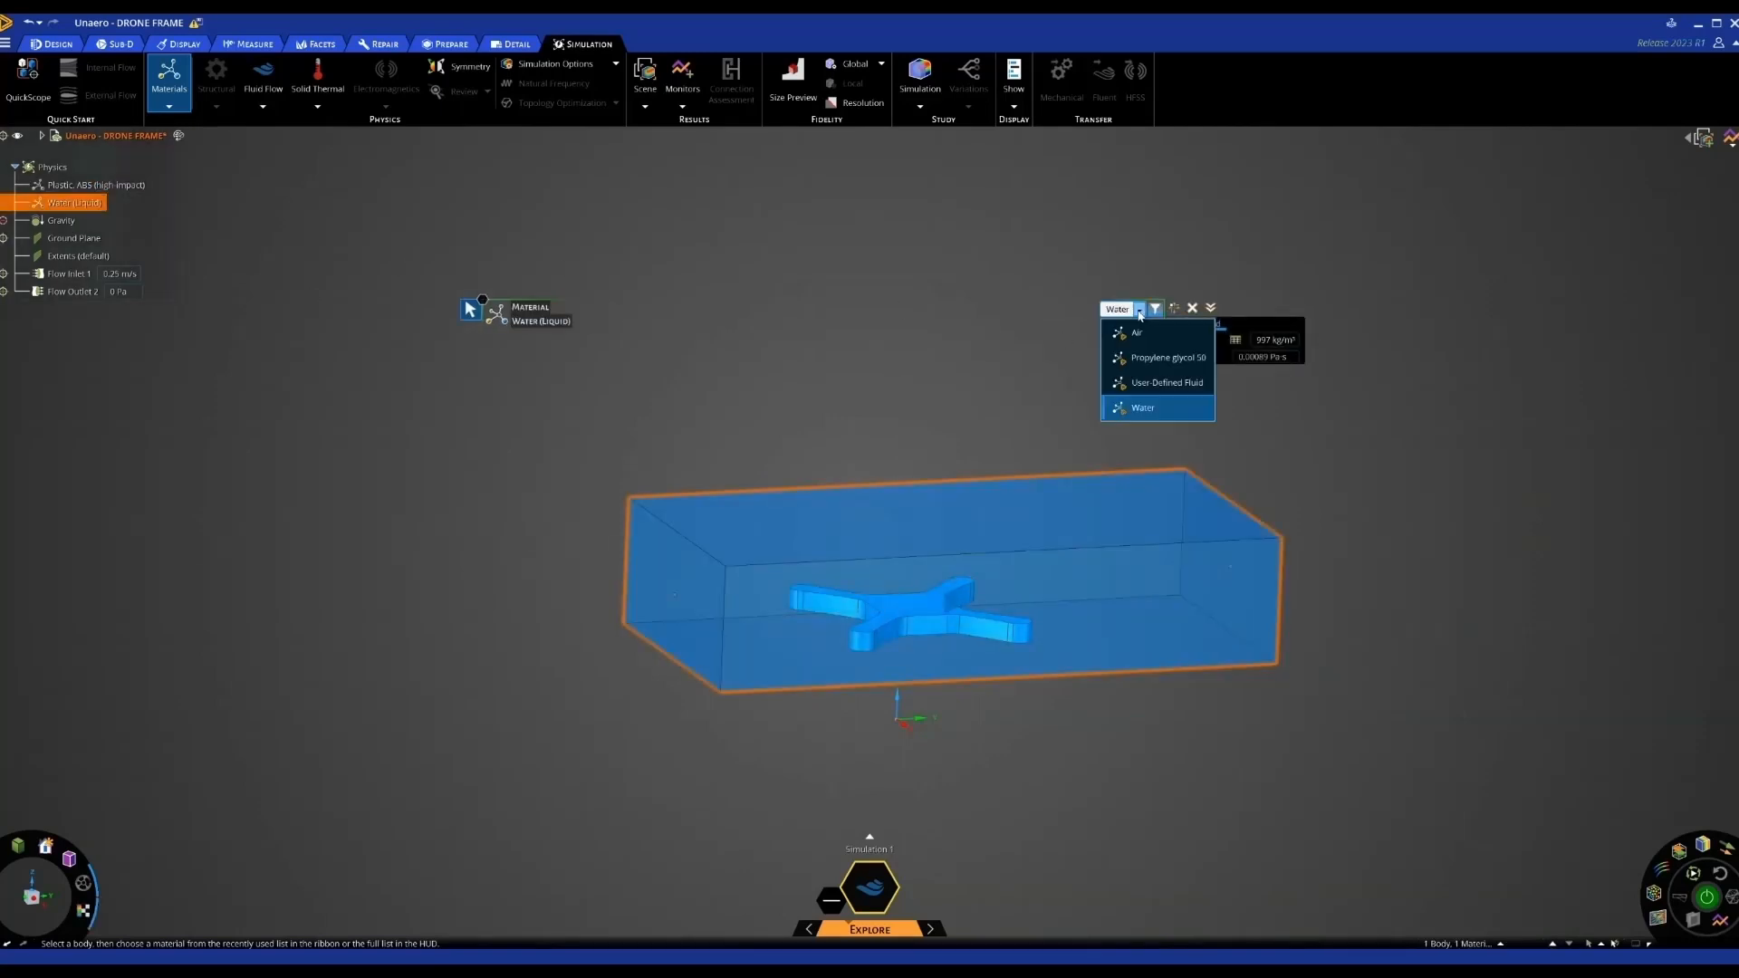
pyautogui.click(1135, 332)
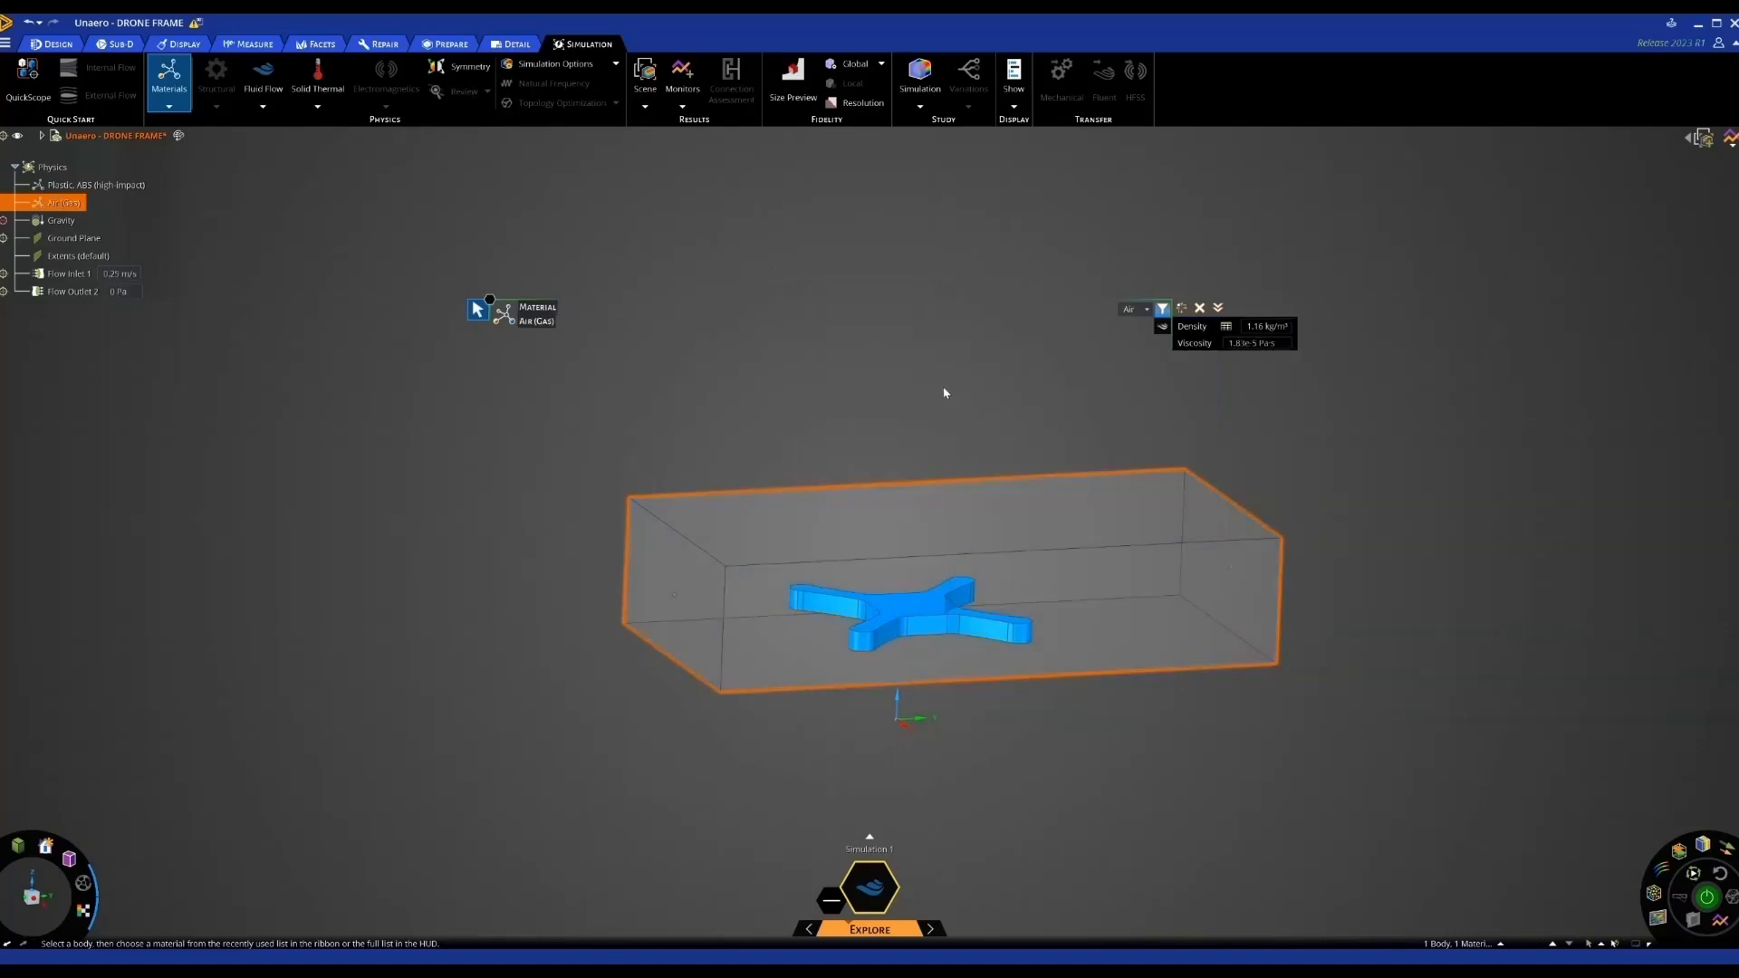
pyautogui.click(912, 379)
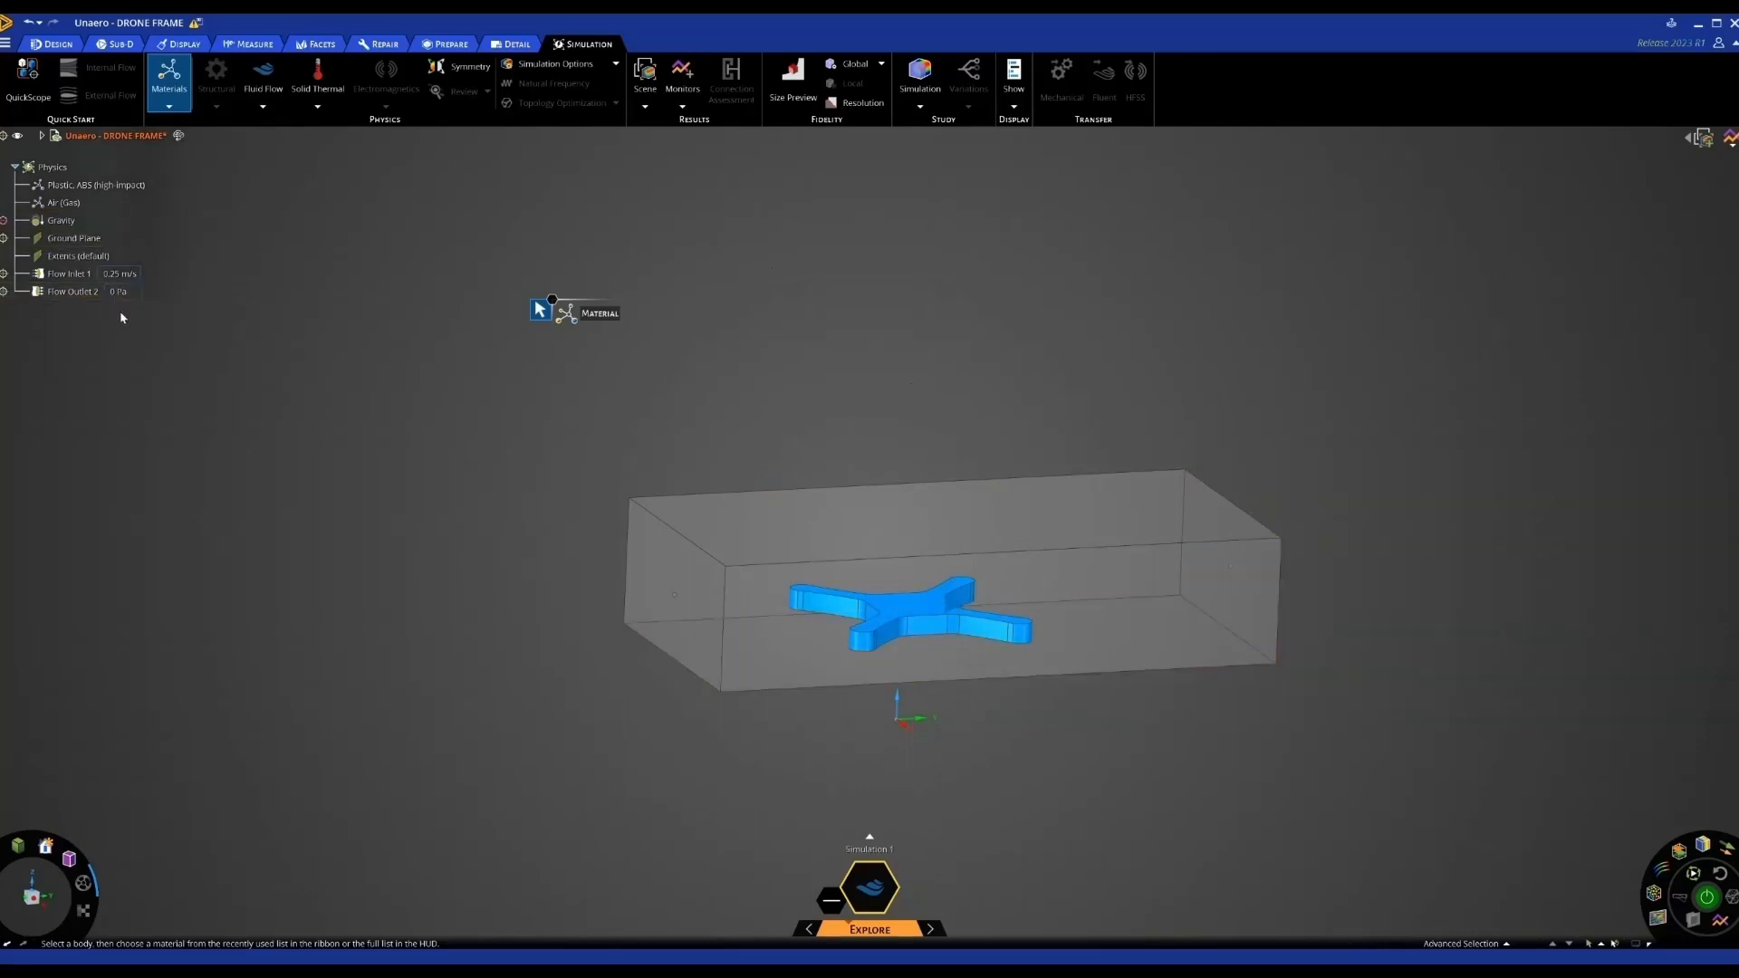
# Set Flow Inlet 1 velocity to 40 mph (about 17.9 m/s), replacing 0.25 m/s
pyautogui.click(71, 273)
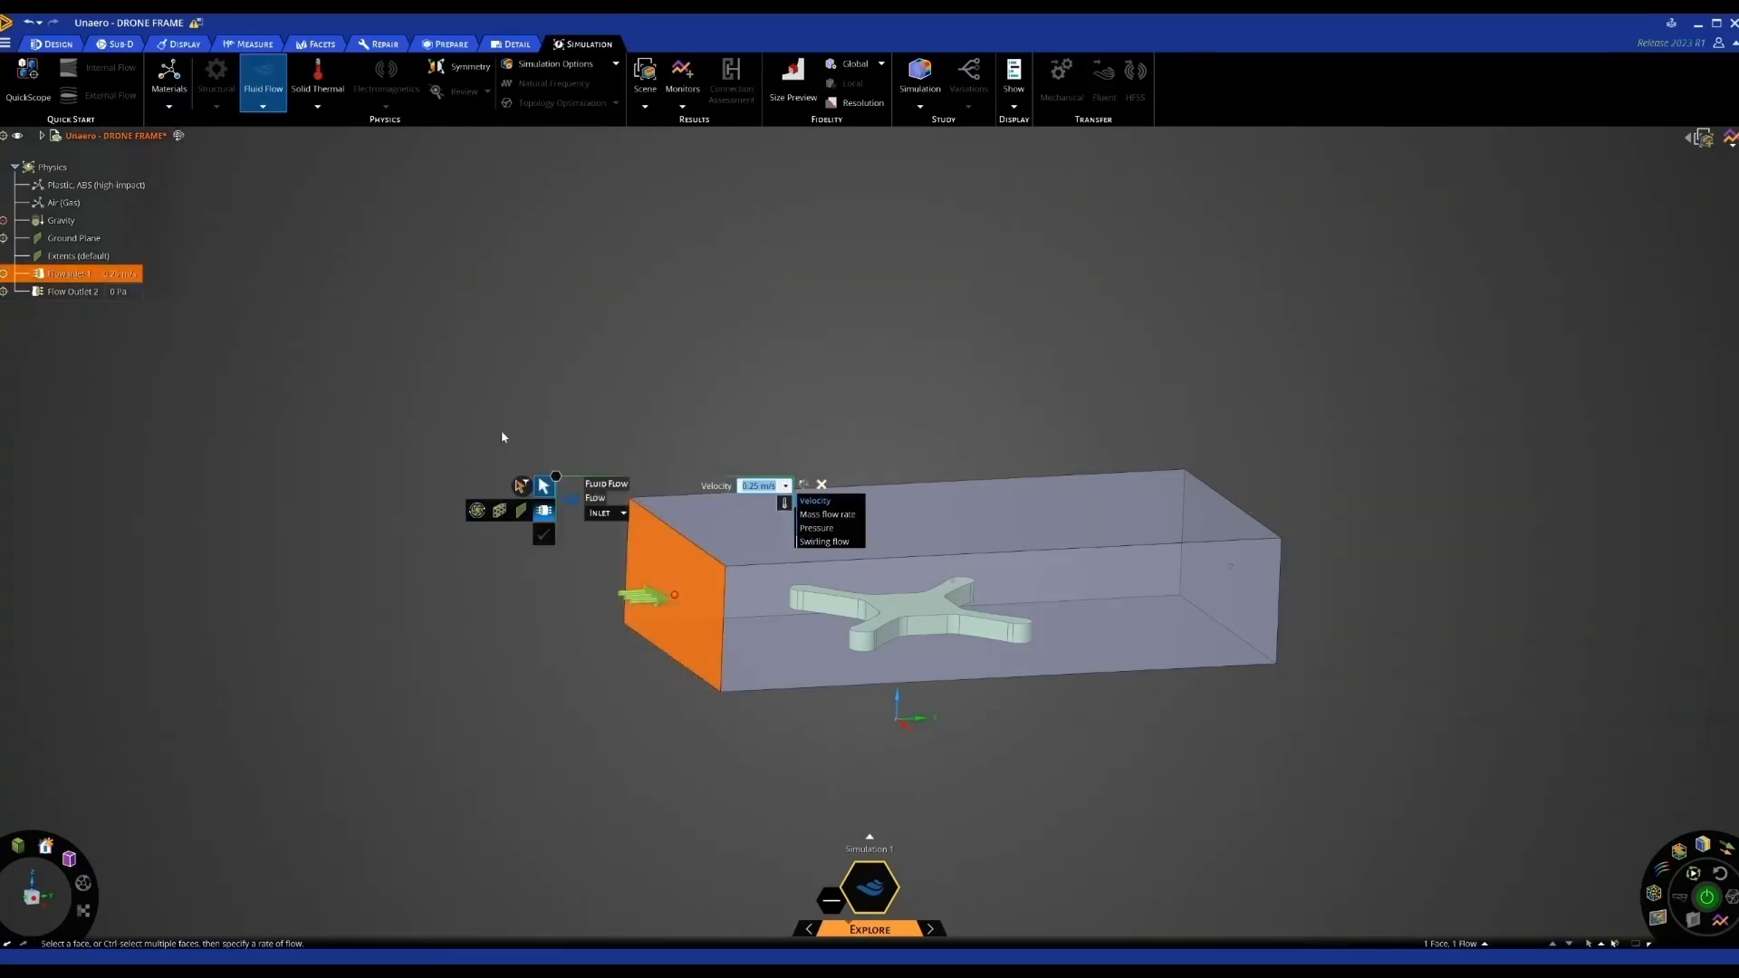
pyautogui.click(785, 486)
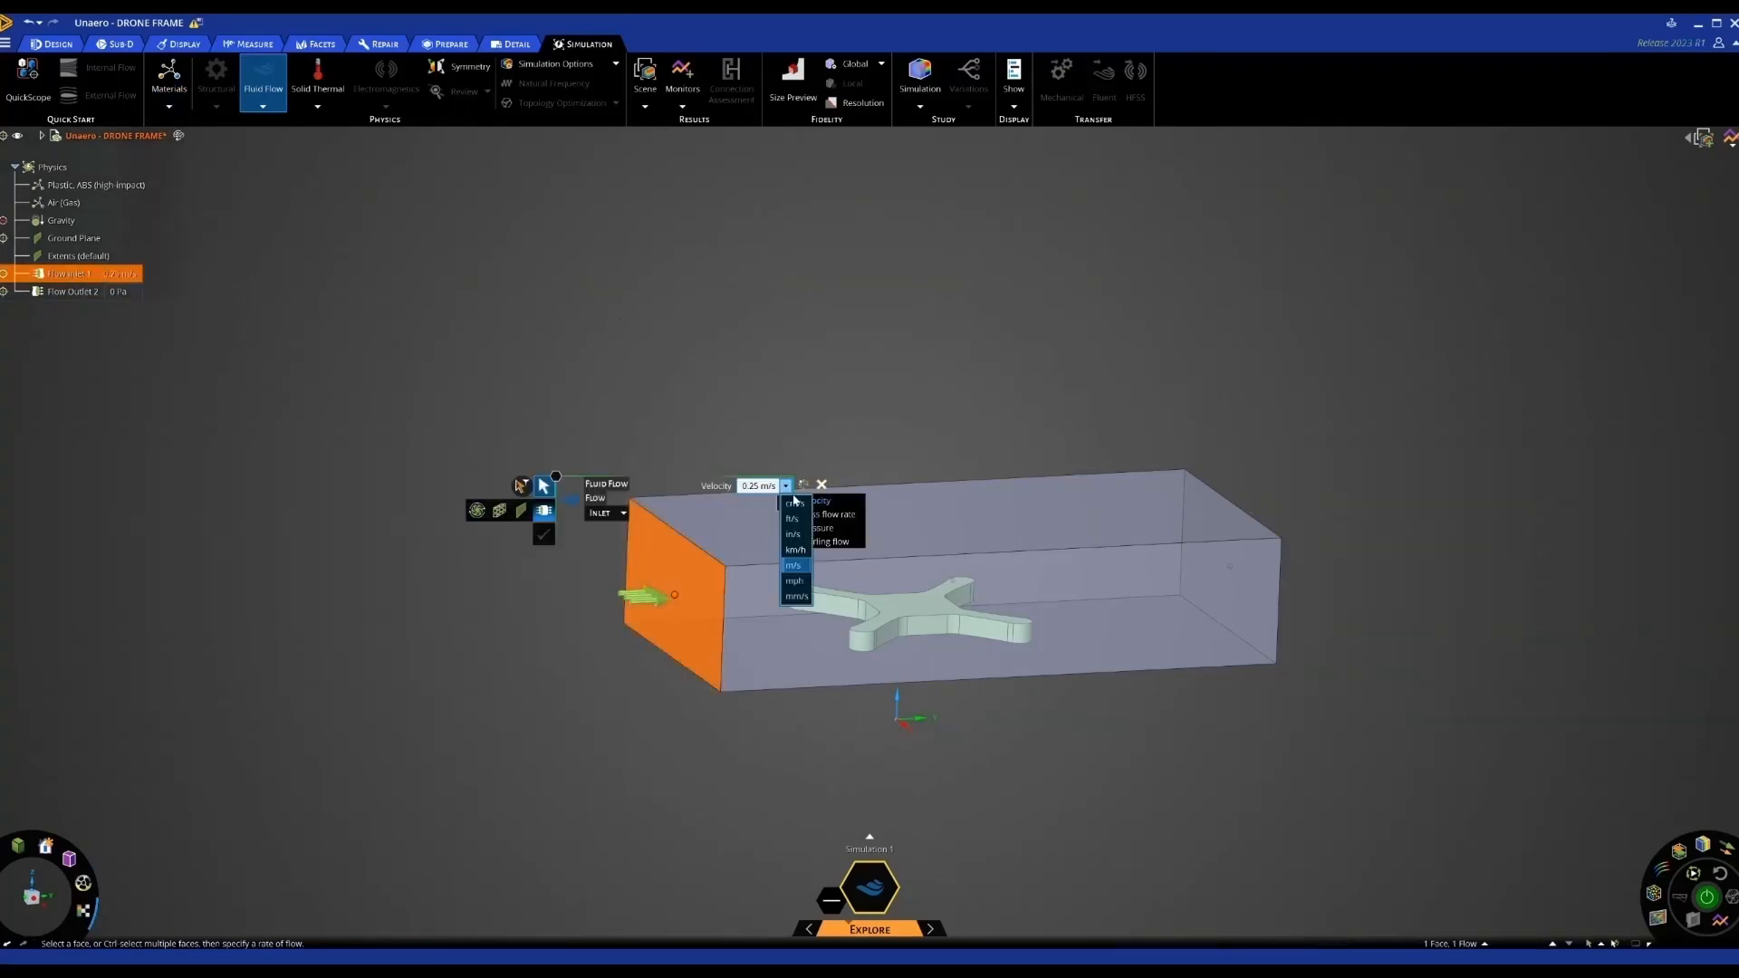
pyautogui.click(796, 582)
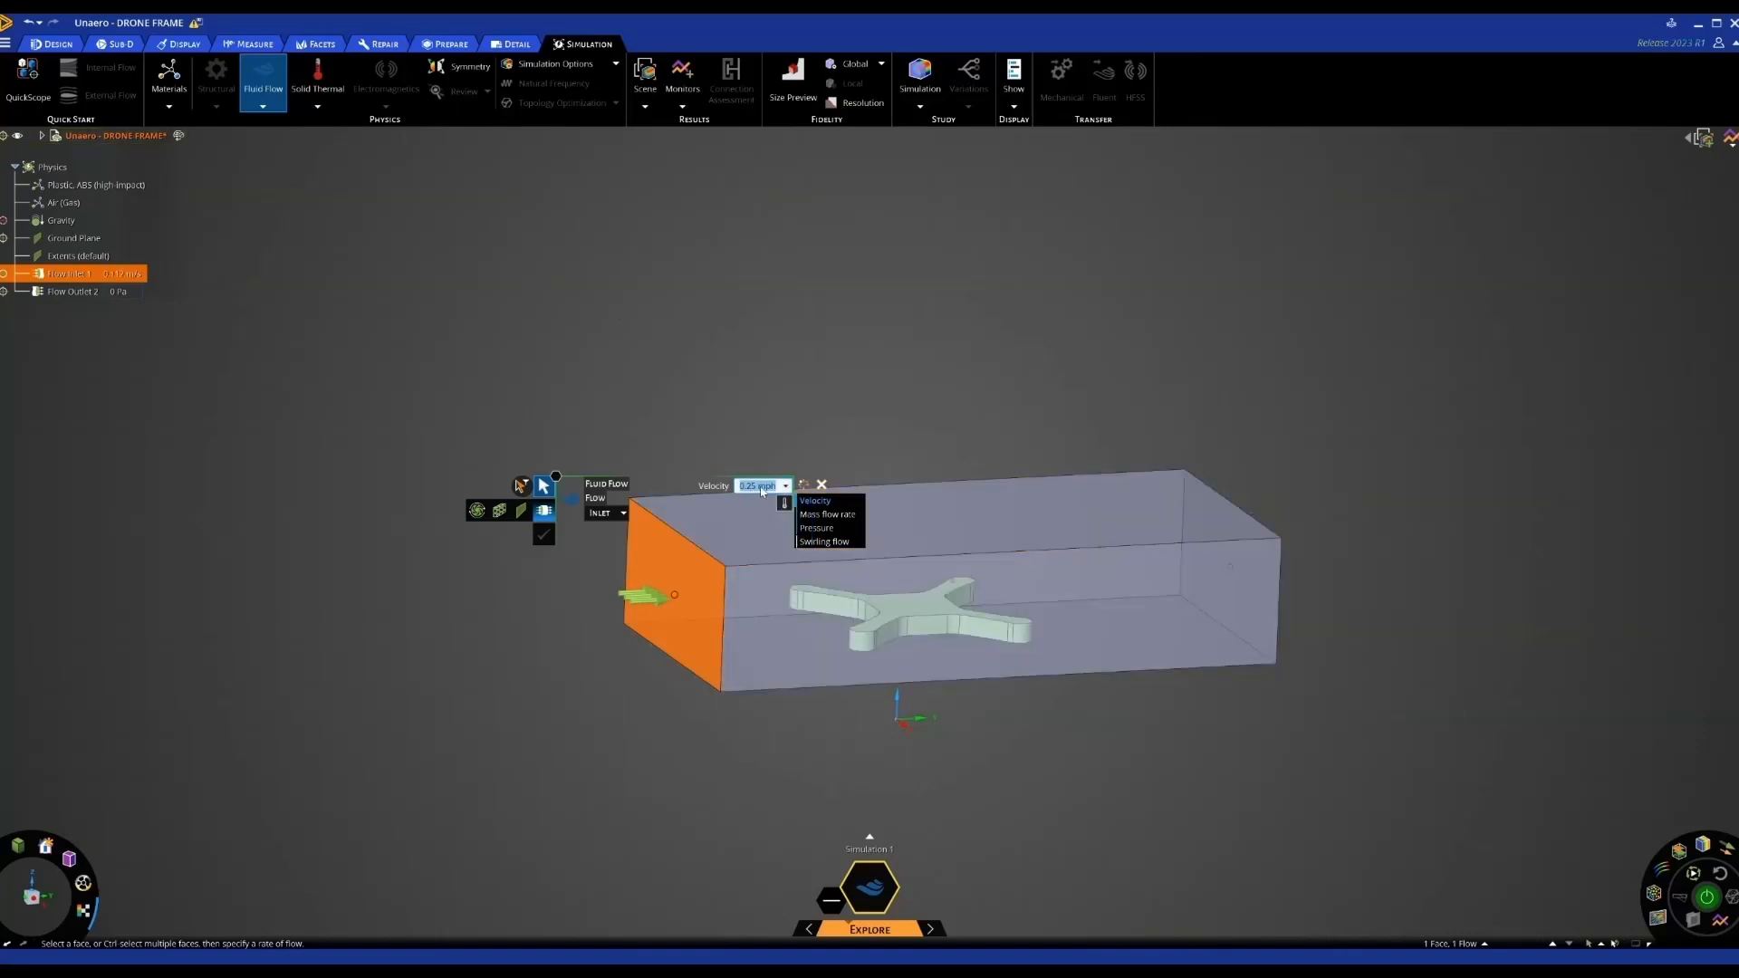
pyautogui.write('40')
pyautogui.press('Return')
pyautogui.press('Escape')
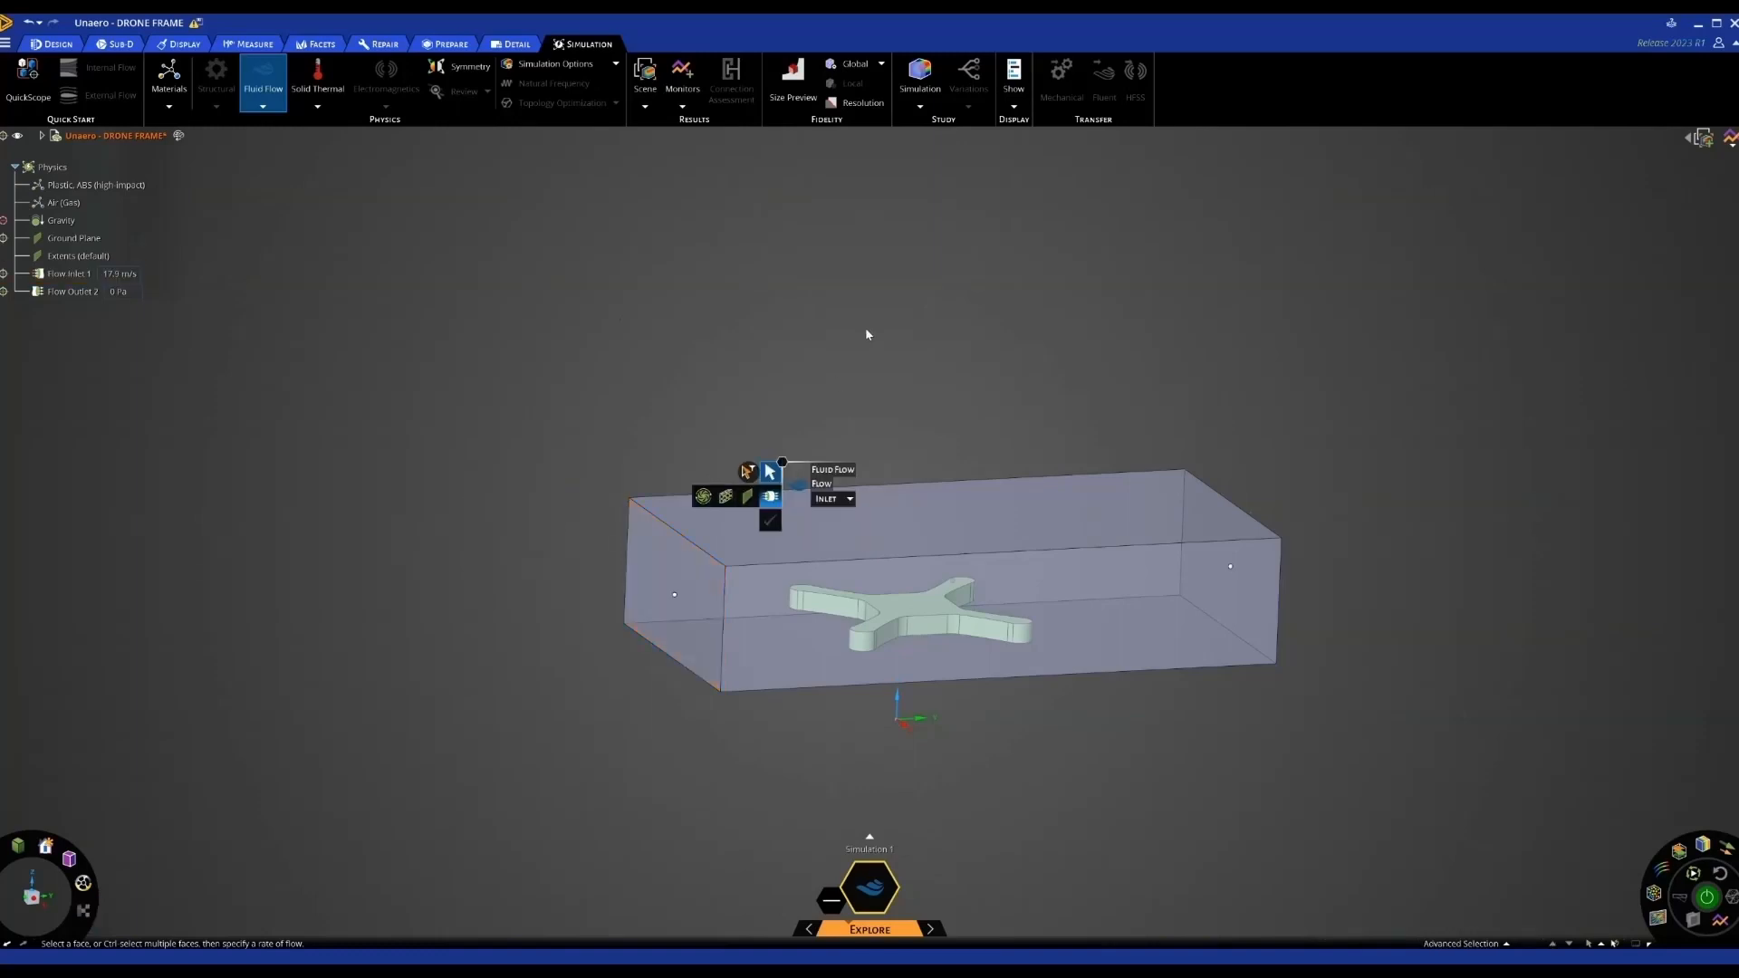
pyautogui.press('Escape')
pyautogui.keyDown('shift'); pyautogui.moveTo(863, 396); pyautogui.dragTo(877, 356, button='middle'); pyautogui.keyUp('shift')
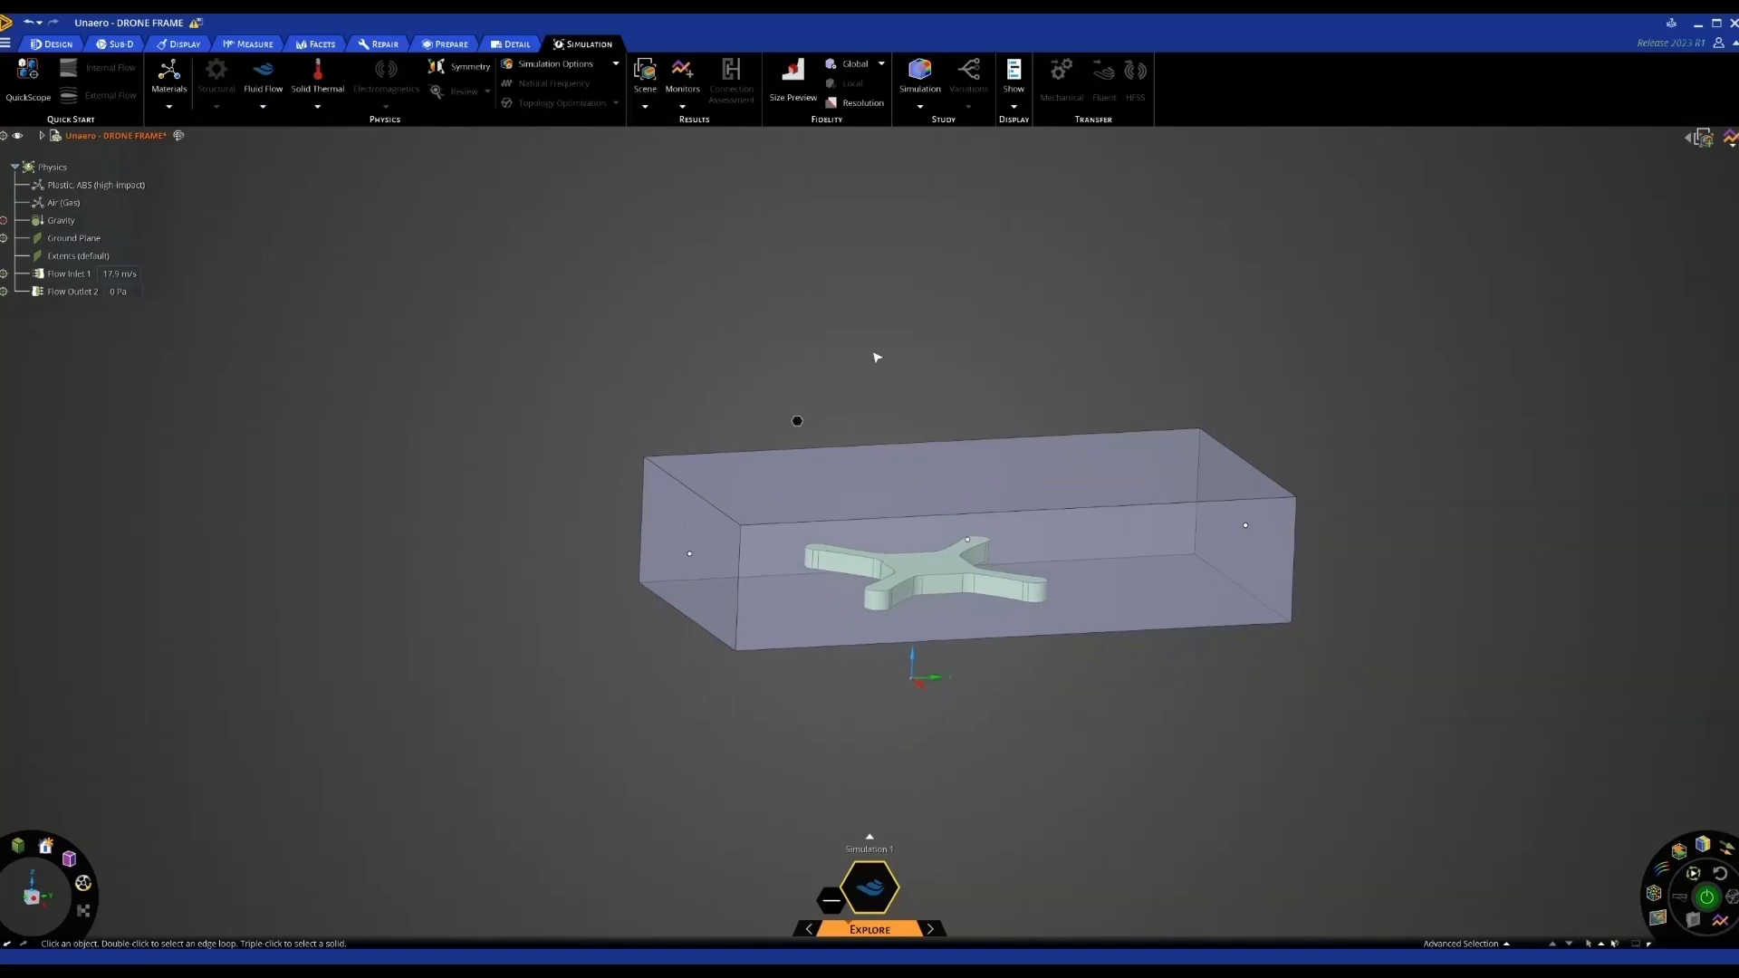
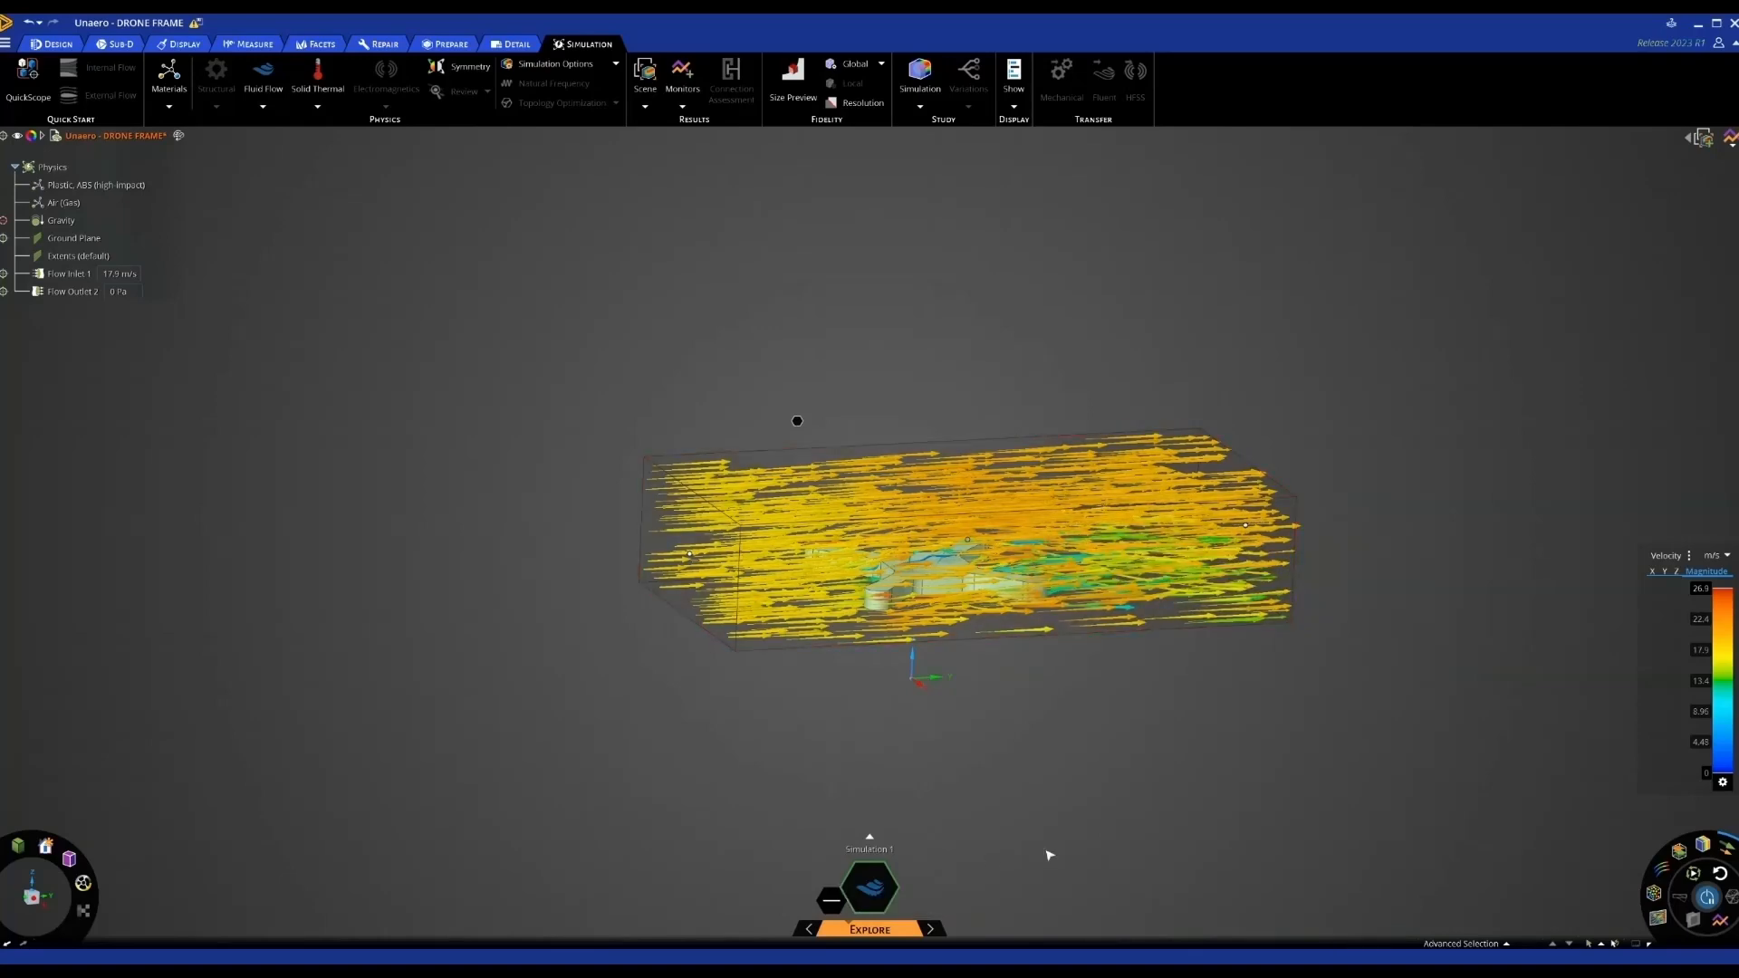
# Recentre the flow view and briefly play, then stop, the velocity arrow animation
pyautogui.scroll(5, 1062, 764)
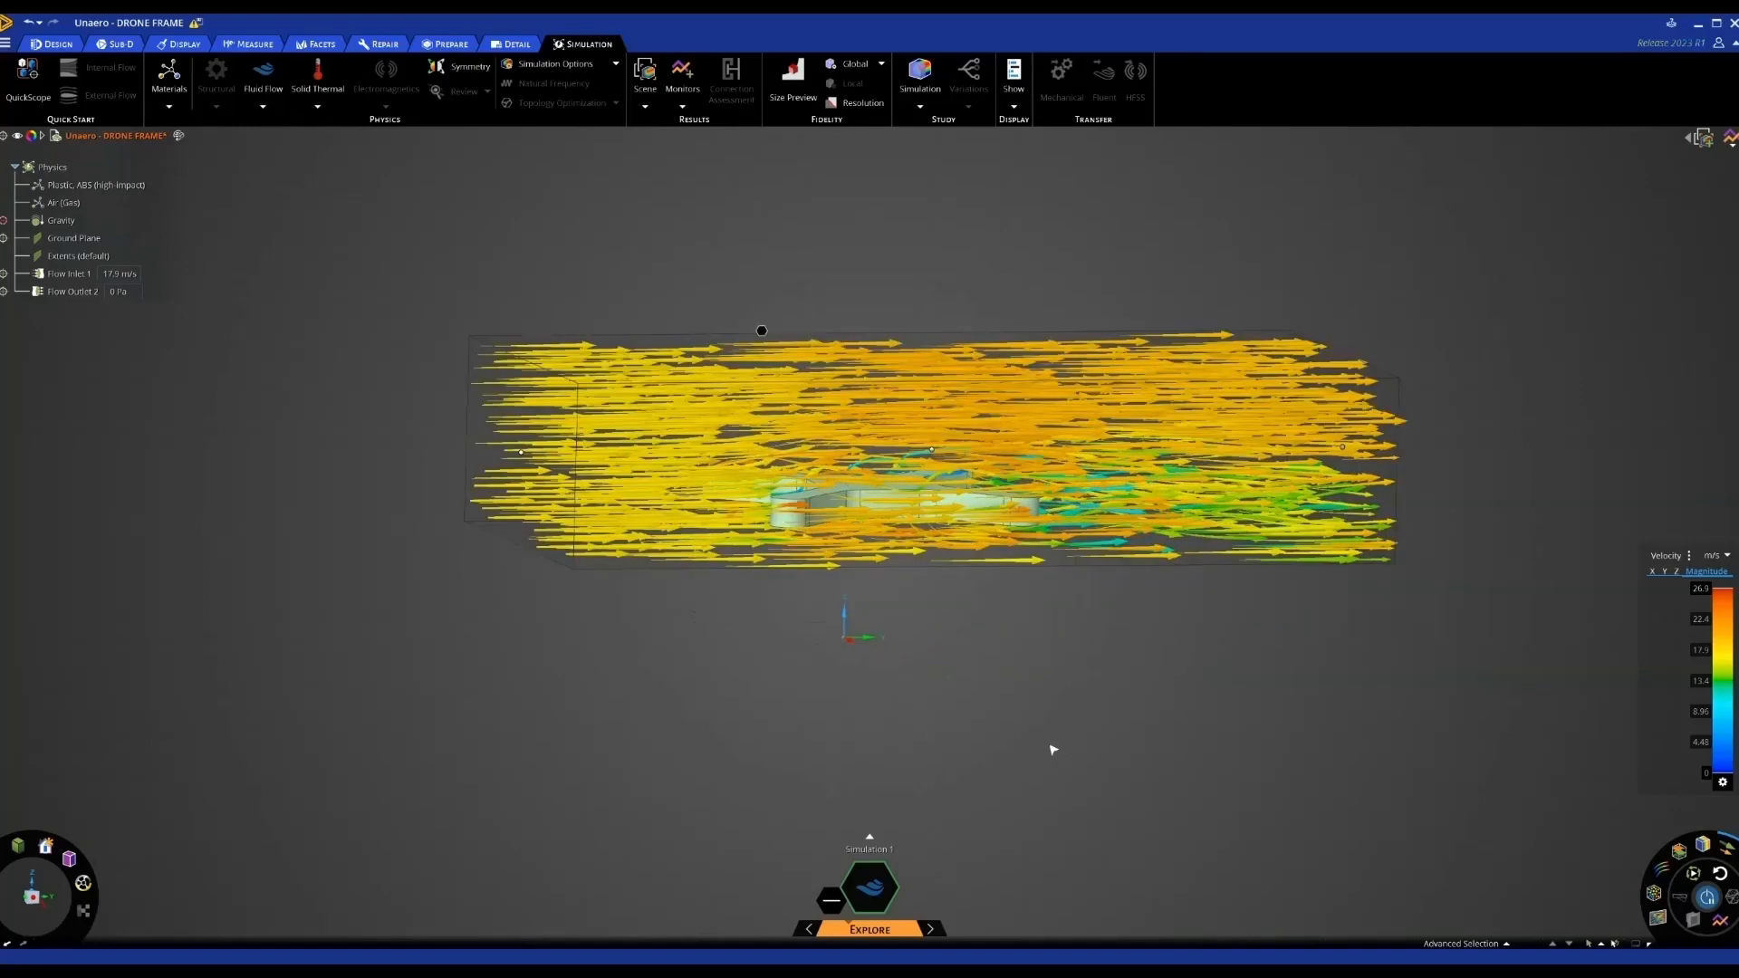
pyautogui.scroll(-3, 1051, 763)
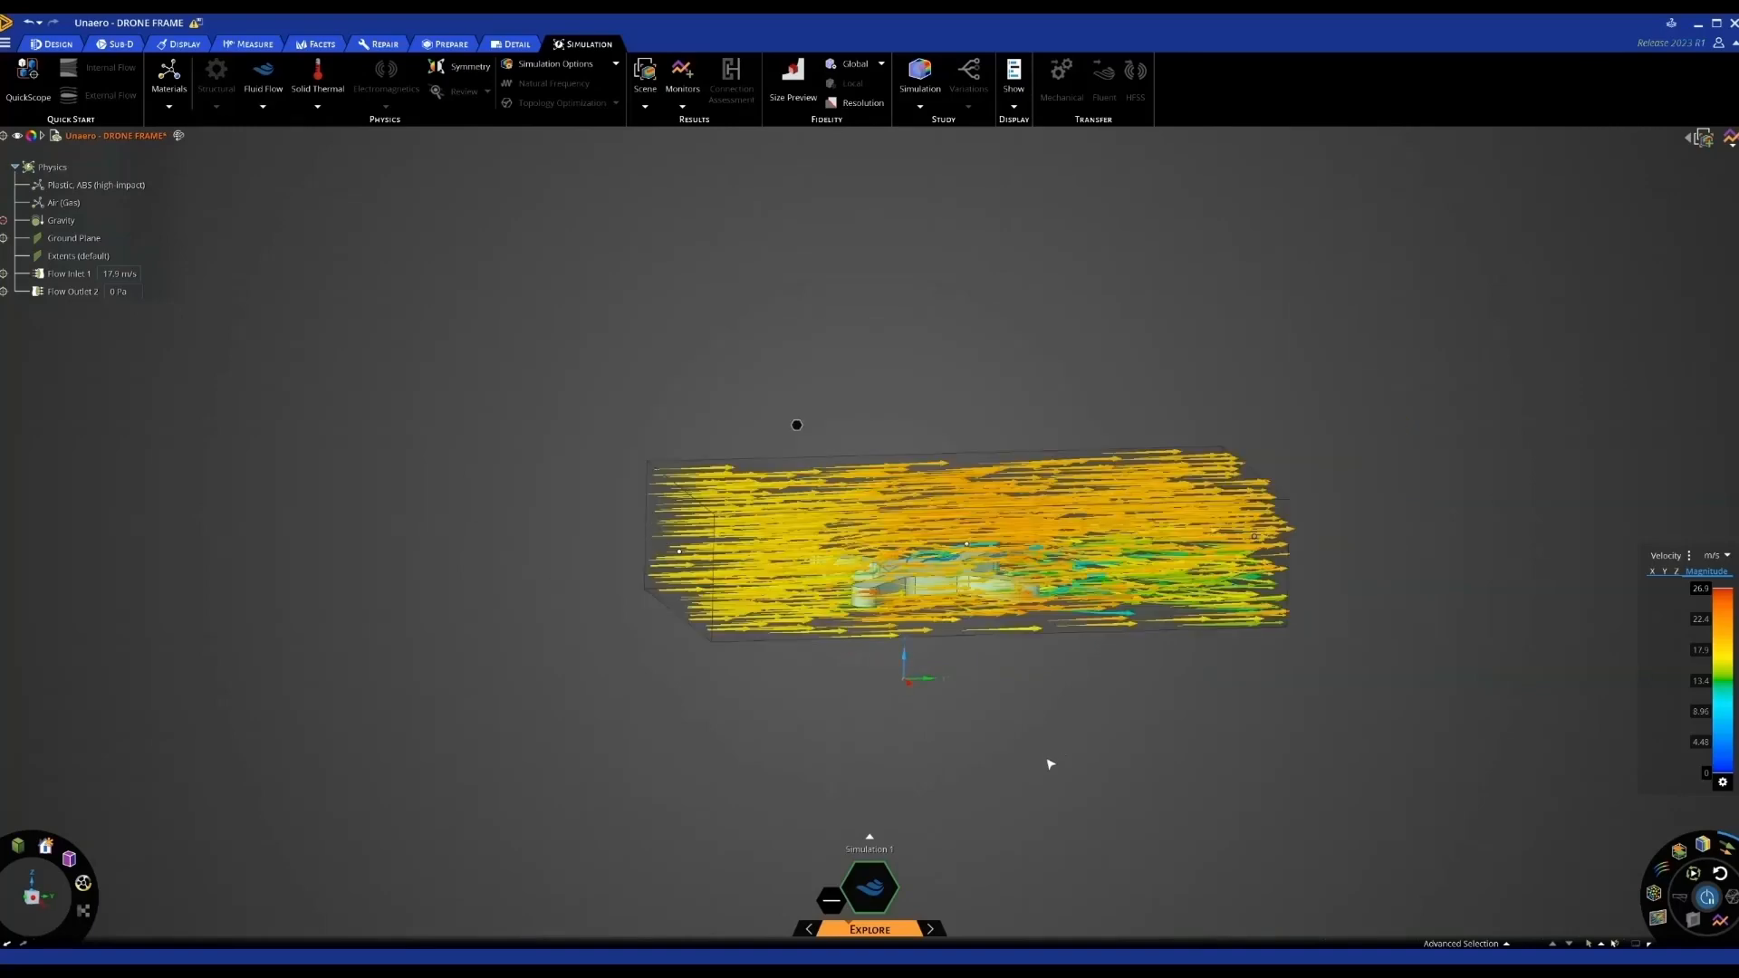
pyautogui.keyDown('shift'); pyautogui.moveTo(1048, 764); pyautogui.dragTo(1026, 746, button='middle'); pyautogui.keyUp('shift')
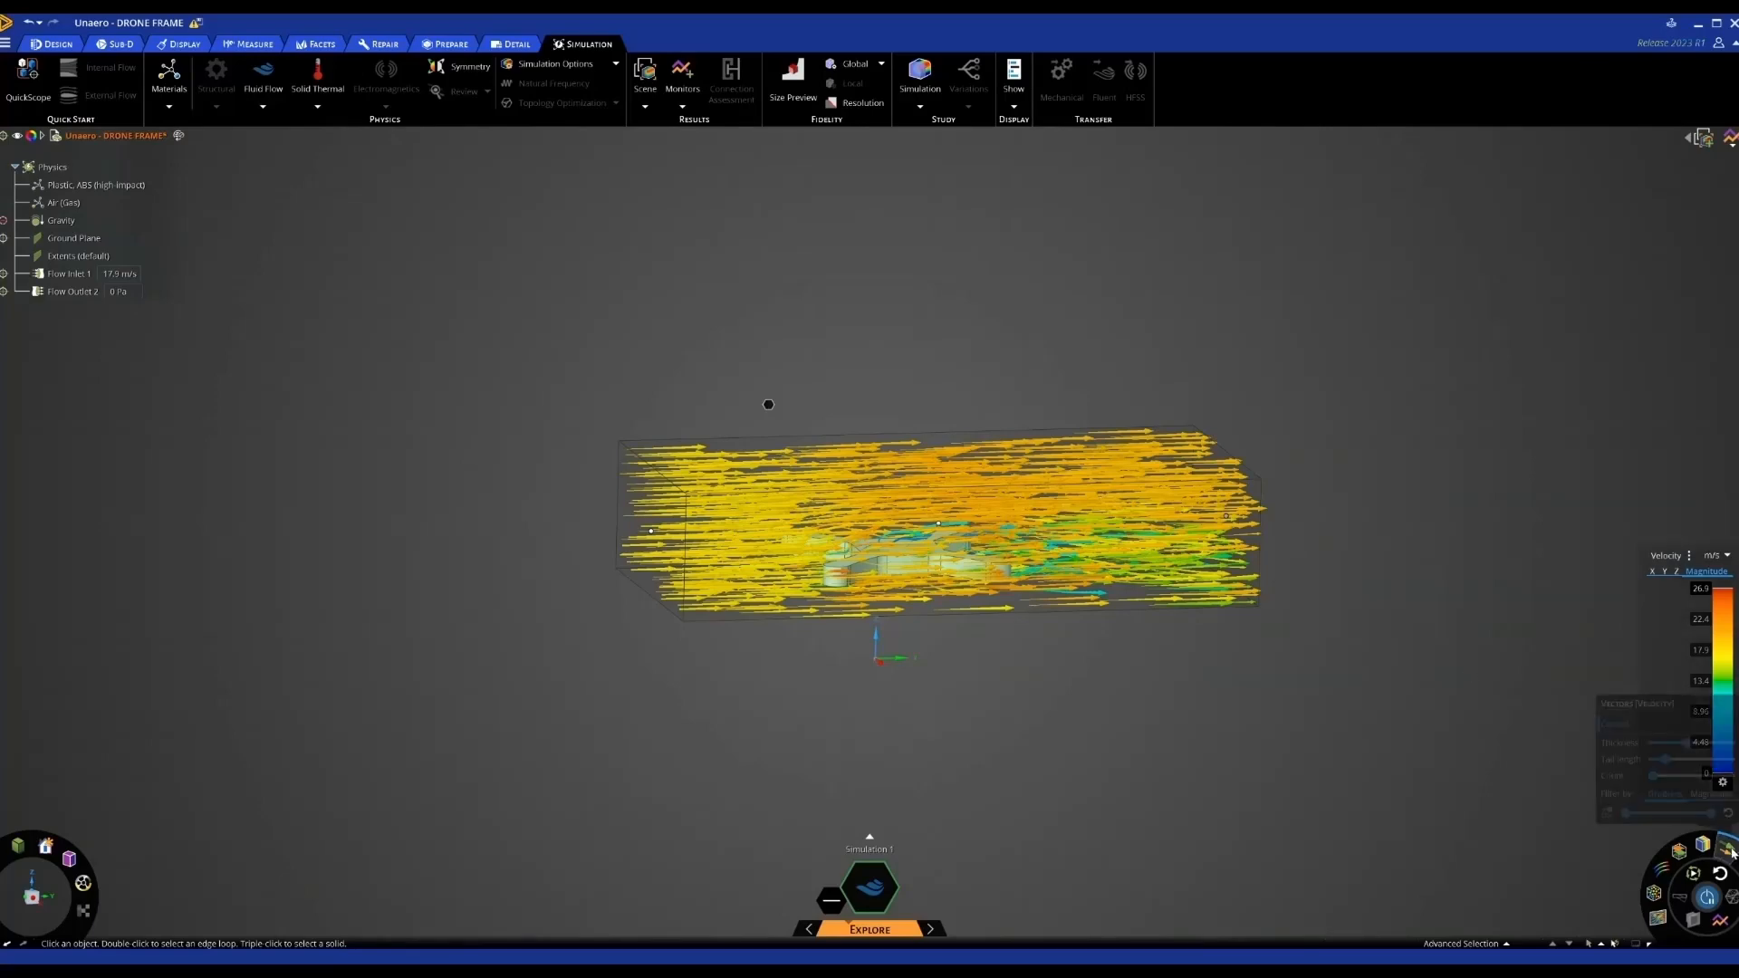
pyautogui.click(1694, 874)
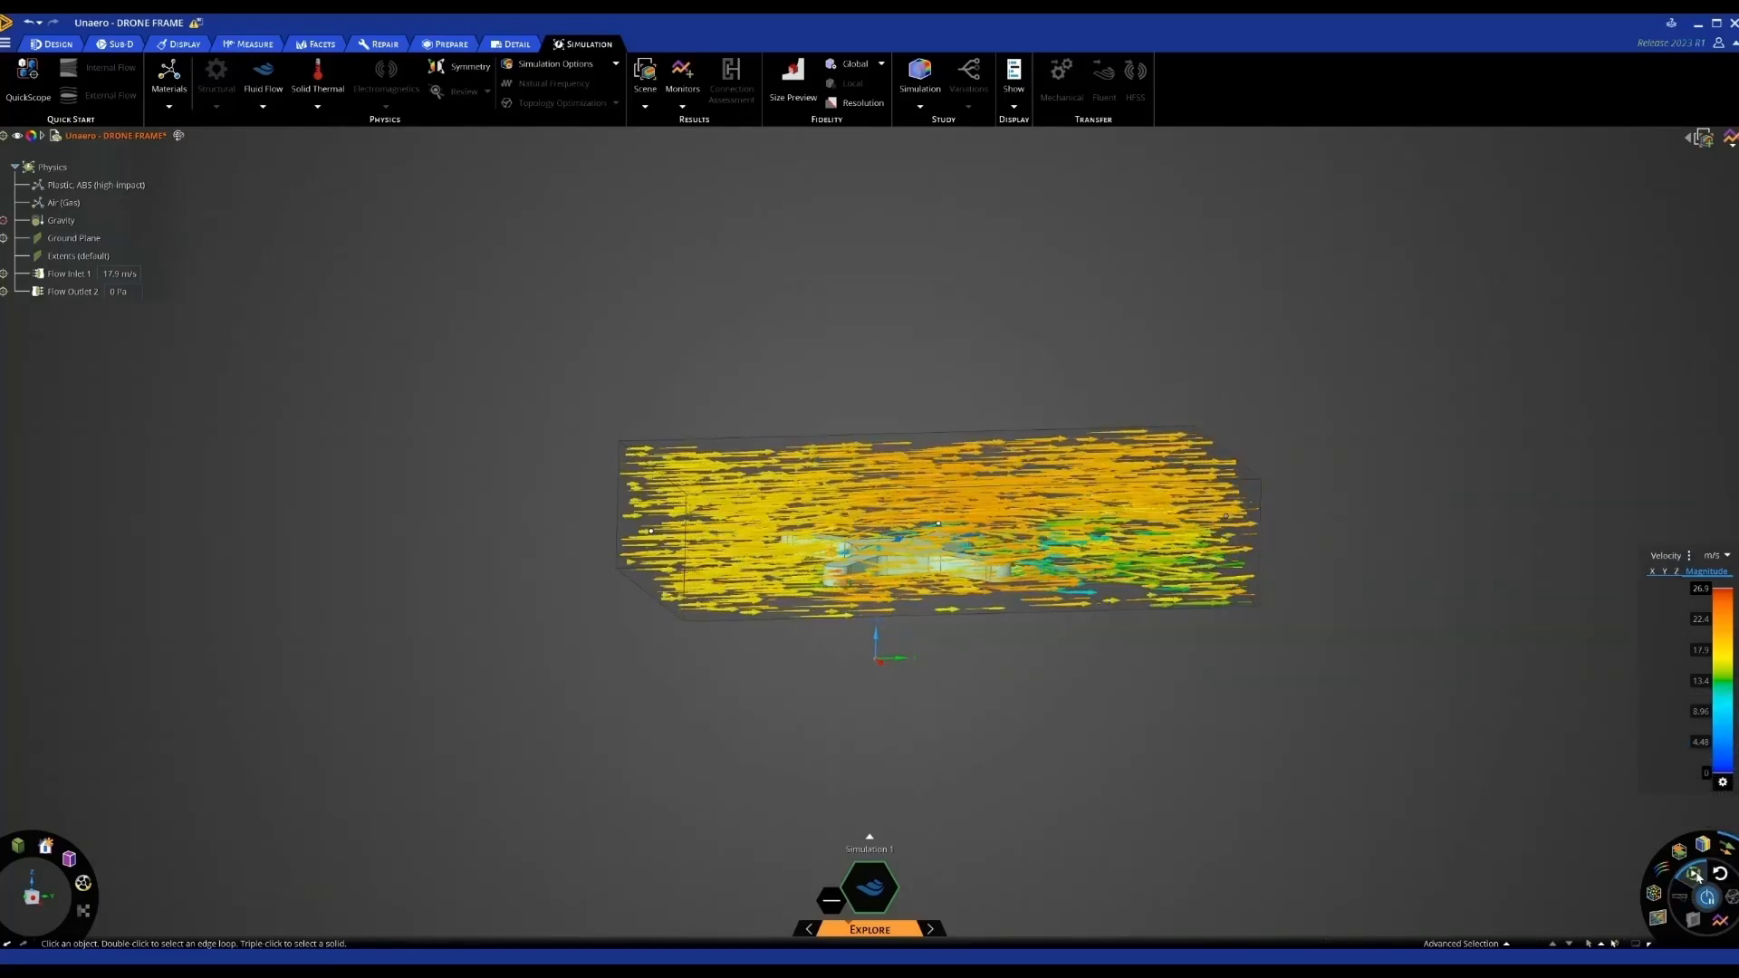
pyautogui.click(1696, 876)
# Thin the vector arrows, reset them to default thickness, then show velocity as contours
pyautogui.moveTo(1725, 848)
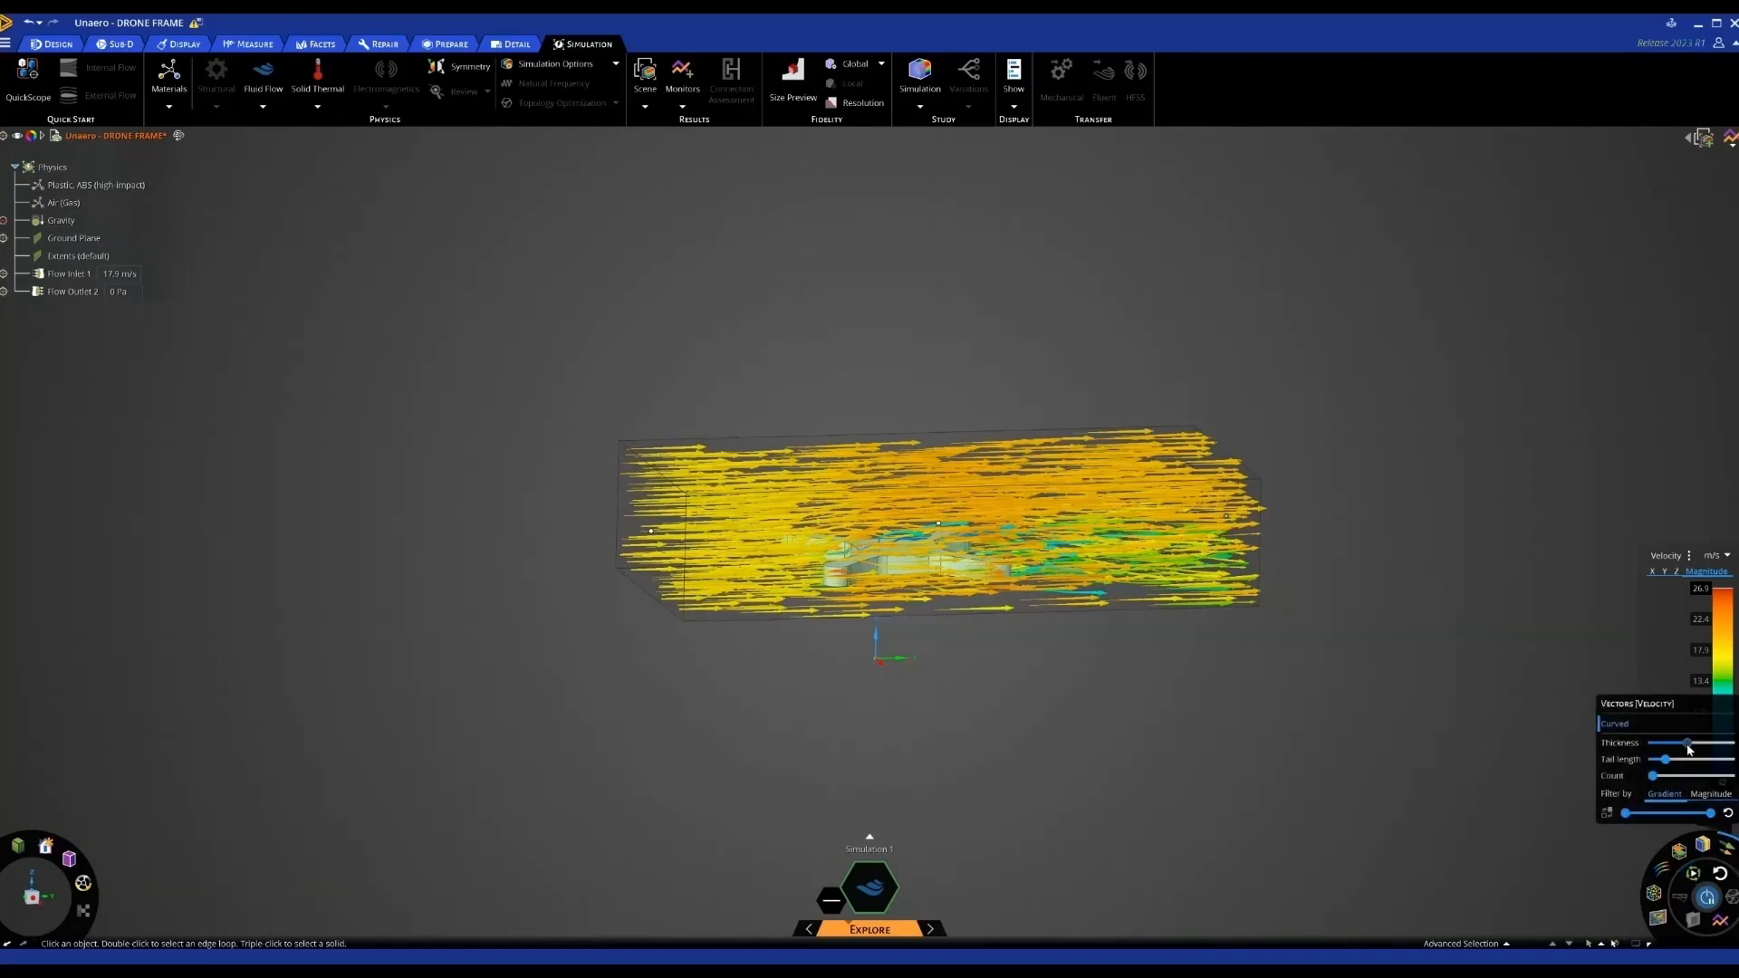
pyautogui.moveTo(1688, 745); pyautogui.dragTo(1685, 744)
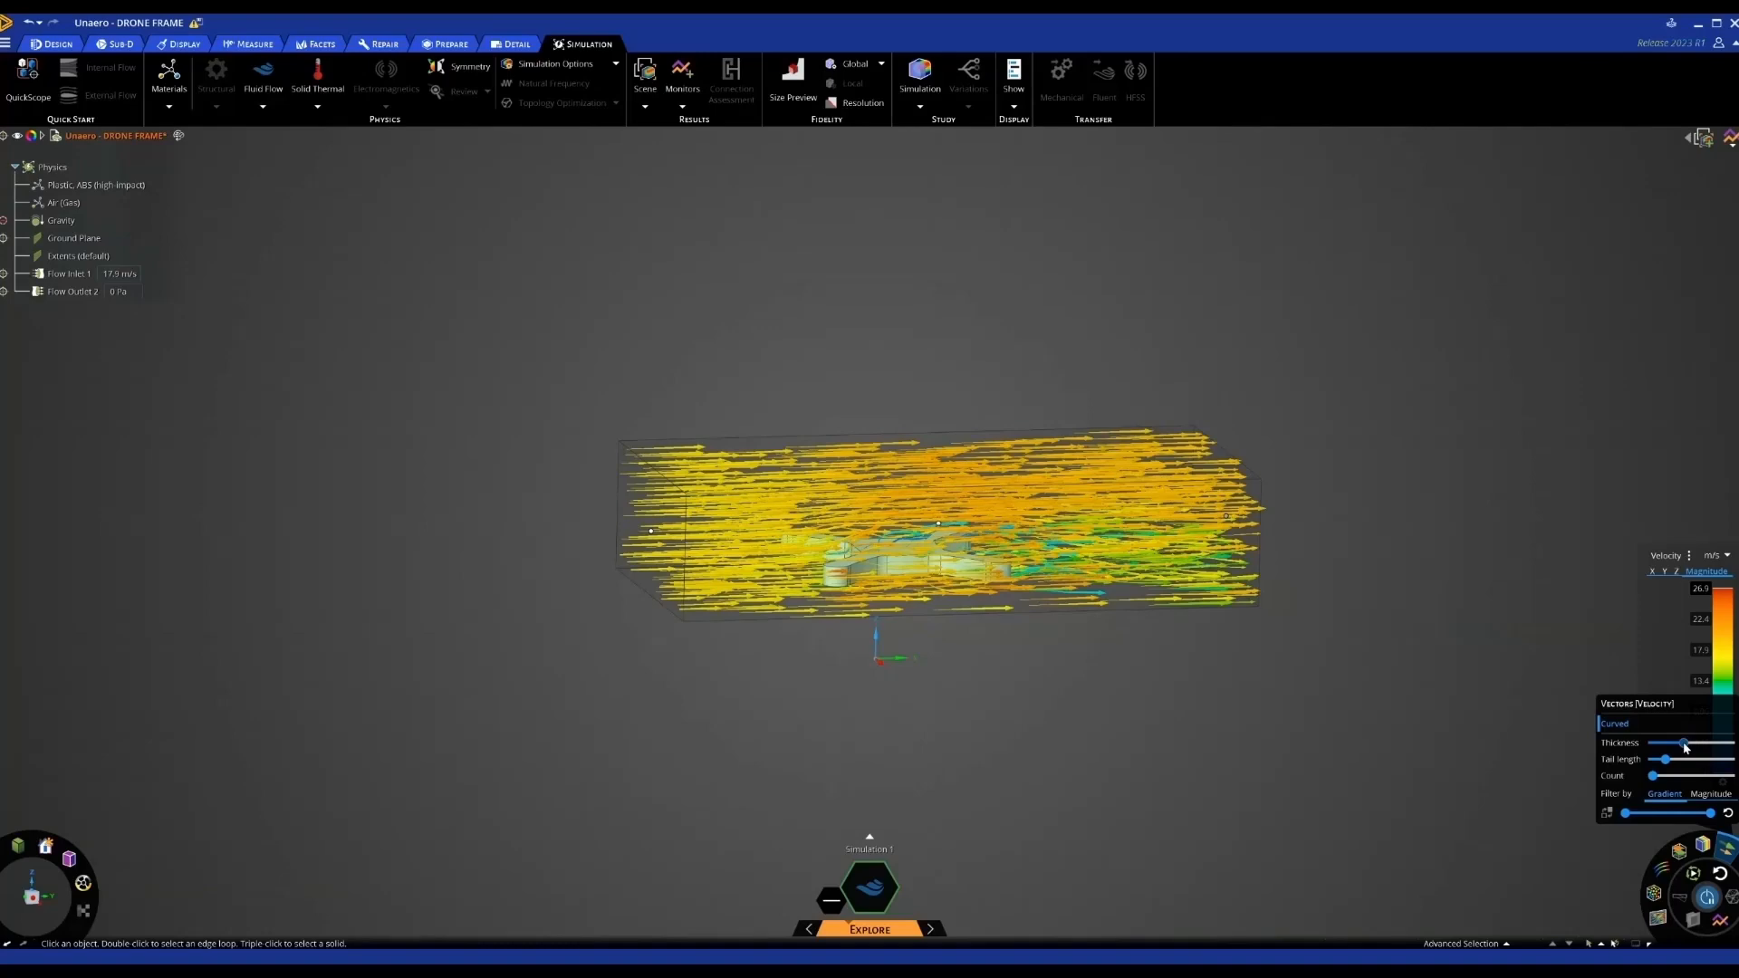
pyautogui.click(1728, 814)
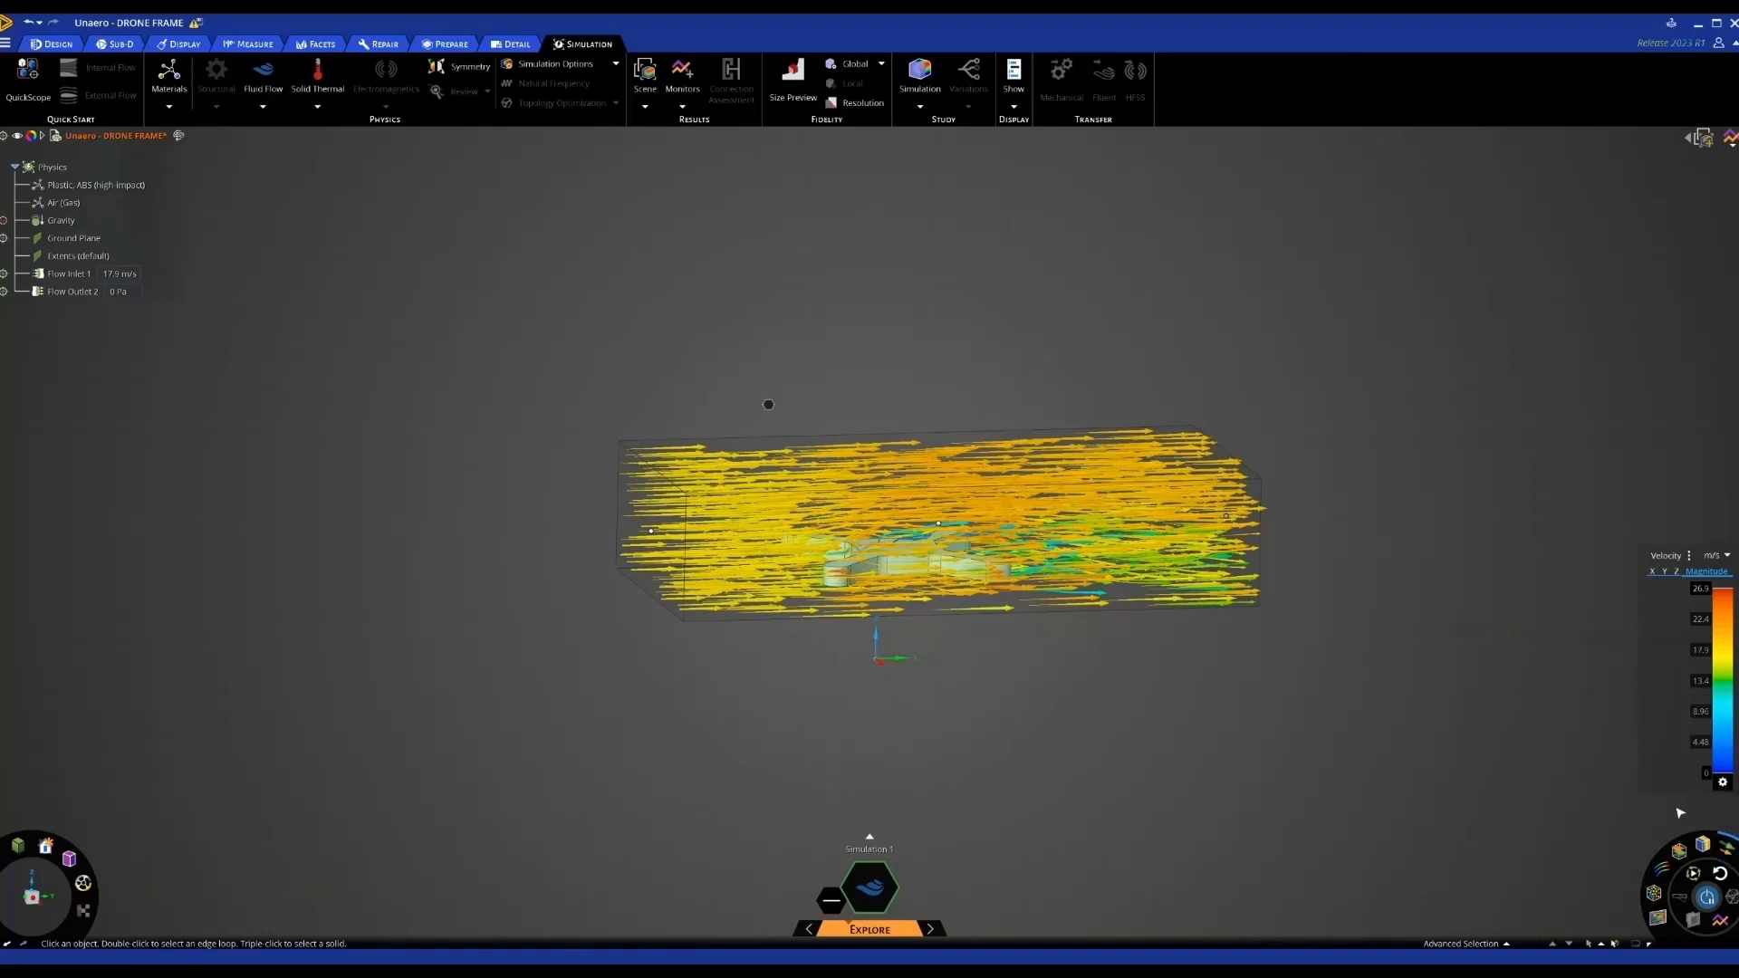
pyautogui.click(1704, 846)
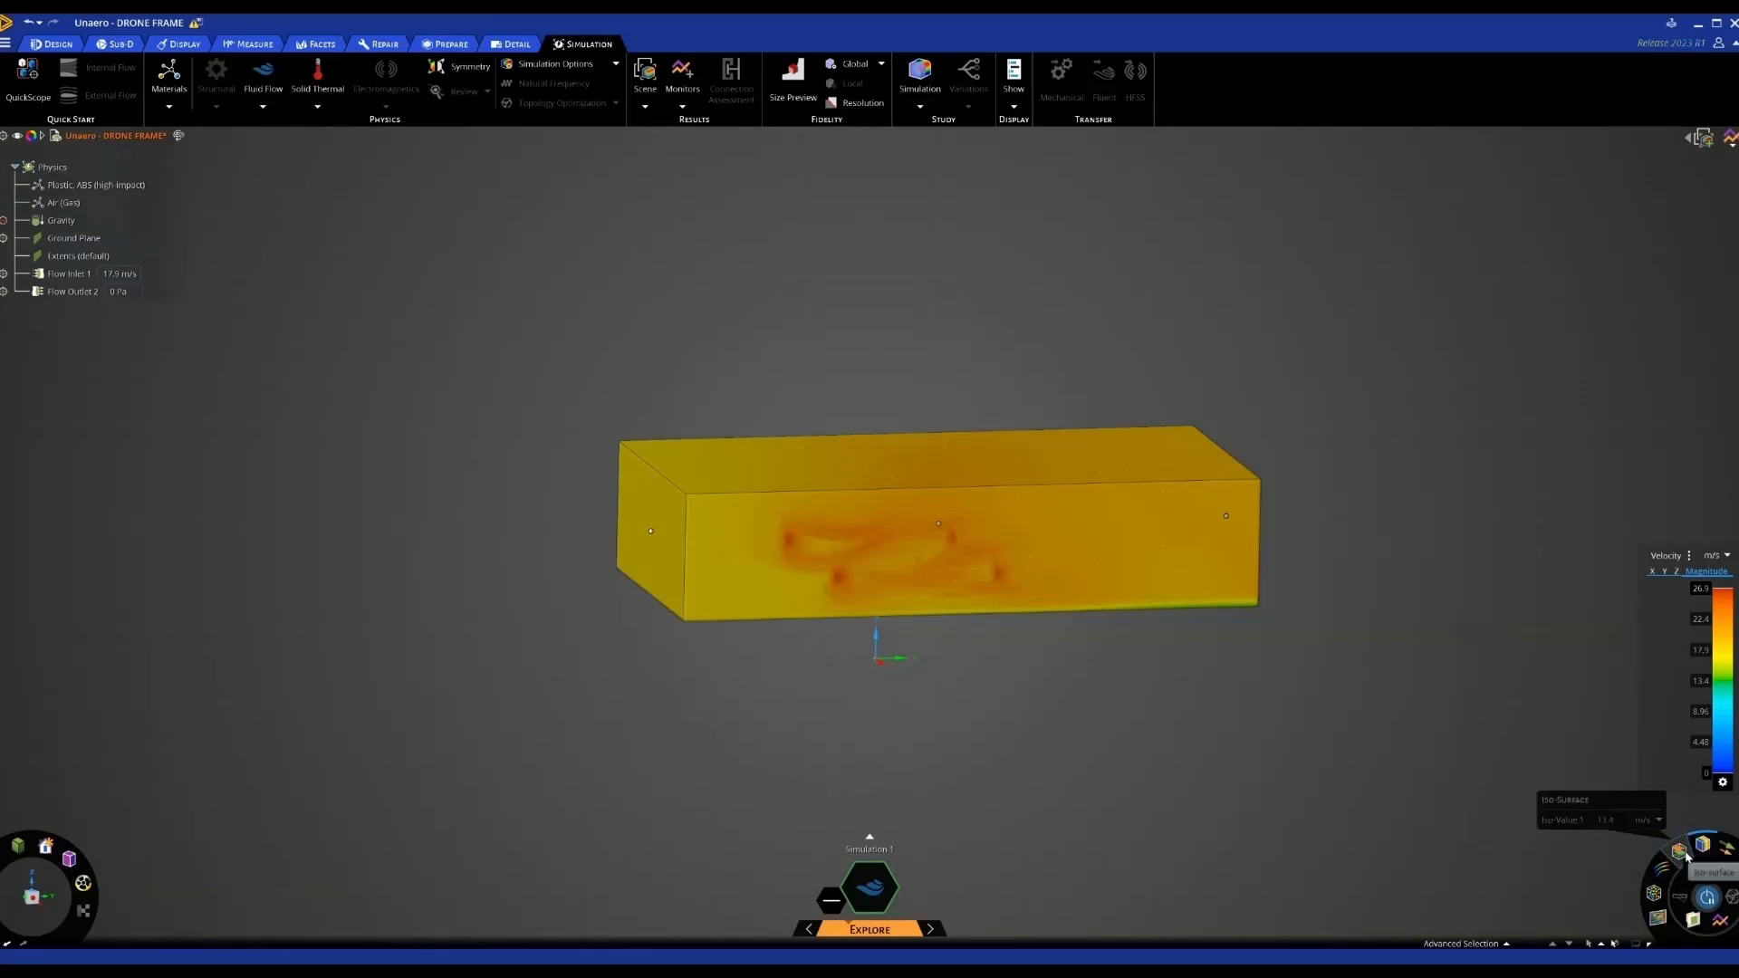
# Cycle through streamlines and particles, then show a velocity section plane through the flow box
pyautogui.click(1670, 866)
pyautogui.click(1653, 892)
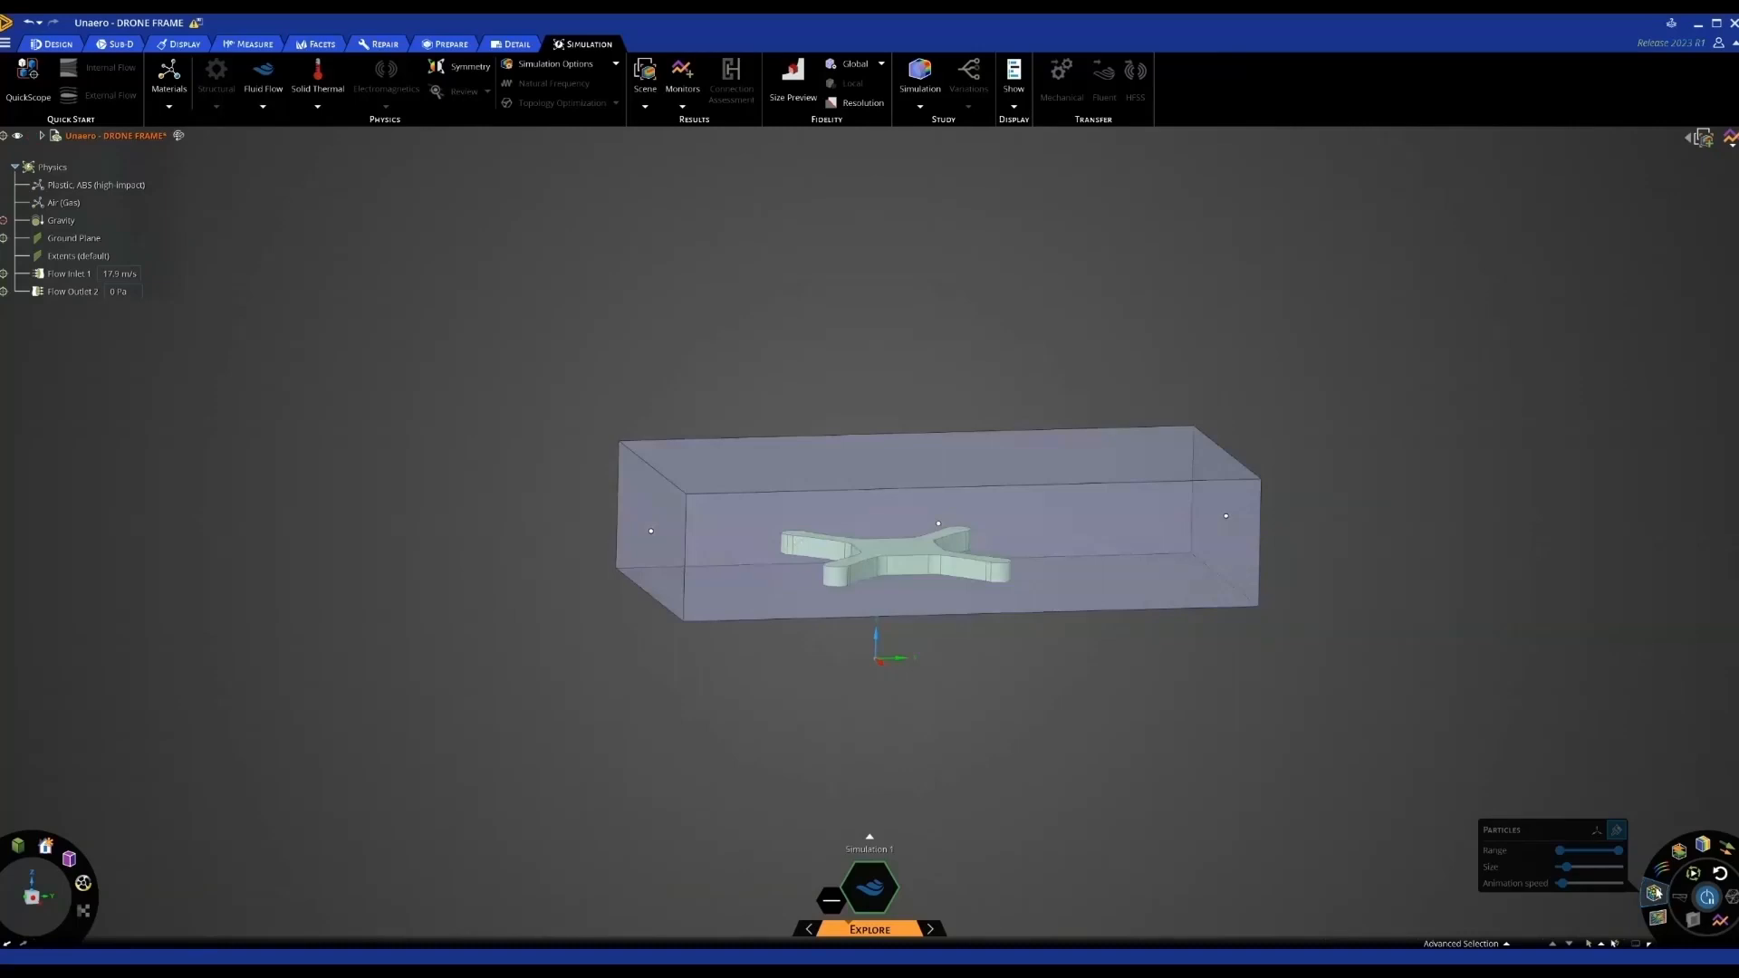
pyautogui.click(1657, 917)
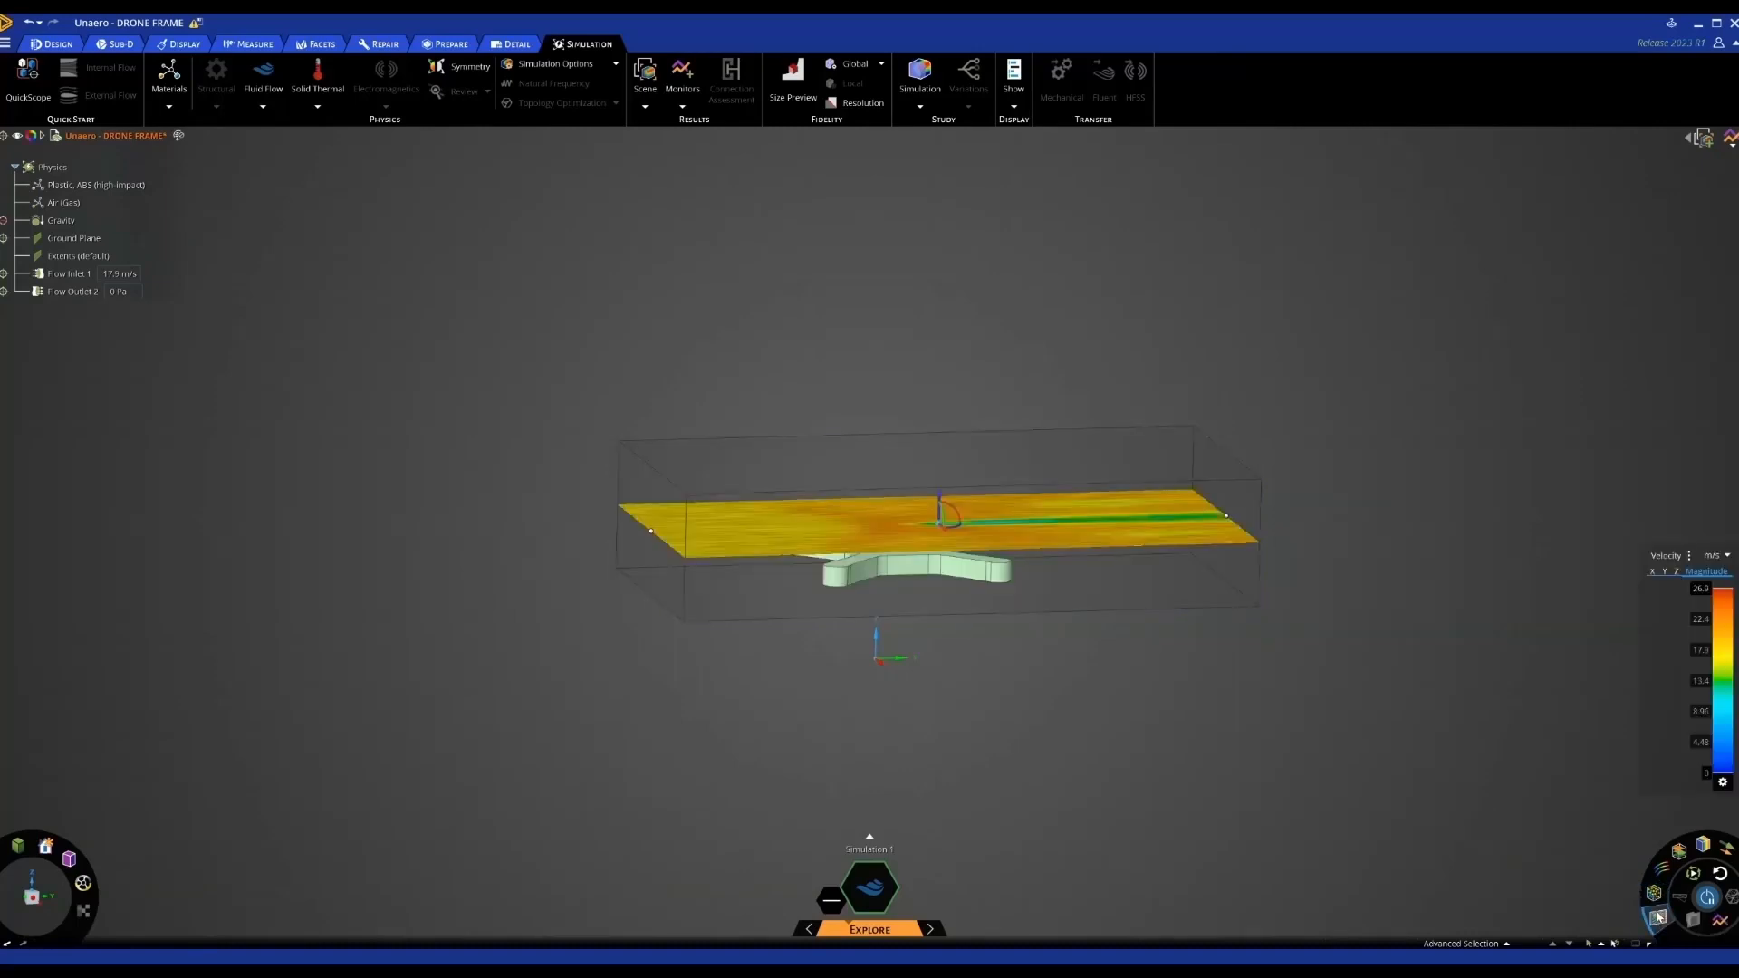
pyautogui.moveTo(1193, 722); pyautogui.dragTo(1176, 761, button='middle')
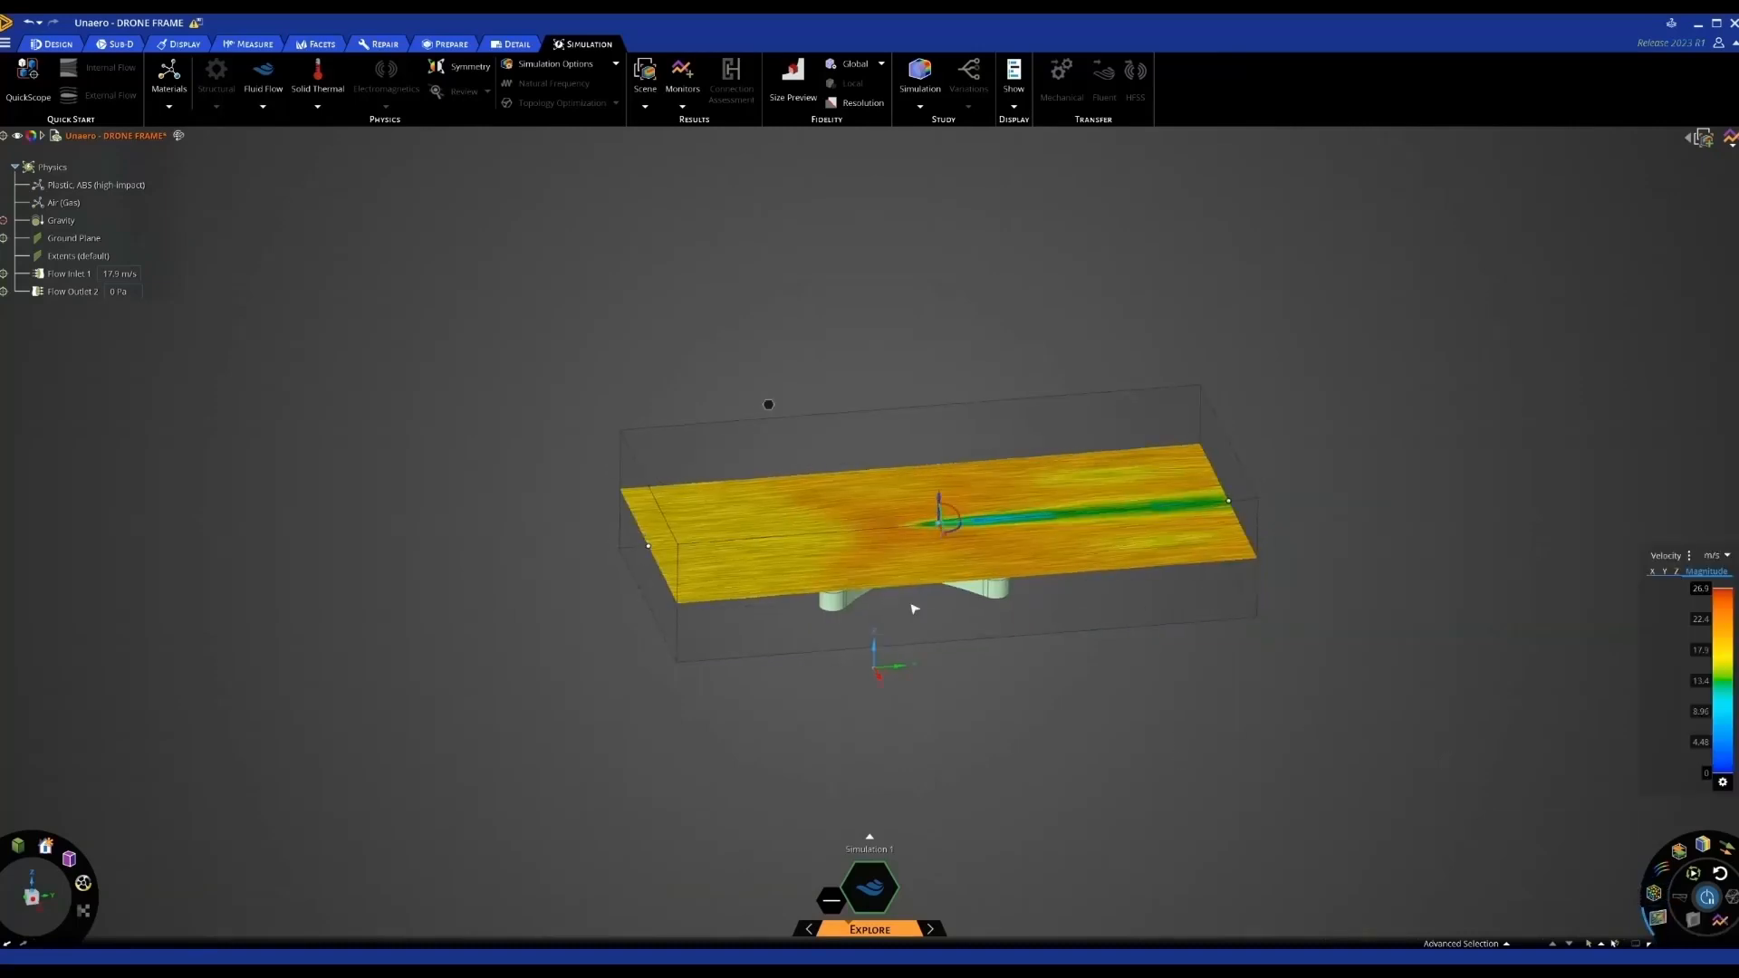
pyautogui.moveTo(915, 608); pyautogui.dragTo(935, 569, button='middle')
# Stand the section plane vertical and slide it through the frame's legs to reveal the wake
pyautogui.click(922, 543)
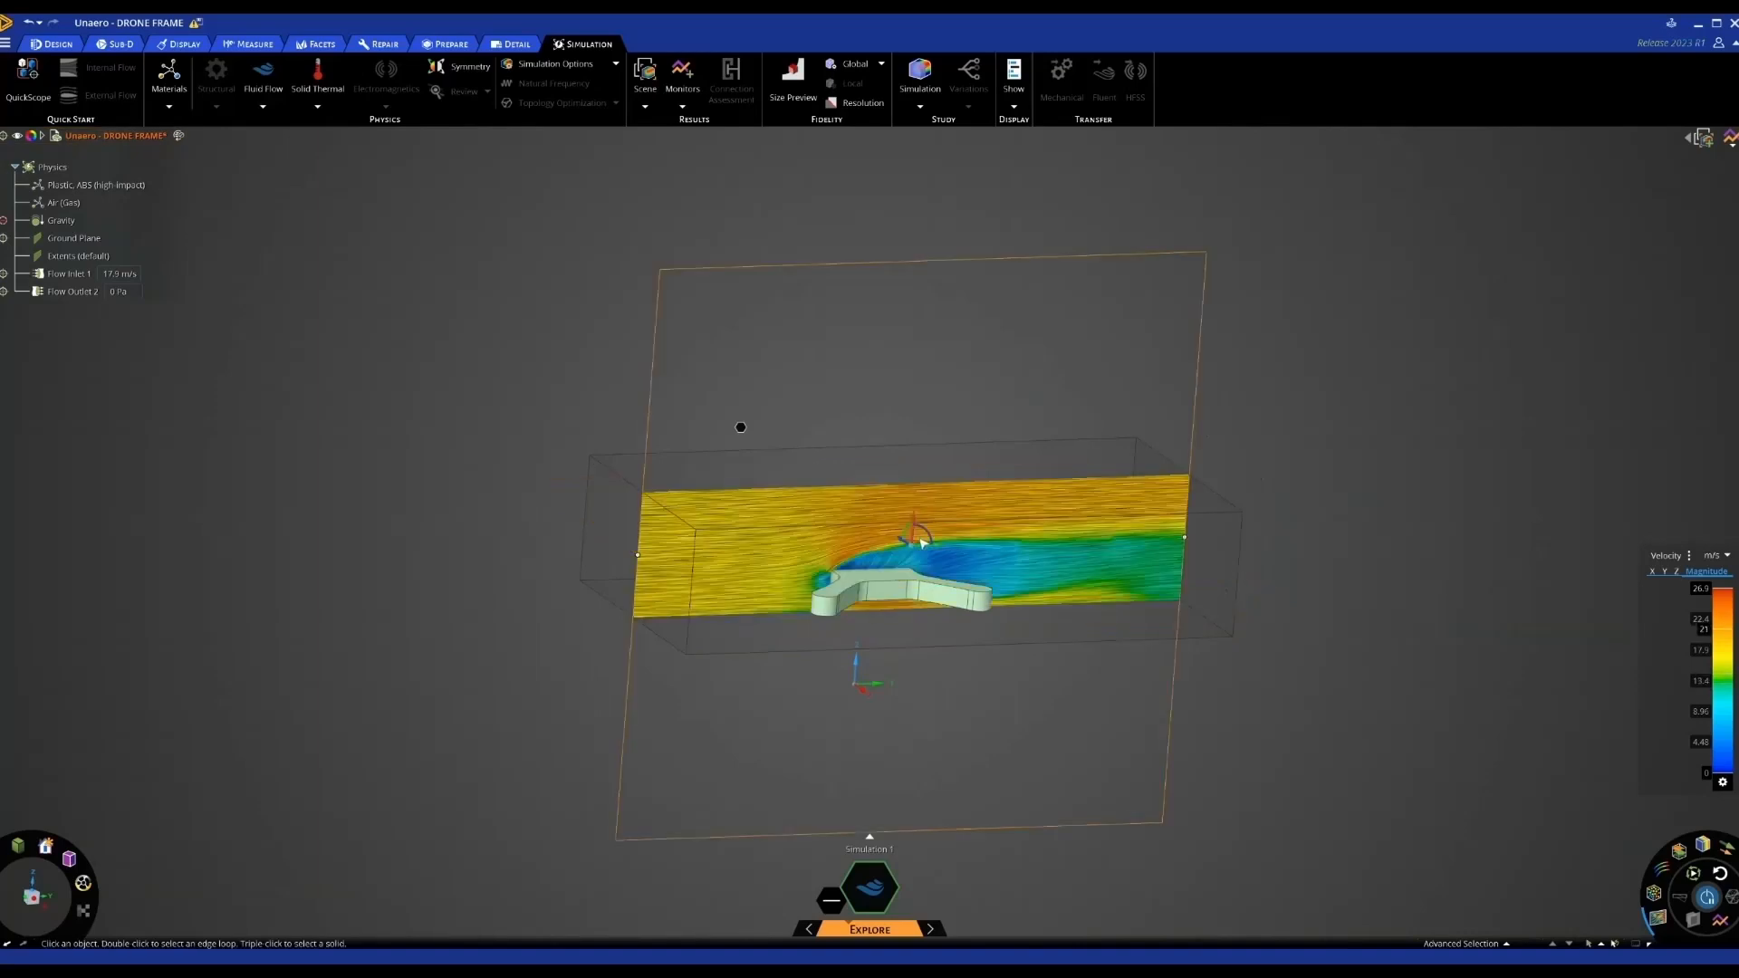
pyautogui.moveTo(932, 649)
pyautogui.mouseDown(button='middle')
pyautogui.moveTo(905, 640)
pyautogui.moveTo(924, 635)
pyautogui.mouseUp(button='middle')
pyautogui.scroll(3, 914, 644)
pyautogui.scroll(2, 928, 632)
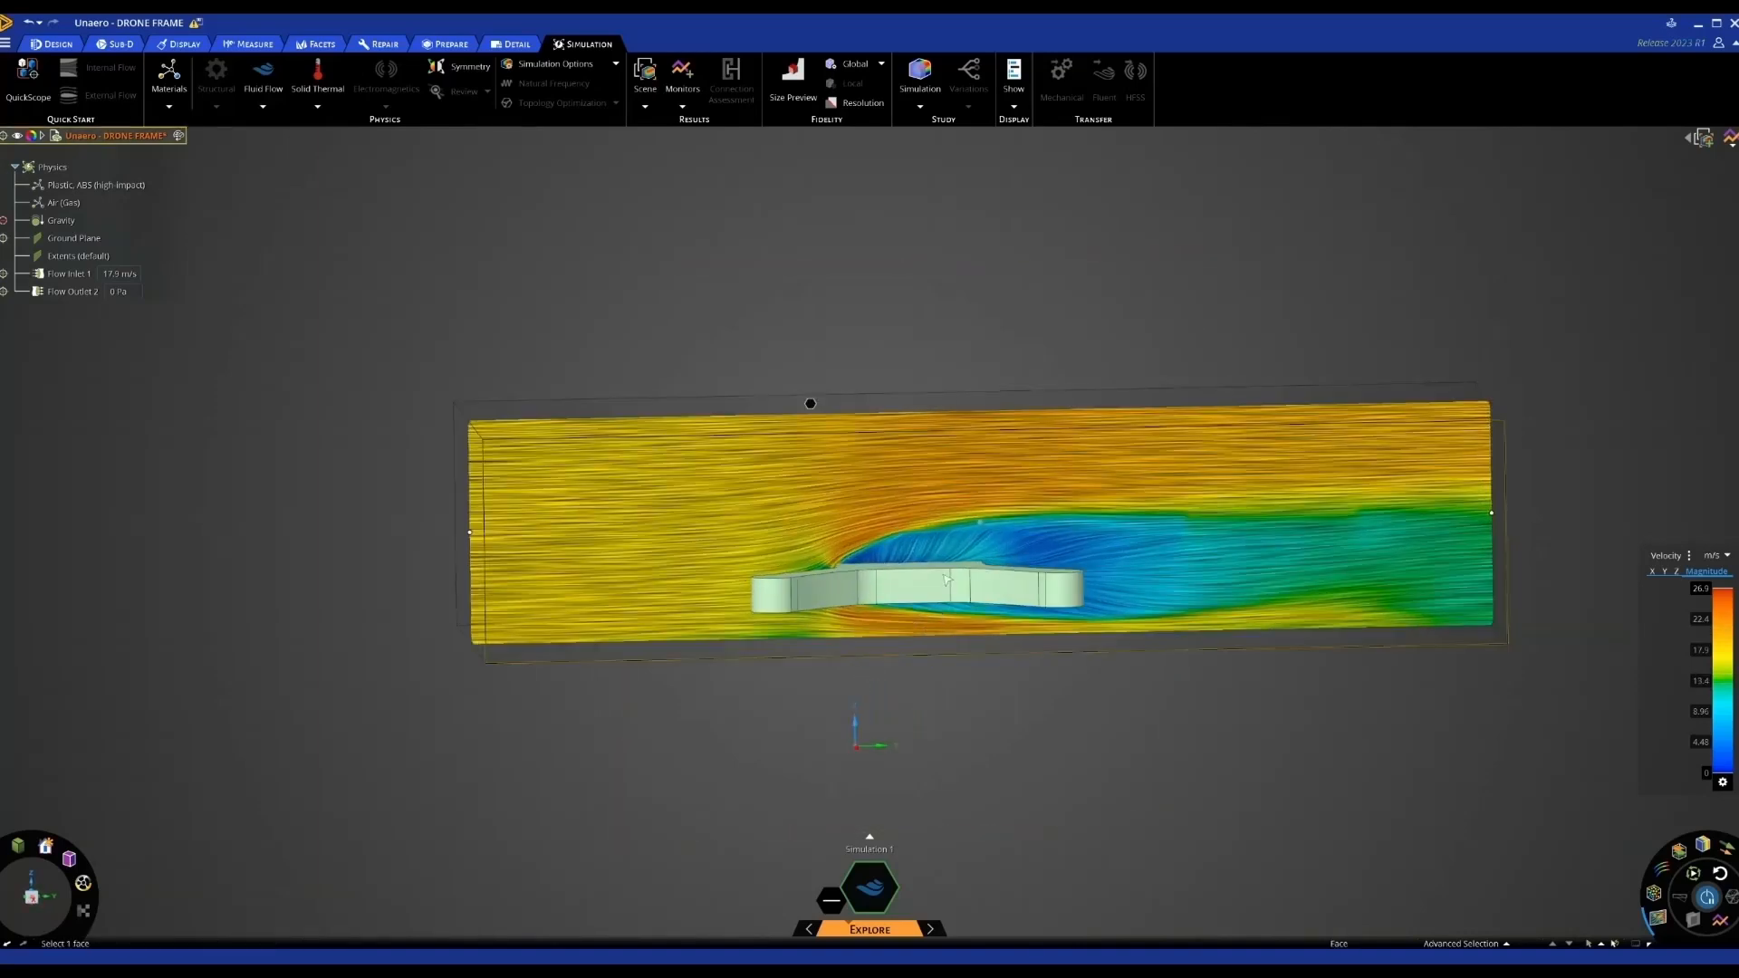
pyautogui.scroll(3, 947, 580)
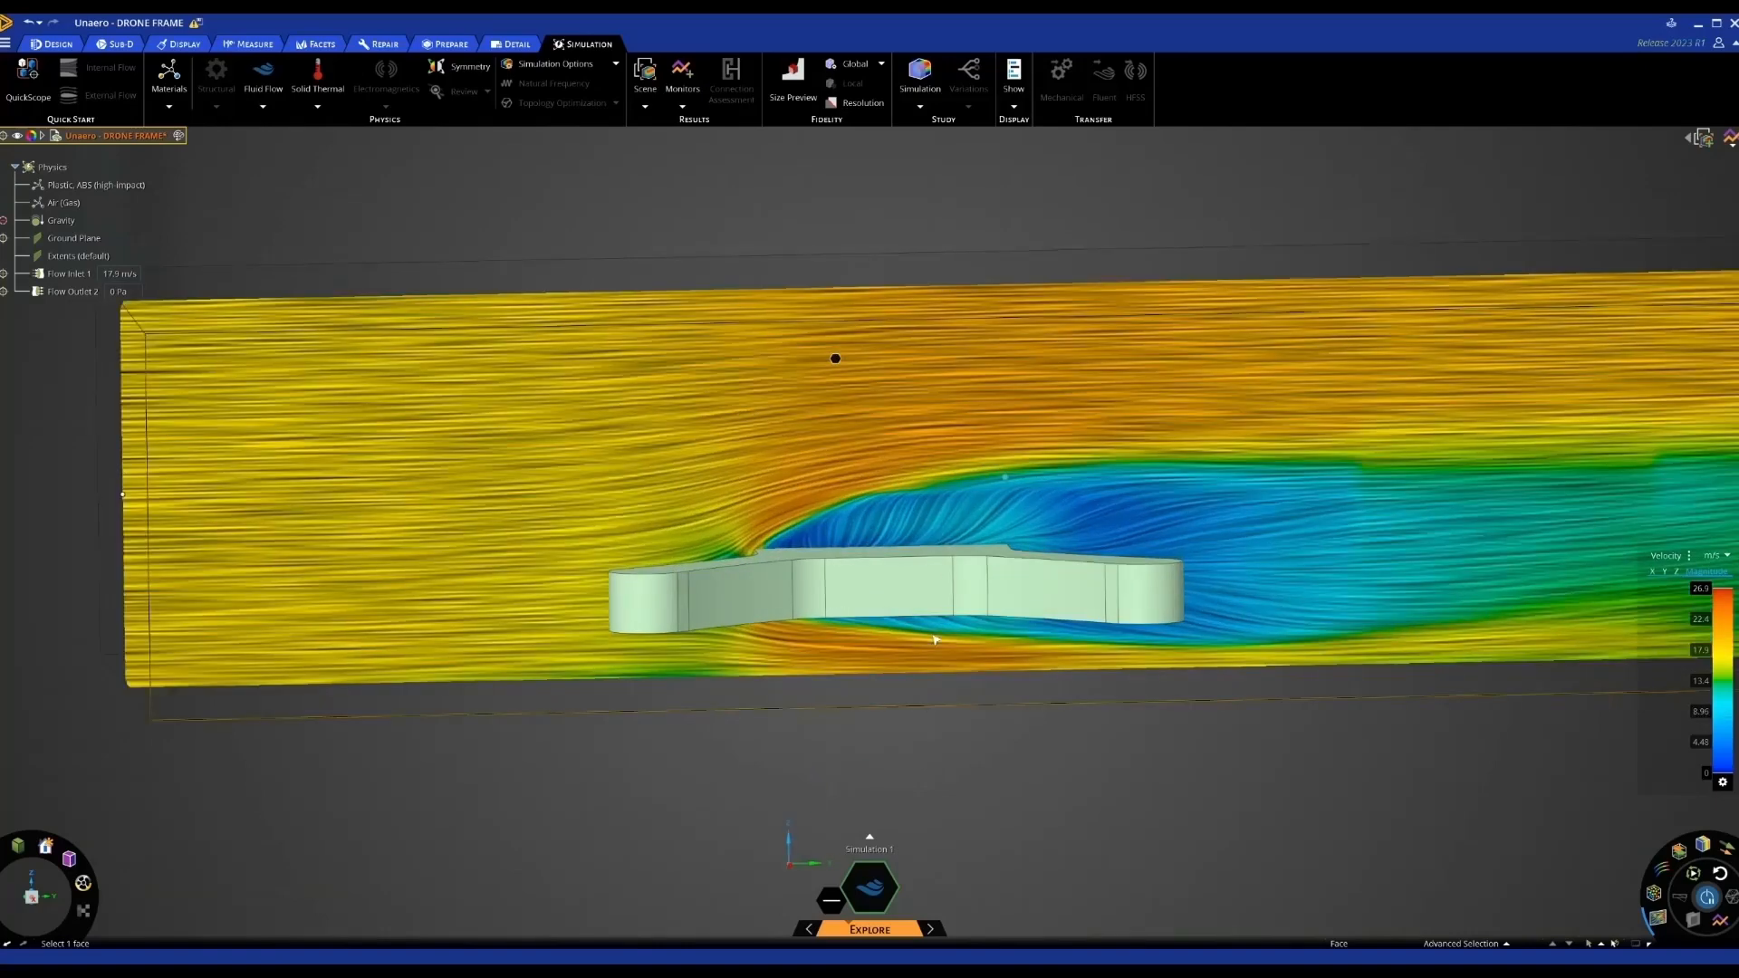
pyautogui.moveTo(936, 640); pyautogui.dragTo(815, 566, button='middle')
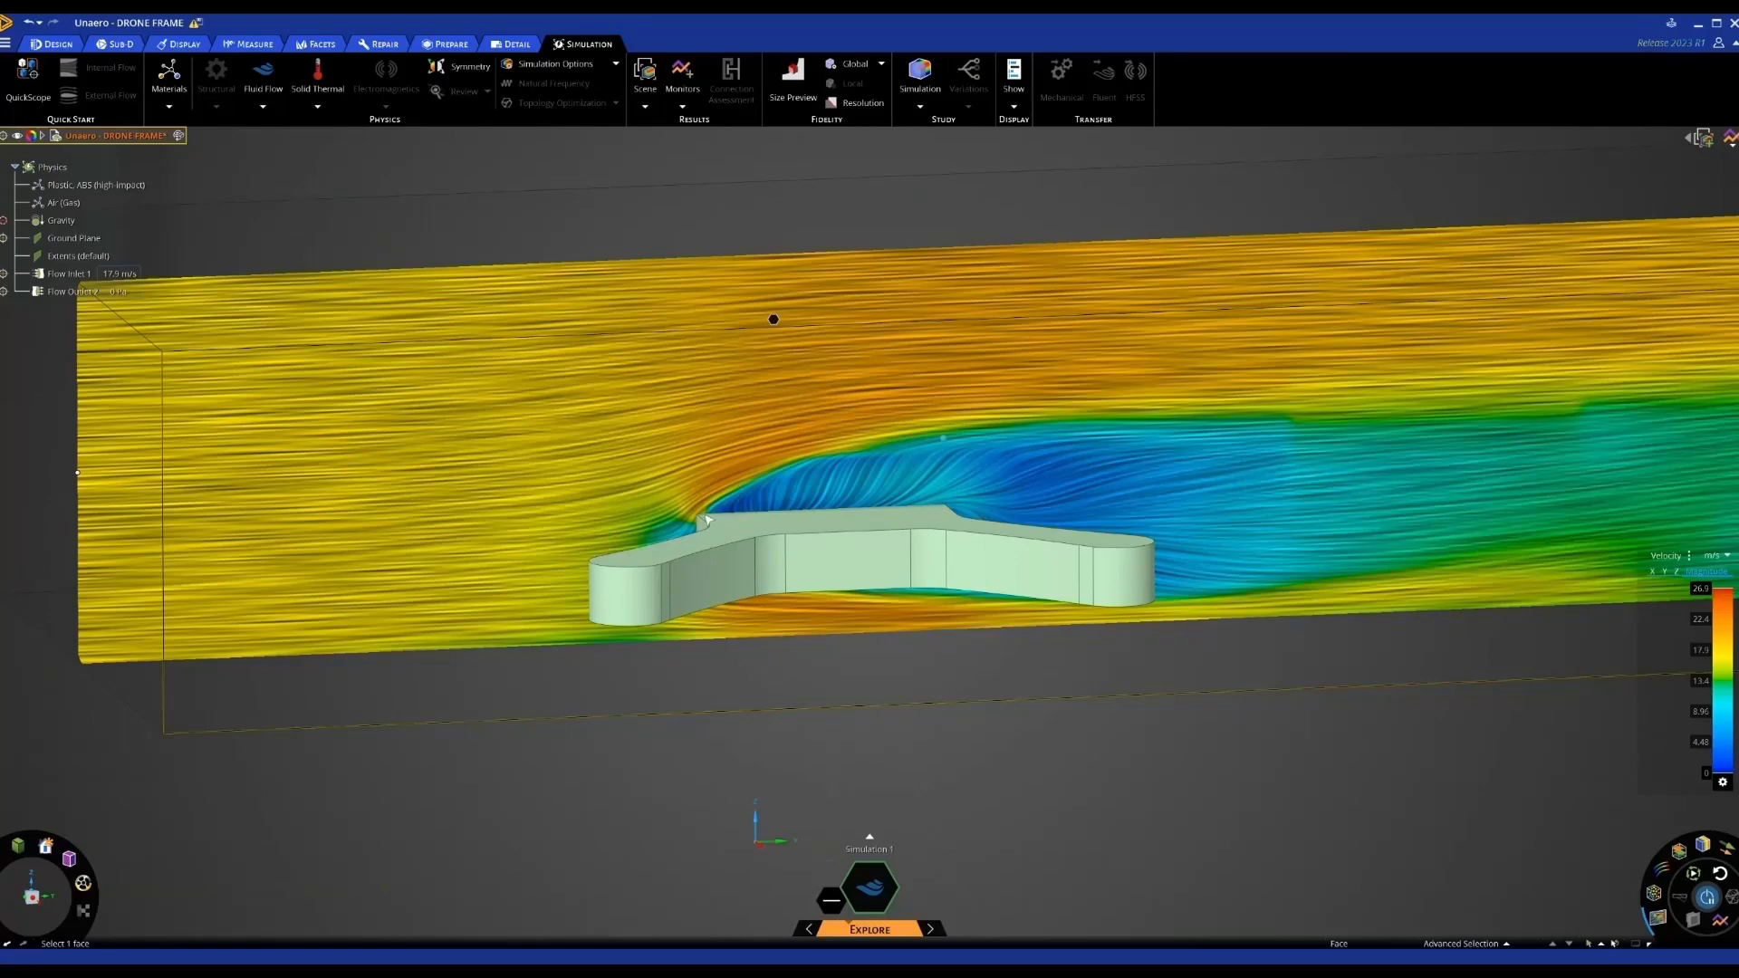
pyautogui.moveTo(838, 484); pyautogui.dragTo(1152, 426, button='middle')
pyautogui.scroll(3, 1184, 447)
pyautogui.scroll(-4, 1304, 458)
pyautogui.scroll(-3, 1193, 455)
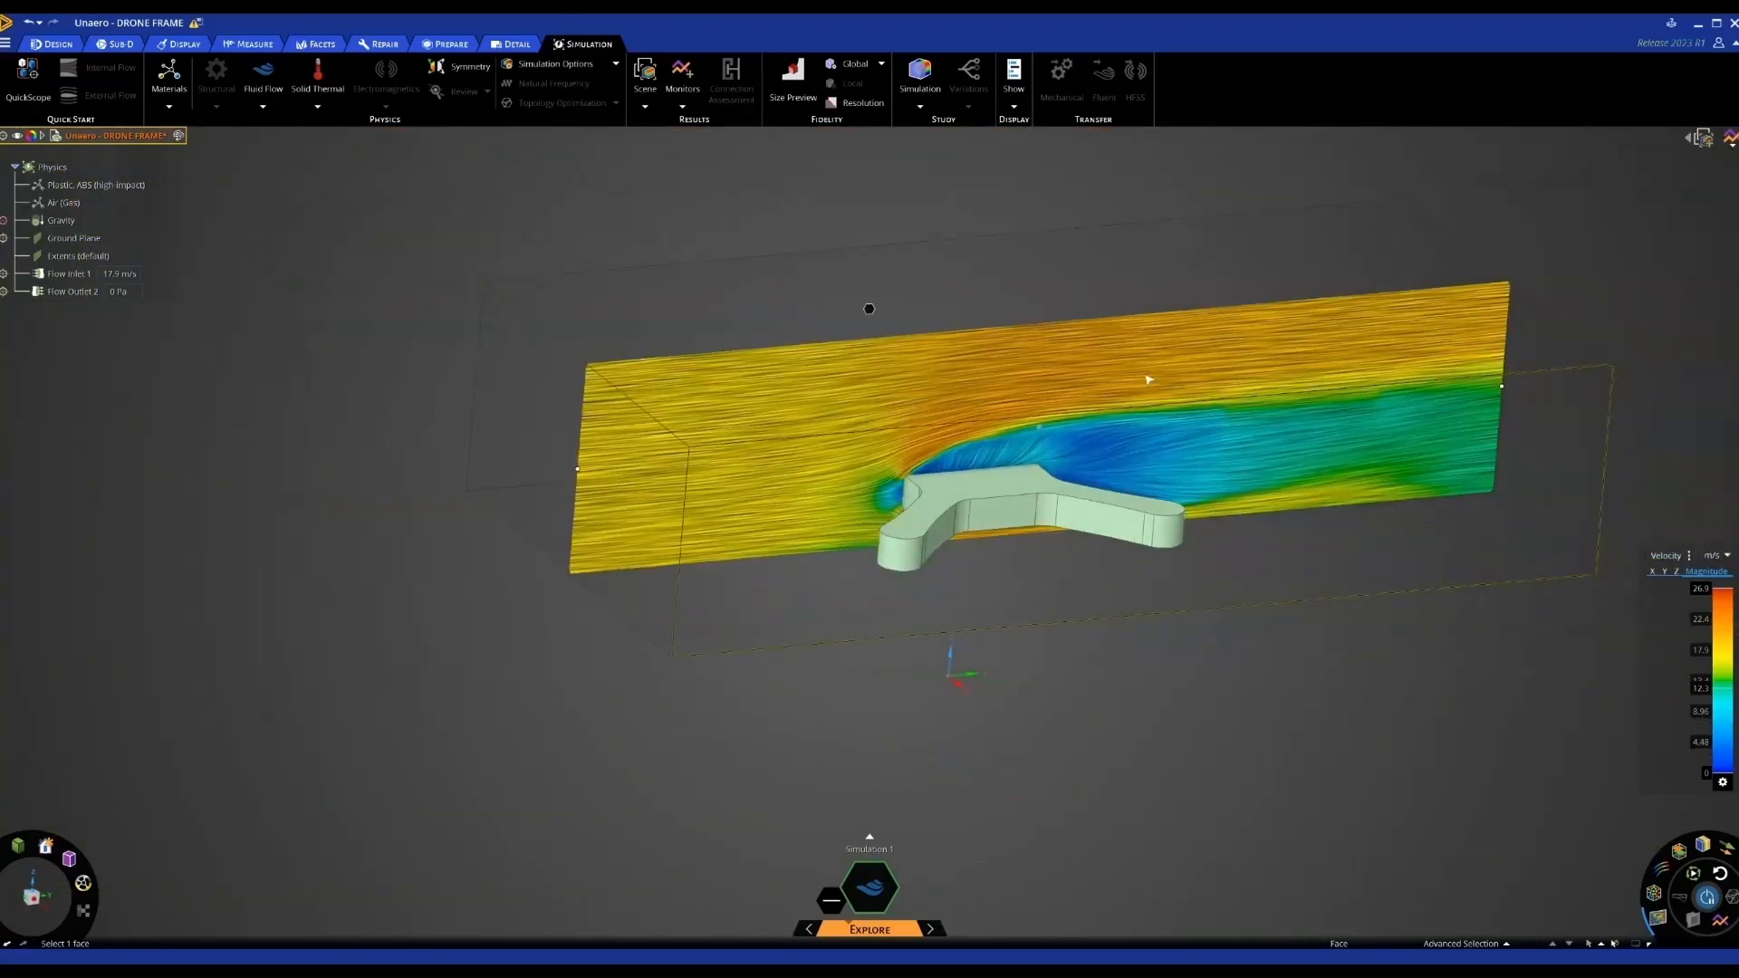
pyautogui.moveTo(1036, 427)
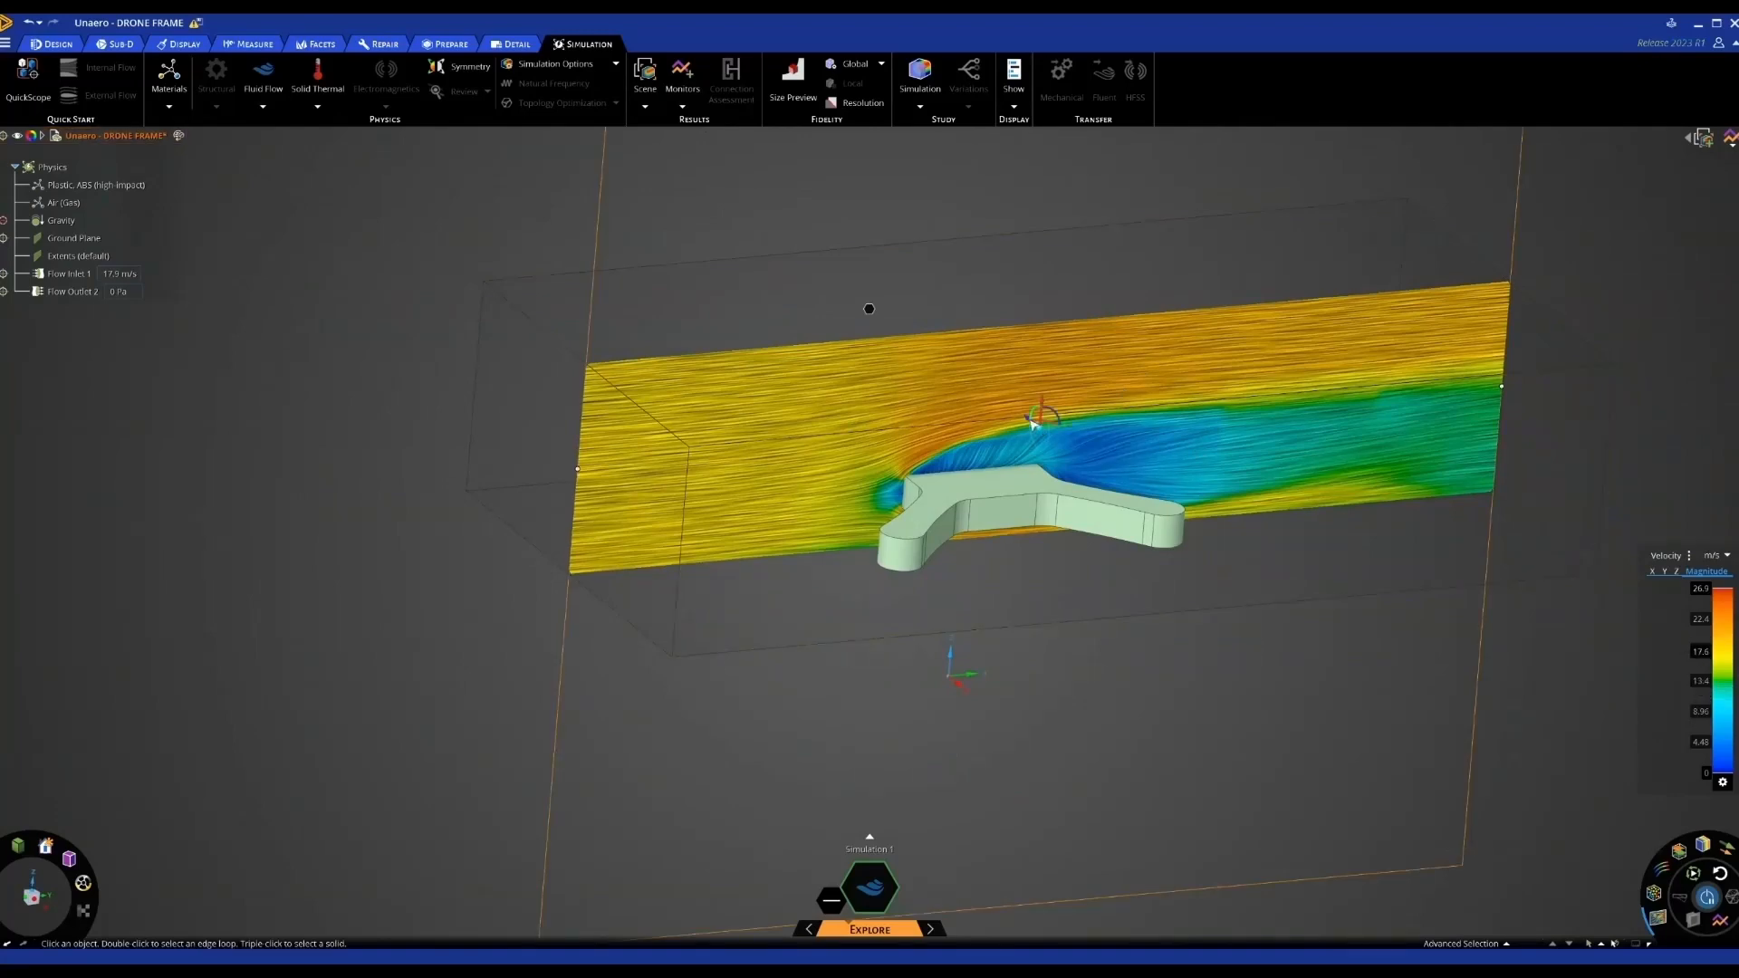
pyautogui.moveTo(1036, 425)
pyautogui.mouseDown()
pyautogui.moveTo(1078, 464)
pyautogui.moveTo(974, 345)
pyautogui.moveTo(1016, 426)
pyautogui.mouseUp()
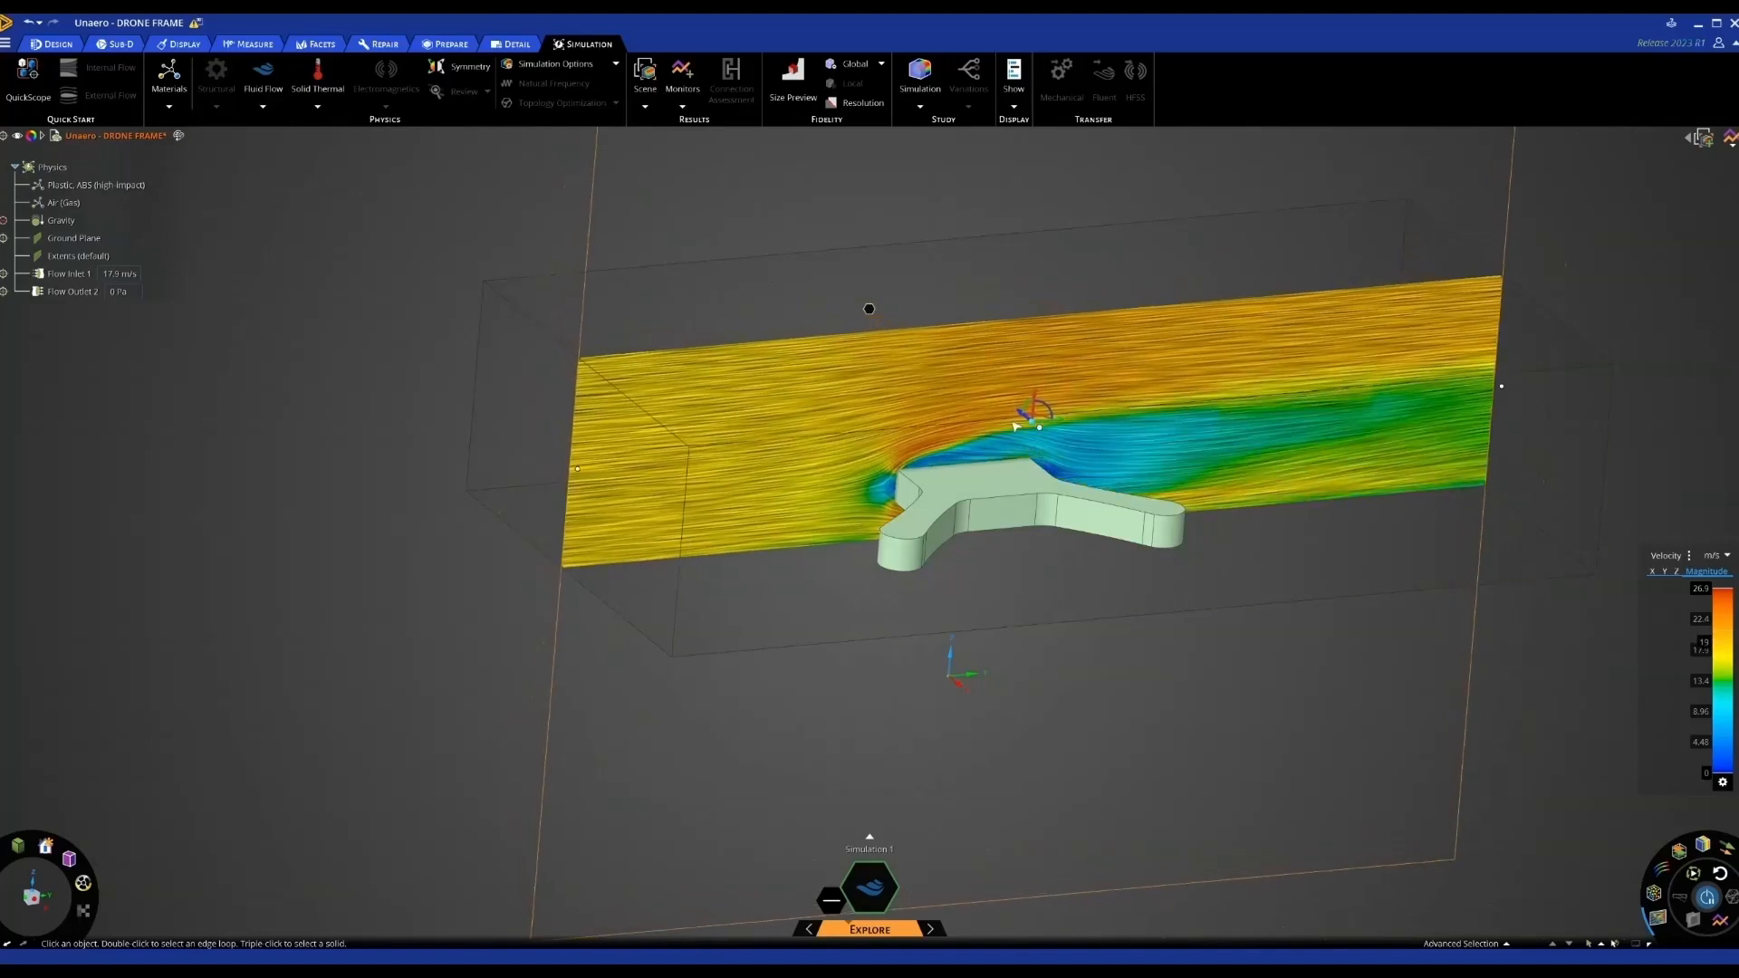
pyautogui.scroll(-2, 1163, 630)
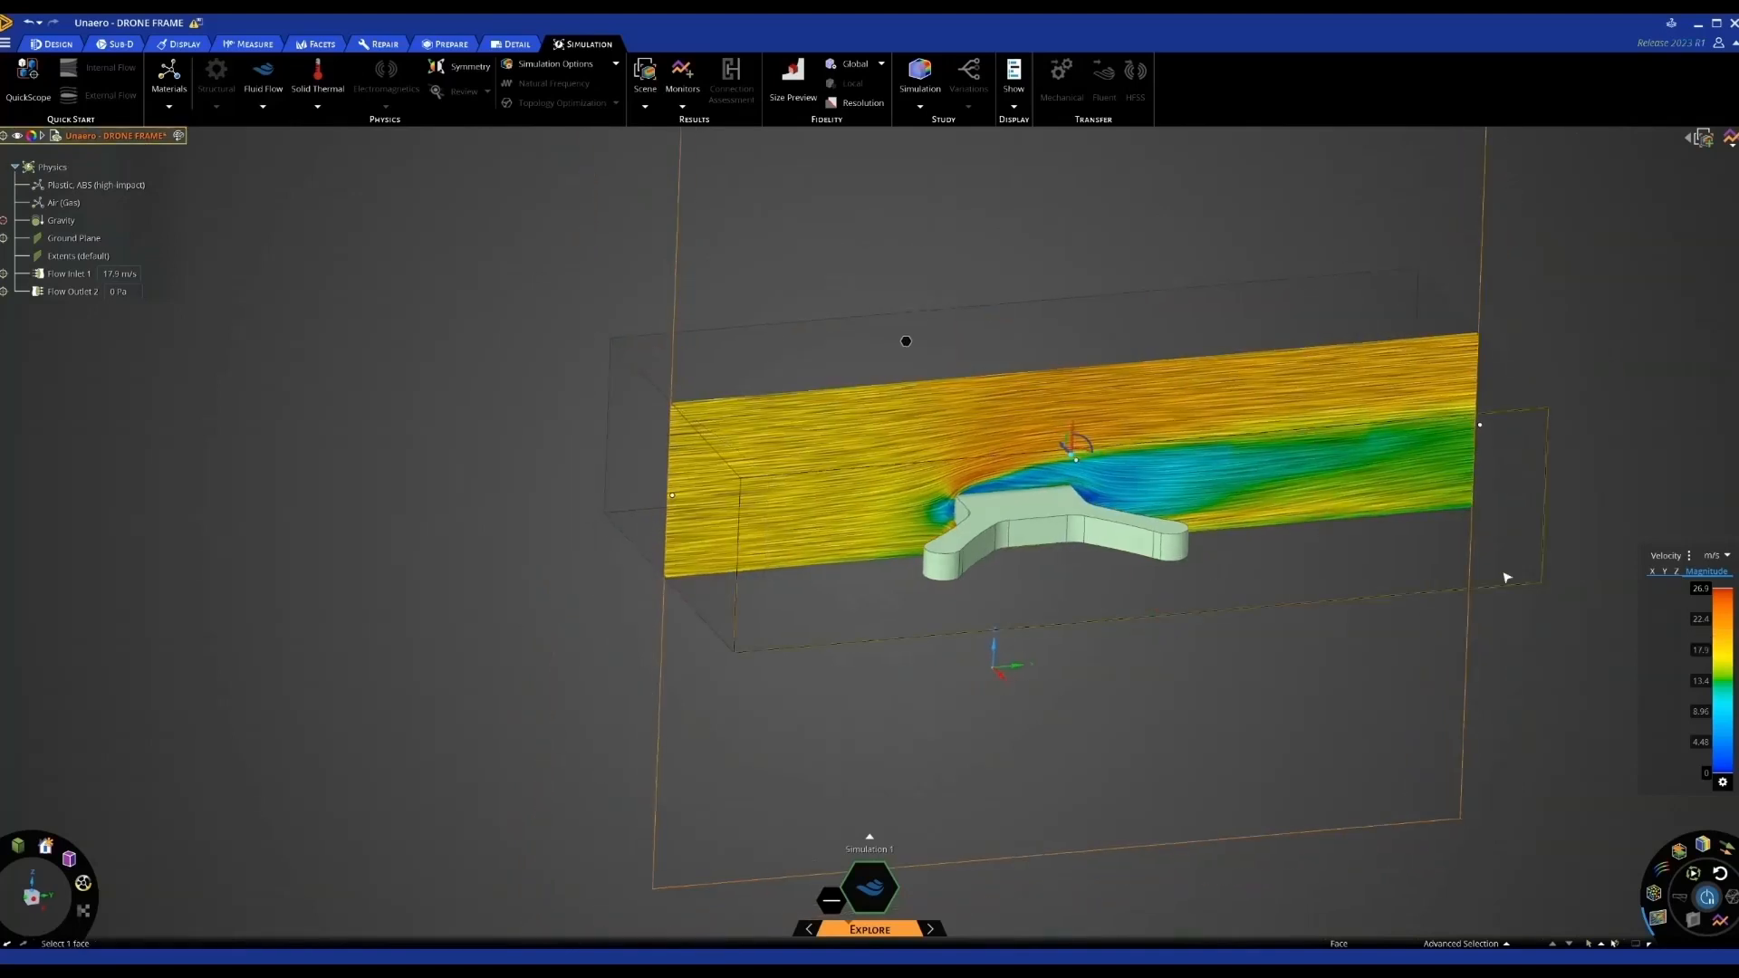
pyautogui.click(1677, 556)
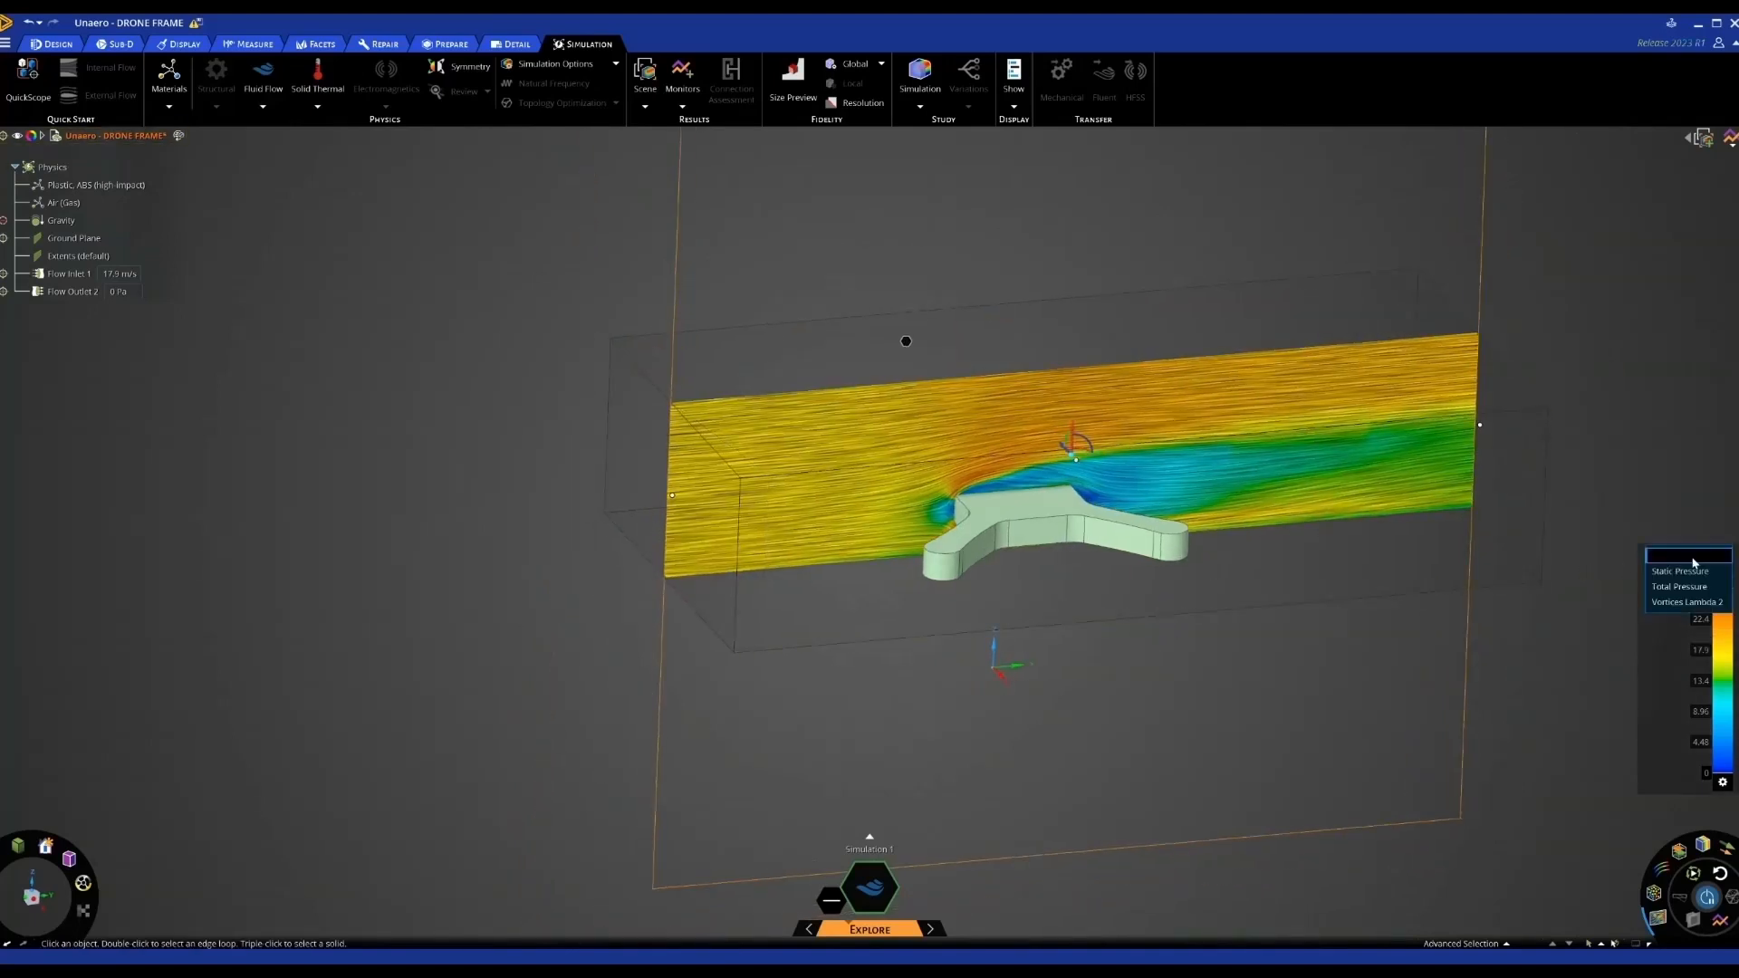
# Colour the section plane by Total Pressure, then by Static Pressure
pyautogui.click(1682, 588)
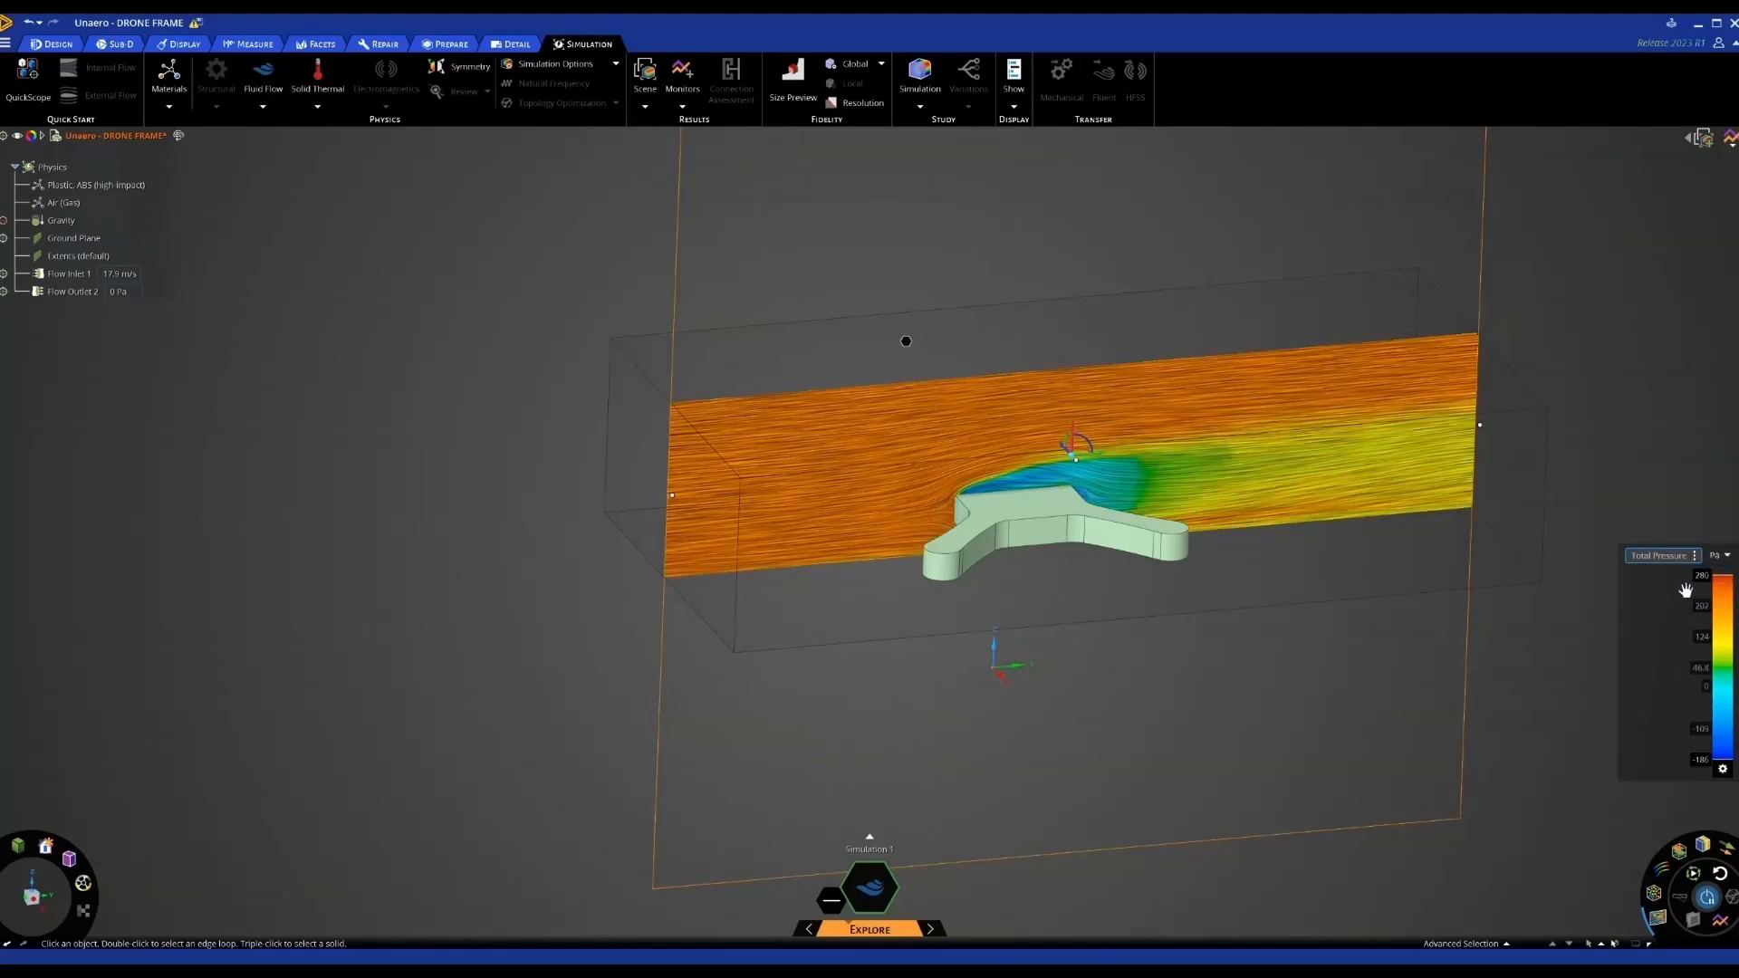
pyautogui.click(1665, 555)
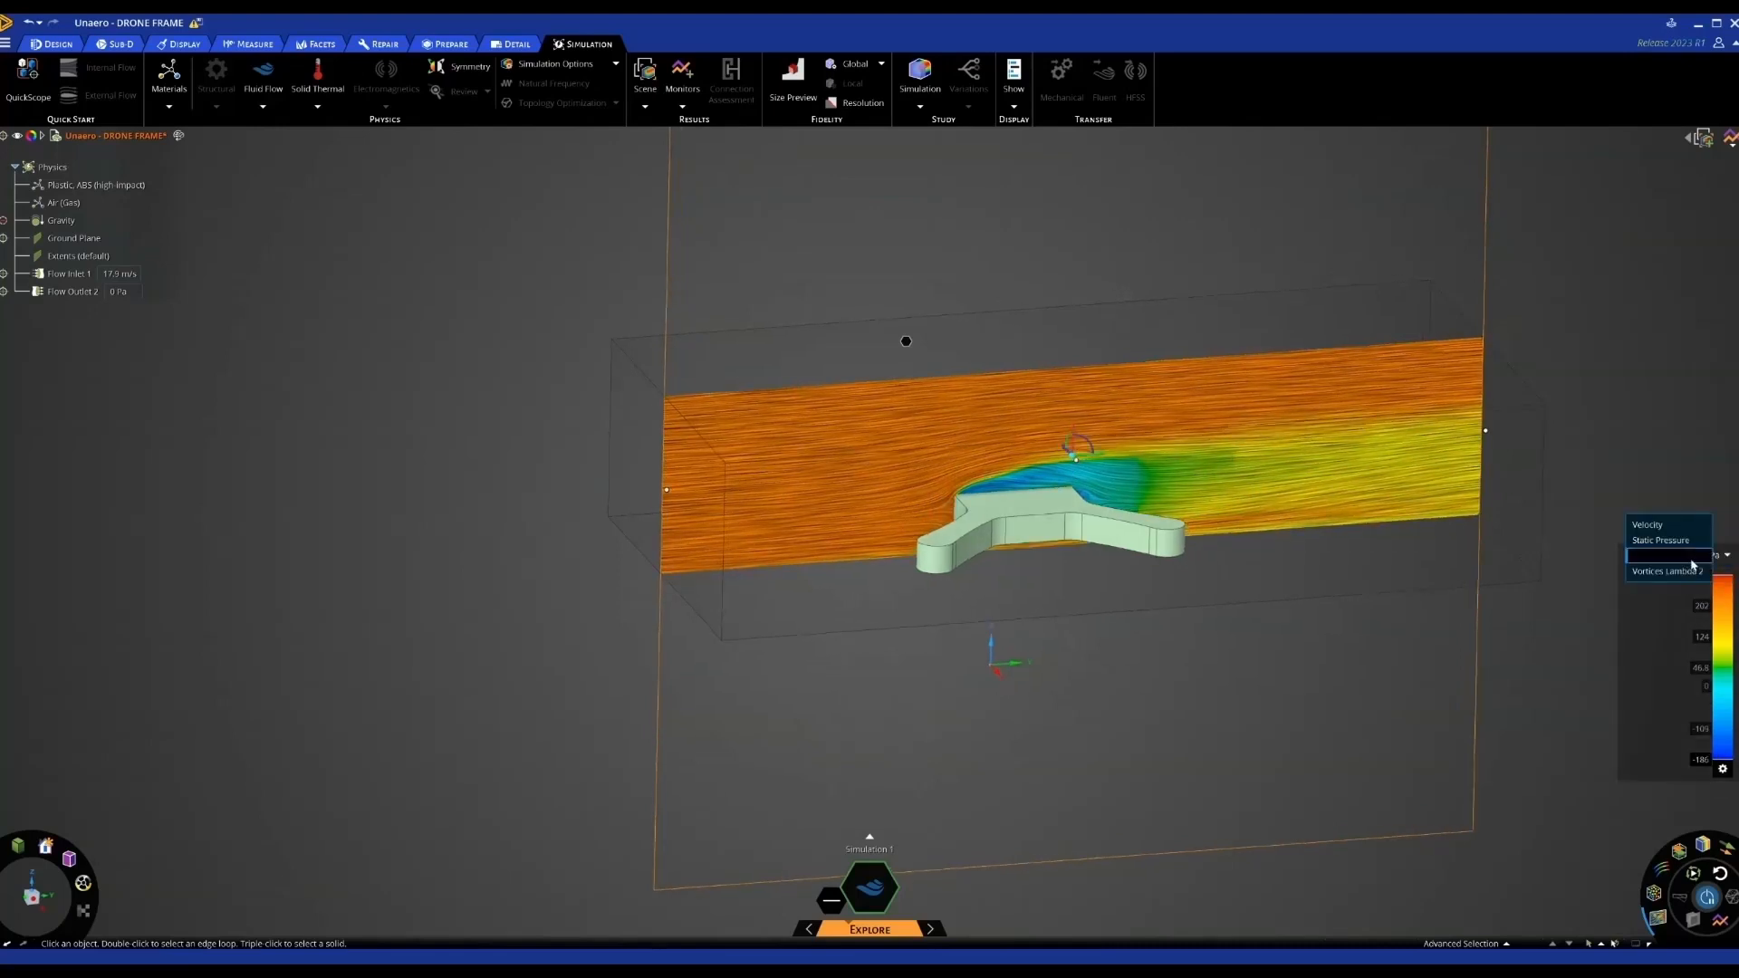
pyautogui.click(1670, 546)
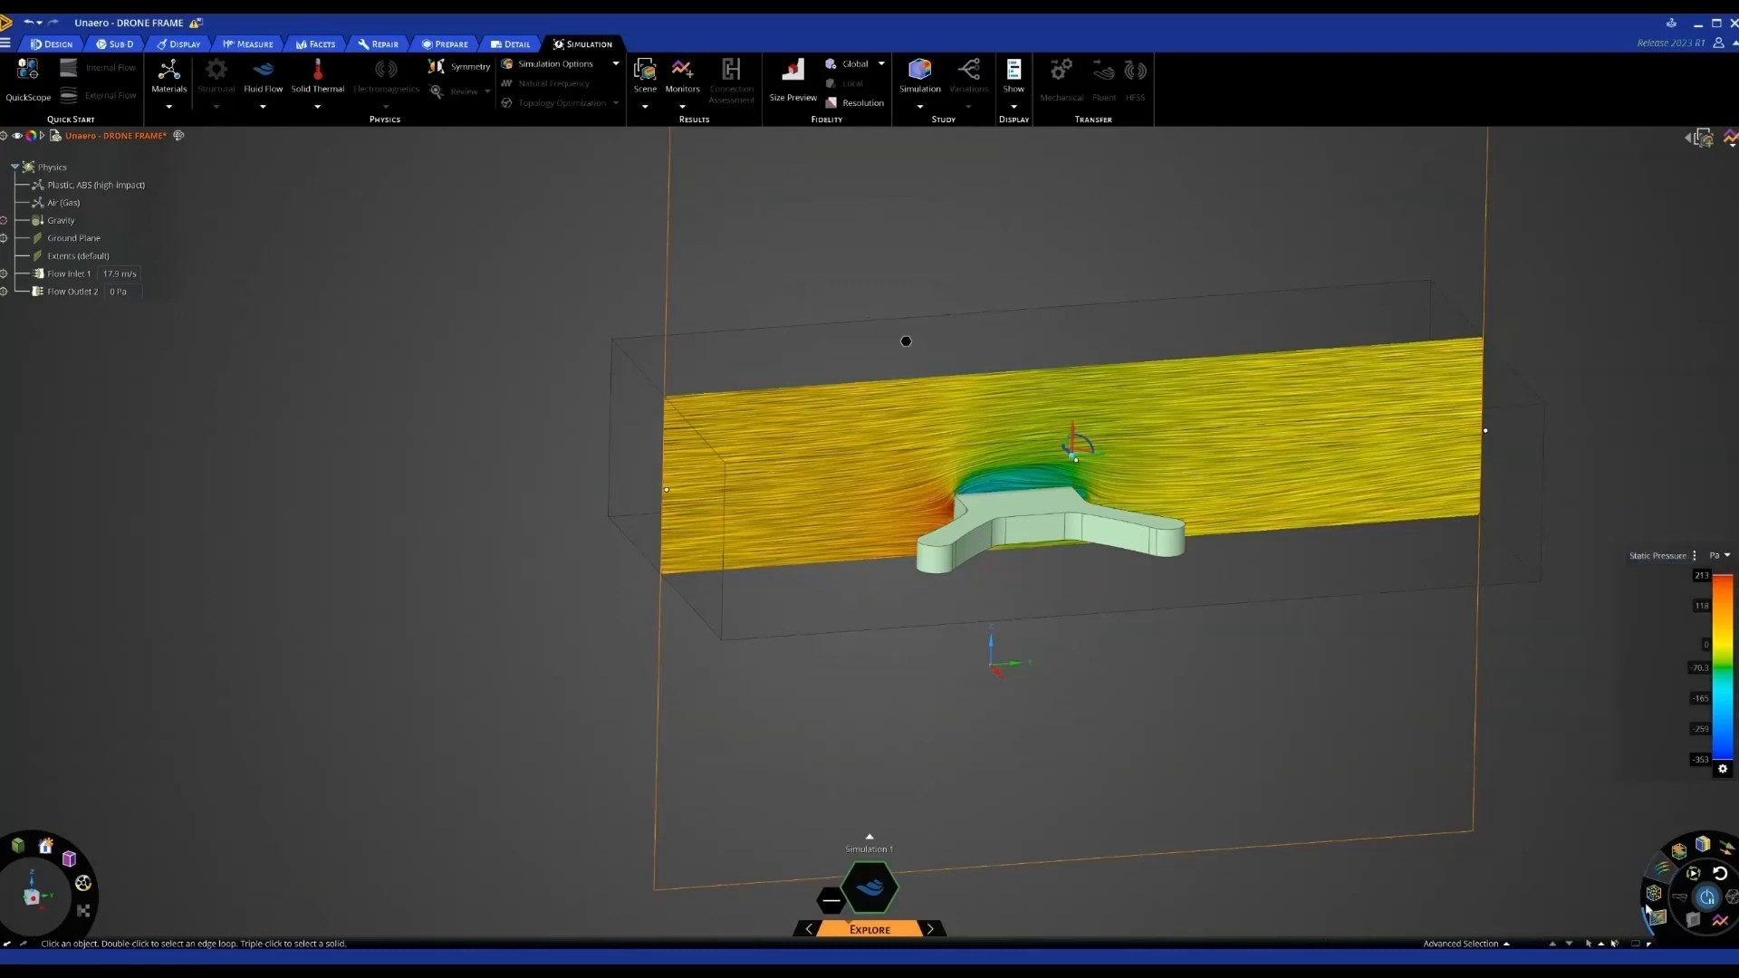
# Show a Total Pressure iso-surface around the drone, inspect it, then return to Model
pyautogui.click(1679, 853)
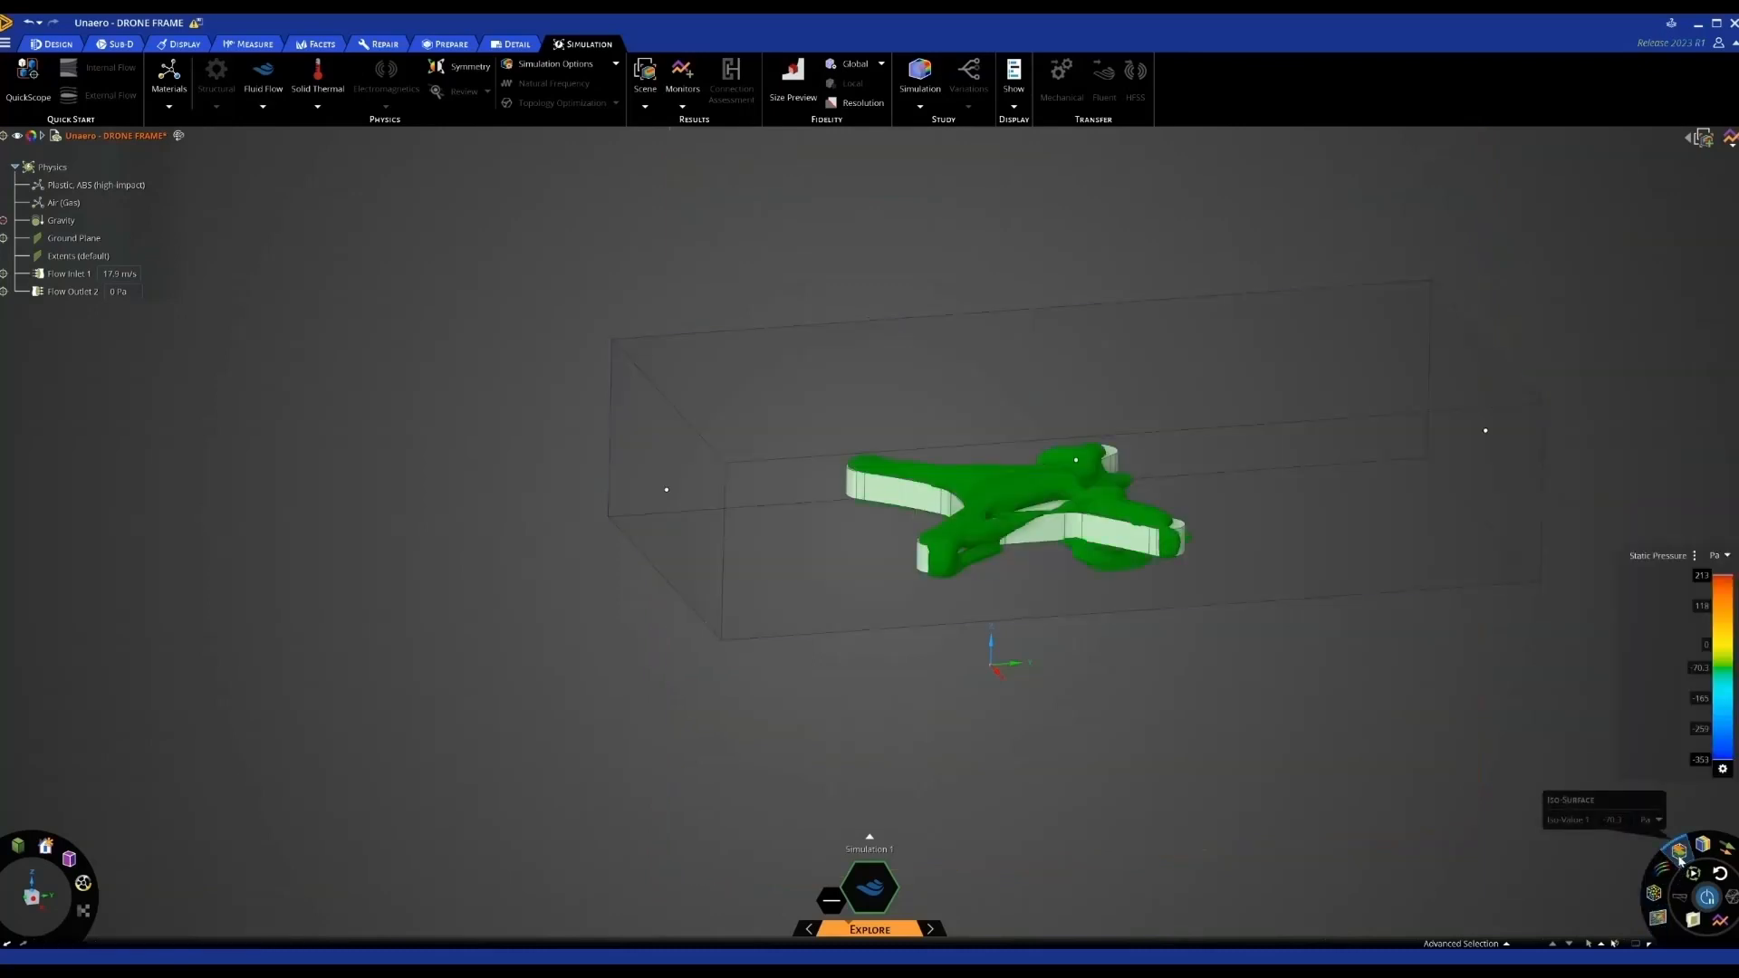
pyautogui.moveTo(1633, 794); pyautogui.dragTo(1510, 770, button='middle')
pyautogui.click(1694, 560)
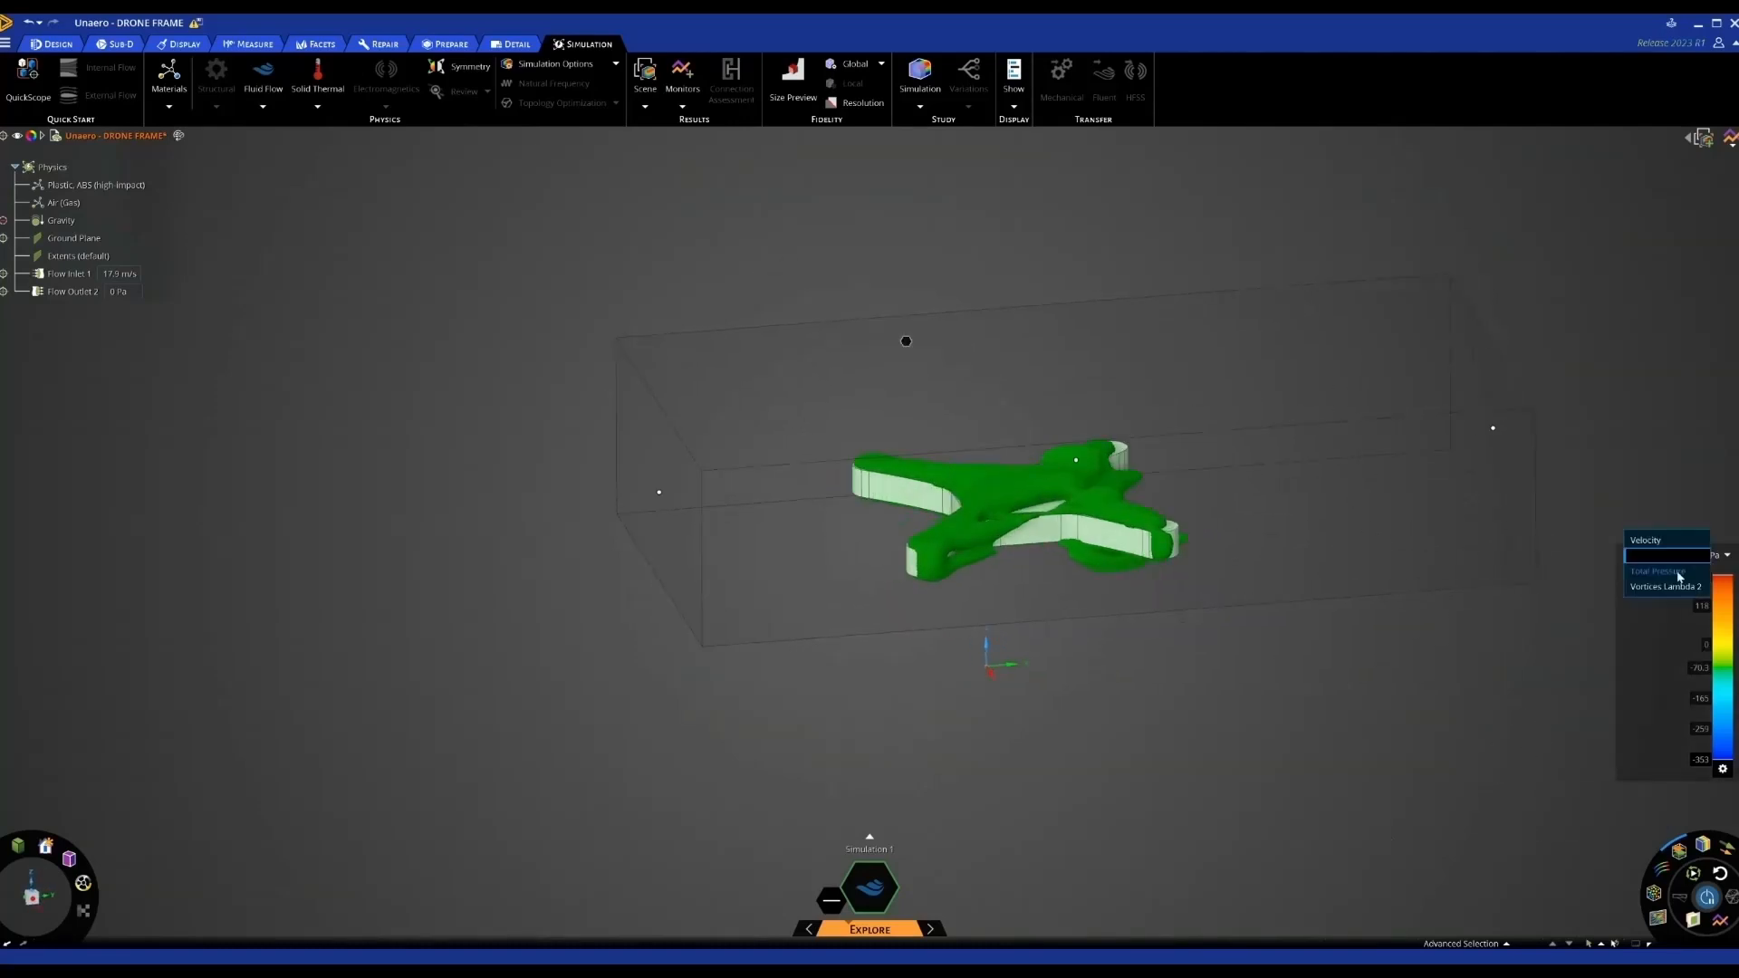
pyautogui.click(1662, 570)
pyautogui.moveTo(1461, 754)
pyautogui.mouseDown(button='middle')
pyautogui.moveTo(1502, 726)
pyautogui.moveTo(1469, 748)
pyautogui.mouseUp(button='middle')
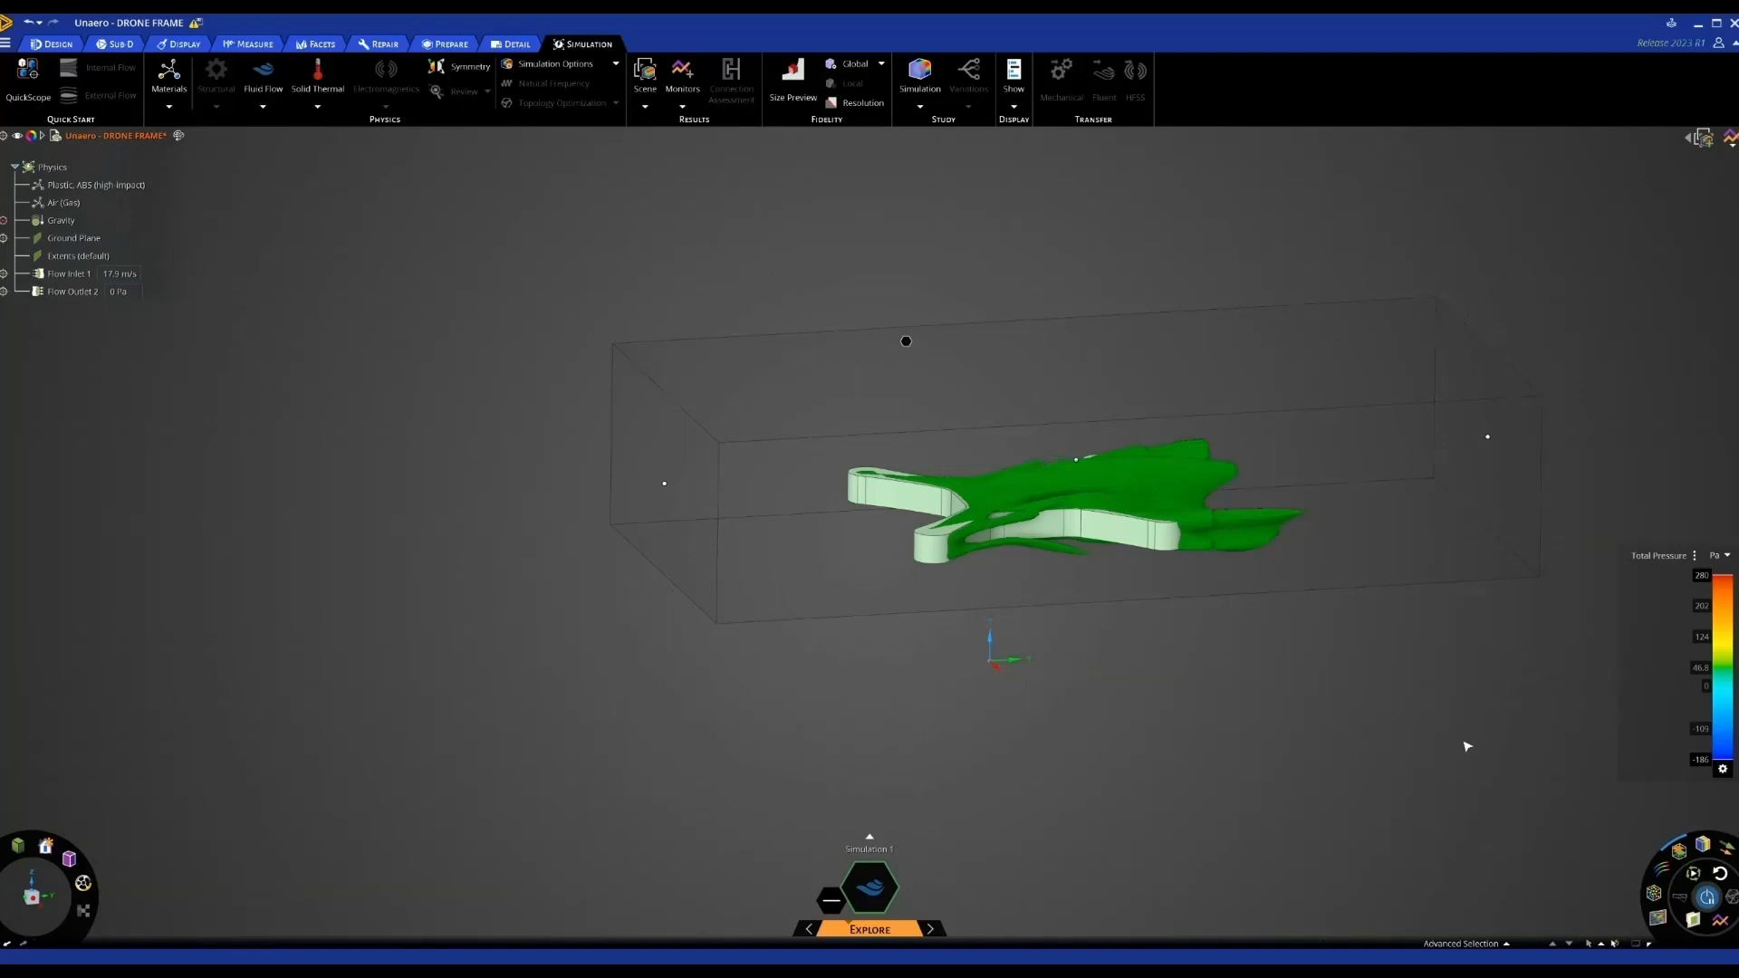
pyautogui.moveTo(1467, 746)
pyautogui.mouseDown(button='middle')
pyautogui.moveTo(1453, 766)
pyautogui.moveTo(1437, 732)
pyautogui.mouseUp(button='middle')
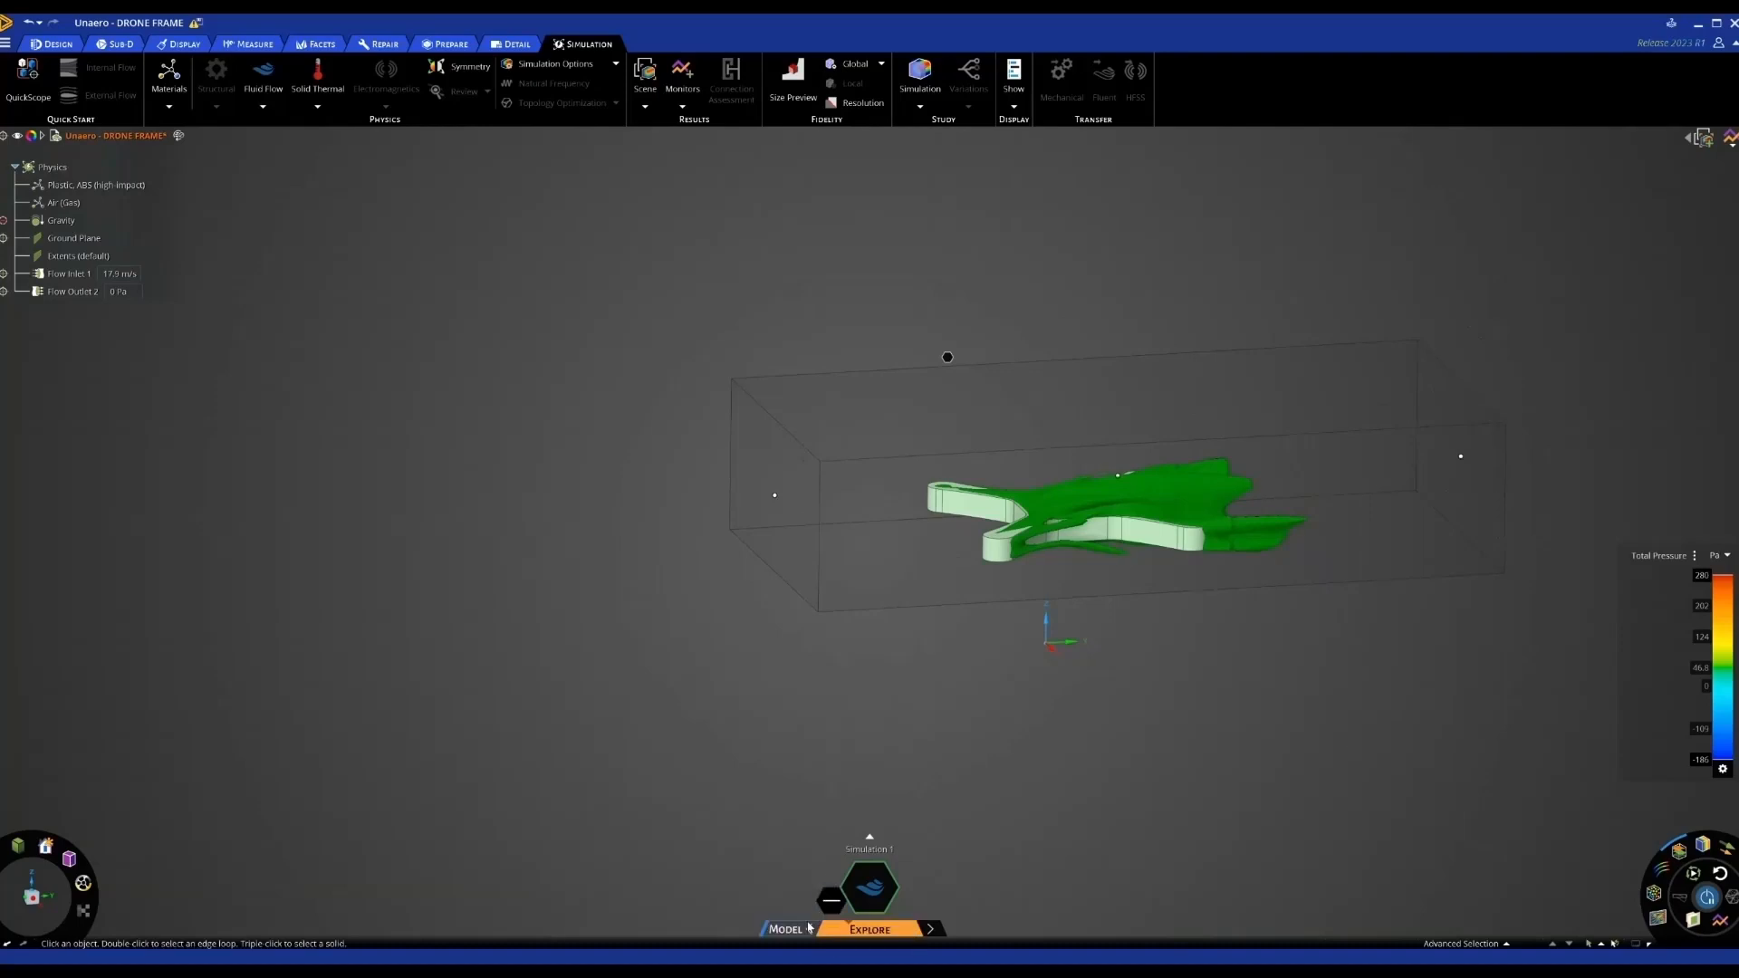
pyautogui.click(806, 929)
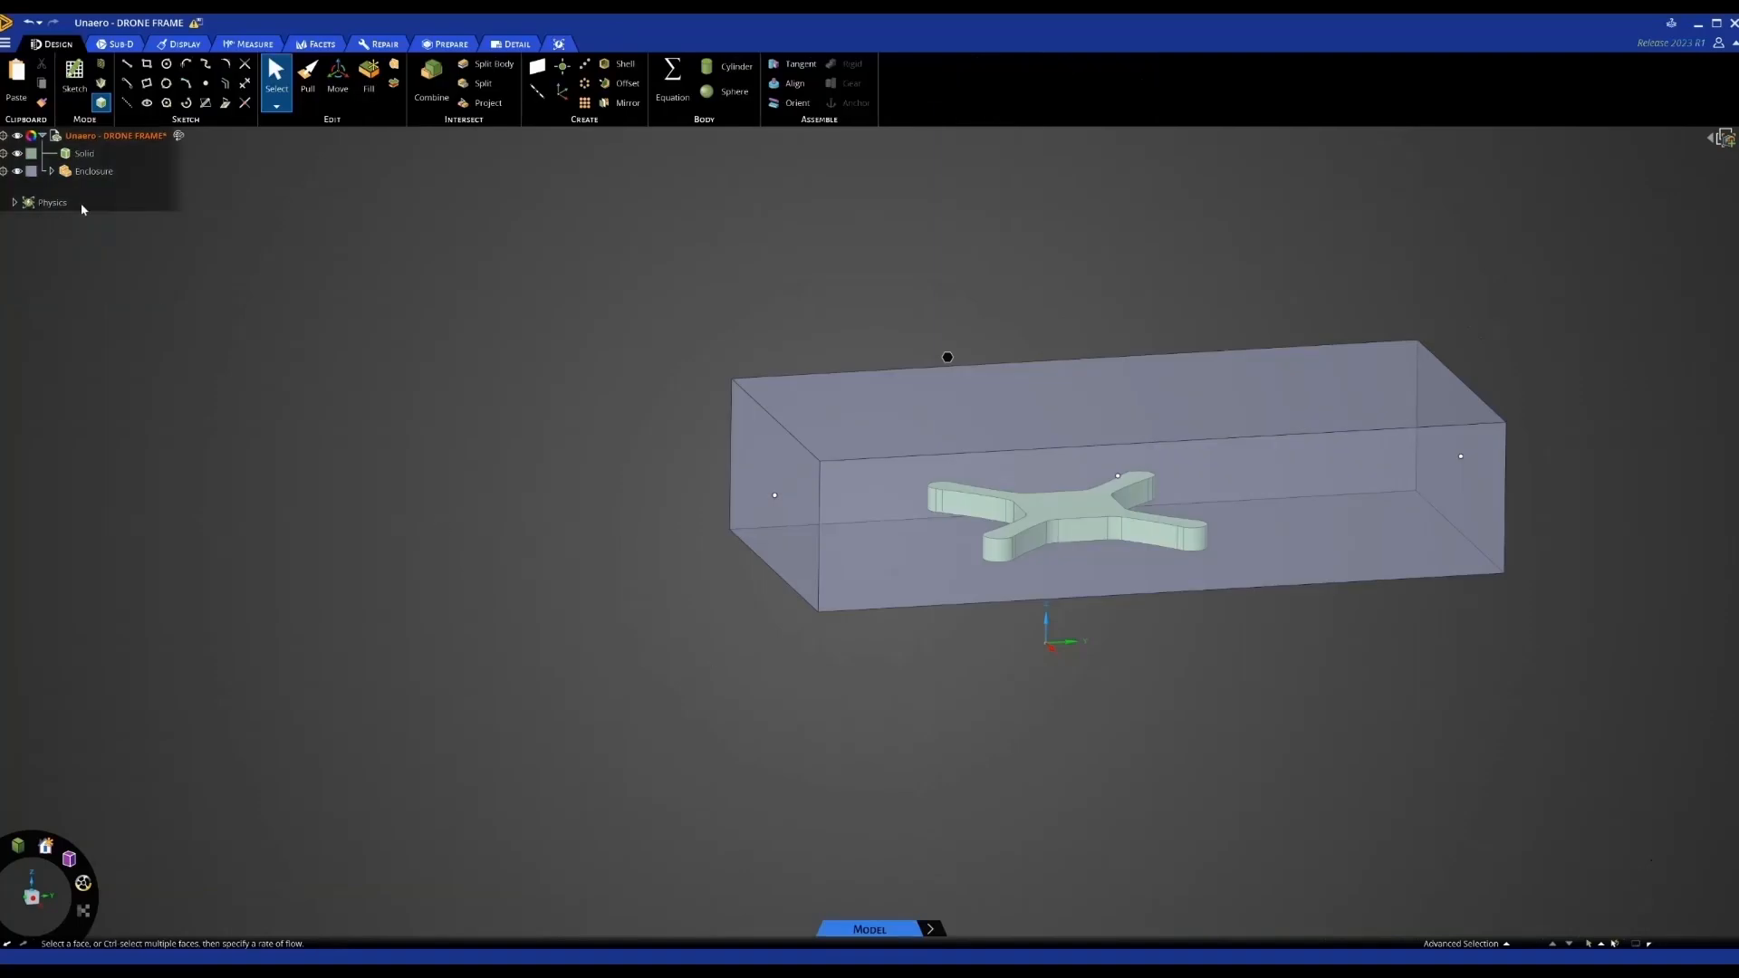
# Hide the enclosure and create a plane through a side face of the frame's arm
pyautogui.click(18, 171)
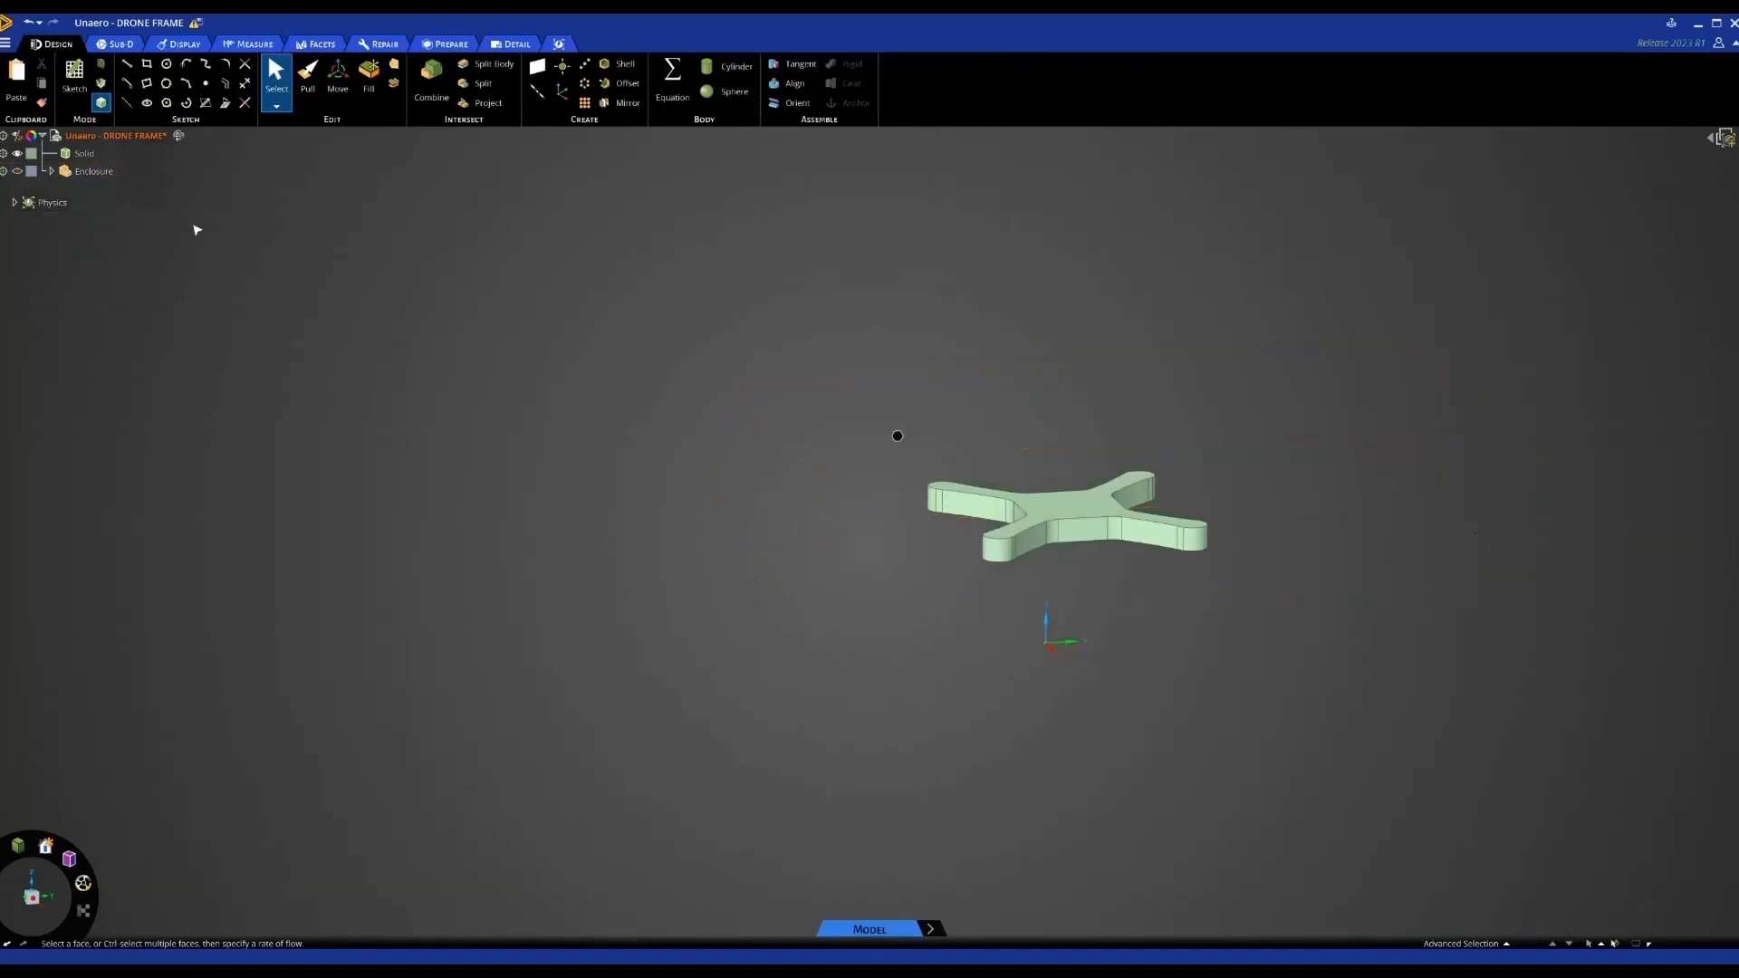
pyautogui.moveTo(301, 380); pyautogui.dragTo(485, 390, button='middle')
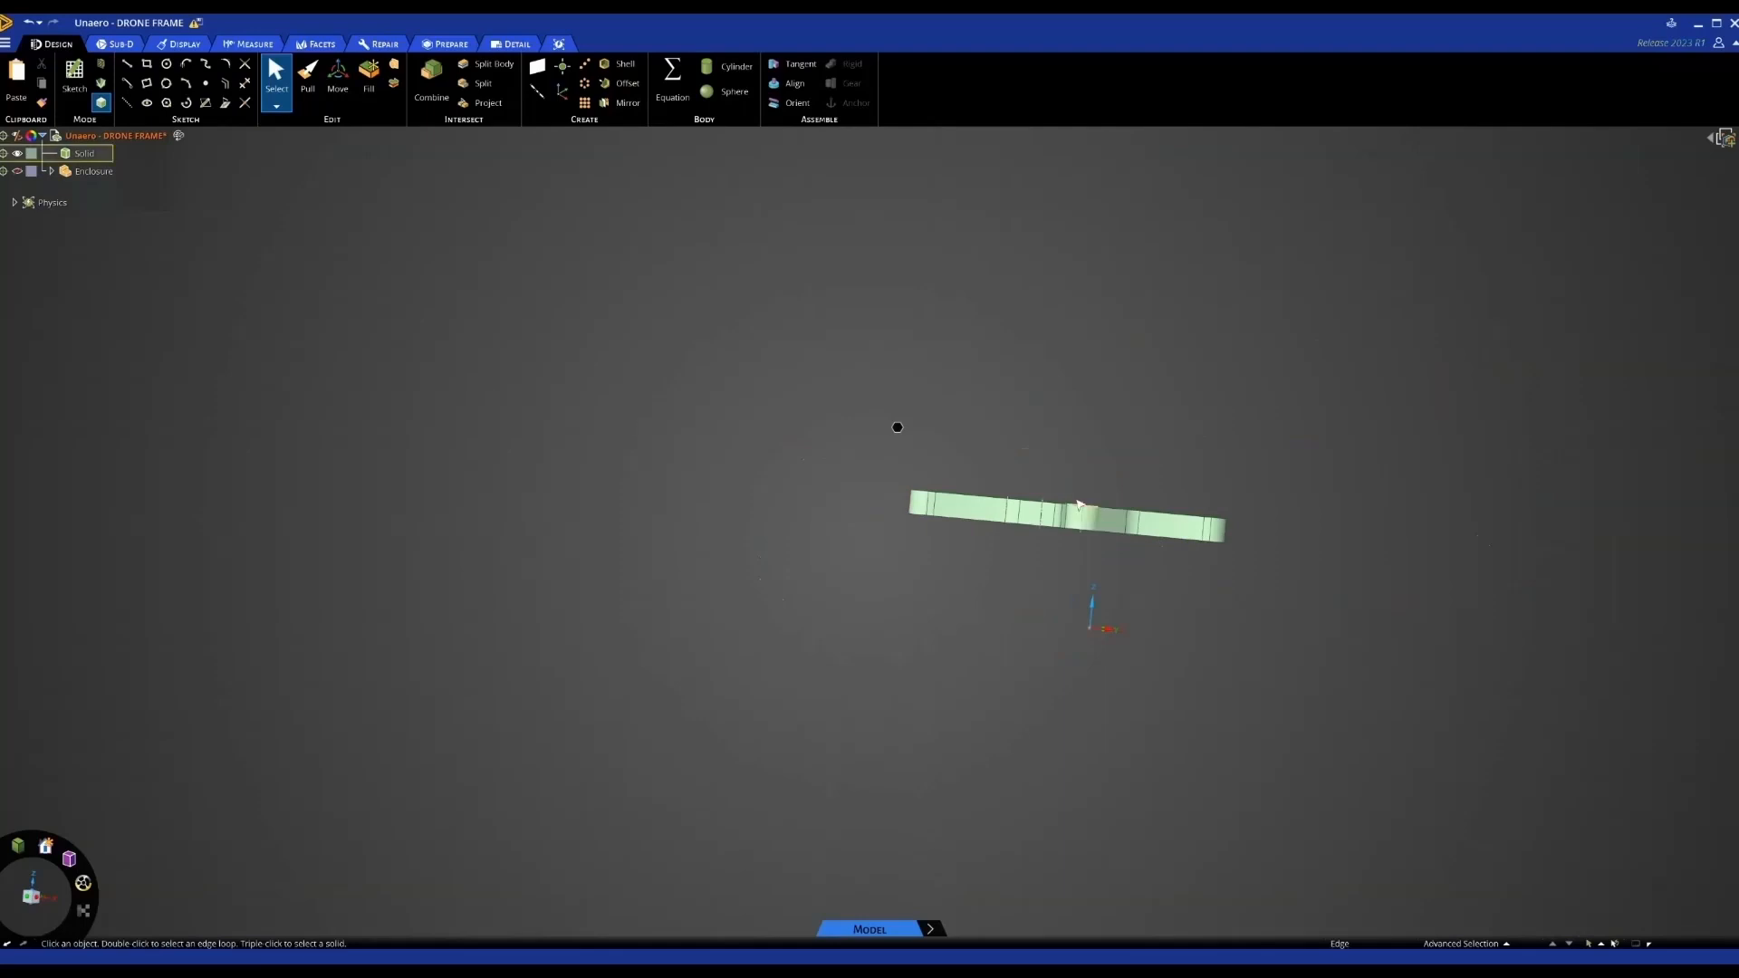
pyautogui.moveTo(1086, 473); pyautogui.dragTo(1049, 483, button='middle')
pyautogui.scroll(3, 1079, 527)
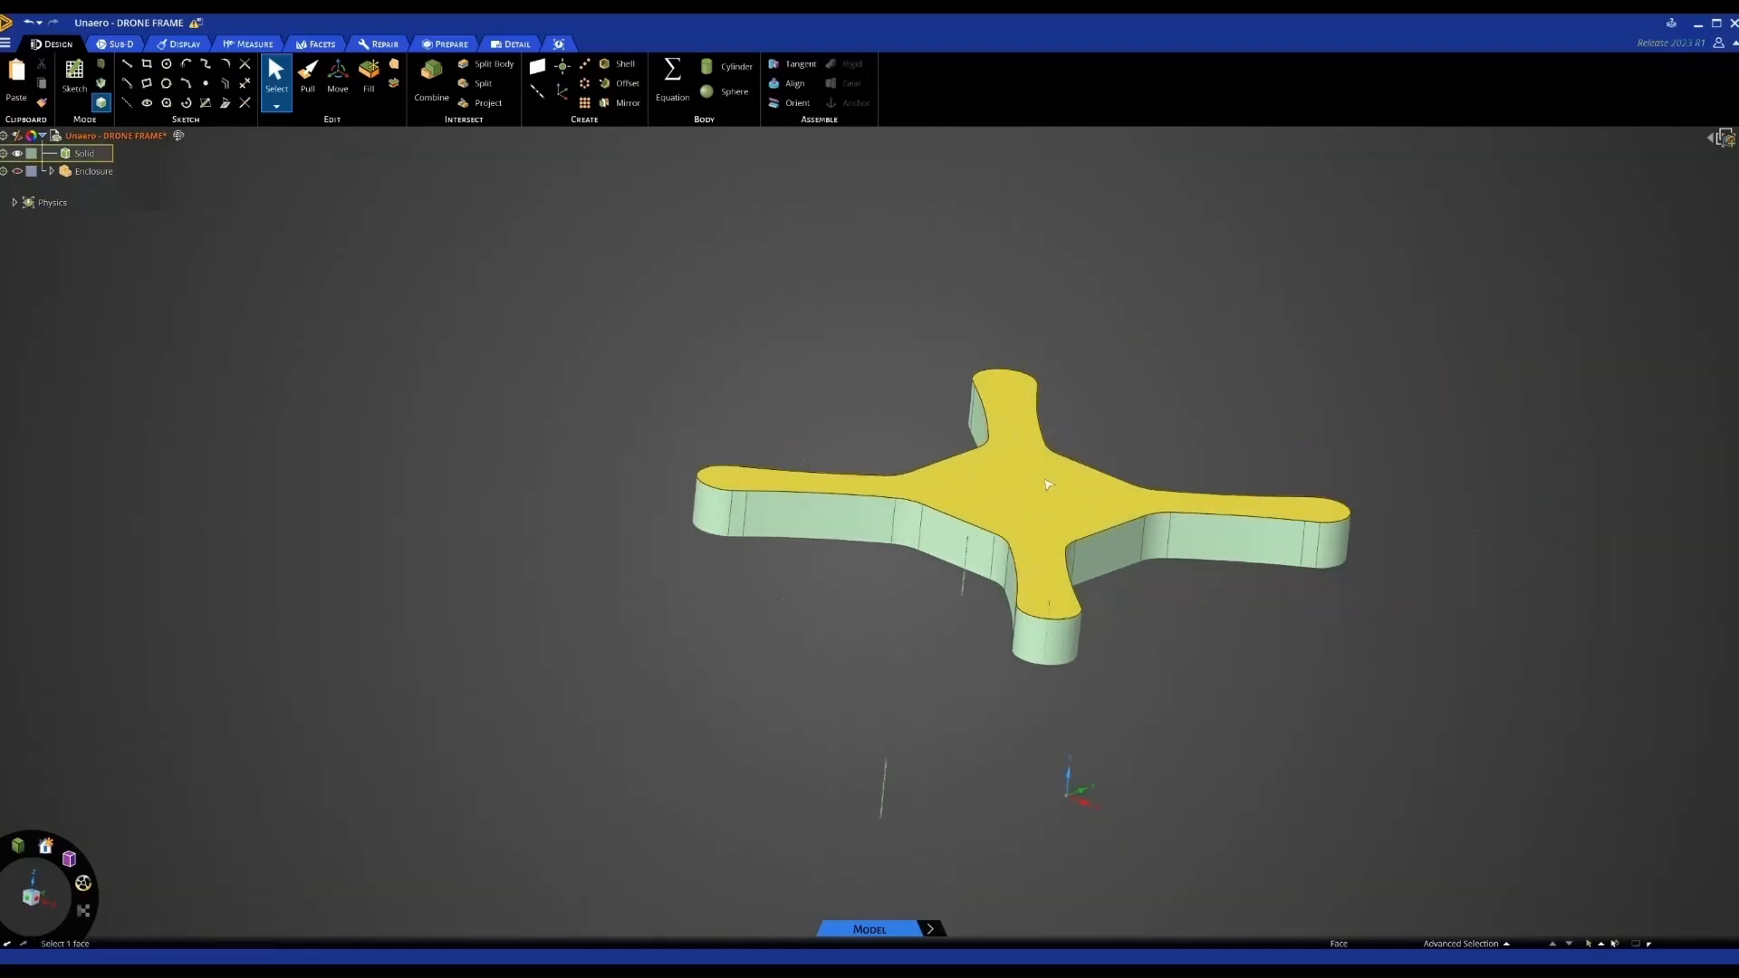
pyautogui.click(964, 541)
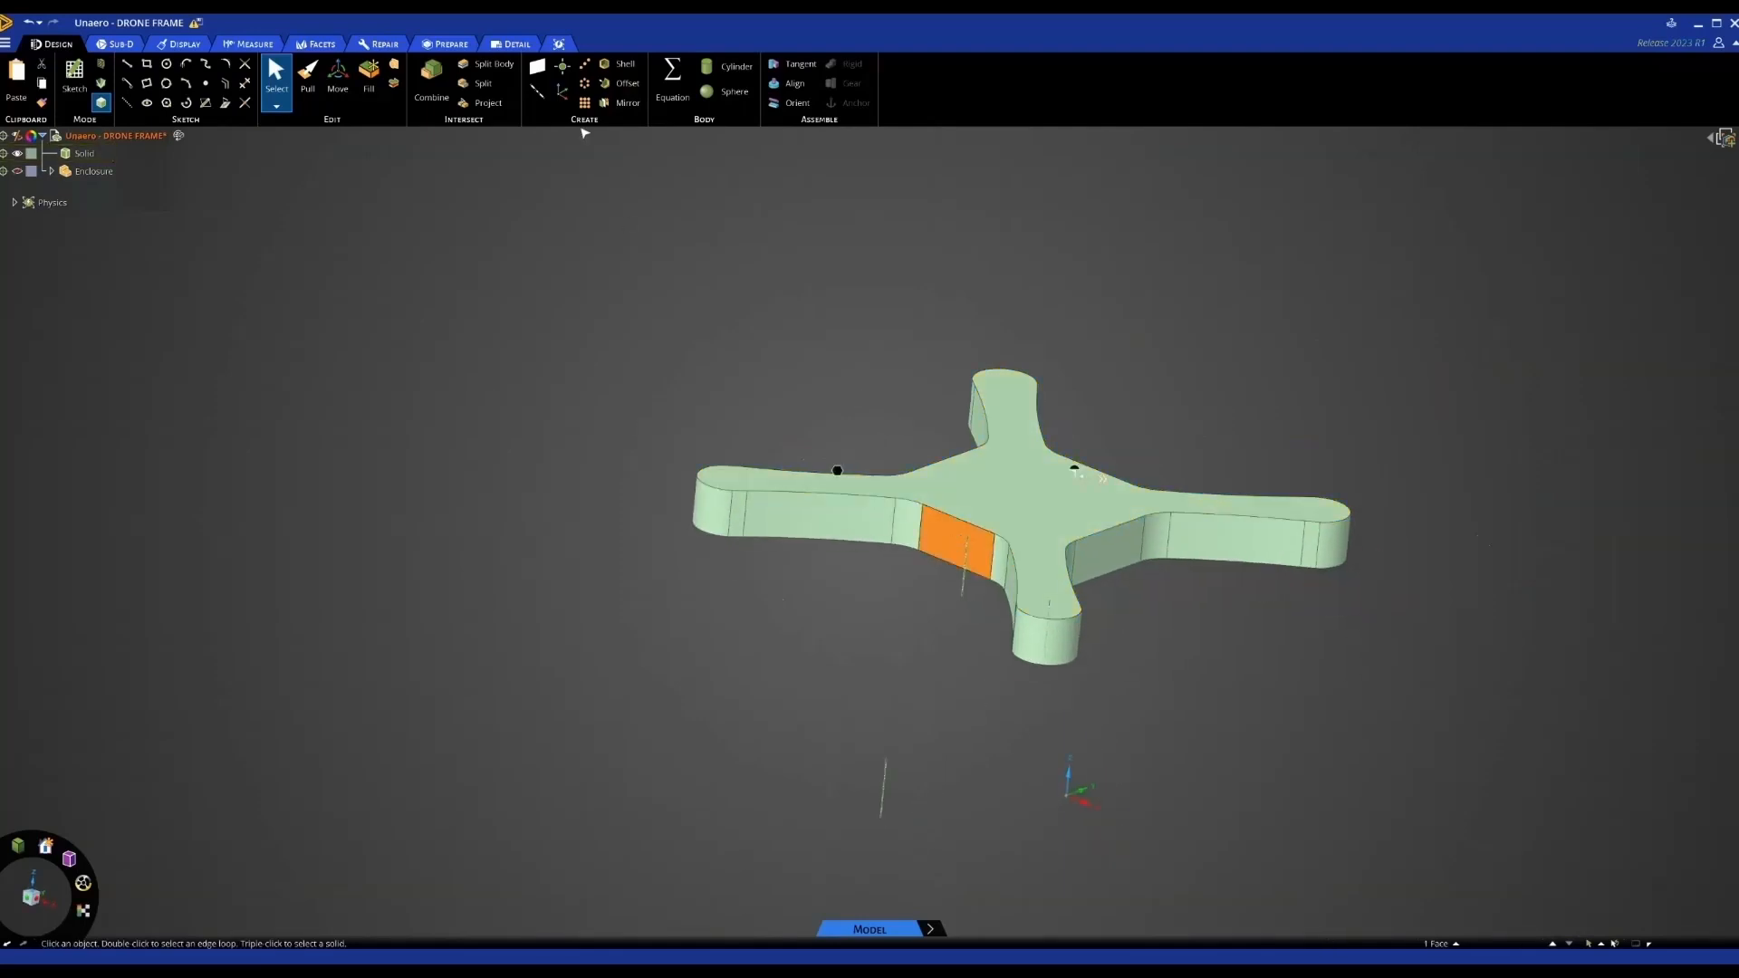
pyautogui.click(537, 67)
# Create a mid-plane between two opposite side faces of the frame
pyautogui.moveTo(714, 280); pyautogui.dragTo(722, 330, button='middle')
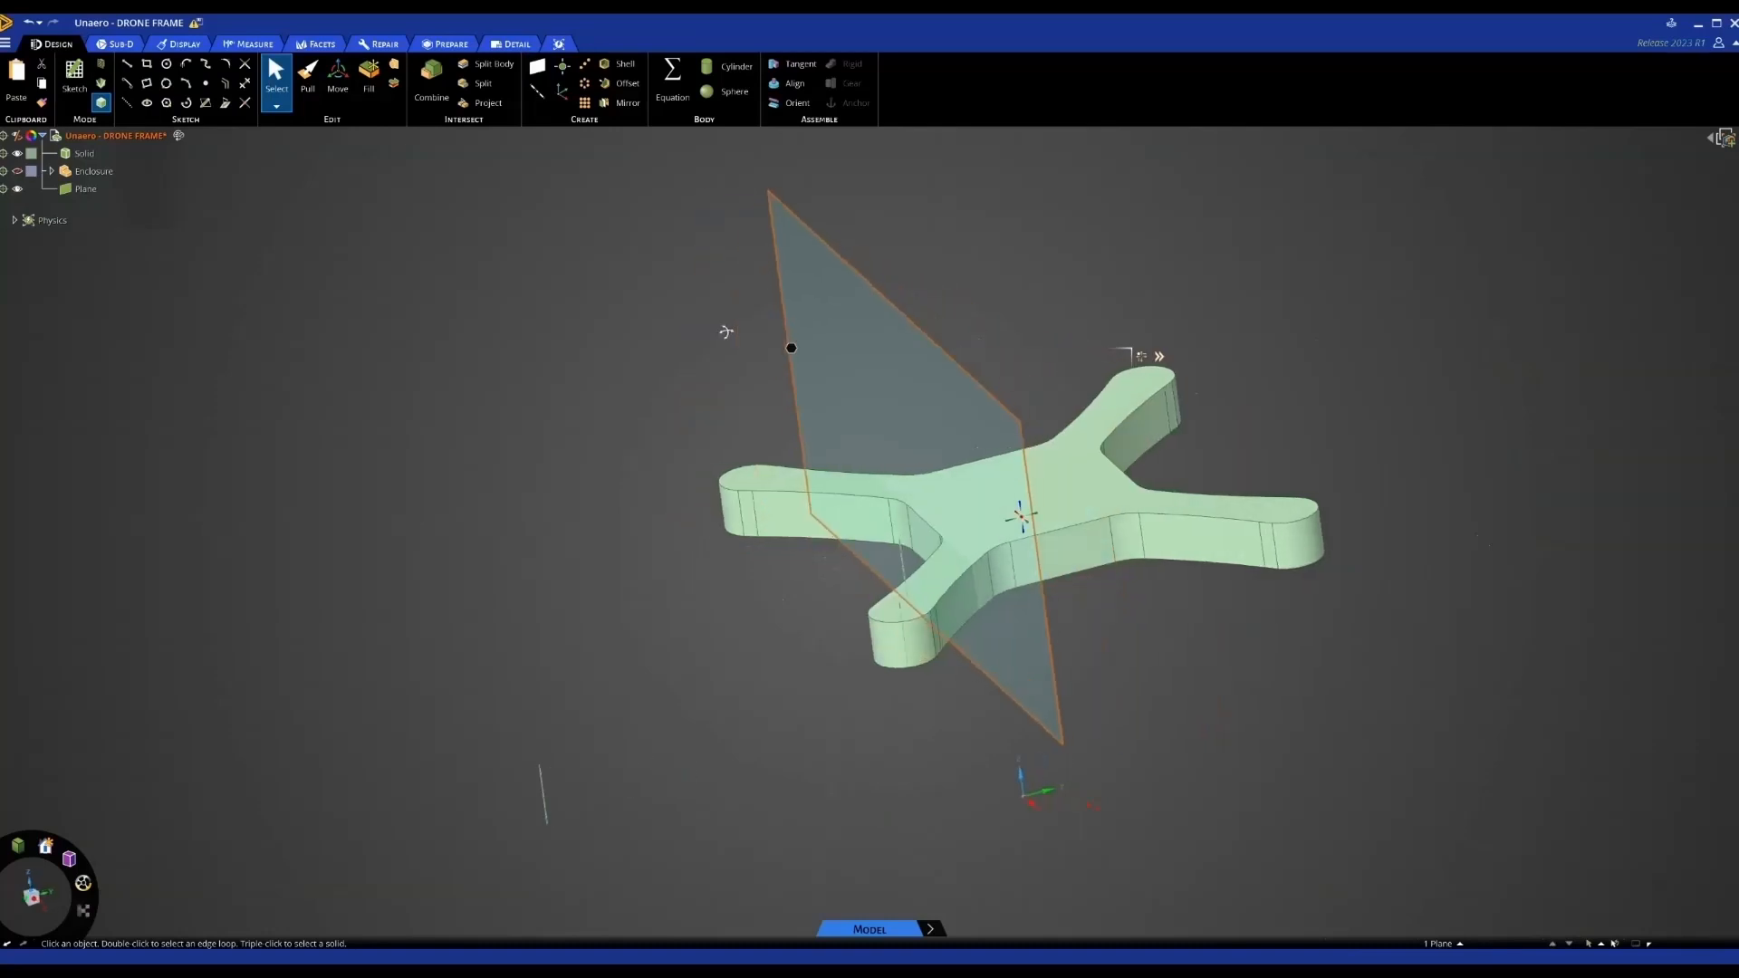
pyautogui.press('m')
pyautogui.moveTo(900, 480)
pyautogui.mouseDown(button='middle')
pyautogui.moveTo(916, 485)
pyautogui.moveTo(876, 497)
pyautogui.mouseUp(button='middle')
pyautogui.scroll(-3, 868, 512)
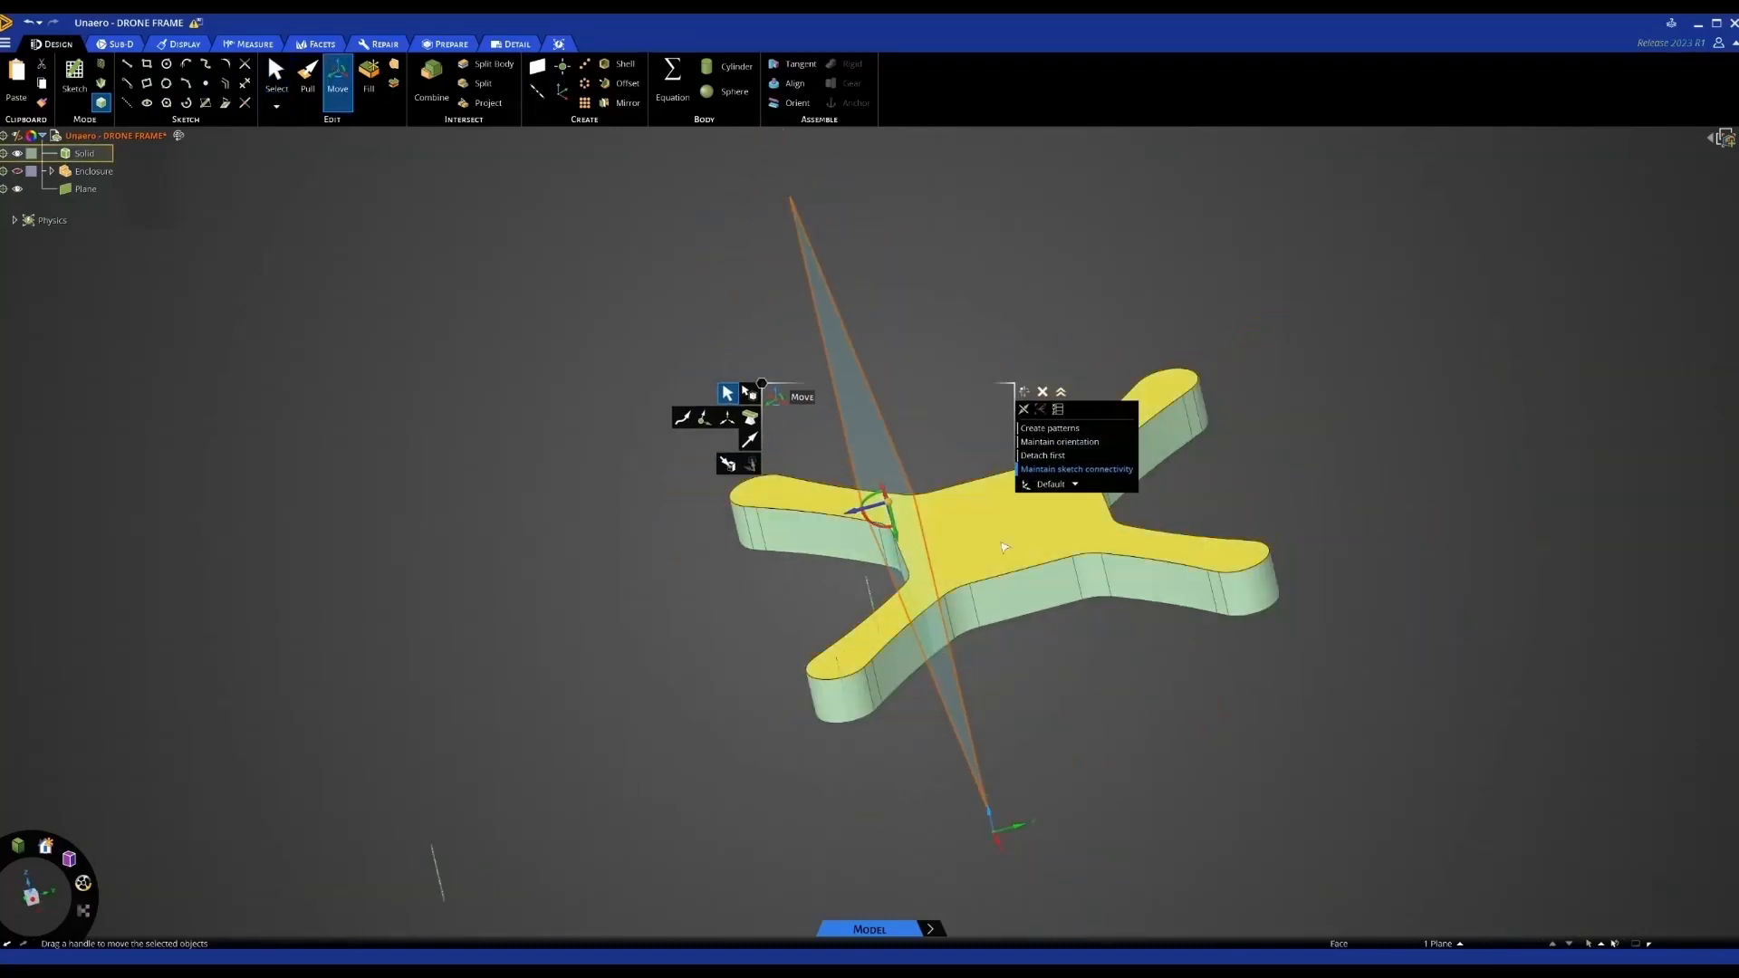
pyautogui.moveTo(1070, 546); pyautogui.dragTo(1012, 553, button='middle')
pyautogui.click(1123, 519)
pyautogui.moveTo(1123, 519); pyautogui.dragTo(1184, 492, button='middle')
pyautogui.keyDown('ctrl'); pyautogui.click(961, 565); pyautogui.keyUp('ctrl')
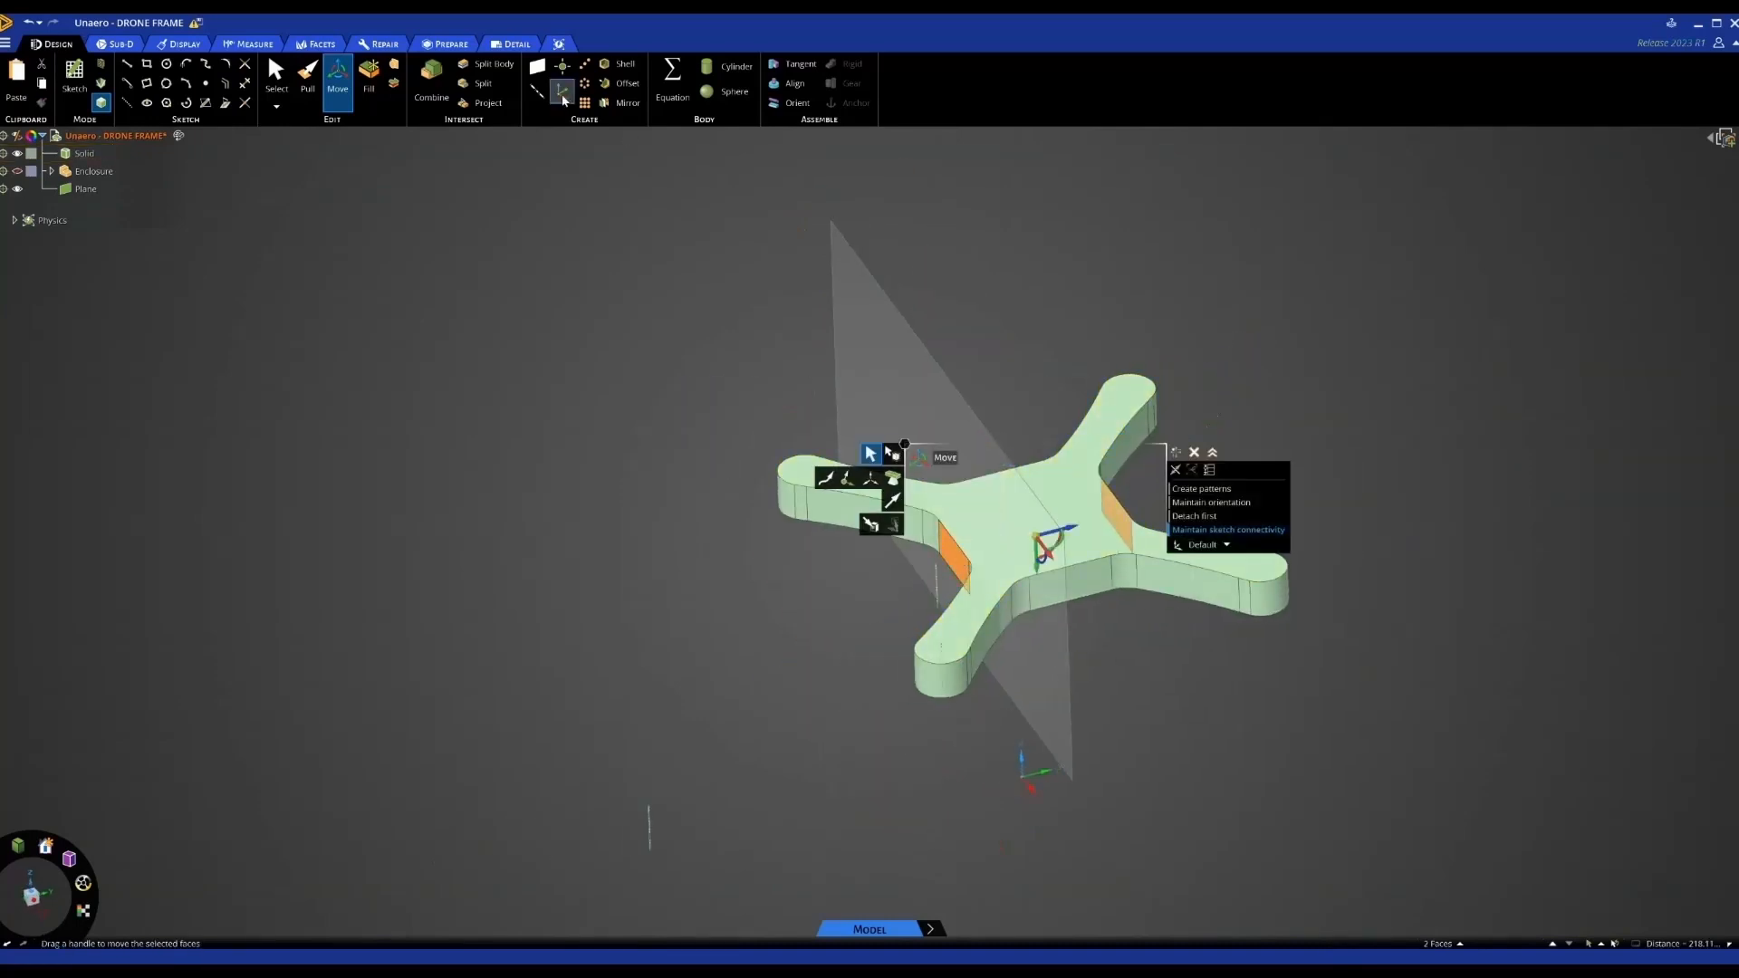
pyautogui.click(537, 66)
# Add a new empty component, Component1, under the root drone frame
pyautogui.moveTo(722, 431); pyautogui.dragTo(723, 418, button='middle')
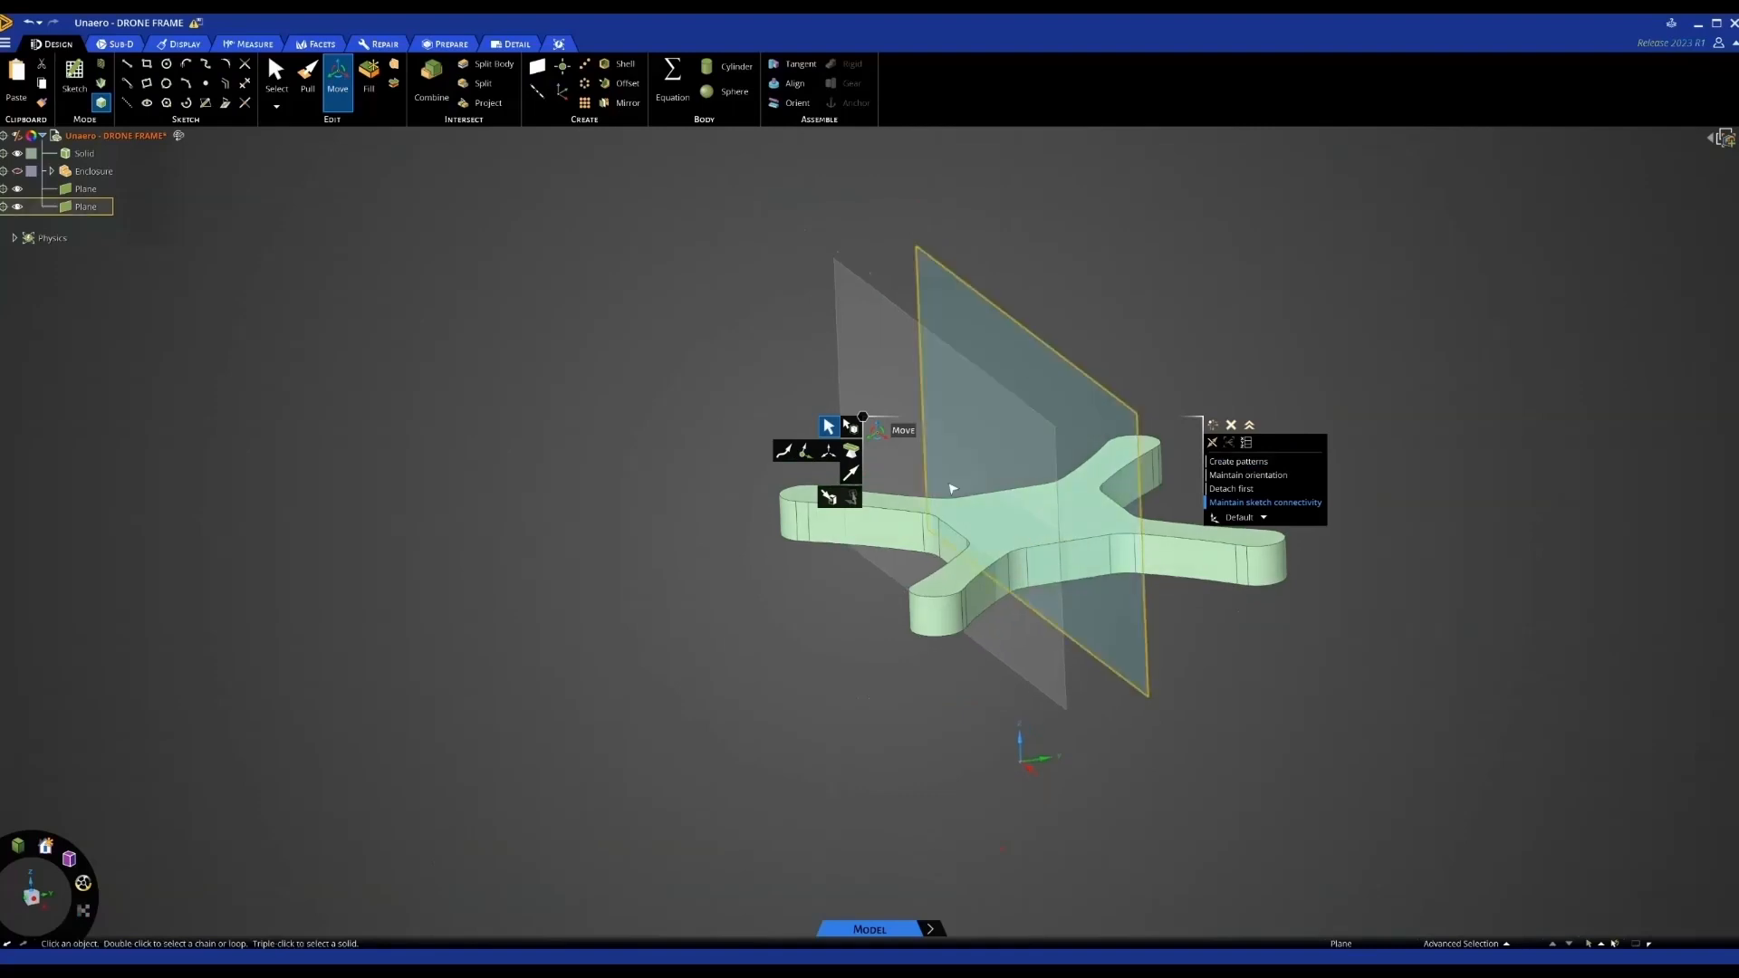
pyautogui.press('Escape')
pyautogui.moveTo(1215, 318); pyautogui.dragTo(1260, 277, button='middle')
pyautogui.moveTo(1050, 481); pyautogui.dragTo(1099, 470, button='middle')
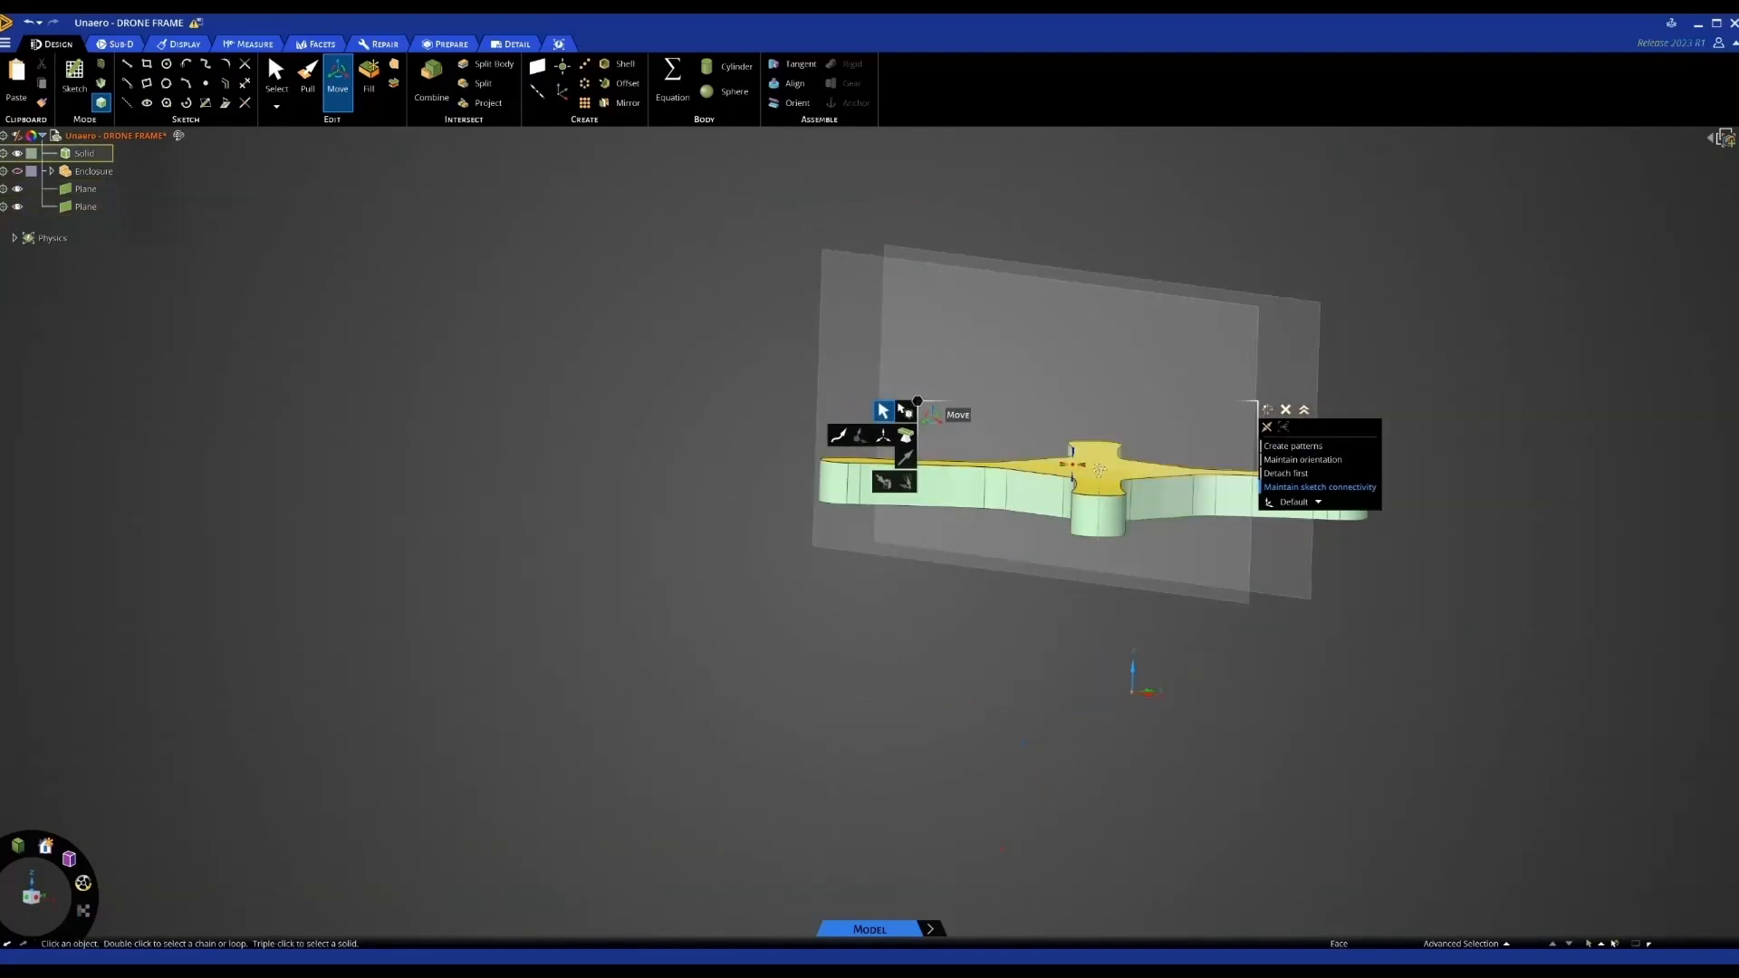
pyautogui.click(1121, 312)
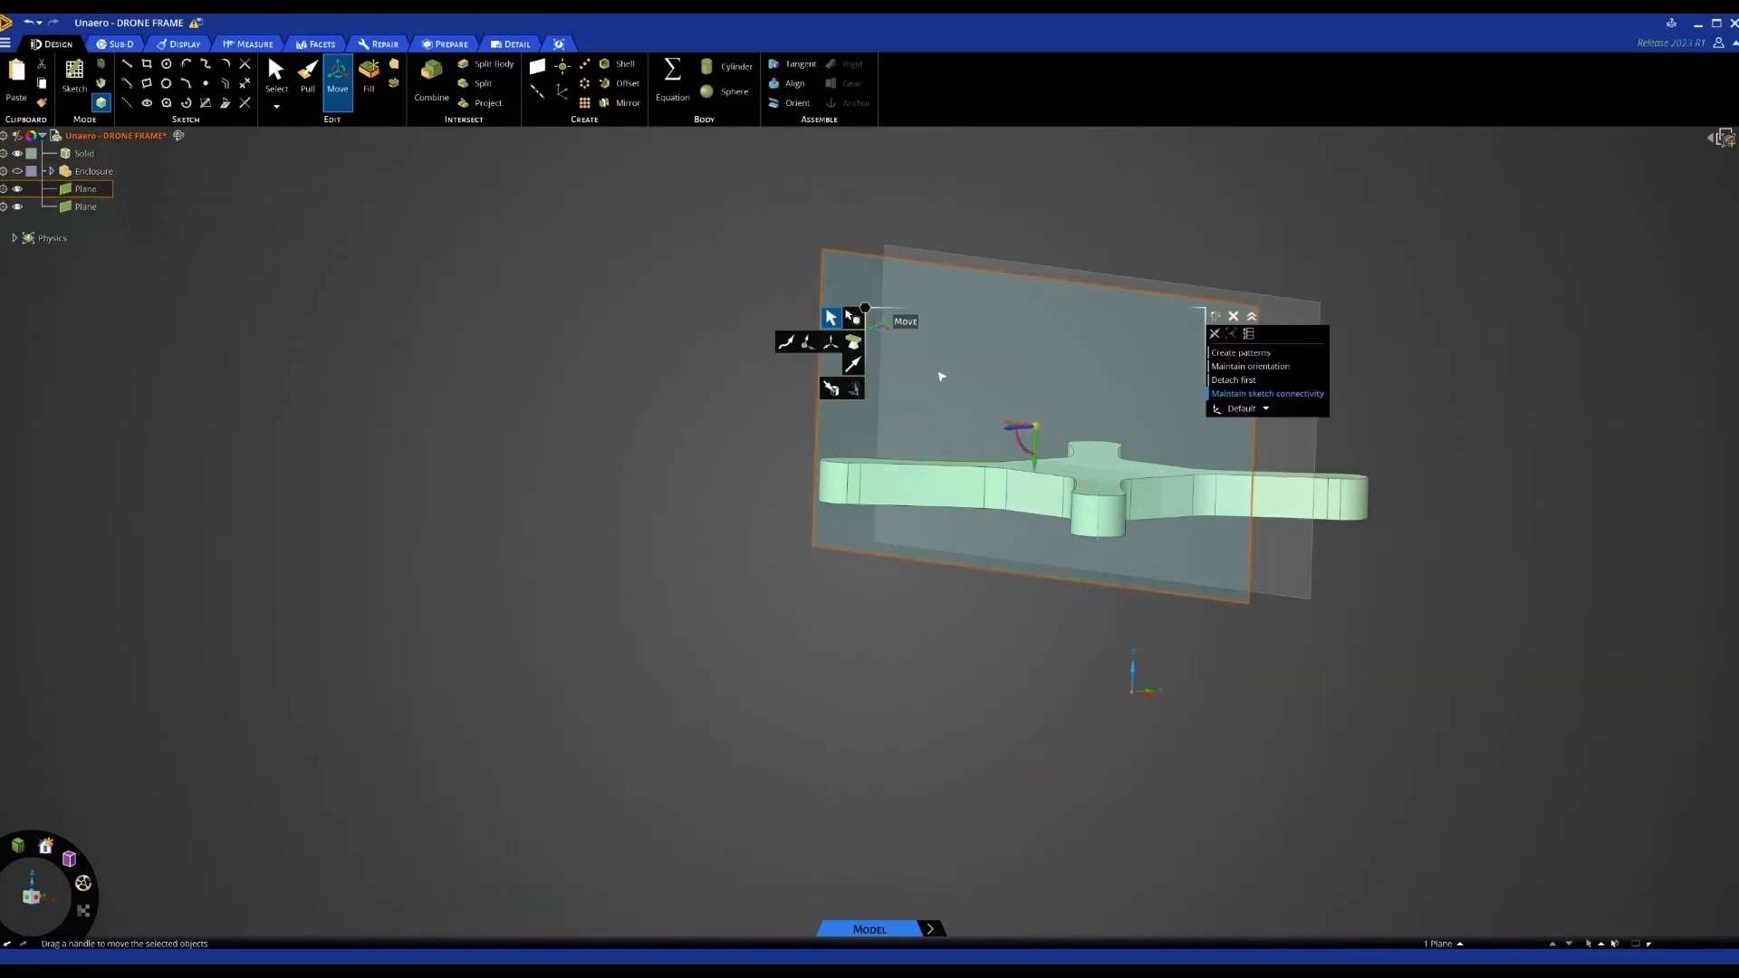
pyautogui.click(116, 136)
pyautogui.rightClick(122, 138)
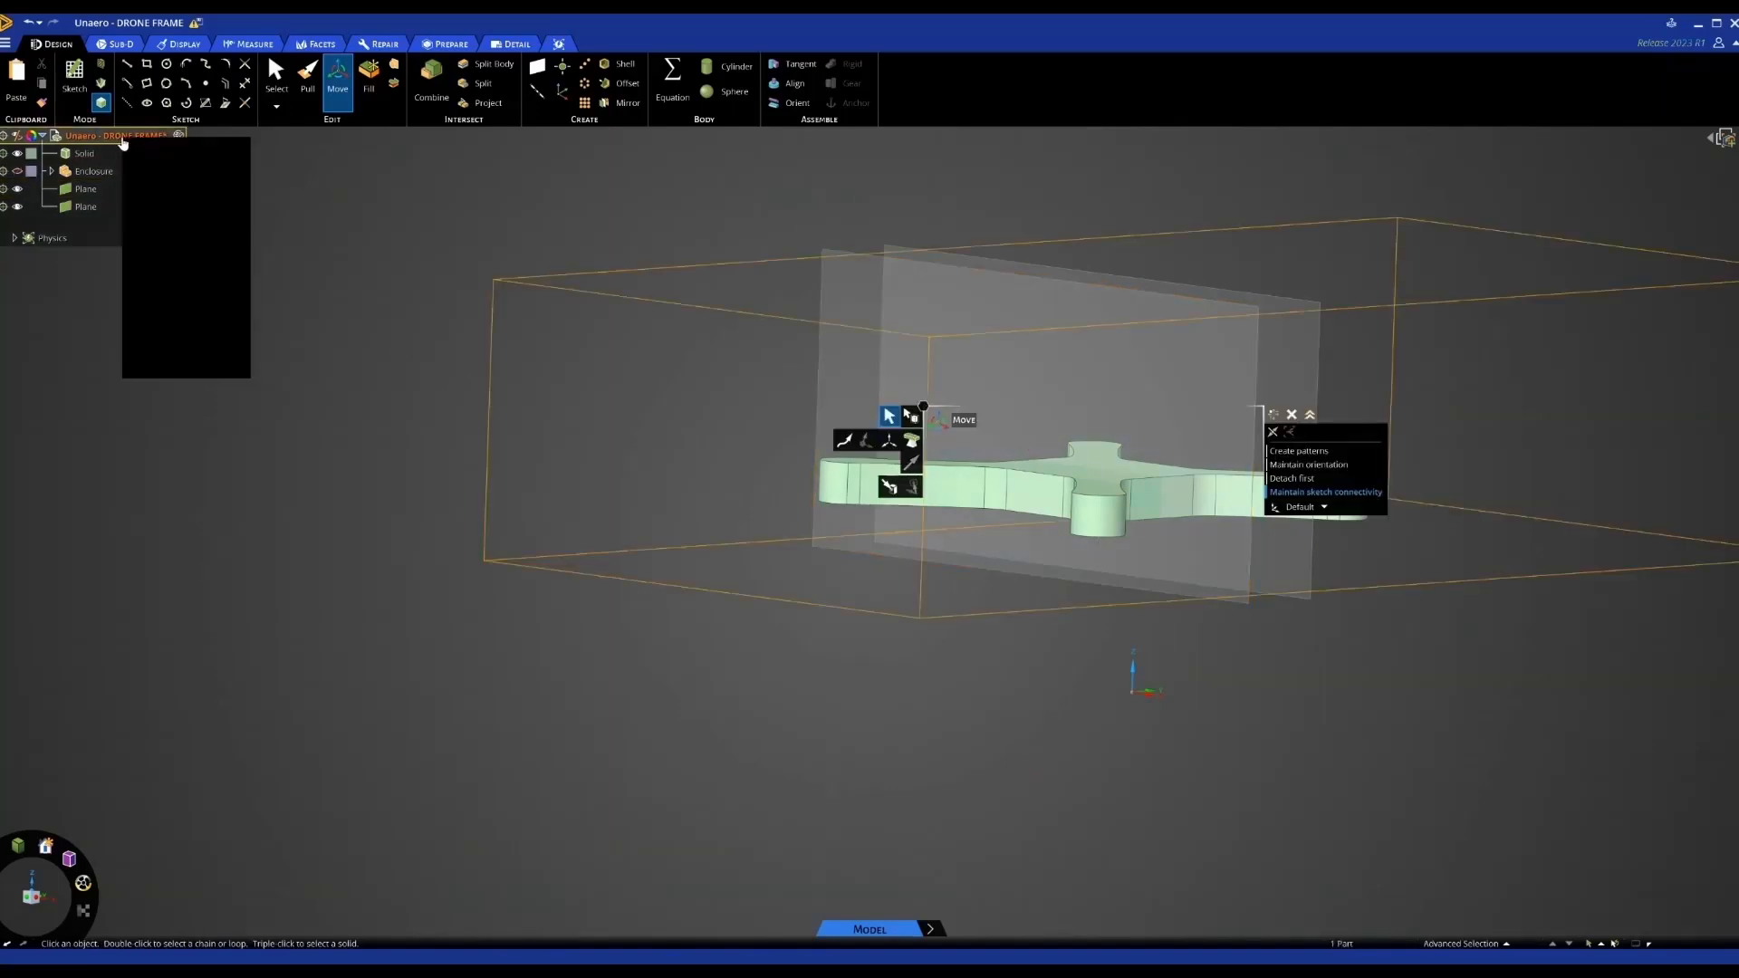
pyautogui.click(161, 188)
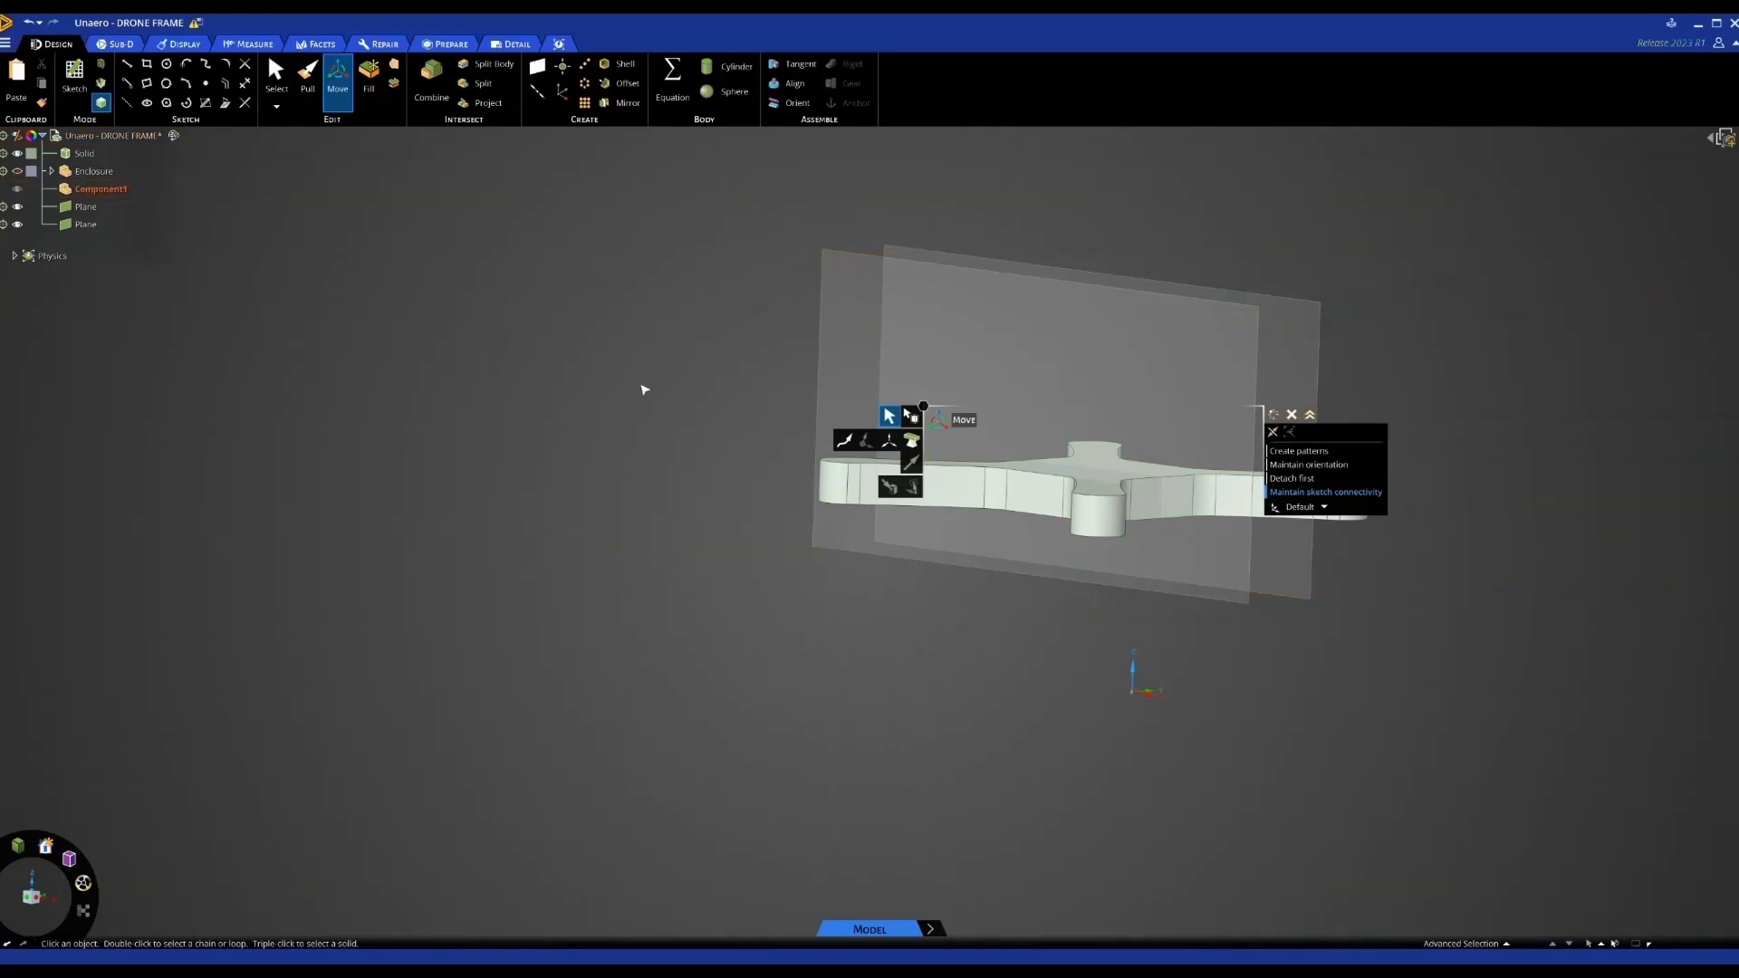
pyautogui.press('Escape')
# Sketch a rectangle of about 247mm by 41mm on the plane over the arm
pyautogui.moveTo(1145, 567); pyautogui.dragTo(1173, 581, button='middle')
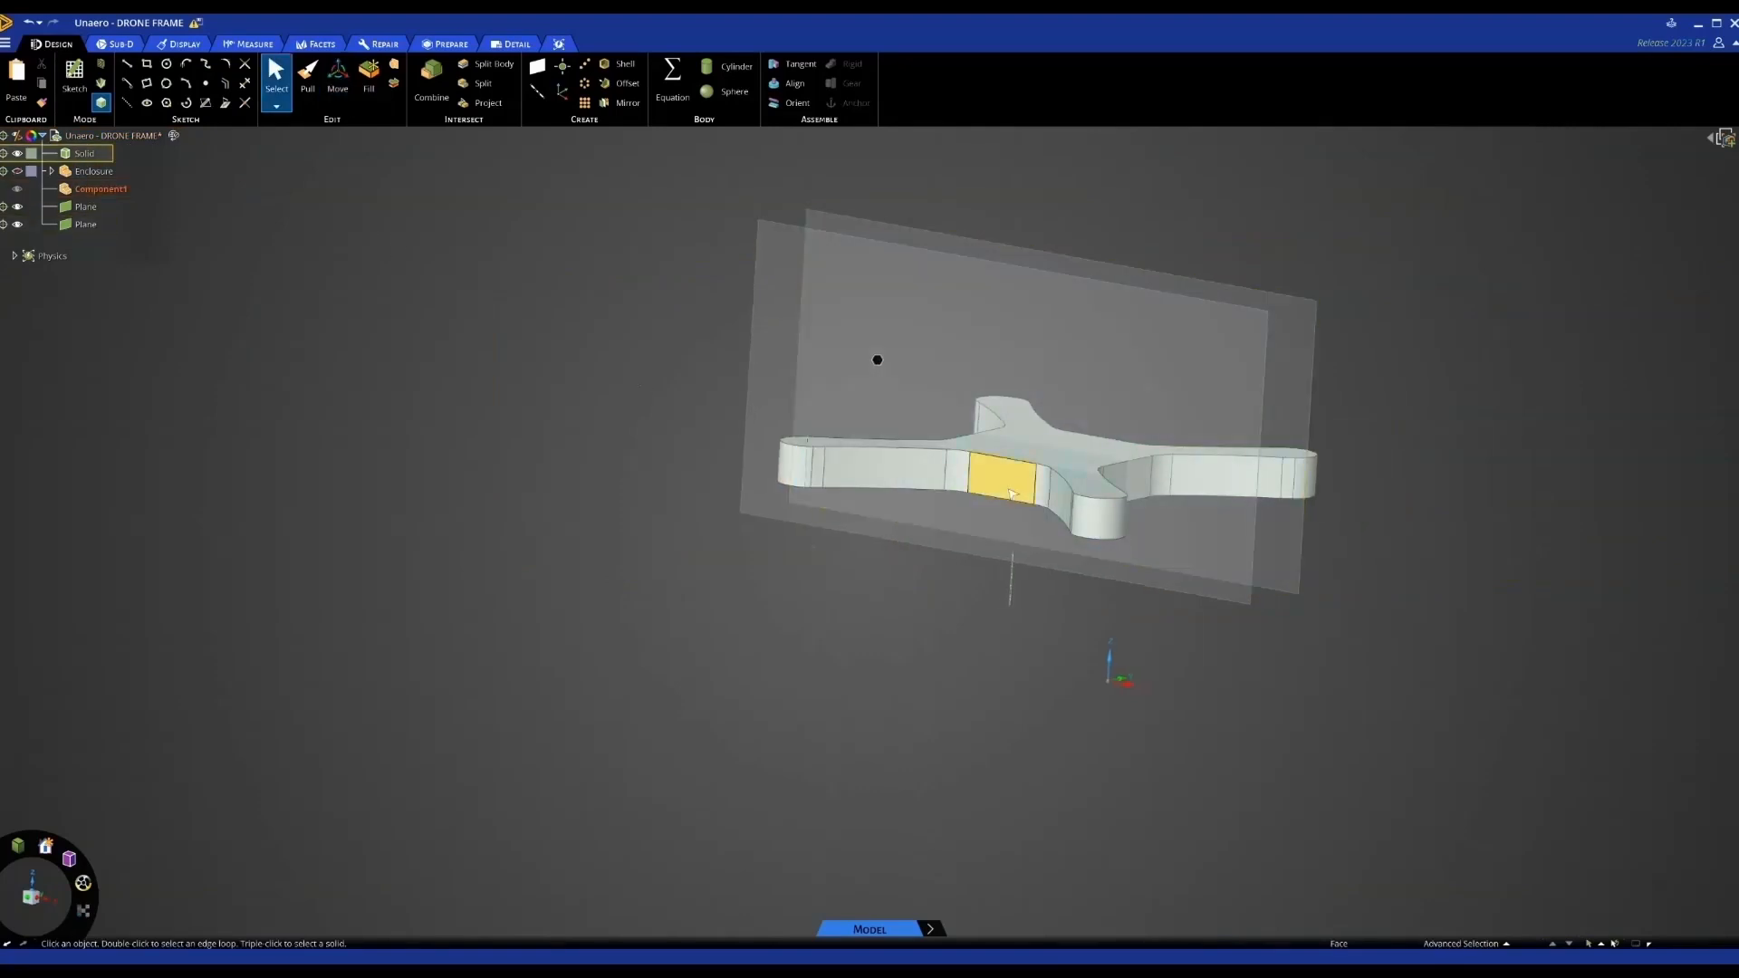
pyautogui.click(1113, 289)
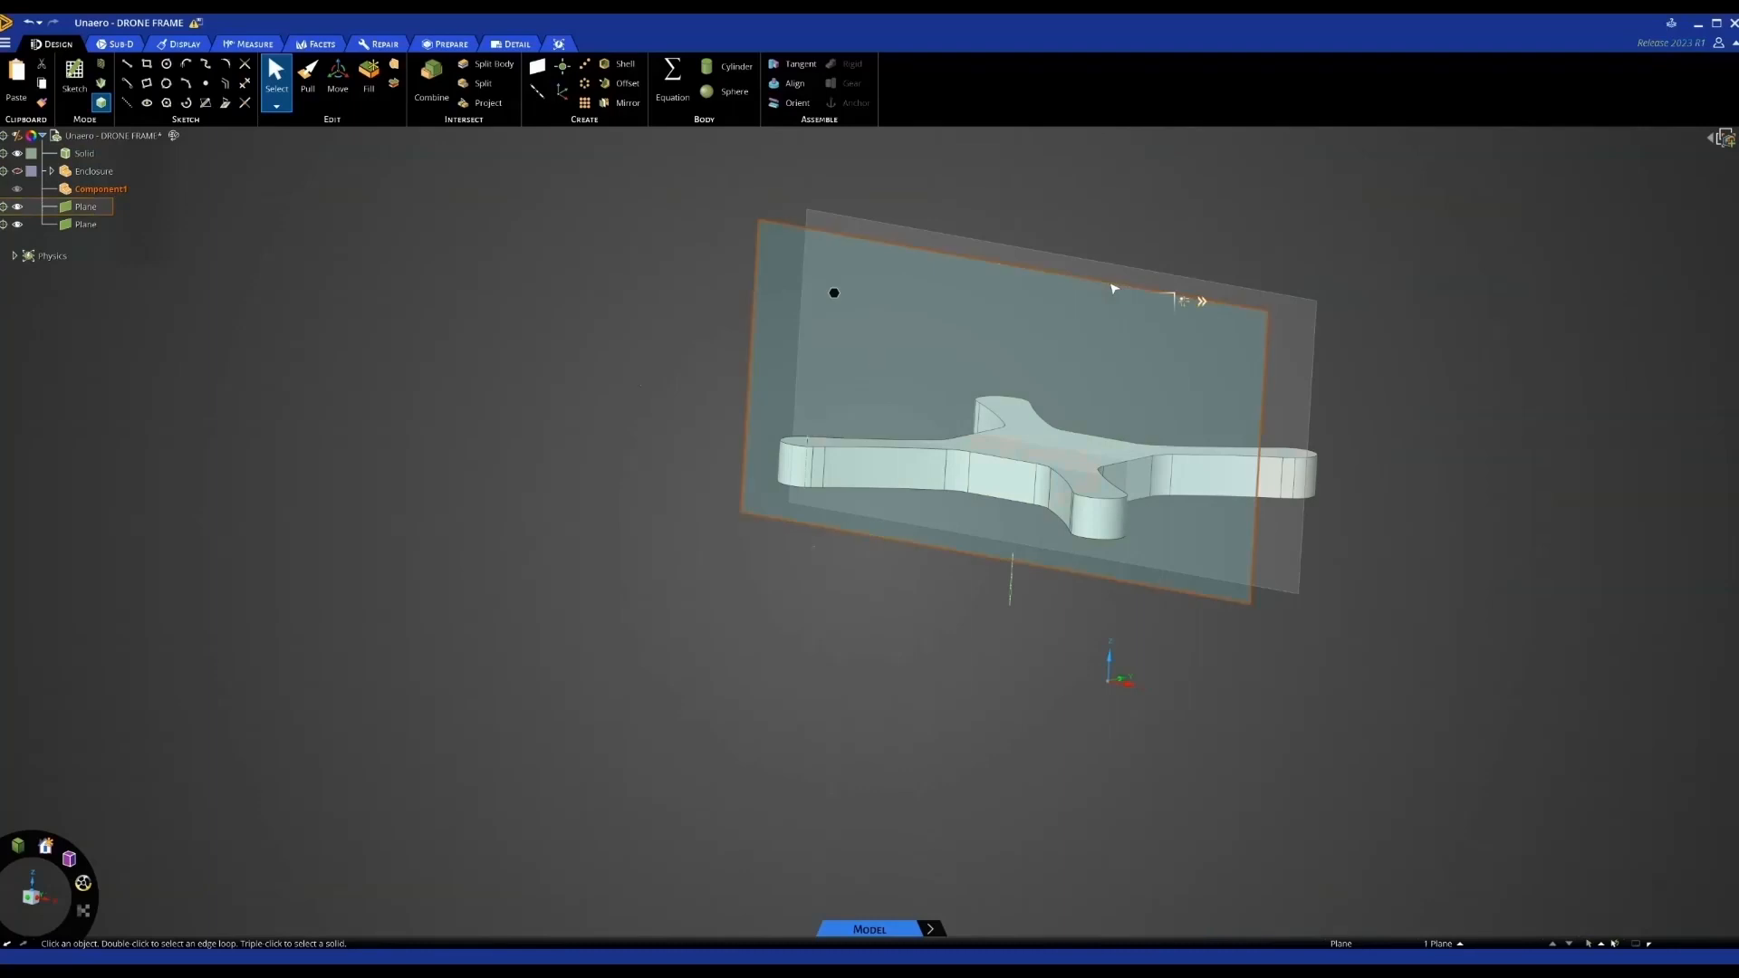
pyautogui.press('k')
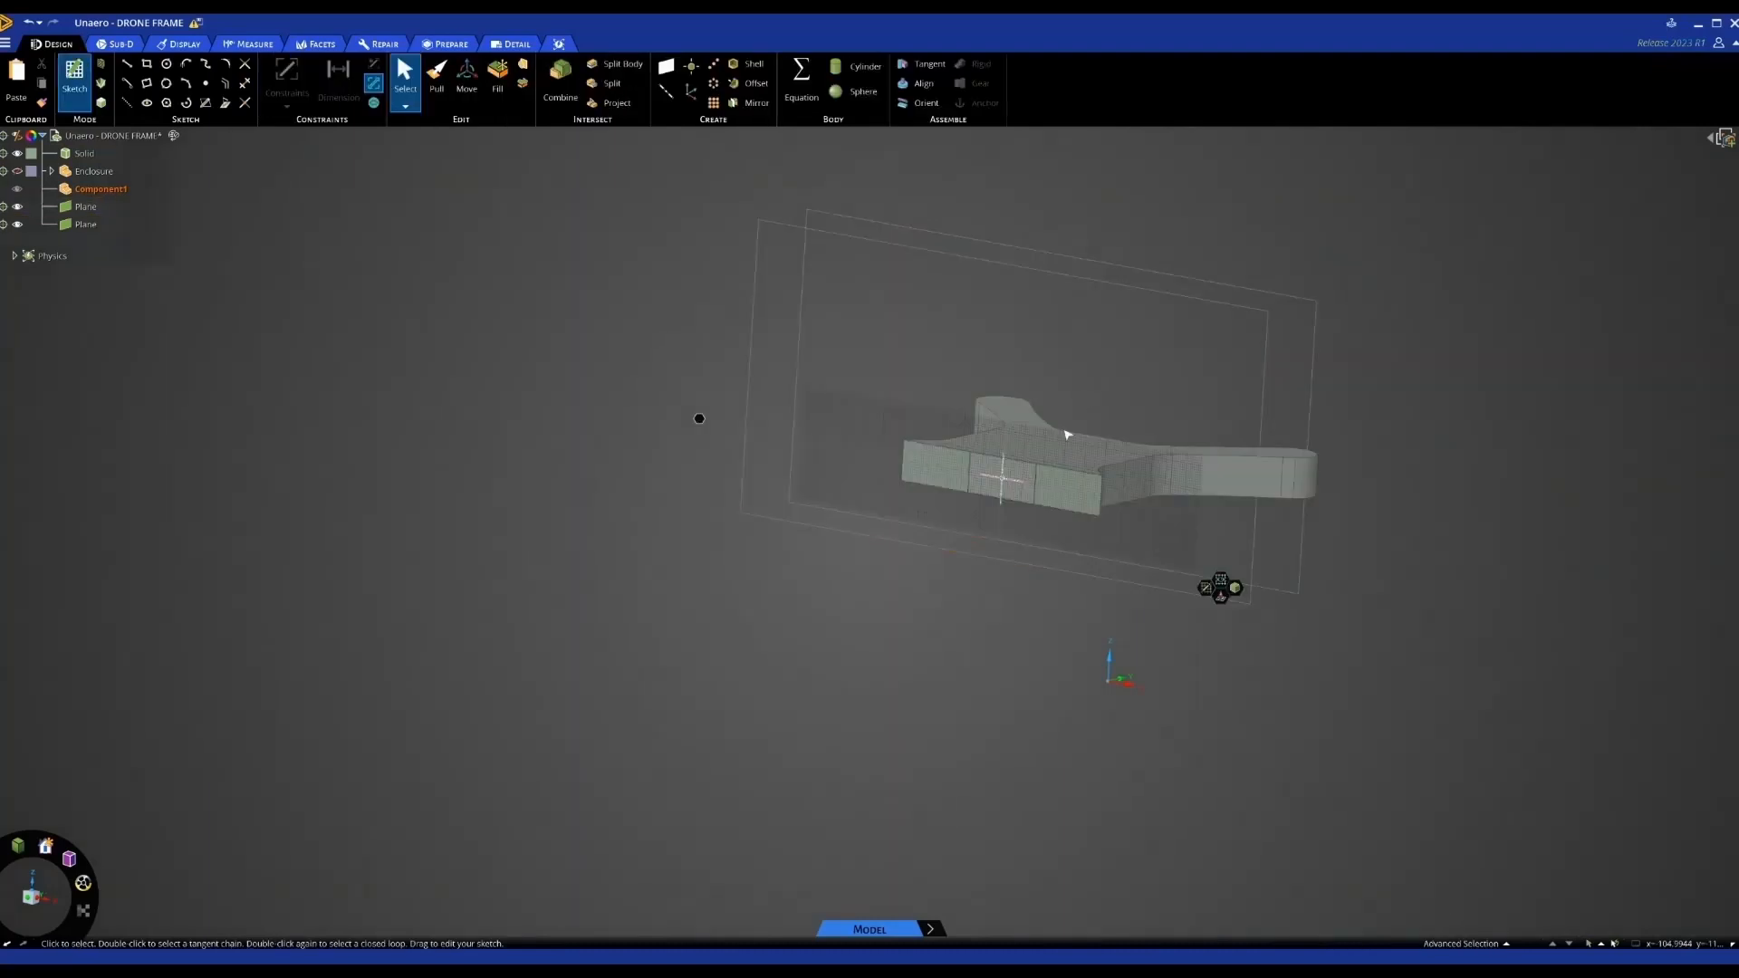
pyautogui.press('v')
pyautogui.scroll(2, 1029, 478)
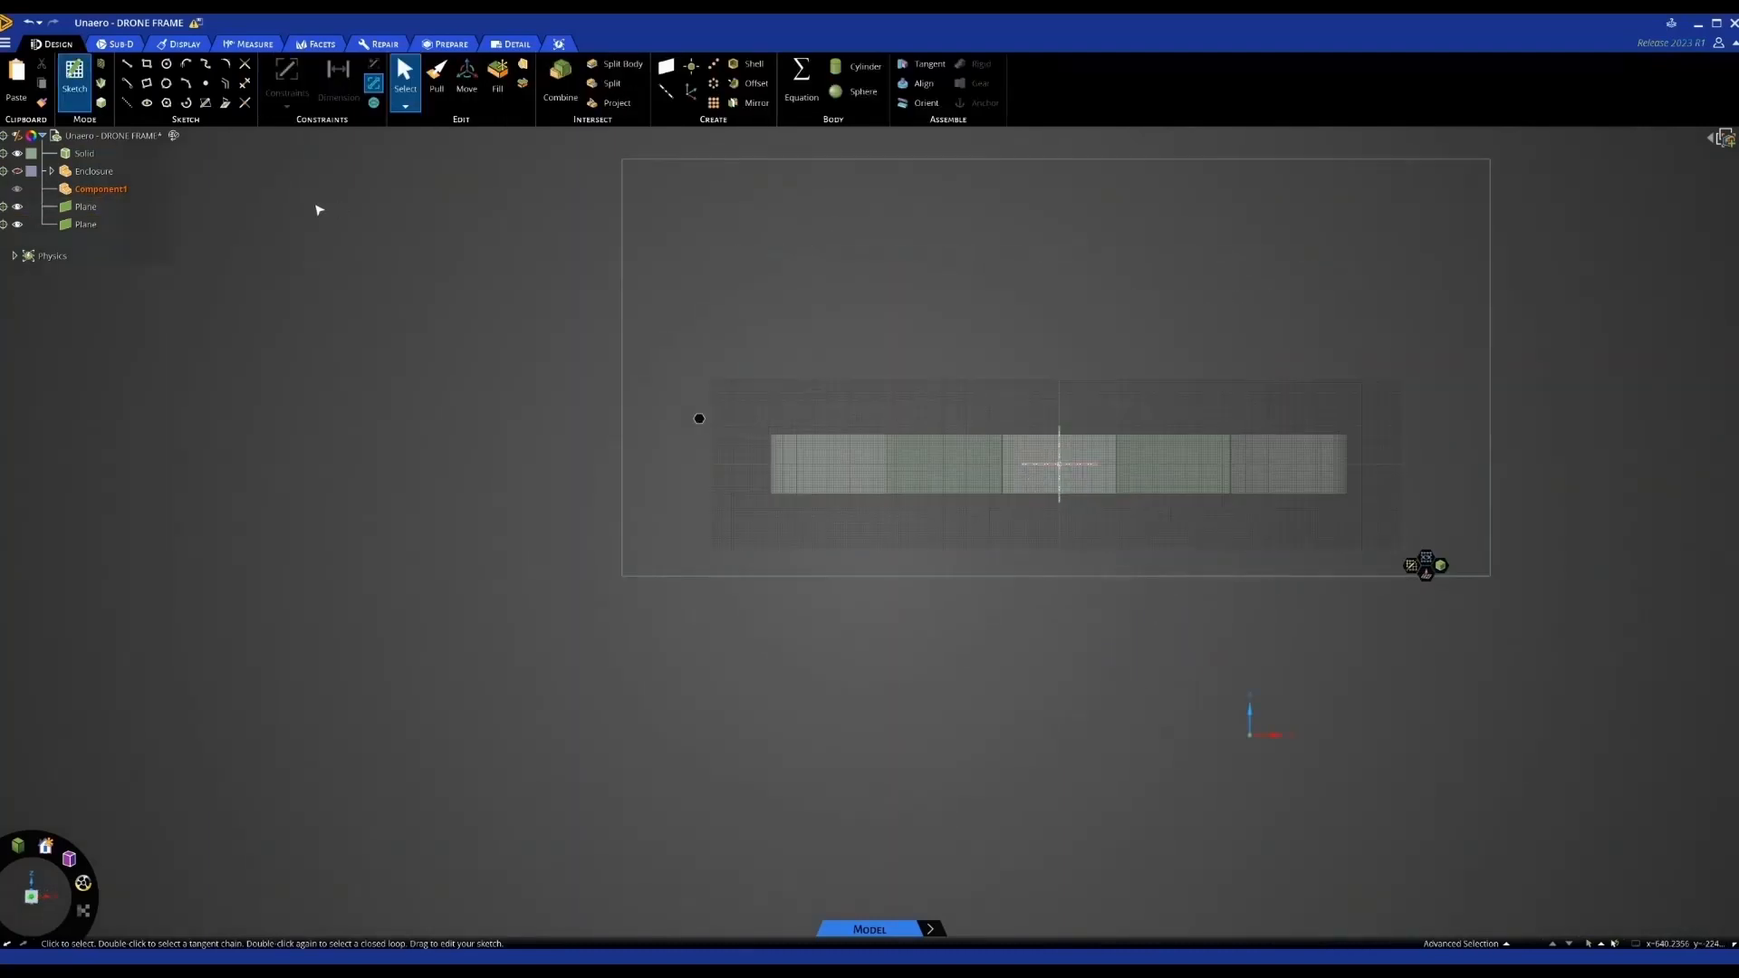
pyautogui.click(146, 63)
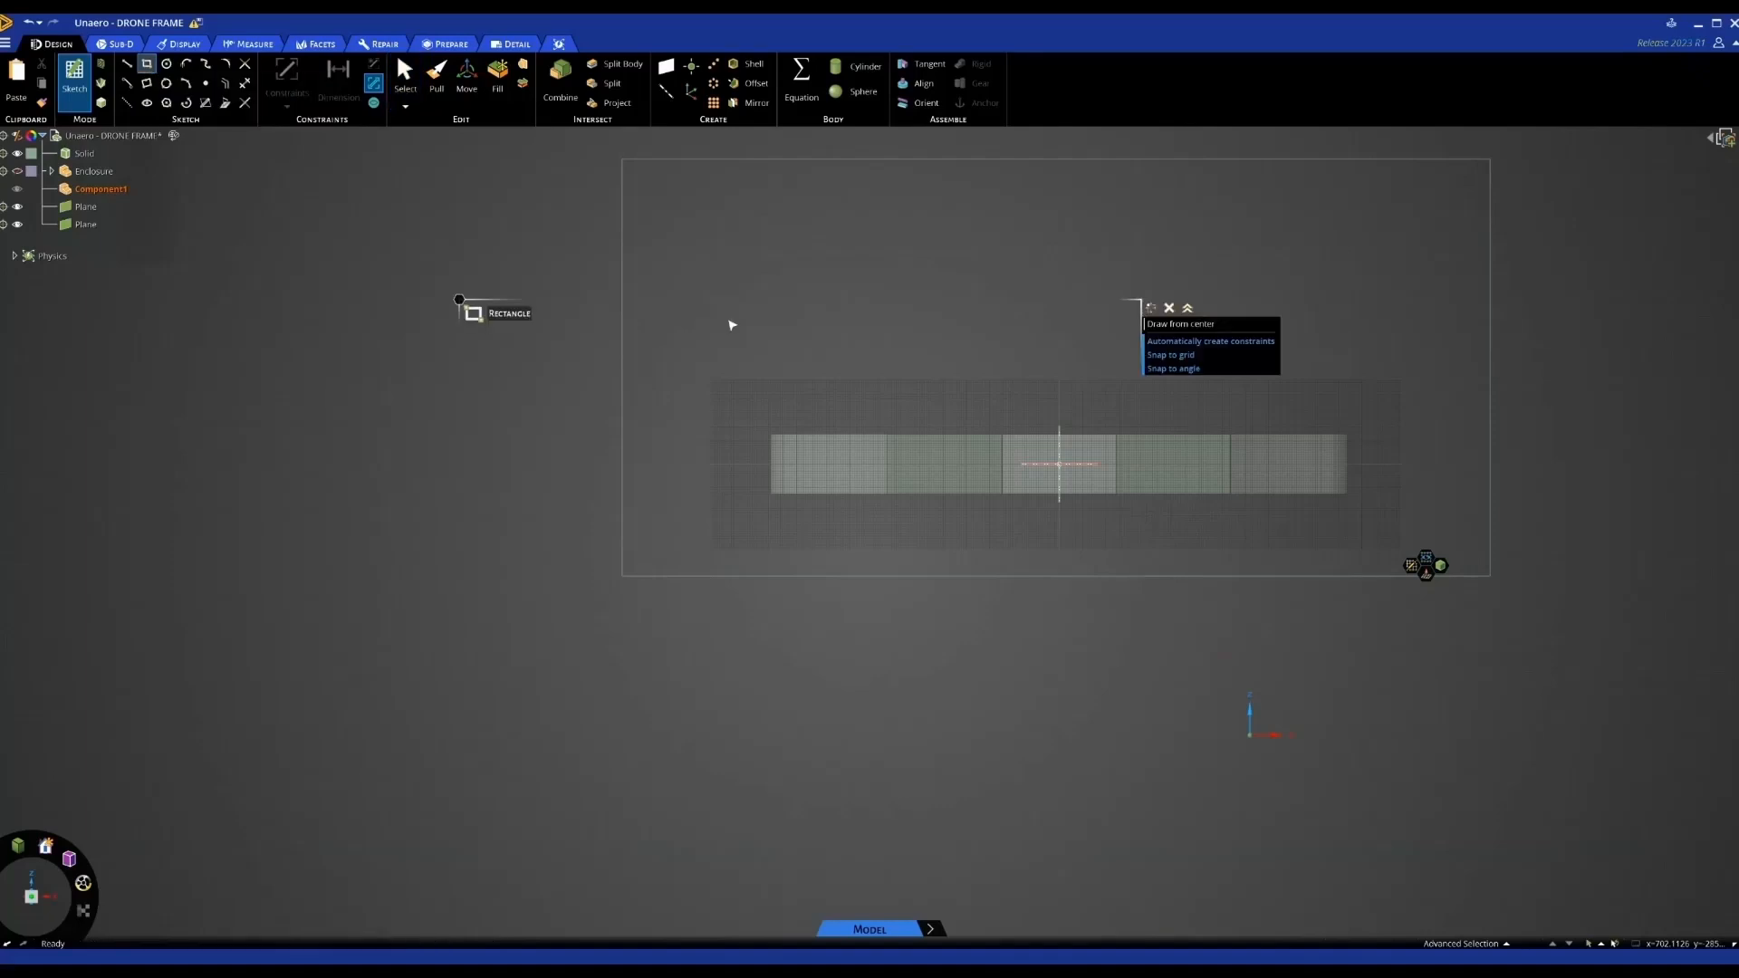
pyautogui.scroll(3, 1042, 465)
pyautogui.moveTo(1044, 464)
pyautogui.mouseDown(button='middle')
pyautogui.moveTo(1045, 505)
pyautogui.moveTo(1046, 478)
pyautogui.mouseUp(button='middle')
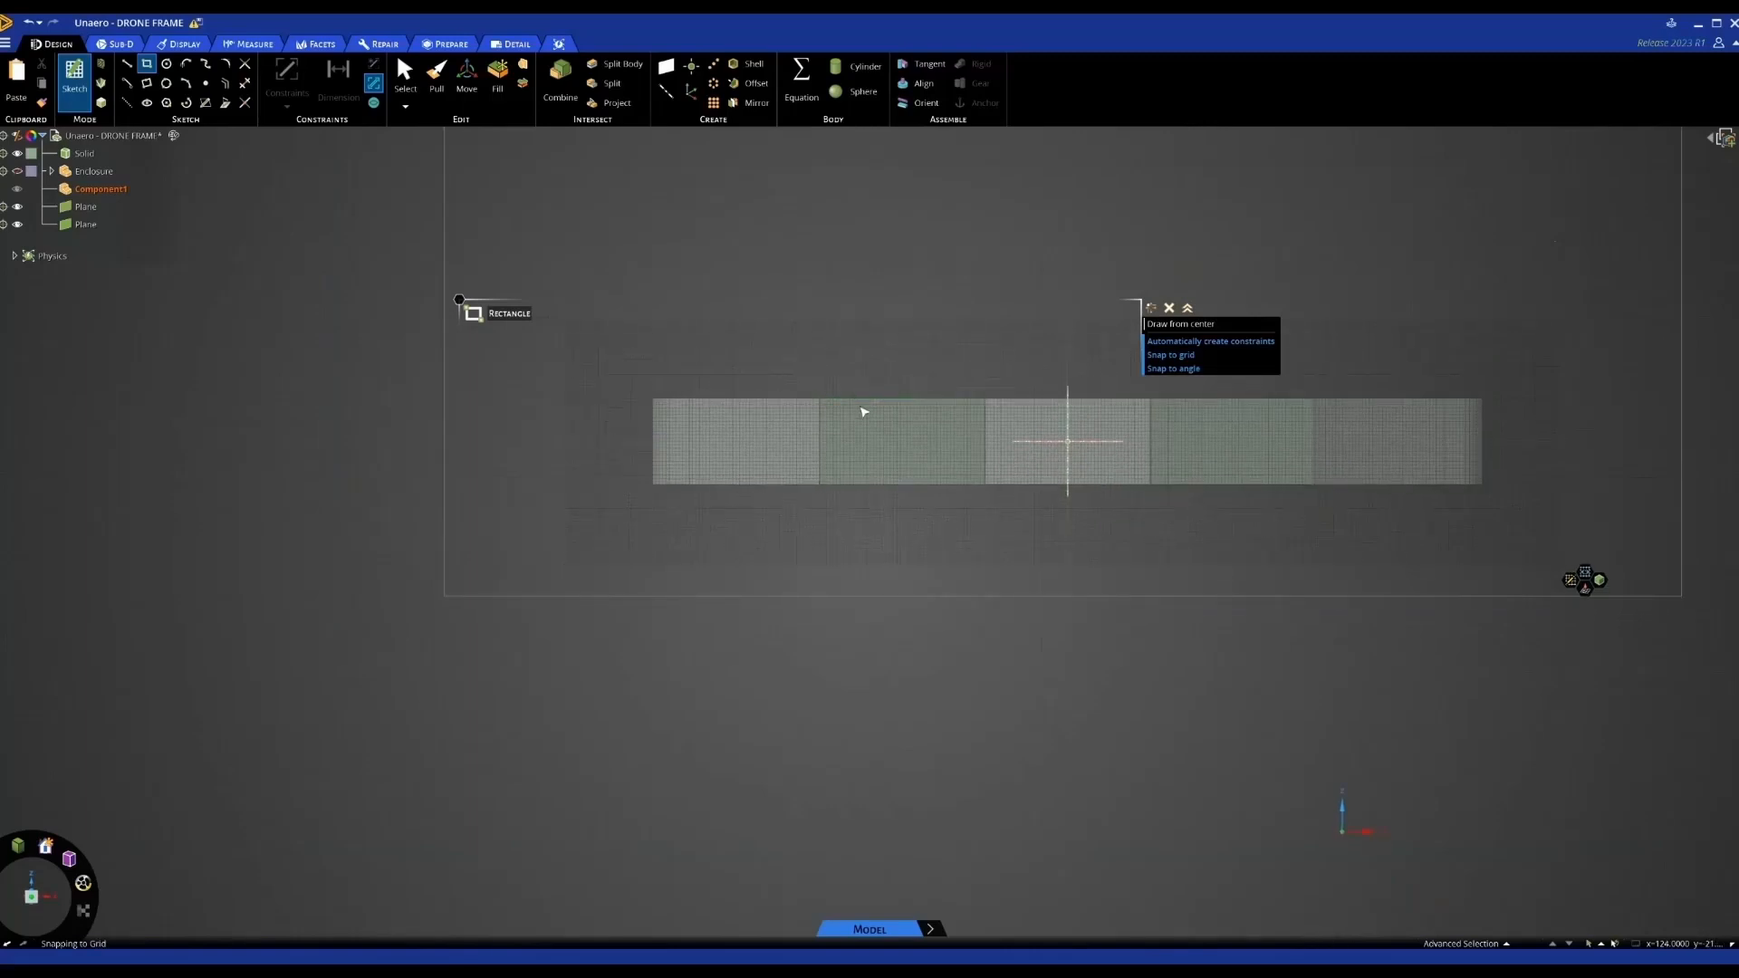
pyautogui.click(861, 406)
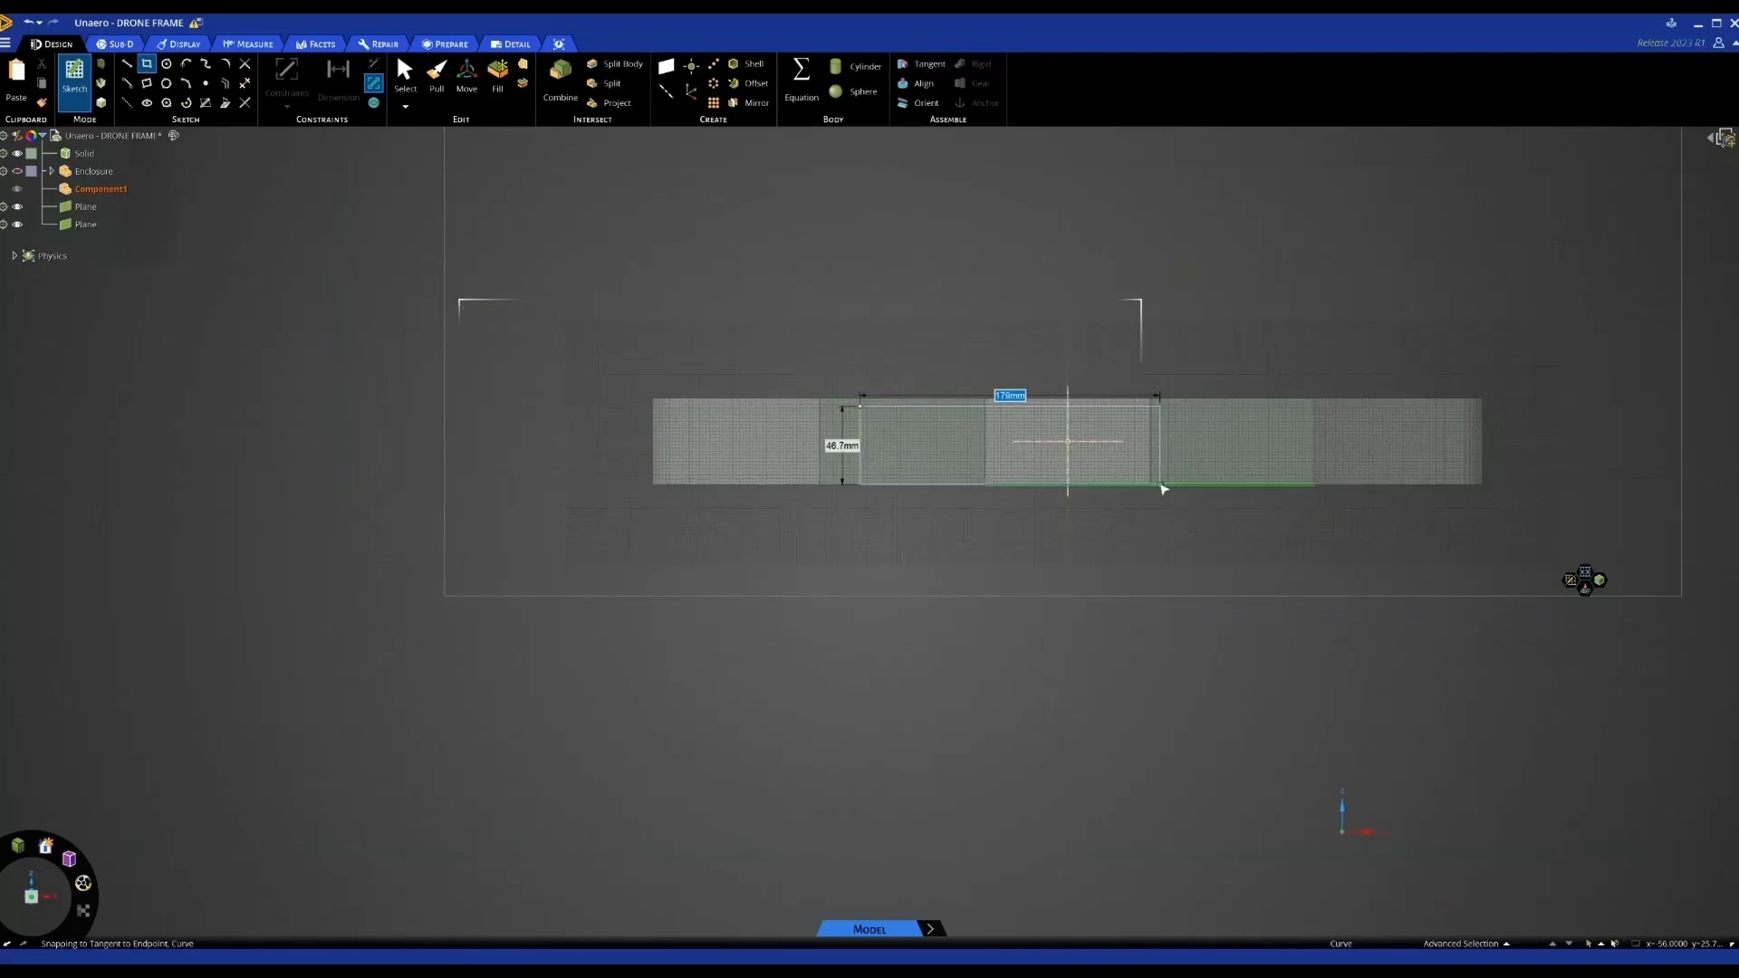
pyautogui.click(1273, 474)
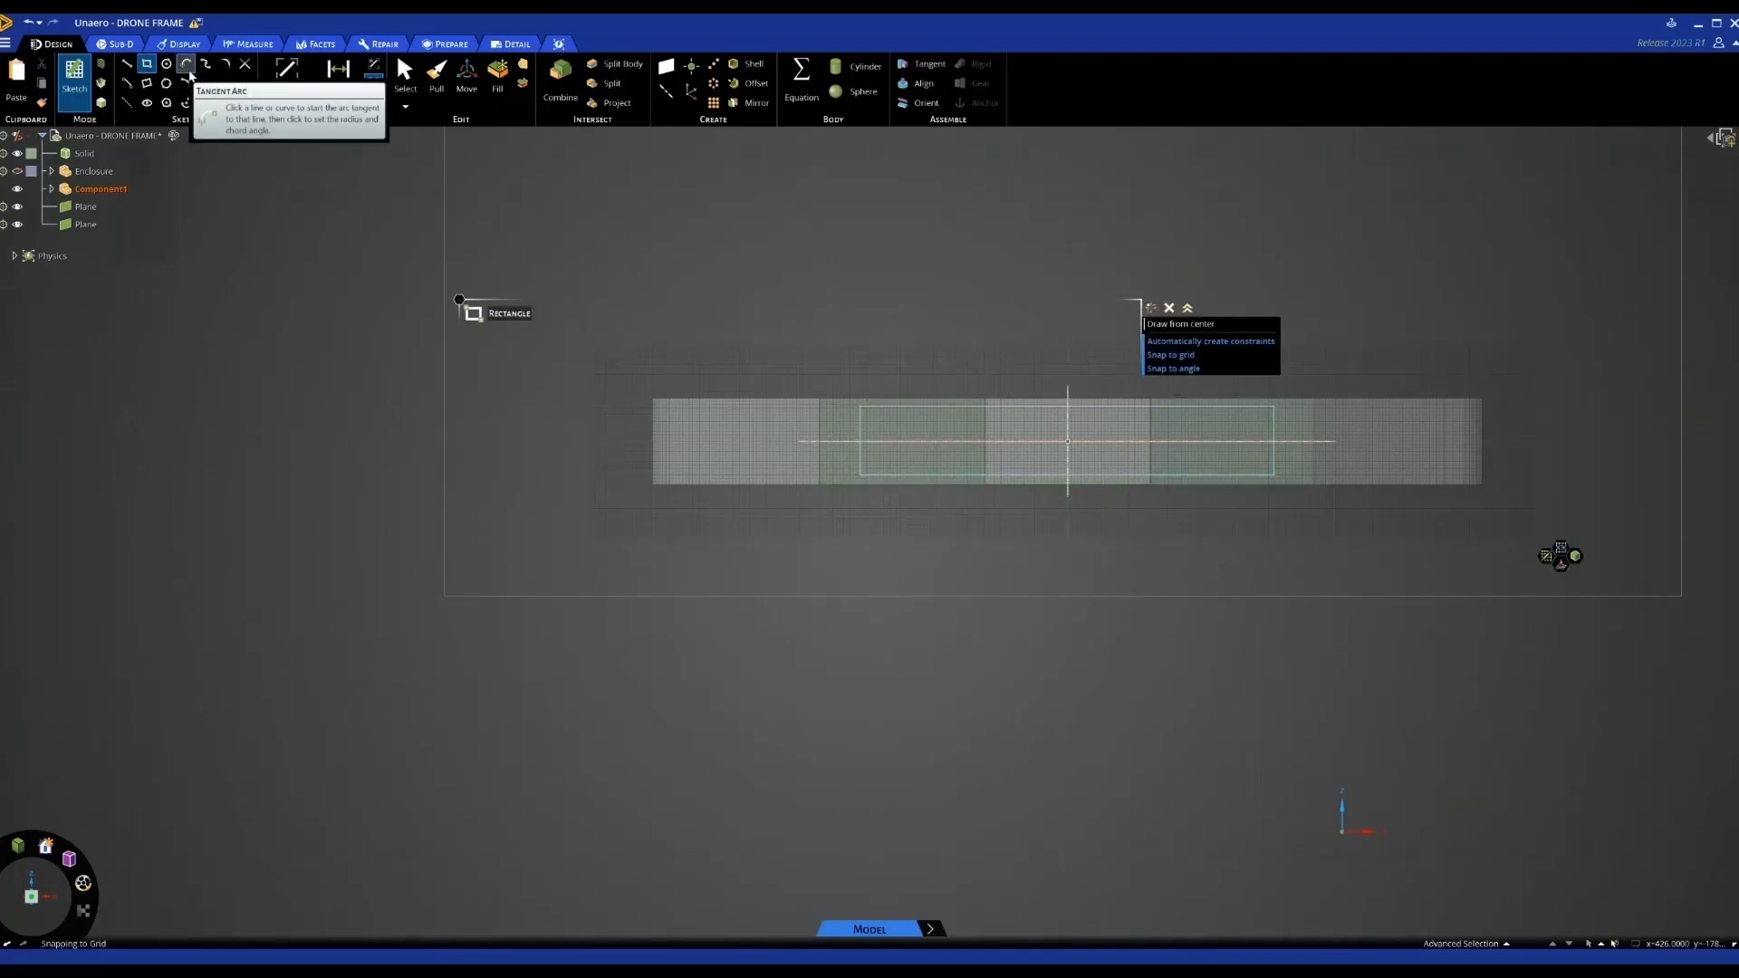
# Round all four rectangle corners at 20mm to form a rounded-end slot
pyautogui.click(226, 65)
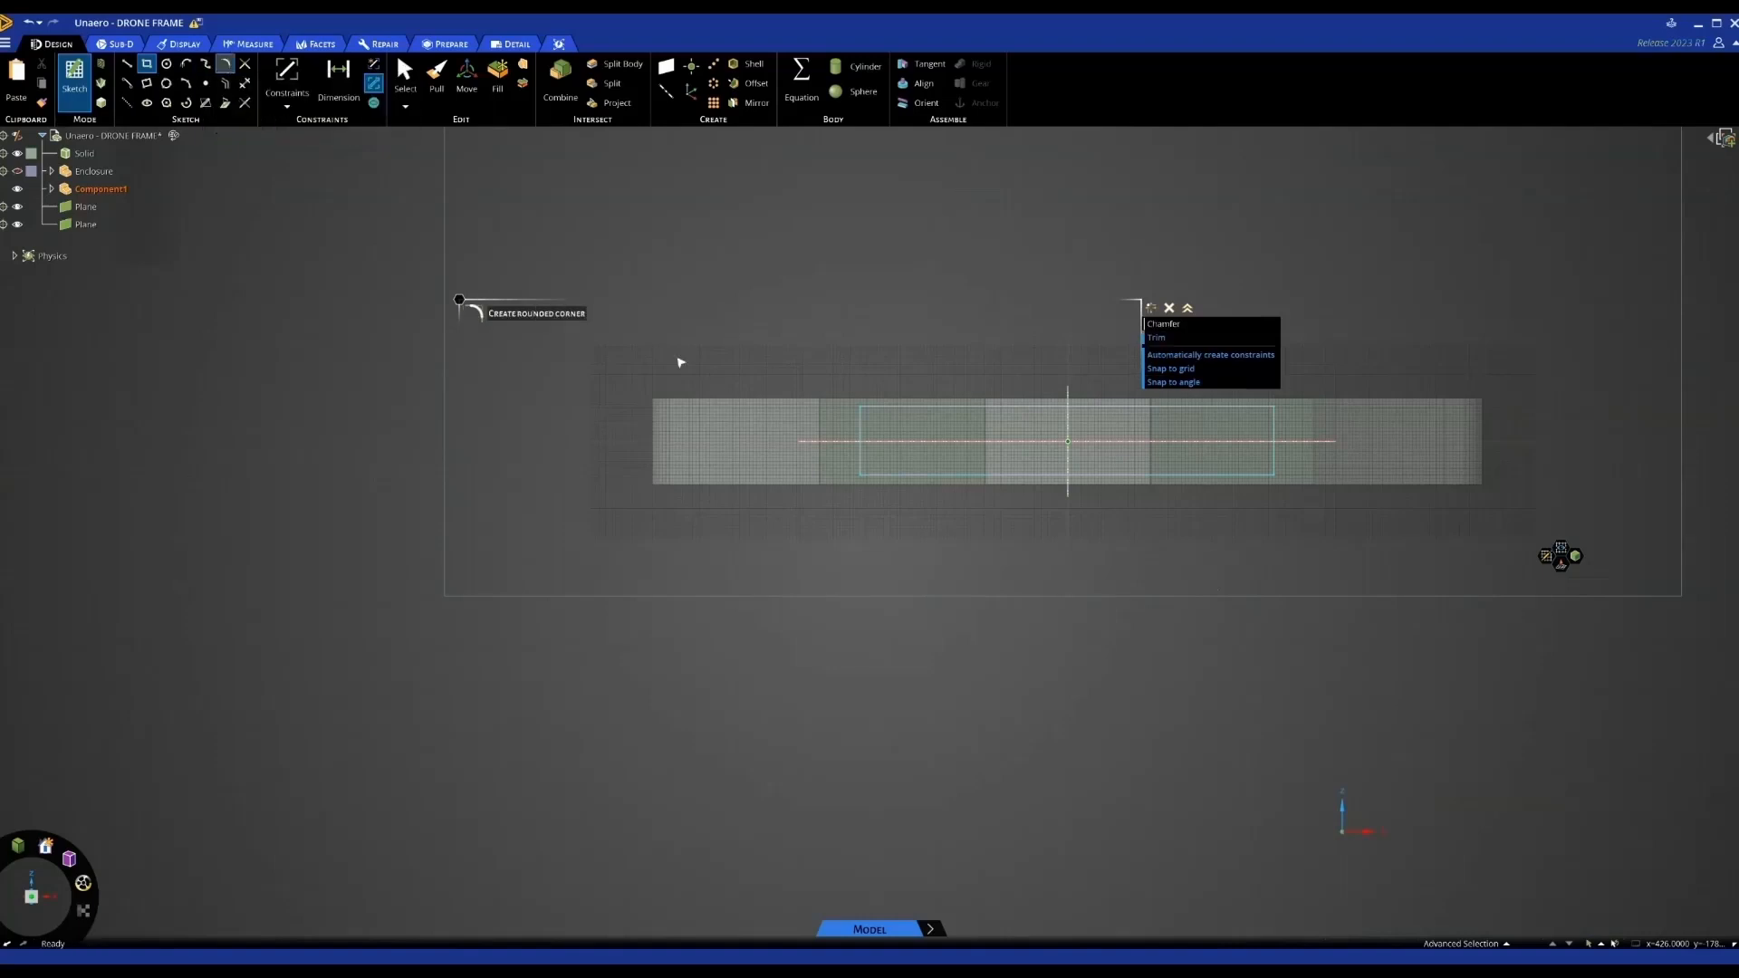
pyautogui.scroll(5, 858, 473)
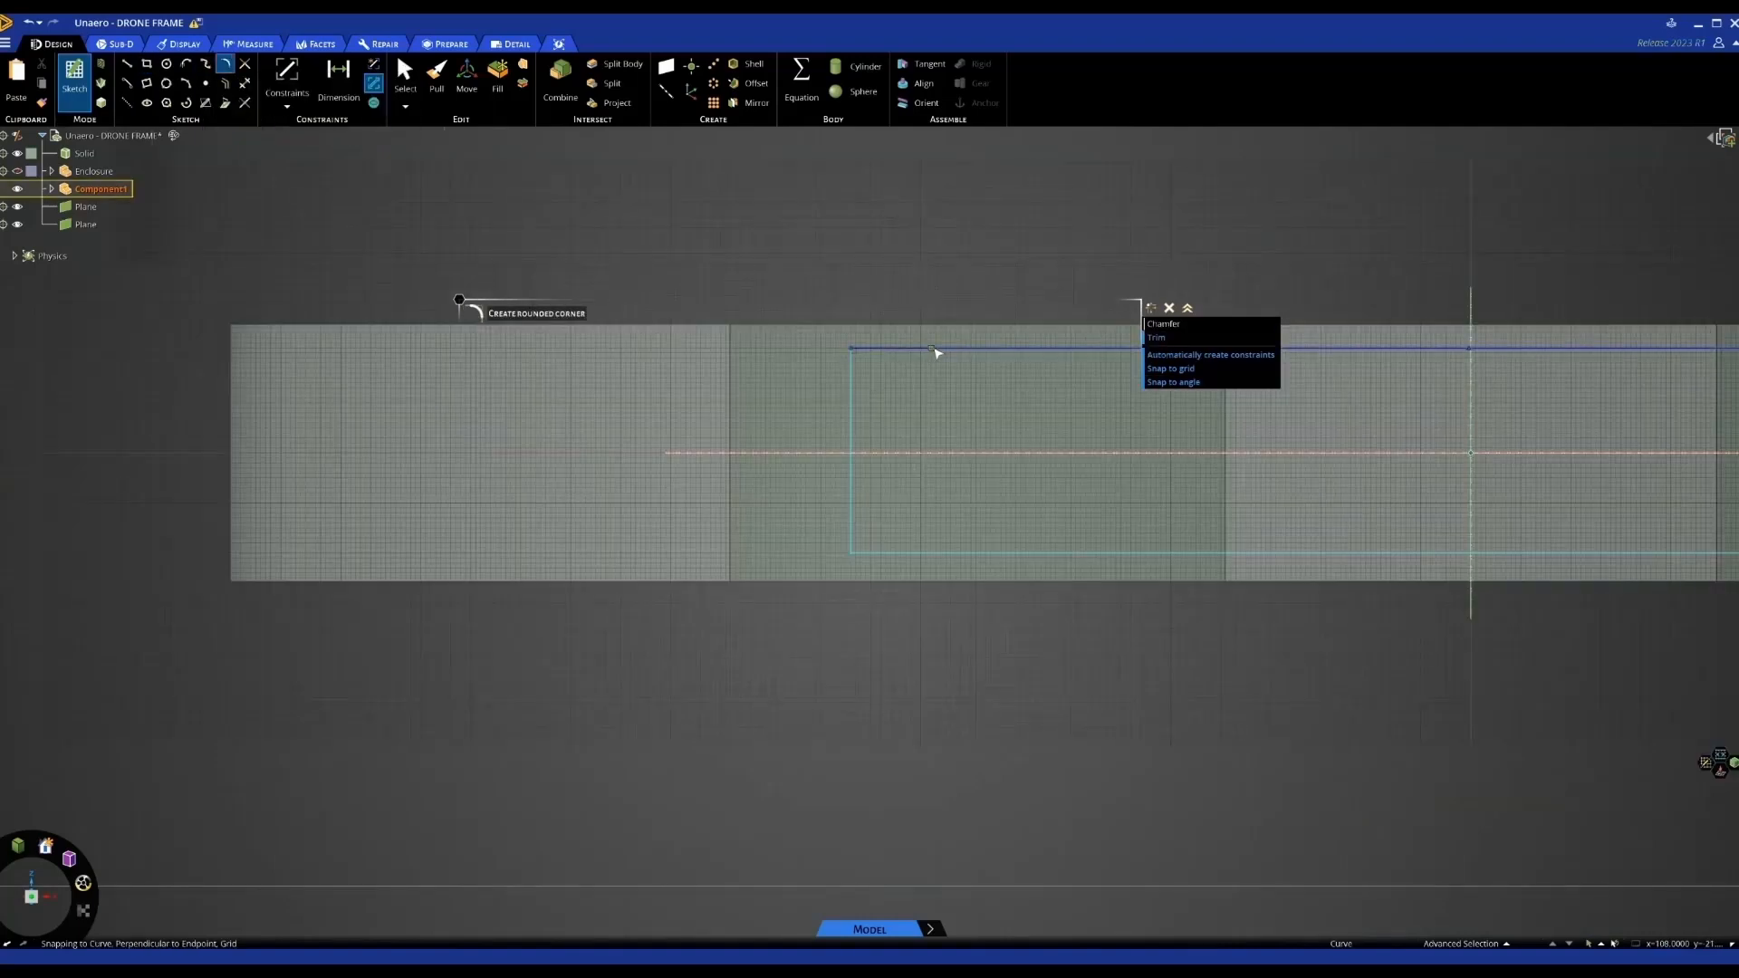
pyautogui.click(852, 453)
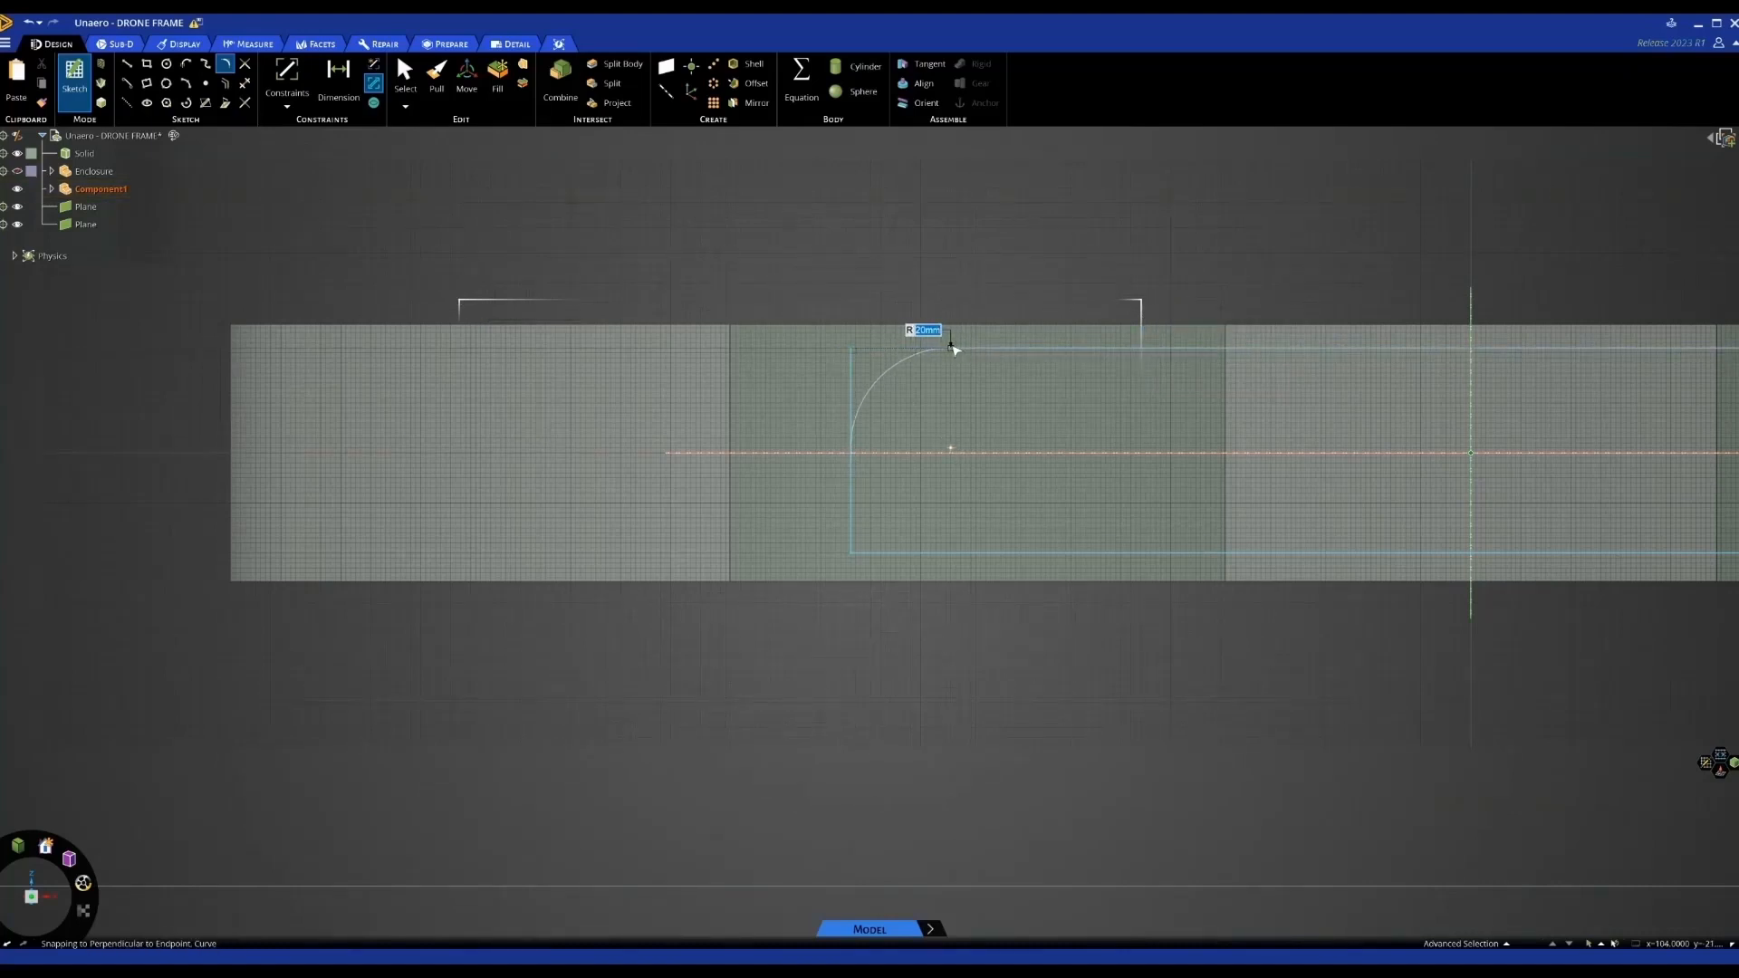
pyautogui.click(952, 349)
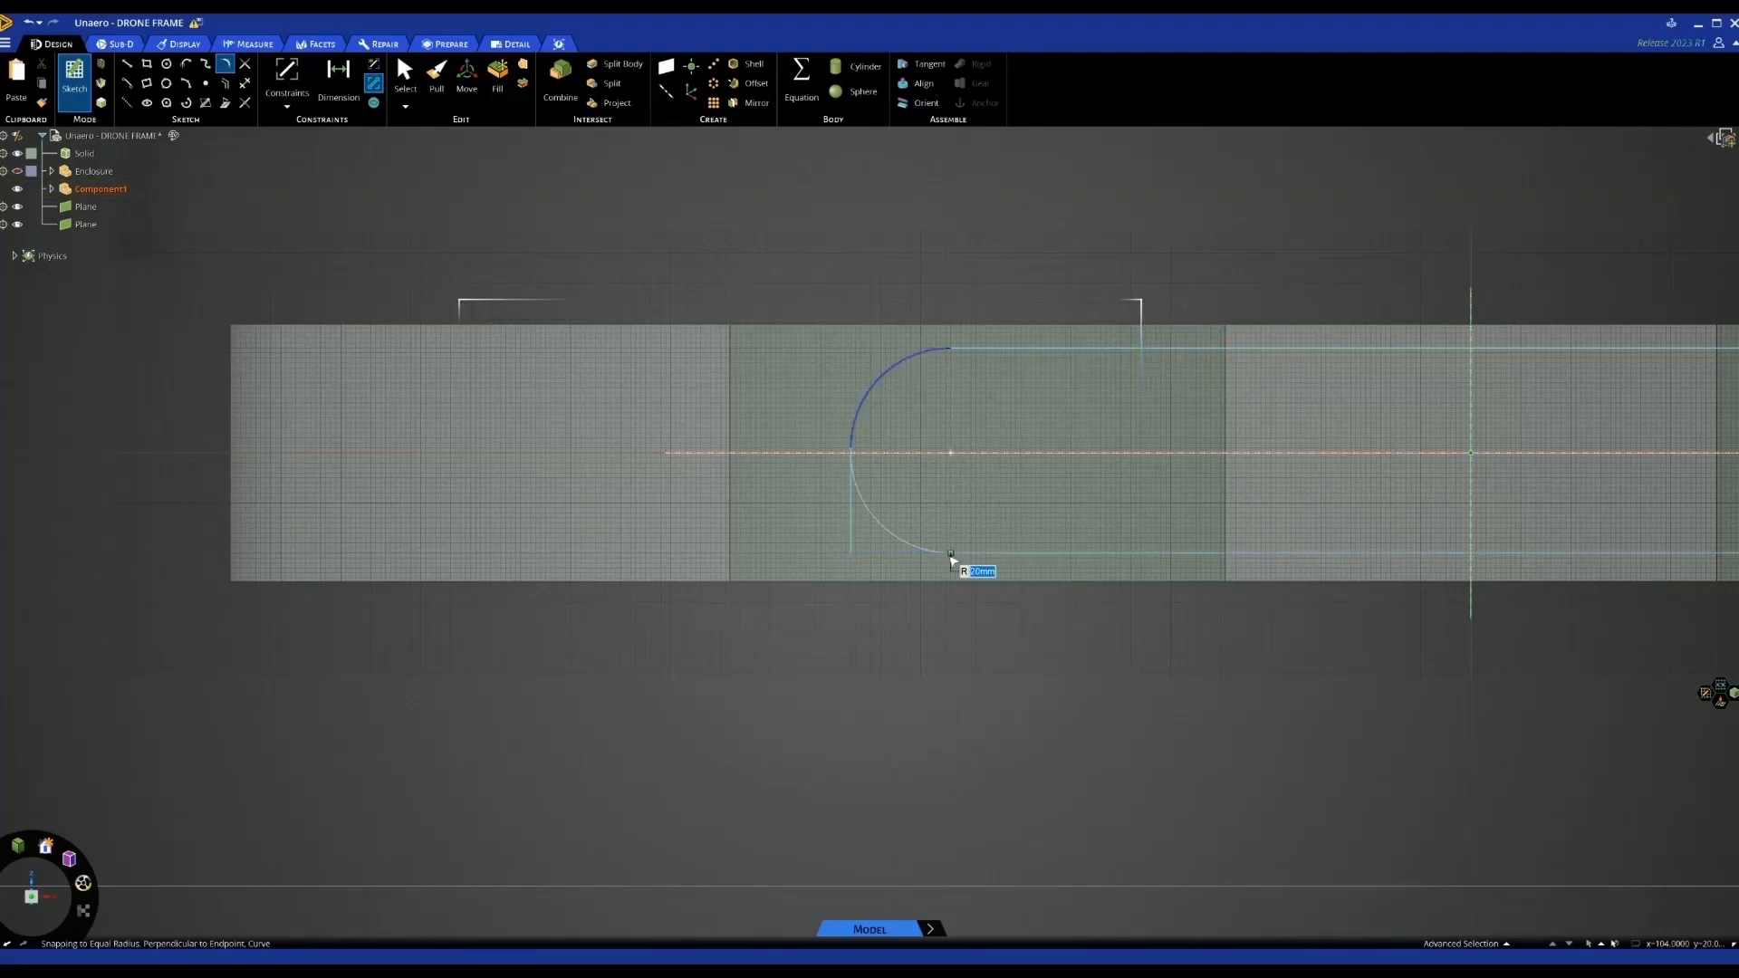
pyautogui.click(952, 557)
pyautogui.scroll(-3, 885, 571)
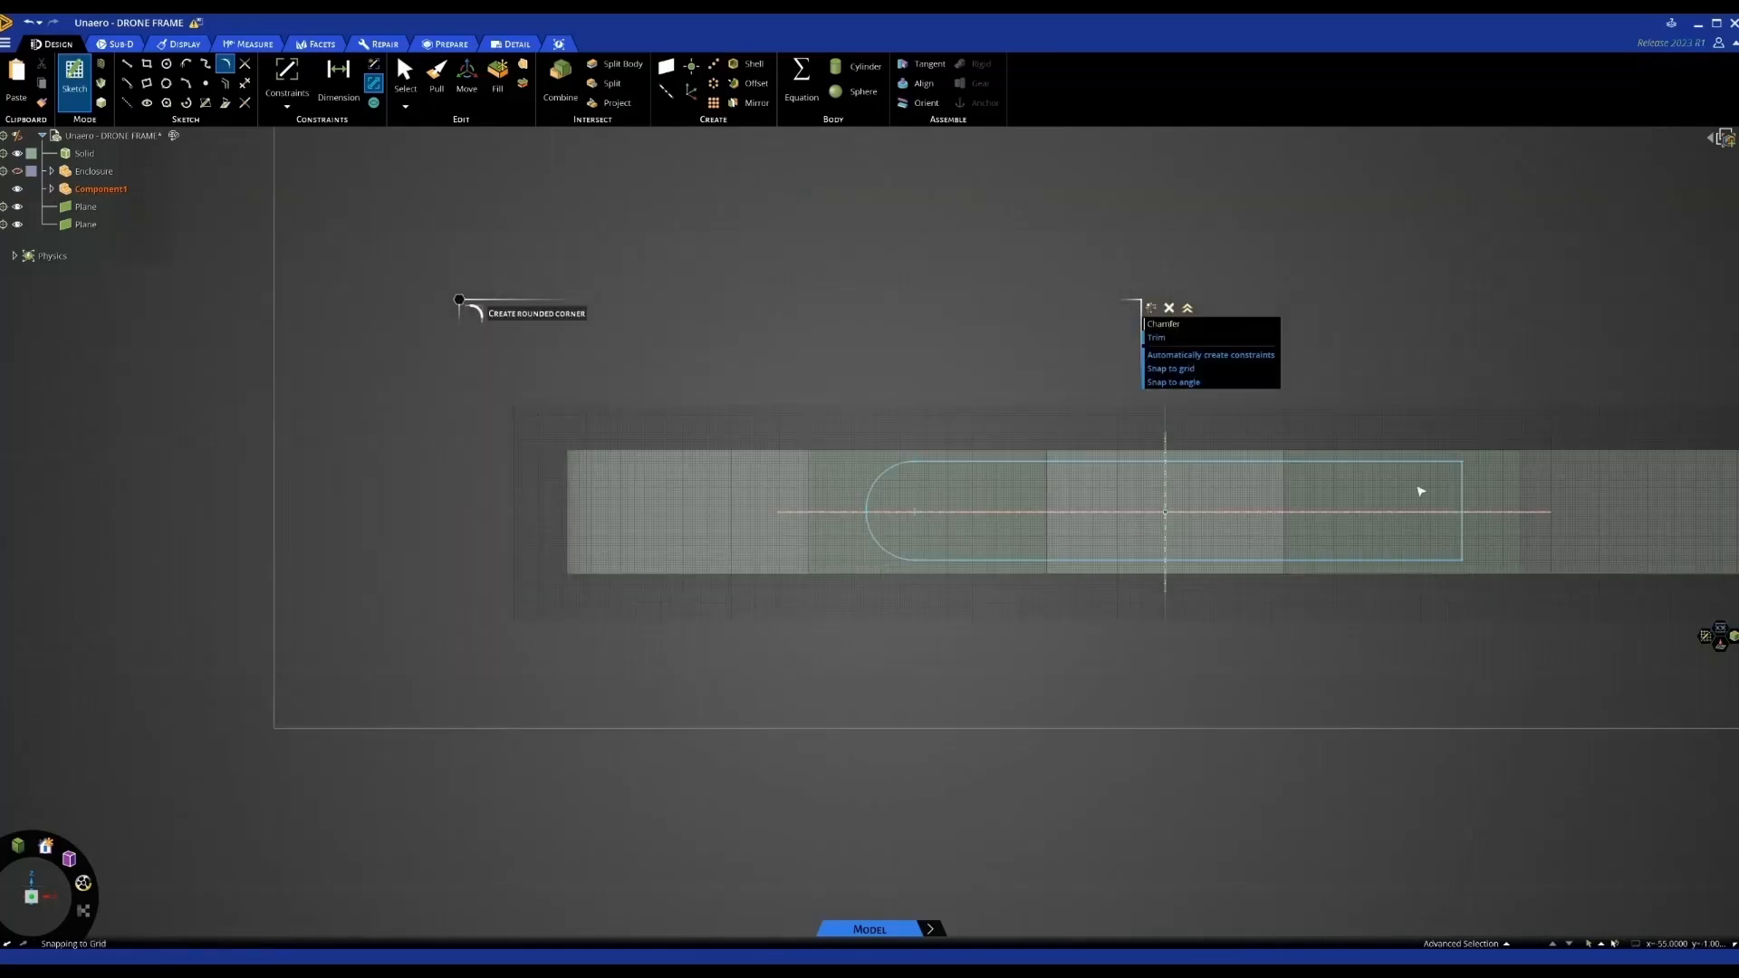
pyautogui.scroll(3, 1420, 491)
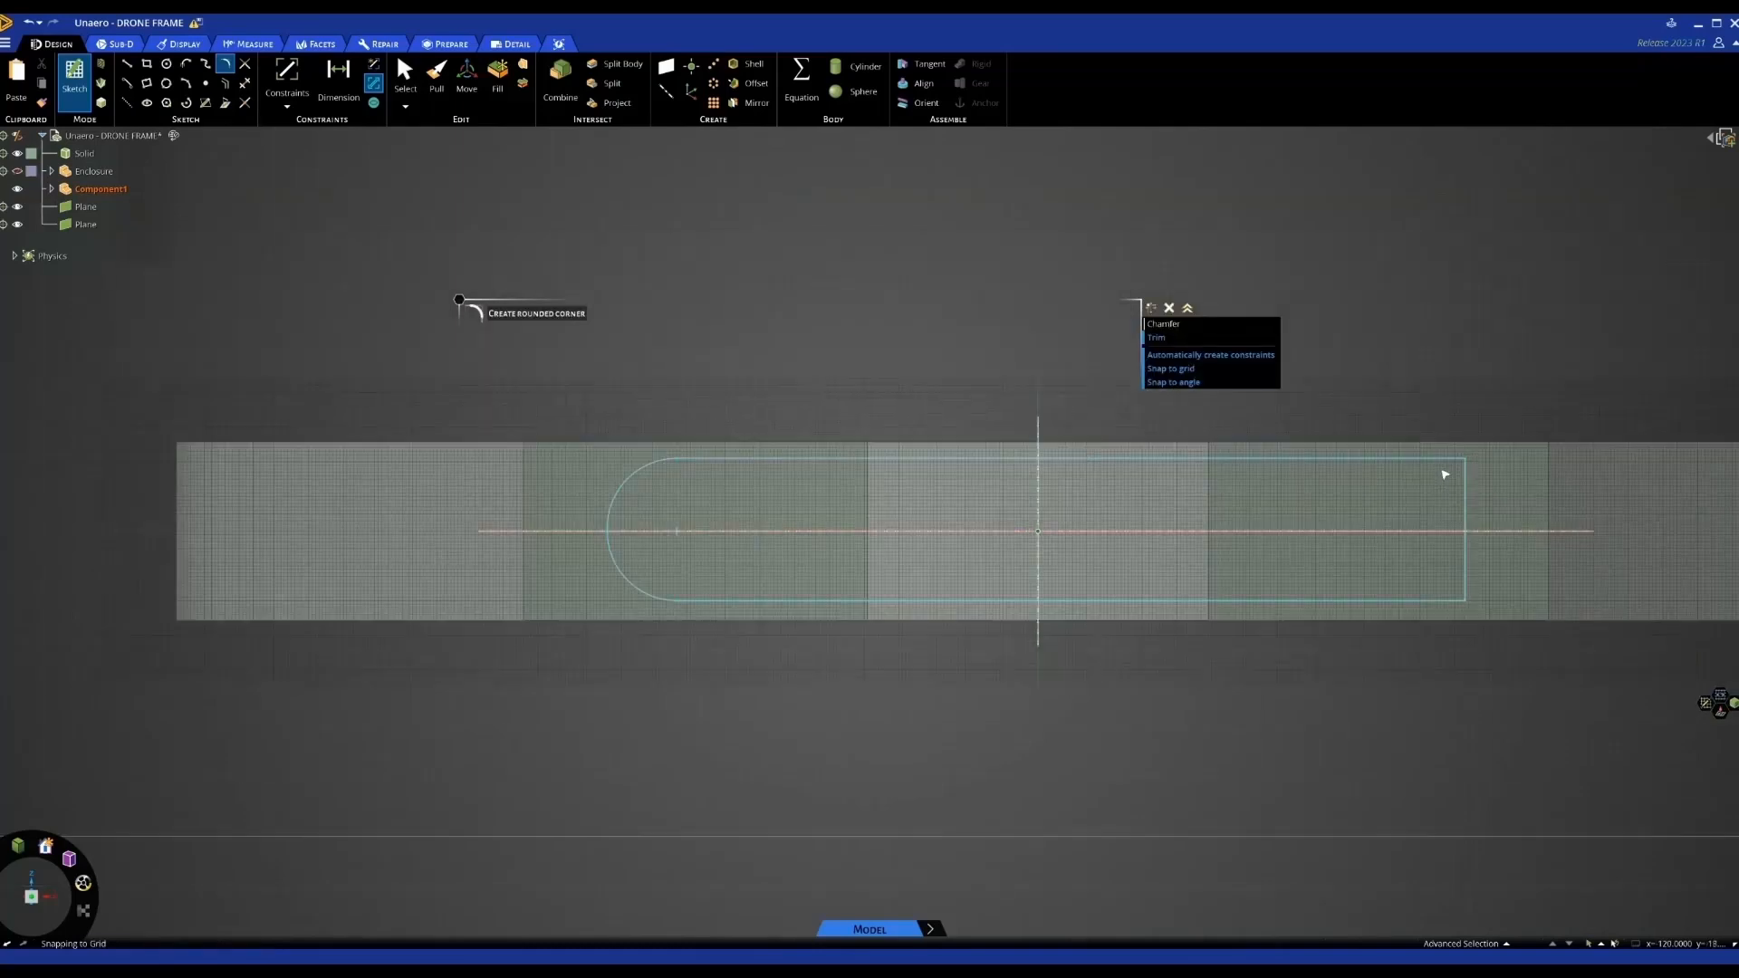
pyautogui.click(1387, 461)
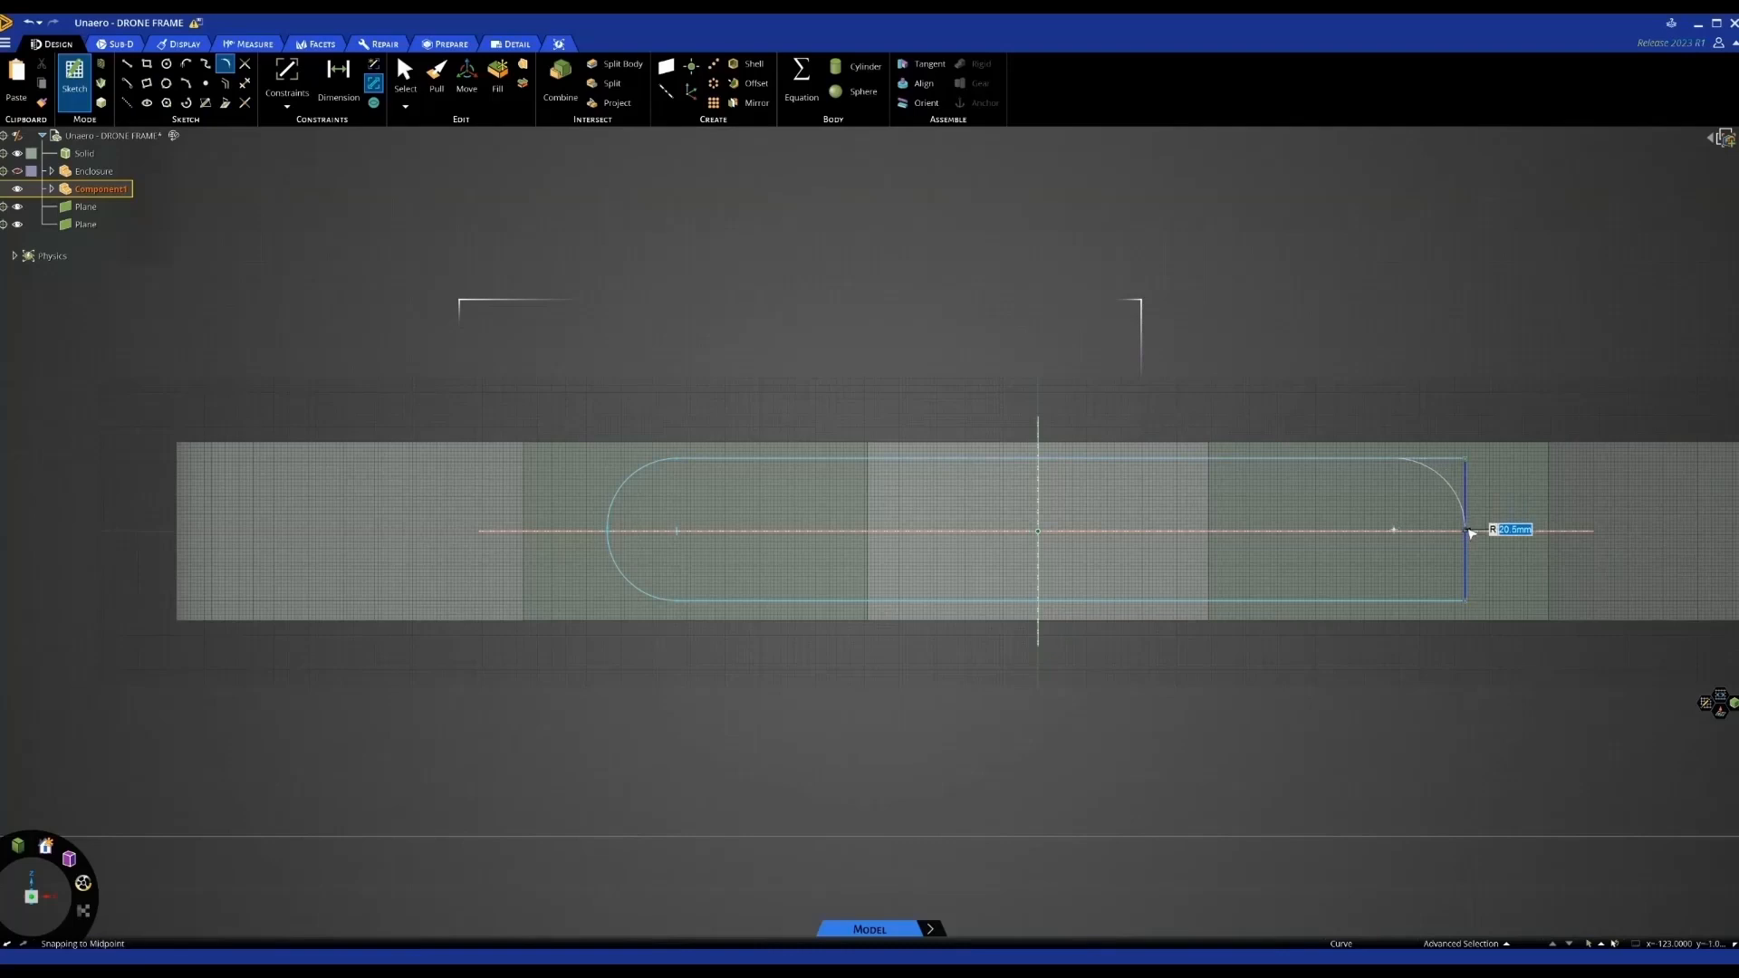
pyautogui.click(1469, 532)
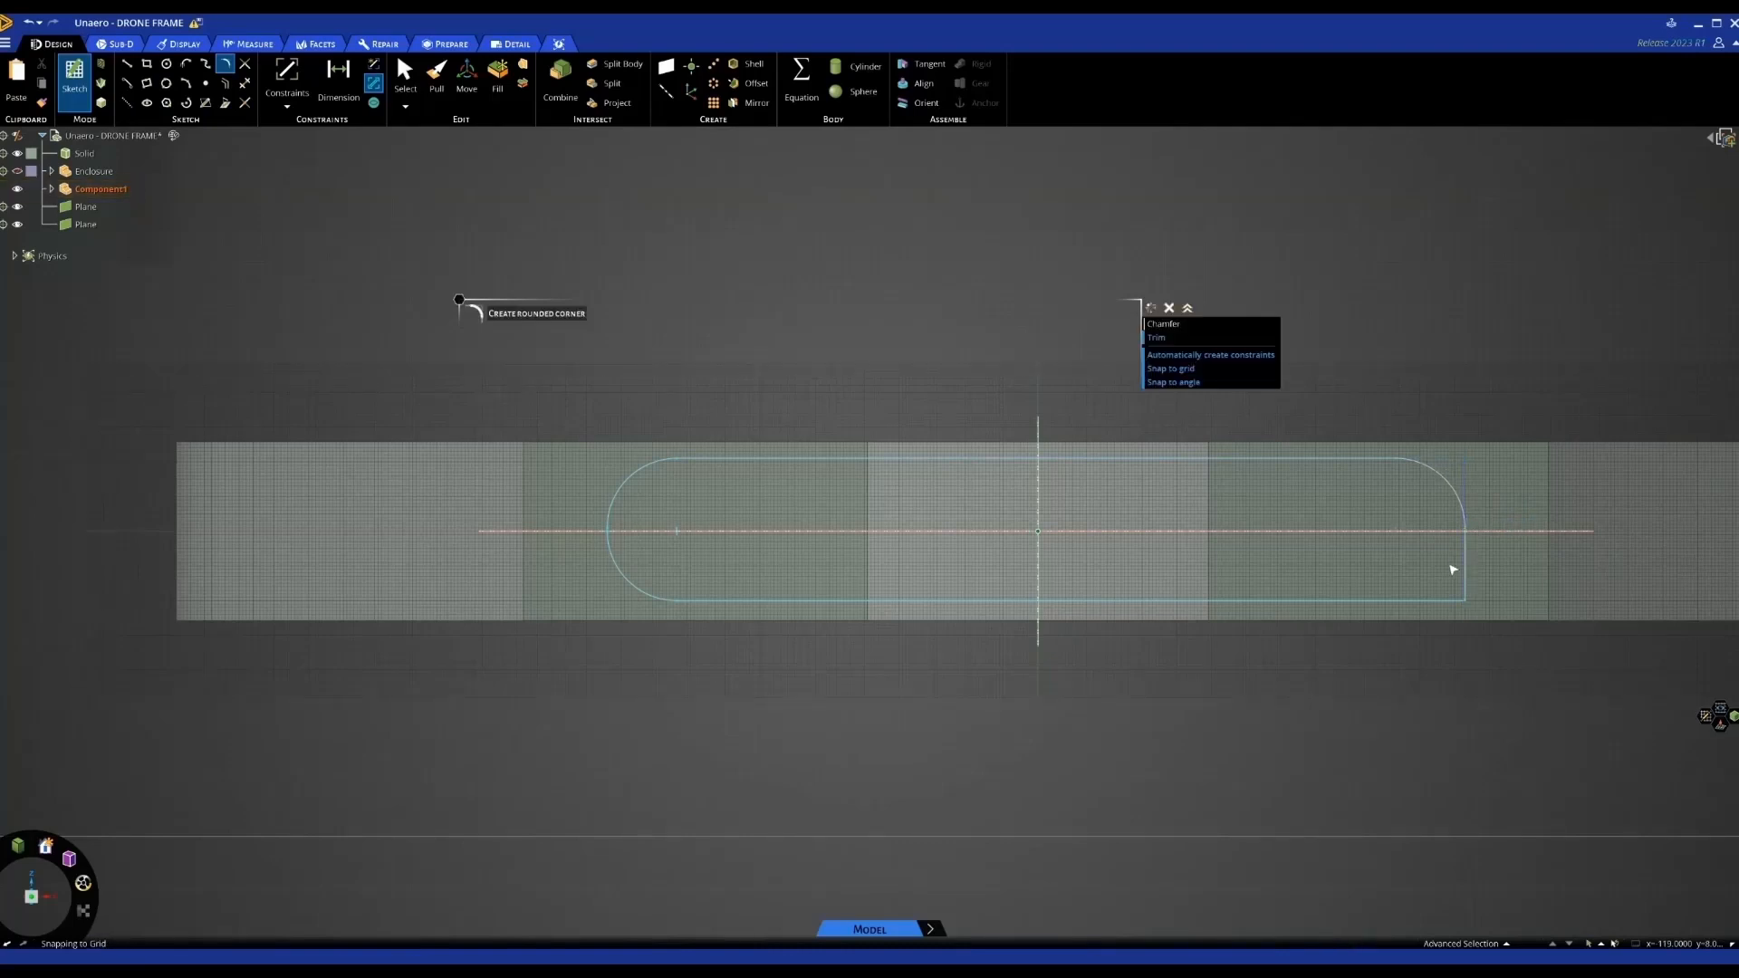
pyautogui.click(1397, 603)
pyautogui.scroll(-3, 1246, 642)
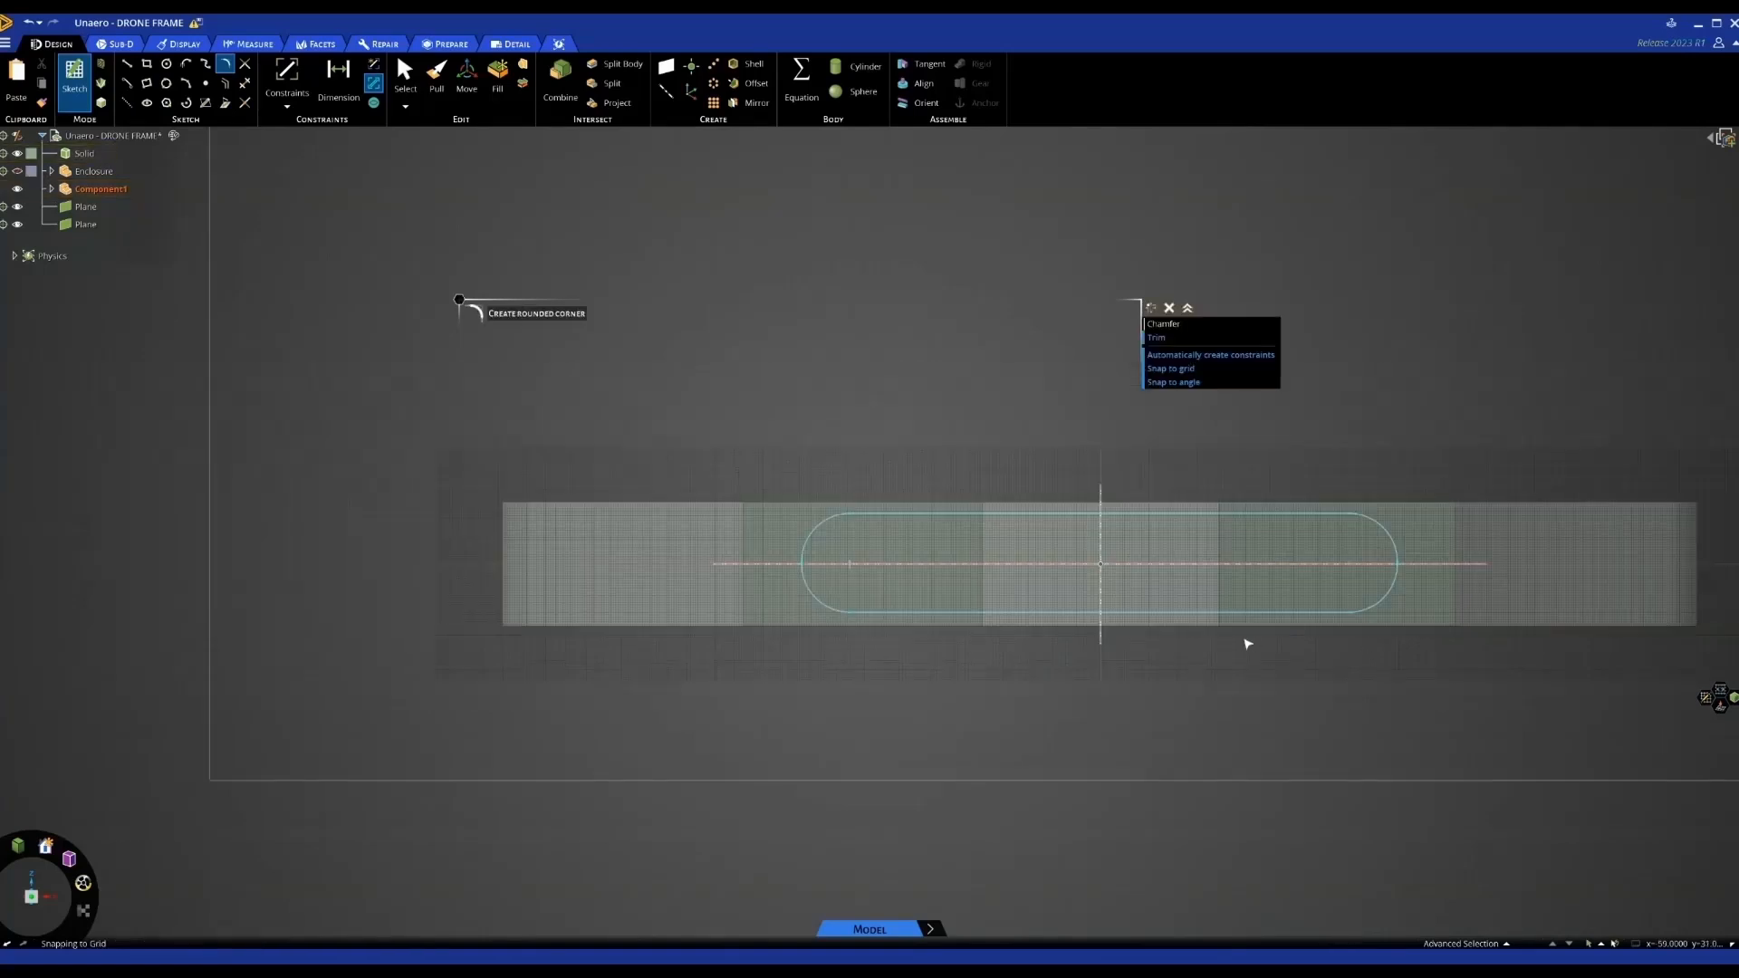
pyautogui.moveTo(1313, 569); pyautogui.dragTo(1265, 600, button='middle')
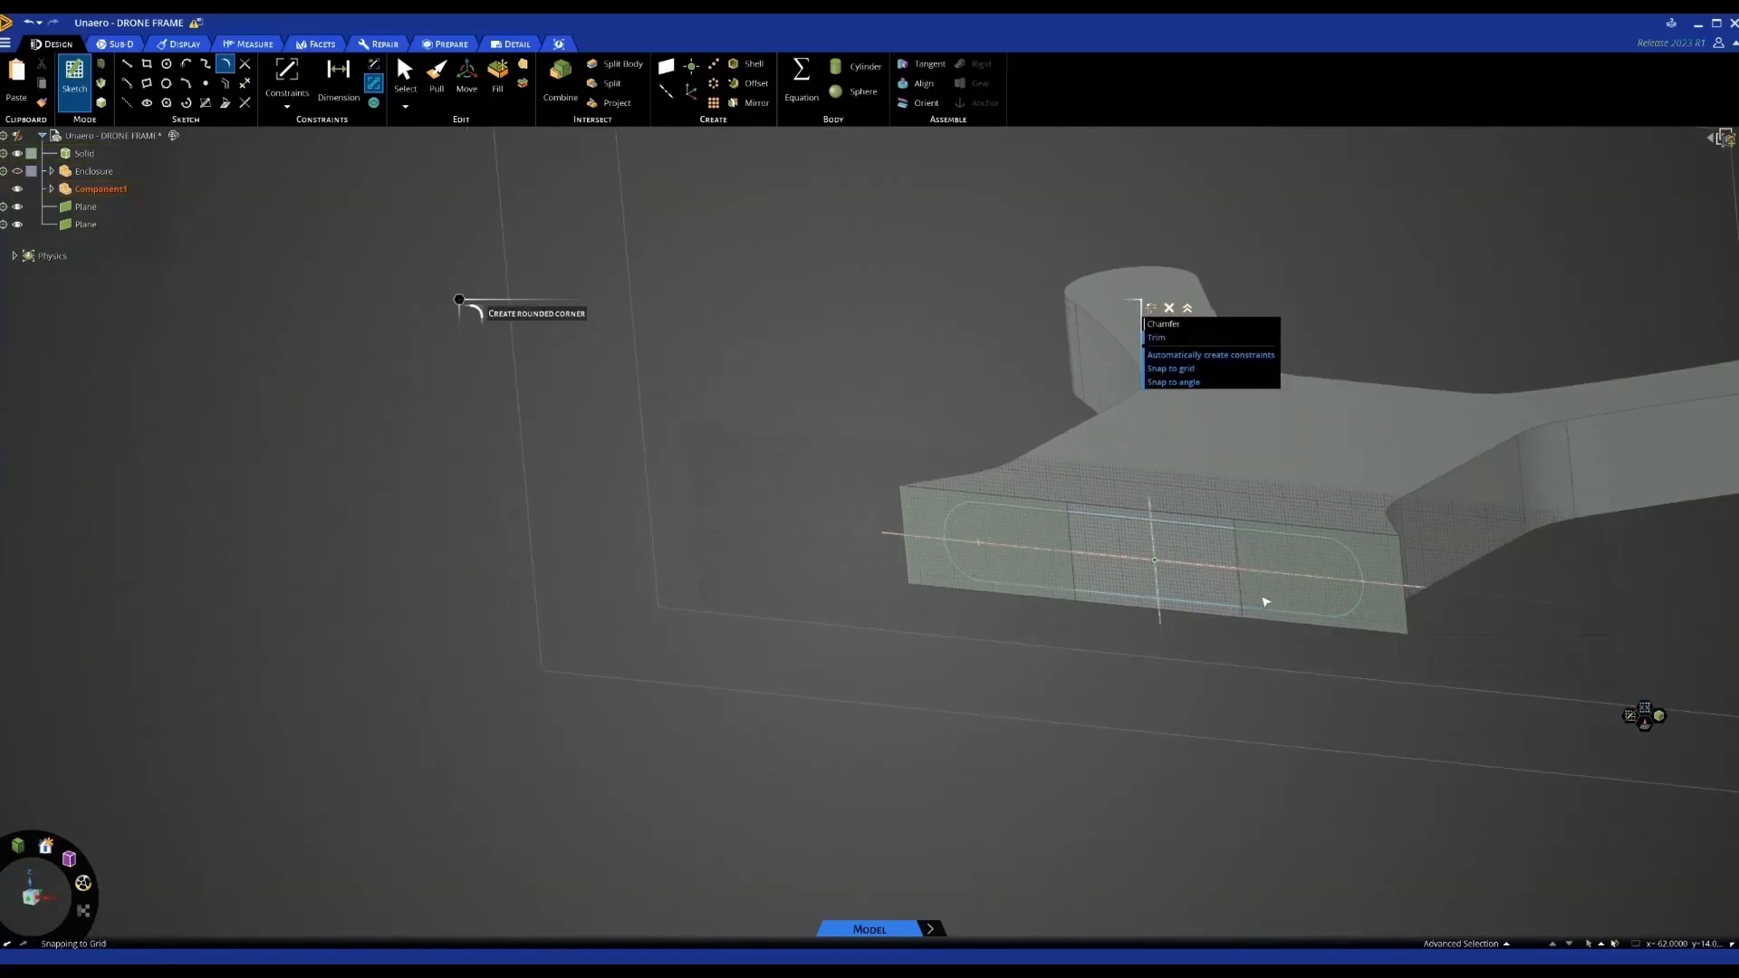
# Finish the slot sketch, imprinting it on the frame, and select Component1
pyautogui.click(436, 77)
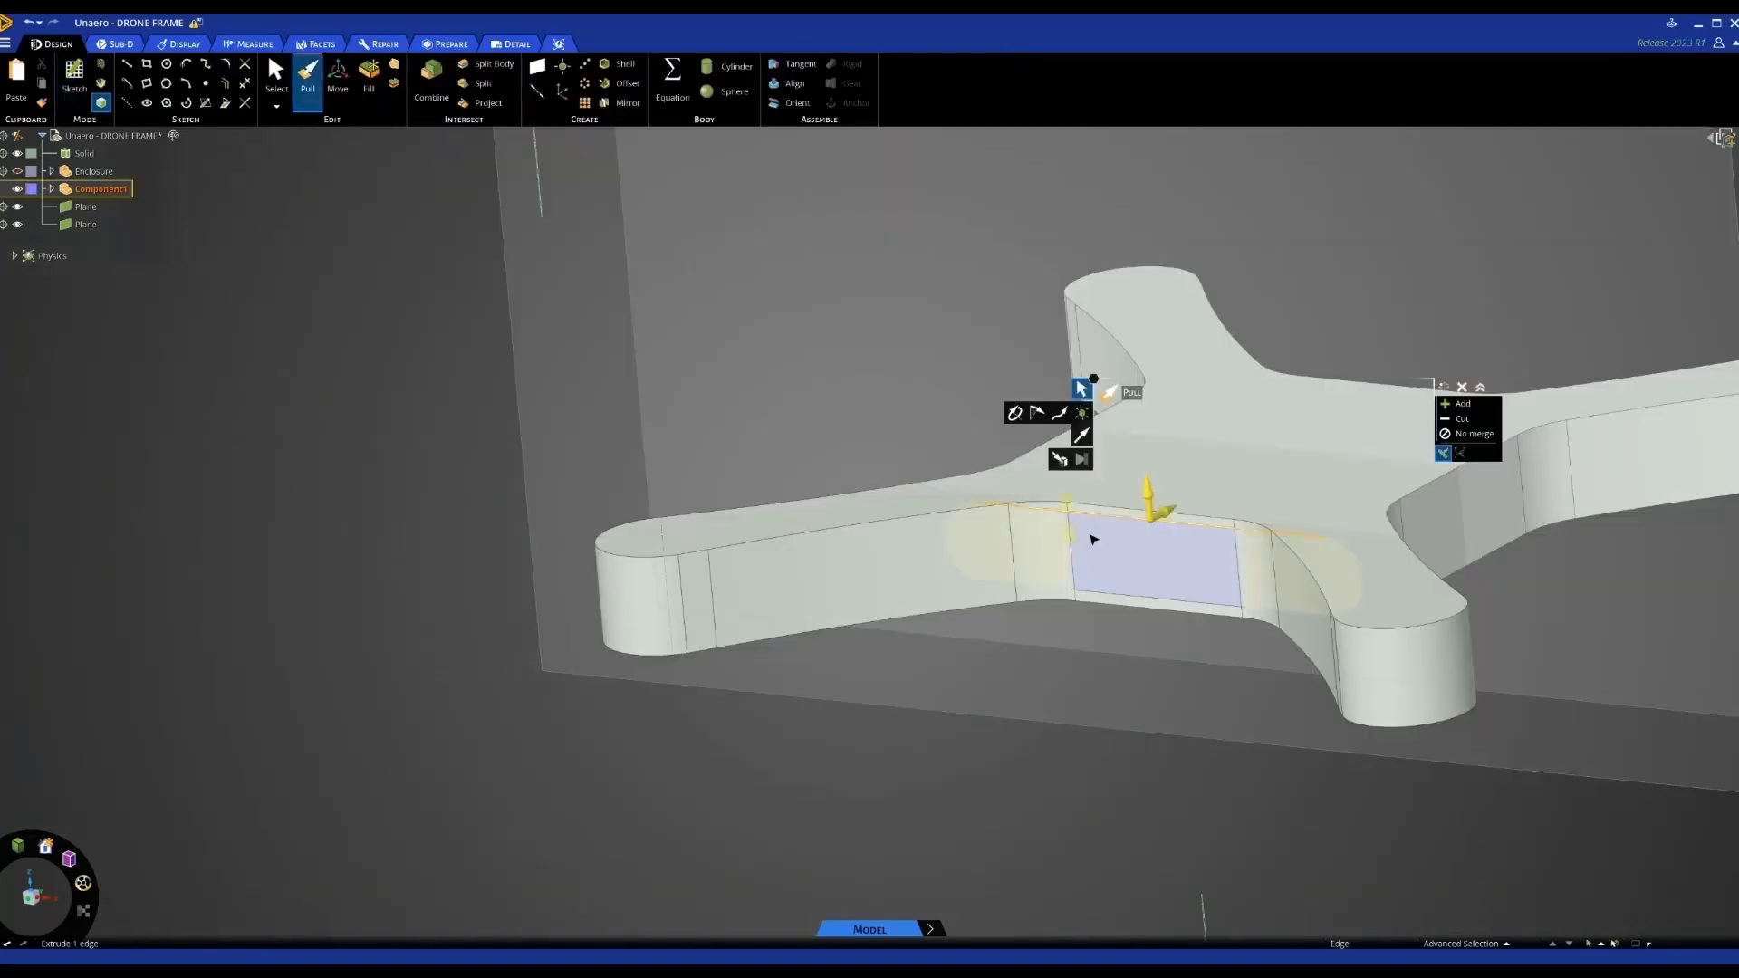
pyautogui.click(97, 189)
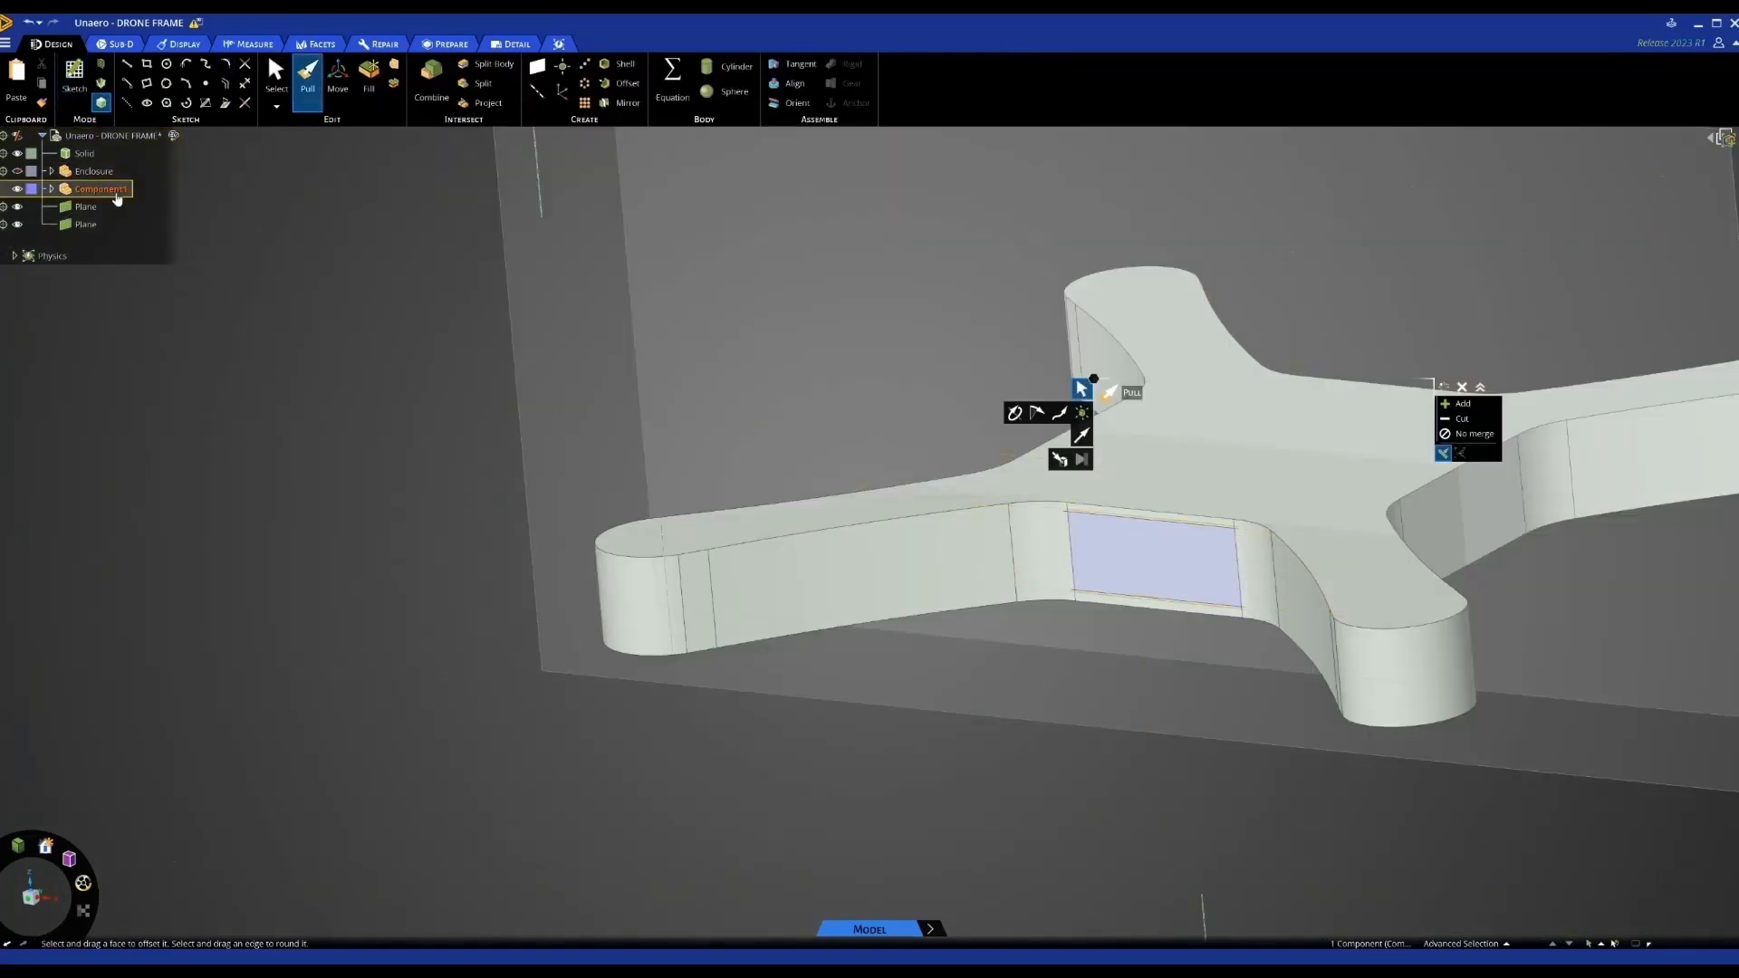
pyautogui.click(457, 314)
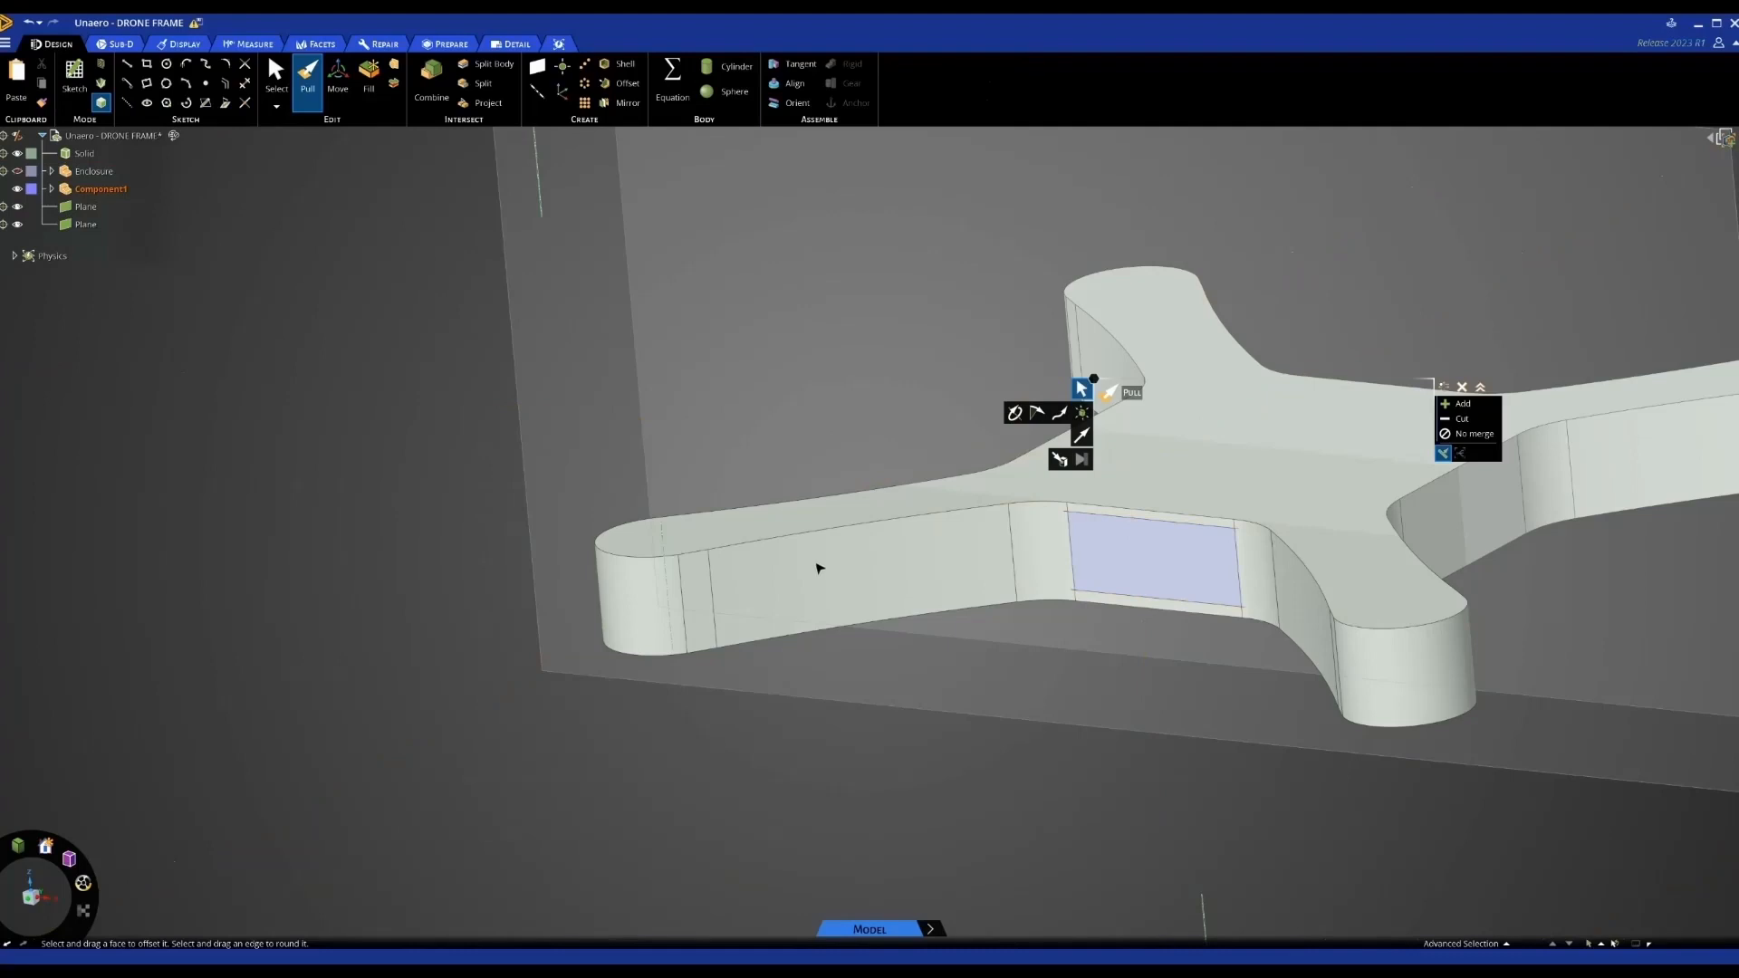
pyautogui.press('Escape')
pyautogui.scroll(-3, 736, 467)
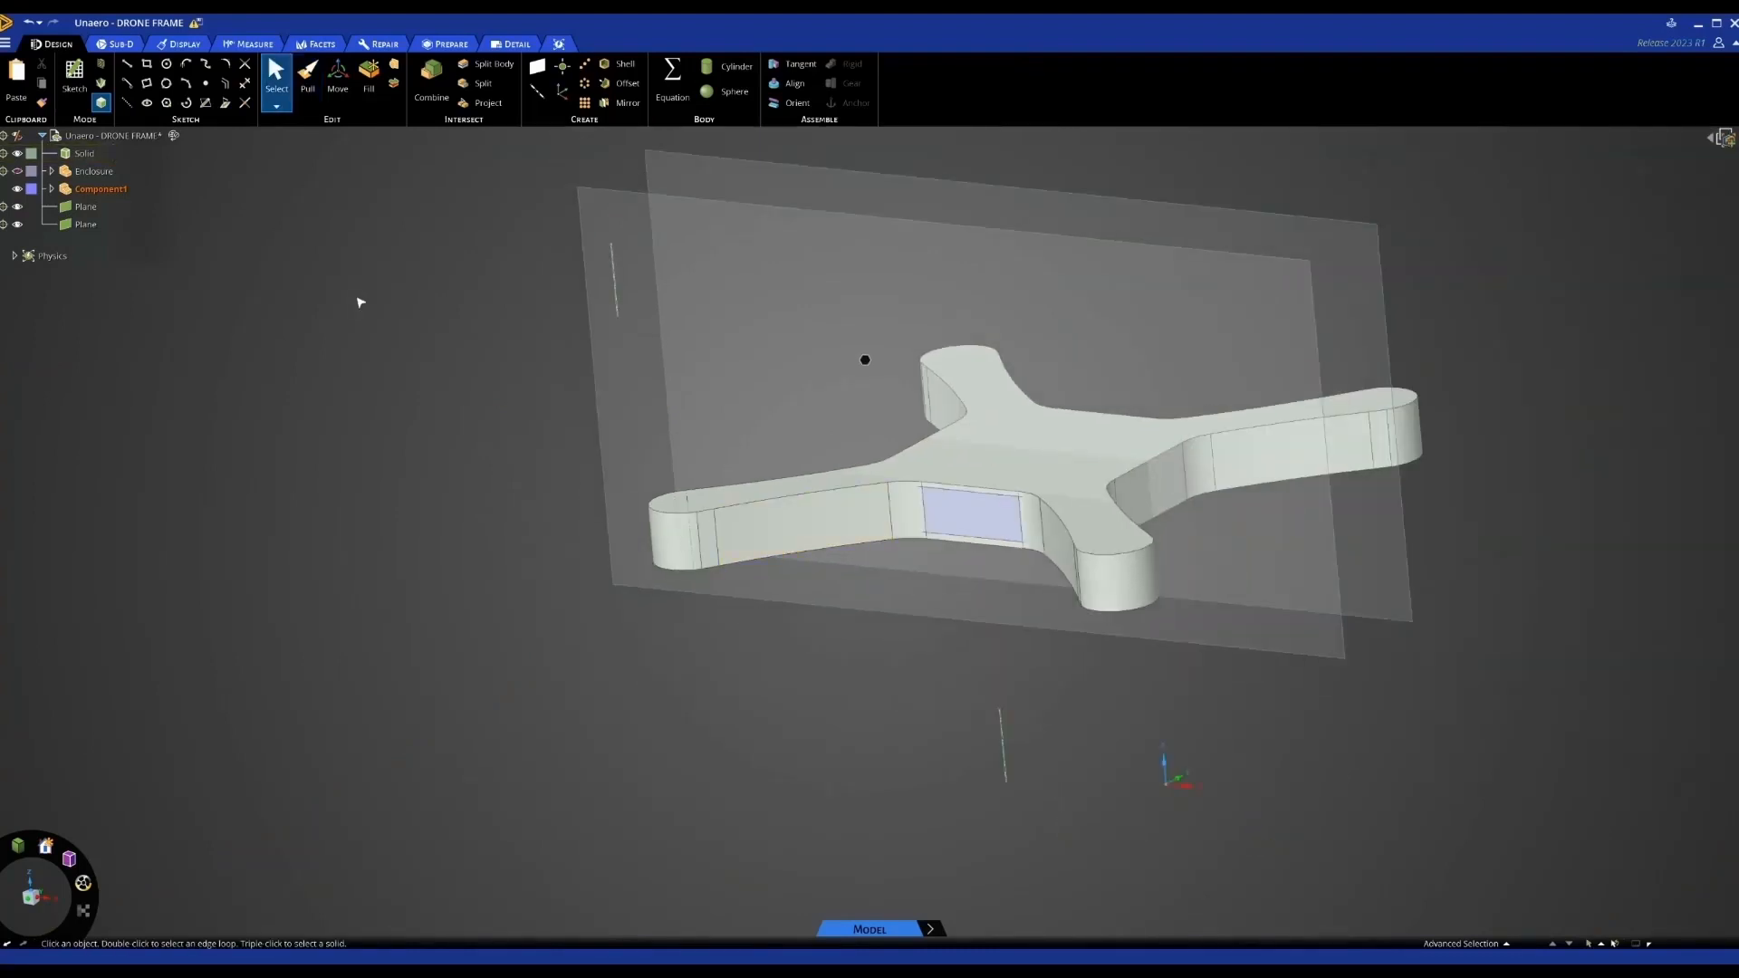
# Hide the drone frame body and start a sketch on the upper plane
pyautogui.click(17, 153)
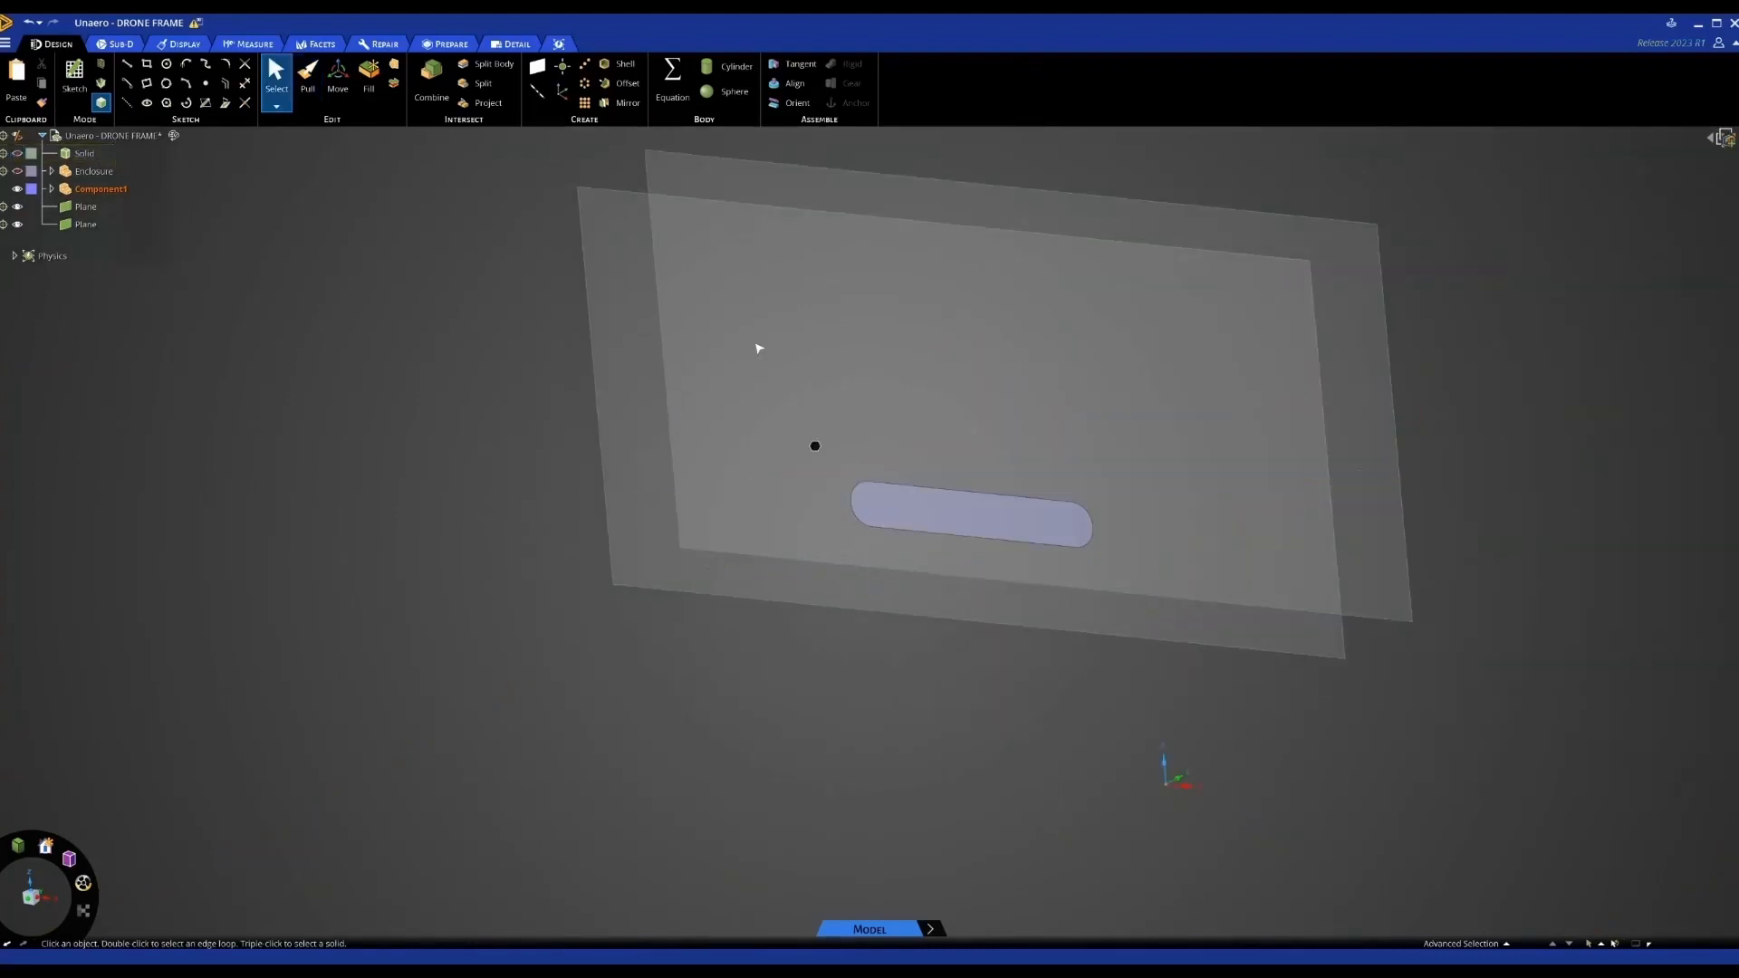
pyautogui.moveTo(759, 348); pyautogui.dragTo(784, 347, button='middle')
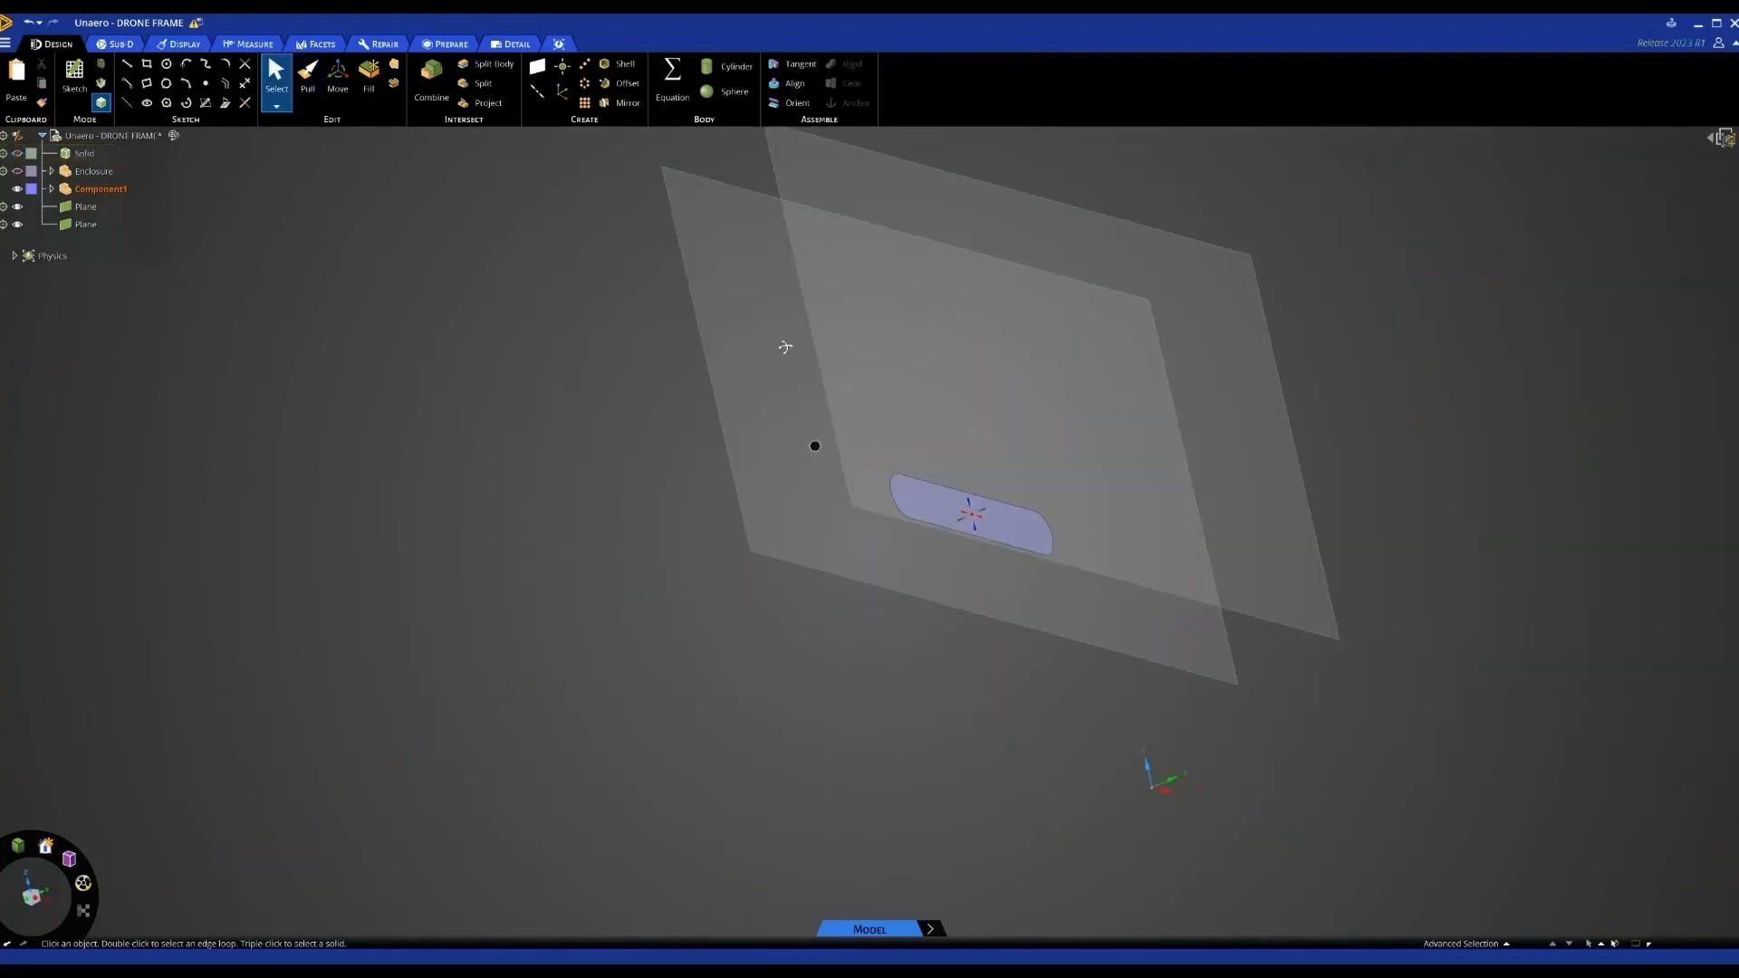
pyautogui.click(1085, 223)
pyautogui.moveTo(1069, 241); pyautogui.dragTo(1084, 230, button='middle')
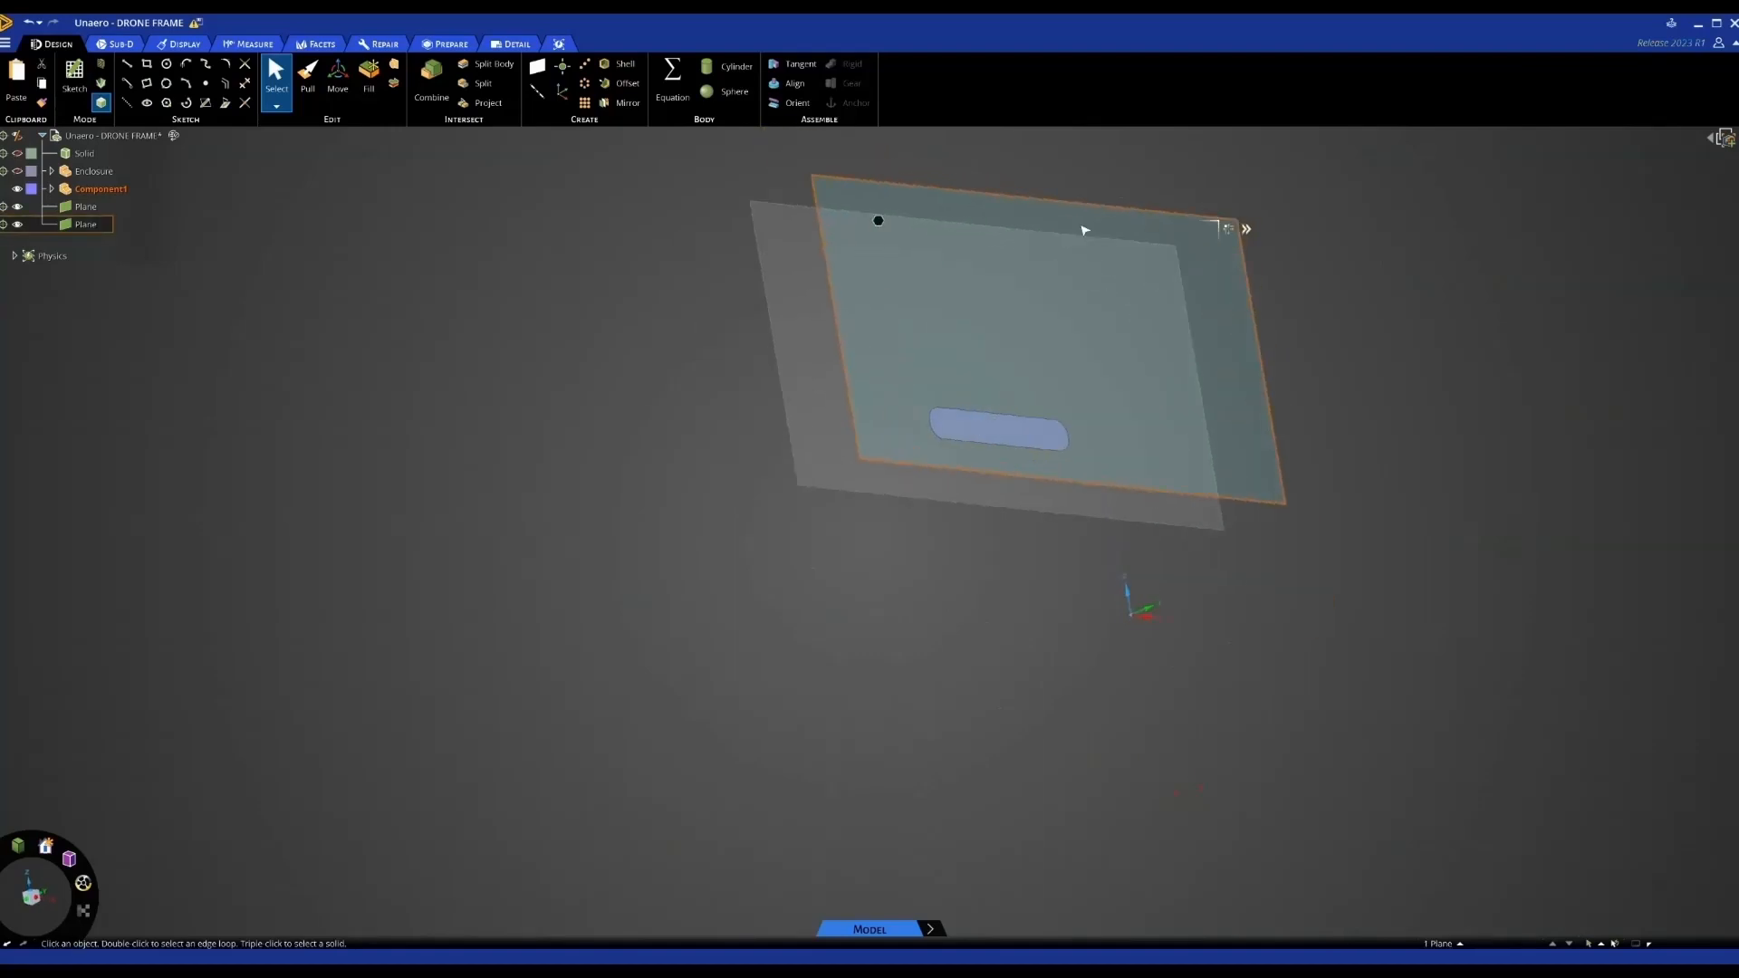
pyautogui.press('k')
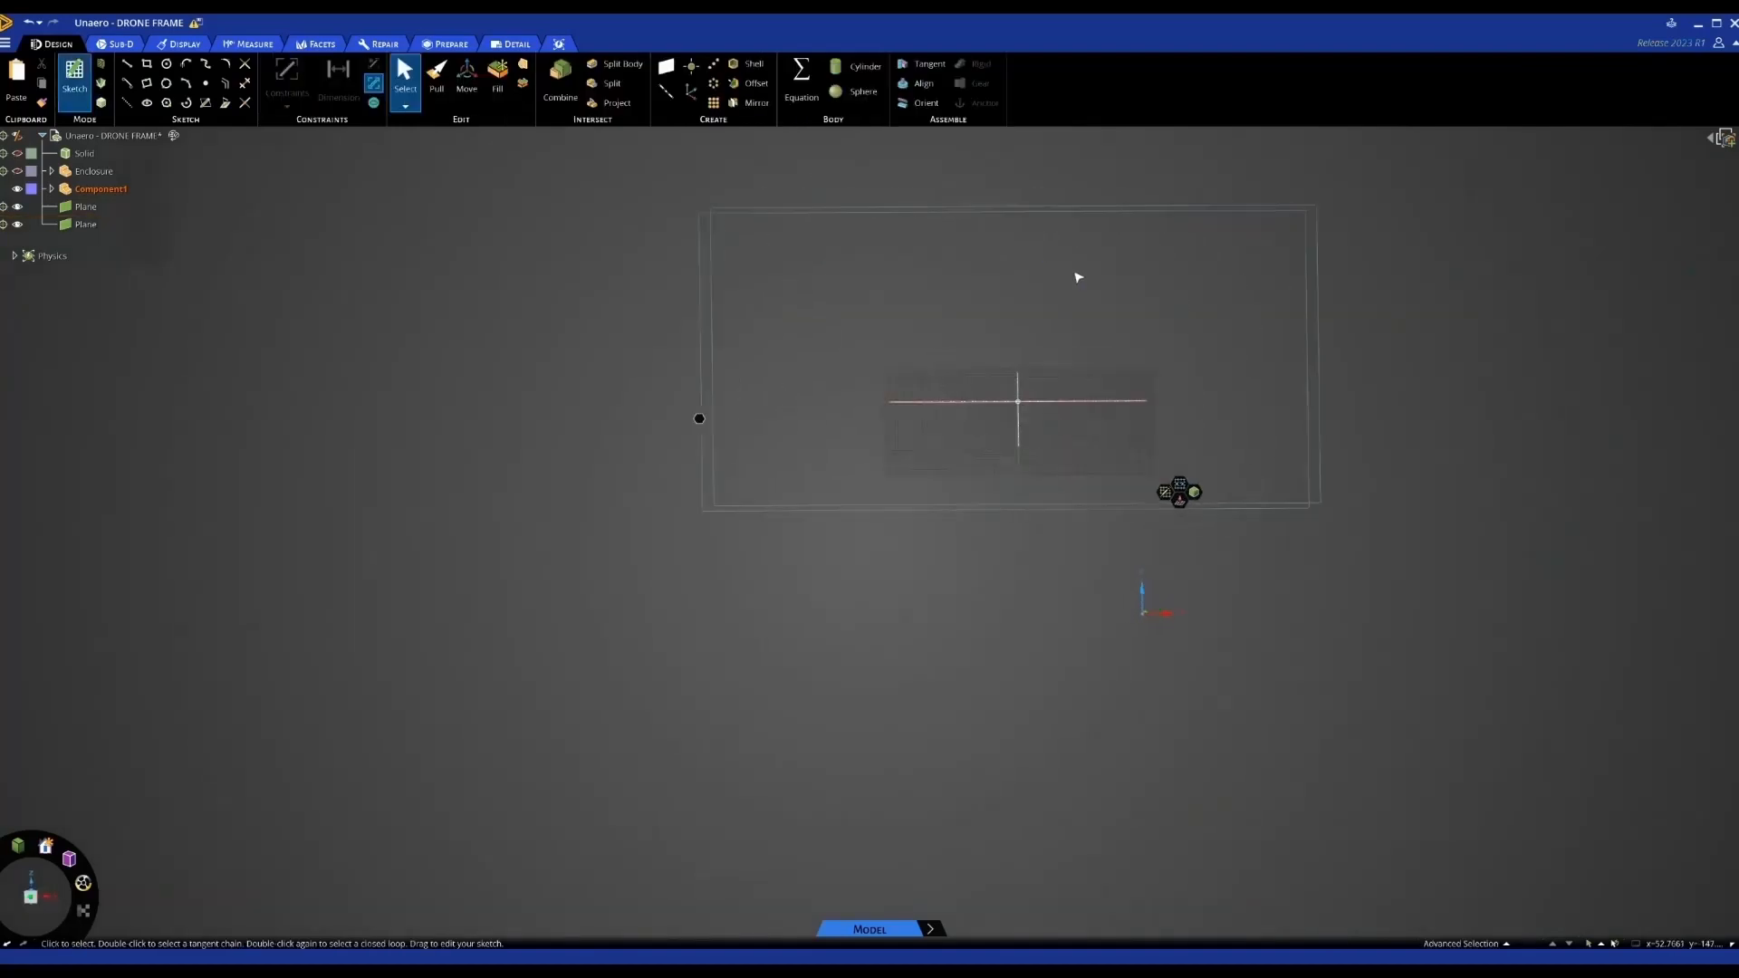
# Clip the scene above the grid and project the slot edges into the sketch
pyautogui.scroll(2, 901, 408)
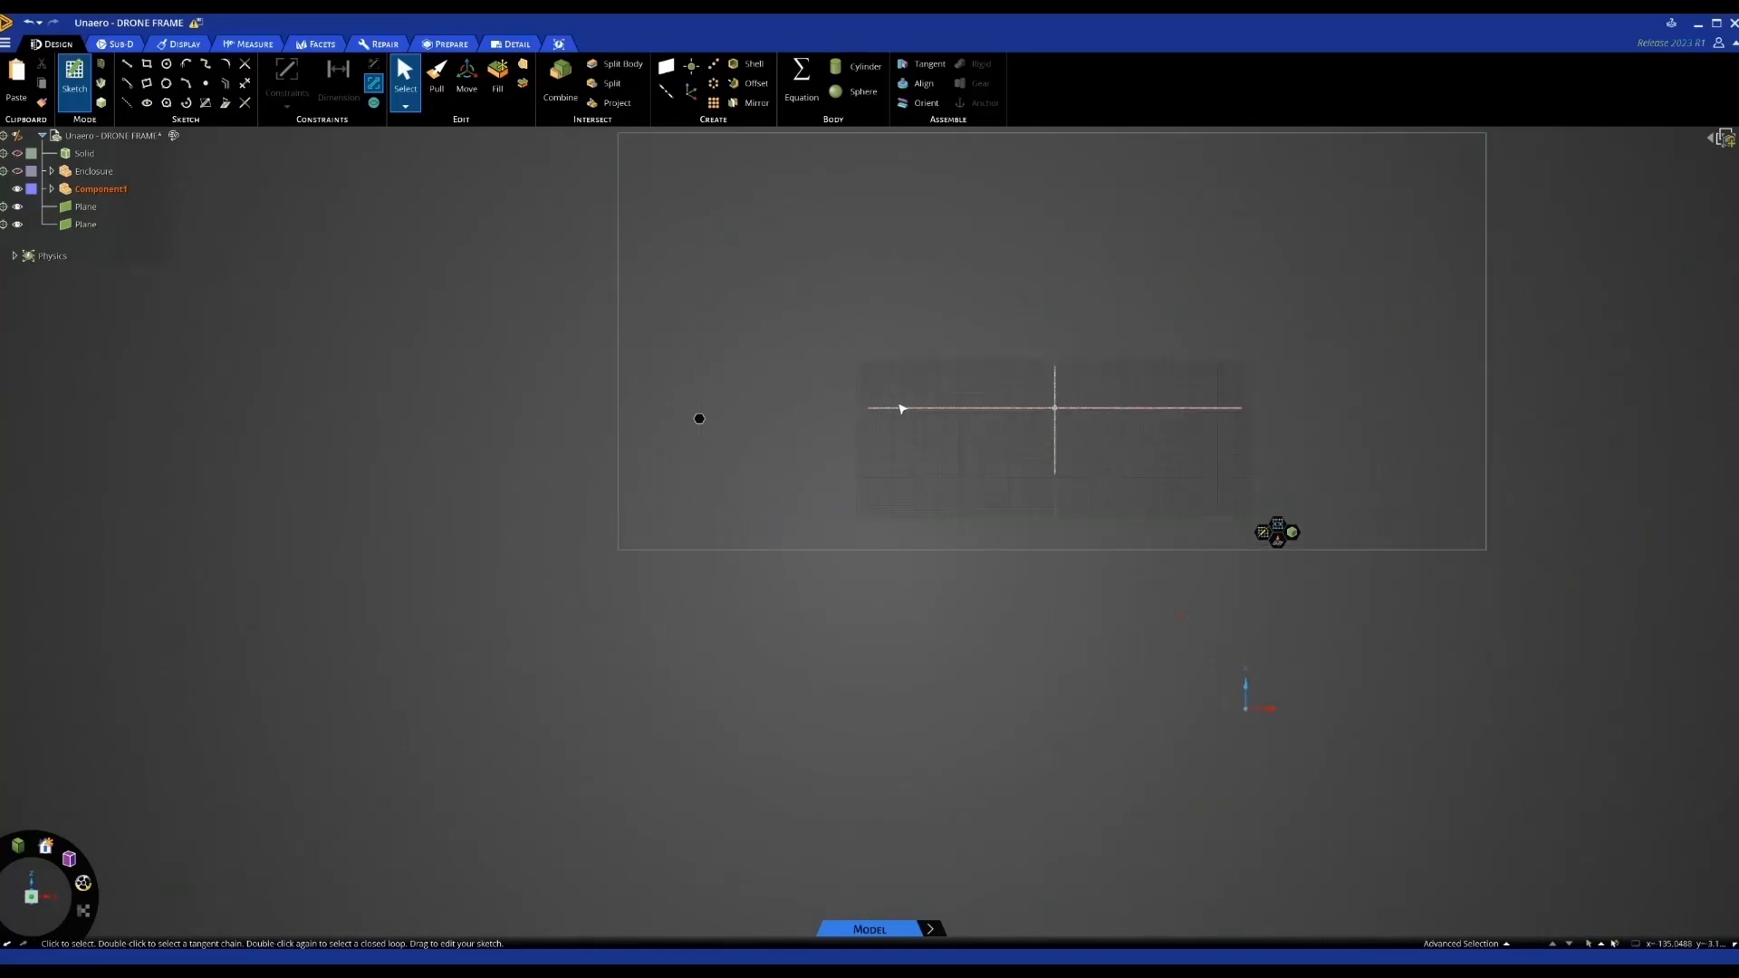
pyautogui.click(178, 43)
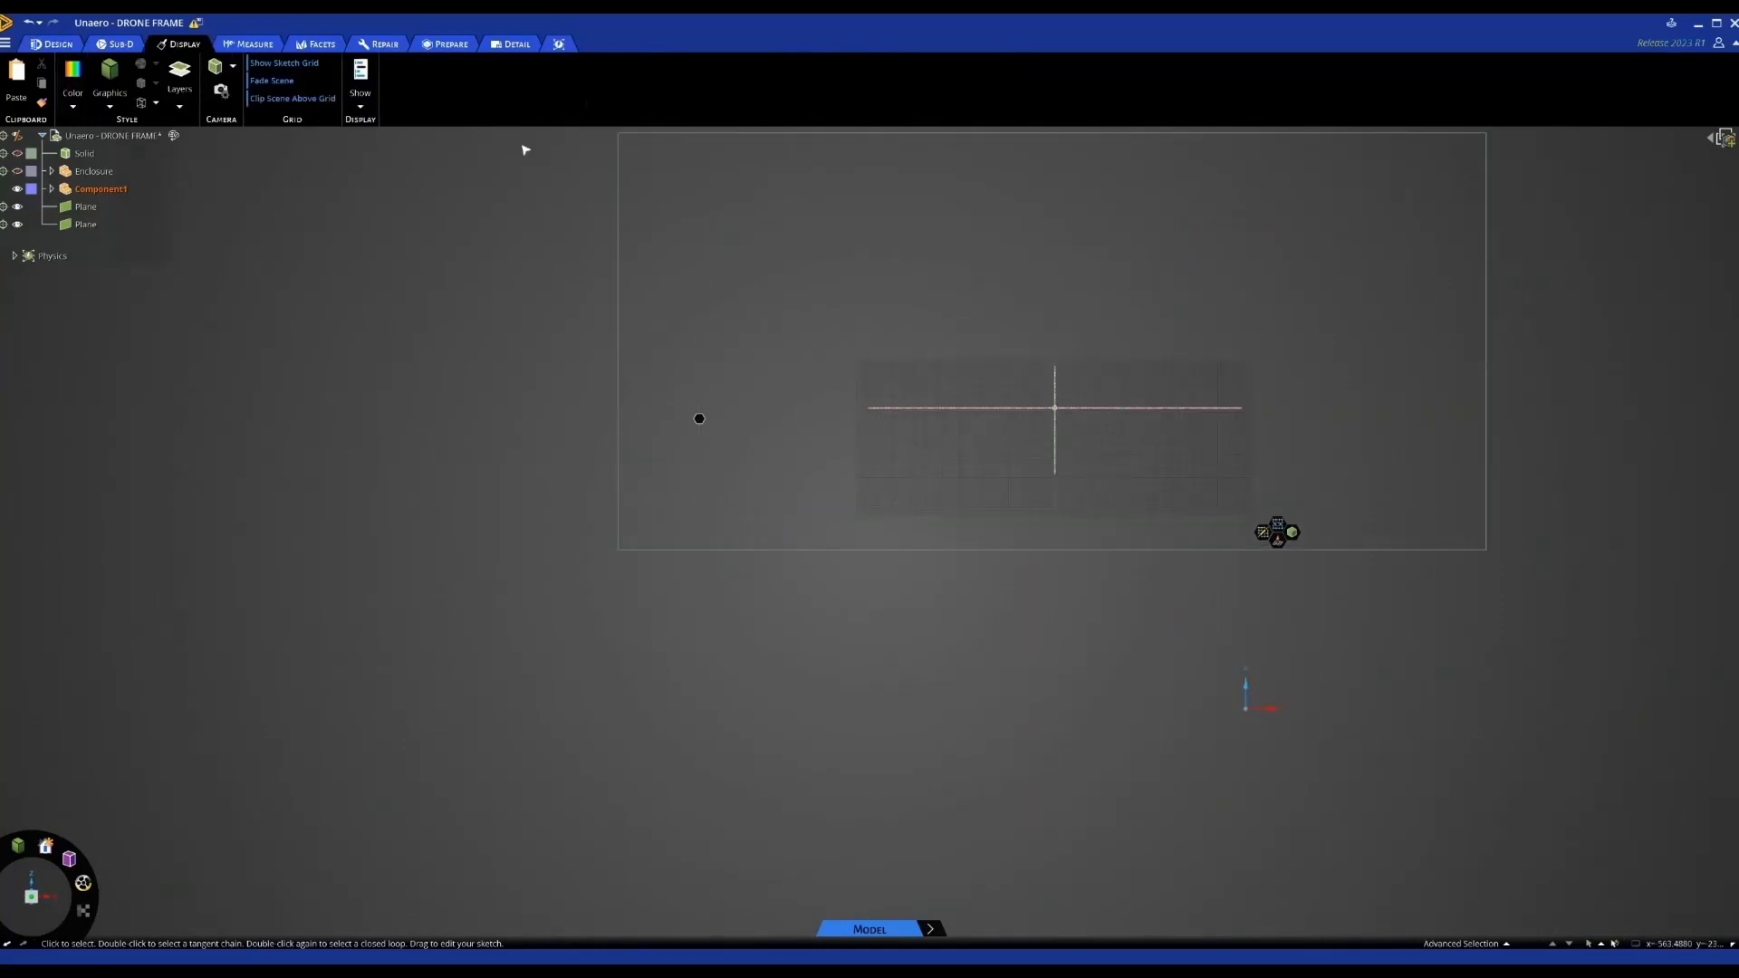
pyautogui.click(291, 97)
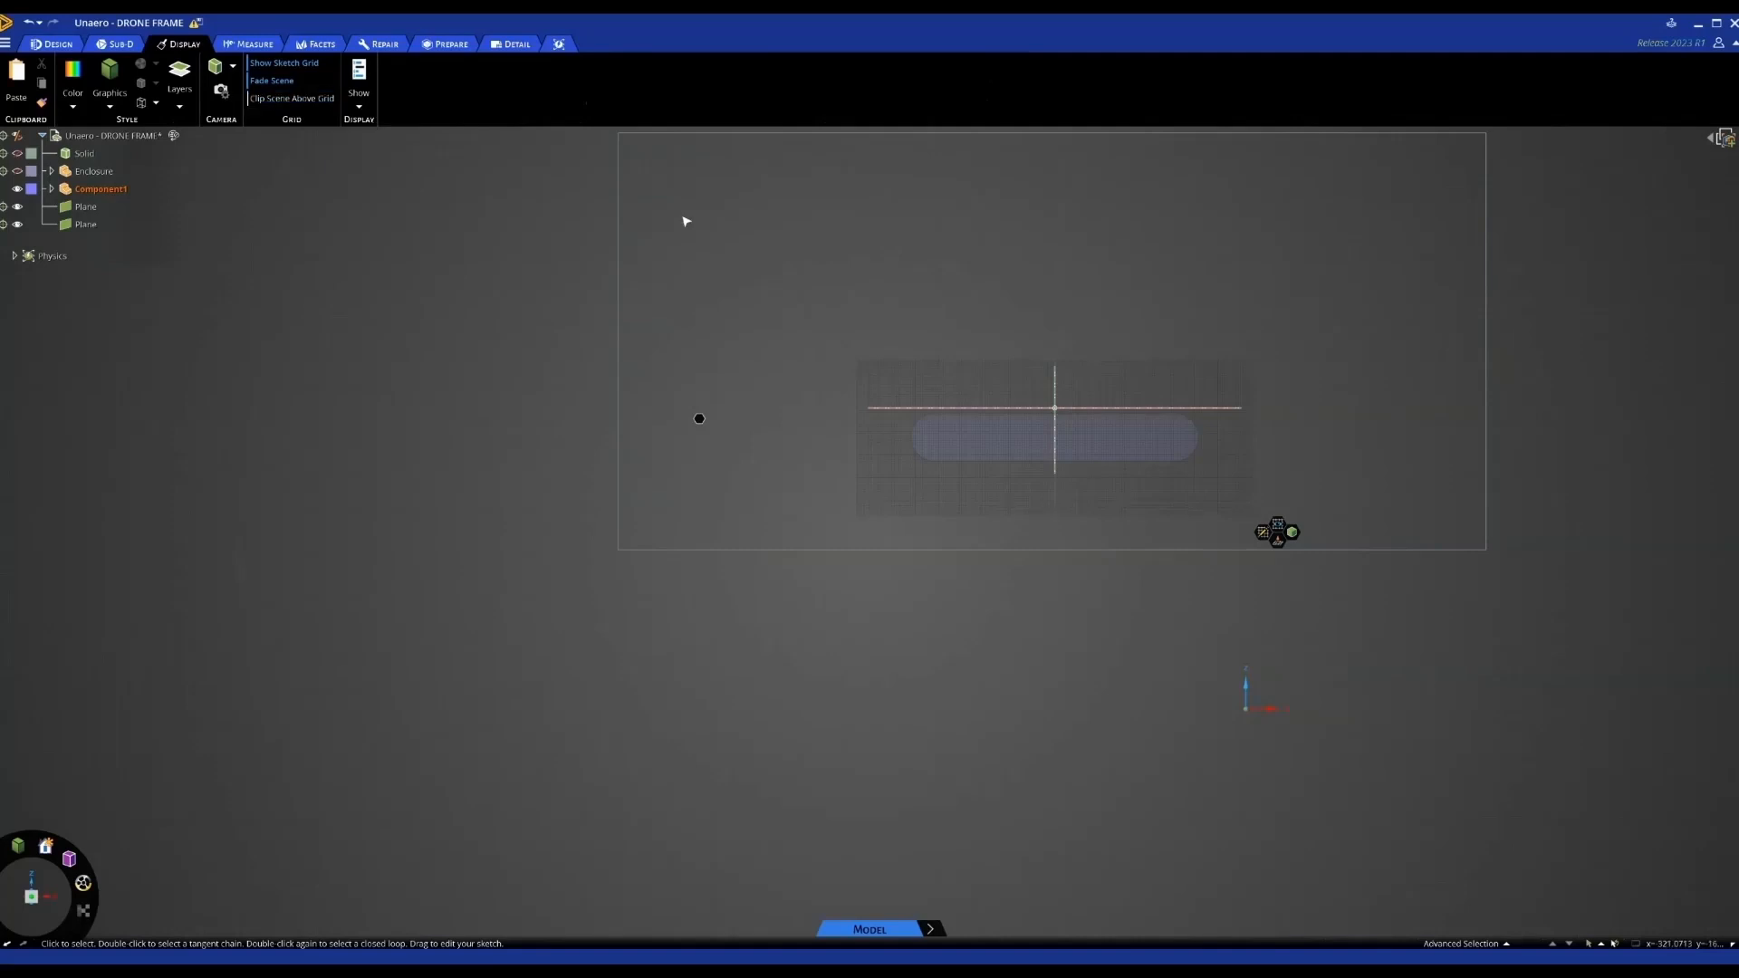
pyautogui.scroll(2, 1071, 443)
pyautogui.scroll(2, 1051, 446)
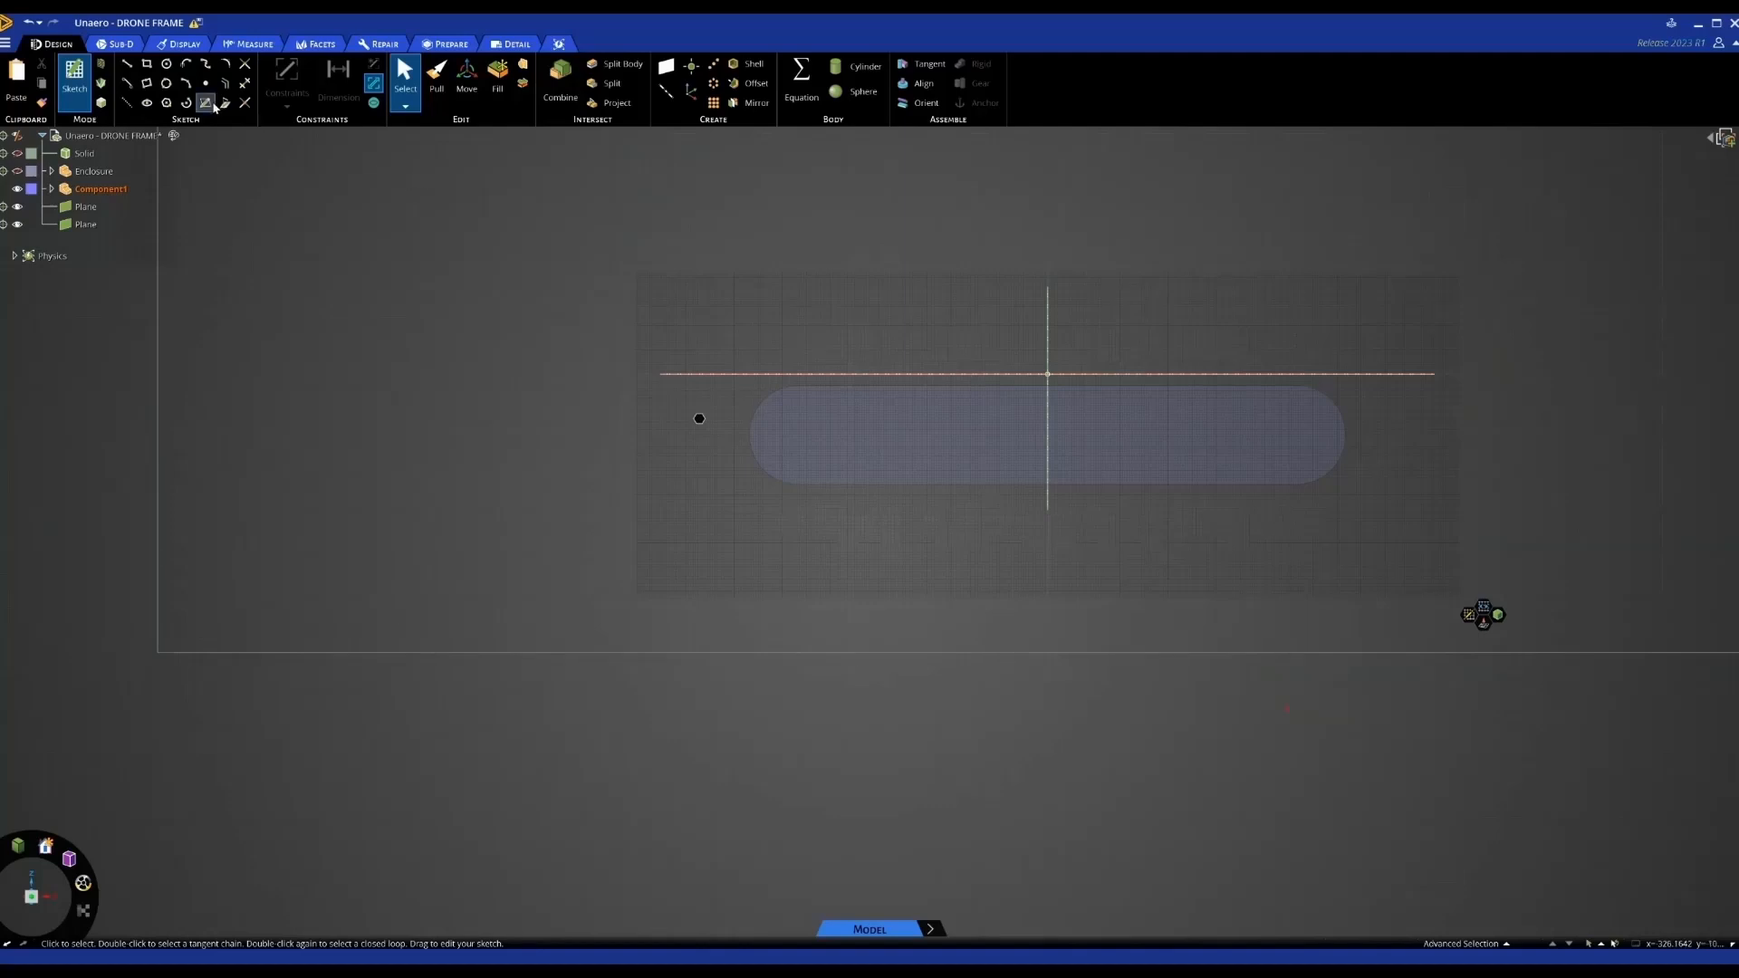
pyautogui.click(225, 102)
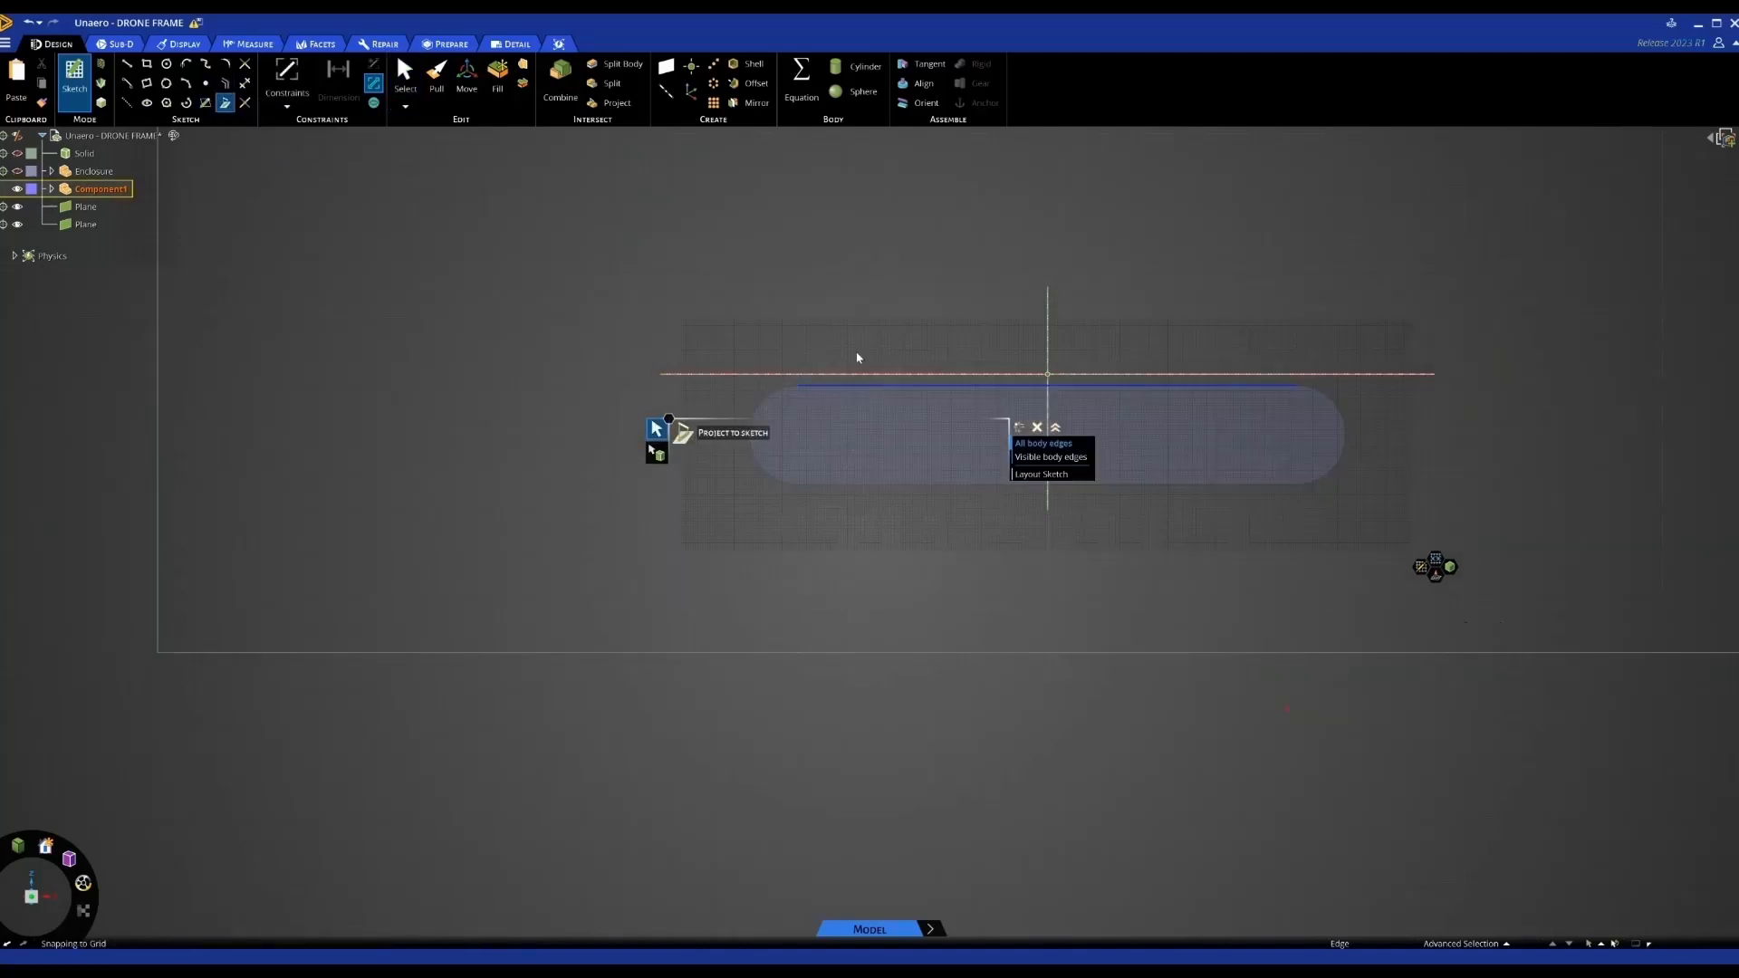
pyautogui.scroll(2, 834, 340)
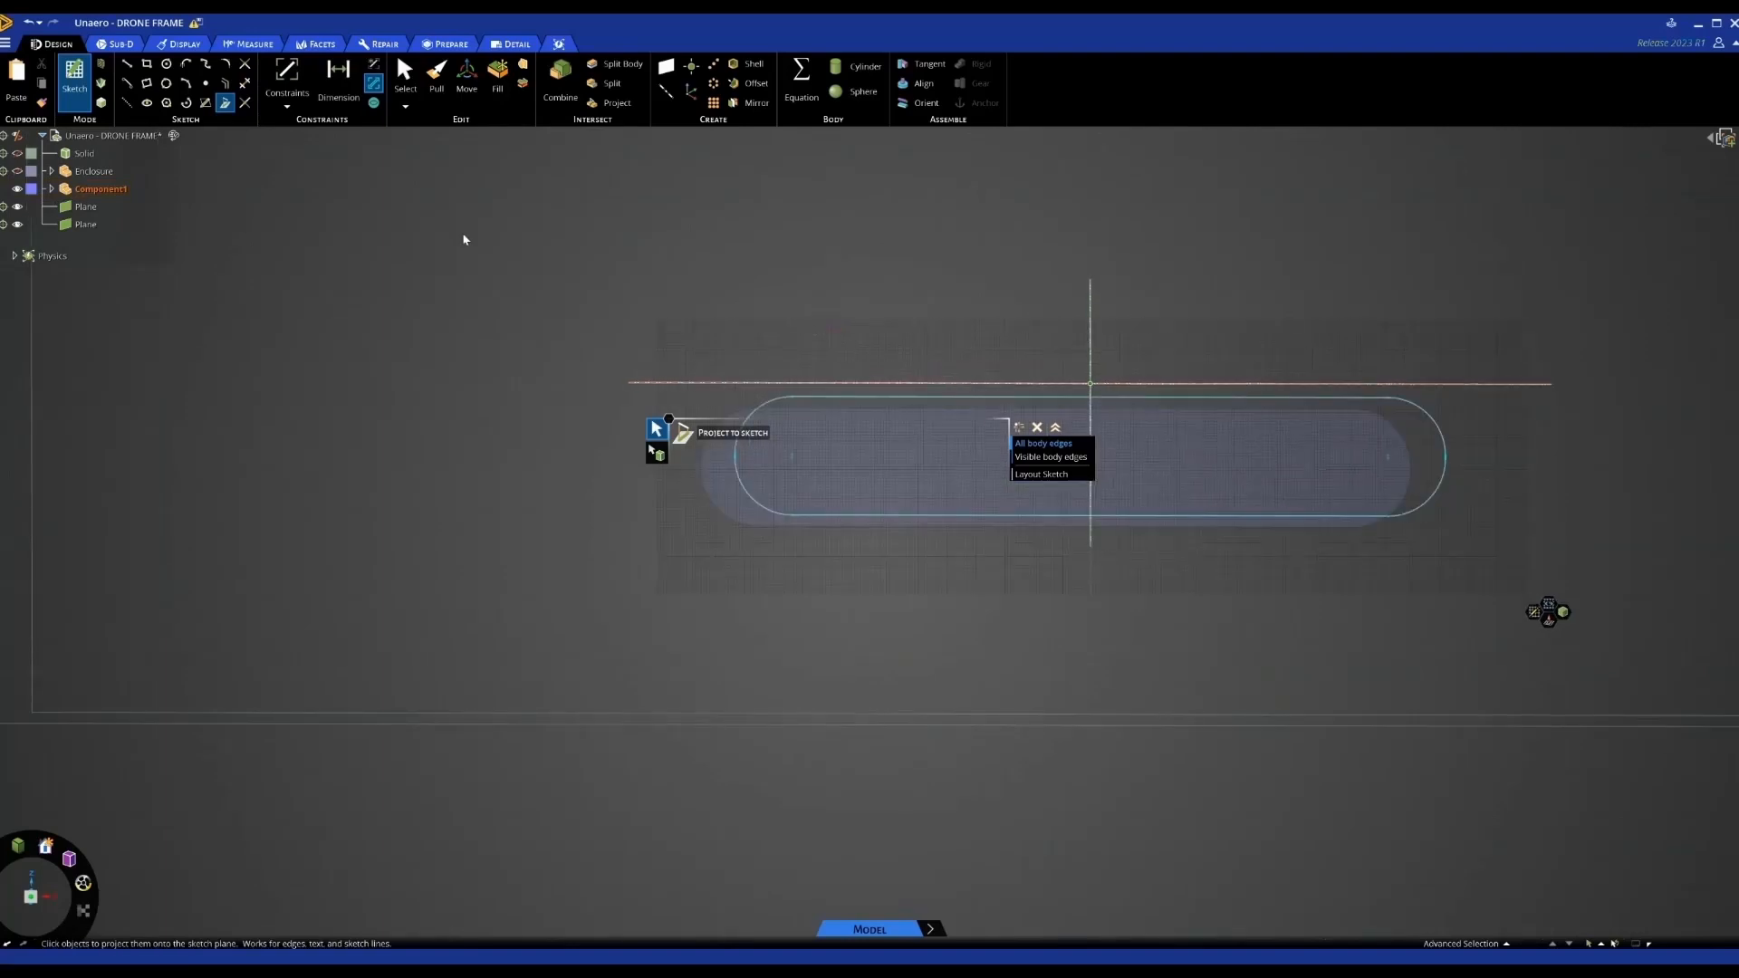
# Offset the projected slot outline by 12 mm and remove the inner curve
pyautogui.click(225, 83)
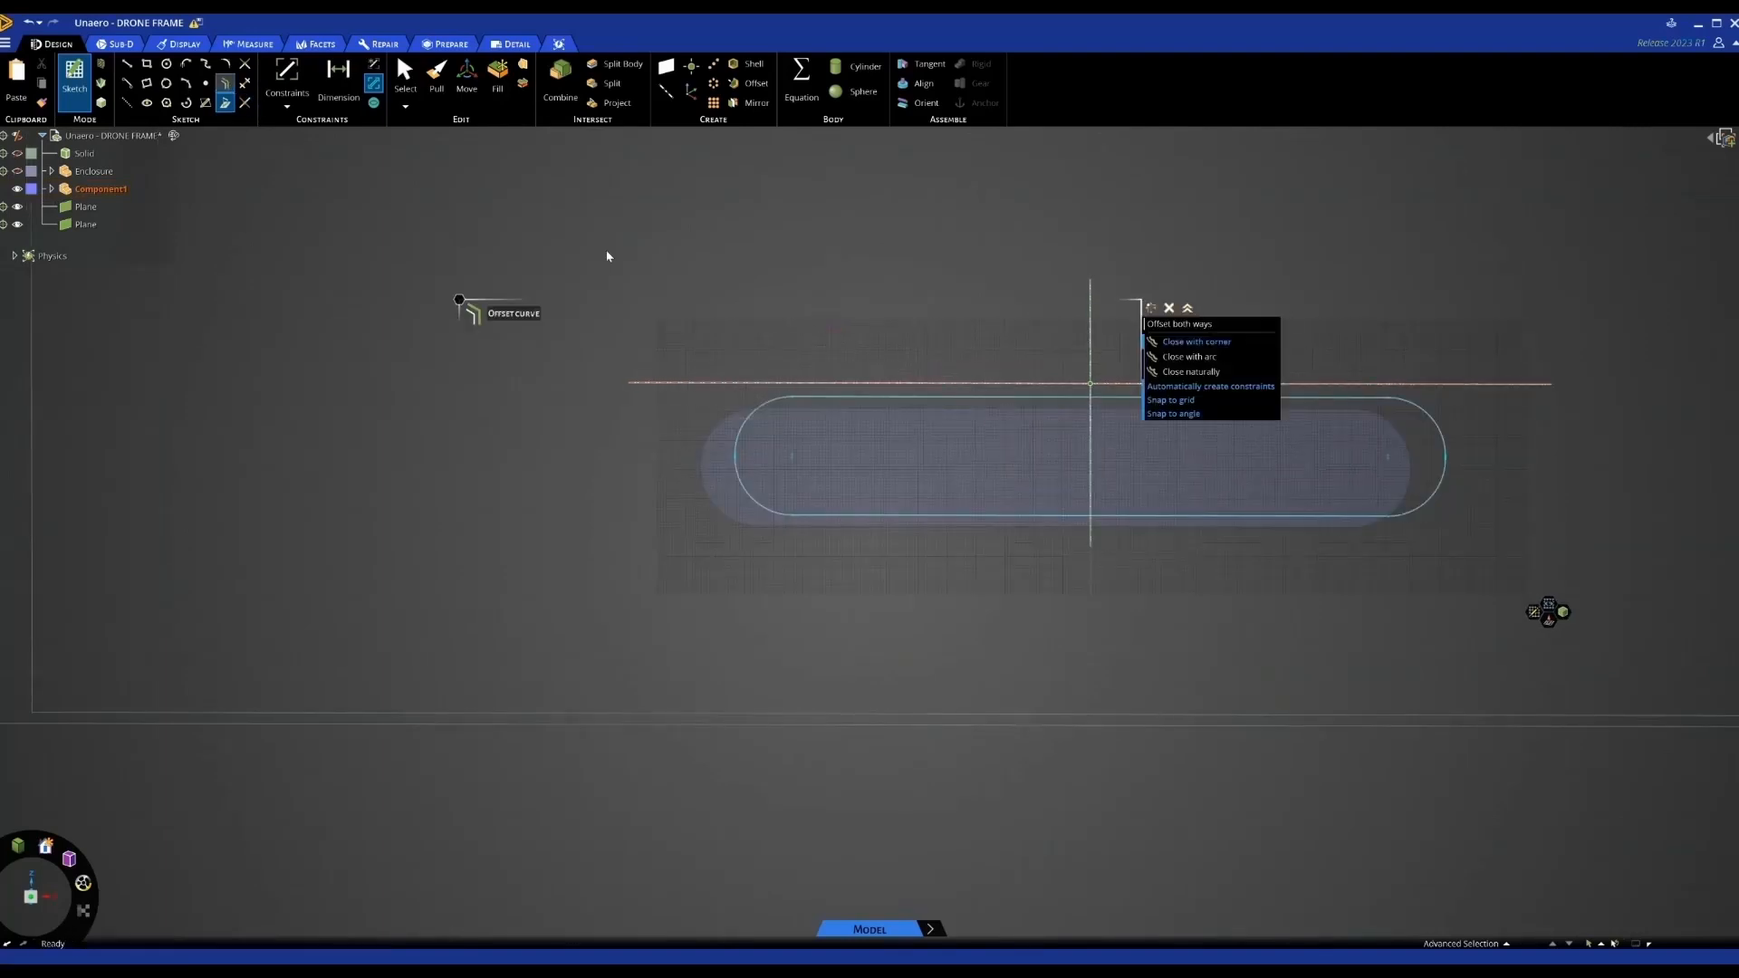
pyautogui.click(889, 398)
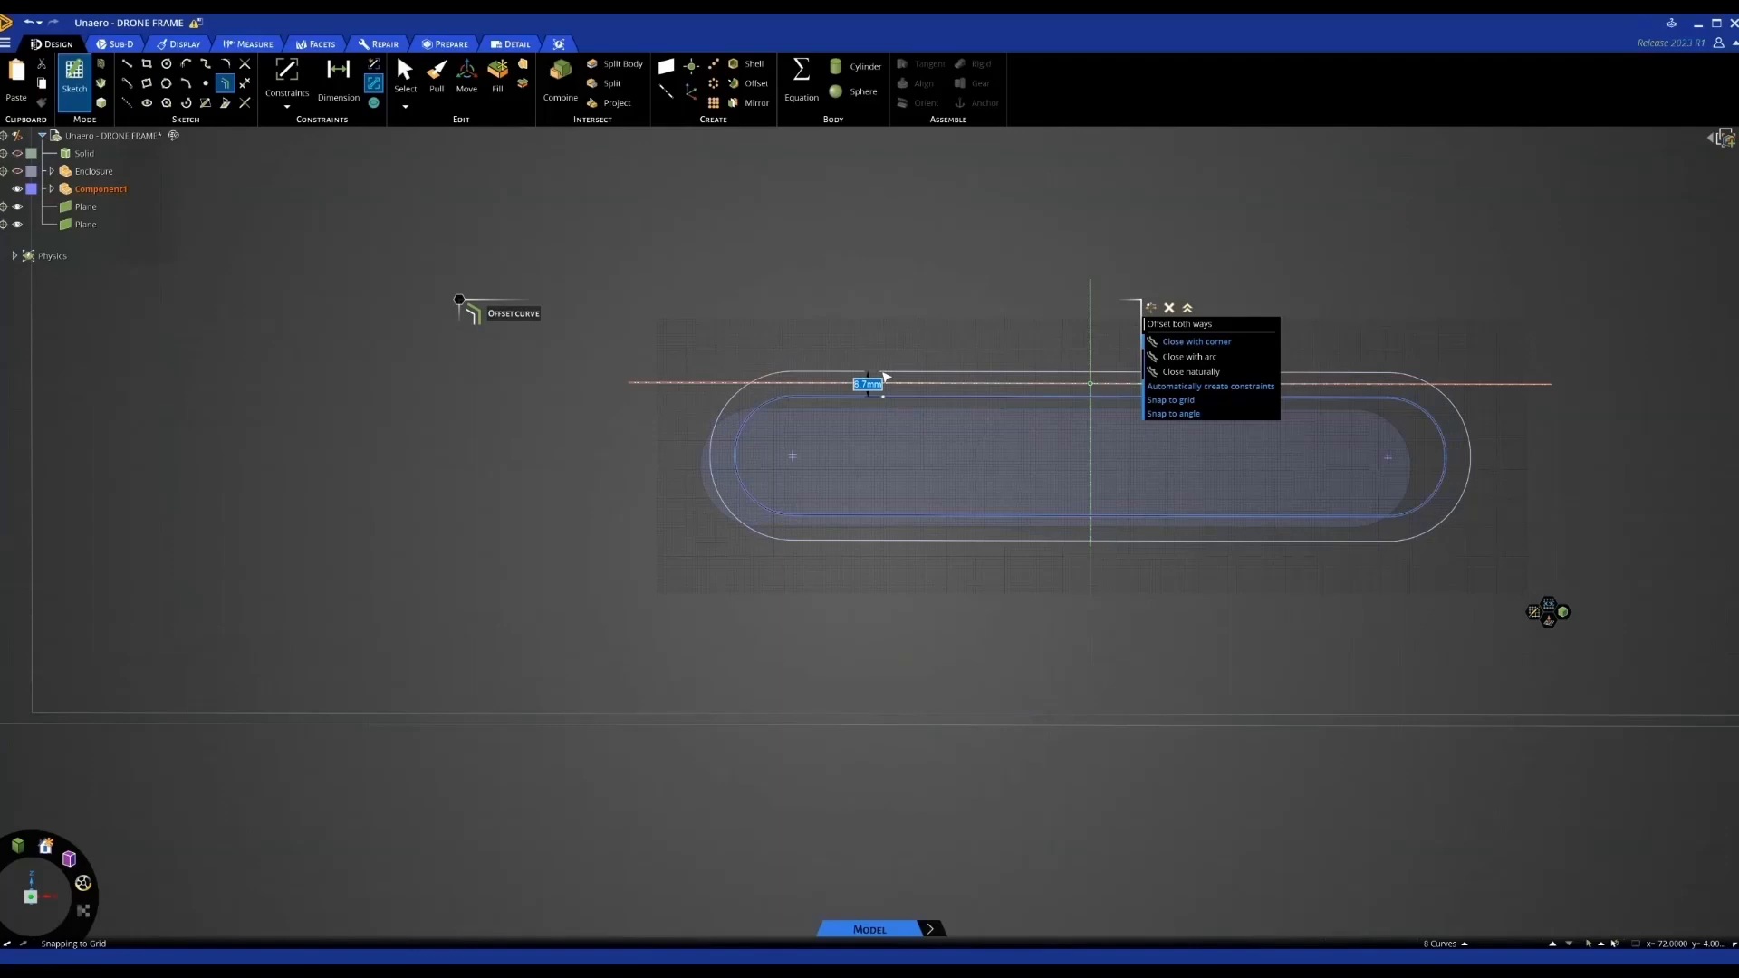
pyautogui.moveTo(886, 376)
pyautogui.mouseDown(button='middle')
pyautogui.moveTo(881, 353)
pyautogui.moveTo(845, 378)
pyautogui.mouseUp(button='middle')
pyautogui.scroll(-2, 807, 380)
pyautogui.press('Escape')
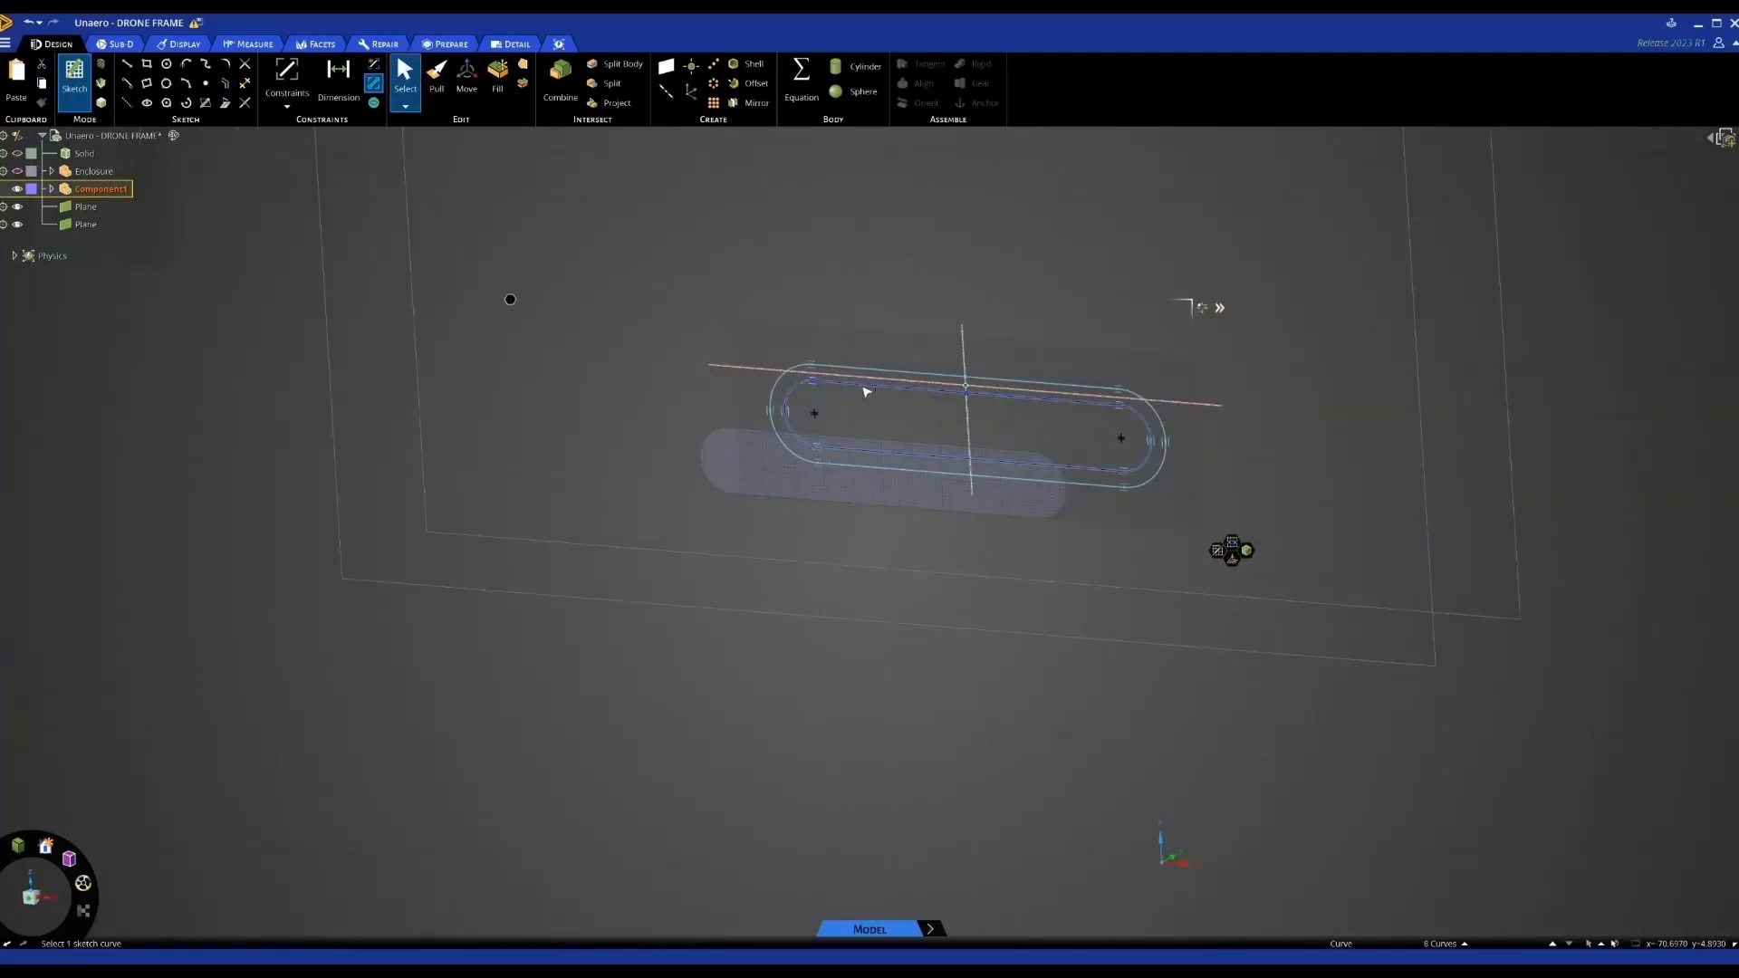
pyautogui.hotkey('ctrl', 'z')
pyautogui.scroll(-3, 831, 357)
pyautogui.moveTo(830, 357); pyautogui.dragTo(826, 368, button='middle')
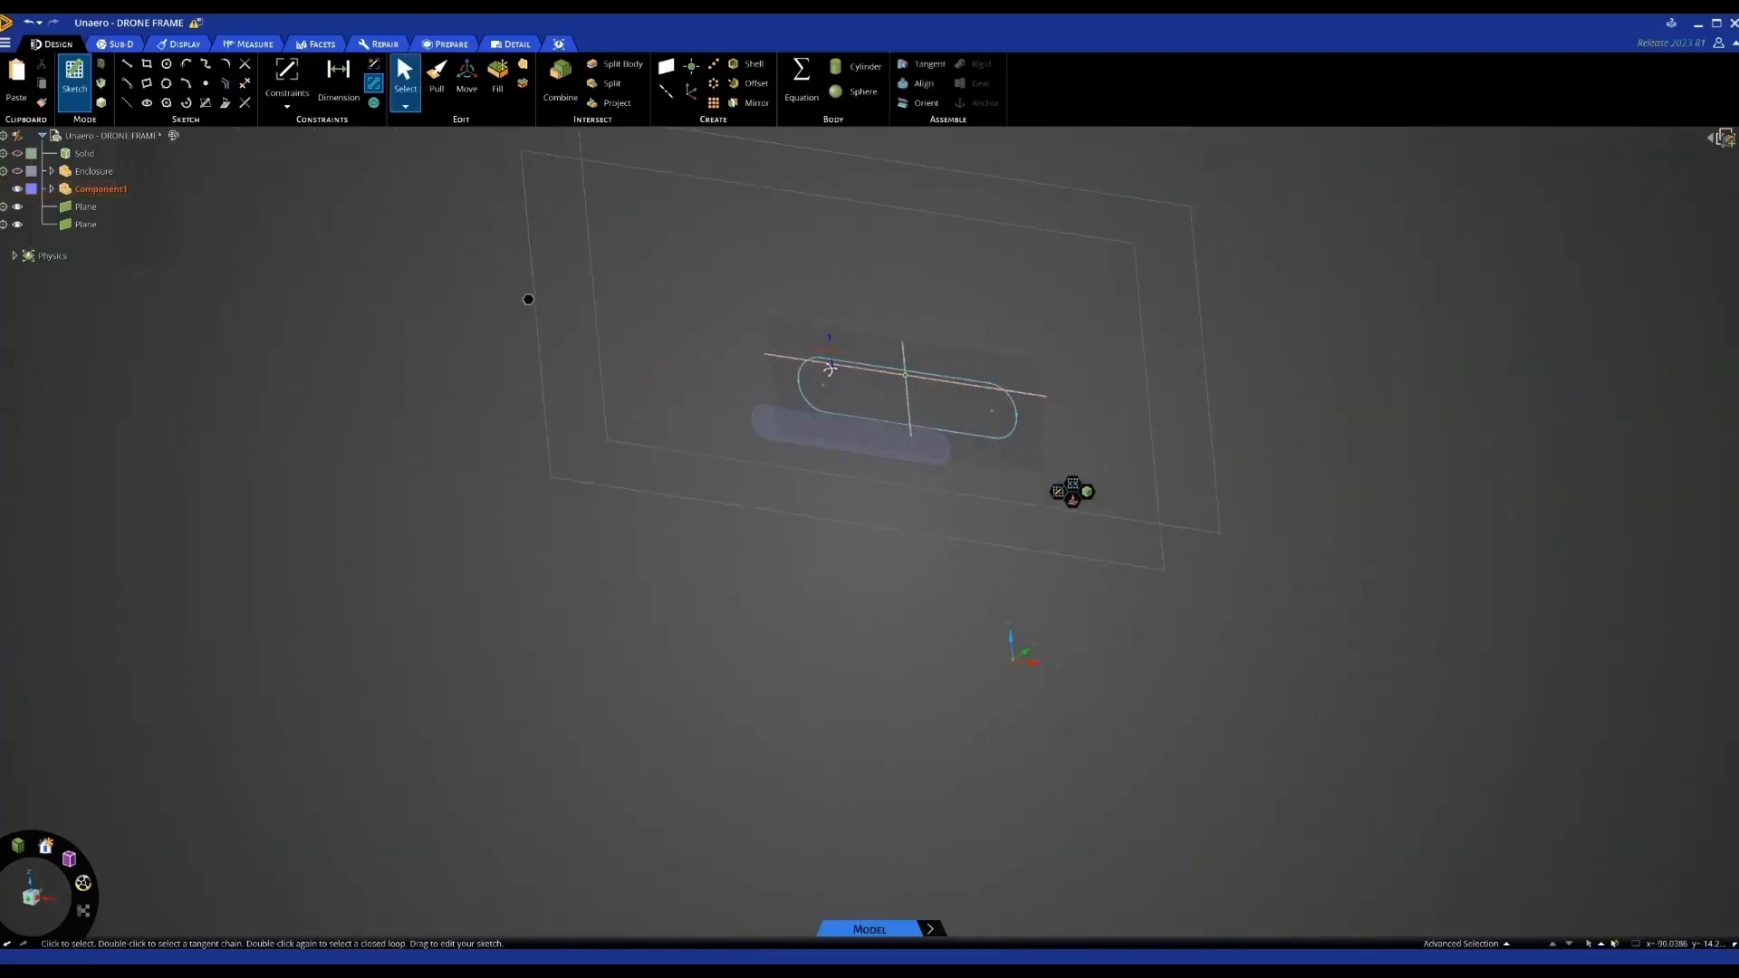
# Exit the sketch and copy the lower slot face 273.93 mm further along
pyautogui.press('d')
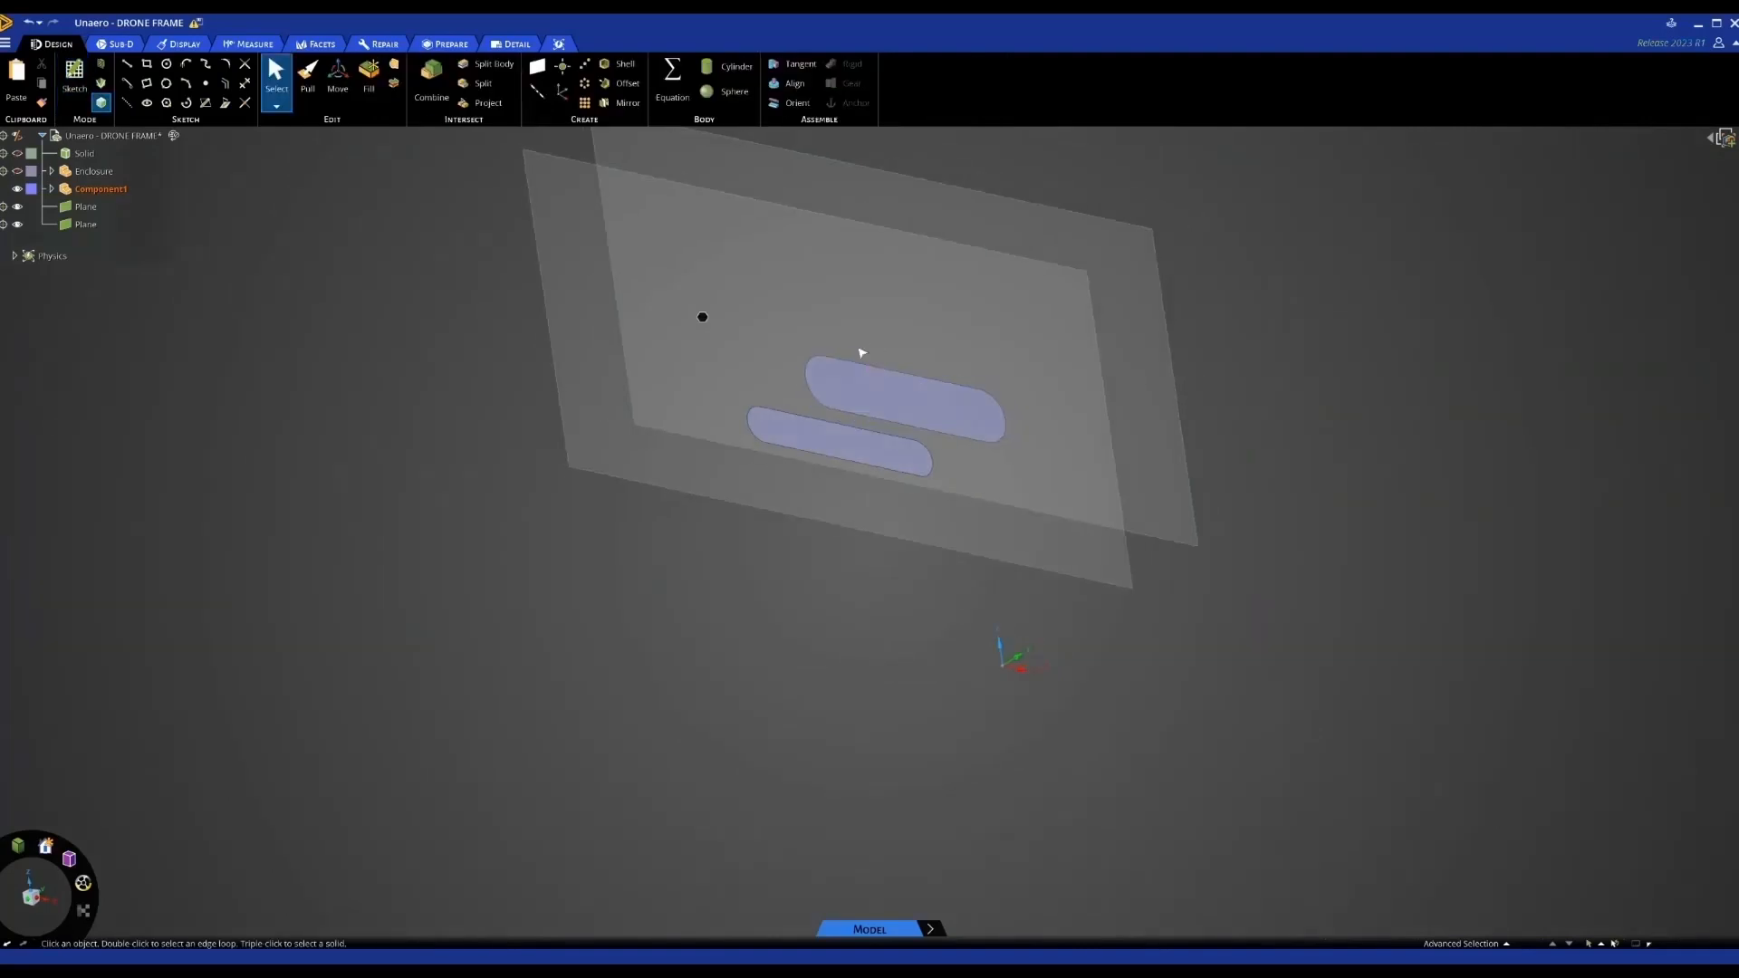
pyautogui.press('m')
pyautogui.click(845, 451)
pyautogui.scroll(-3, 829, 453)
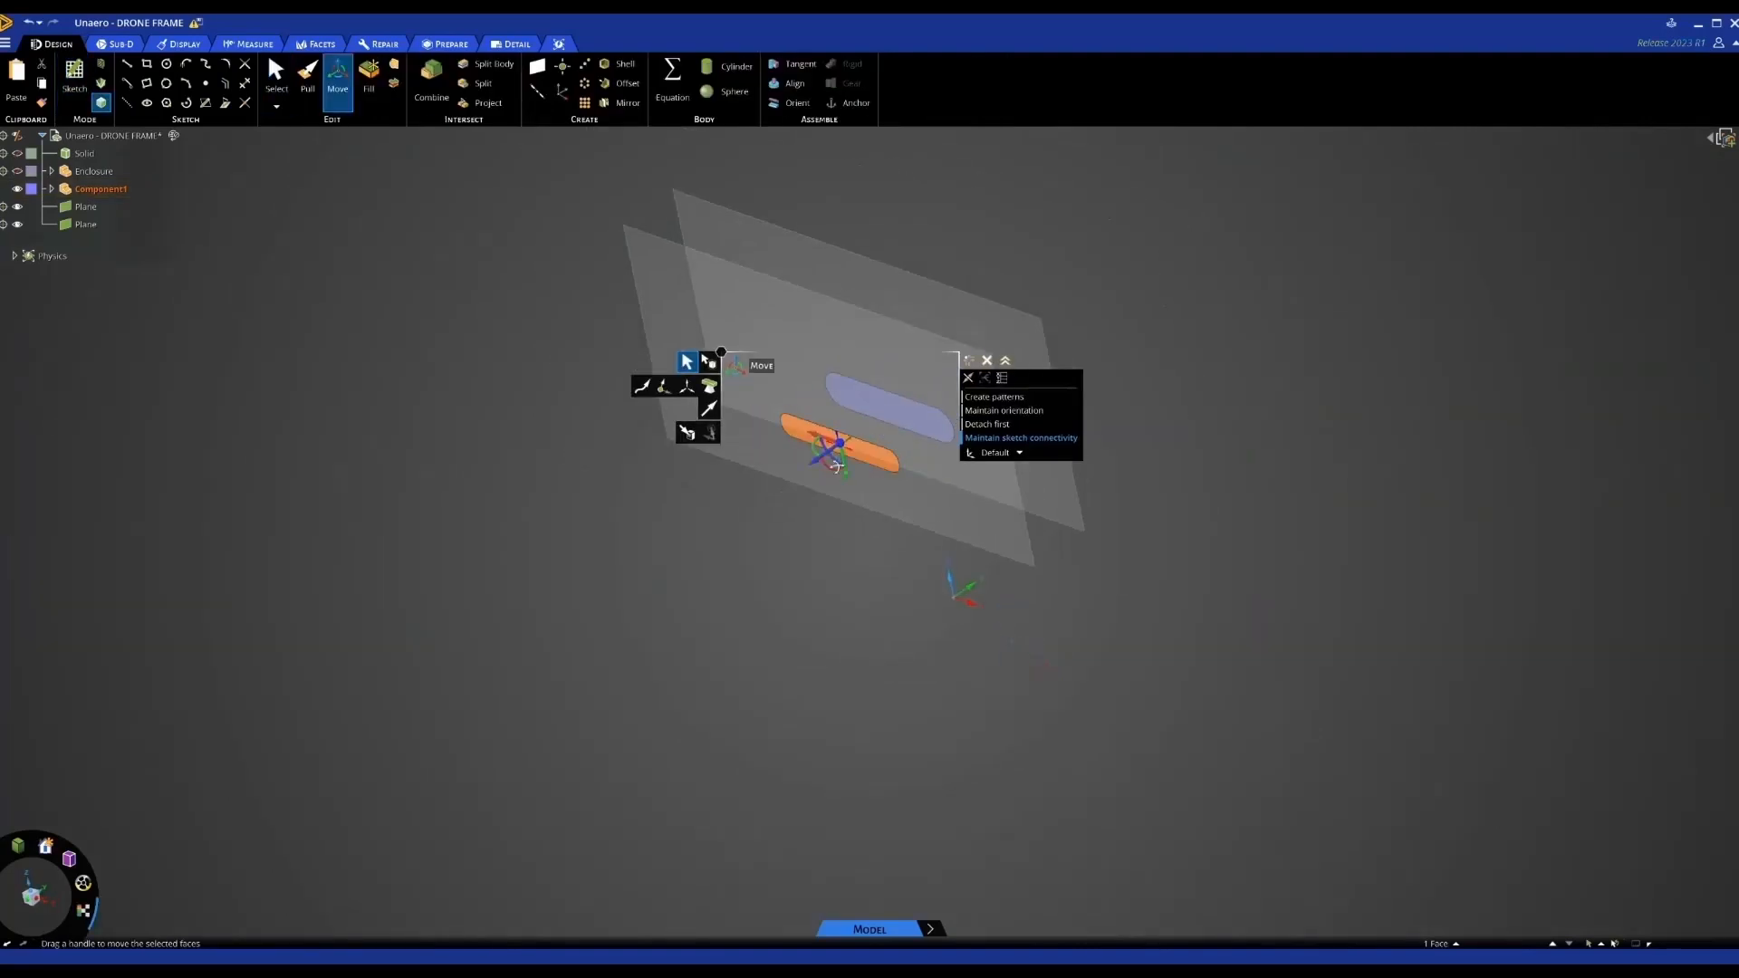
pyautogui.keyDown('ctrl'); pyautogui.moveTo(853, 442); pyautogui.dragTo(944, 374); pyautogui.keyUp('ctrl')
pyautogui.moveTo(942, 374); pyautogui.dragTo(946, 358, button='middle')
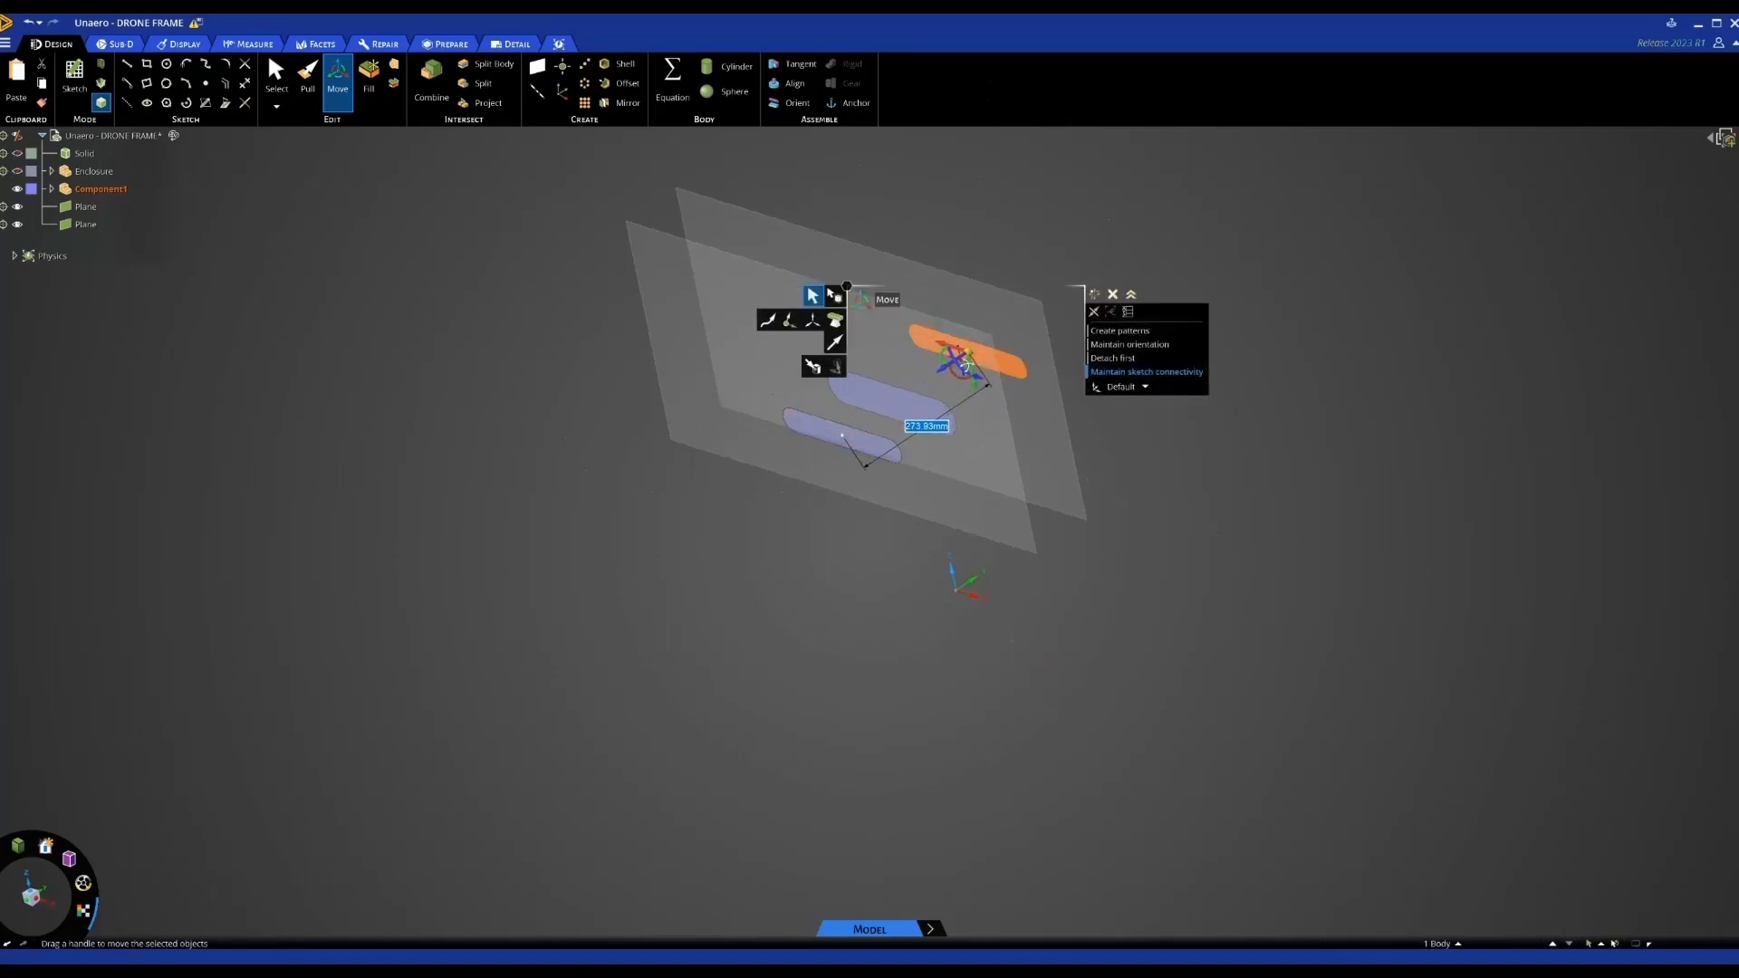
# Select the copied slot's edges and try pulling them
pyautogui.click(991, 348)
pyautogui.click(1000, 350)
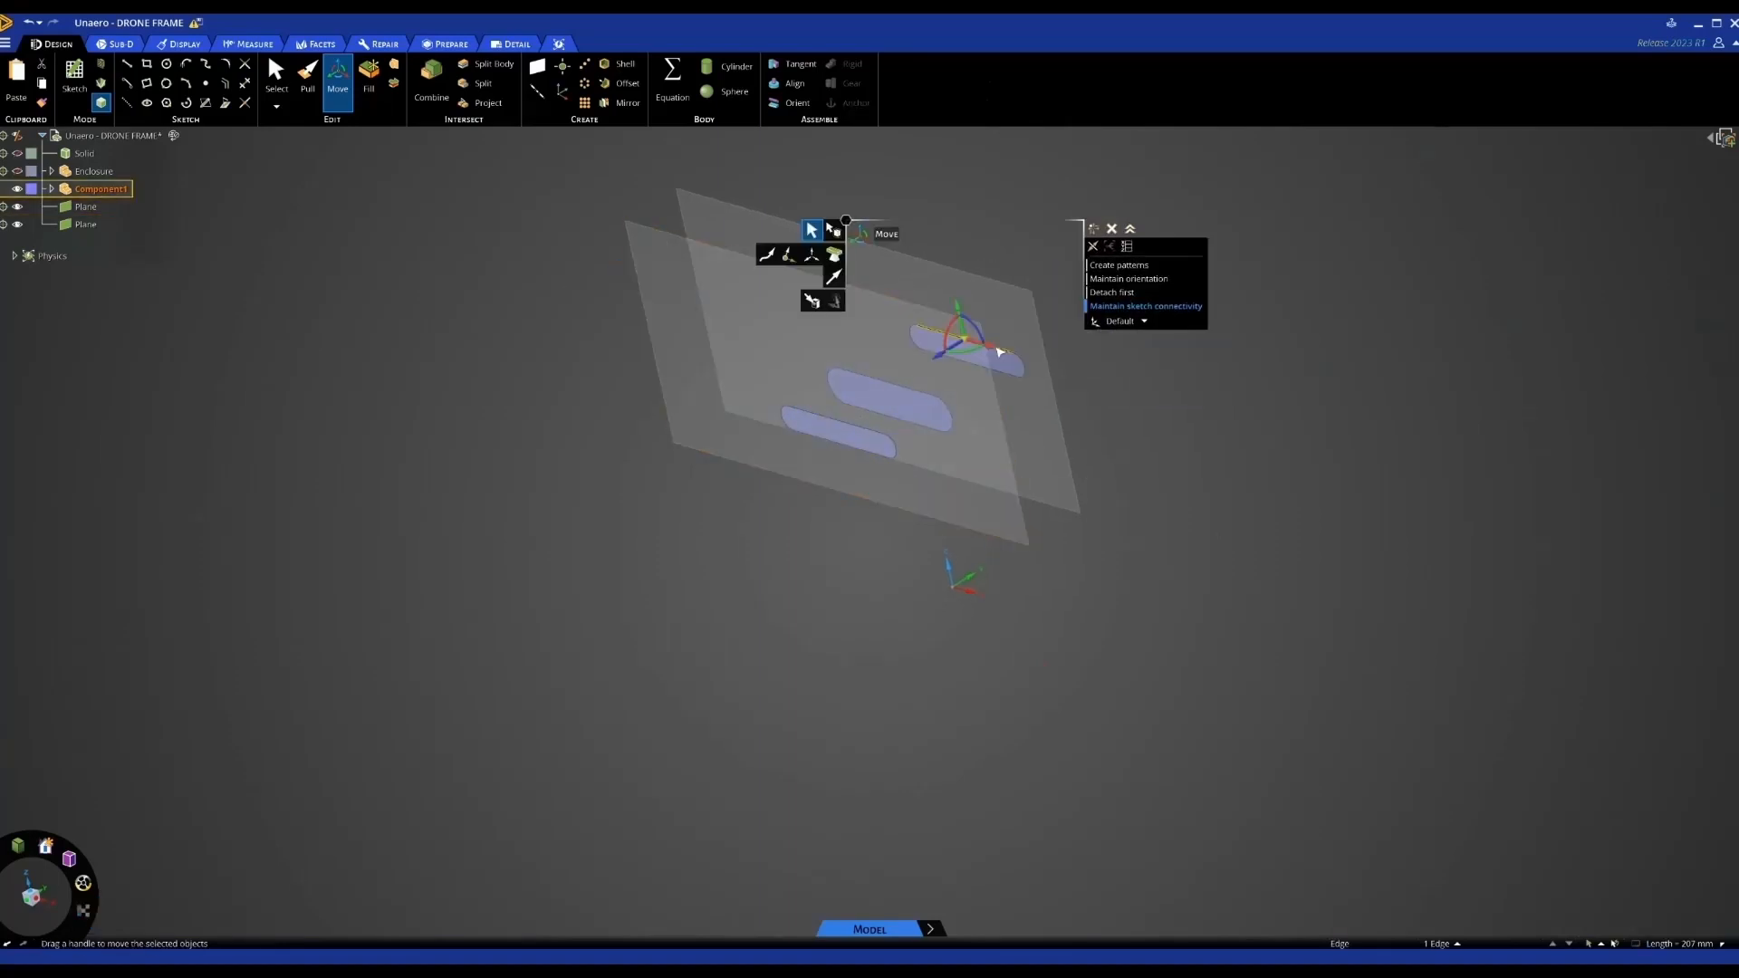
pyautogui.scroll(4, 999, 352)
pyautogui.press('p')
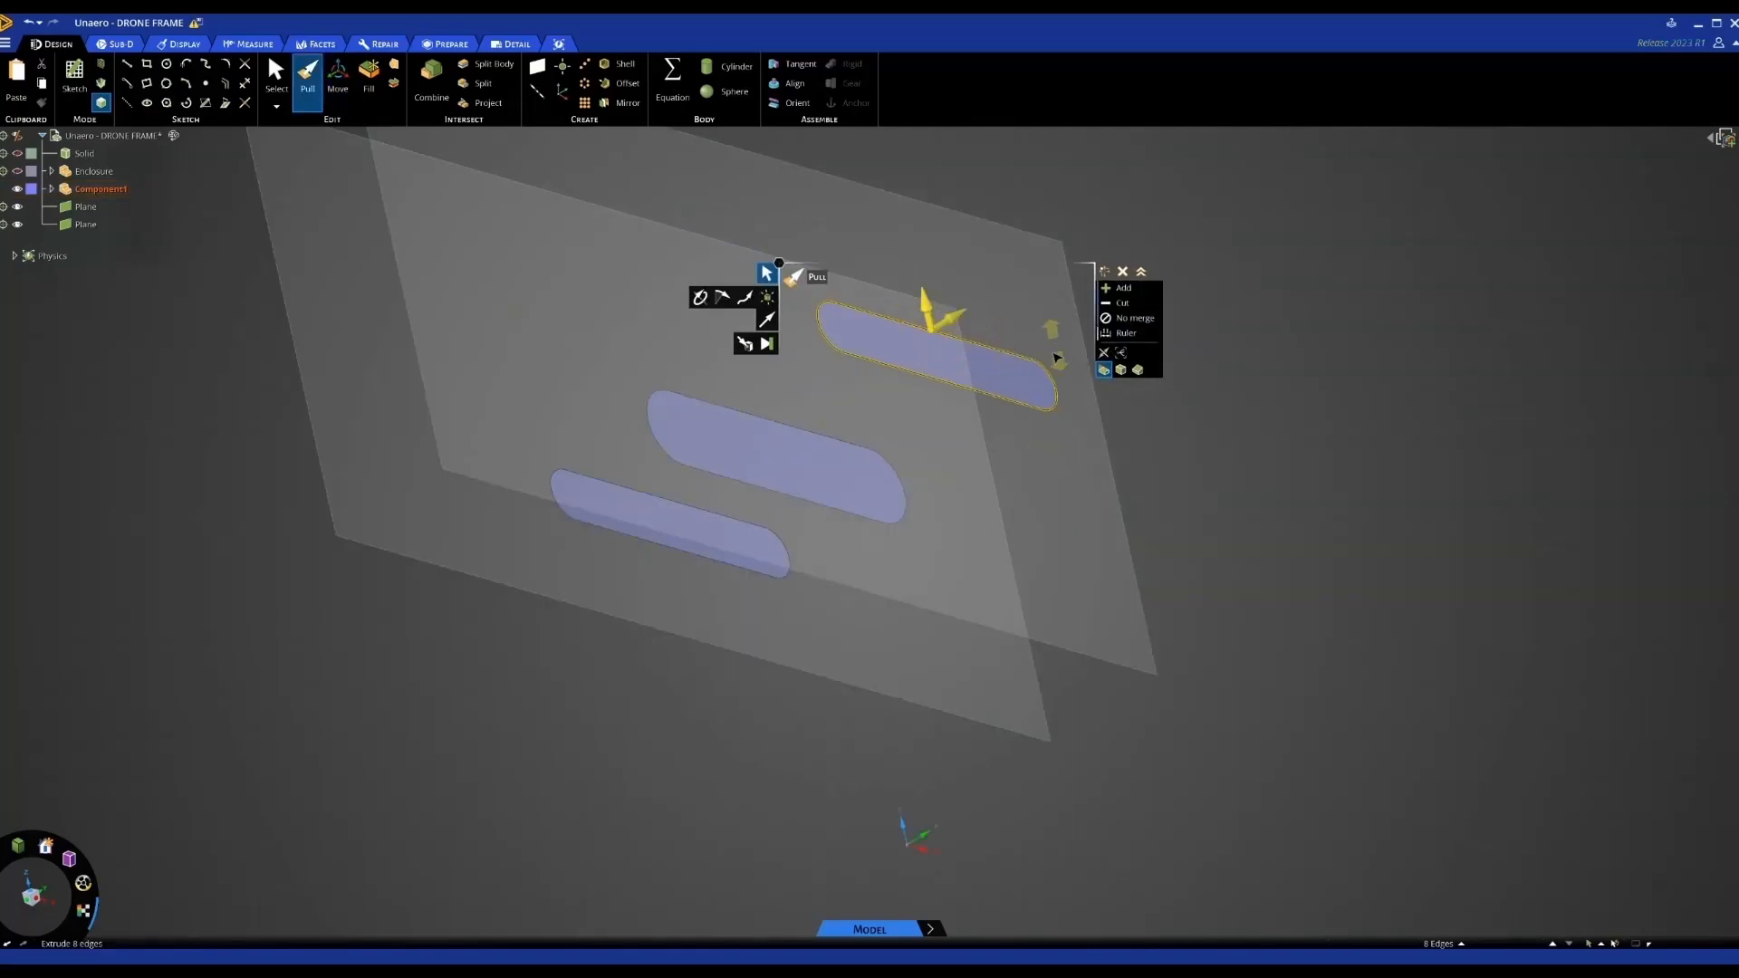
pyautogui.moveTo(1054, 363); pyautogui.dragTo(1053, 360)
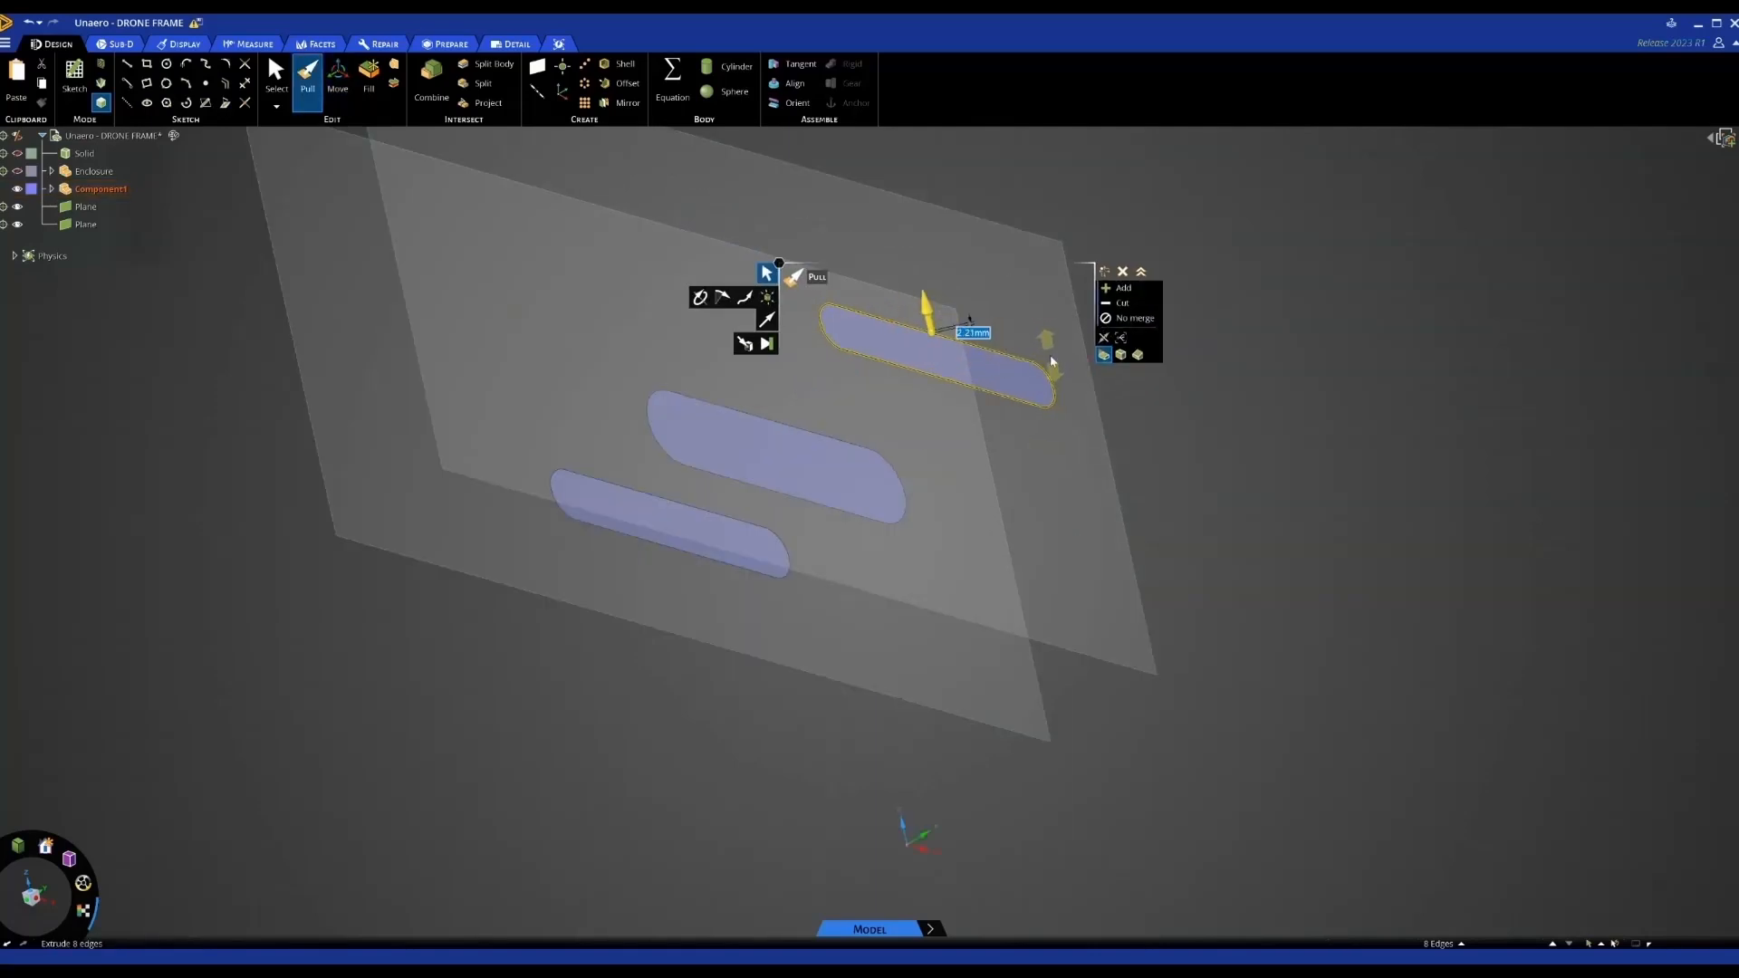
pyautogui.click(1173, 451)
pyautogui.scroll(-2, 1173, 451)
pyautogui.moveTo(1175, 451)
pyautogui.mouseDown(button='middle')
pyautogui.moveTo(1217, 439)
pyautogui.moveTo(1176, 452)
pyautogui.mouseUp(button='middle')
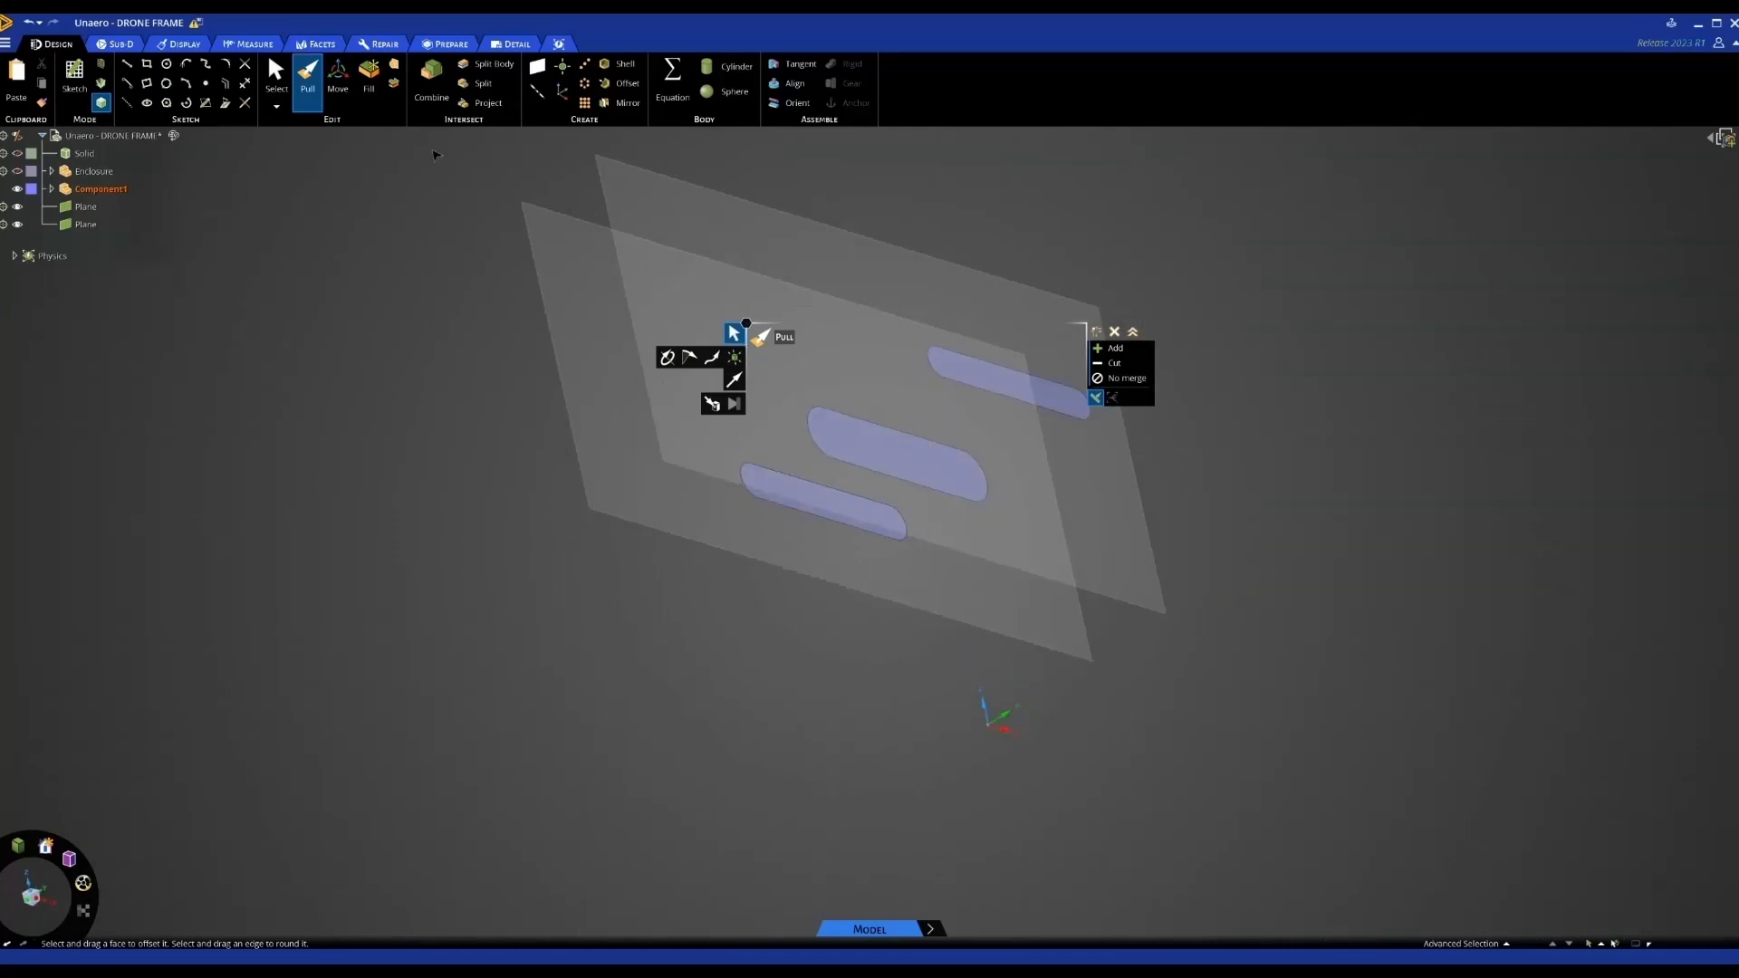
# Blend the bottom, middle and top slot faces into one solid and pick its front edge loop
pyautogui.click(393, 68)
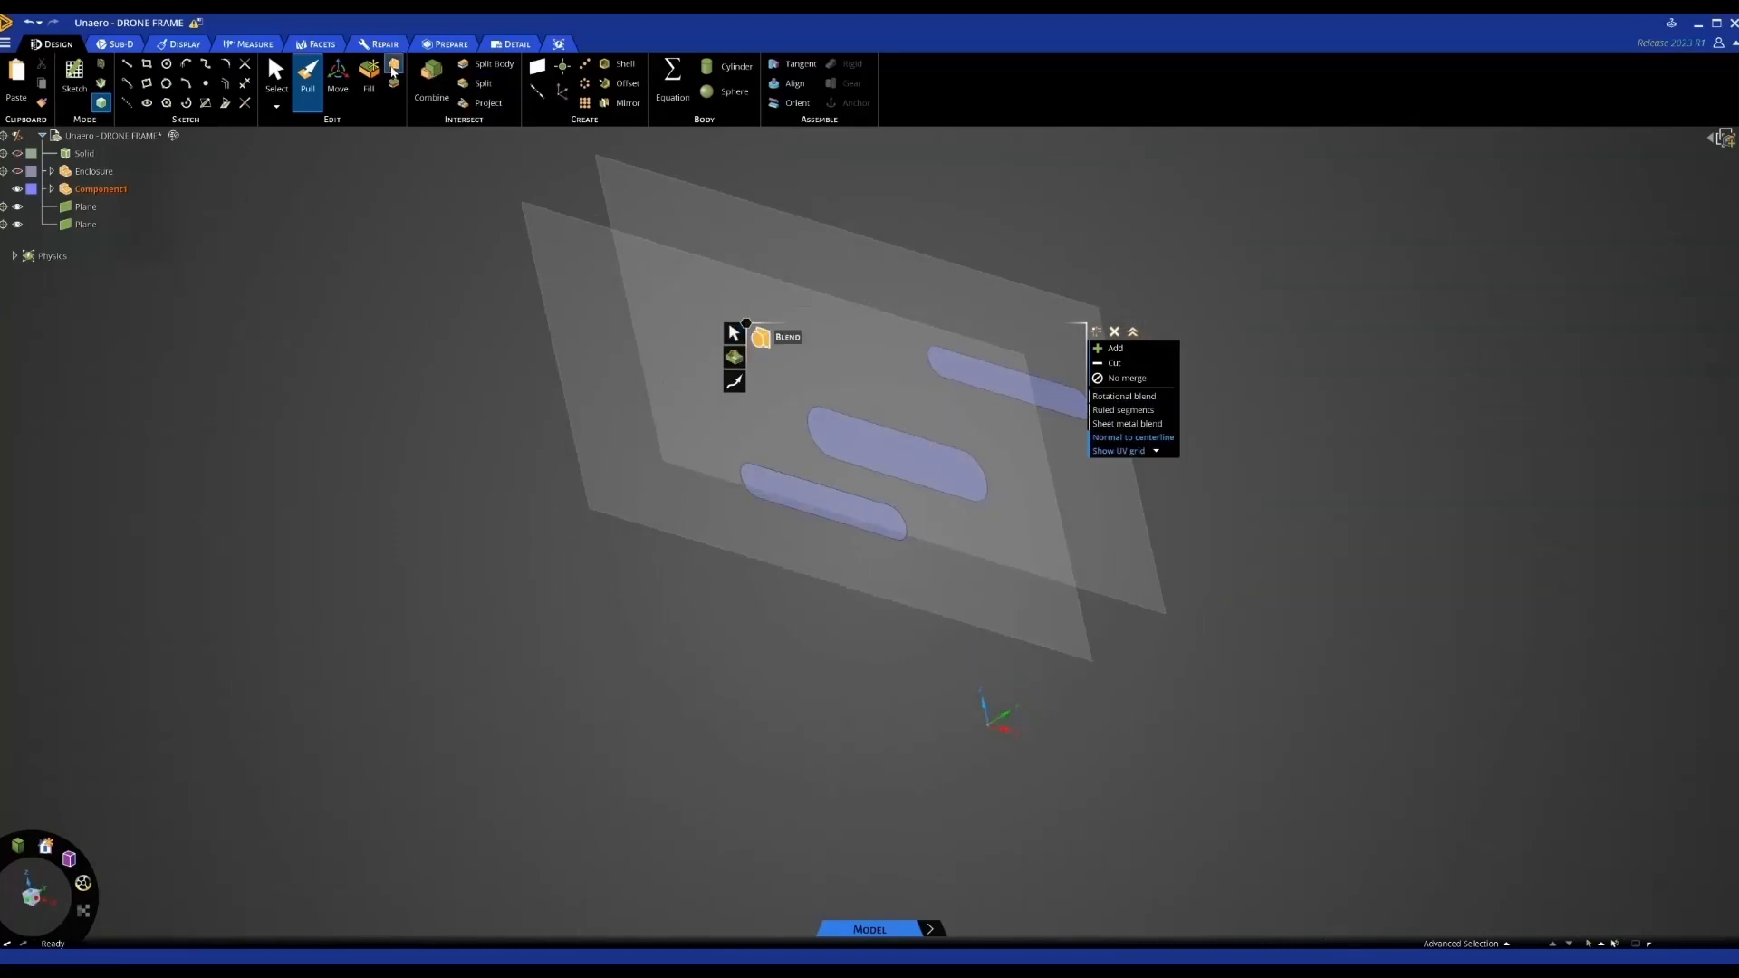
pyautogui.click(797, 496)
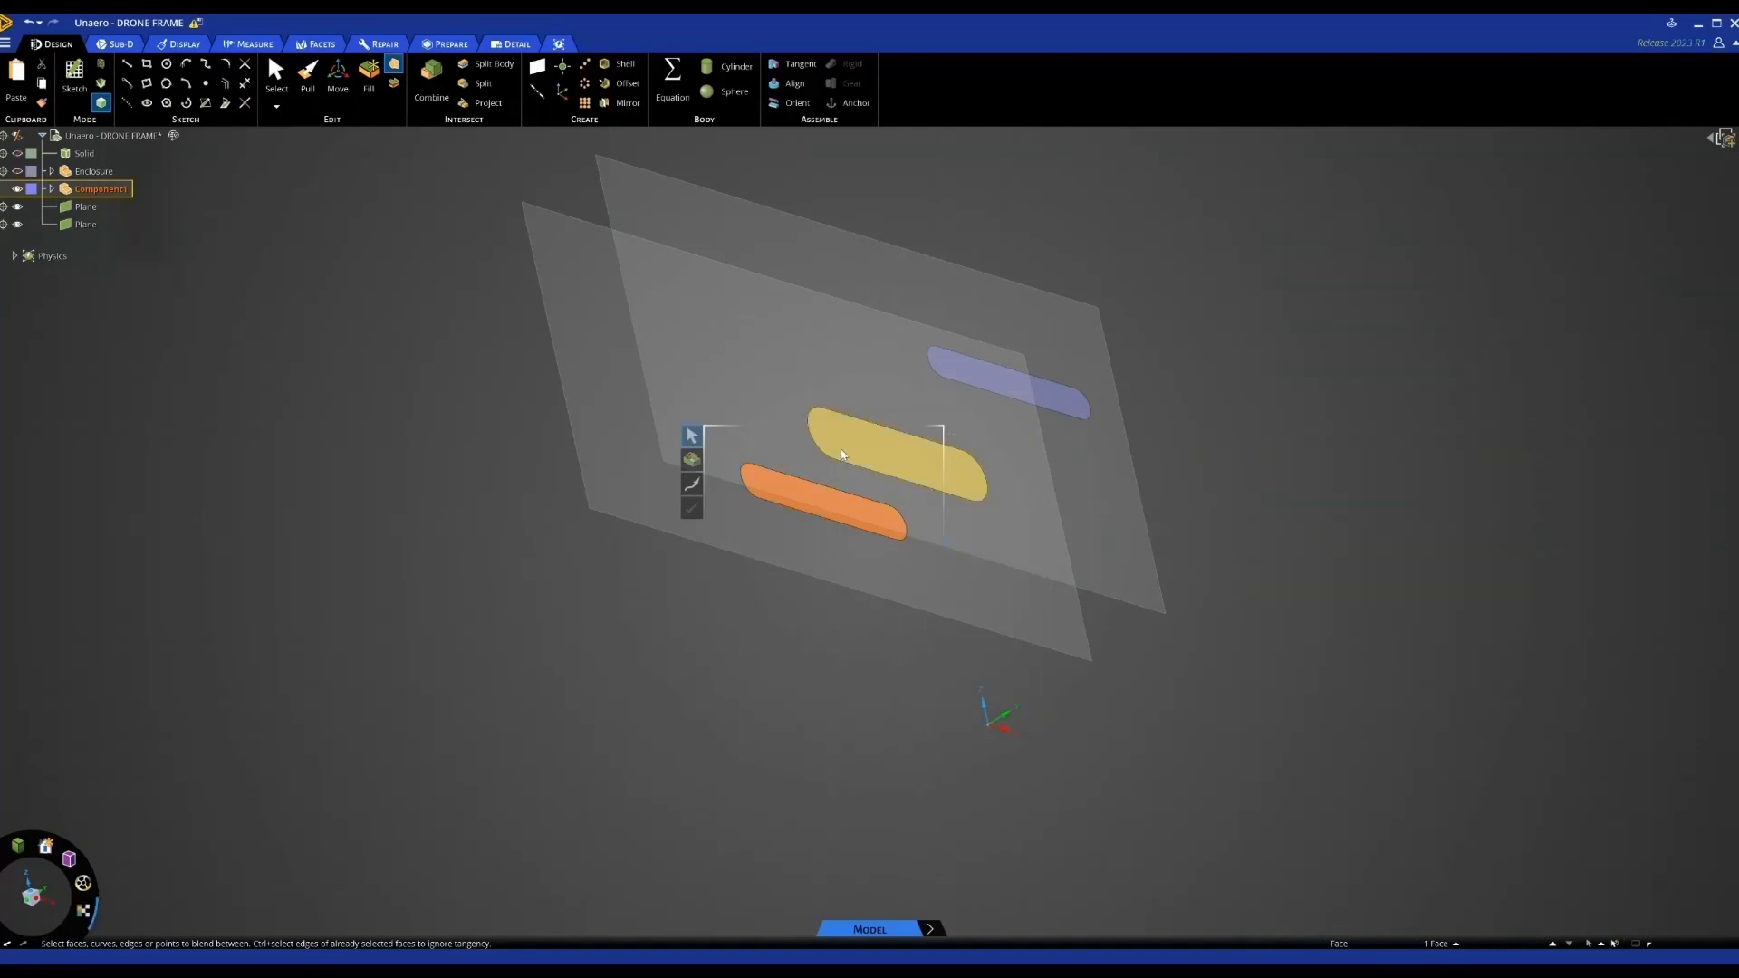
pyautogui.click(843, 454)
pyautogui.click(983, 384)
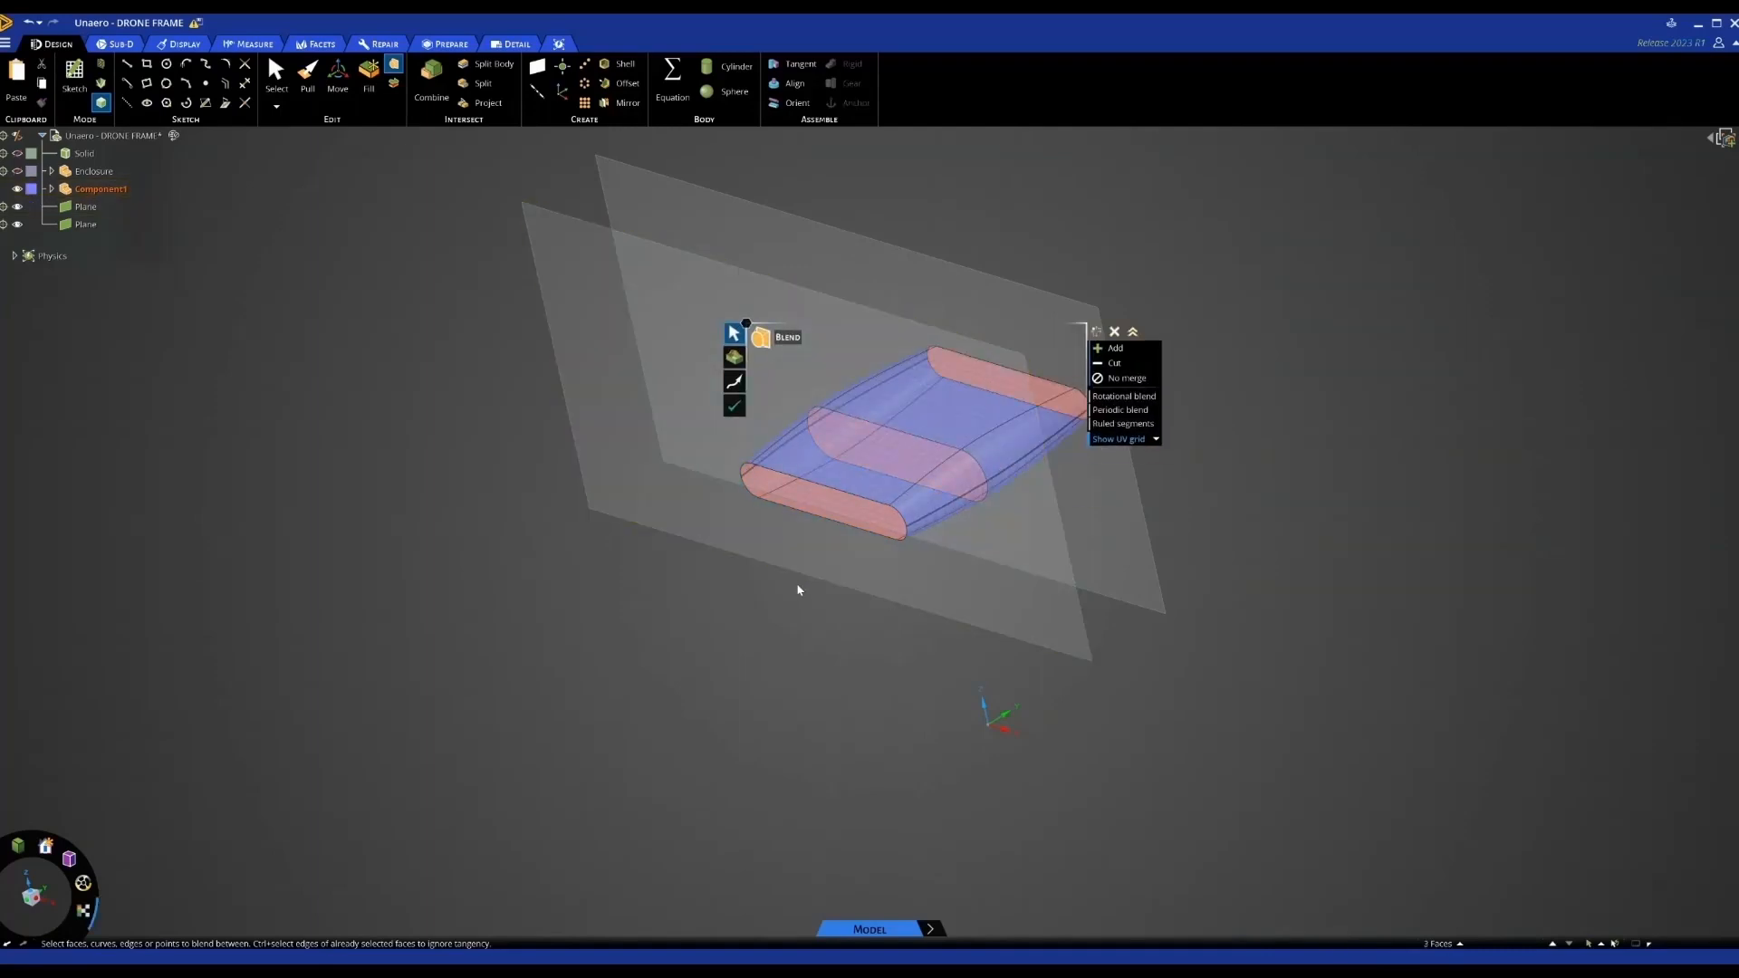
pyautogui.moveTo(798, 589); pyautogui.dragTo(788, 552, button='middle')
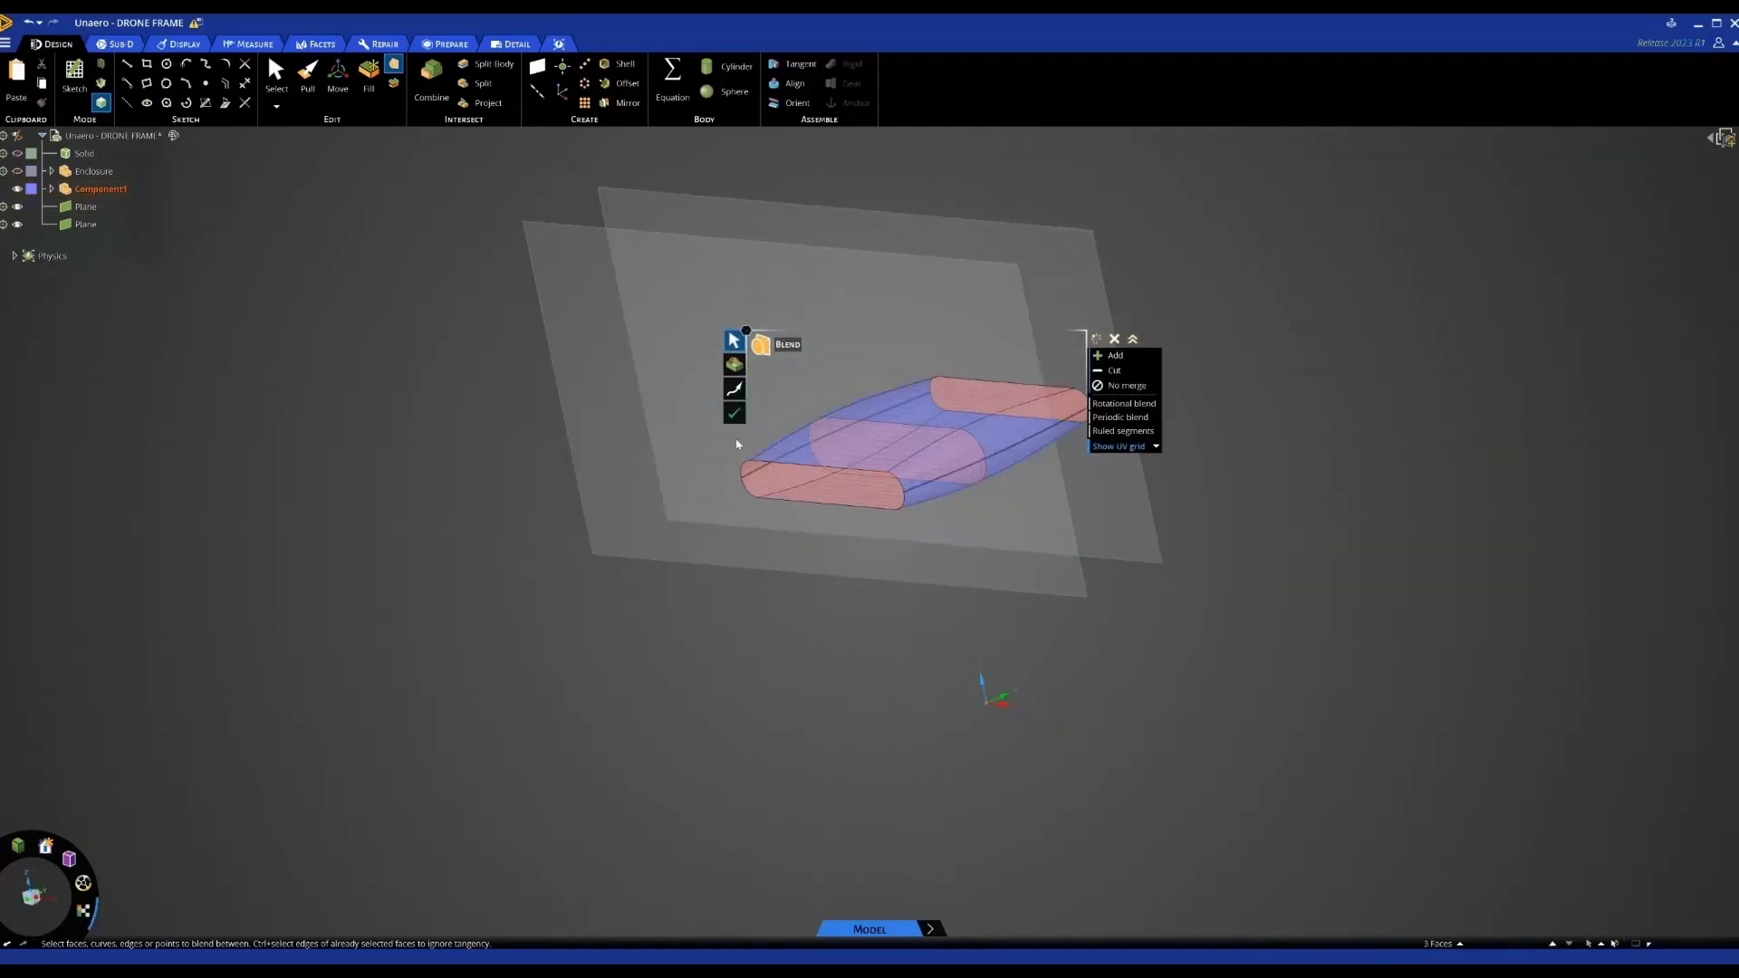
pyautogui.click(734, 413)
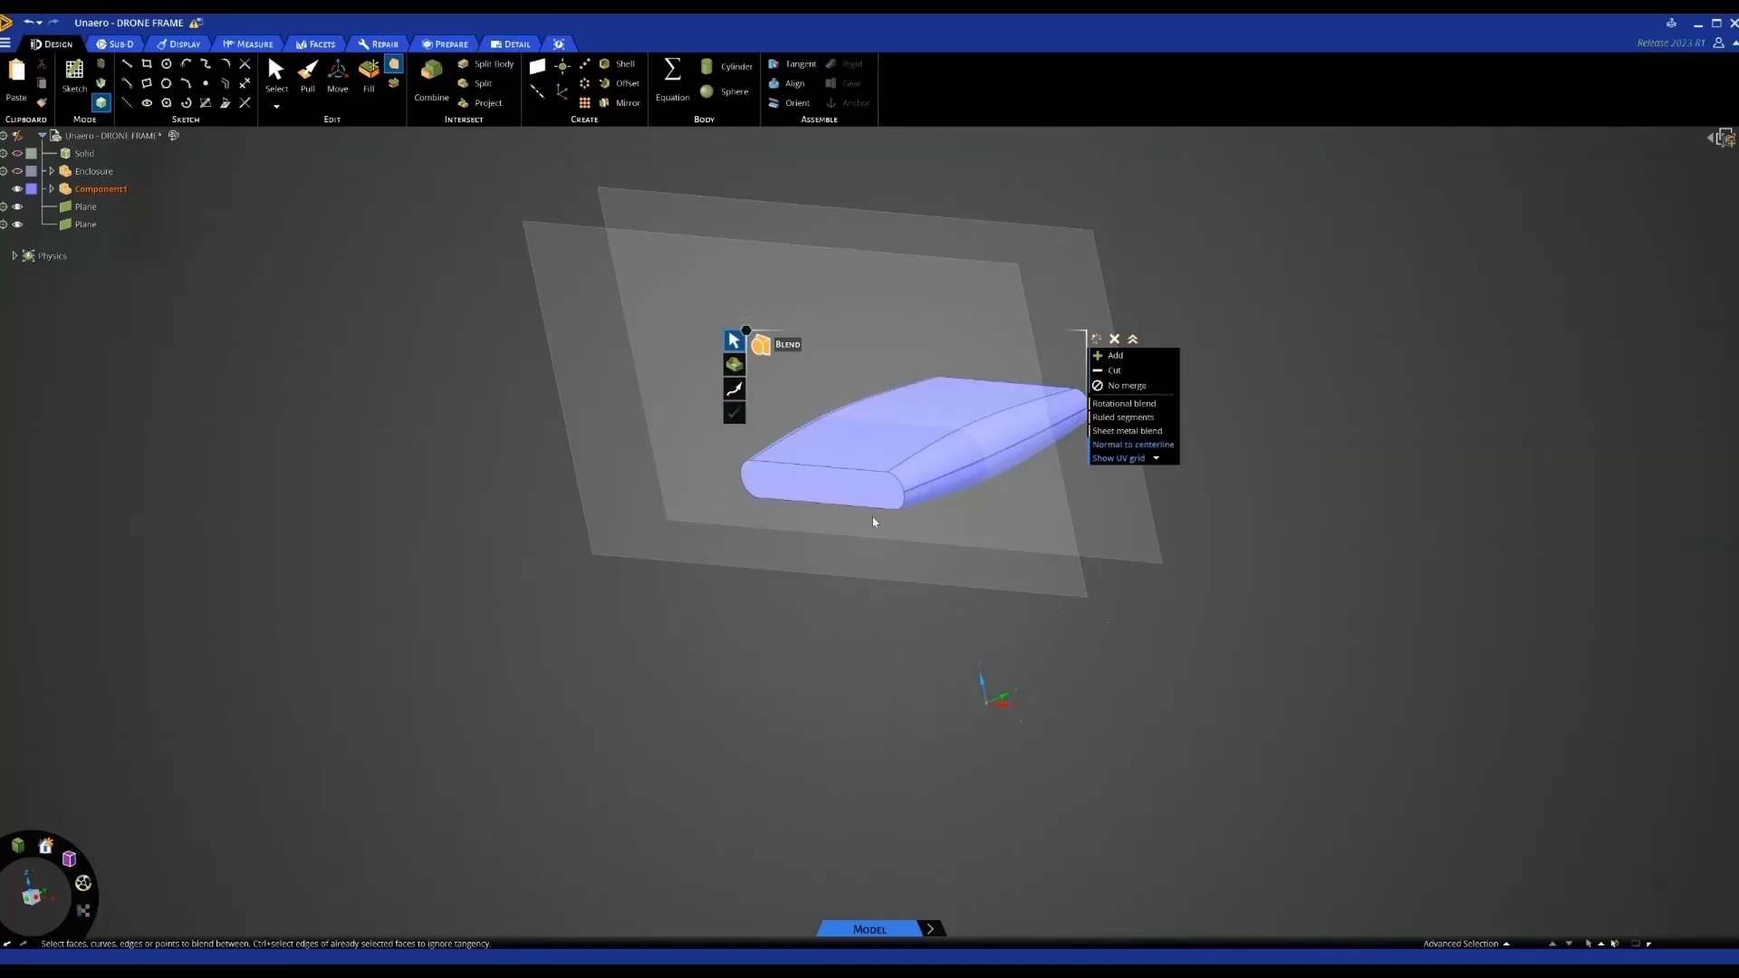
pyautogui.press('p')
pyautogui.doubleClick(865, 473)
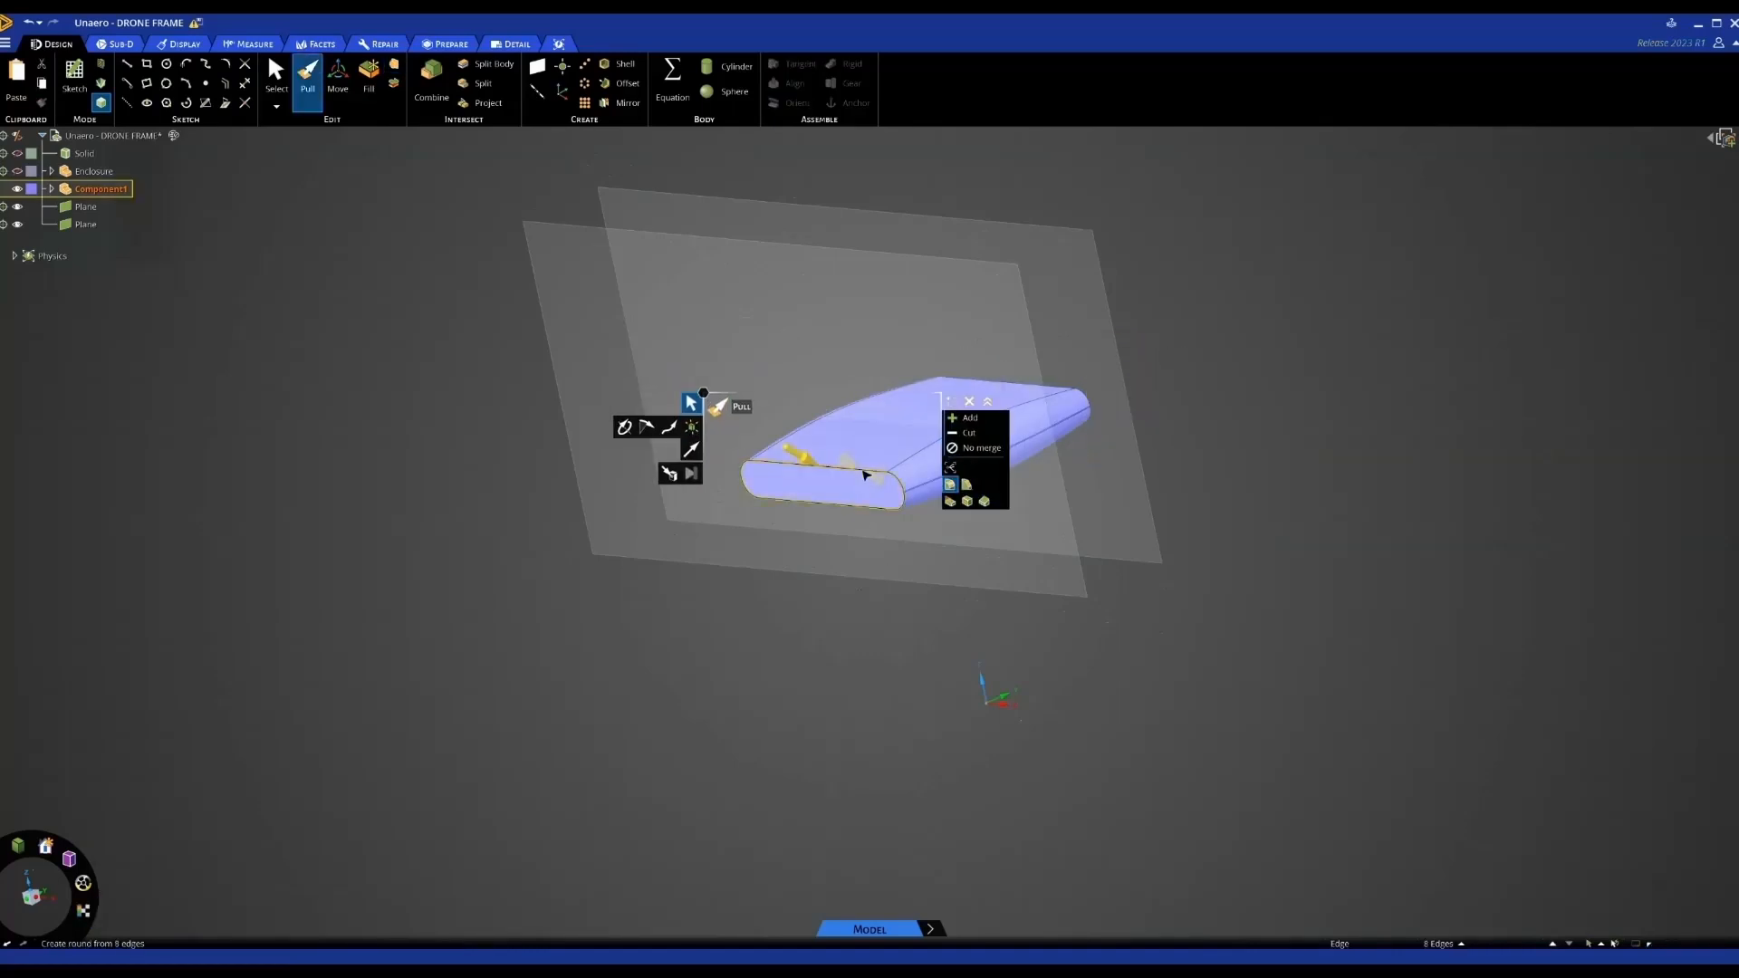
# Round the front edge loop to 5.78mm and also round the back top edge loop
pyautogui.click(838, 621)
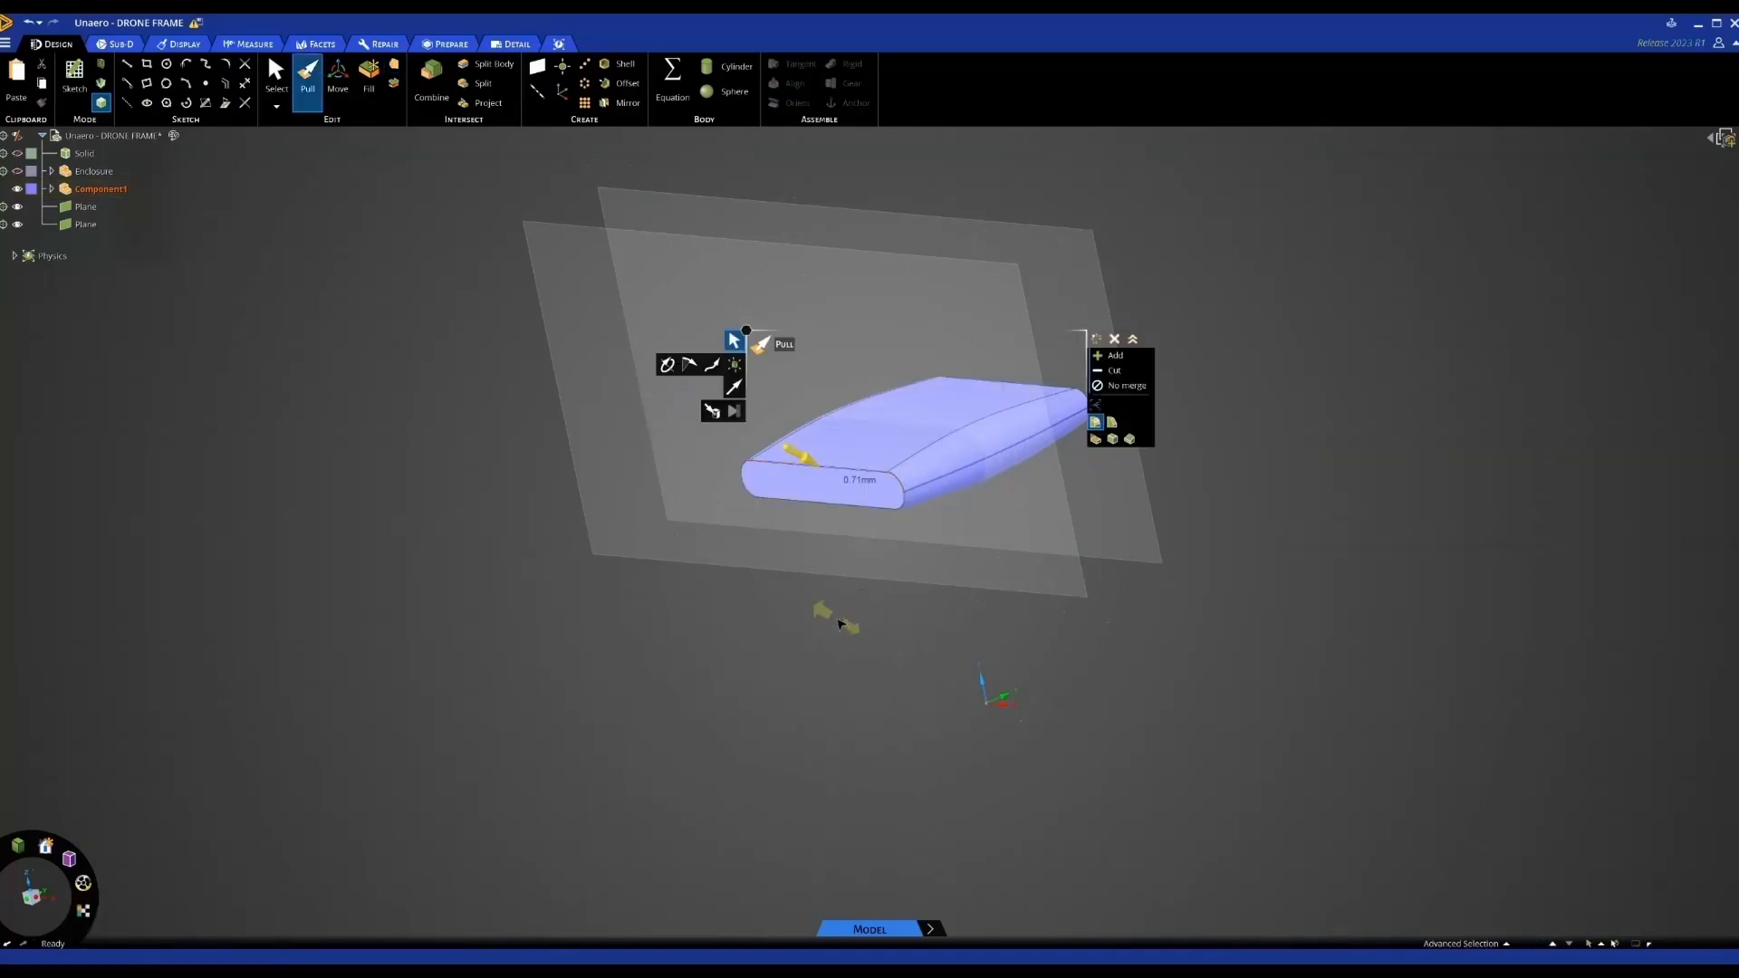
pyautogui.moveTo(843, 625); pyautogui.dragTo(841, 626)
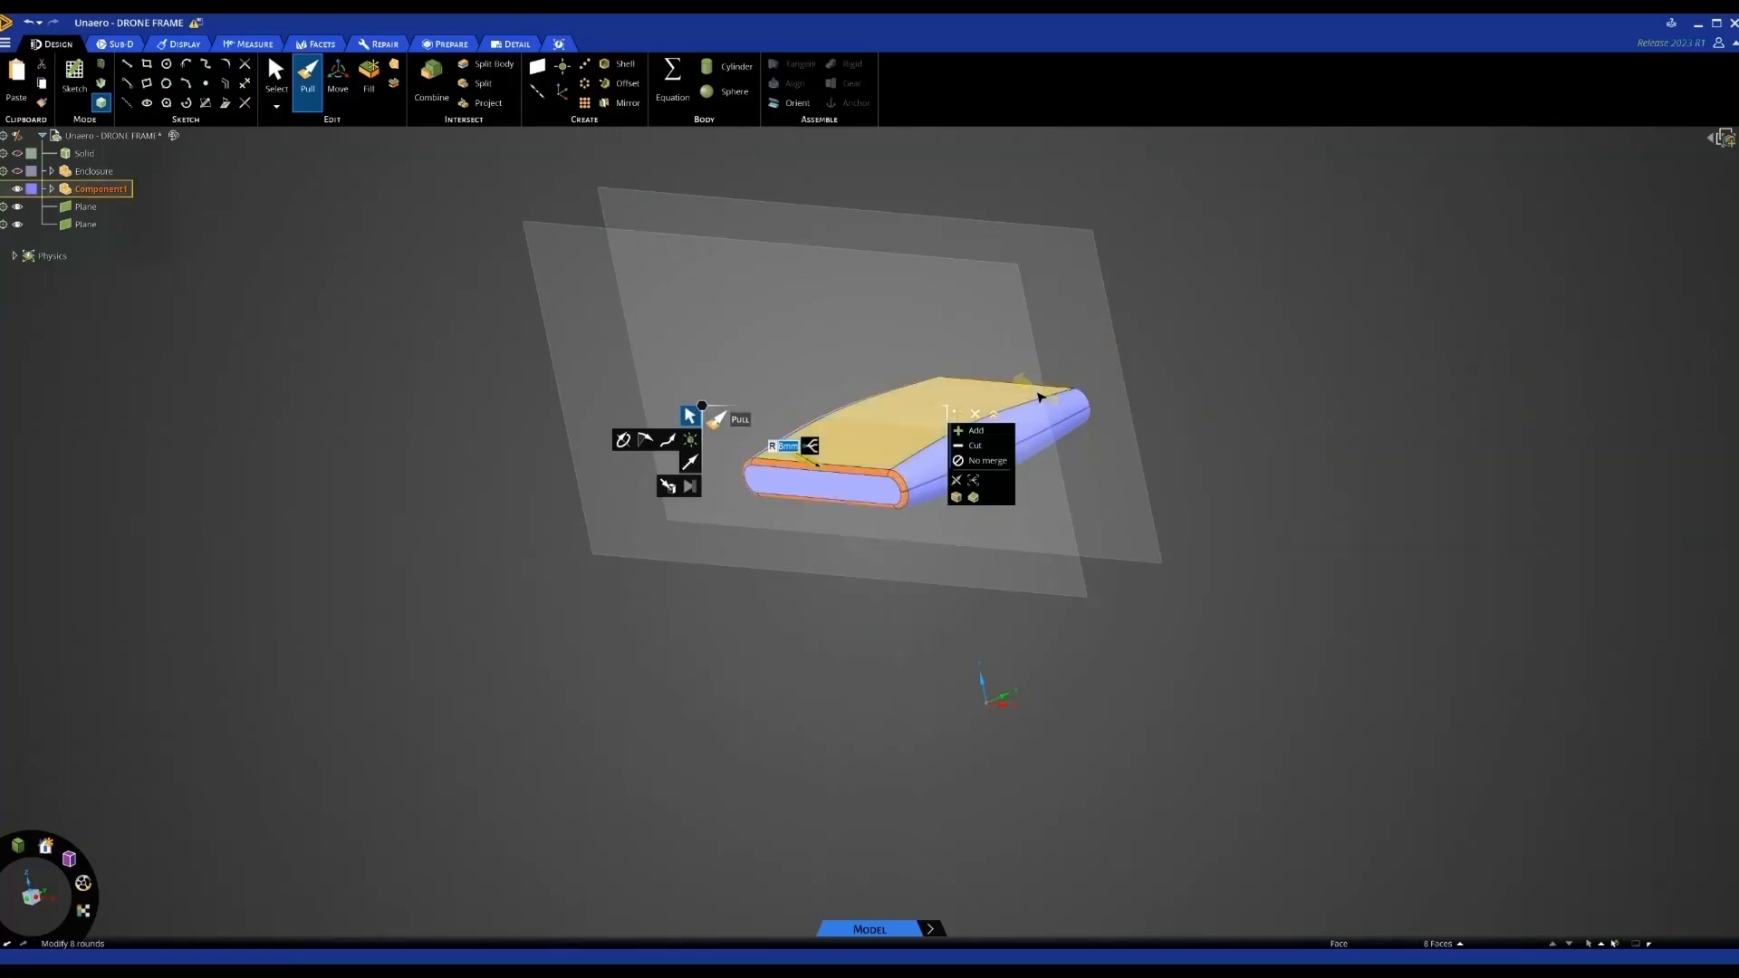
pyautogui.doubleClick(1051, 389)
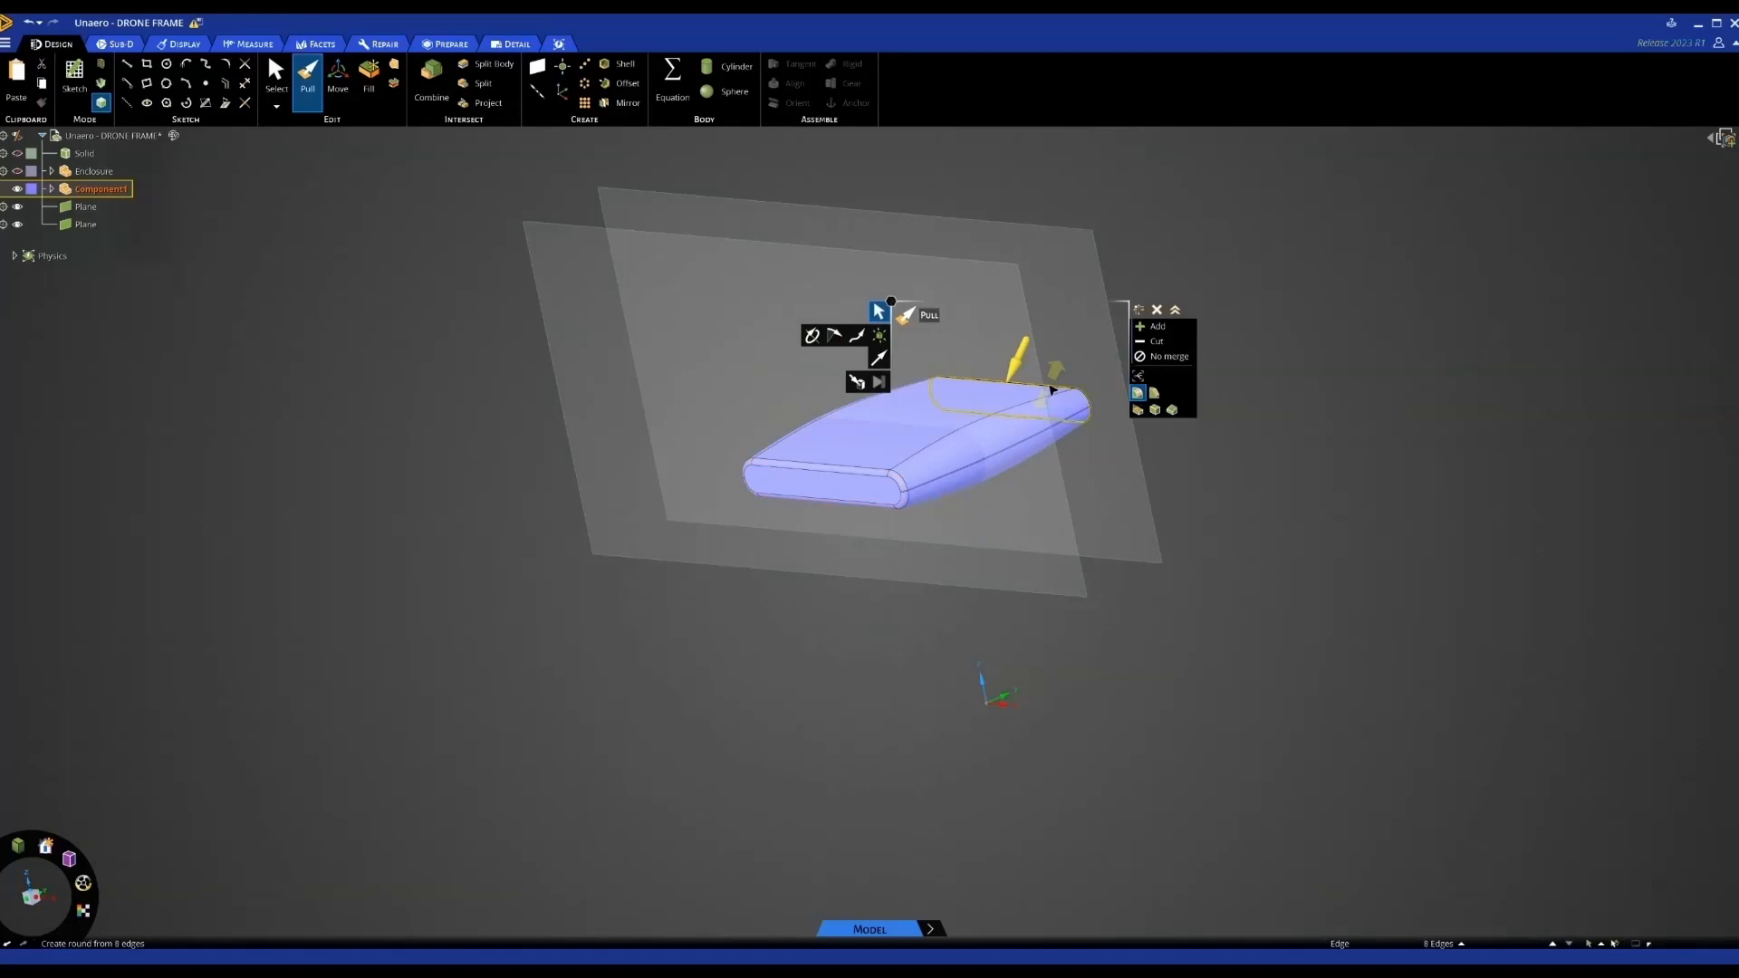
pyautogui.moveTo(1054, 391); pyautogui.dragTo(1227, 535)
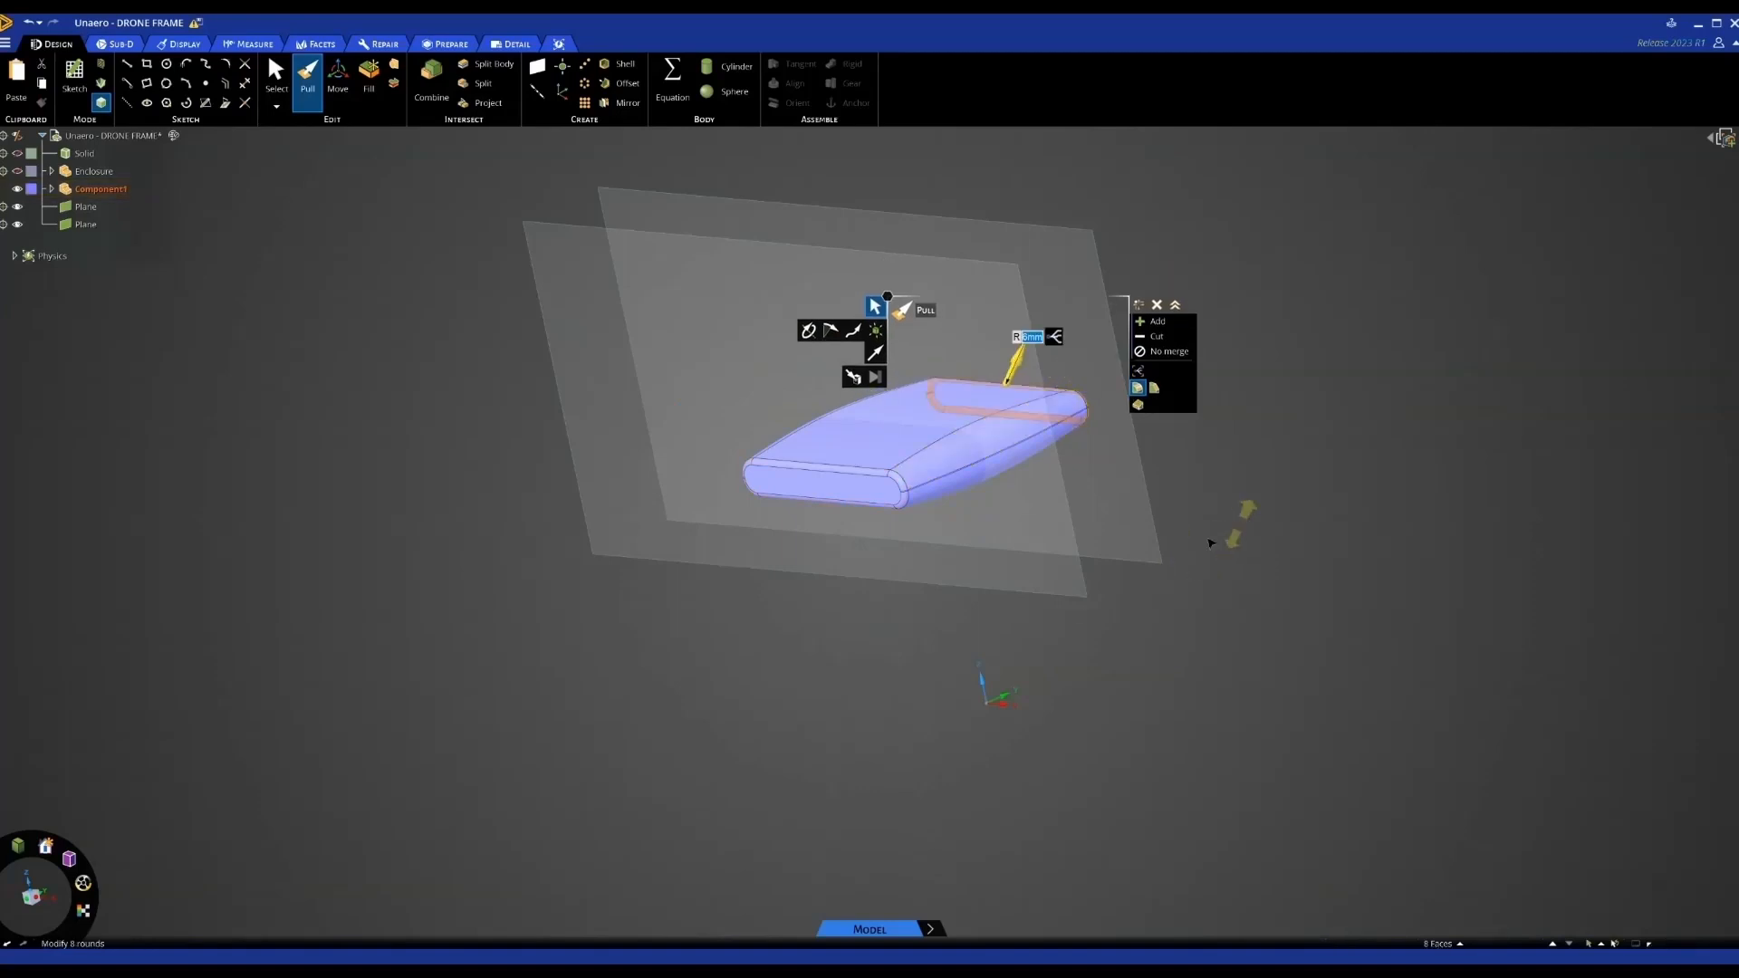
pyautogui.click(1227, 535)
pyautogui.moveTo(998, 652); pyautogui.dragTo(885, 481, button='middle')
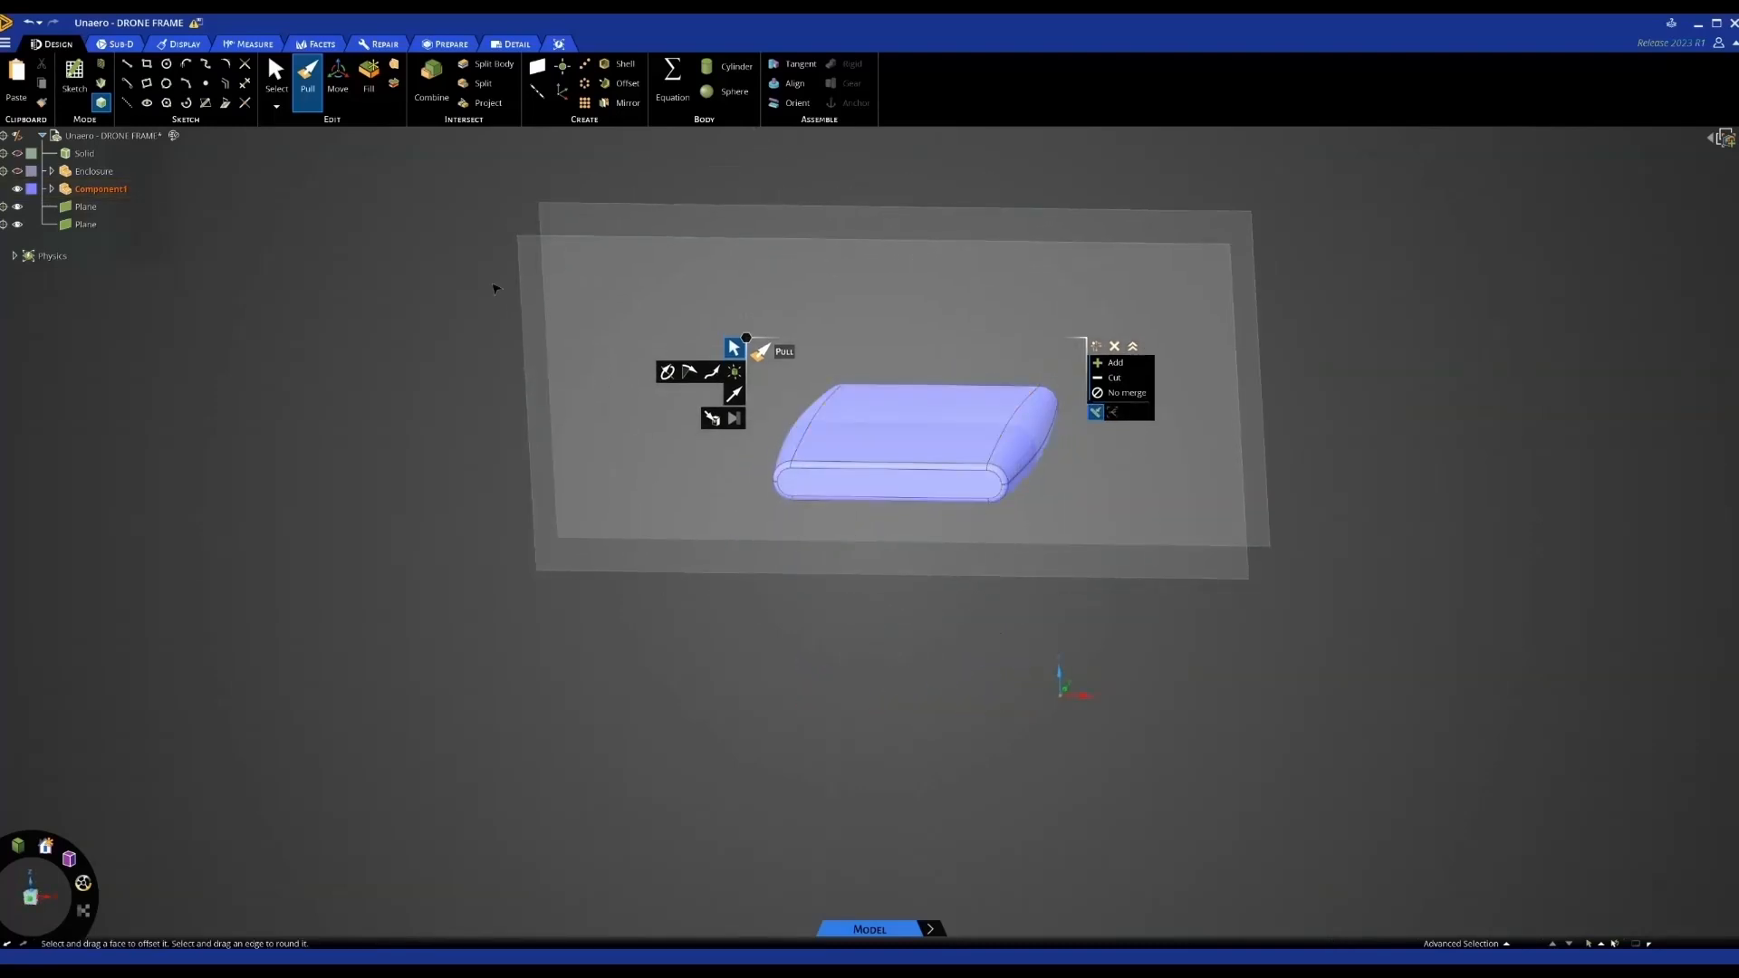
# Bring up the Home Page with recent files from the application menu, then dismiss it
pyautogui.click(6, 43)
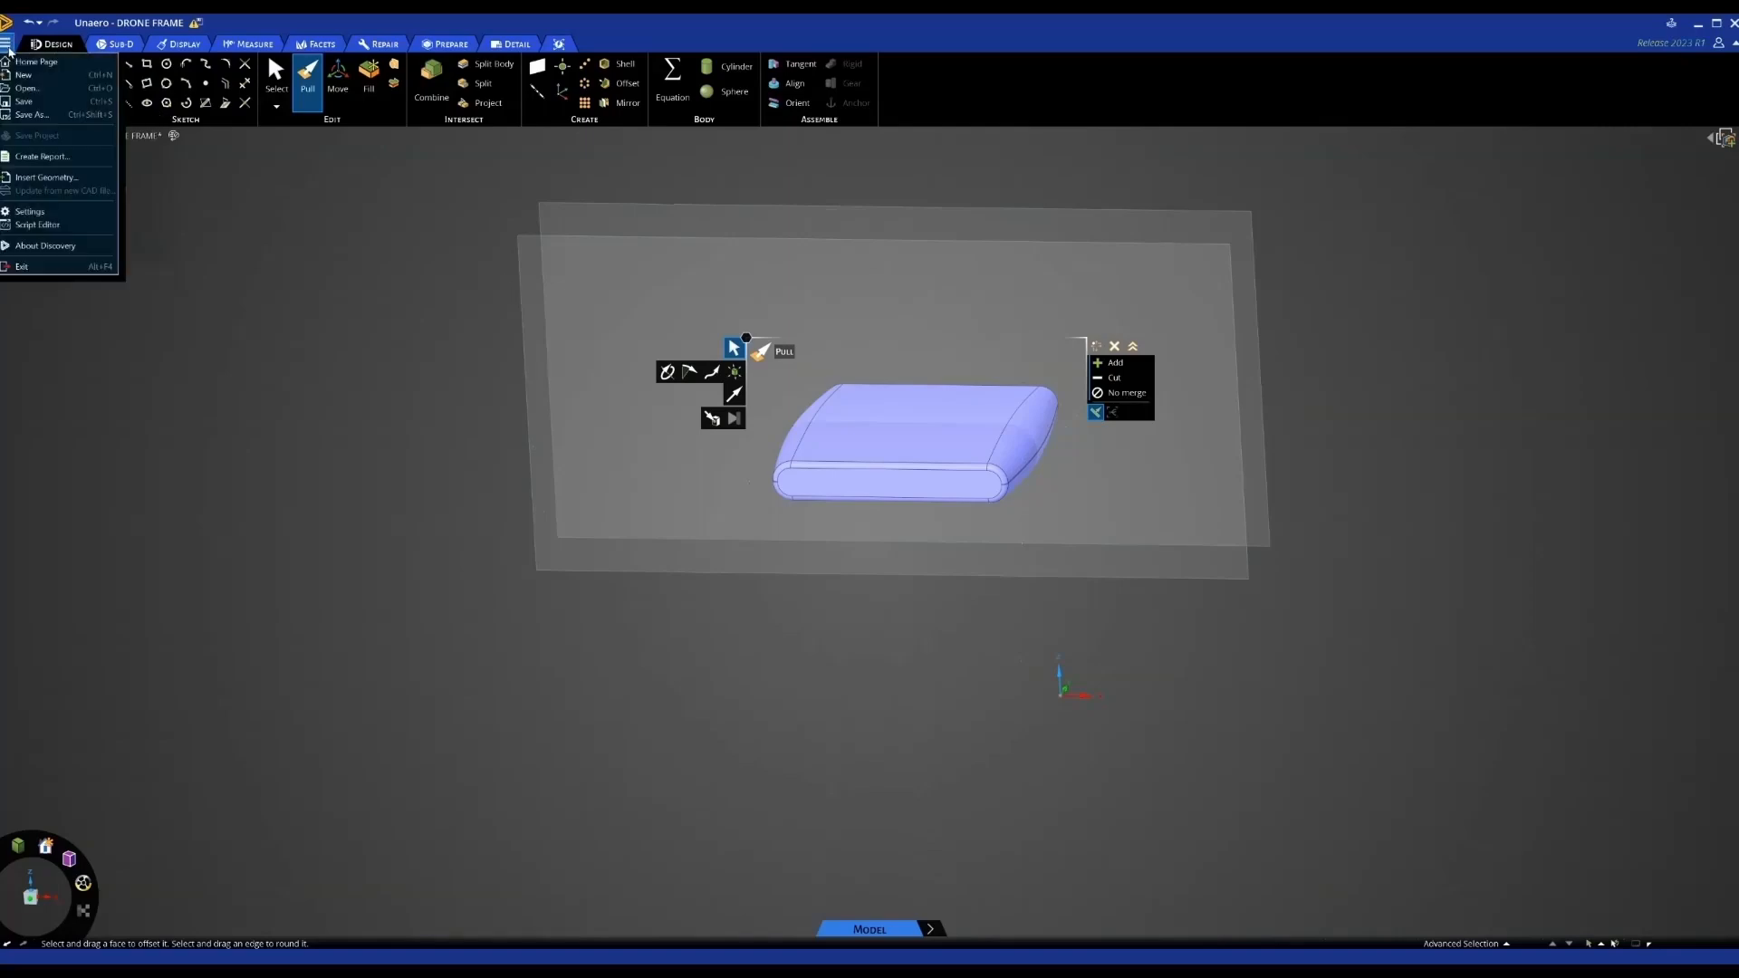
pyautogui.click(27, 62)
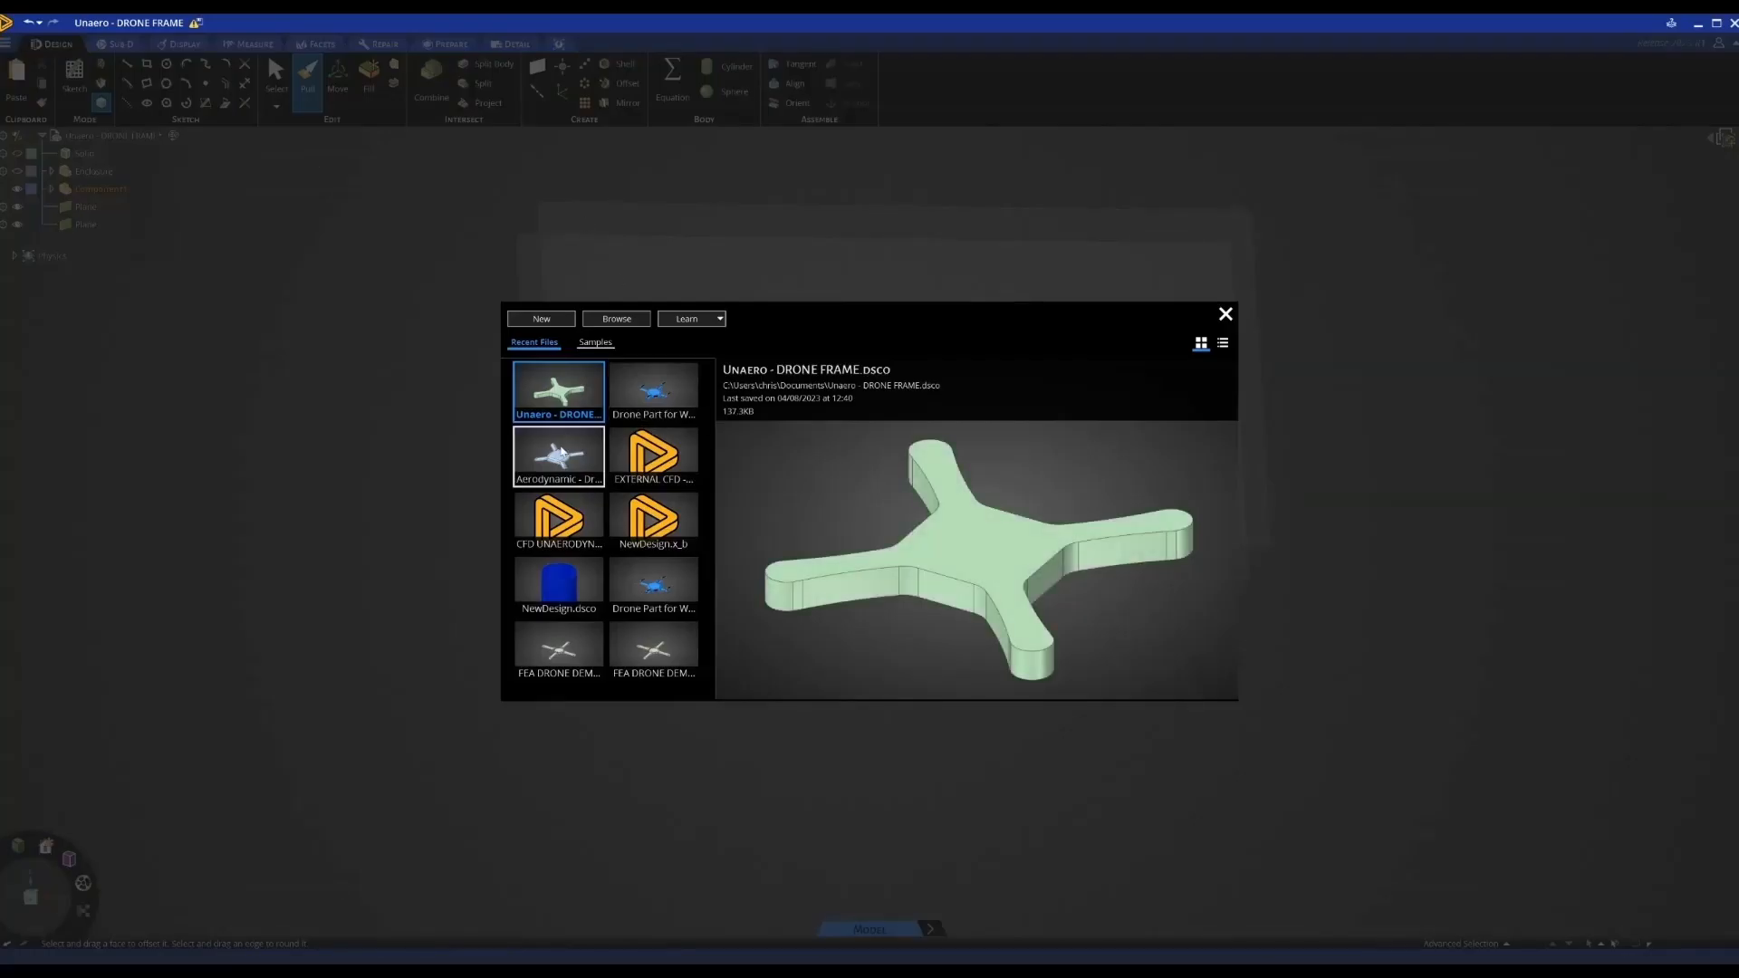
pyautogui.press('Escape')
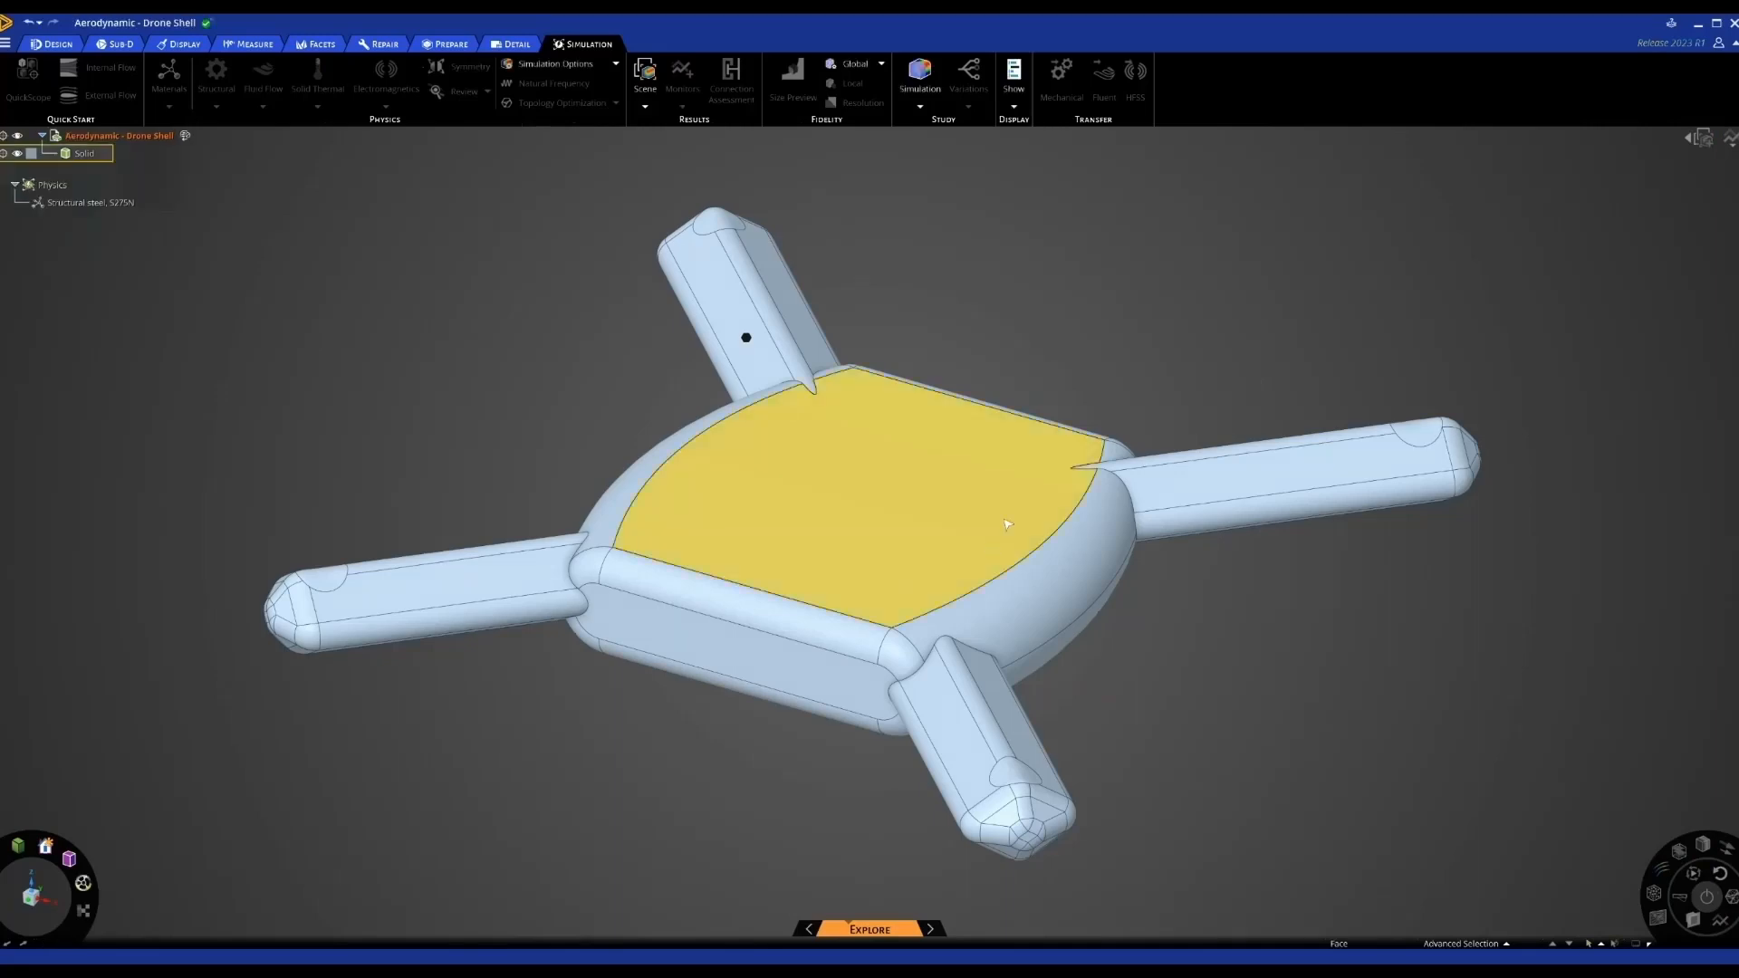
# Create an external-flow enclosure around the drone, setting its inlet direction and ground plane
pyautogui.moveTo(1049, 422); pyautogui.dragTo(1046, 408, button='middle')
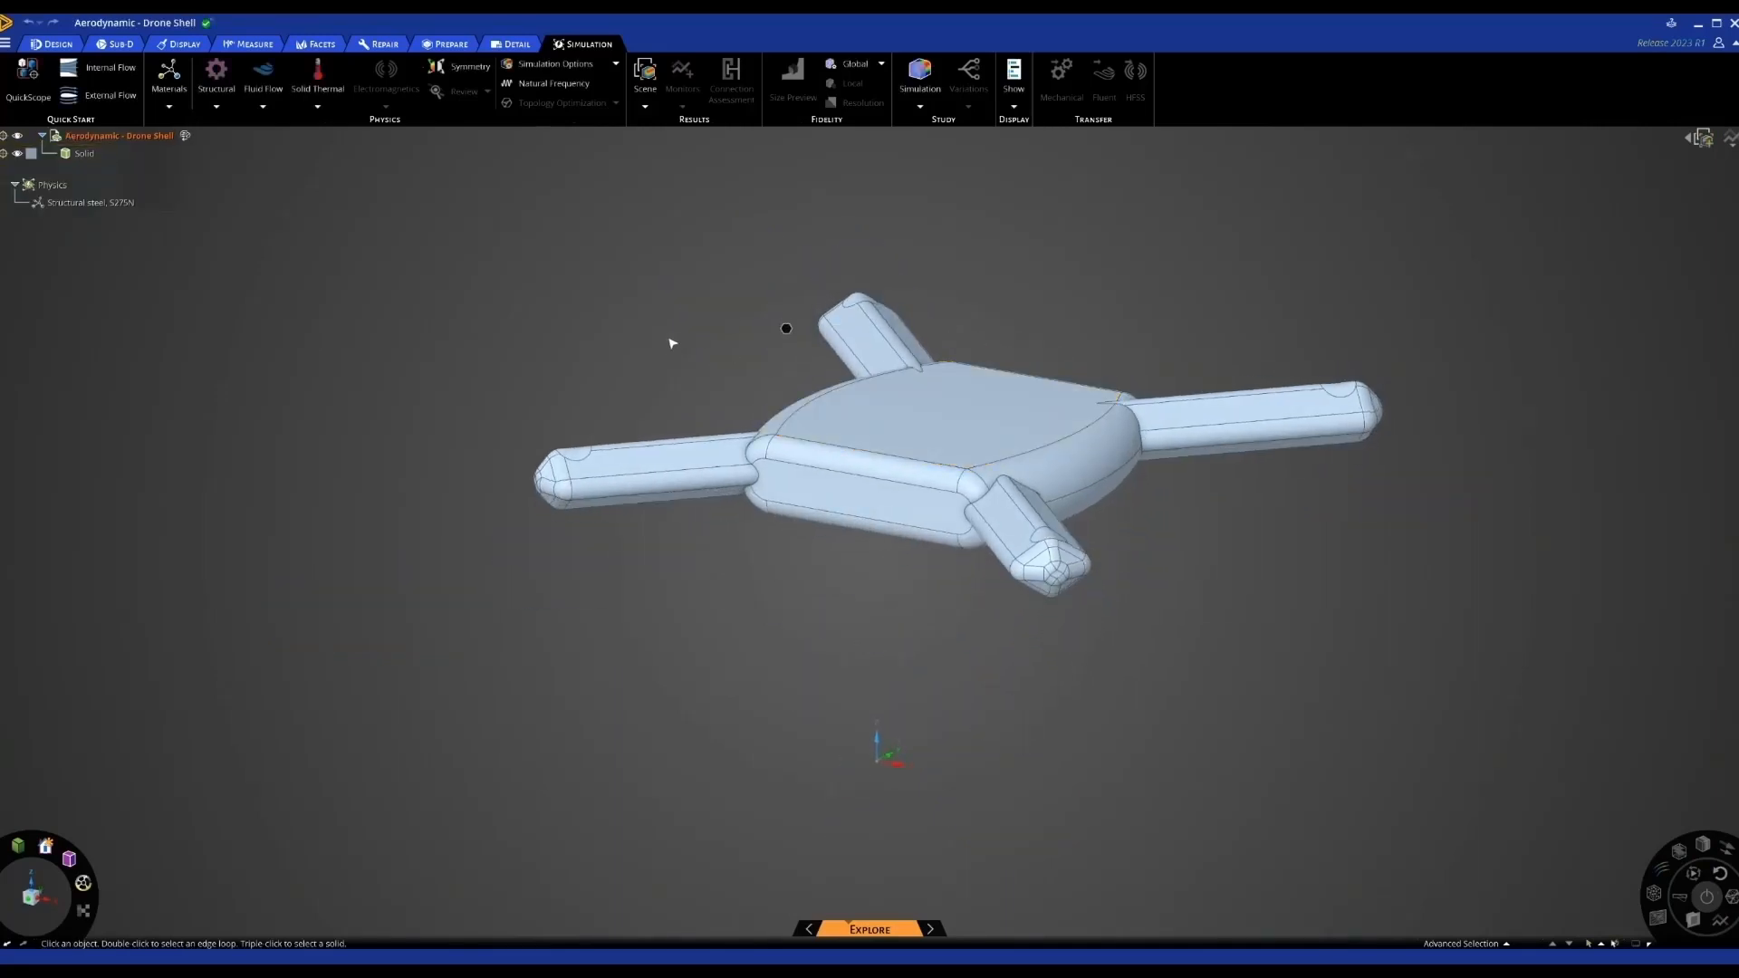
pyautogui.click(101, 95)
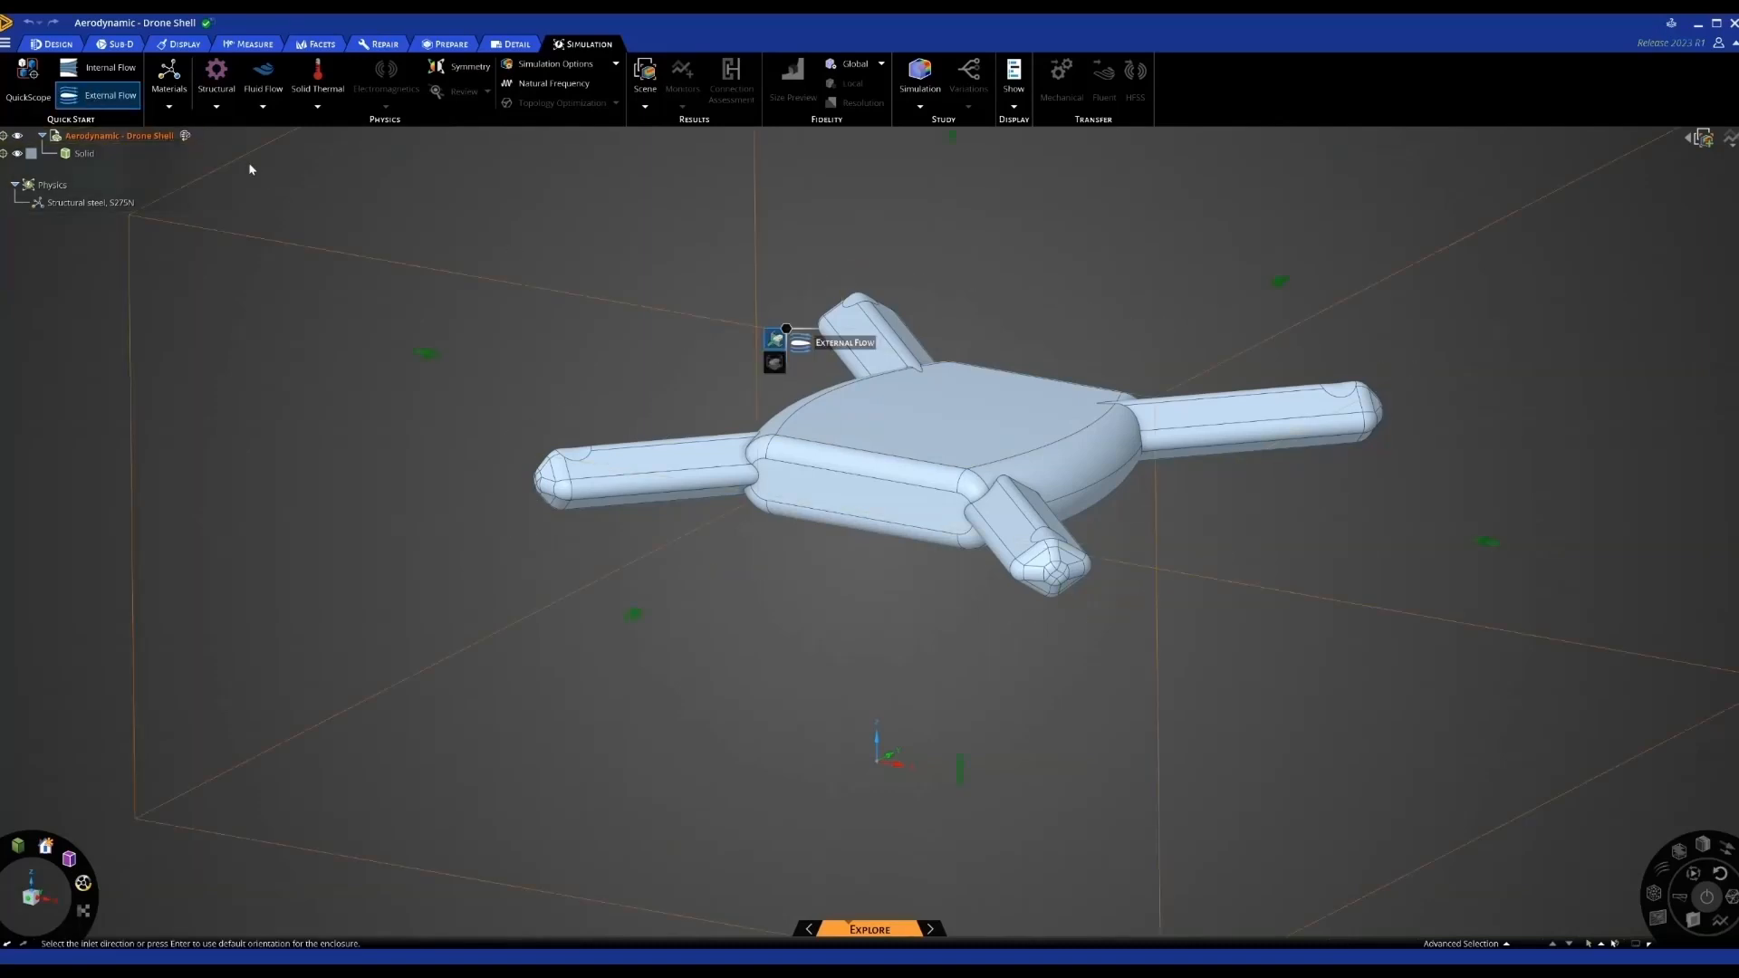
pyautogui.click(703, 555)
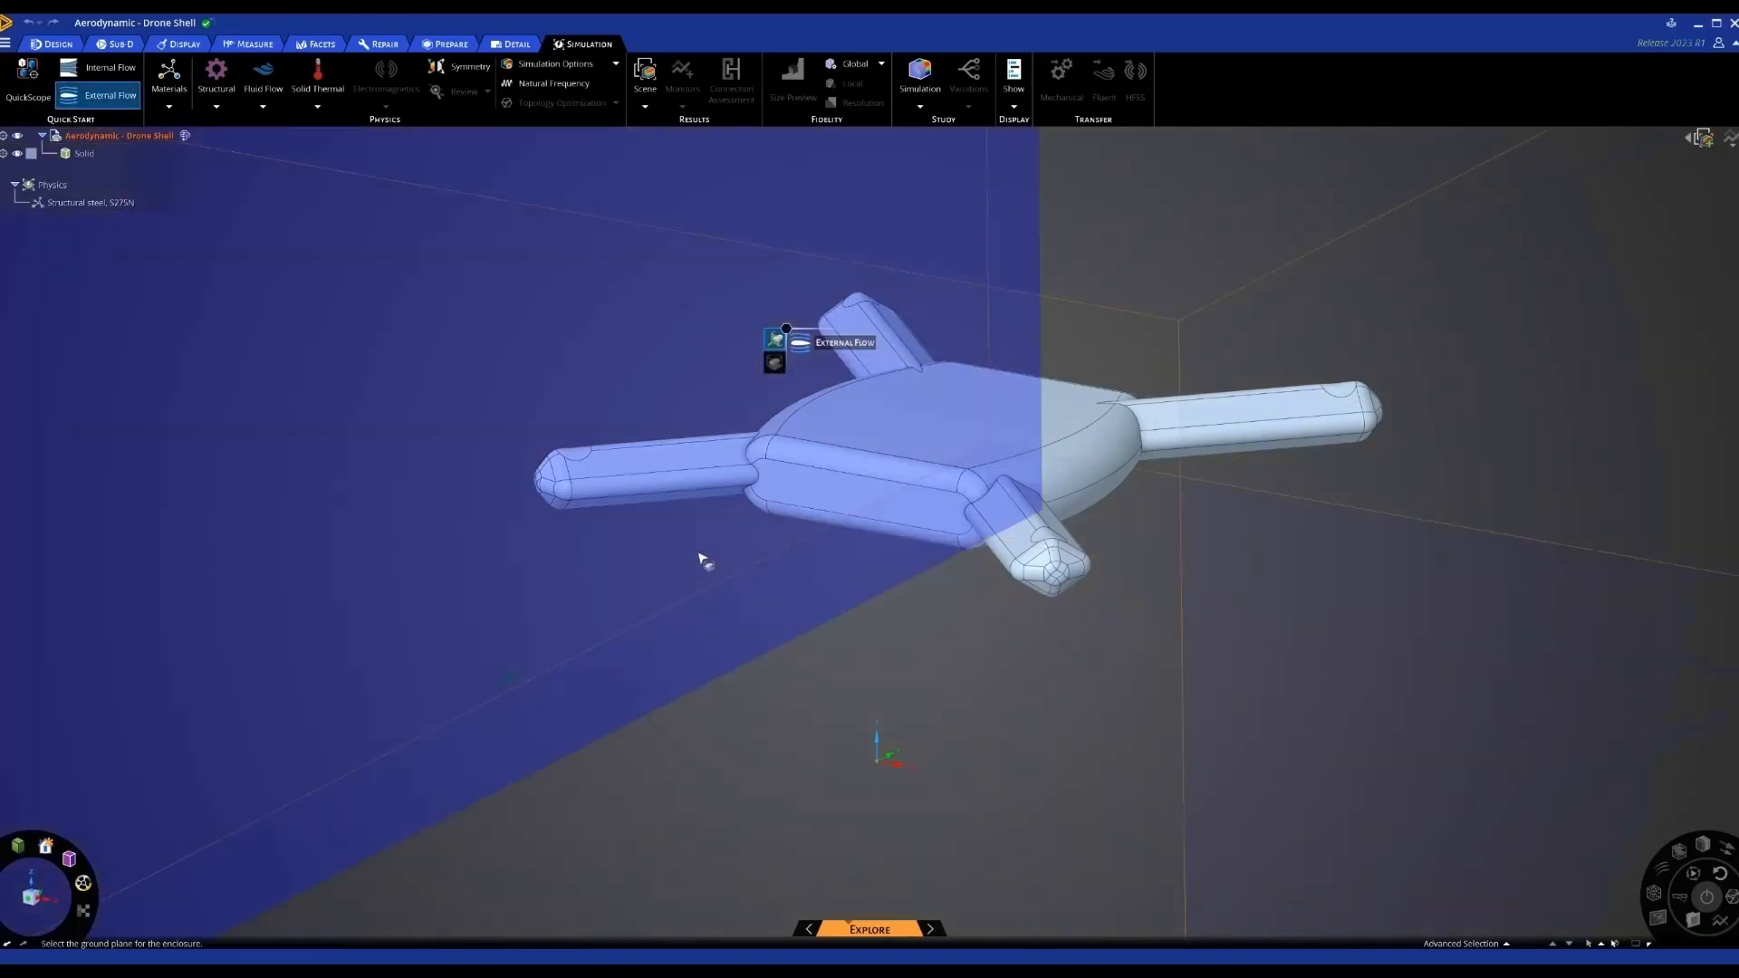
pyautogui.click(712, 634)
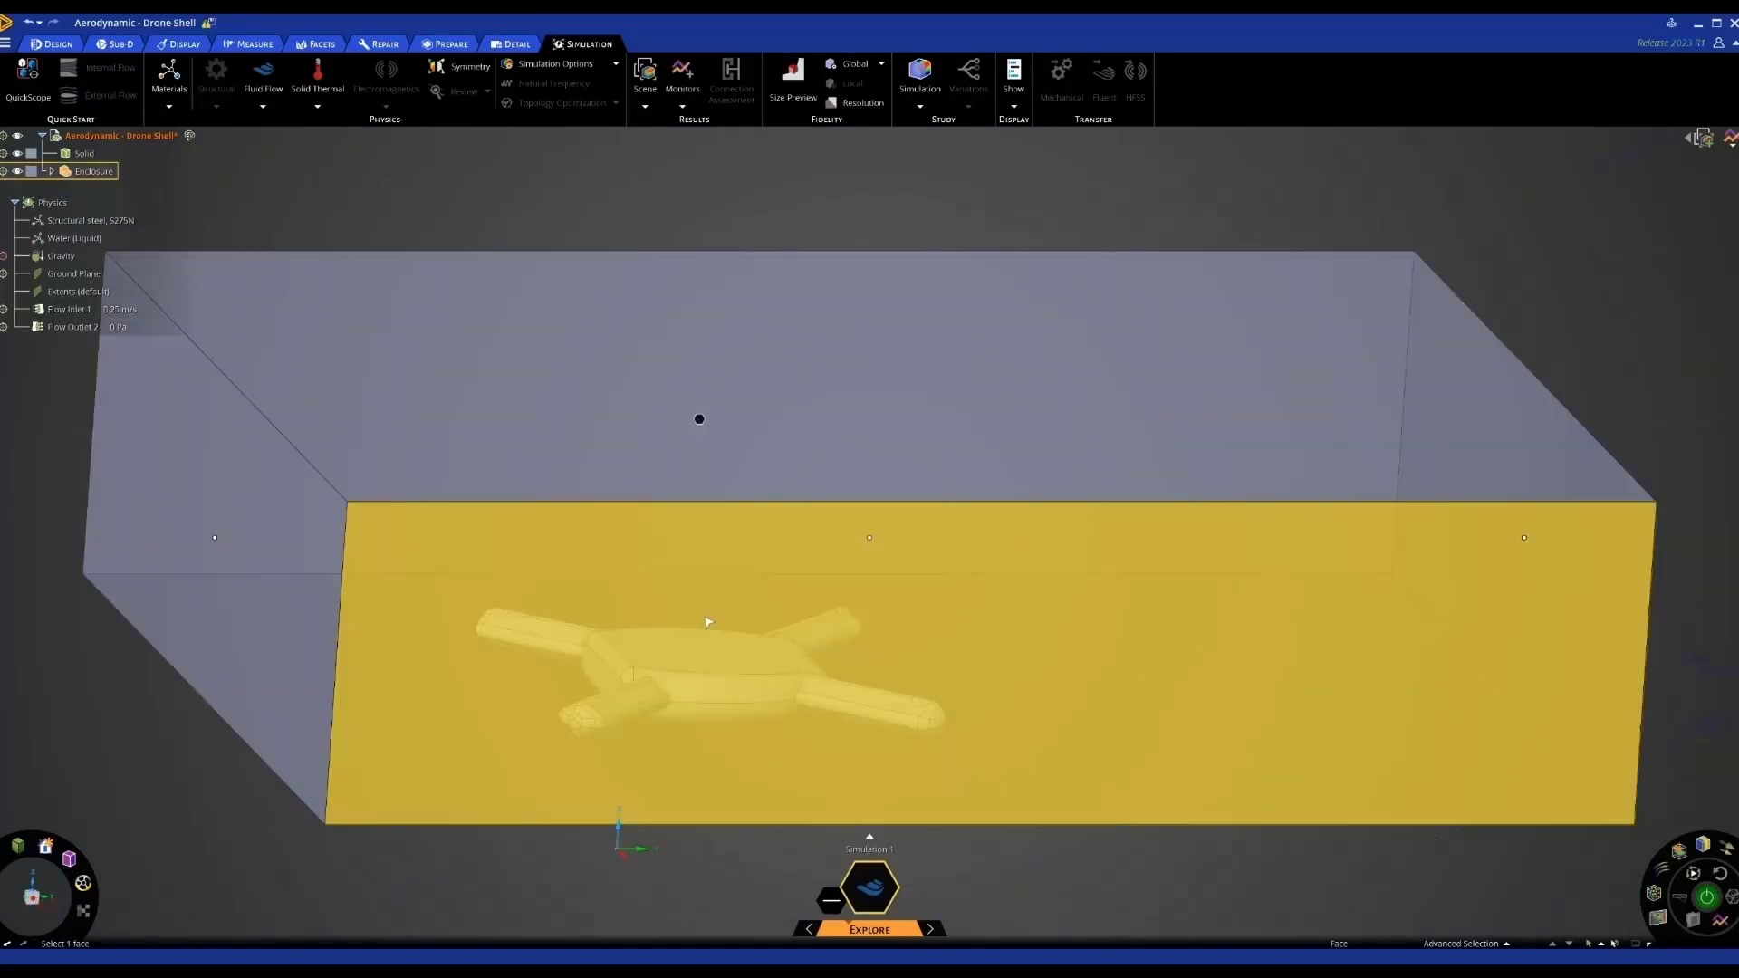
# Narrow the enclosure by pulling its front and back faces inward, then inspect it from below and above
pyautogui.click(763, 593)
pyautogui.scroll(-5, 763, 593)
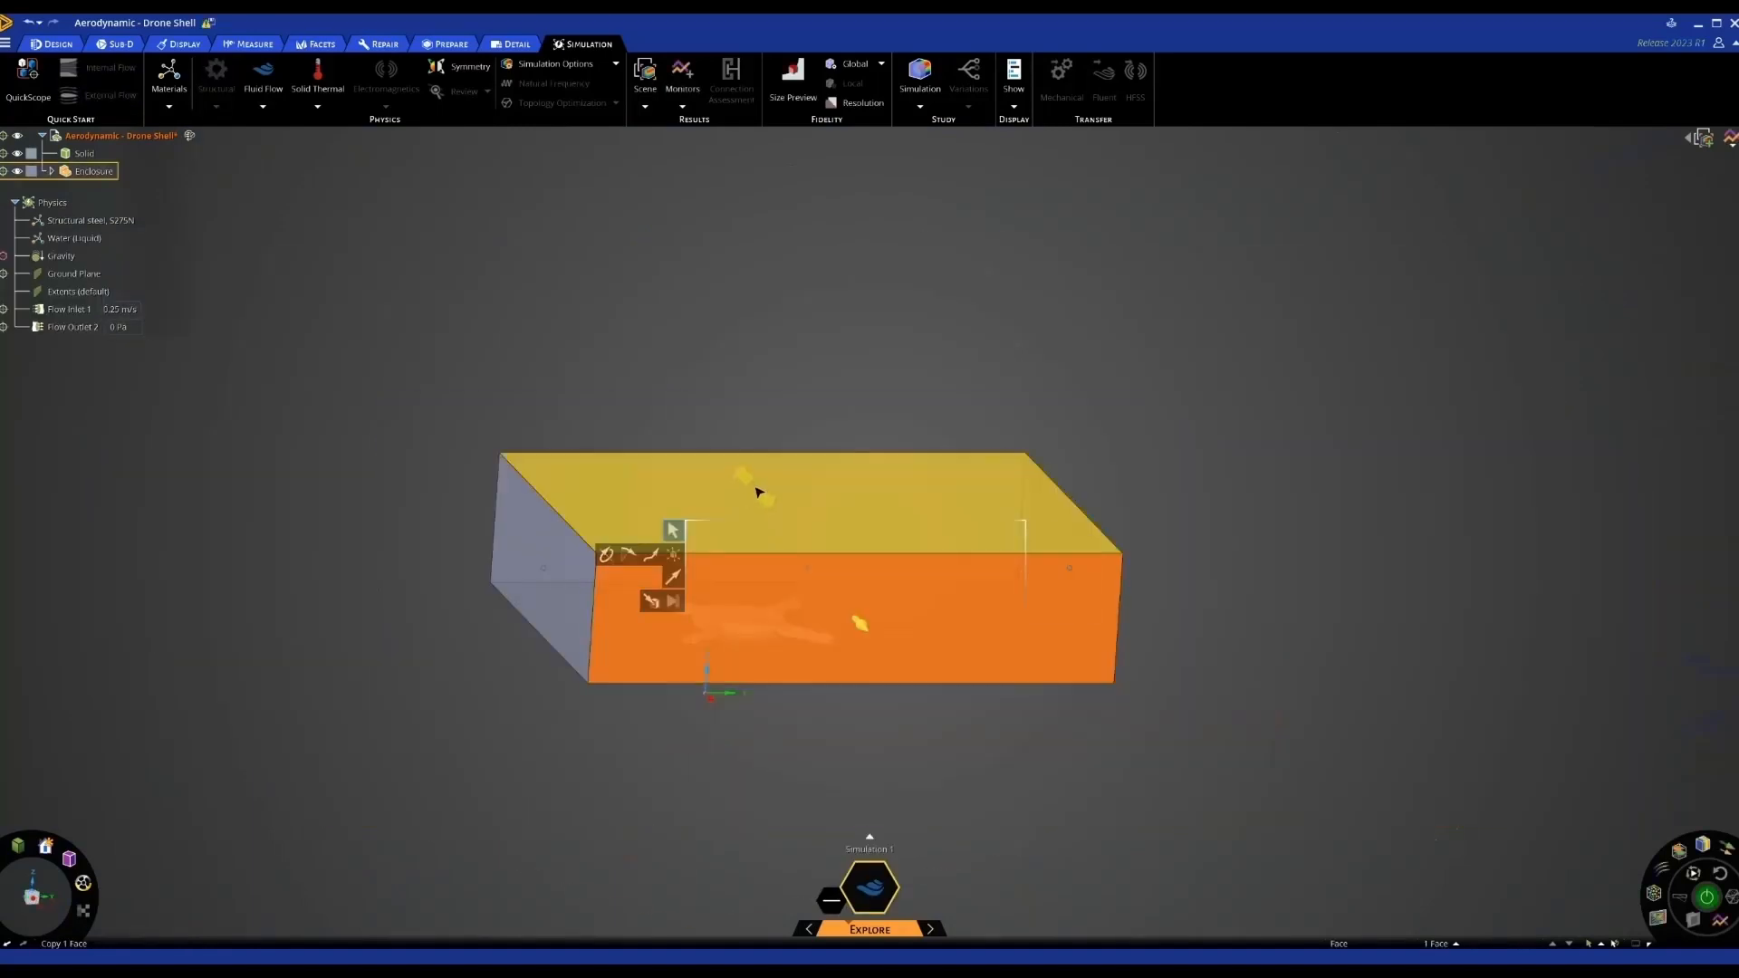
pyautogui.keyDown('ctrl'); pyautogui.scroll(-1, 759, 492); pyautogui.keyUp('ctrl')
pyautogui.keyDown('ctrl'); pyautogui.click(758, 492); pyautogui.keyUp('ctrl')
pyautogui.moveTo(758, 493); pyautogui.dragTo(766, 571, button='middle')
pyautogui.moveTo(766, 571); pyautogui.dragTo(747, 517)
pyautogui.press('Escape')
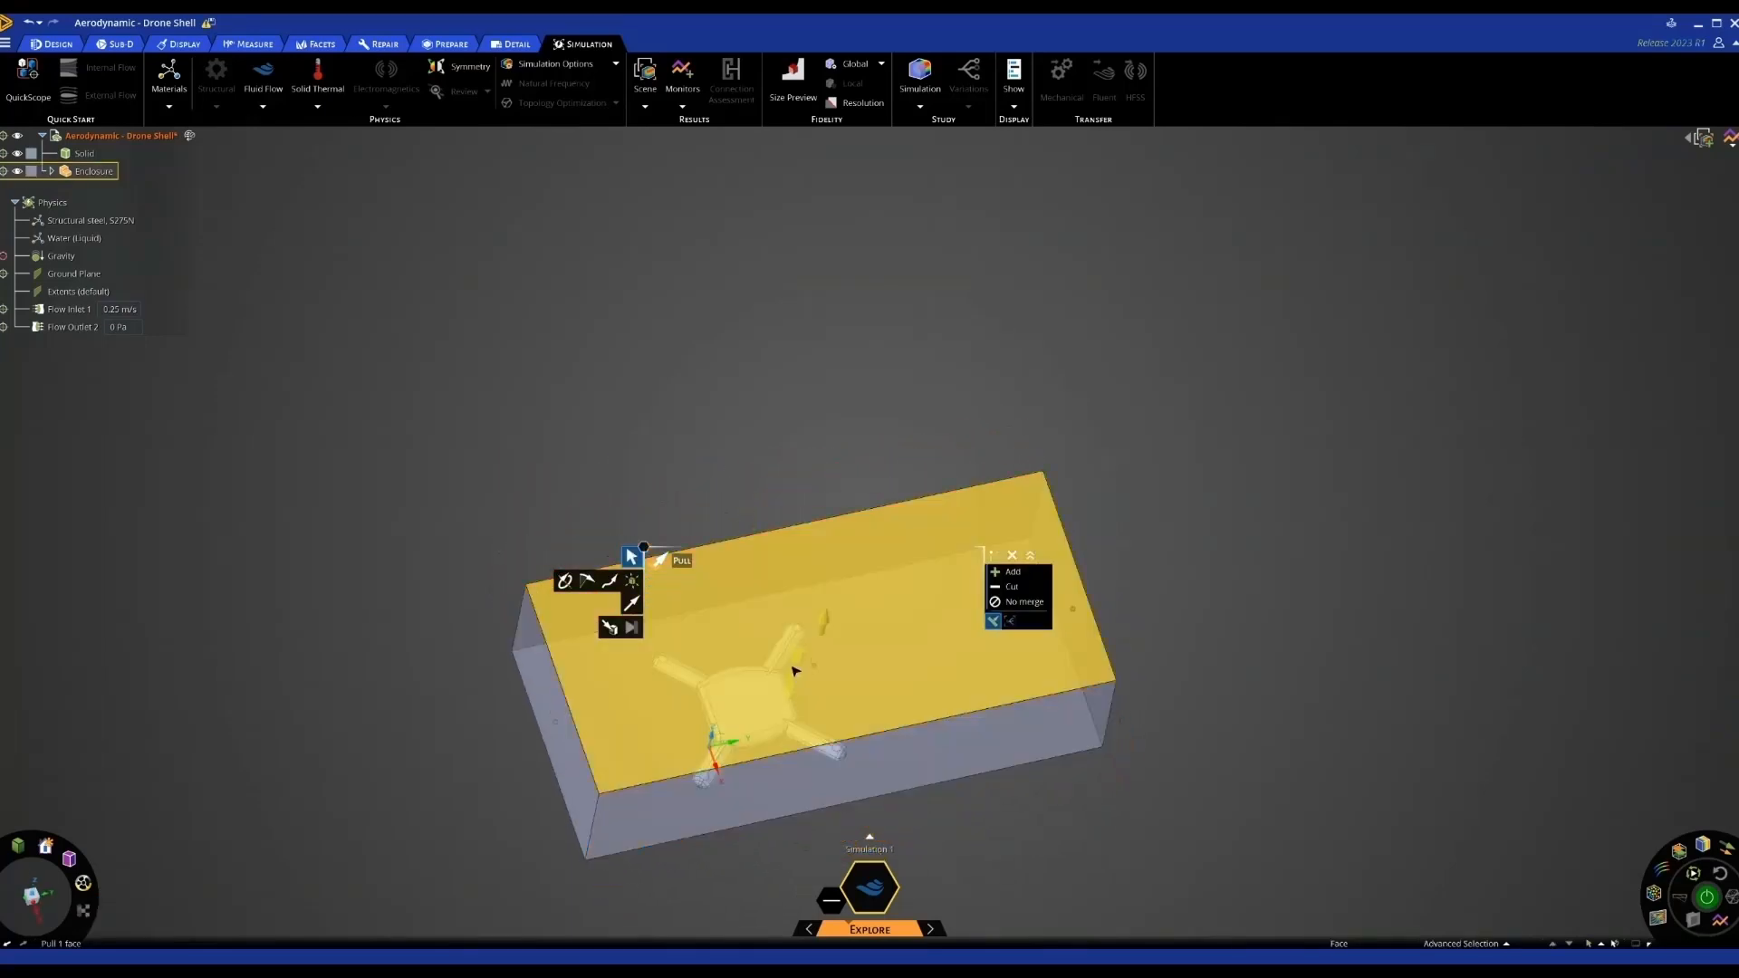
pyautogui.moveTo(795, 667); pyautogui.dragTo(791, 577, button='middle')
pyautogui.moveTo(819, 858); pyautogui.dragTo(818, 816, button='middle')
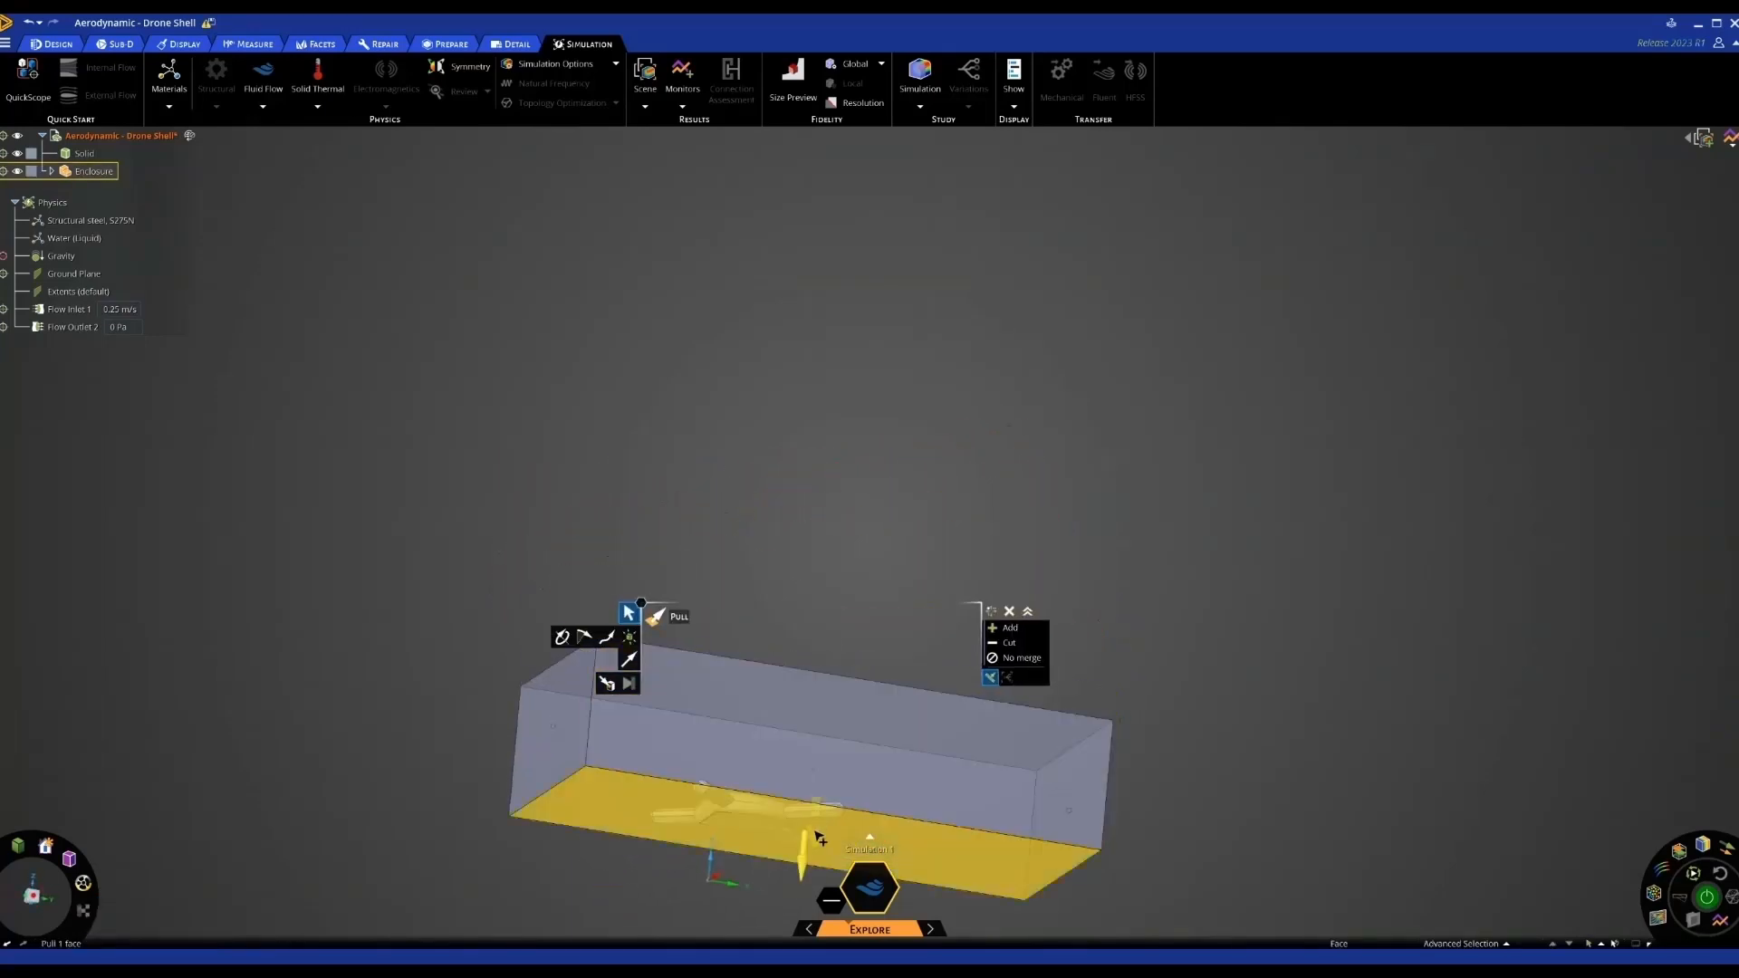
pyautogui.moveTo(792, 616); pyautogui.dragTo(830, 466, button='middle')
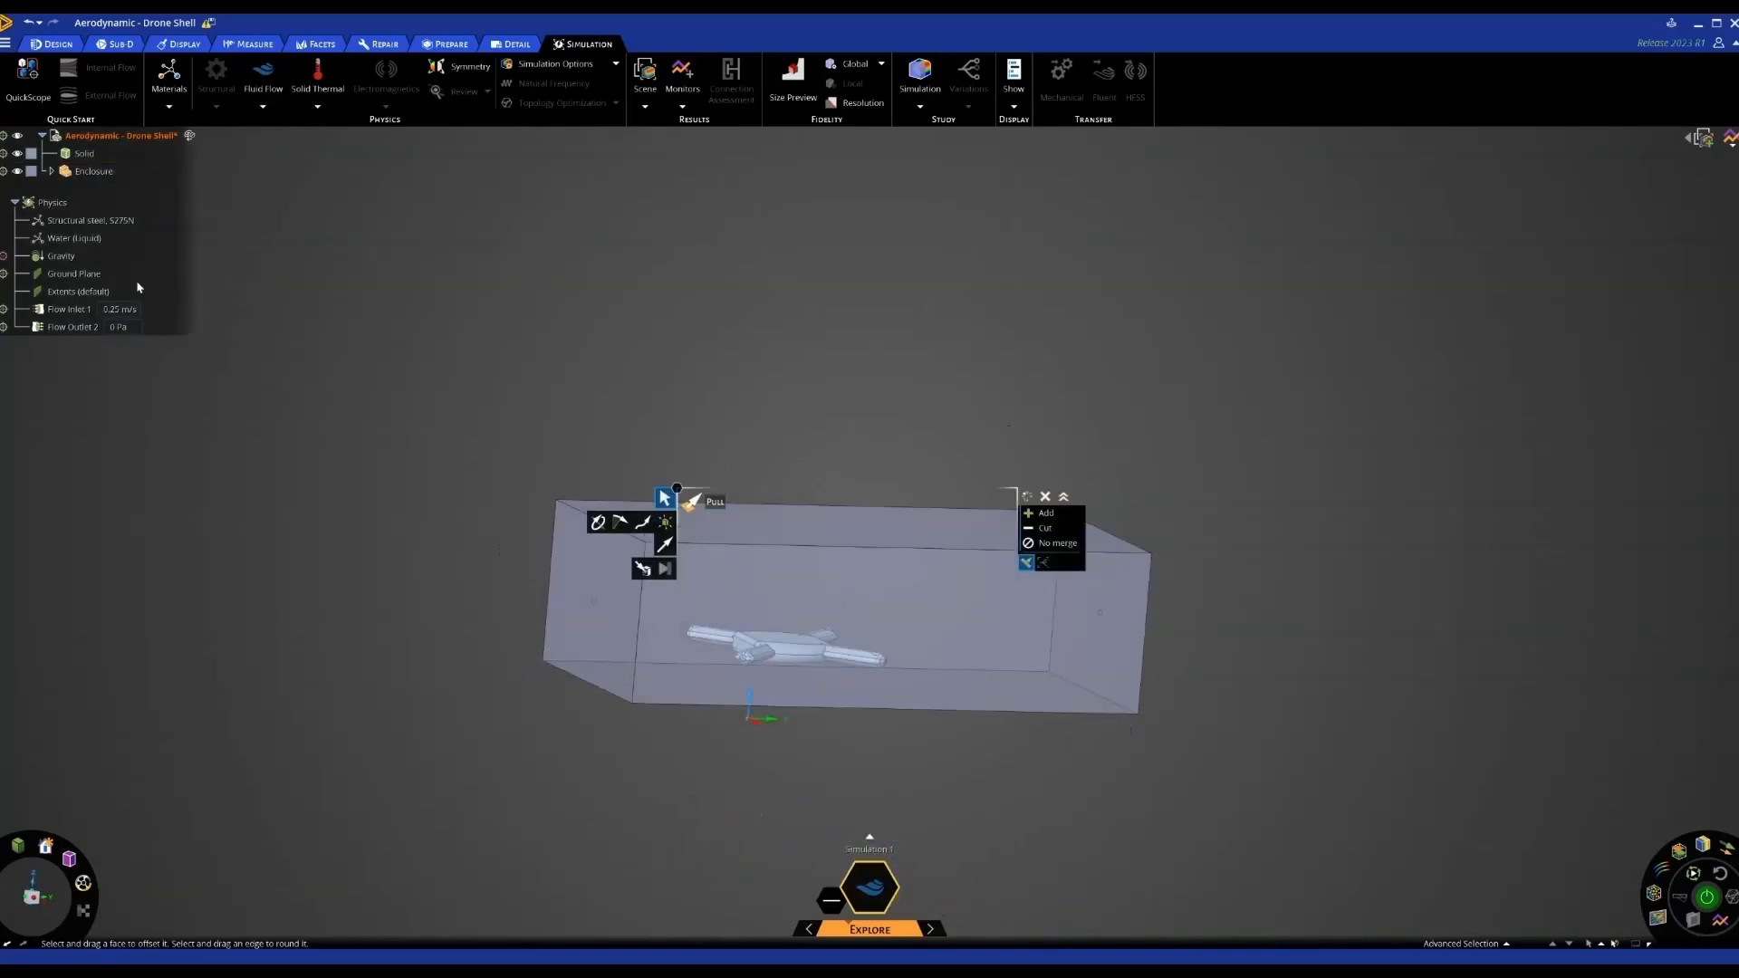
# Change the drone's material from Structural steel to Plastic, ABS (high-impact)
pyautogui.click(90, 220)
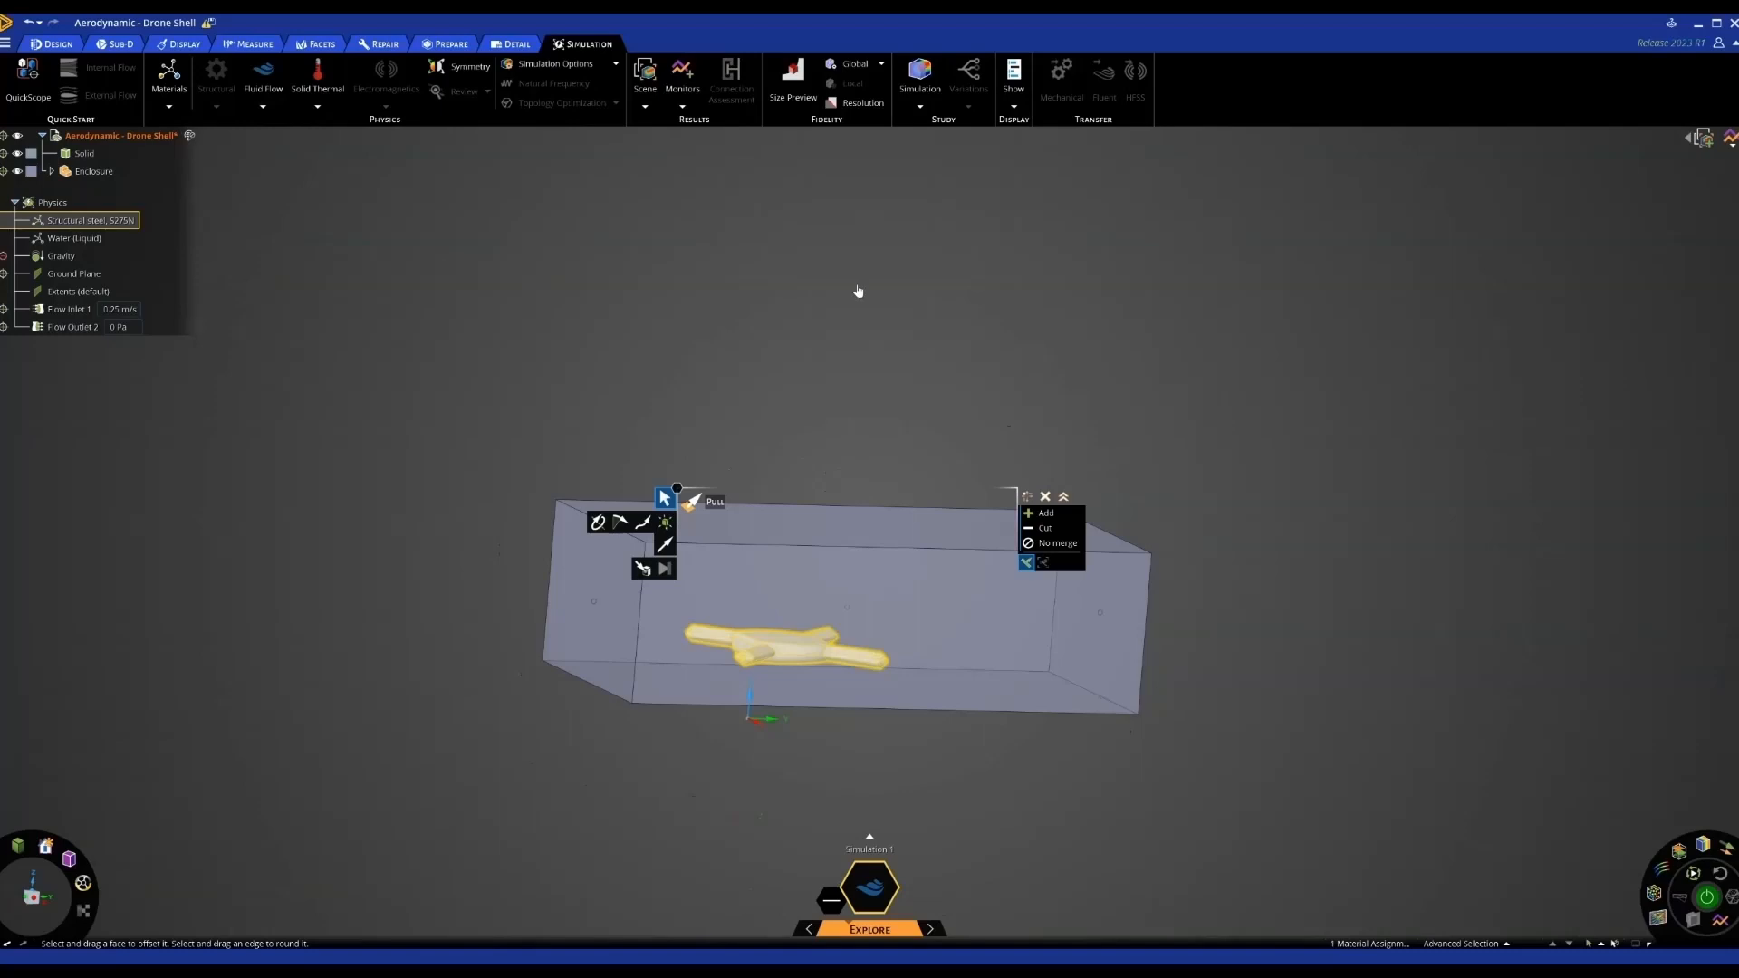
pyautogui.click(1147, 310)
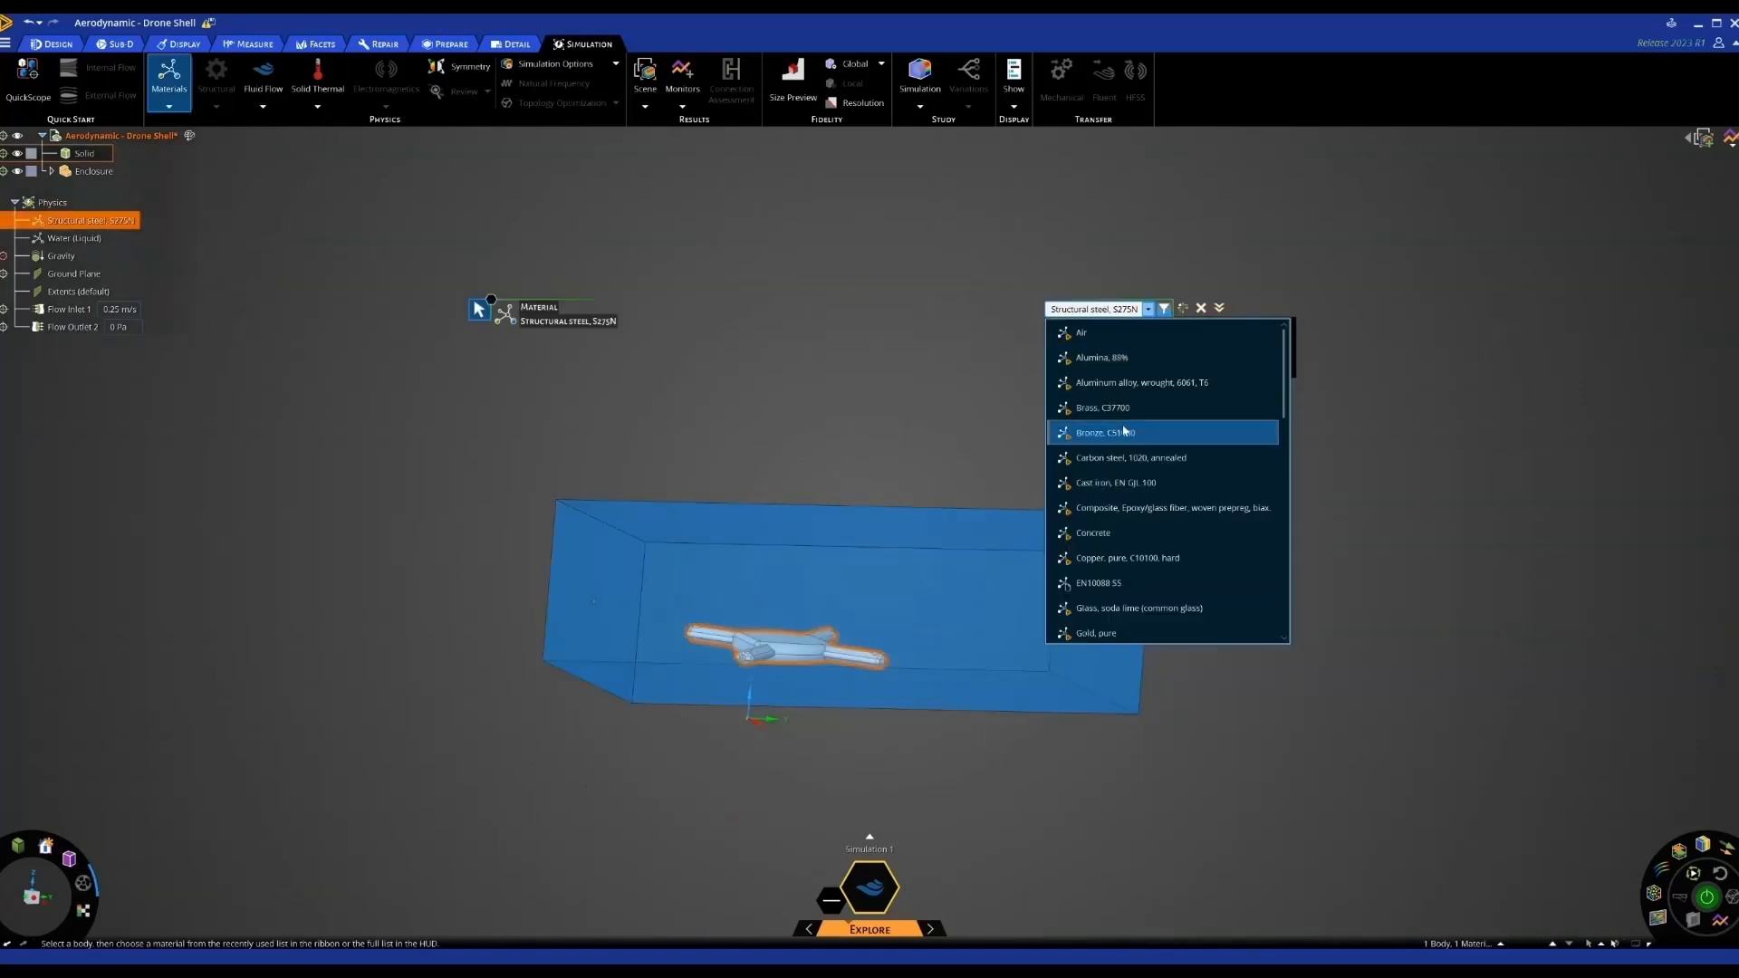
pyautogui.scroll(-2, 1123, 507)
pyautogui.scroll(-2, 1120, 511)
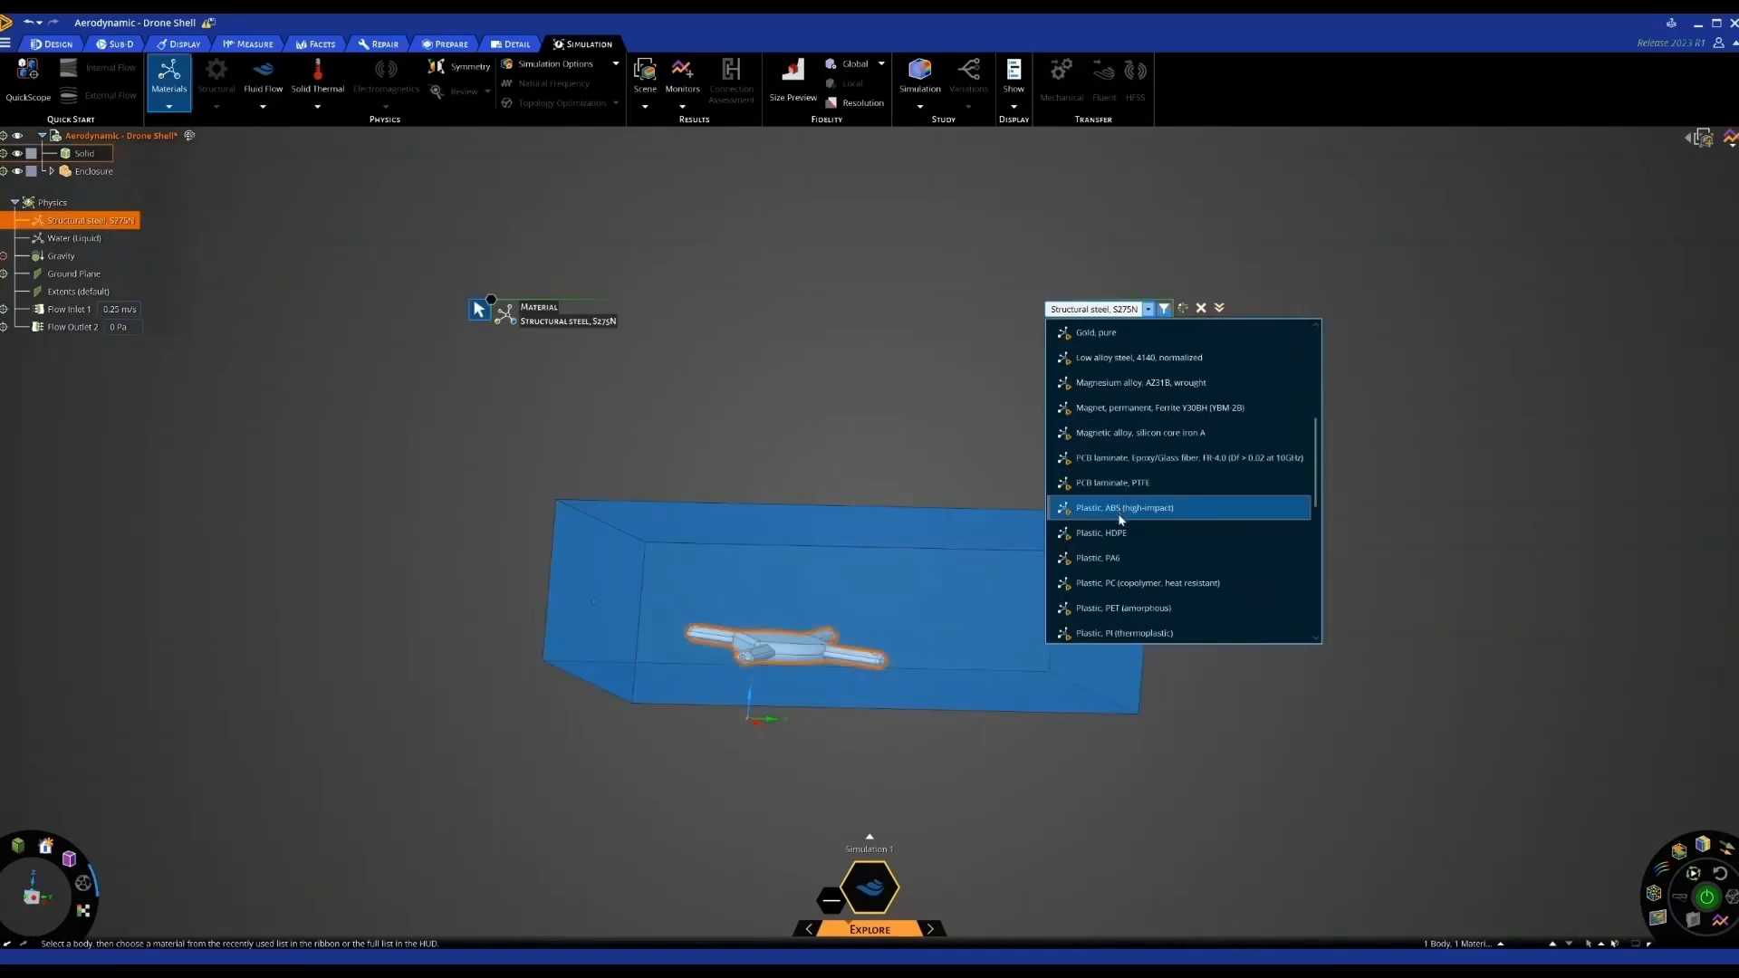
pyautogui.click(756, 467)
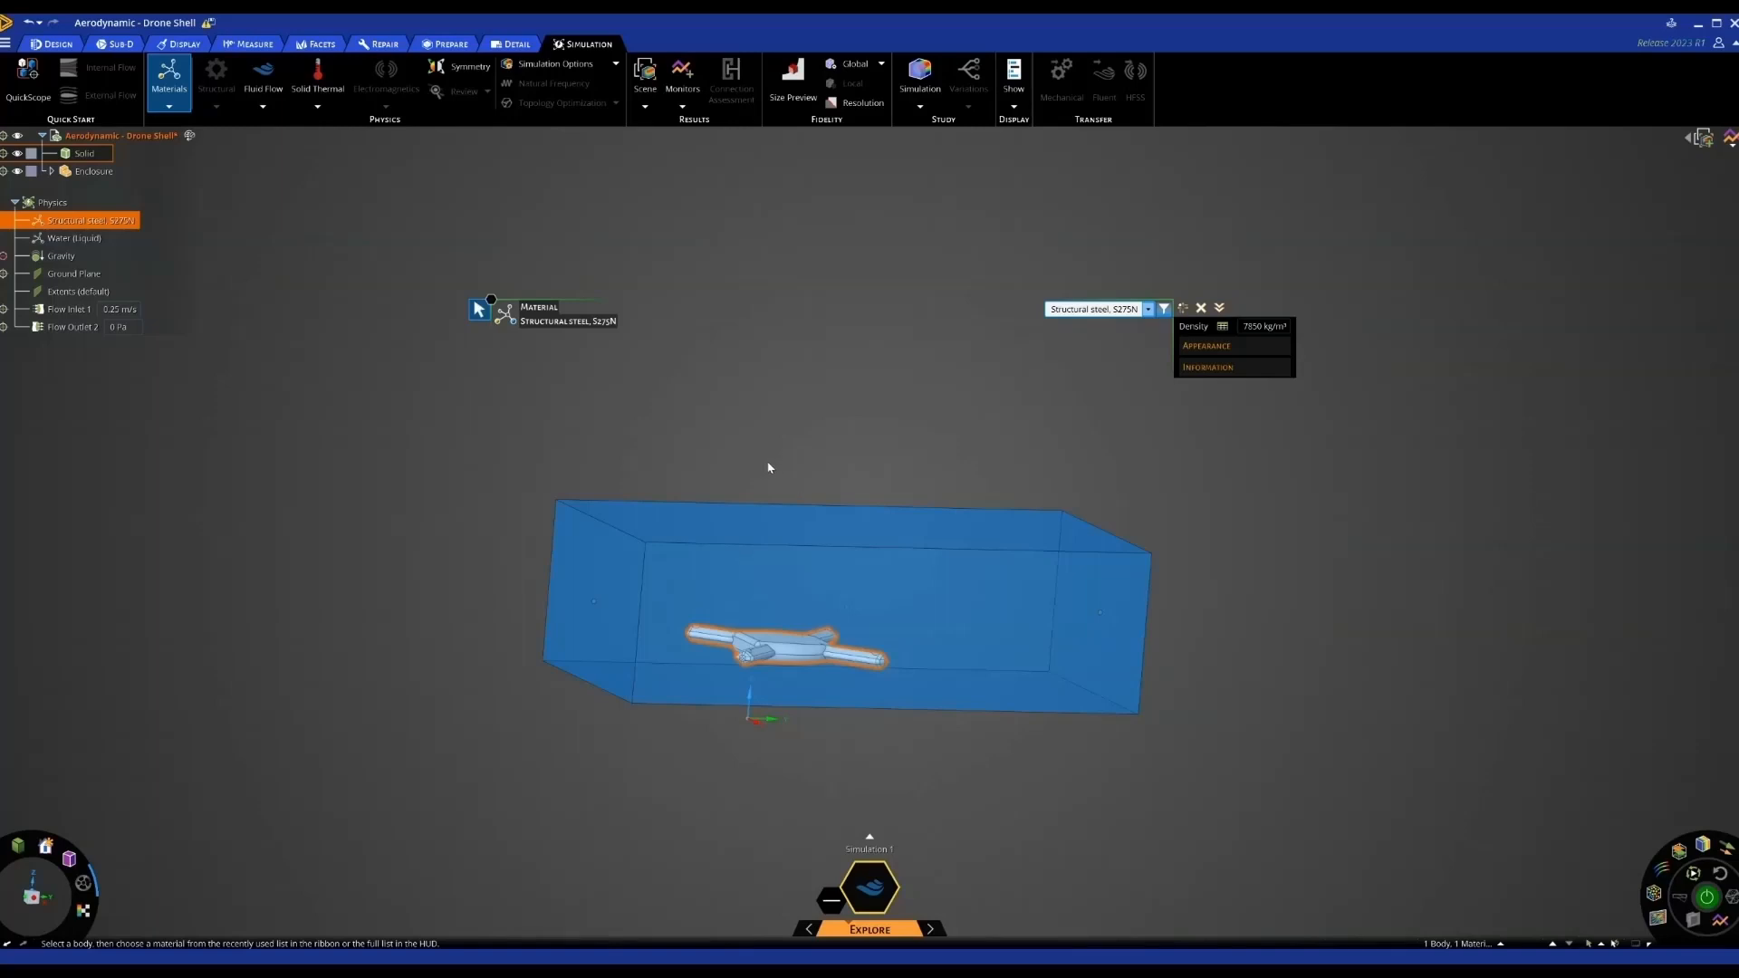
pyautogui.click(769, 467)
# Replace the enclosure fluid Water (Liquid) with Air (Gas)
pyautogui.click(68, 239)
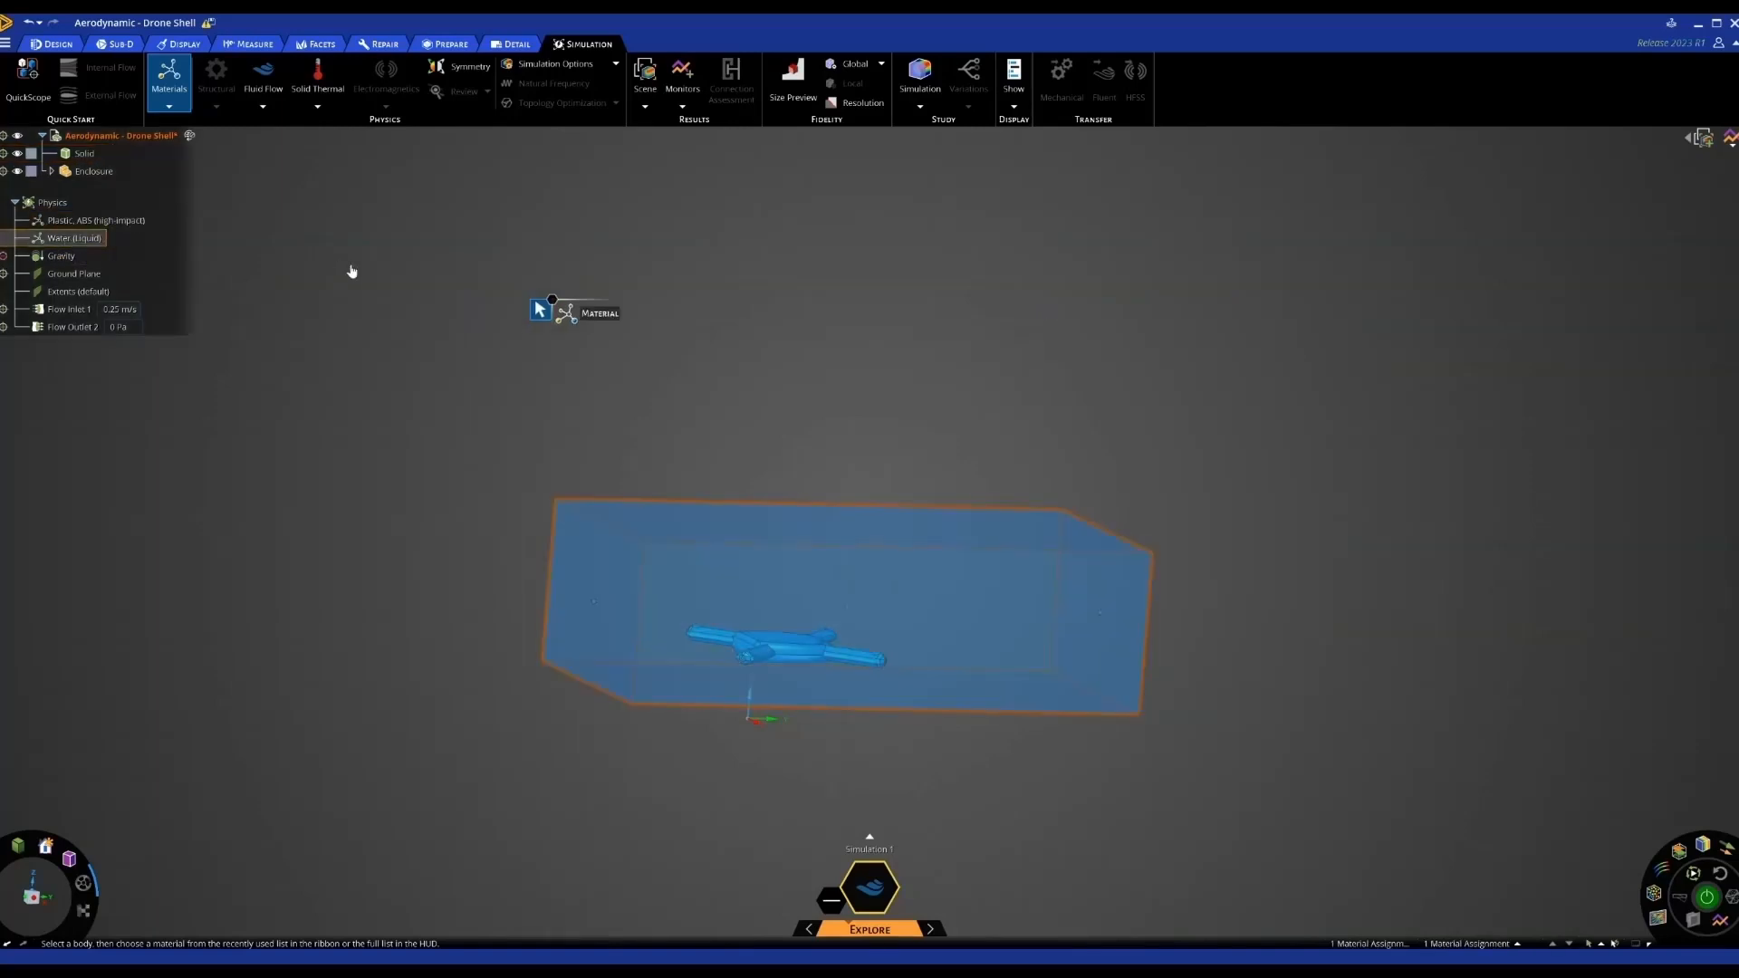
pyautogui.click(1140, 309)
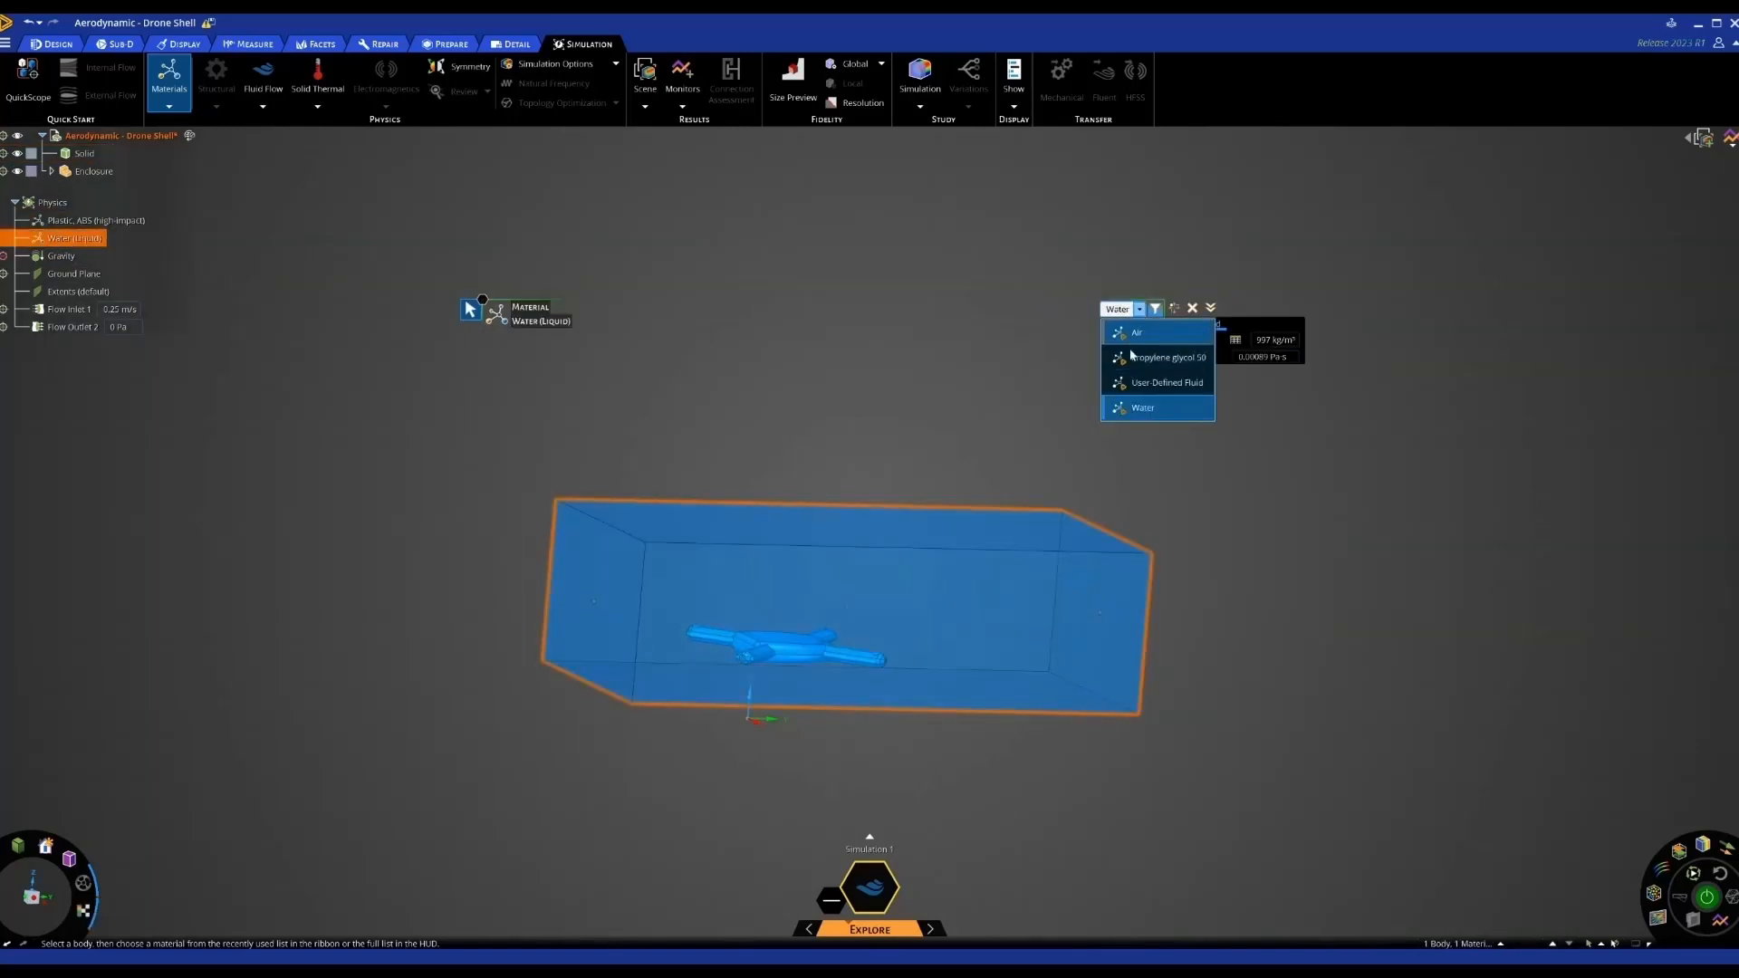
pyautogui.click(1135, 334)
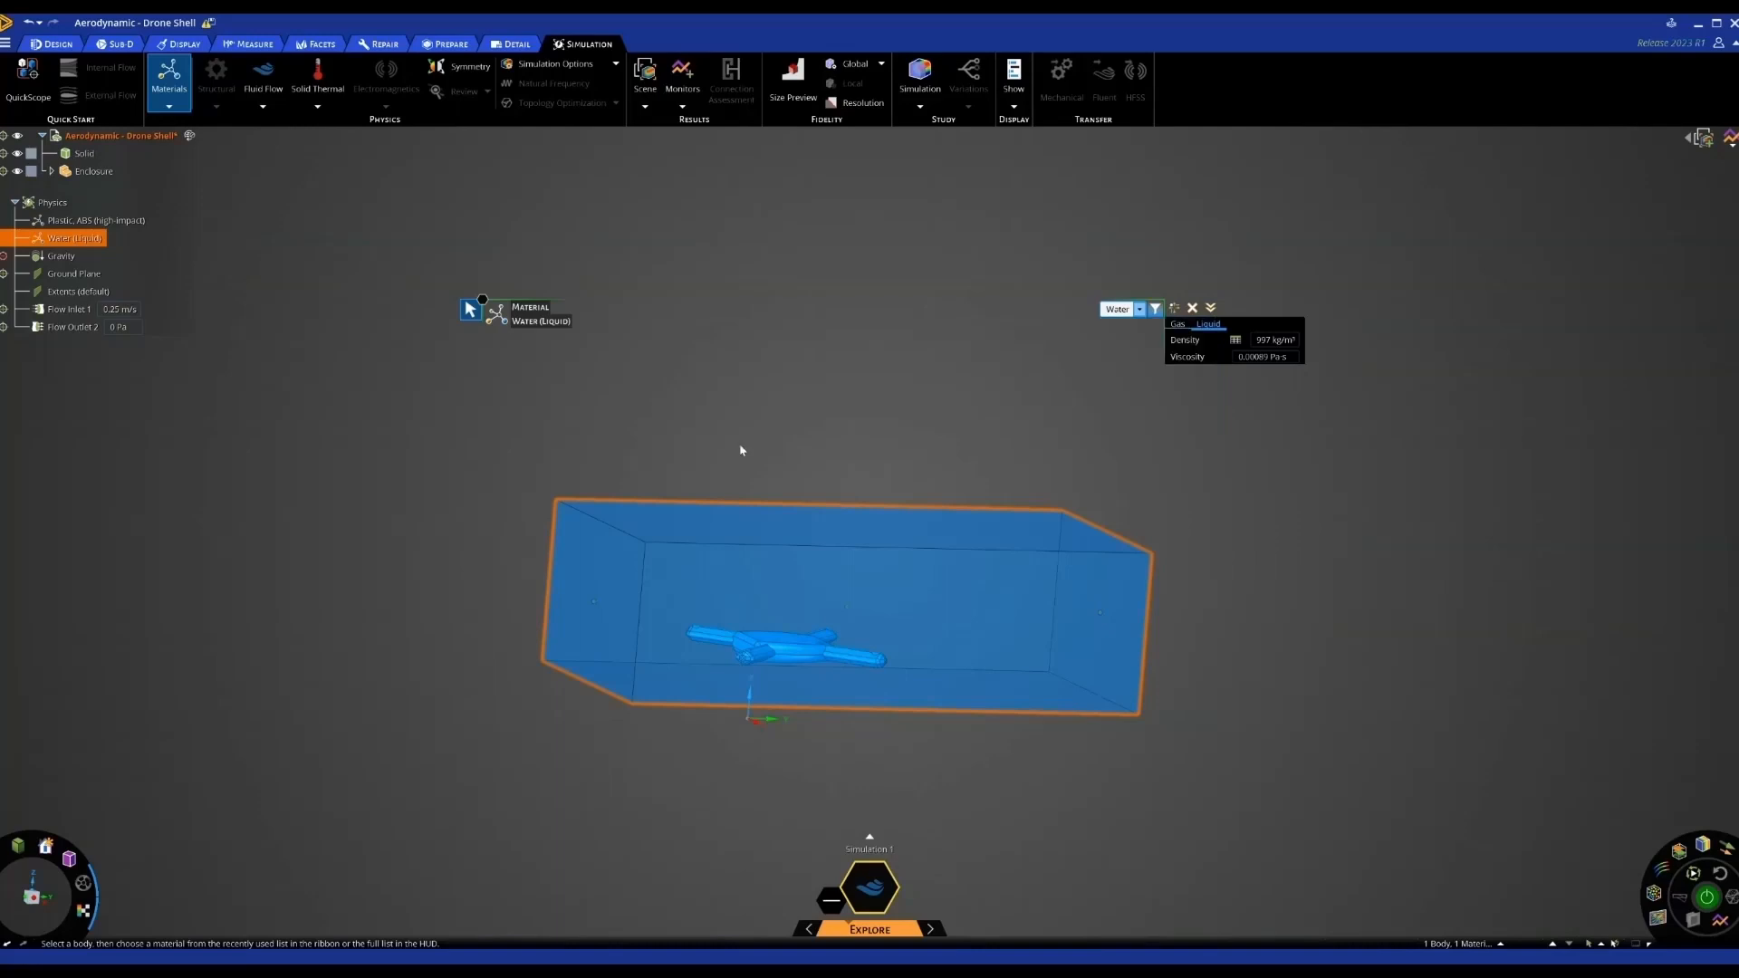
pyautogui.click(267, 396)
pyautogui.click(78, 313)
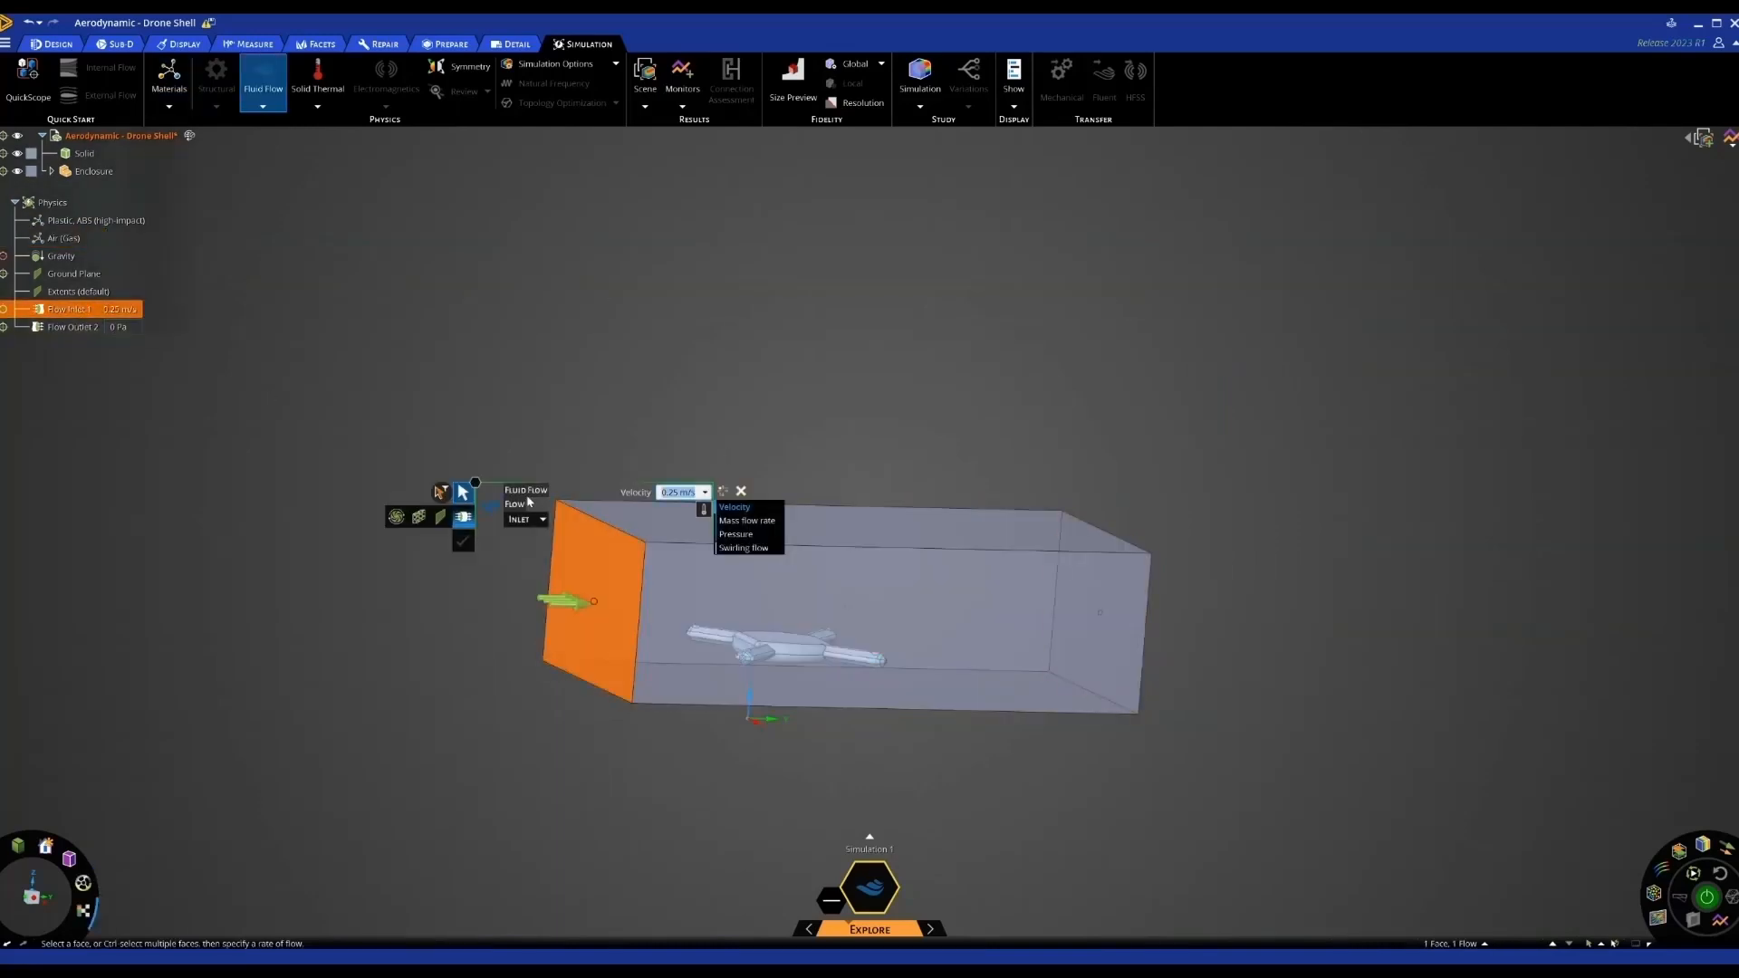
# Change Flow Inlet 1's velocity from 0.25 m/s to 40 mph (about 17.9 m/s)
pyautogui.press('BackSpace')
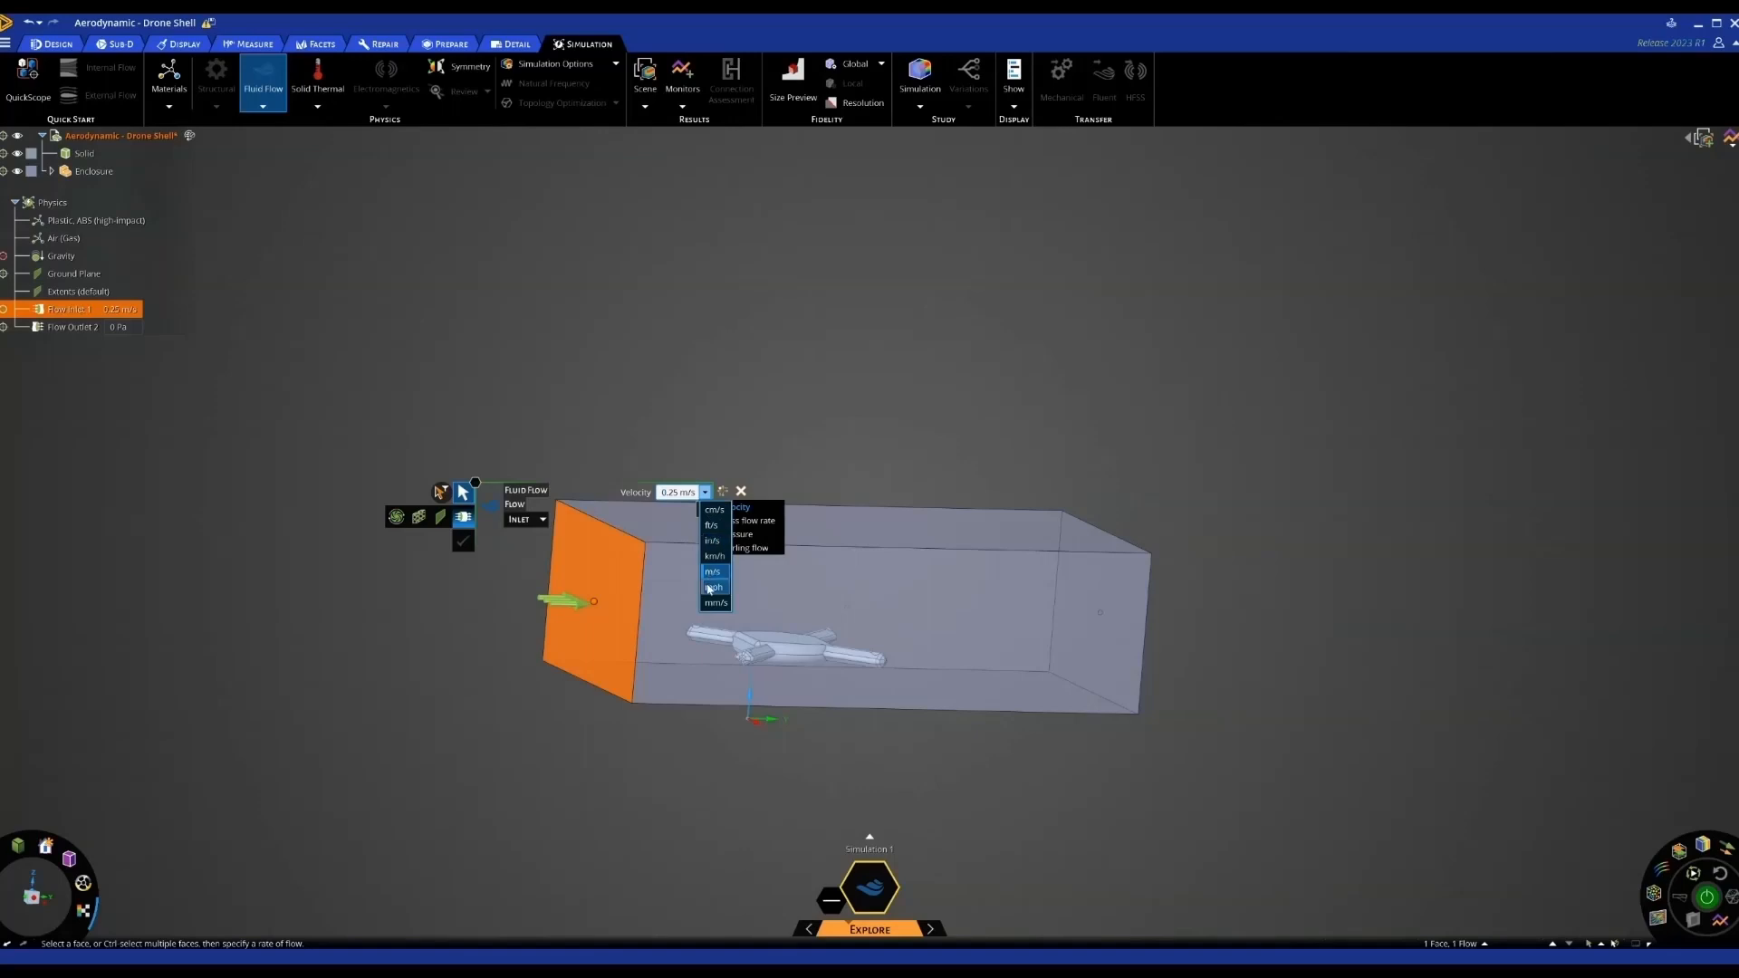
pyautogui.write('40 mph')
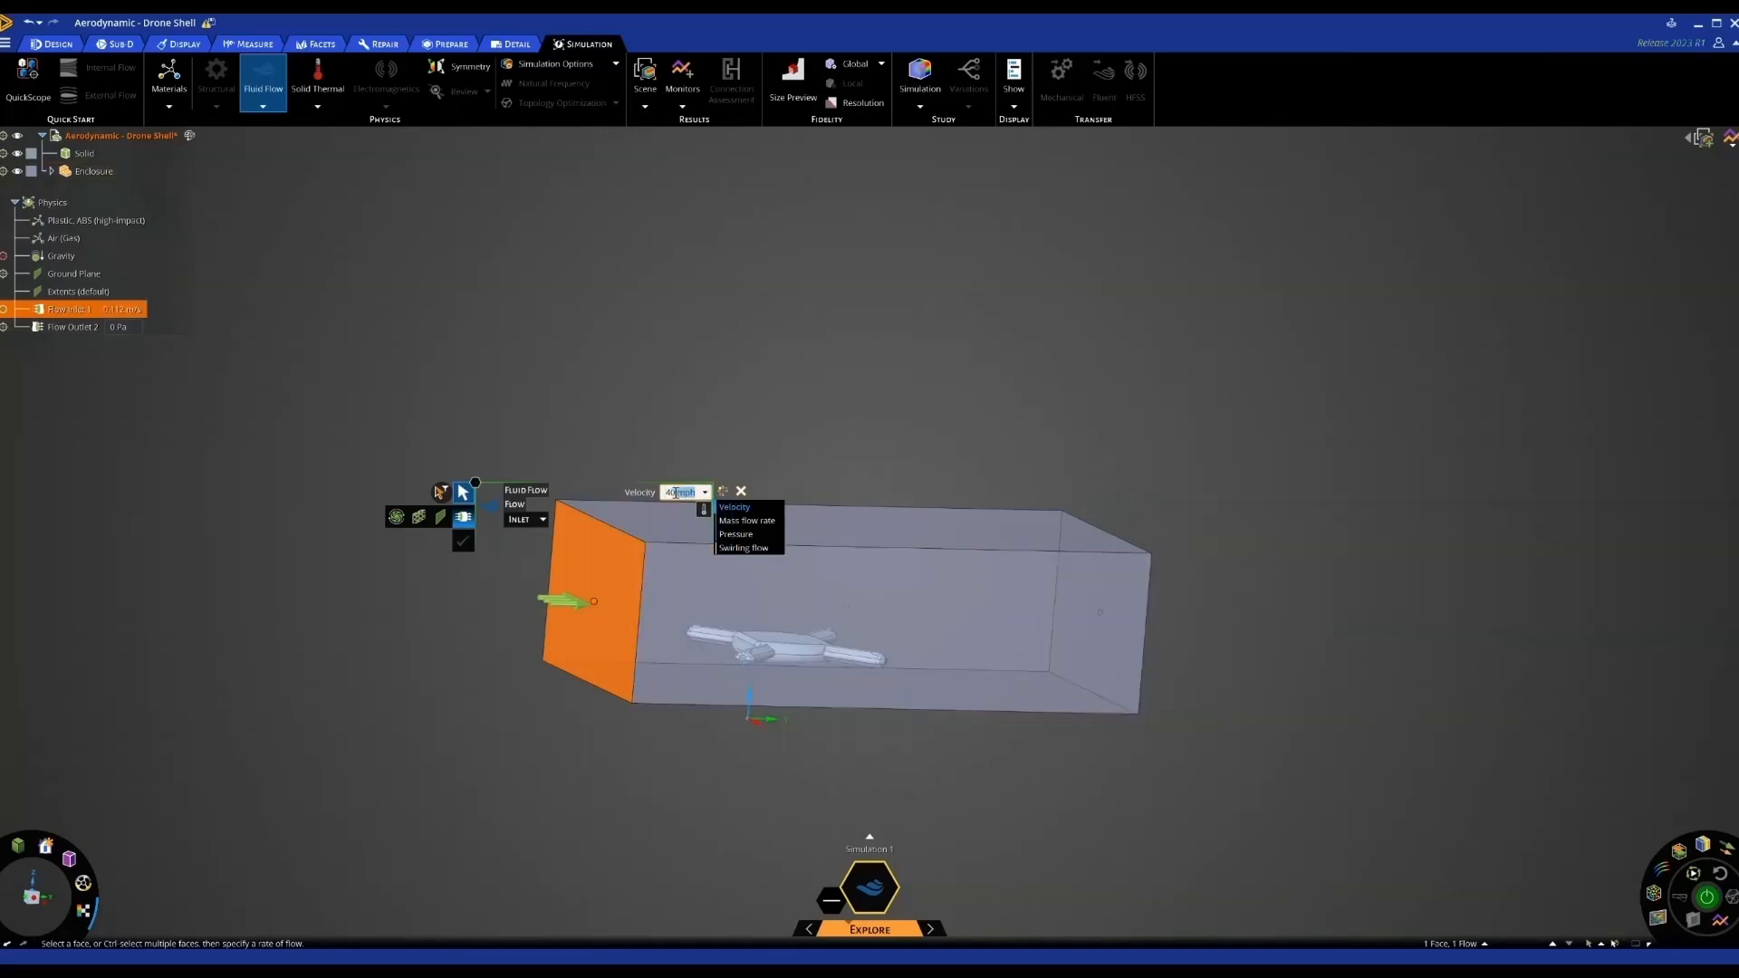
pyautogui.press('Return')
pyautogui.click(748, 393)
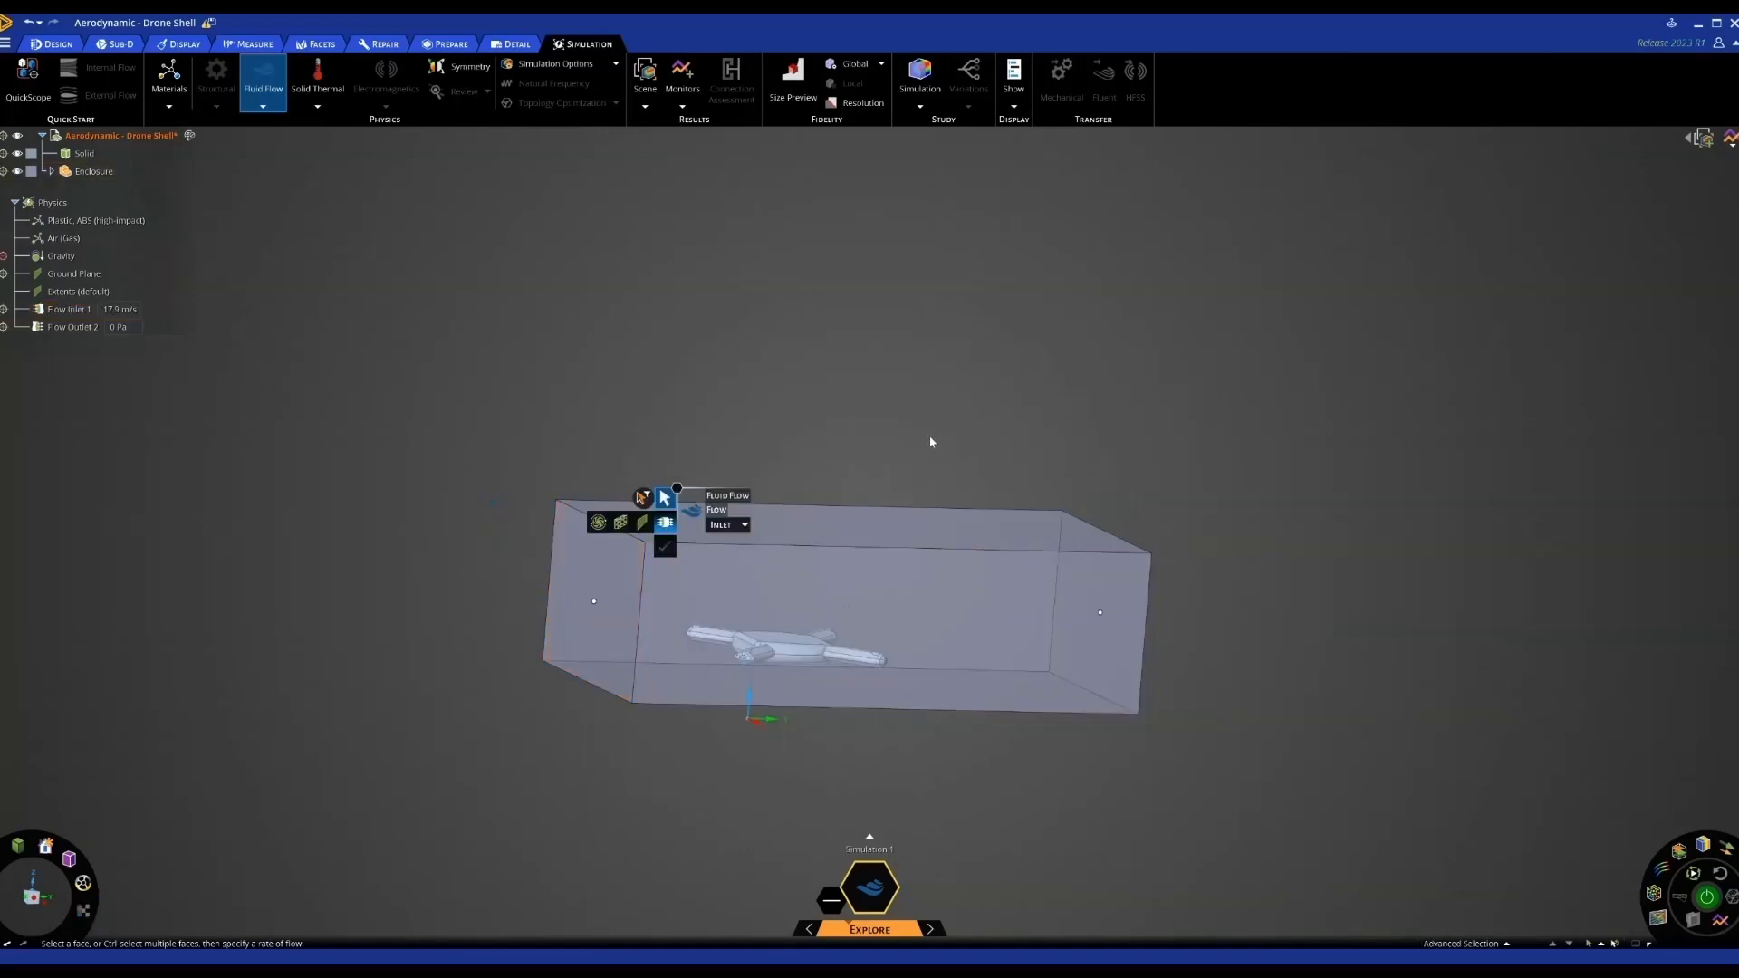
pyautogui.press('Escape')
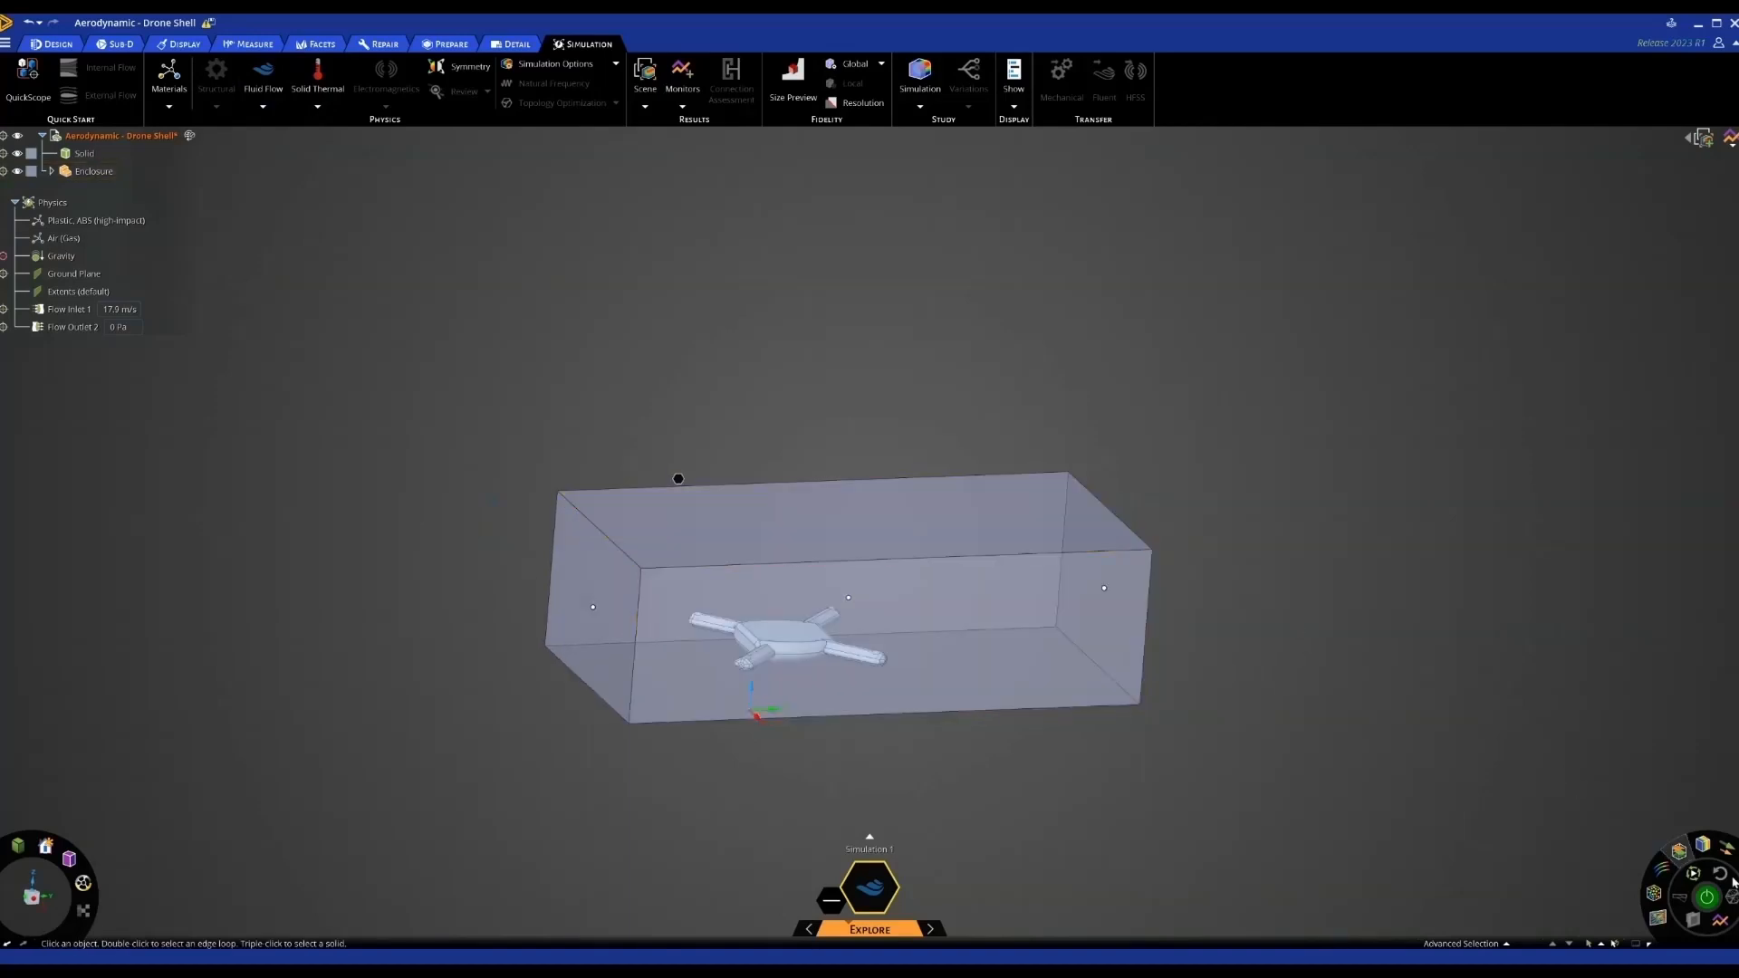
# Run the flow simulation and switch velocity display from vector arrows to a contour plane
pyautogui.click(1706, 897)
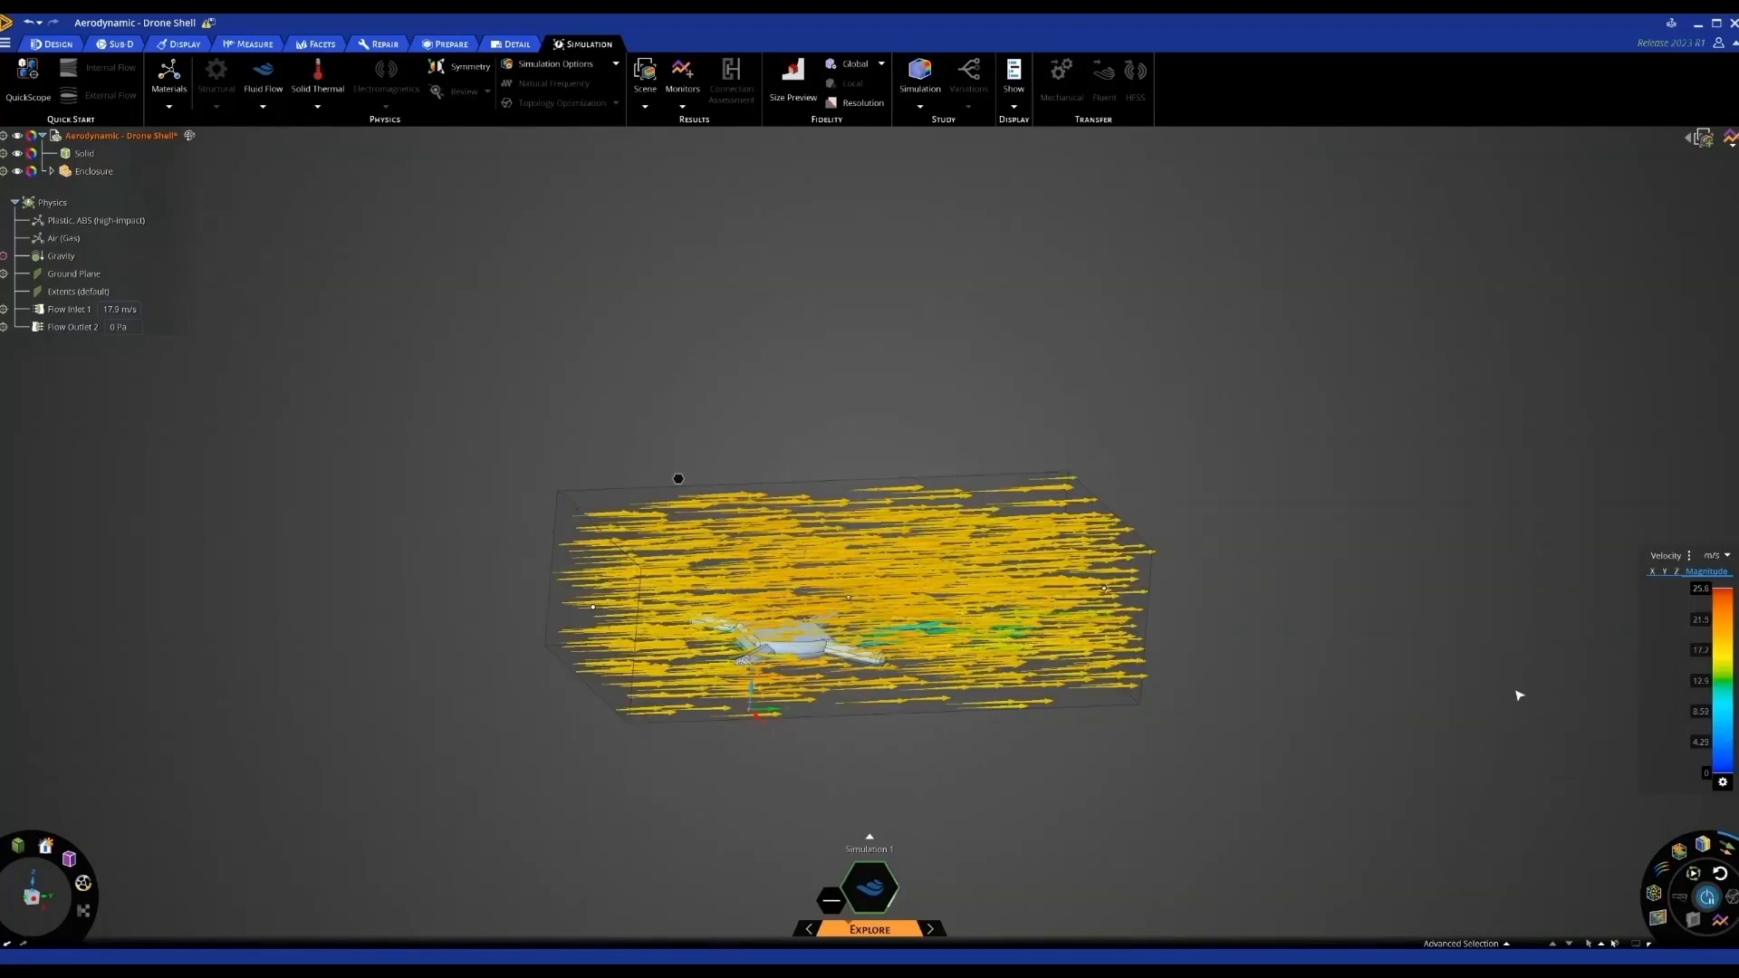
pyautogui.scroll(3, 1075, 769)
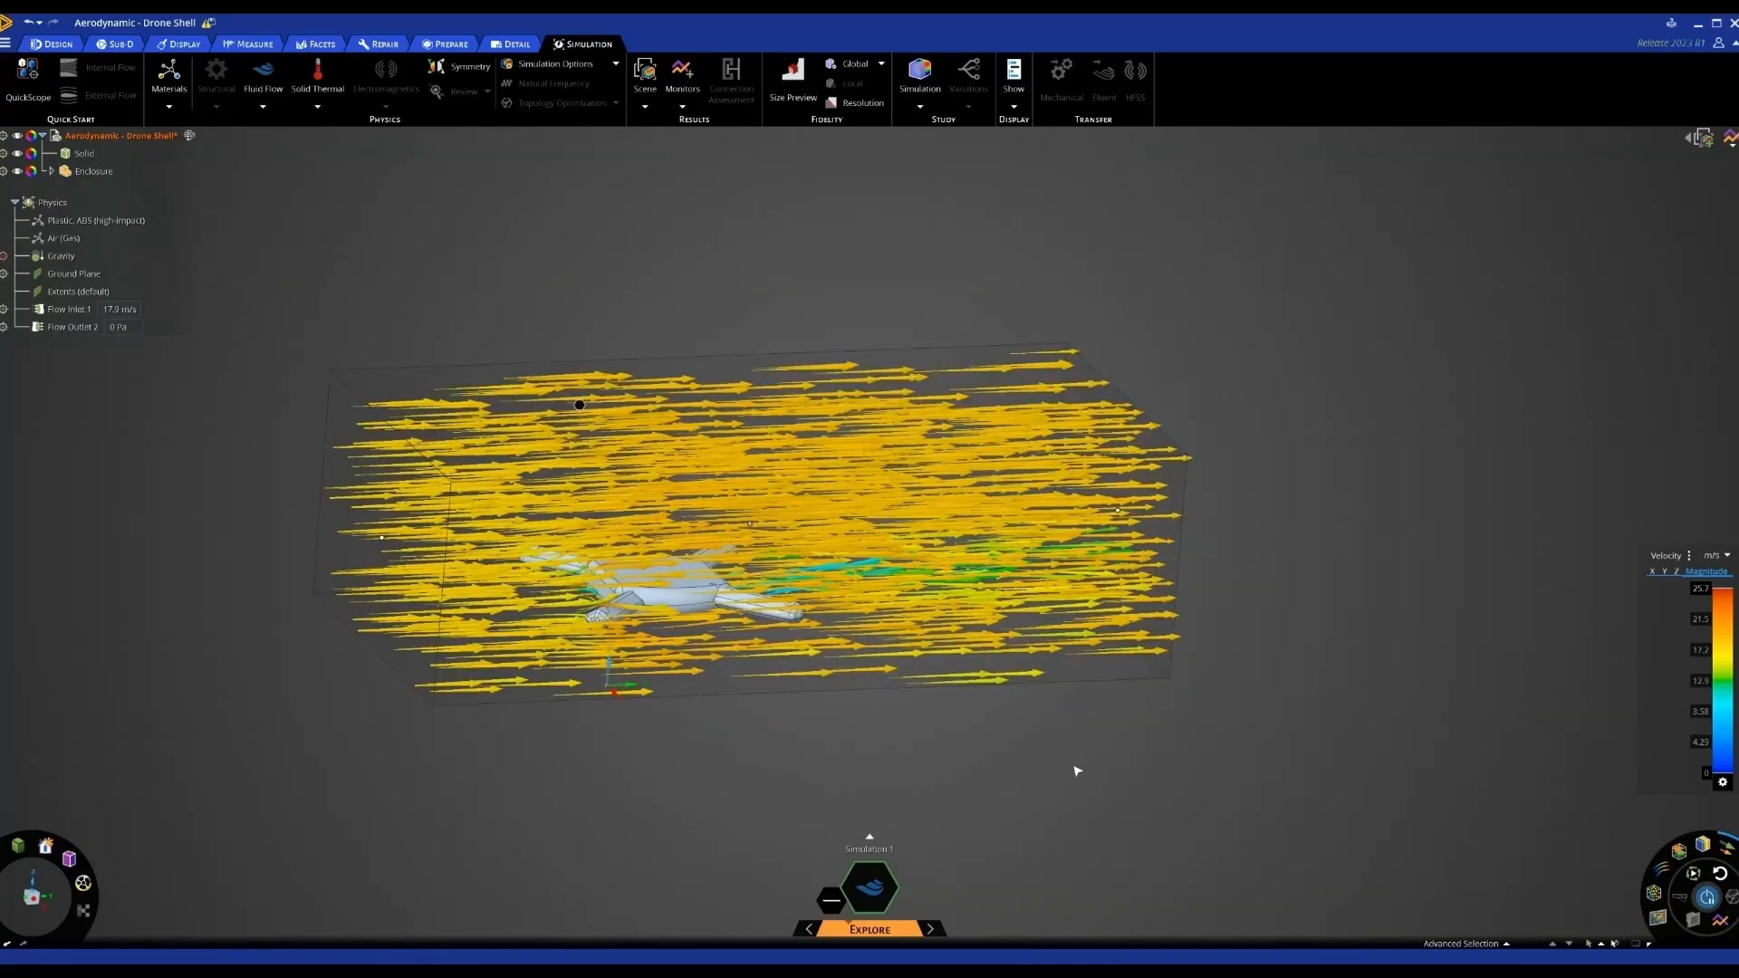
pyautogui.moveTo(1192, 721); pyautogui.dragTo(1183, 714, button='middle')
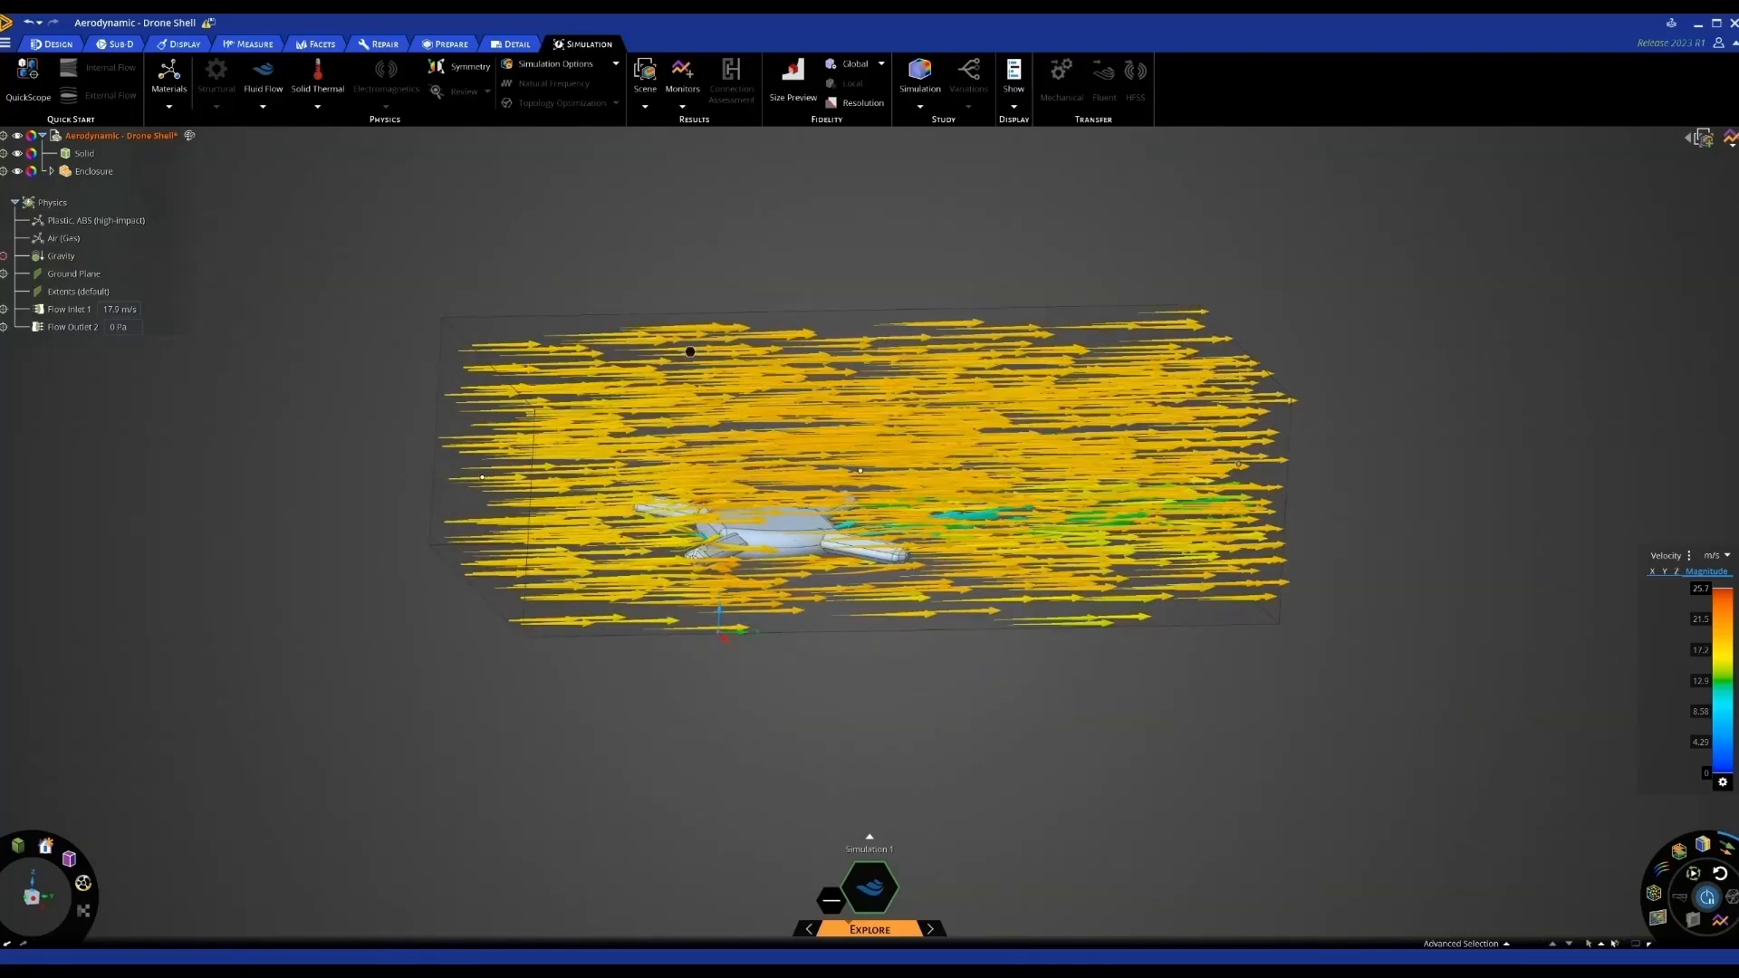
pyautogui.click(1658, 918)
pyautogui.click(1727, 848)
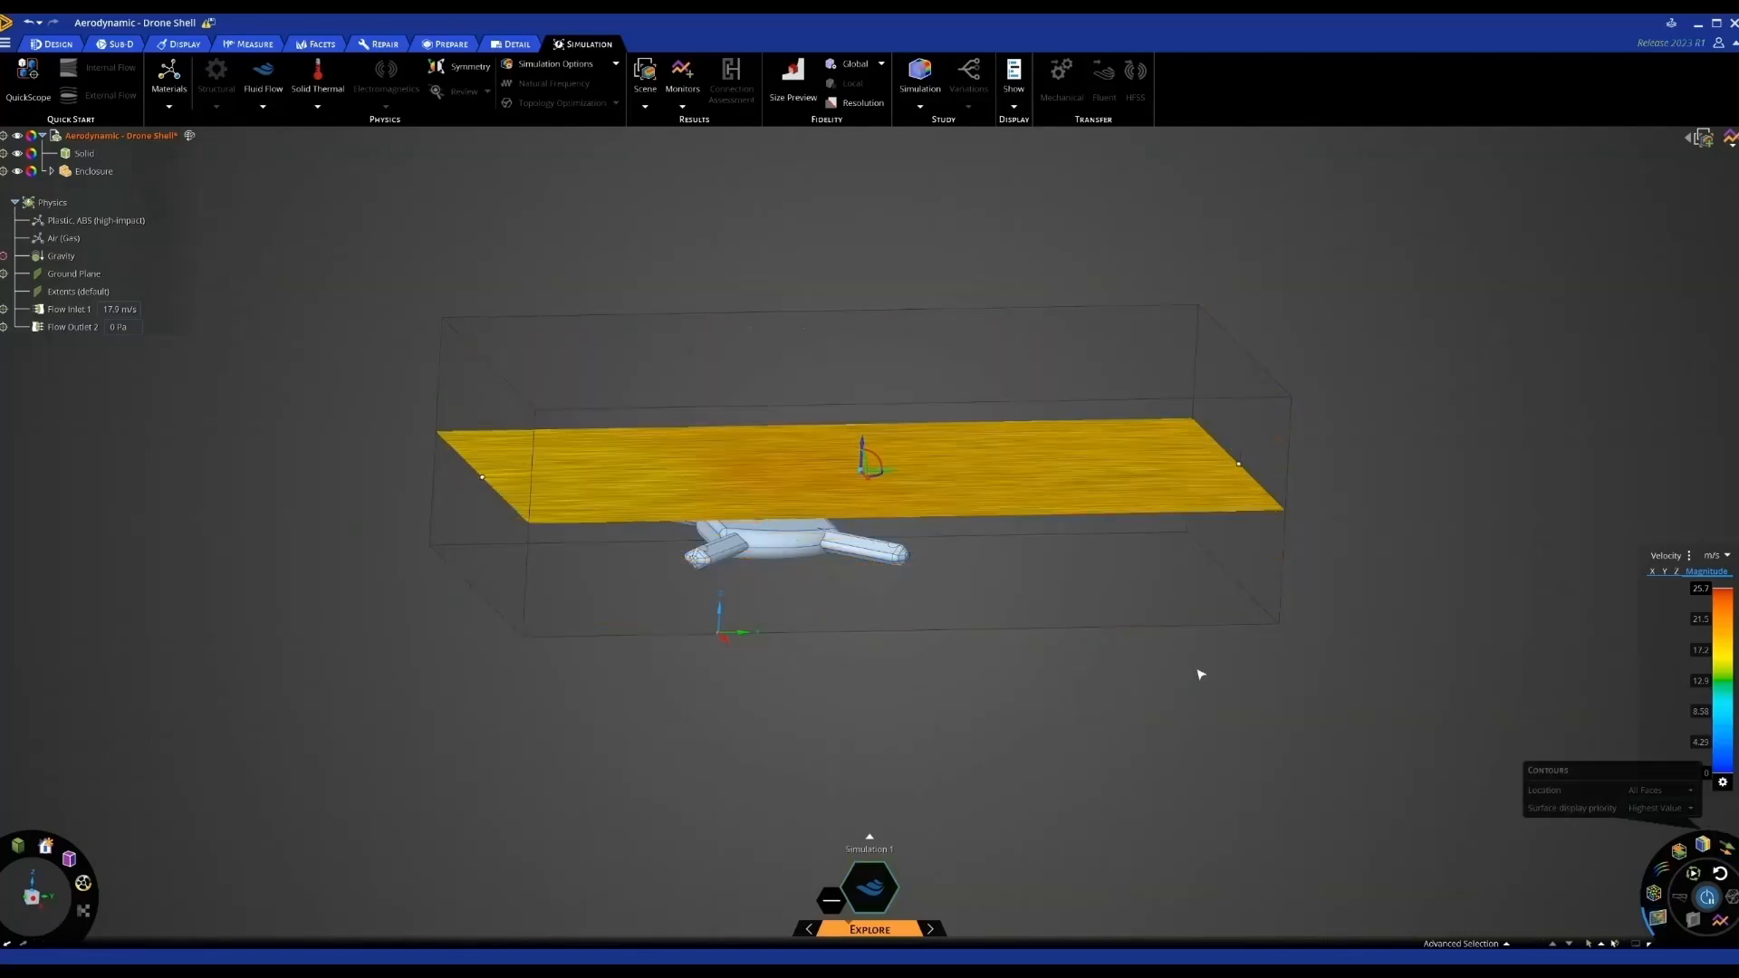
# Turn the velocity contour plane upright and zoom in and out to inspect the blue wake
pyautogui.click(865, 462)
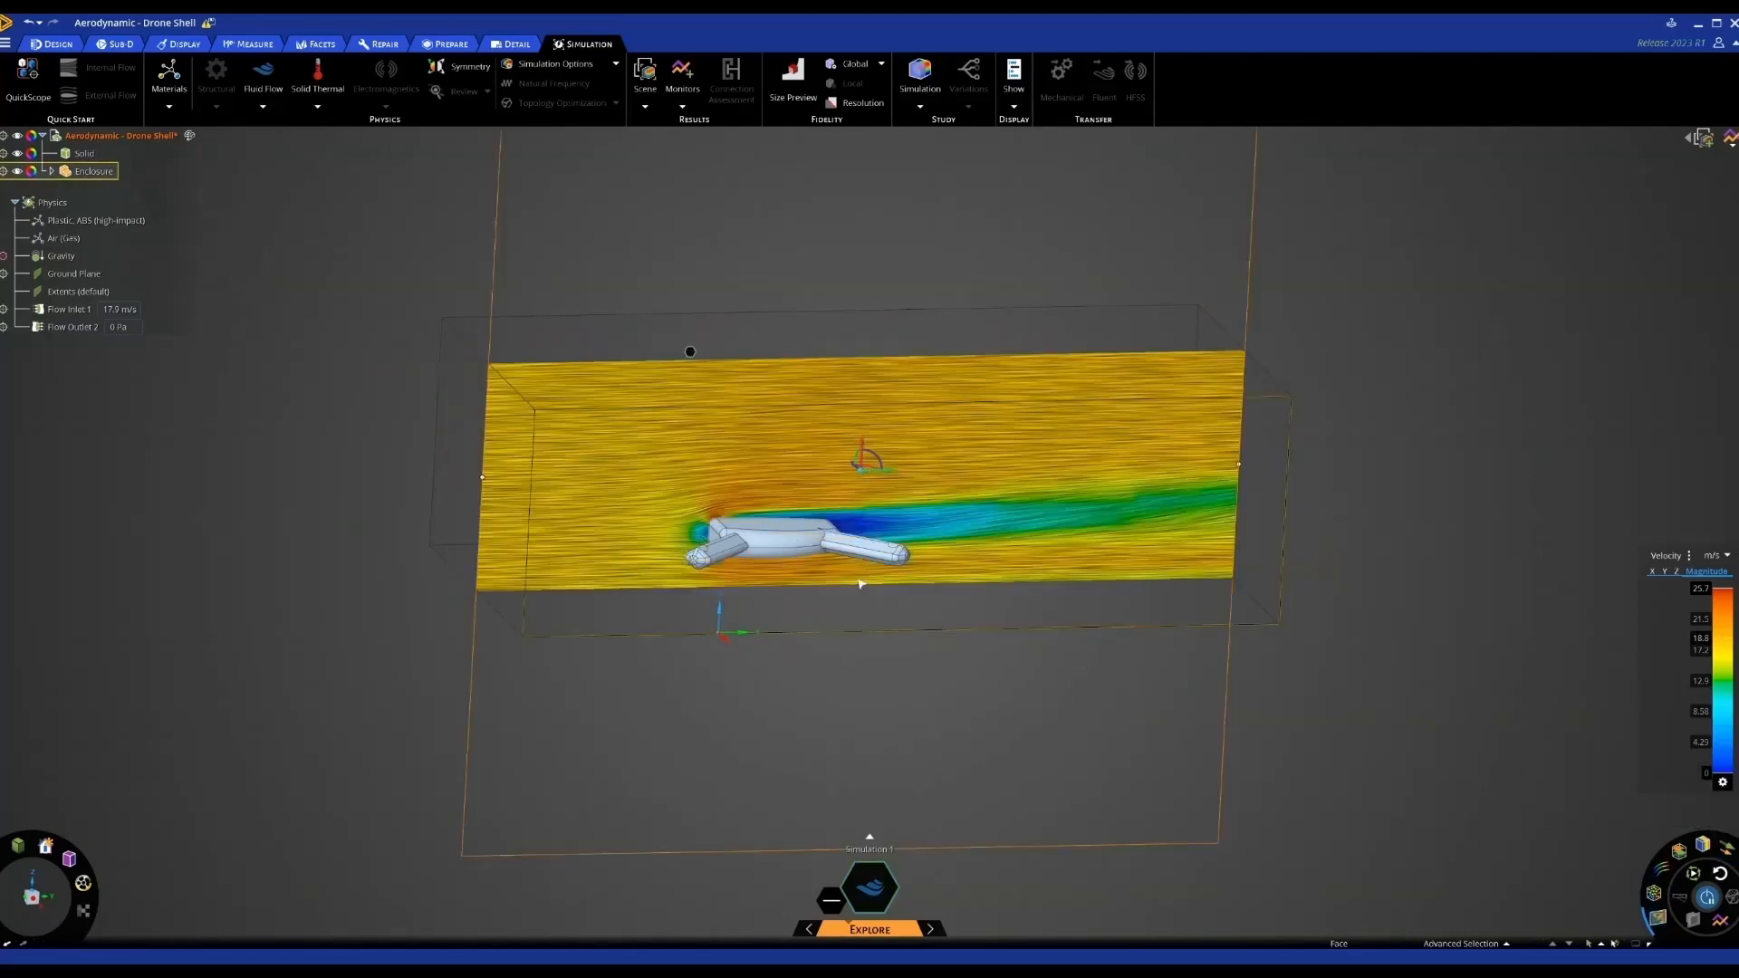
pyautogui.scroll(8, 860, 584)
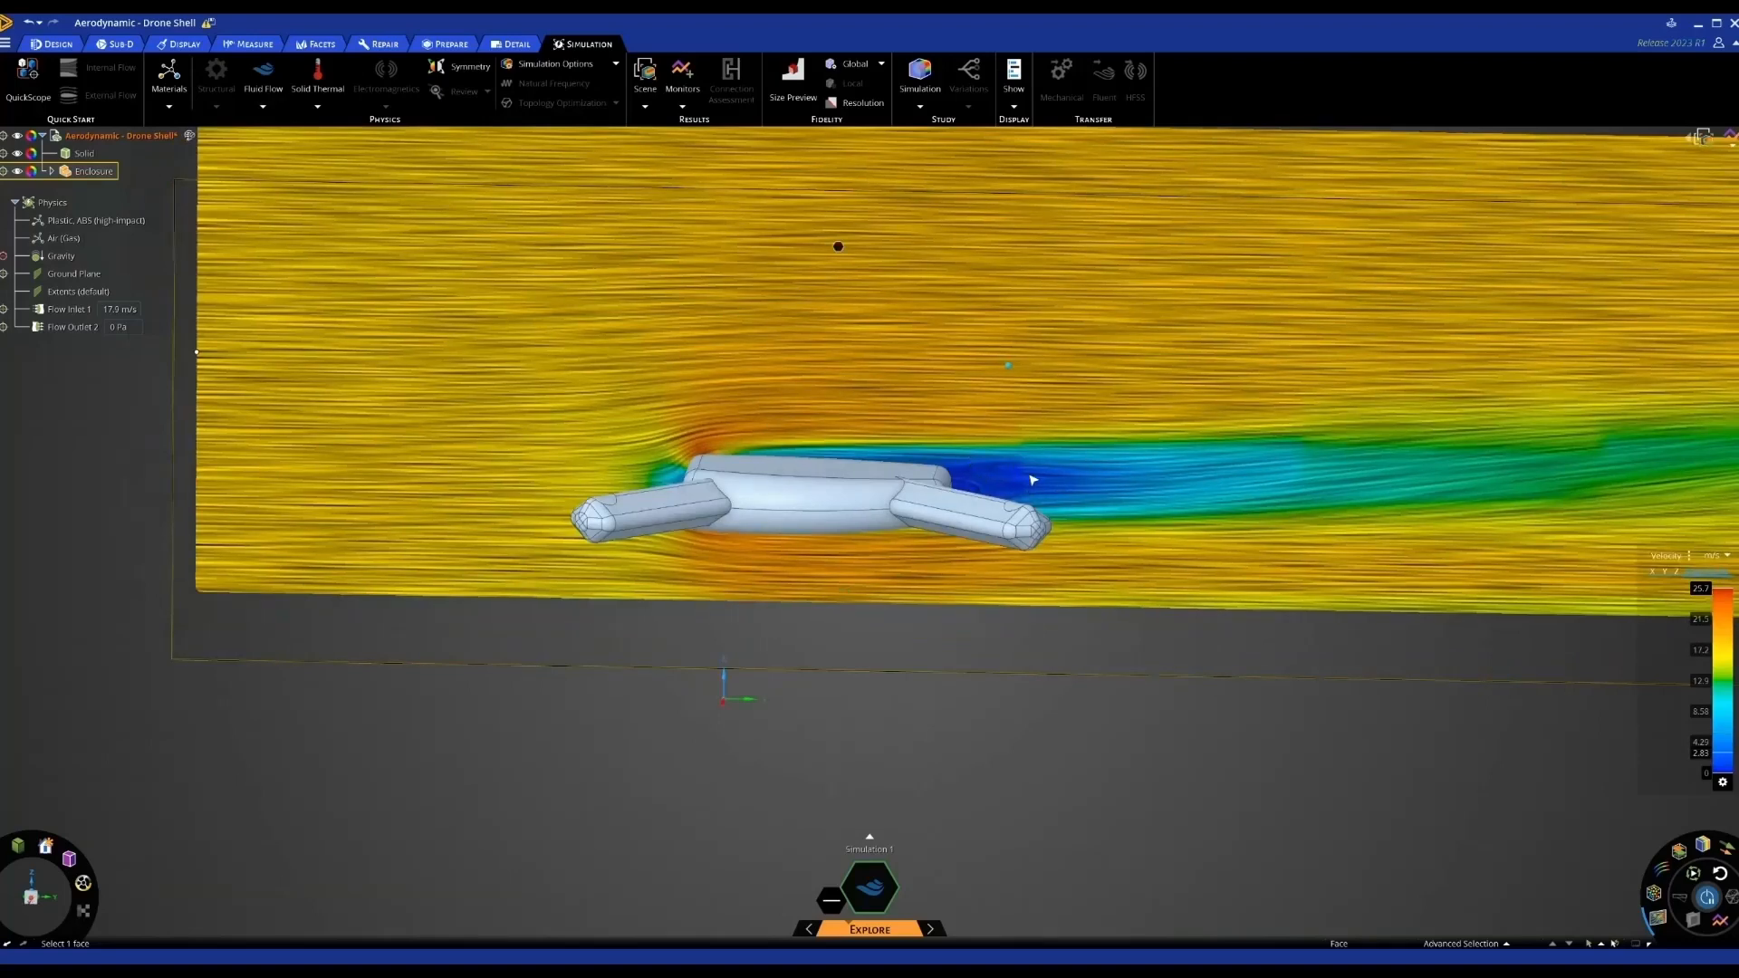
pyautogui.scroll(5, 1061, 467)
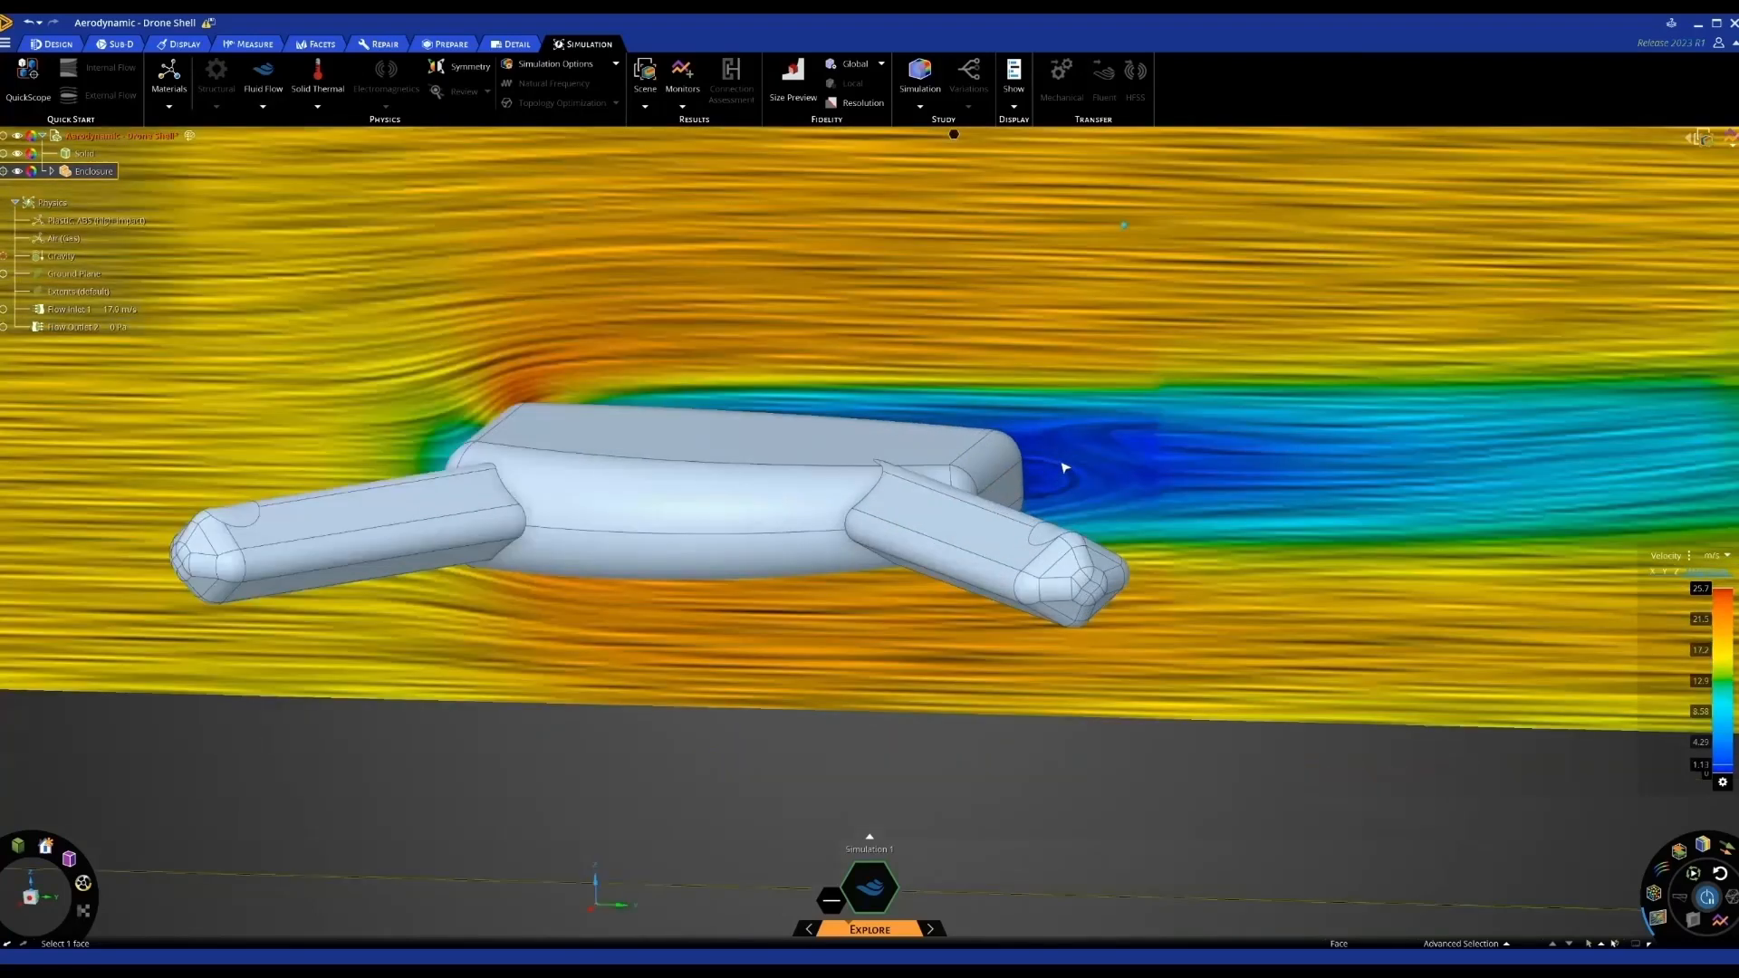
pyautogui.scroll(2, 1064, 466)
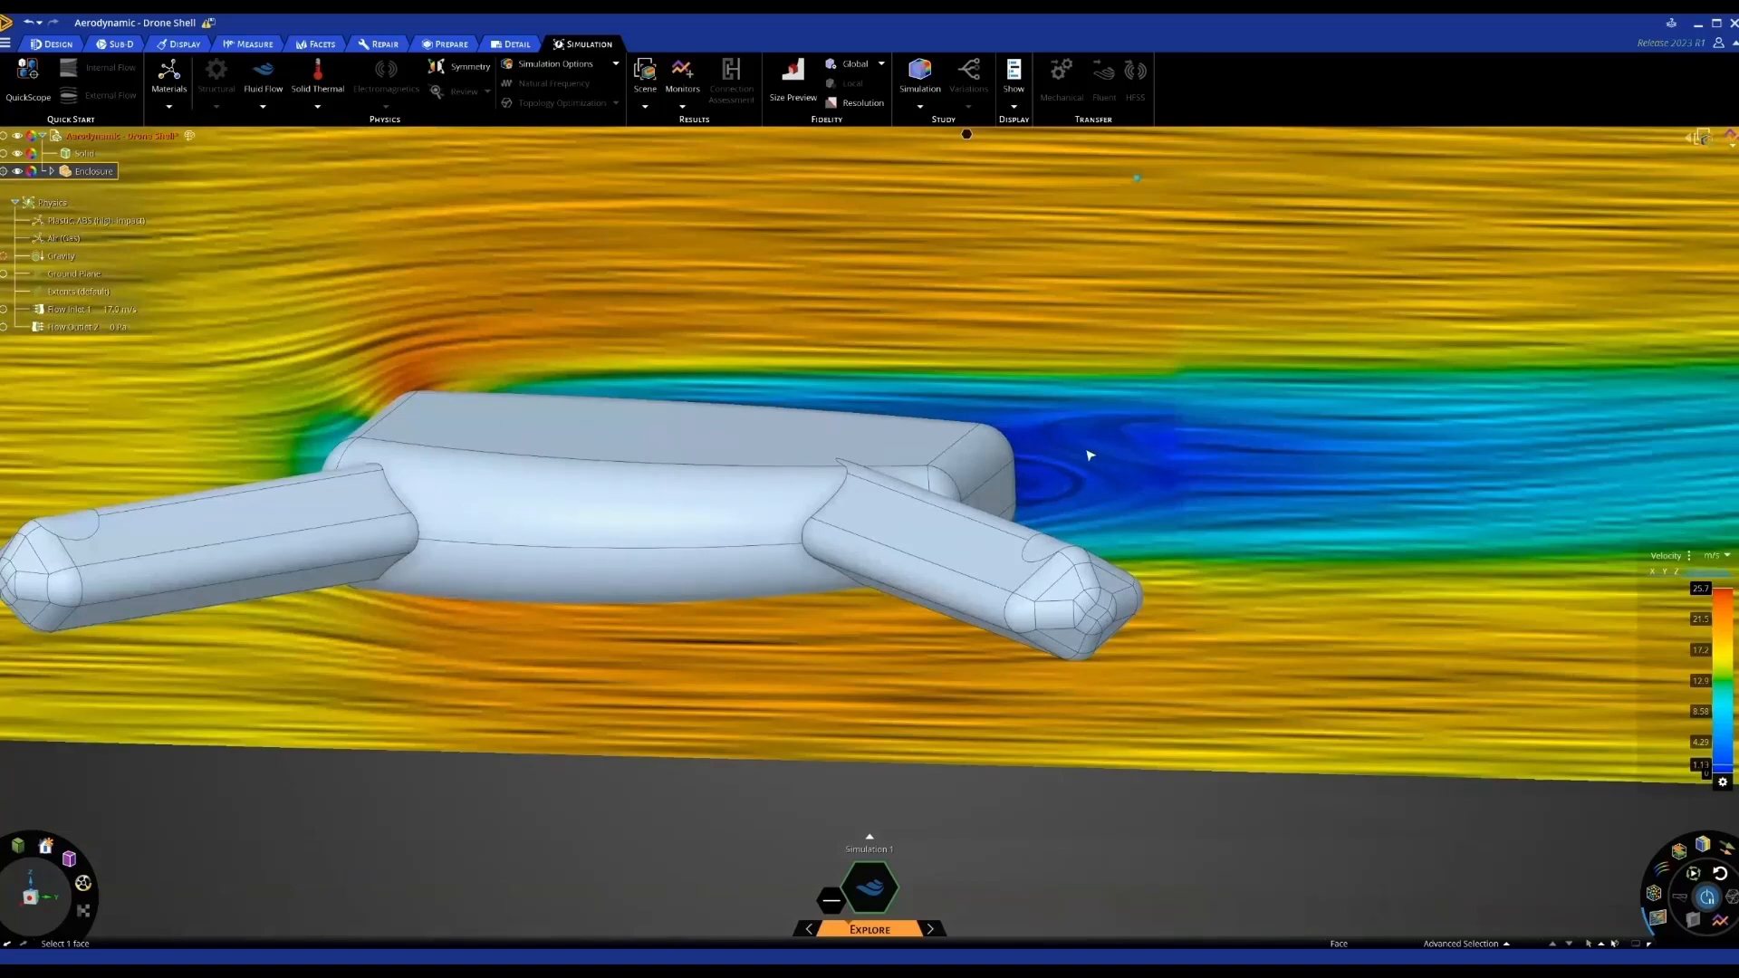
pyautogui.scroll(-6, 1089, 455)
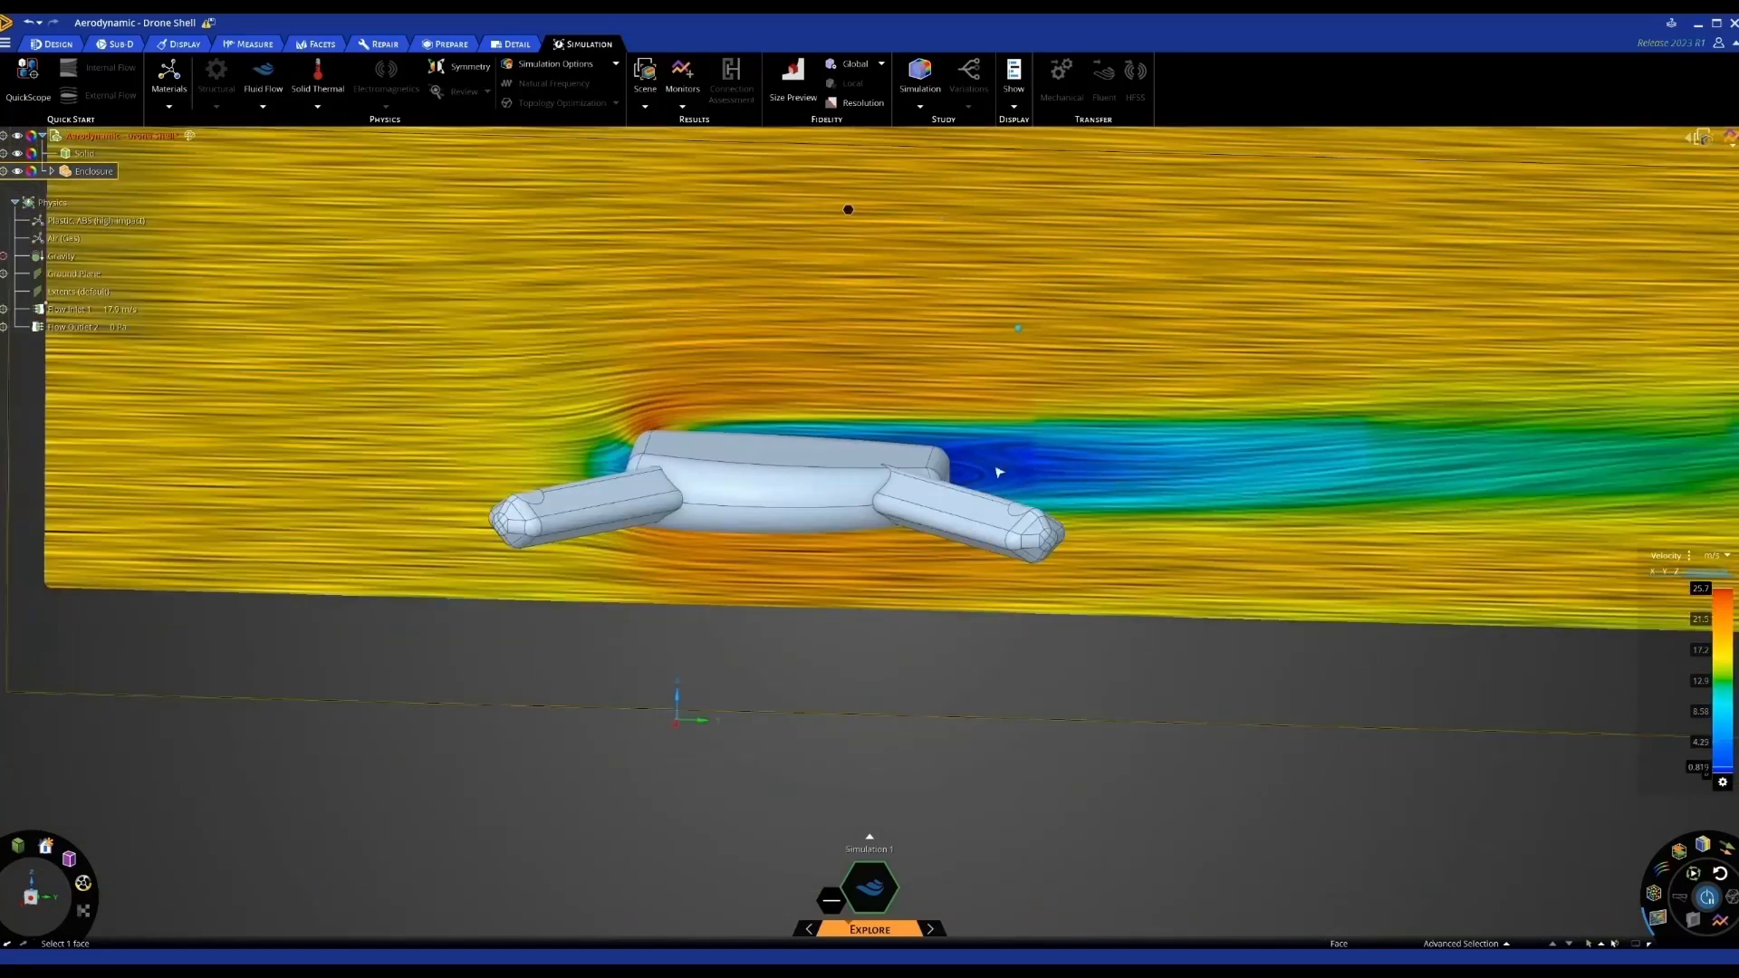
pyautogui.scroll(-5, 999, 471)
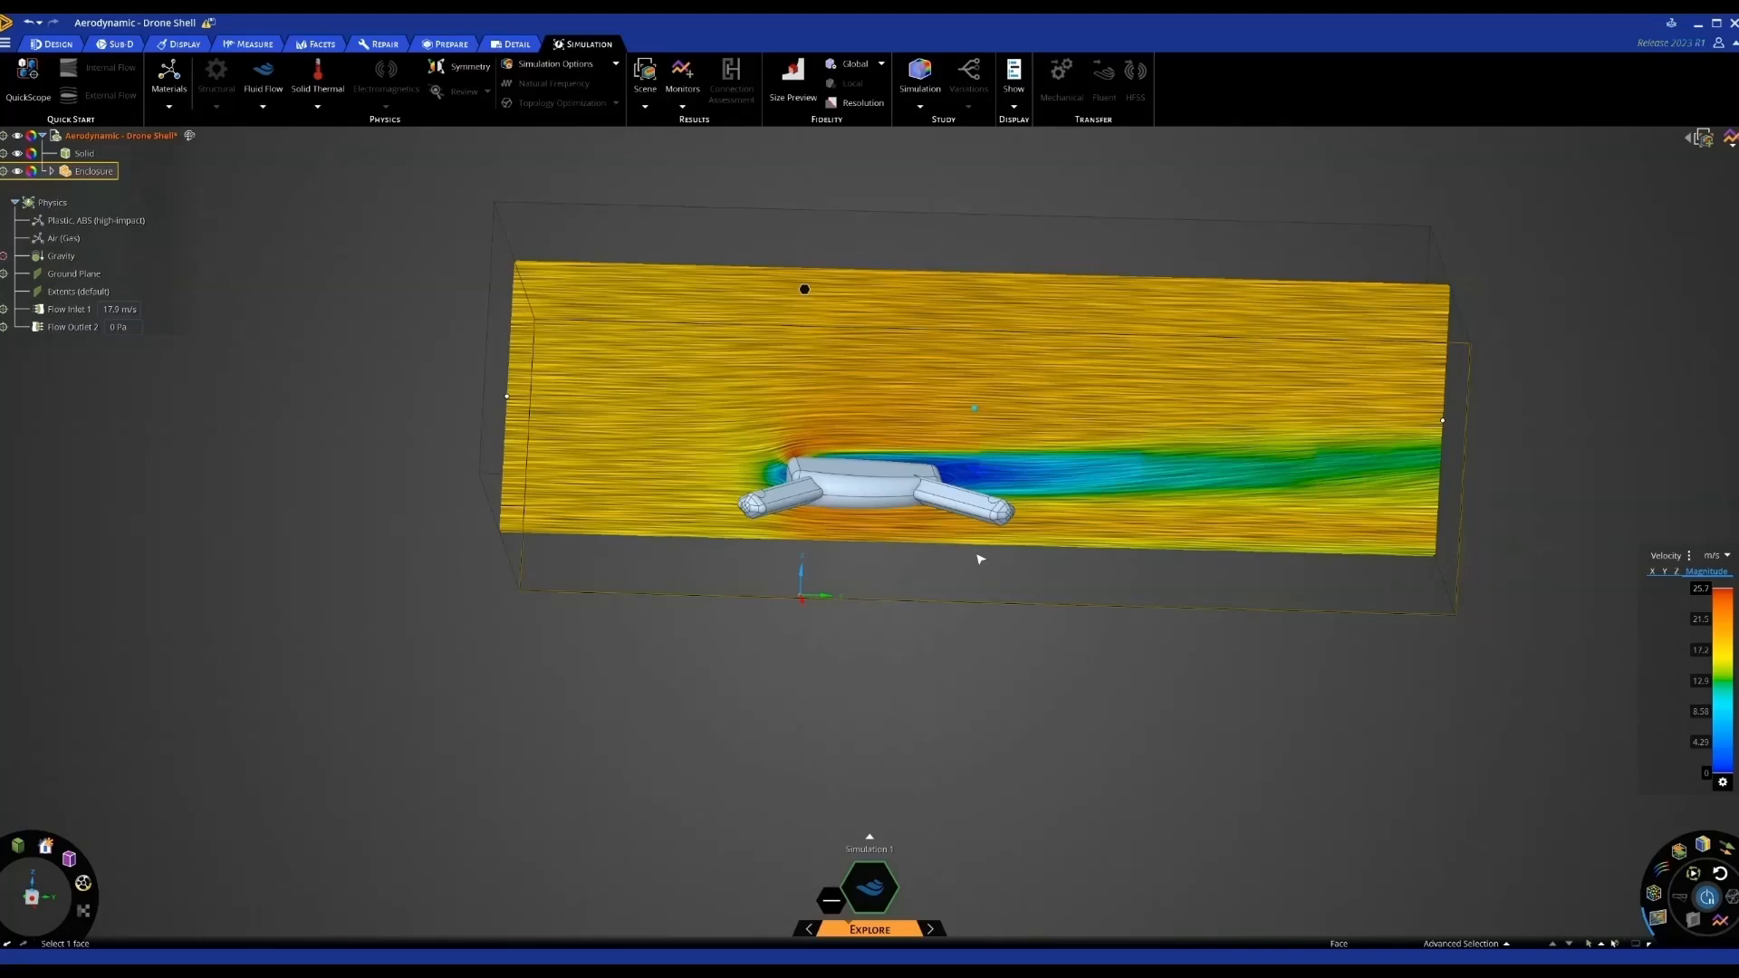
# Deselect the enclosure and zoom out on the vertical velocity slice
pyautogui.click(1541, 389)
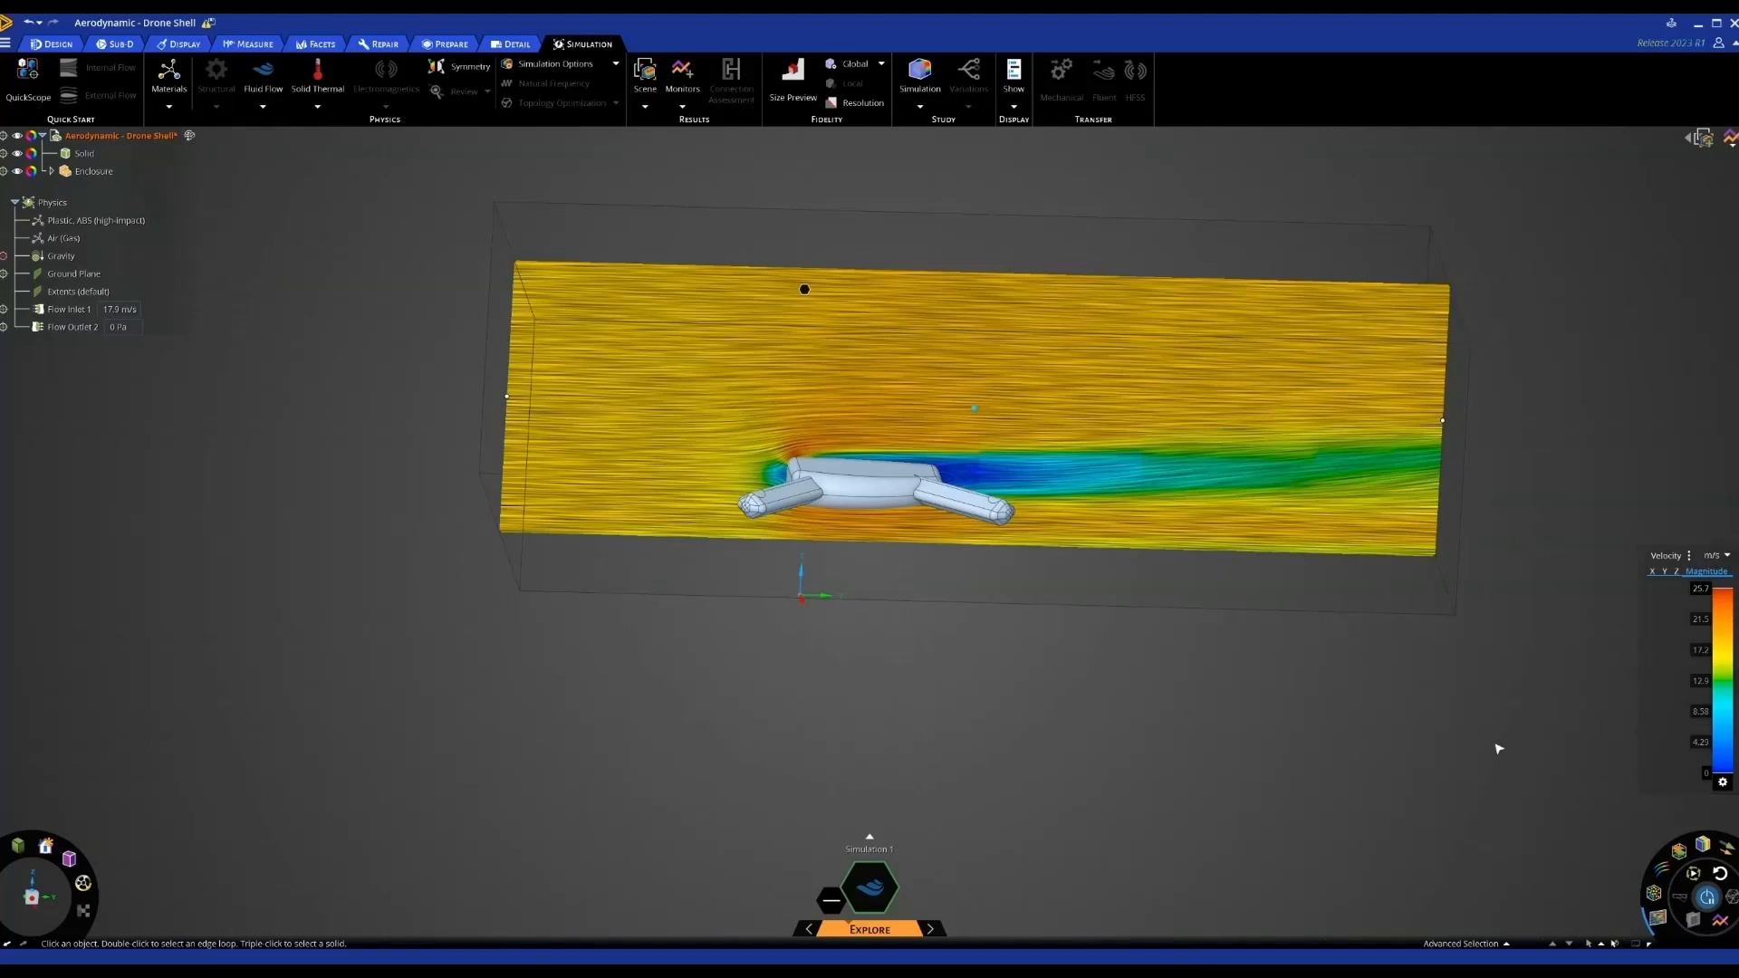
pyautogui.scroll(-1, 1499, 748)
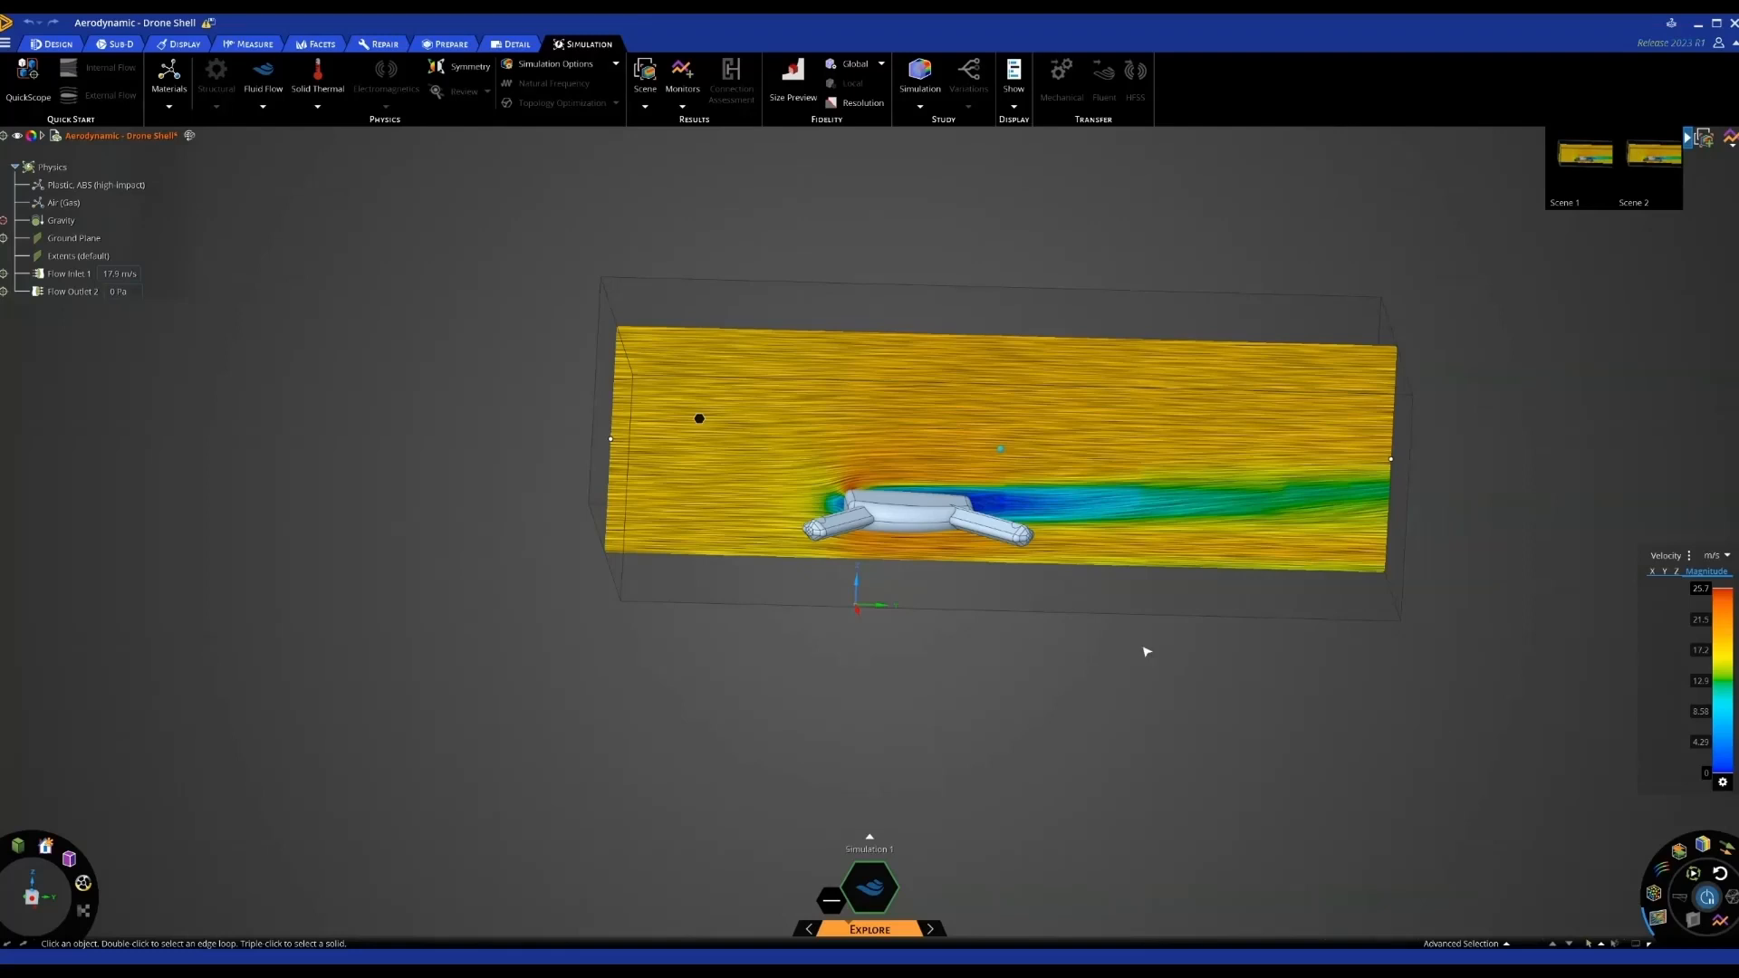
# Open Drone Motor Thermal from the Home Page's Recent Files and centre the motor in view
pyautogui.click(5, 42)
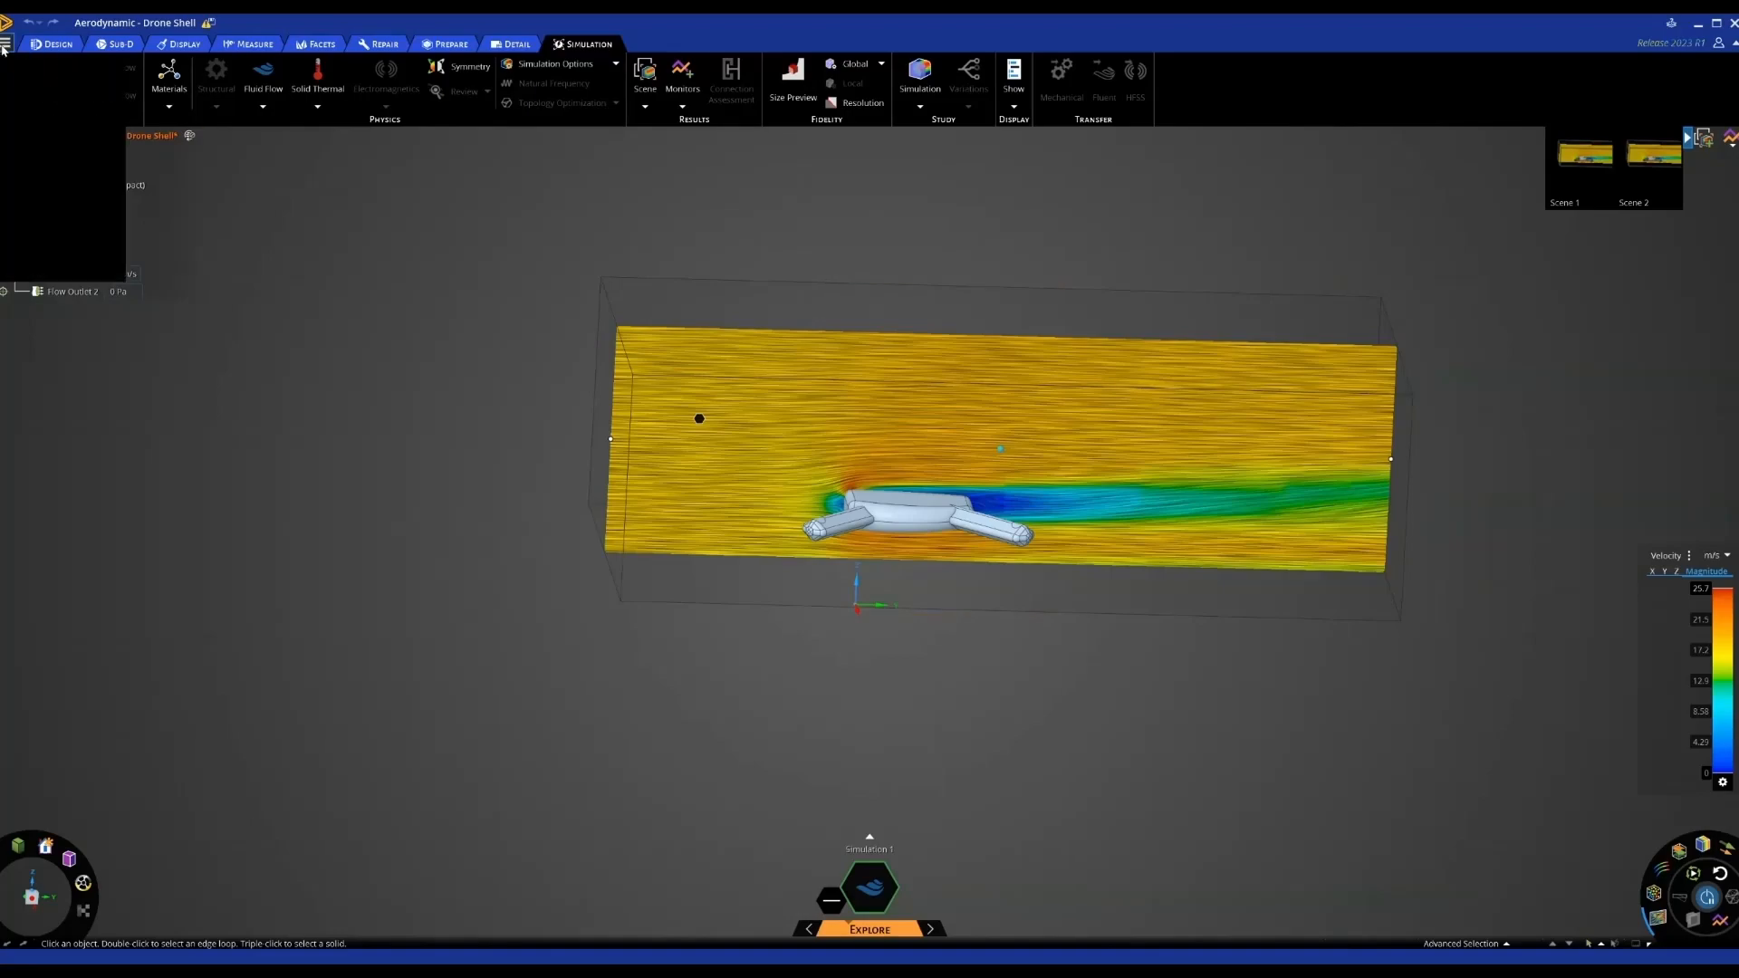
pyautogui.click(27, 61)
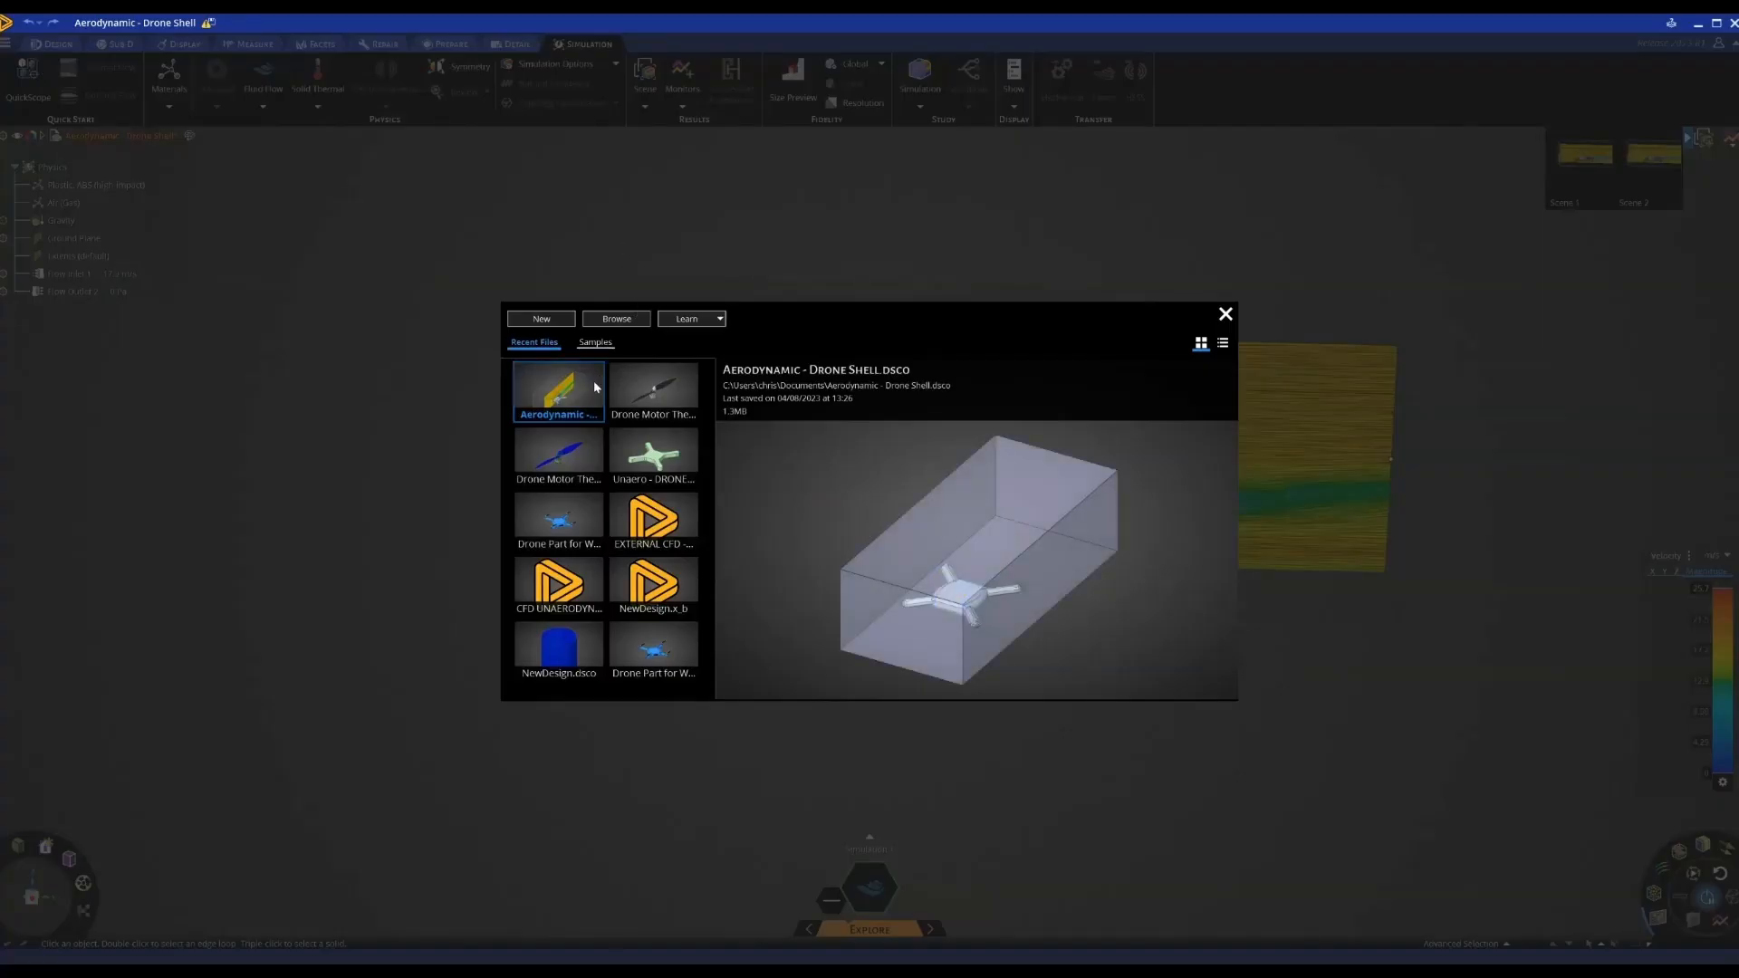
pyautogui.doubleClick(658, 389)
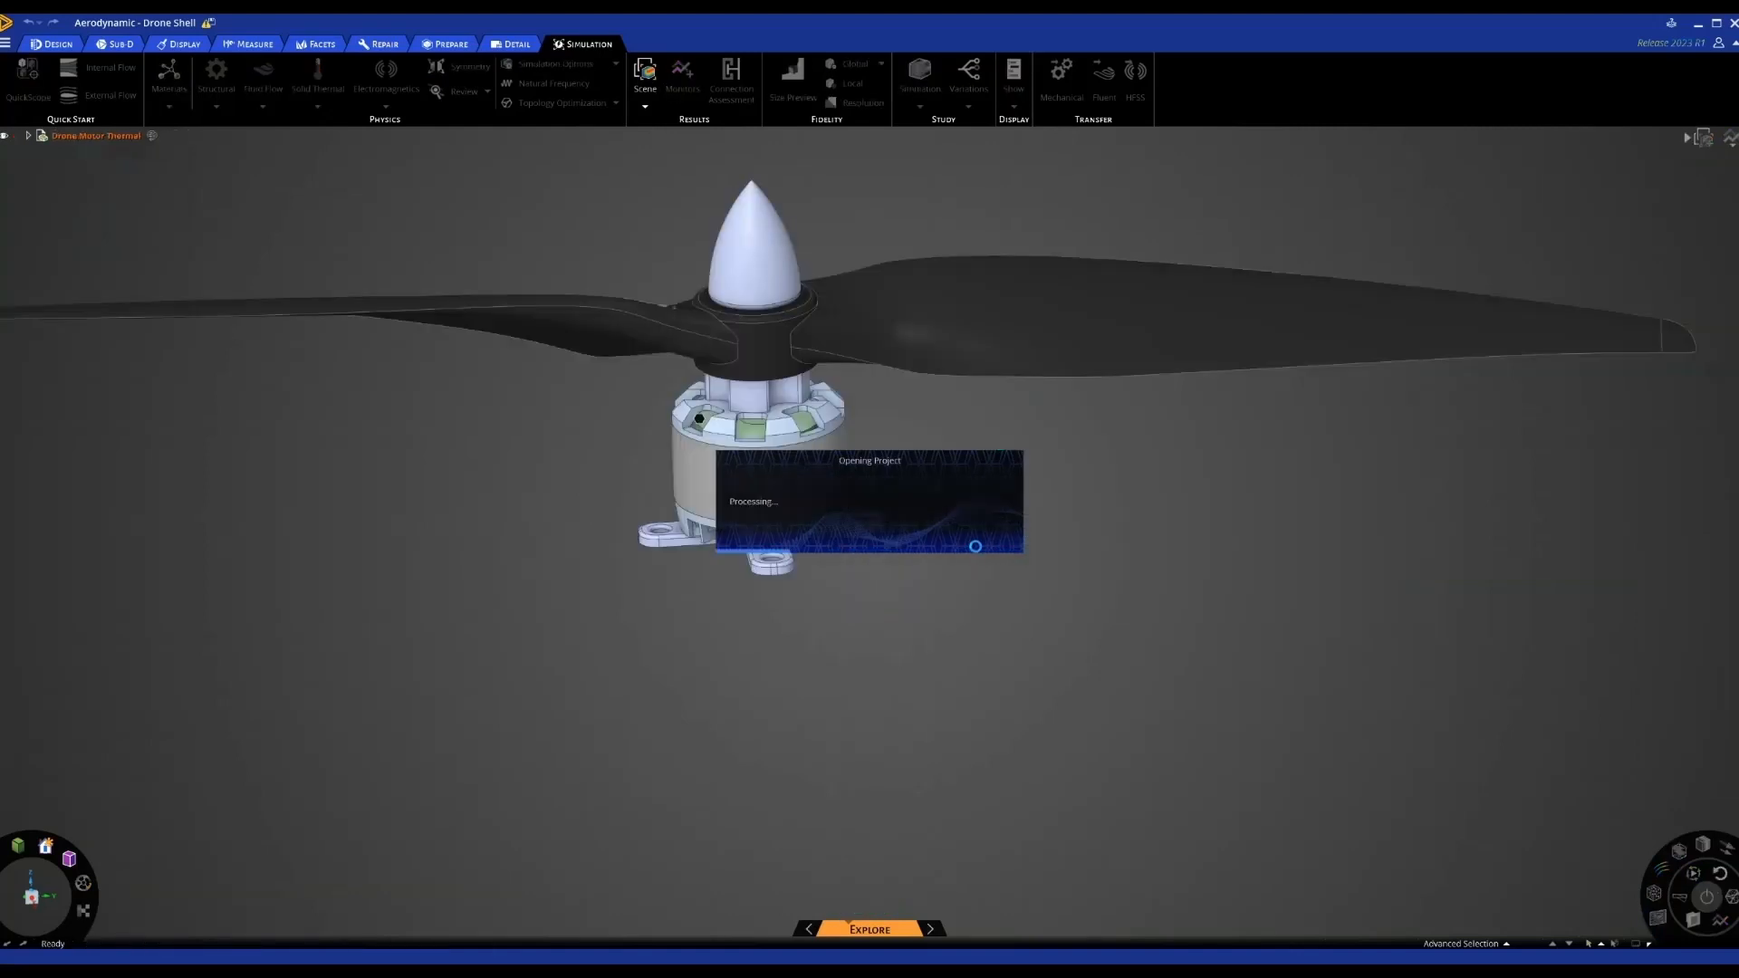
pyautogui.scroll(-3, 987, 605)
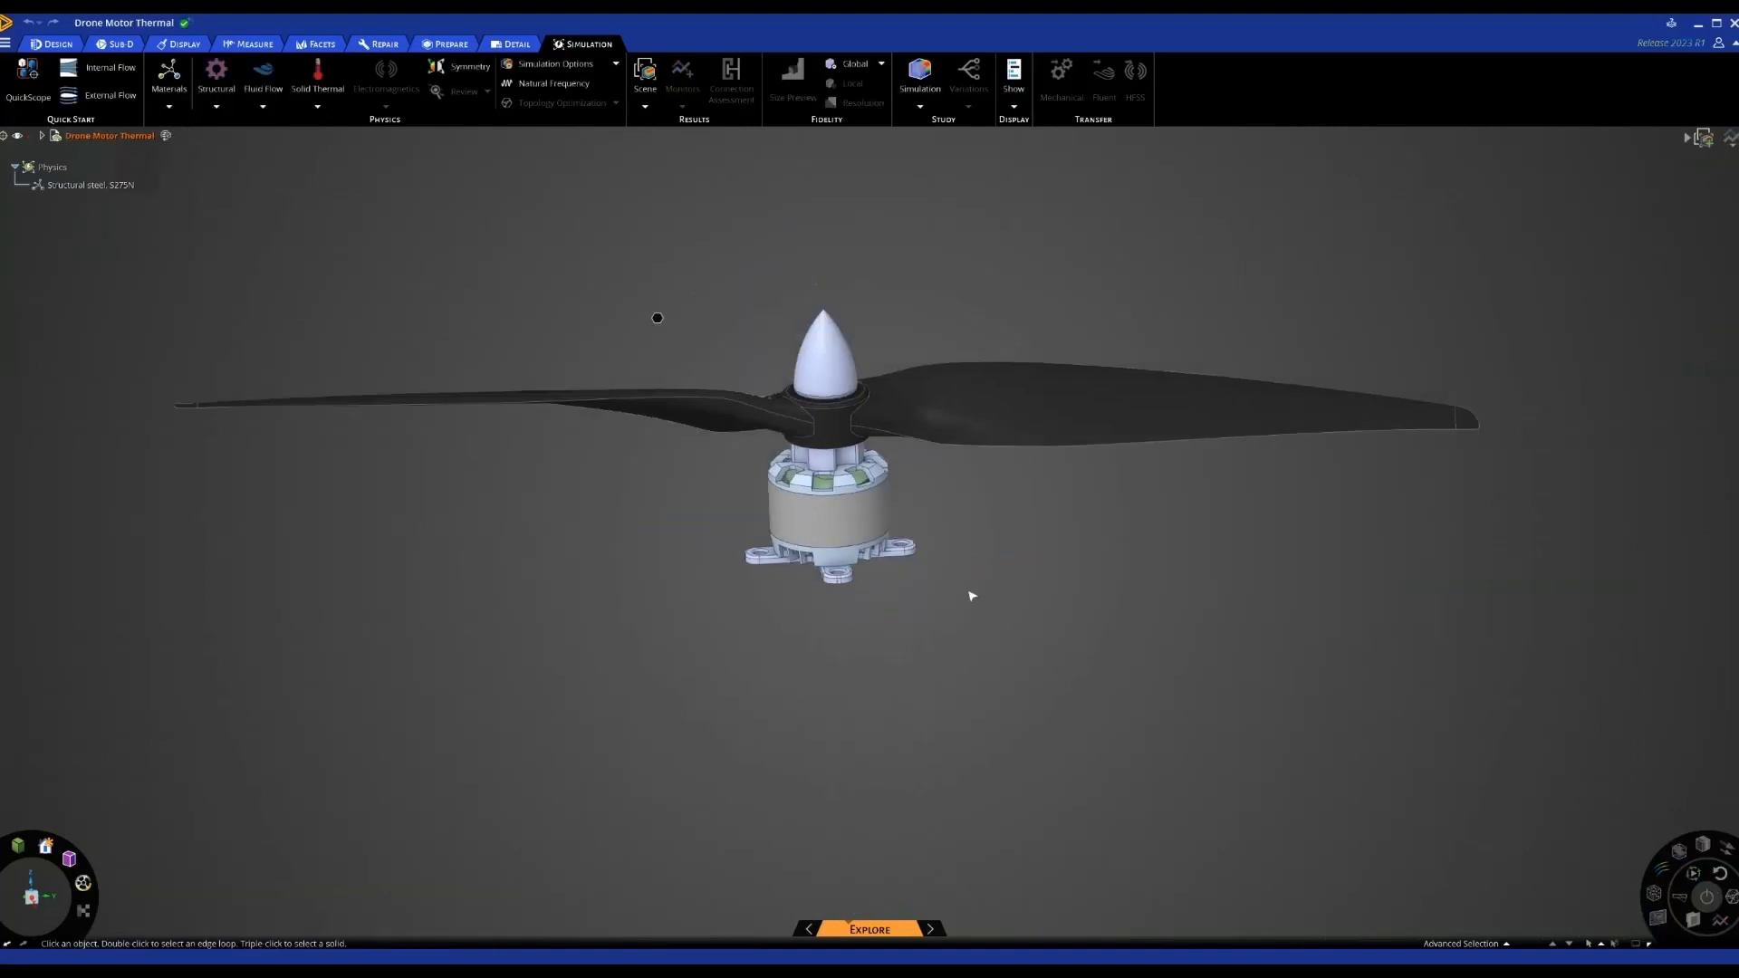
pyautogui.moveTo(888, 594); pyautogui.dragTo(1028, 652, button='middle')
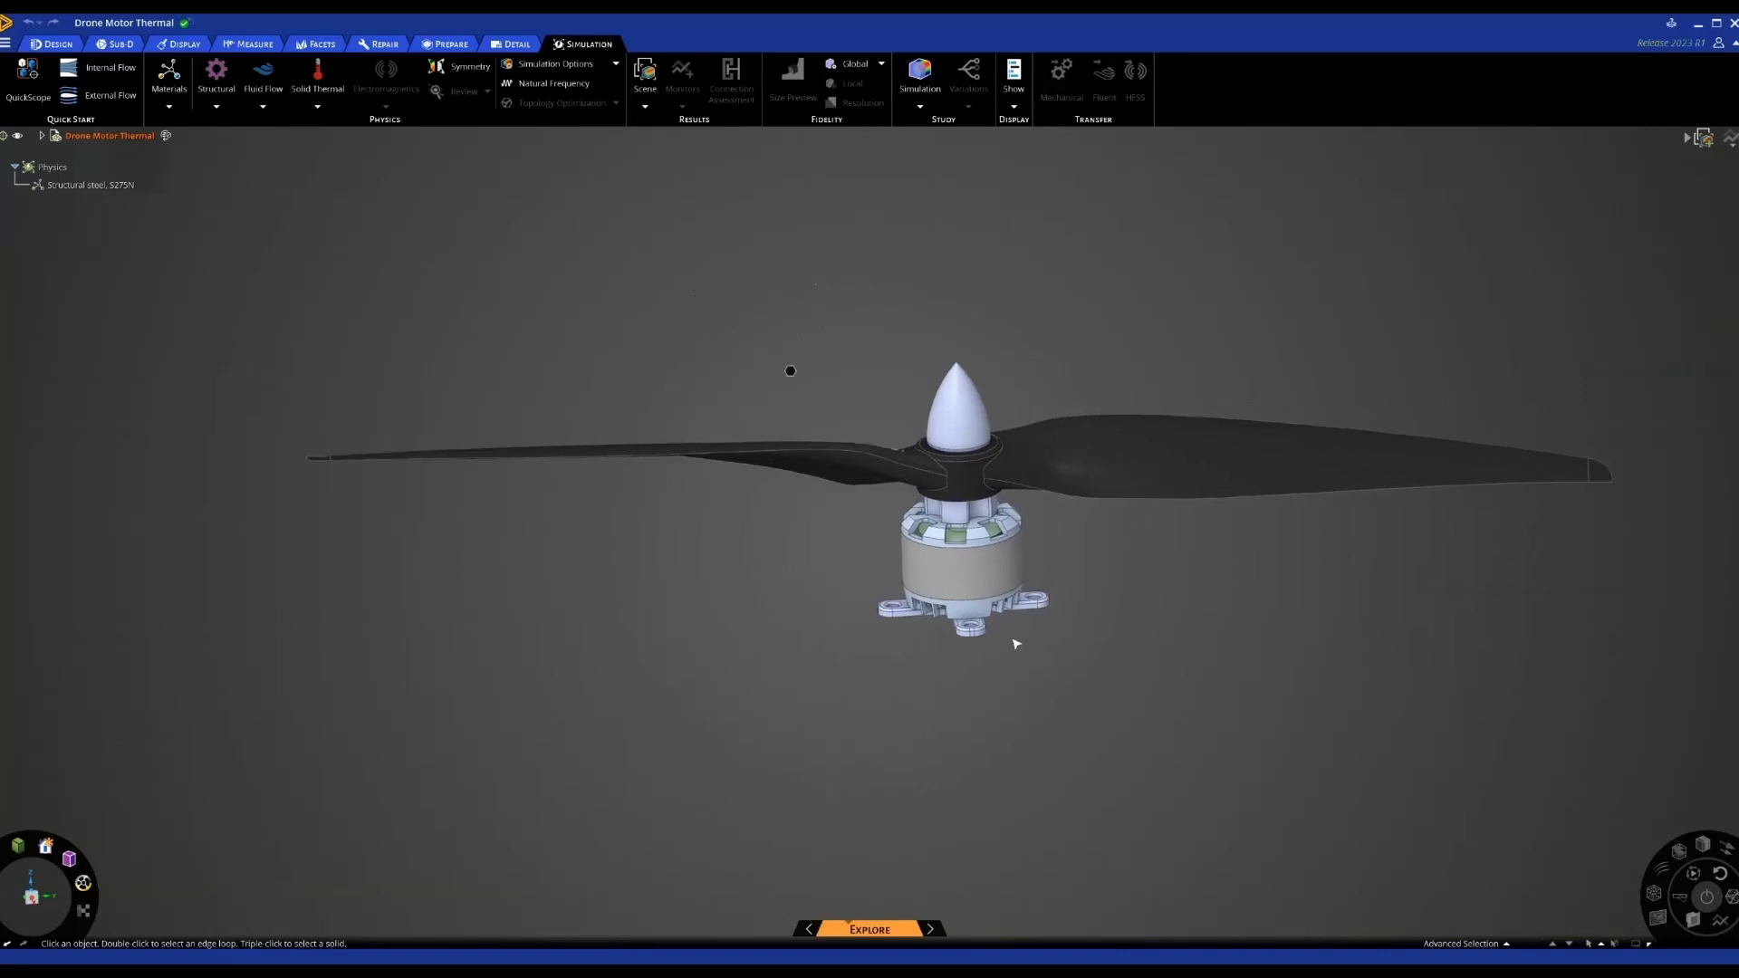
pyautogui.click(987, 566)
pyautogui.scroll(5, 979, 566)
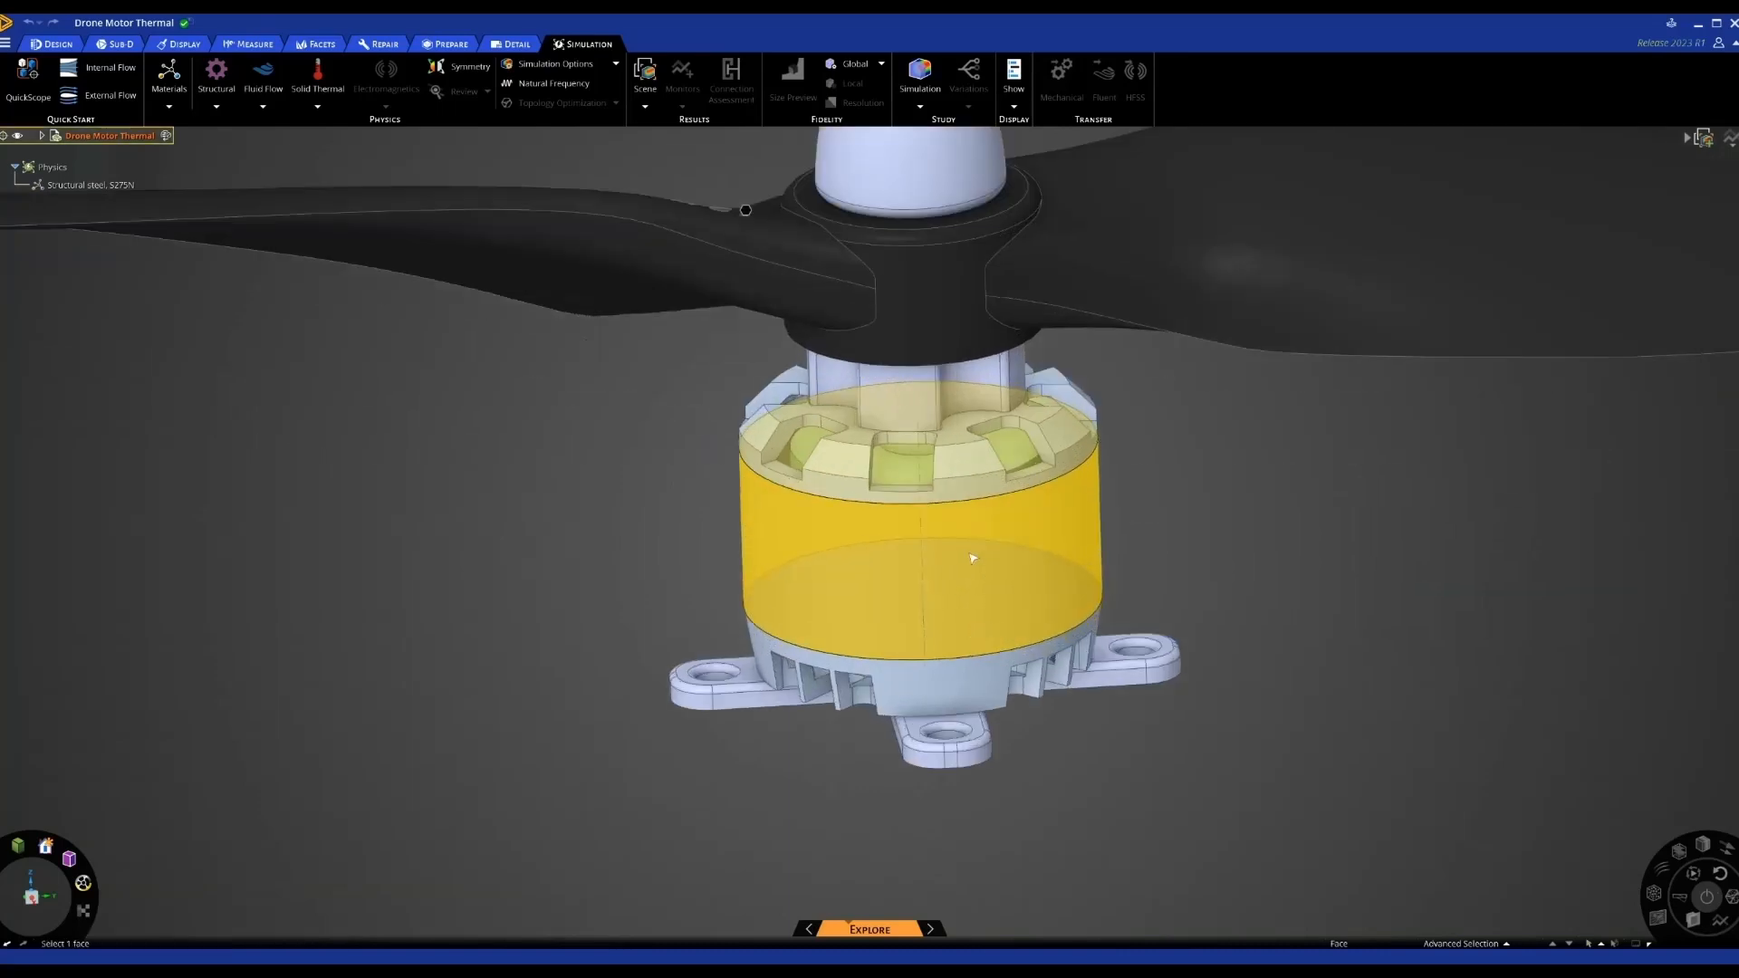
# Reassign every Structural steel, S275N body to Plastic, ABS (high-impact)
pyautogui.click(844, 467)
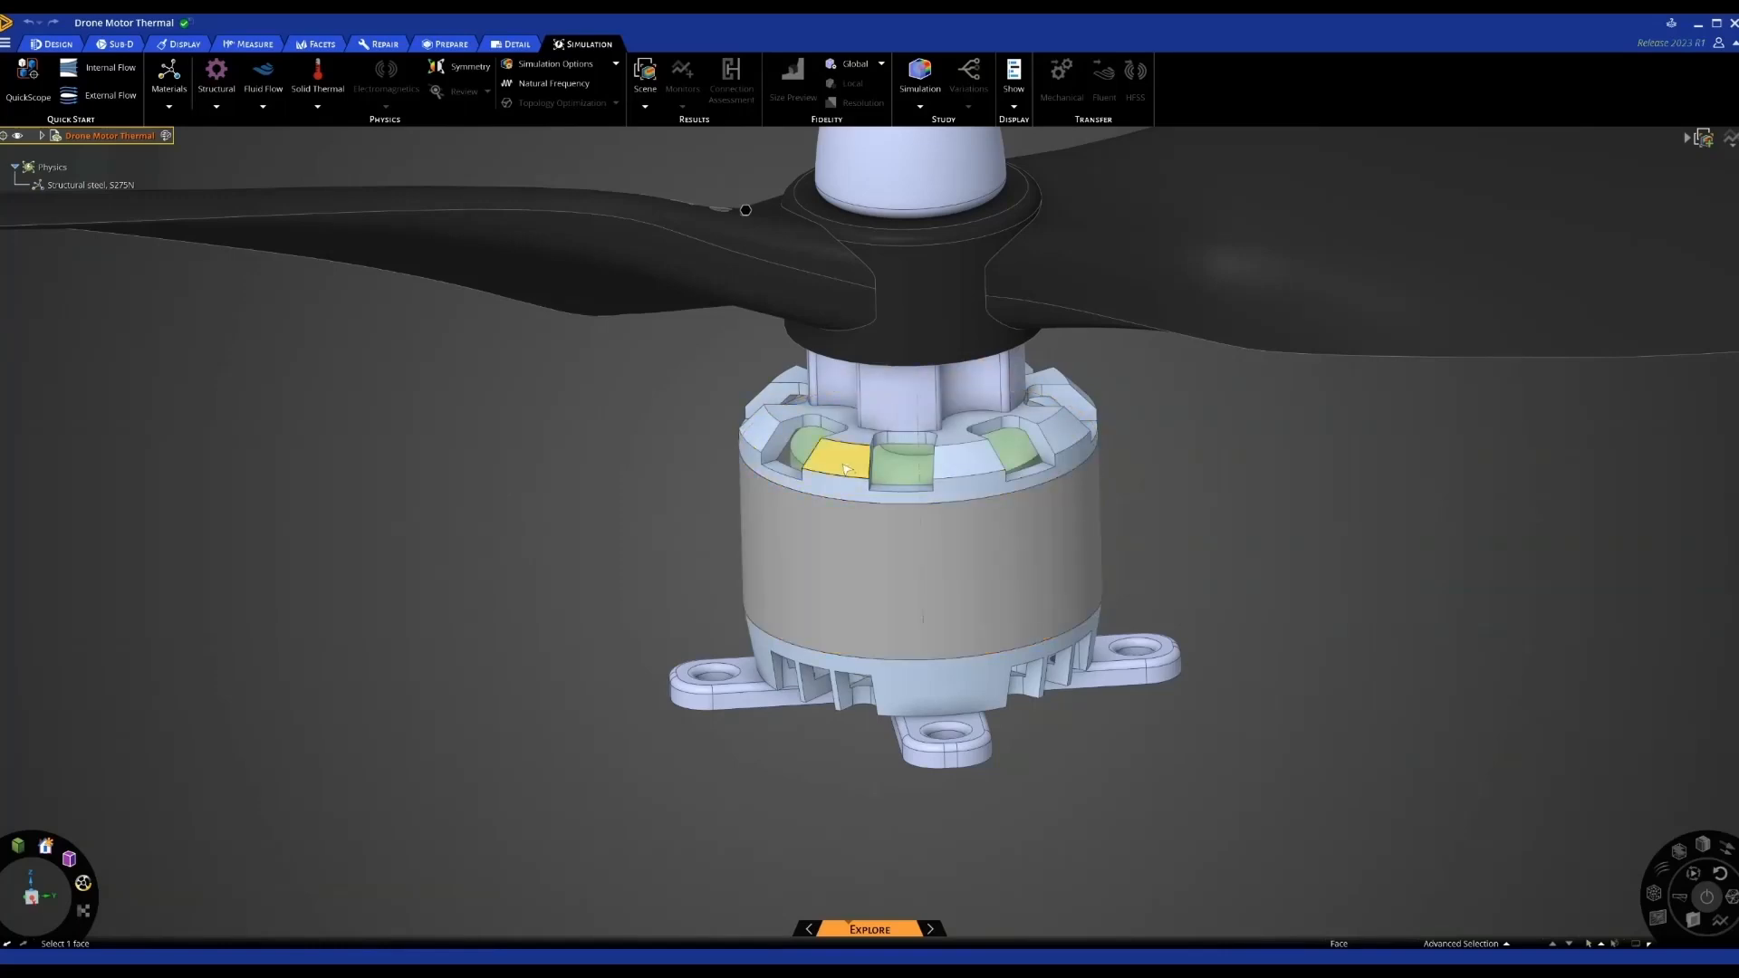
pyautogui.click(94, 188)
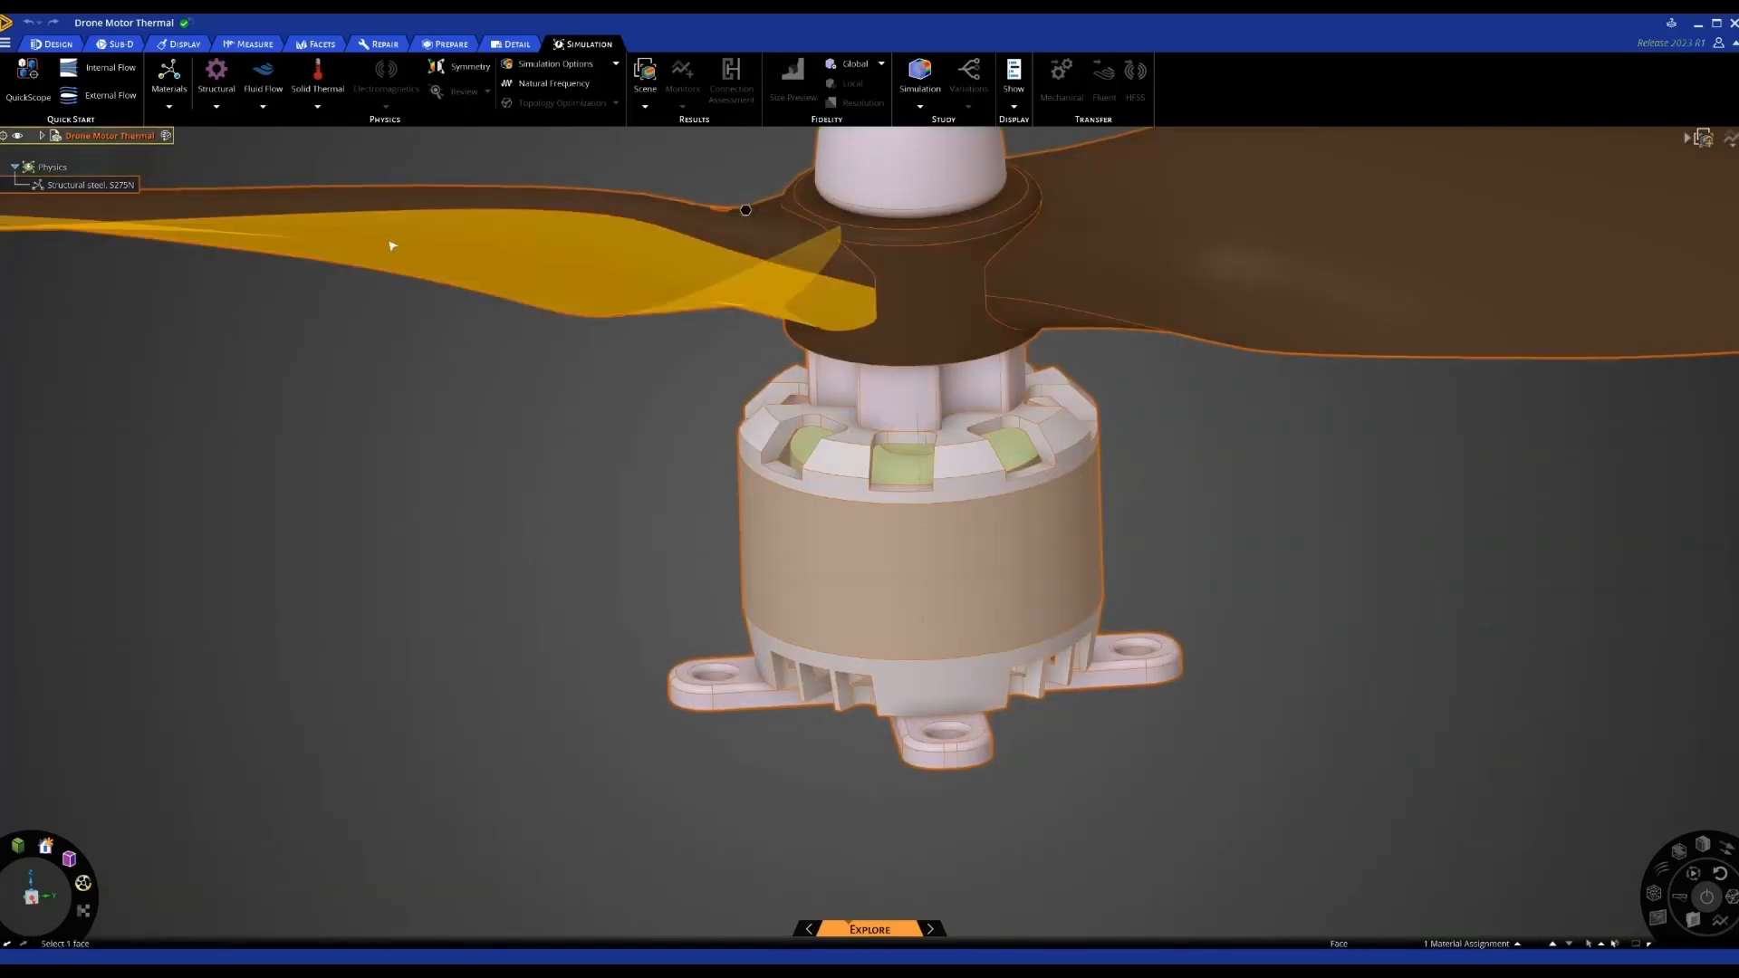
pyautogui.doubleClick(85, 184)
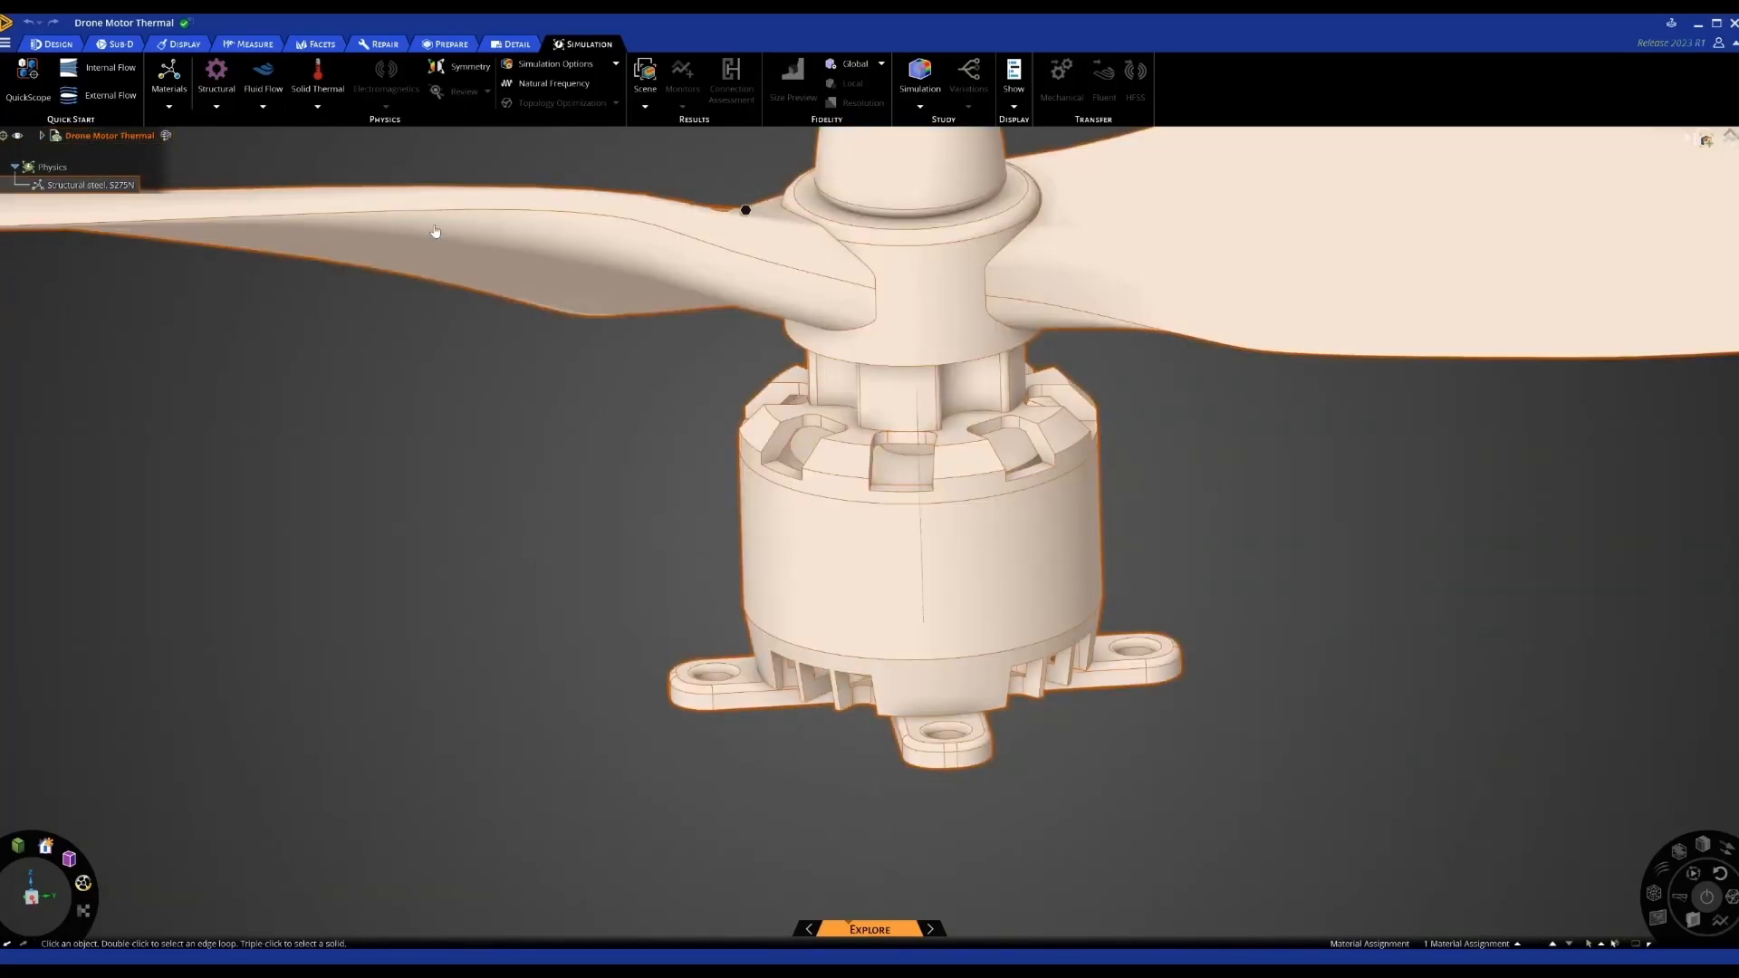
pyautogui.click(1188, 300)
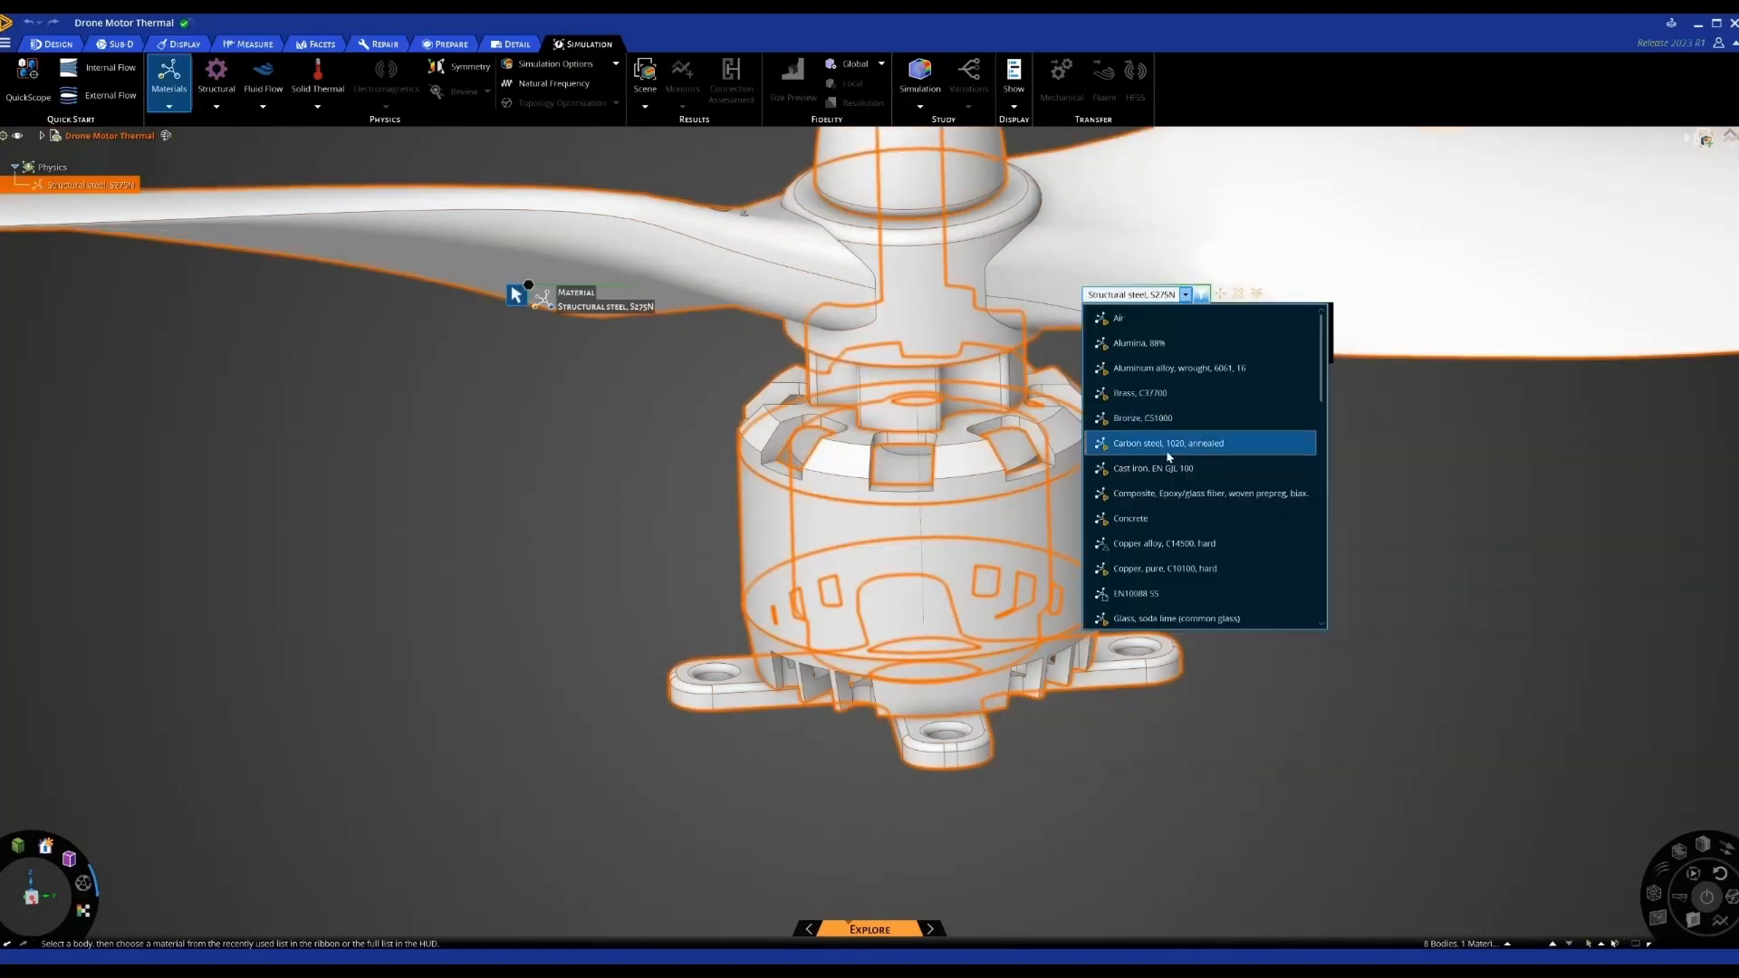
pyautogui.scroll(-5, 1173, 457)
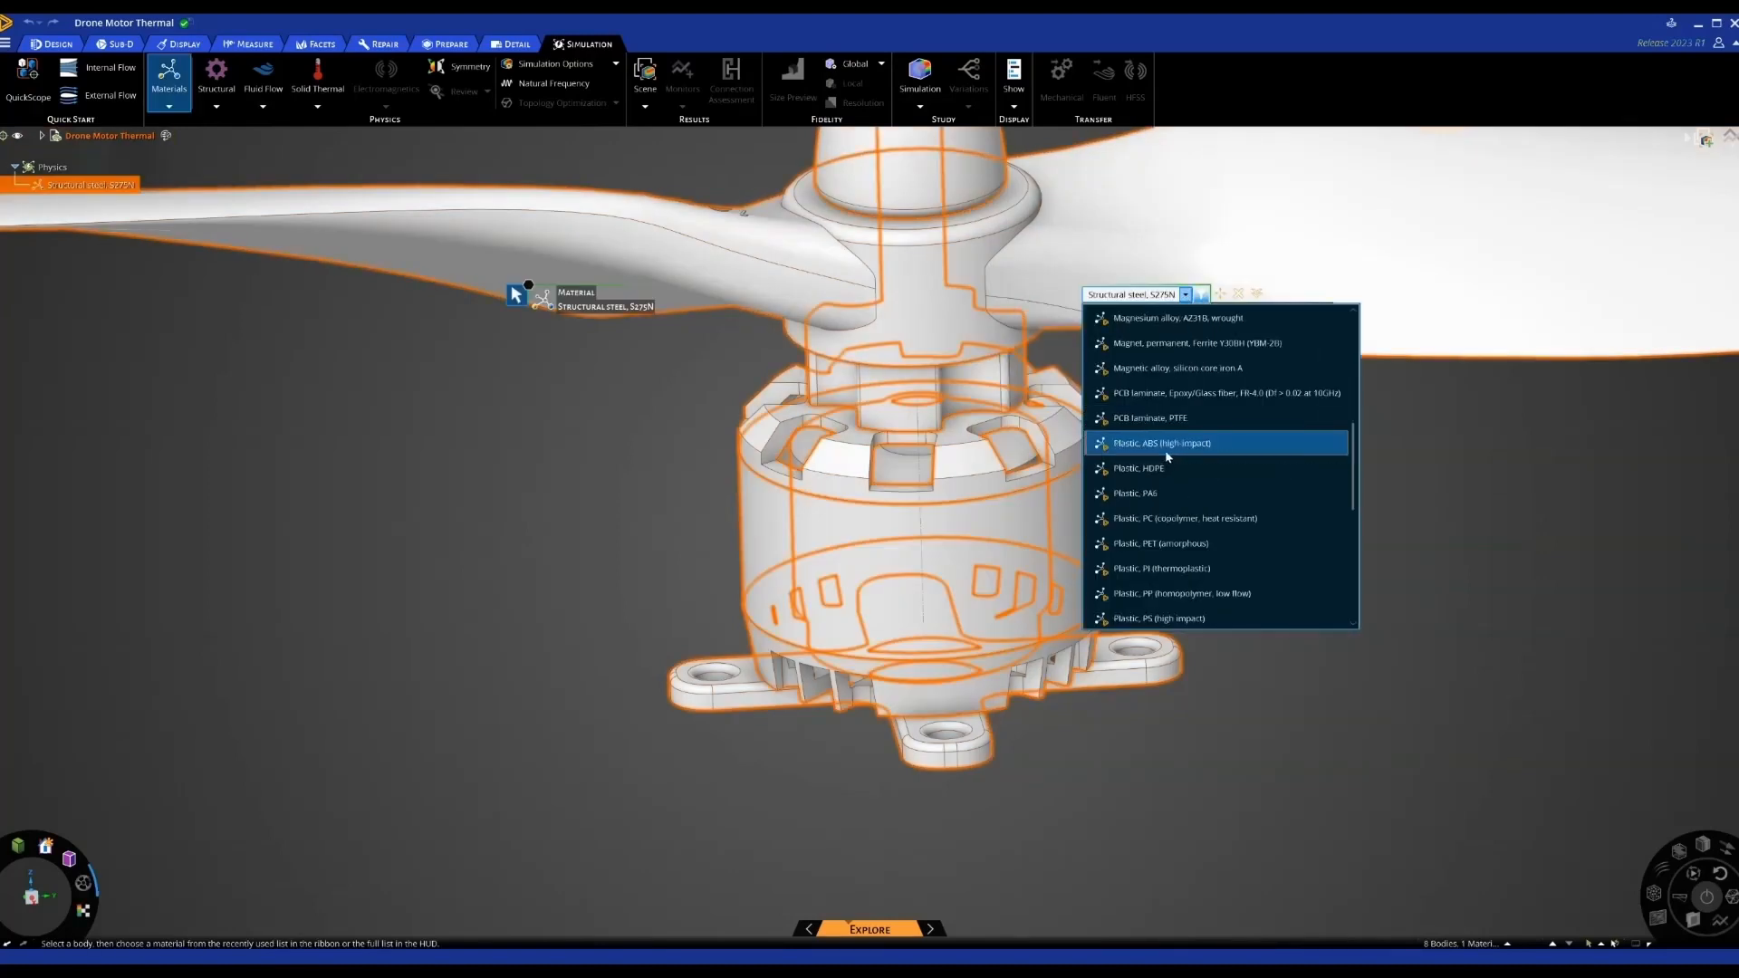
pyautogui.click(1165, 452)
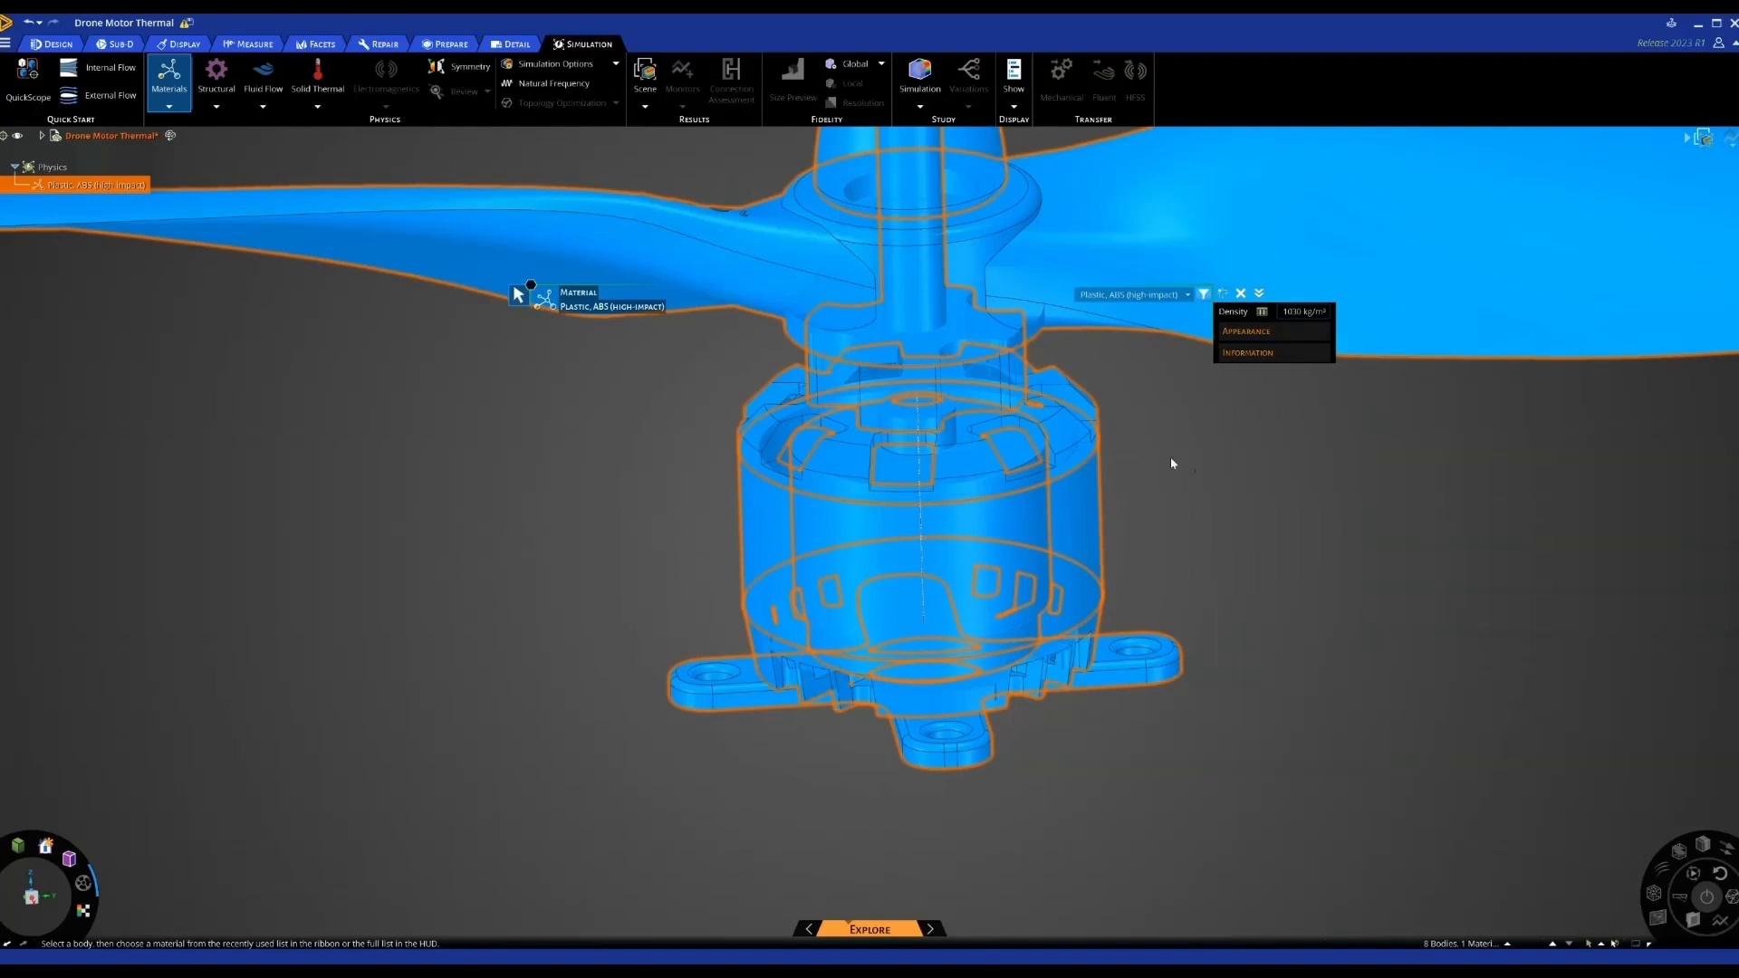
pyautogui.click(1171, 464)
# Assign Aluminum alloy, wrought, 6061, T6 to the motor's top and lower bodies
pyautogui.click(1075, 440)
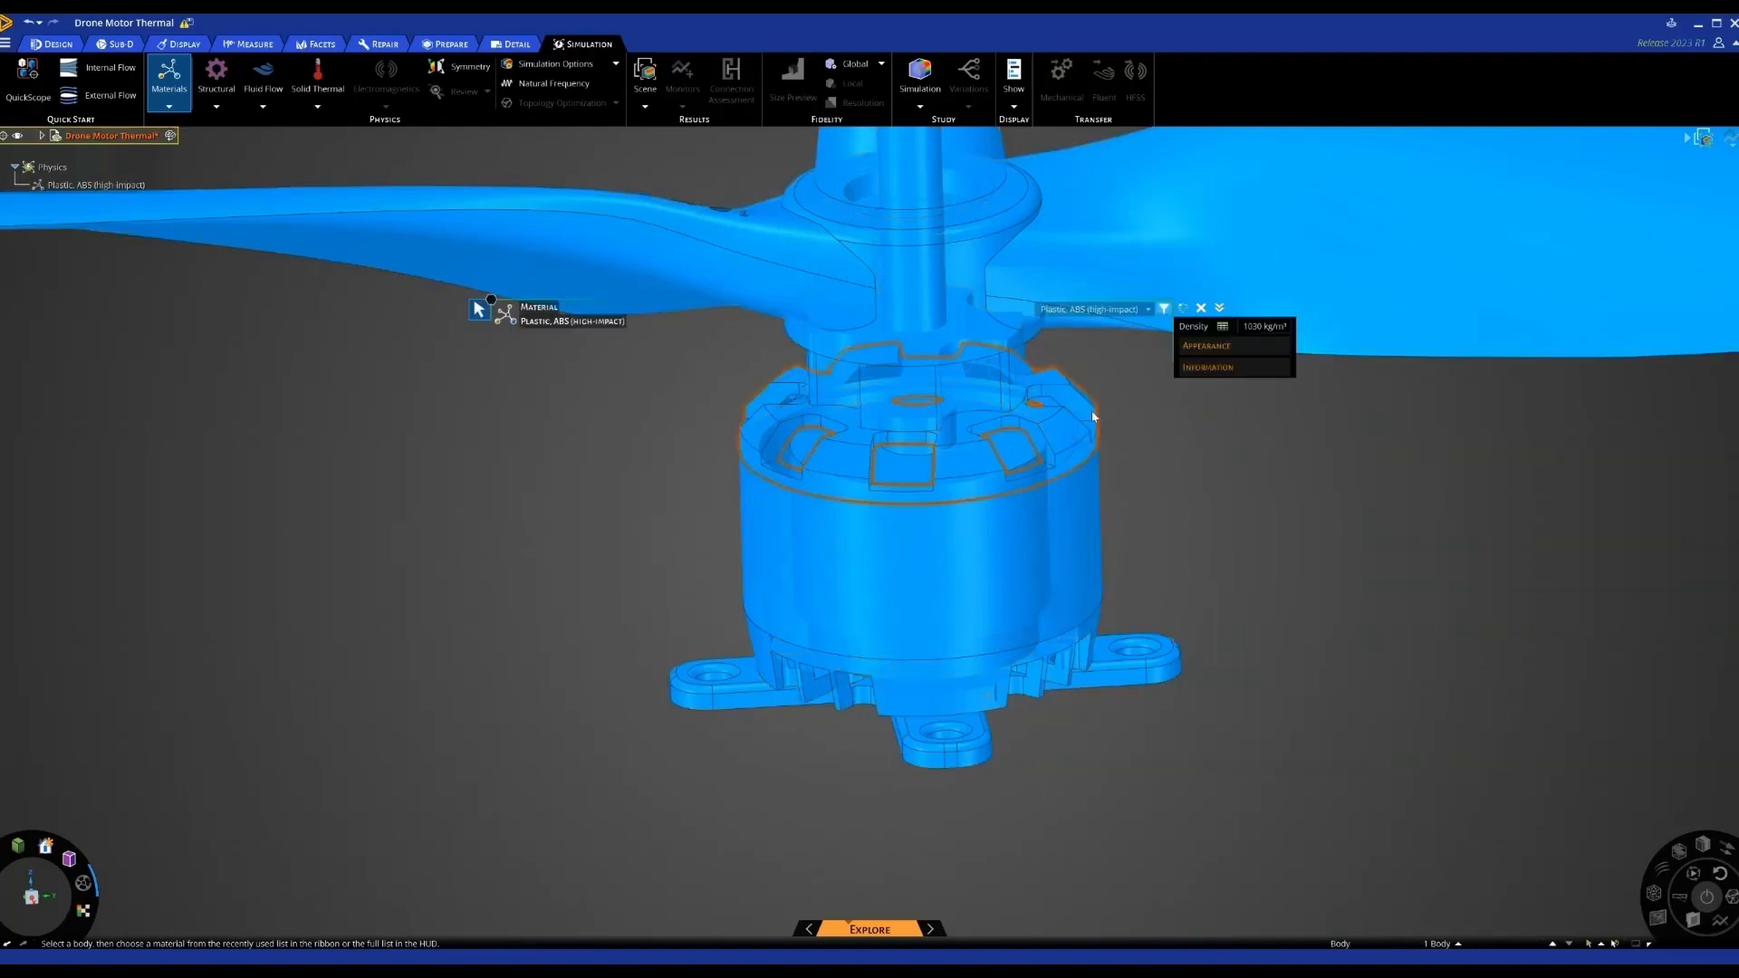
pyautogui.click(1147, 310)
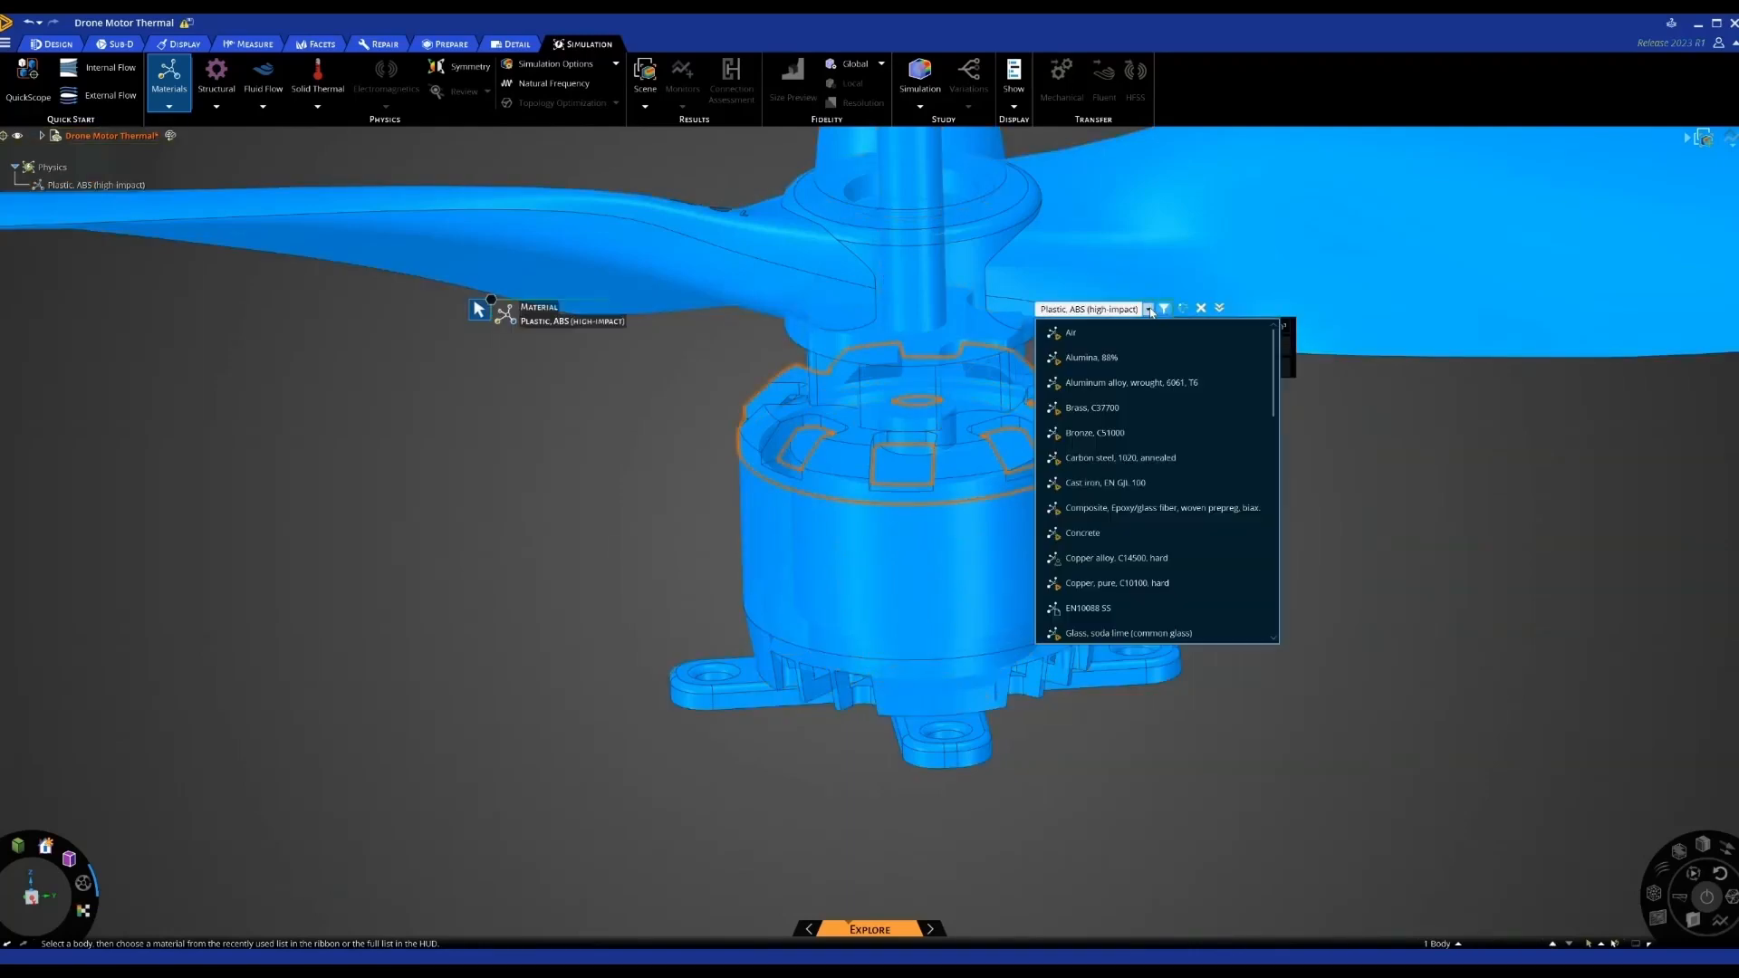
pyautogui.click(1123, 384)
pyautogui.click(1123, 609)
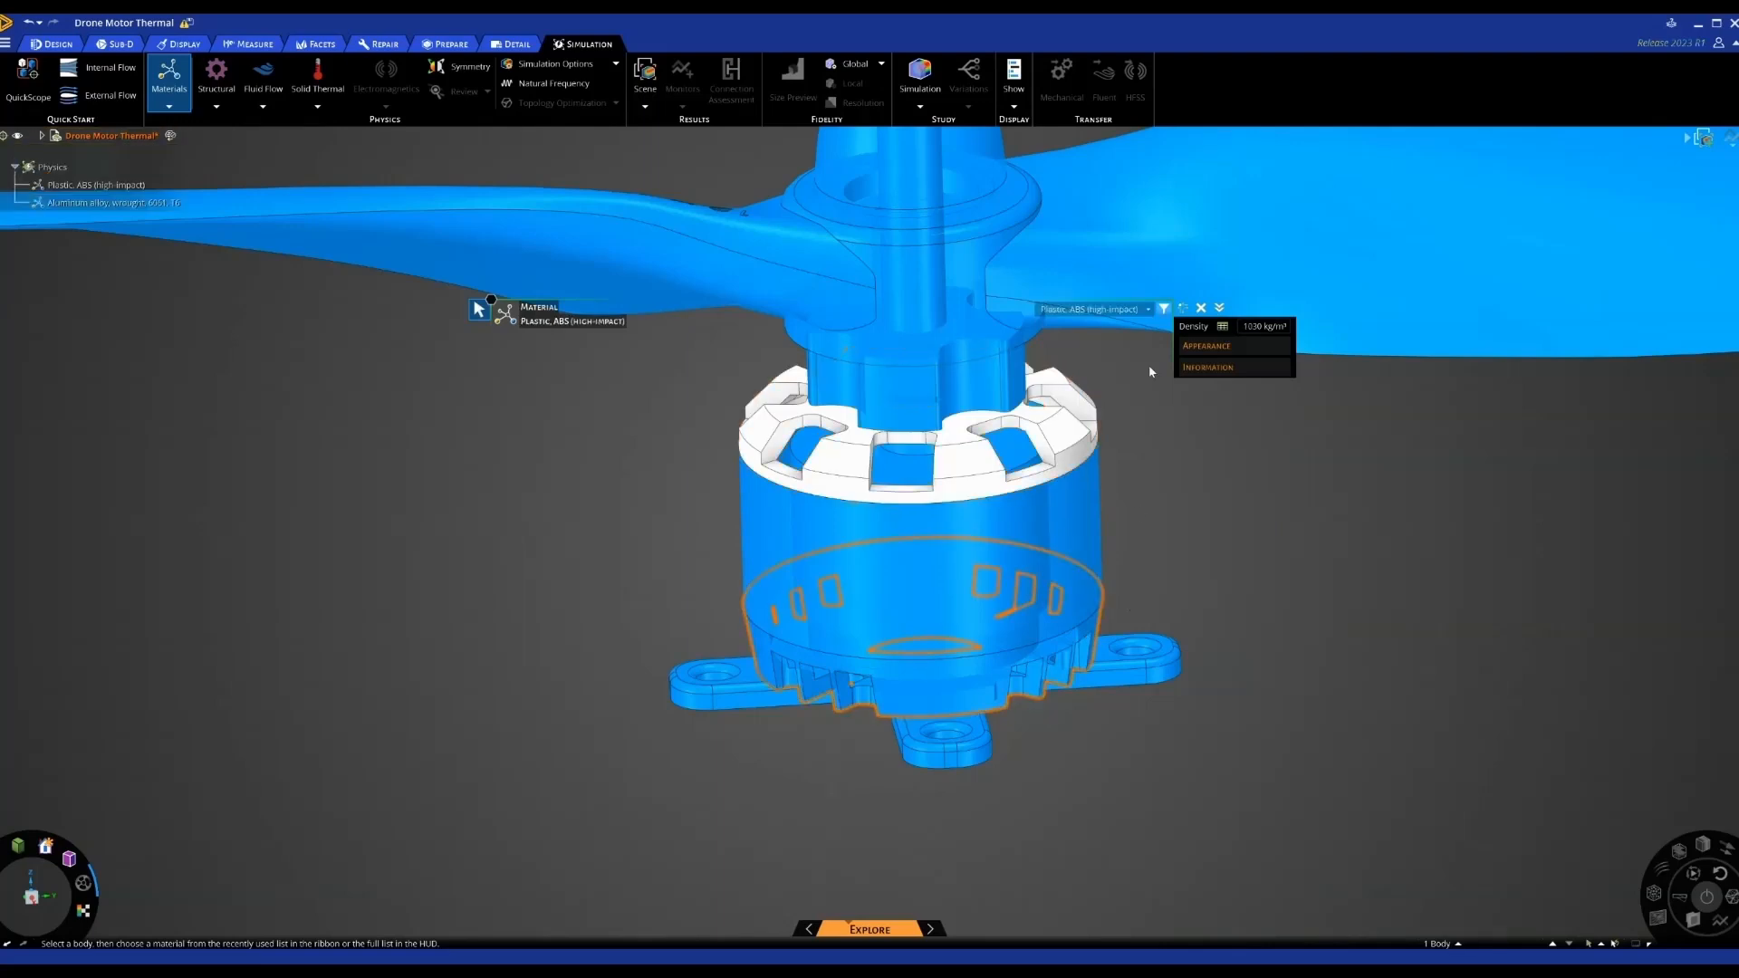
pyautogui.click(1147, 310)
pyautogui.click(1105, 388)
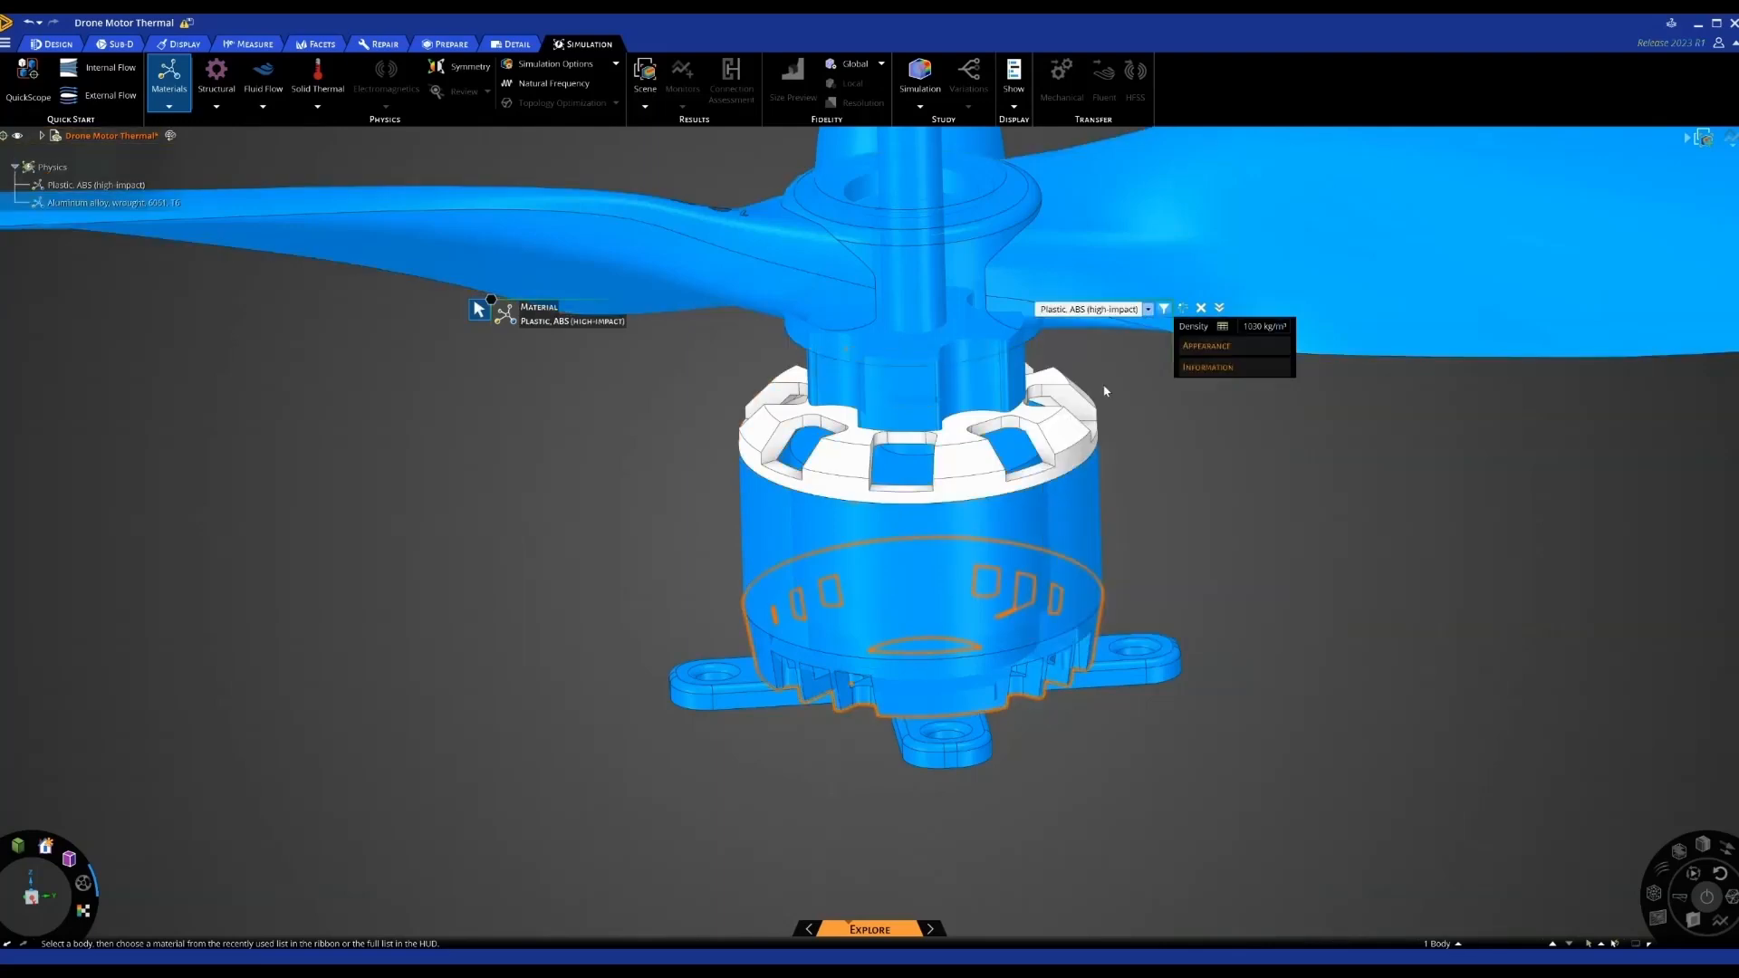
# Assign Copper, pure, C10100, hard to the motor's inner winding body
pyautogui.click(923, 475)
pyautogui.click(1146, 310)
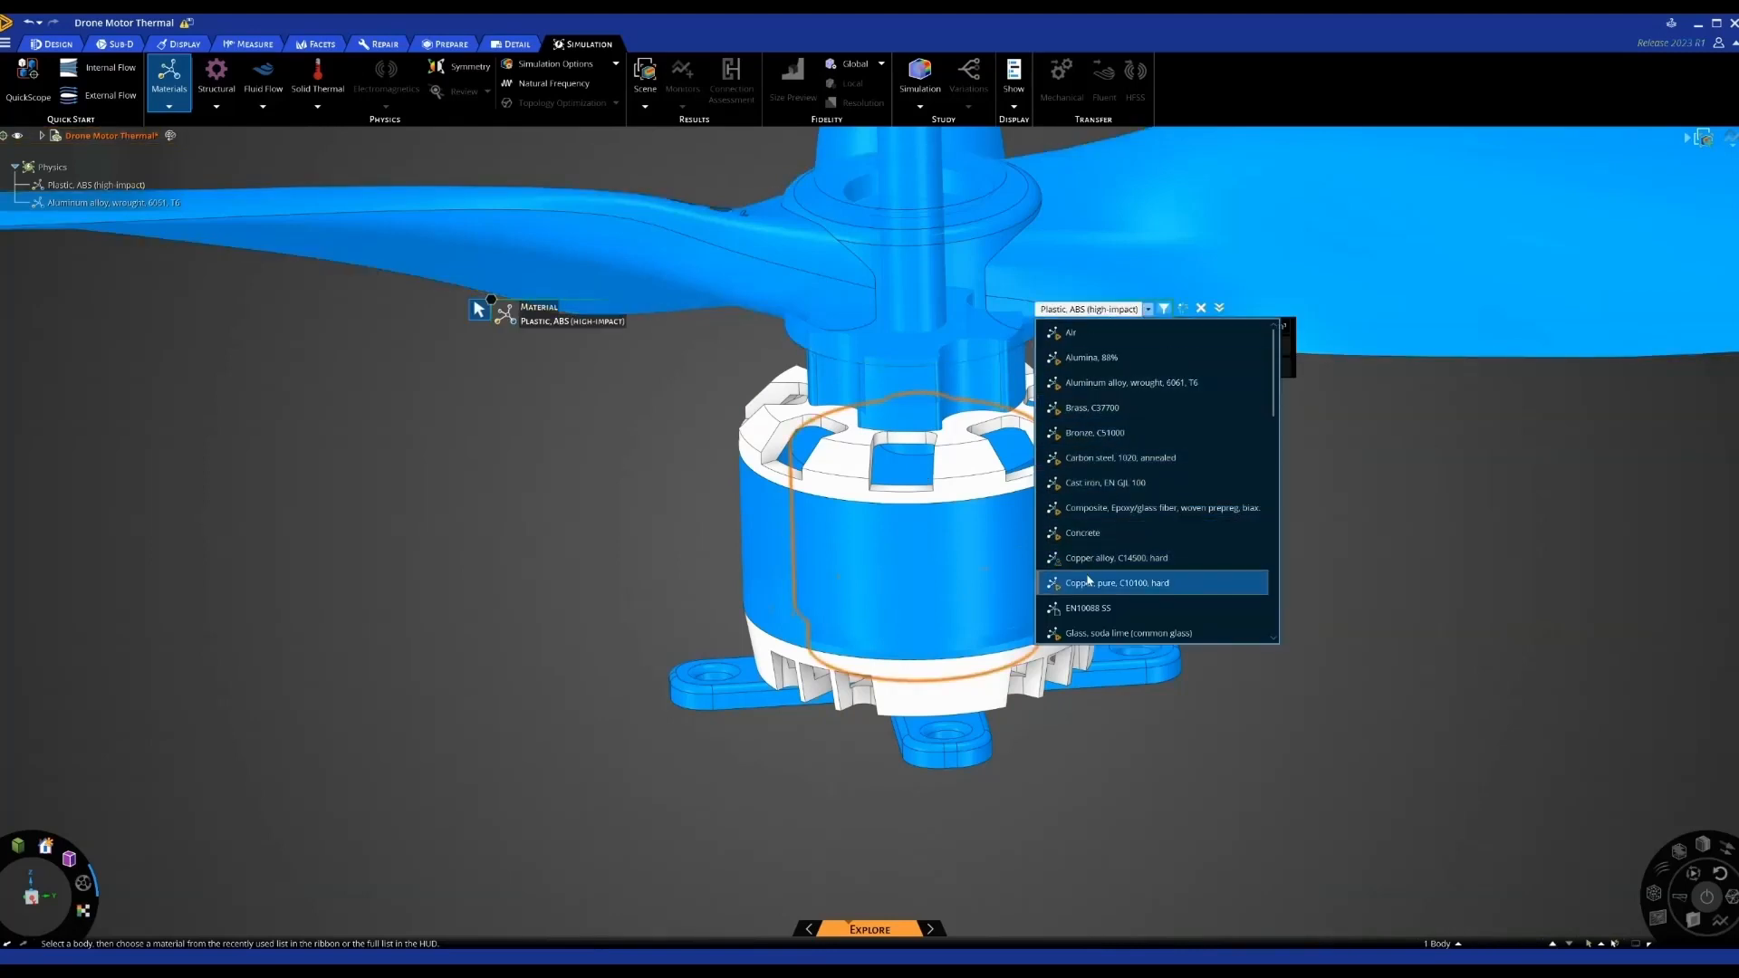
pyautogui.click(1195, 579)
pyautogui.click(1246, 553)
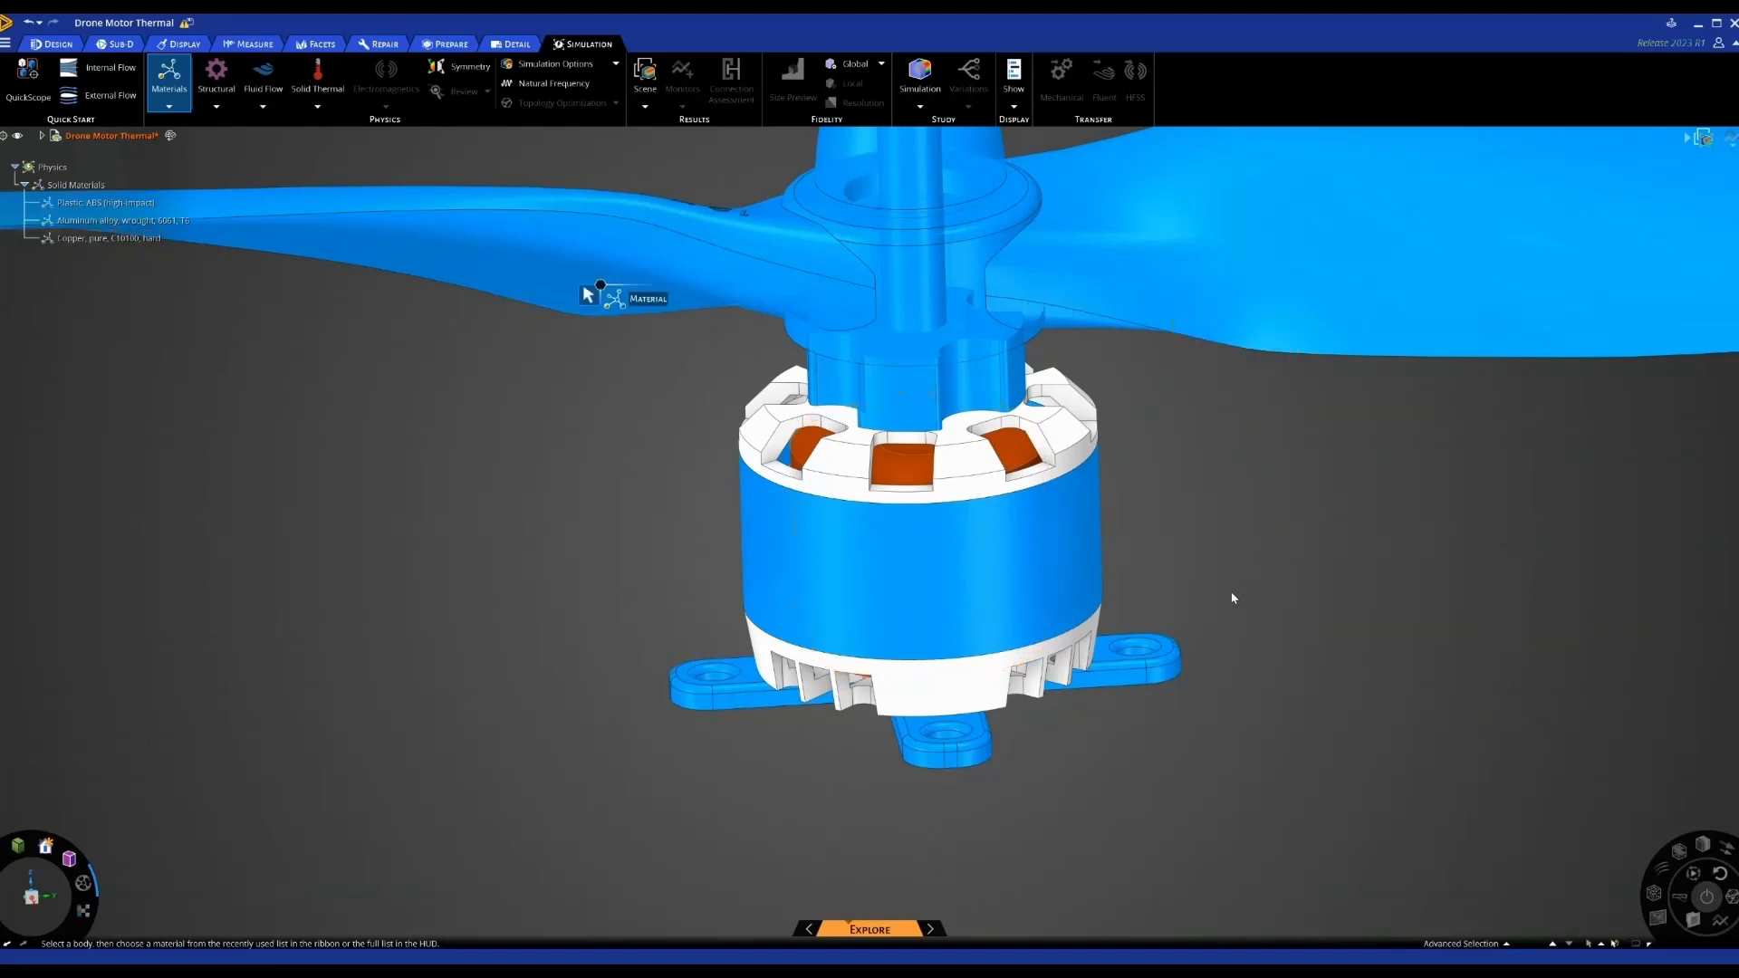
pyautogui.scroll(-3, 1240, 571)
pyautogui.press('Escape')
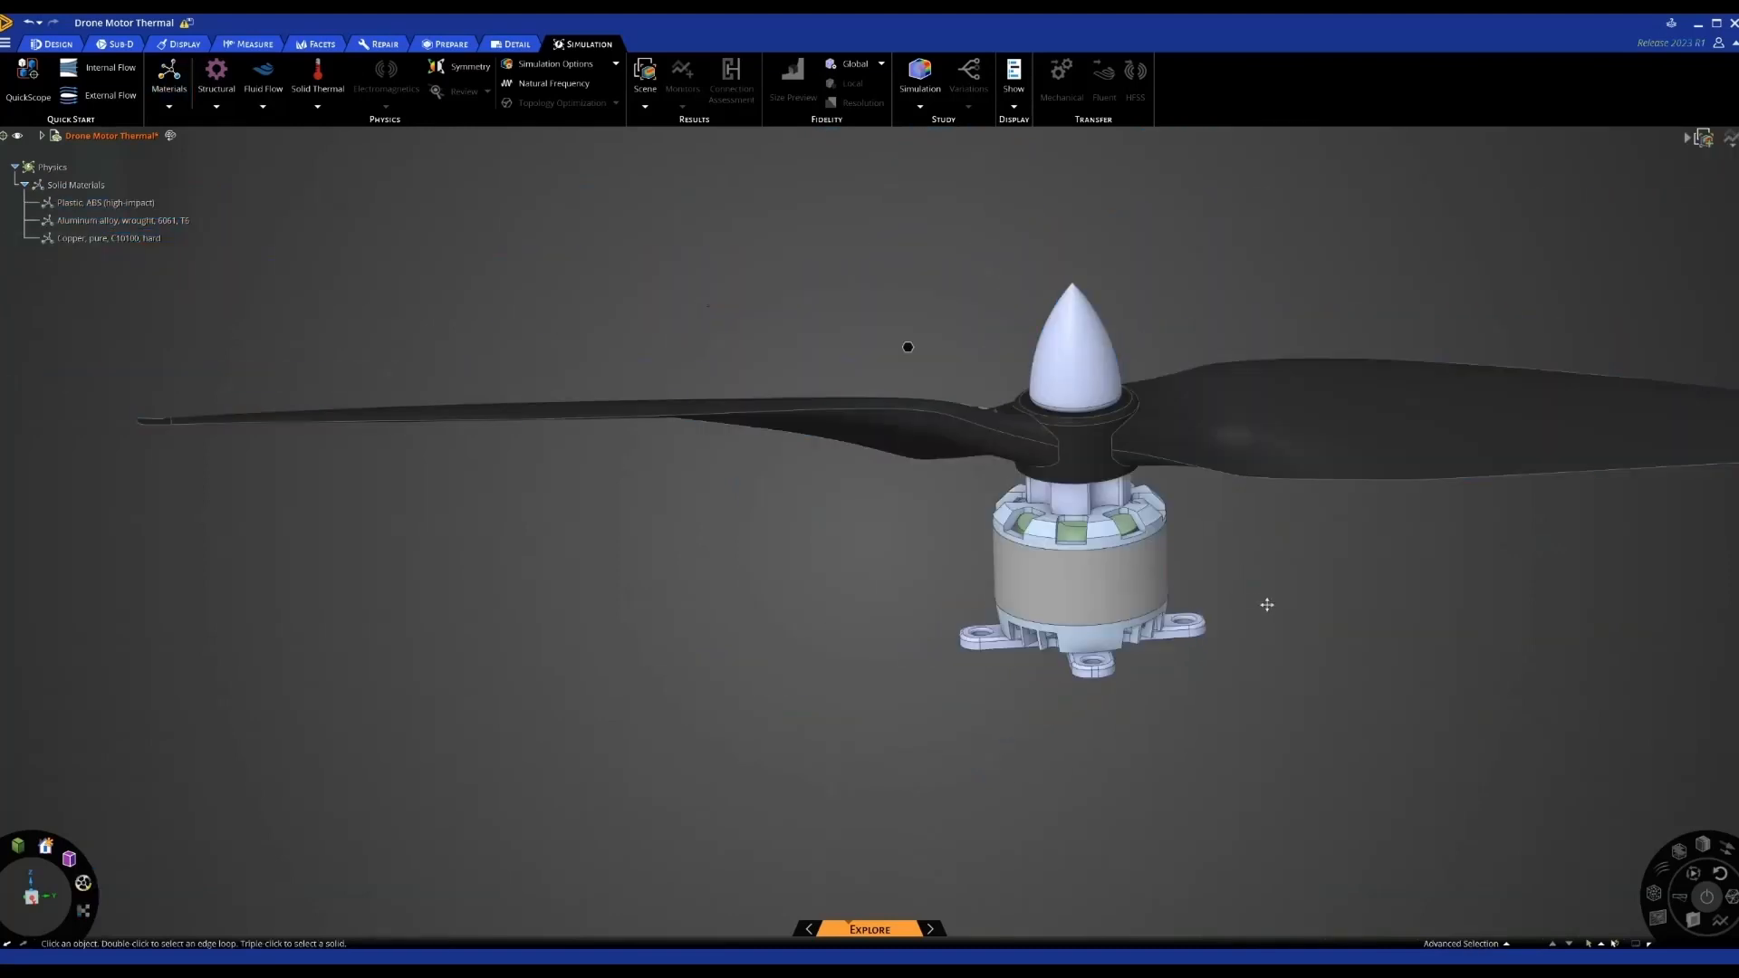
# Check which bodies use ABS and copper, then open the Solid Thermal conditions list
pyautogui.scroll(2, 1205, 593)
pyautogui.click(149, 222)
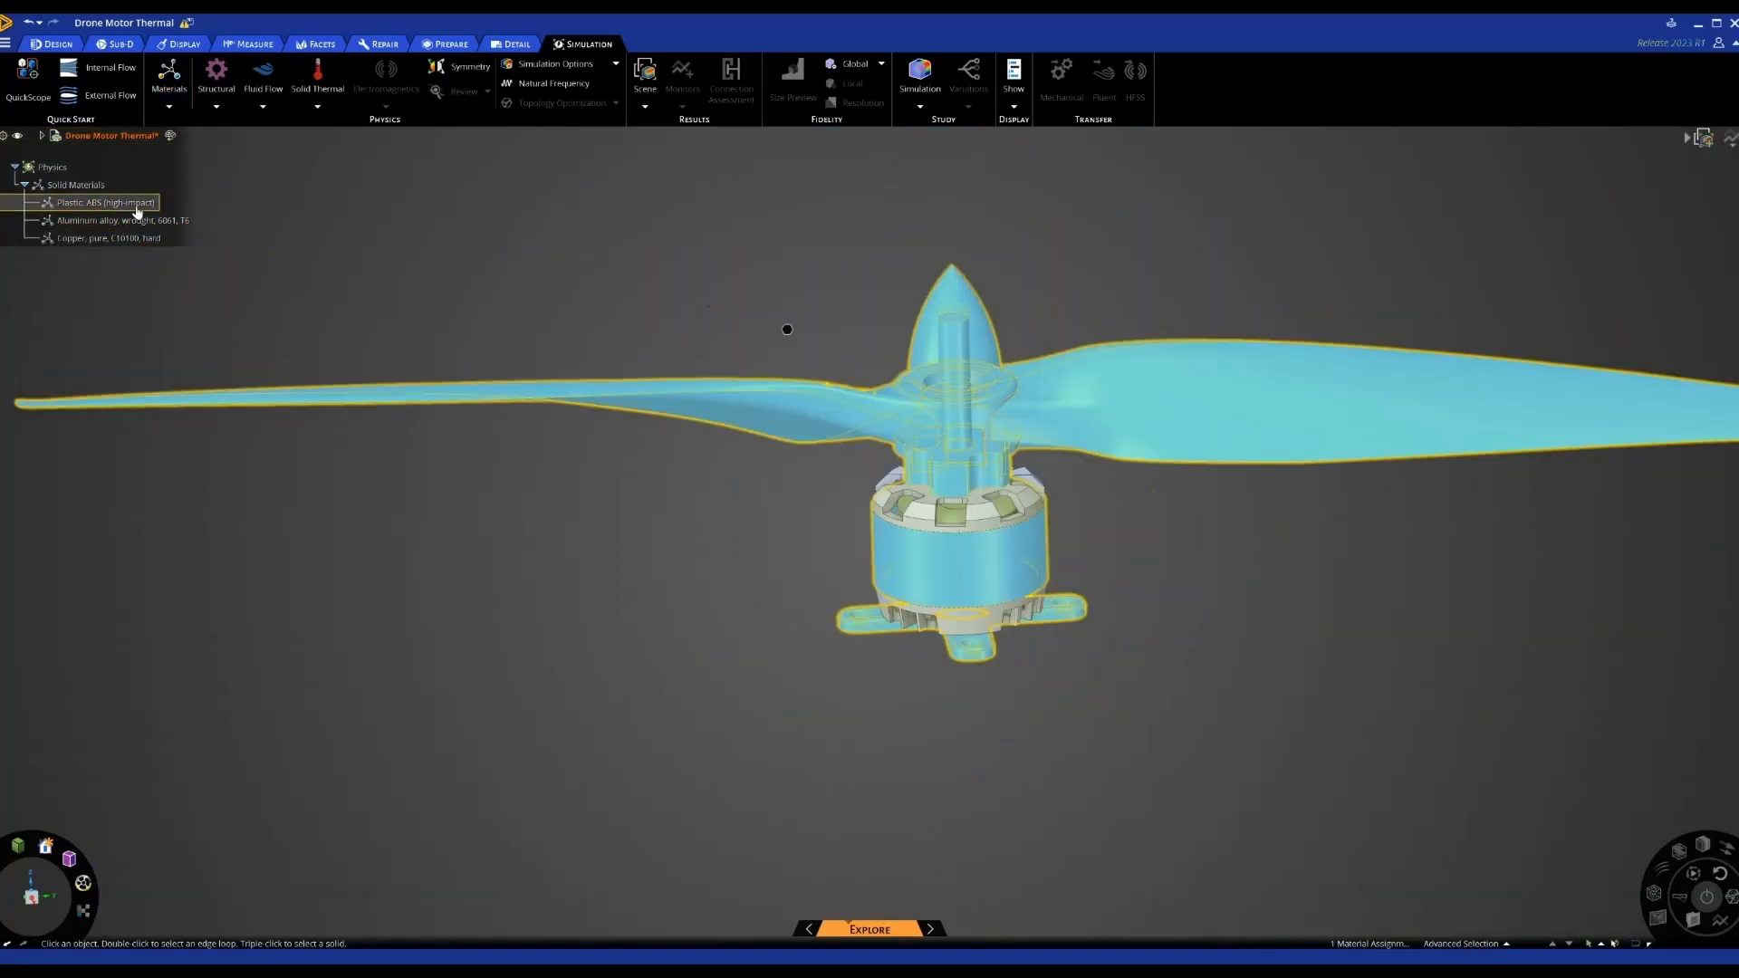
pyautogui.click(104, 239)
pyautogui.click(416, 351)
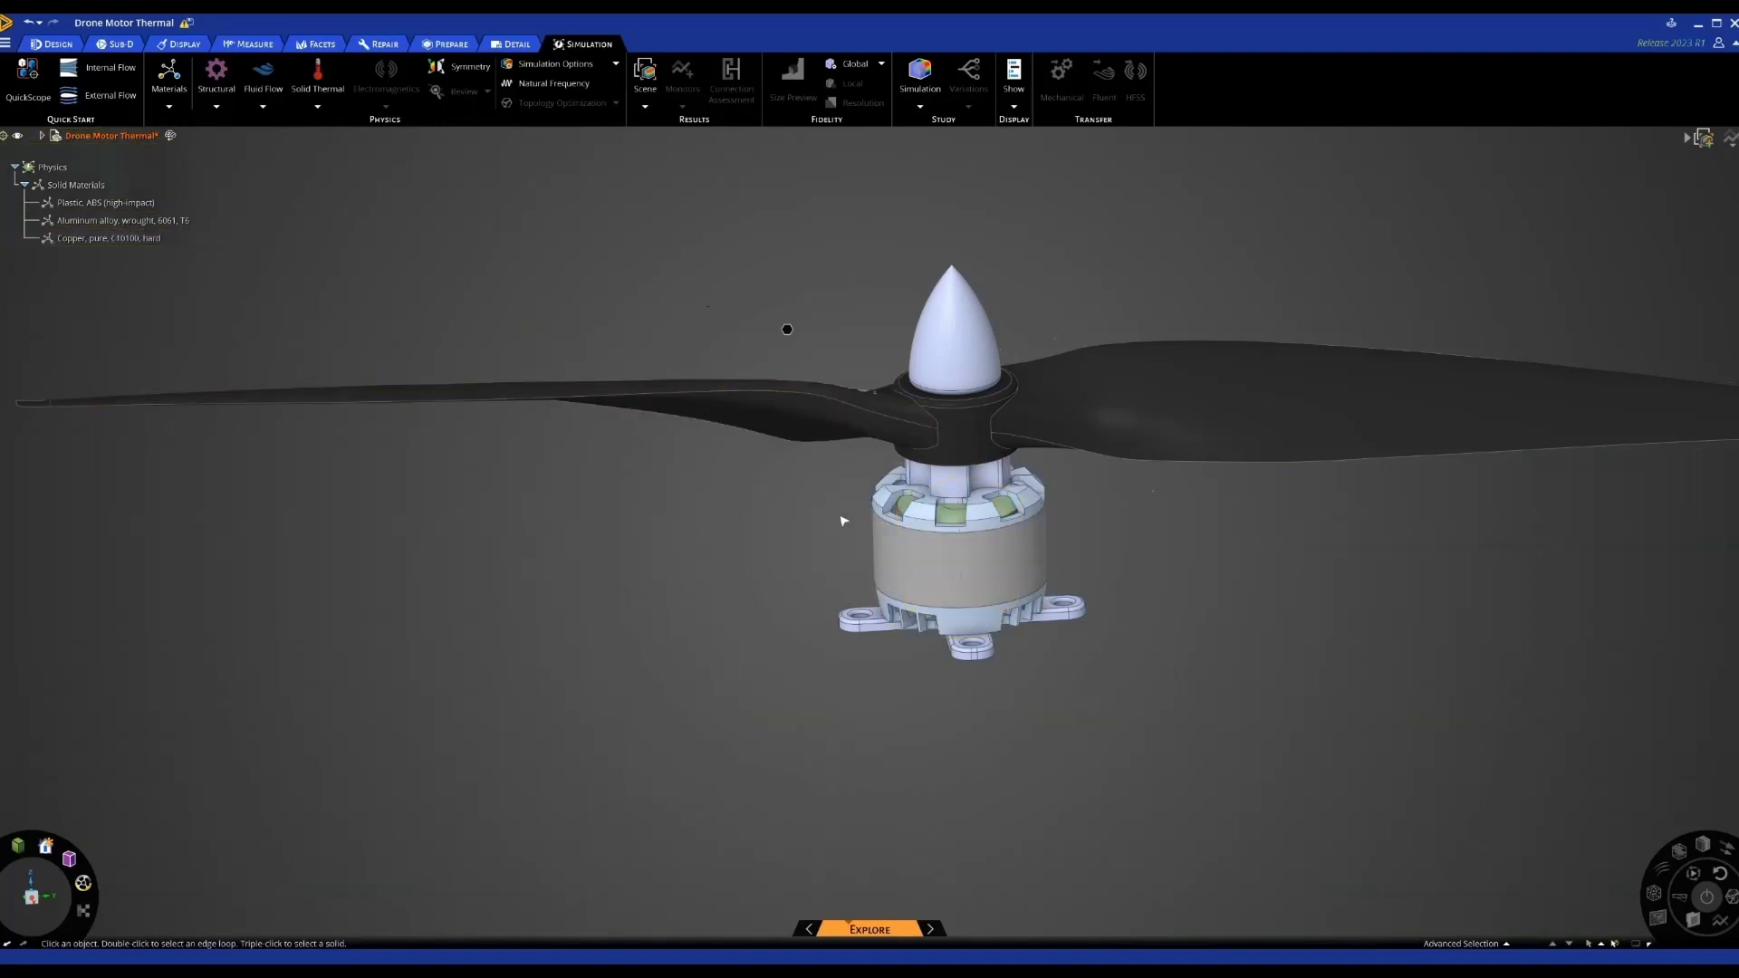
pyautogui.keyDown('shift'); pyautogui.moveTo(1003, 521); pyautogui.dragTo(967, 529, button='middle'); pyautogui.keyUp('shift')
pyautogui.scroll(3, 963, 535)
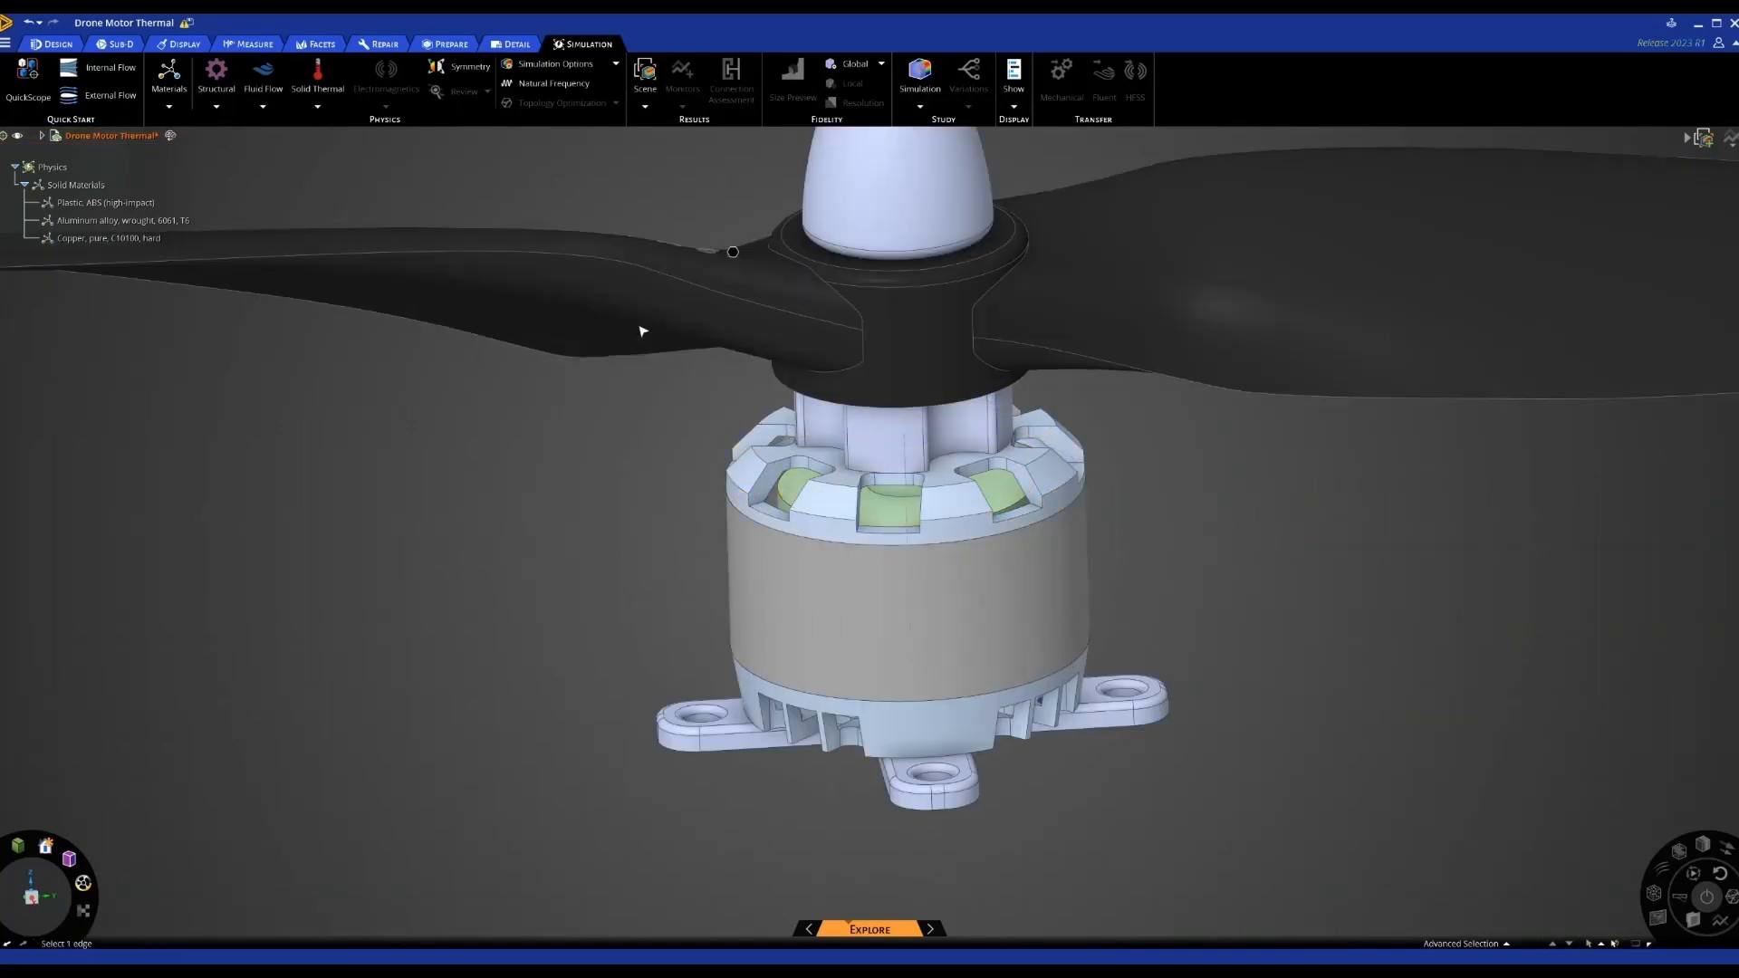
pyautogui.click(318, 108)
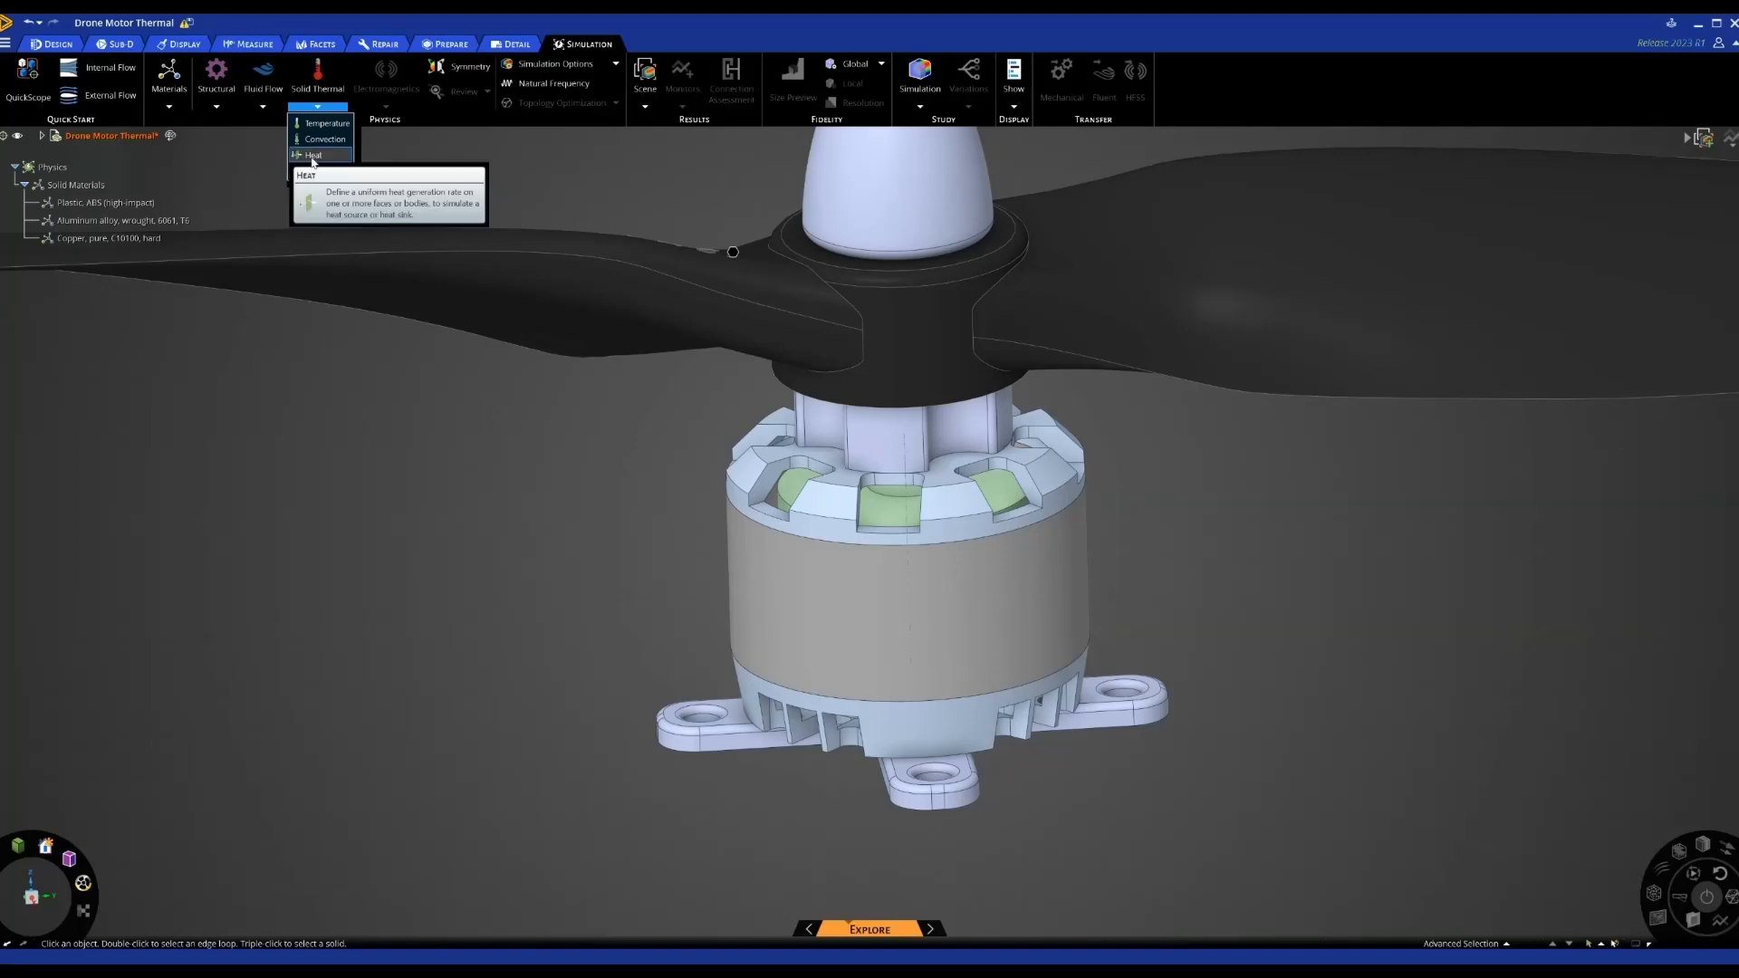
# Apply a 1 W Heat load to the motor winding and zoom out while temperatures solve
pyautogui.click(313, 155)
pyautogui.scroll(5, 880, 480)
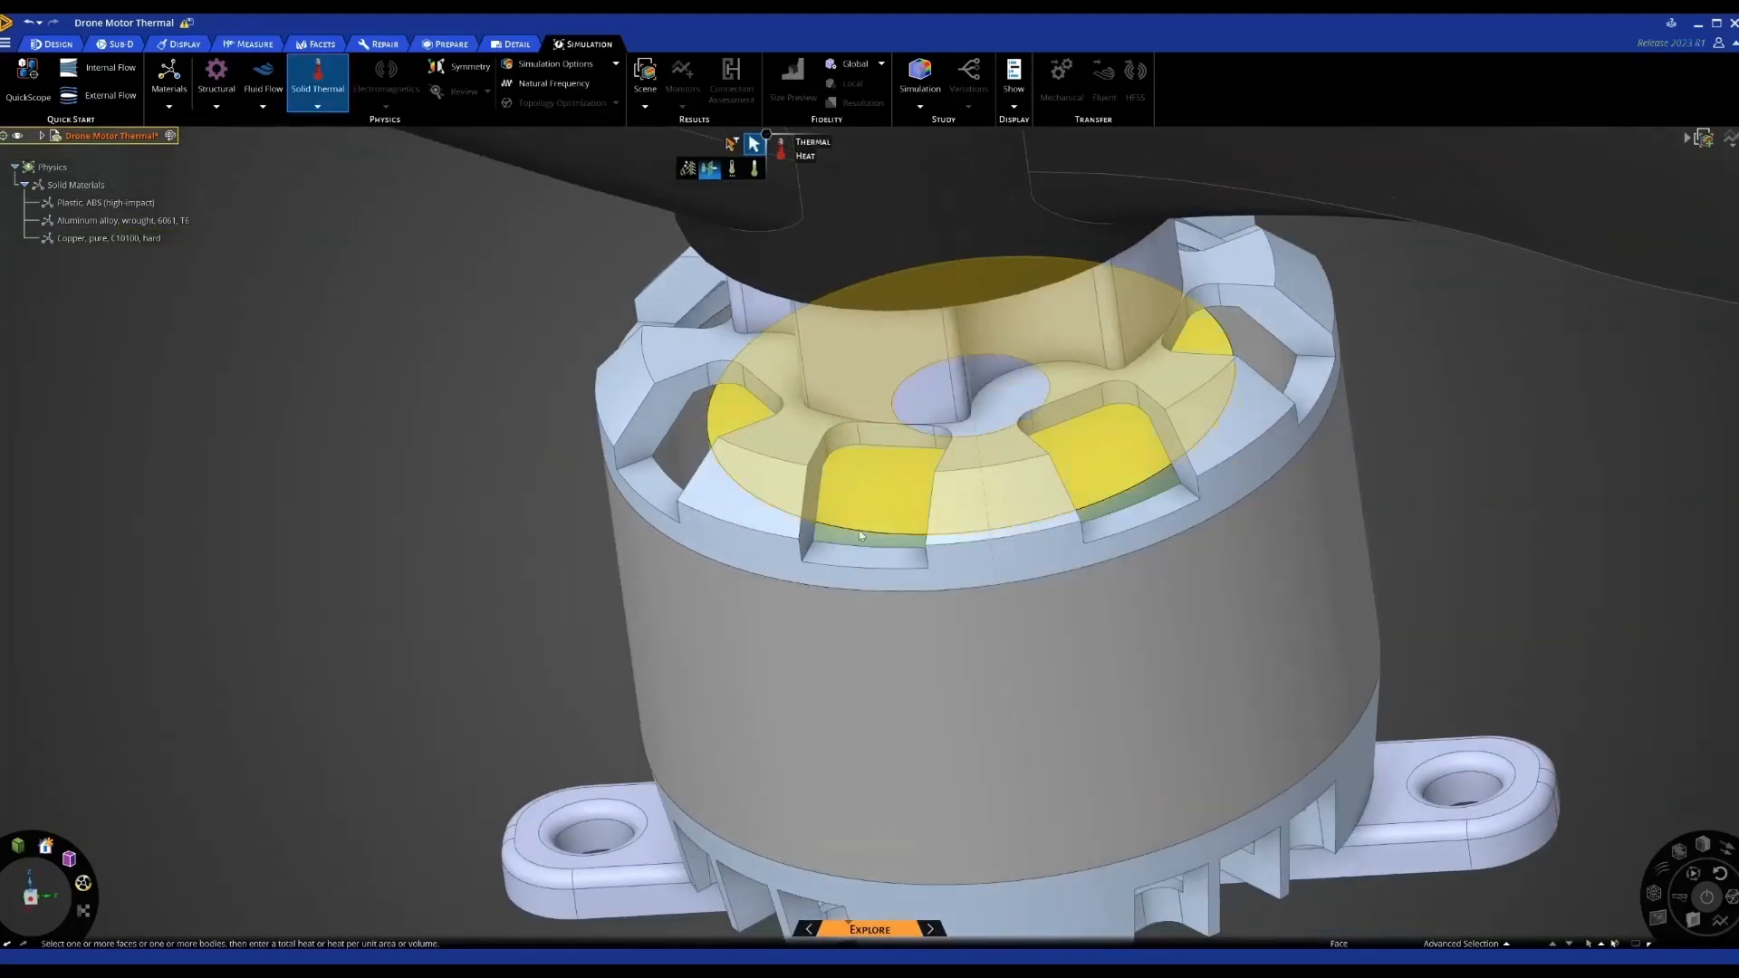
pyautogui.click(859, 541)
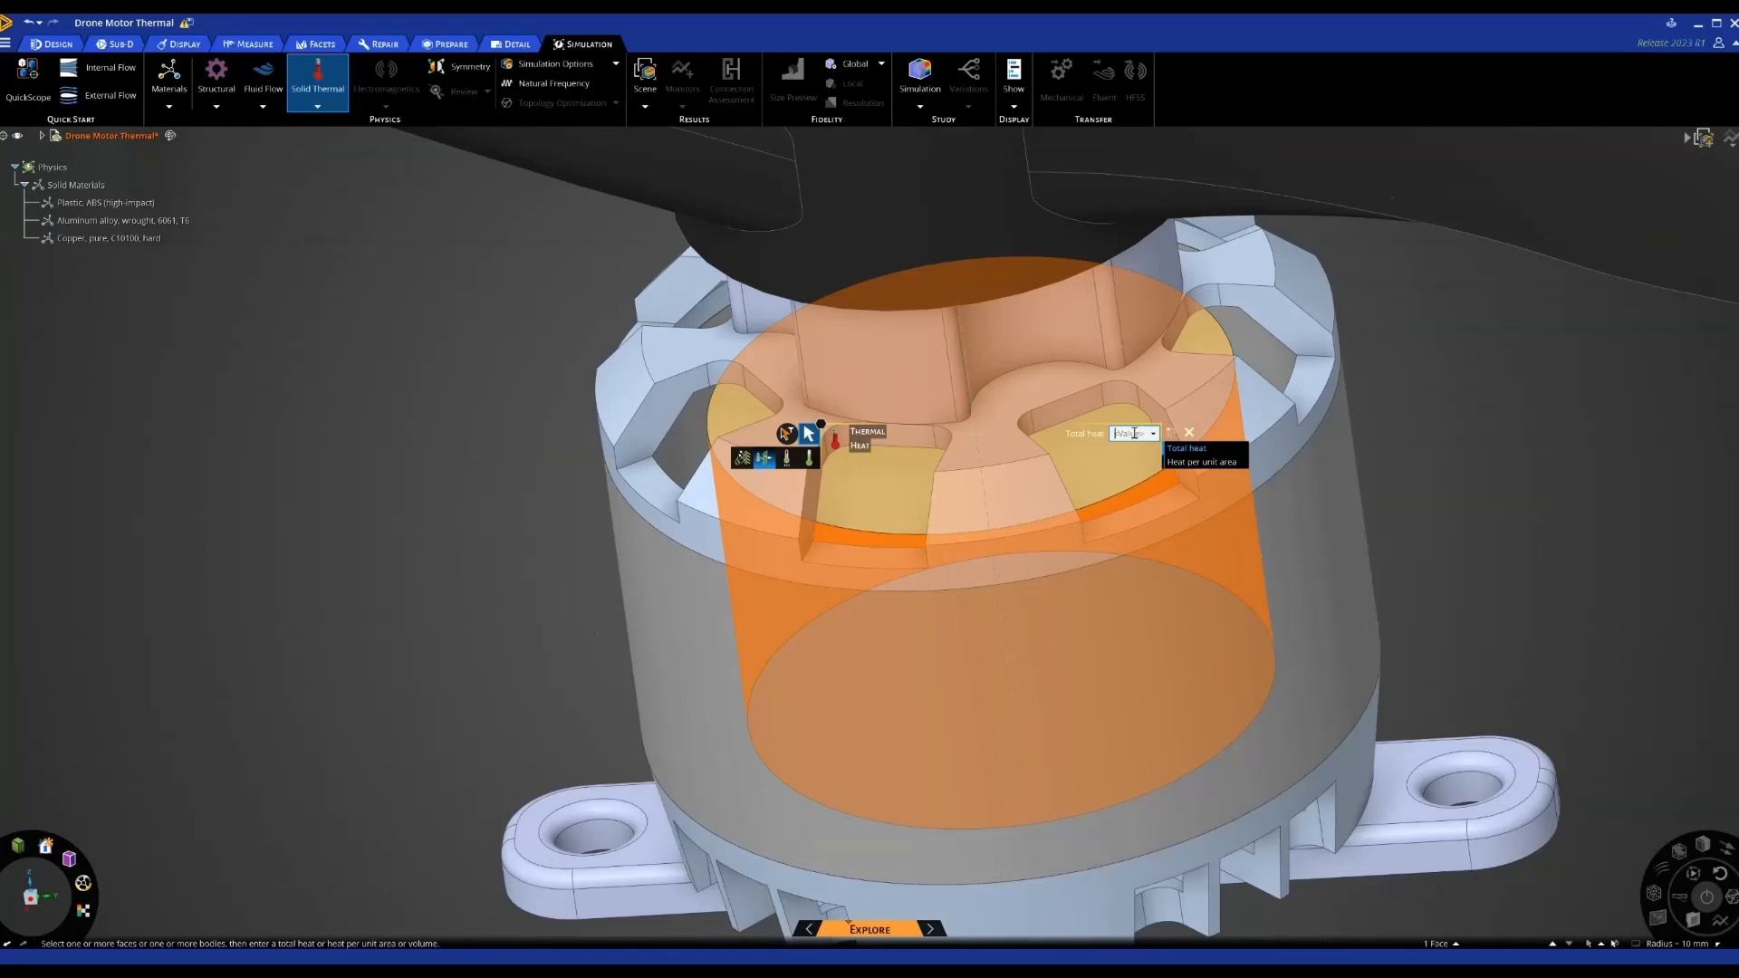
pyautogui.write('1 W')
pyautogui.press('Return')
pyautogui.scroll(-5, 1026, 570)
pyautogui.scroll(-3, 1024, 565)
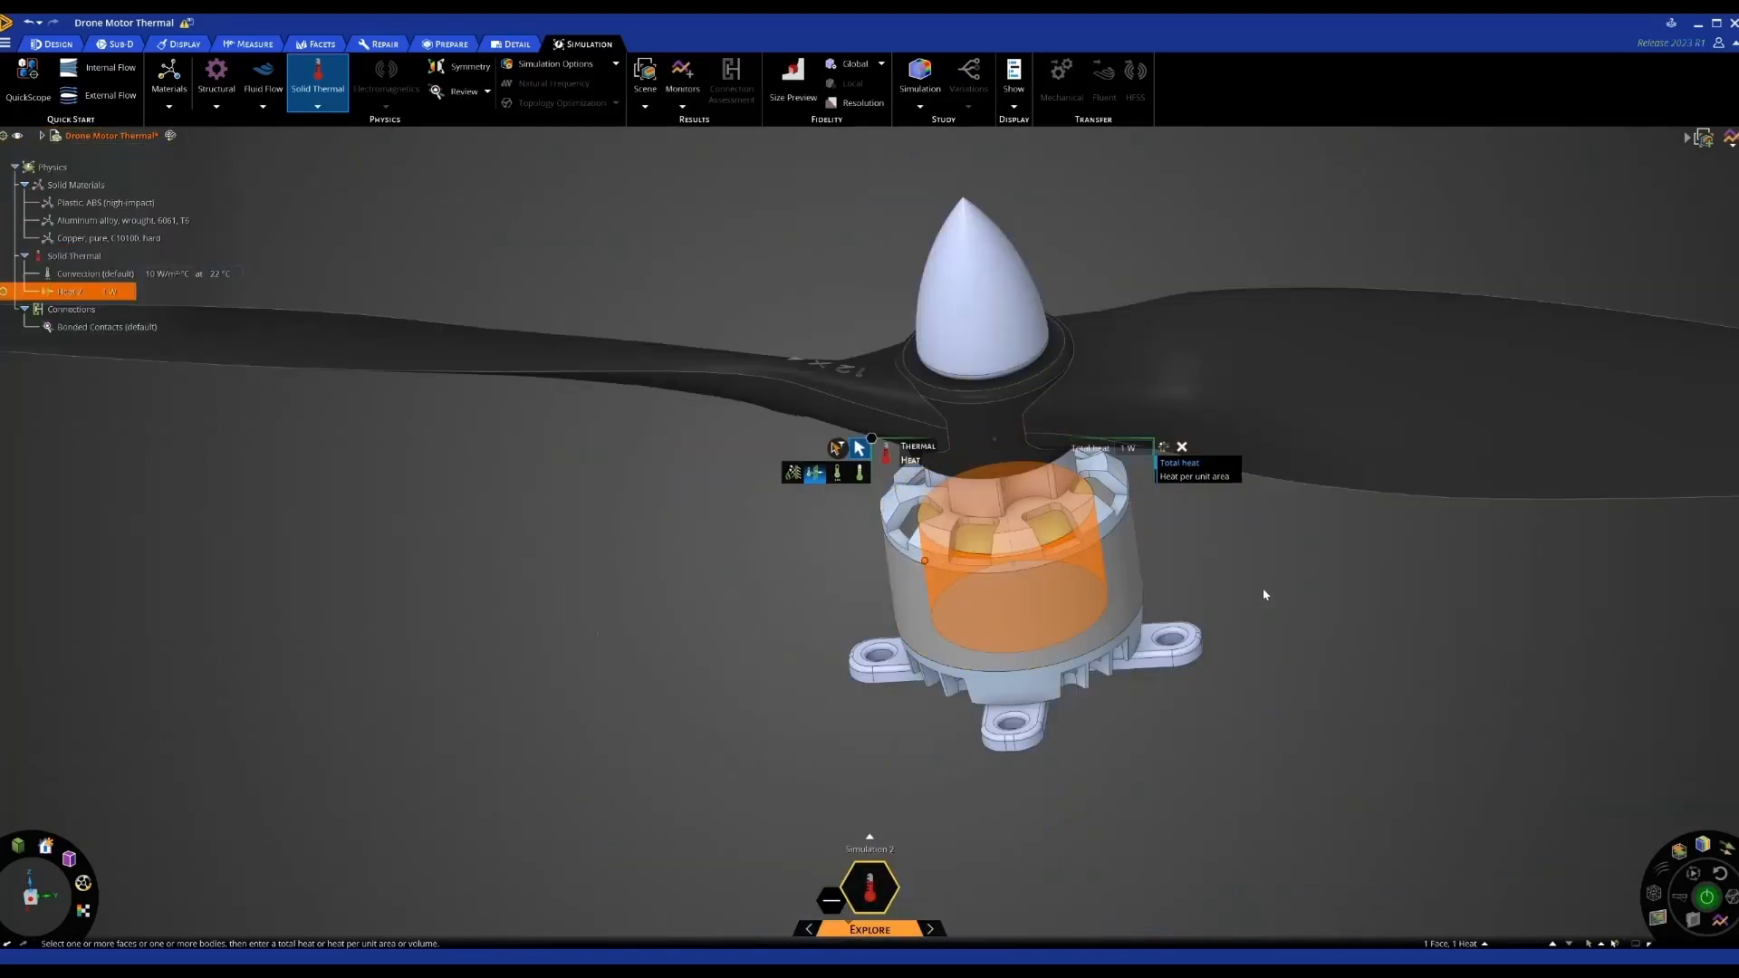
pyautogui.moveTo(1262, 589); pyautogui.dragTo(957, 572, button='middle')
pyautogui.click(1224, 595)
pyautogui.scroll(-1, 1165, 567)
pyautogui.scroll(-2, 1009, 566)
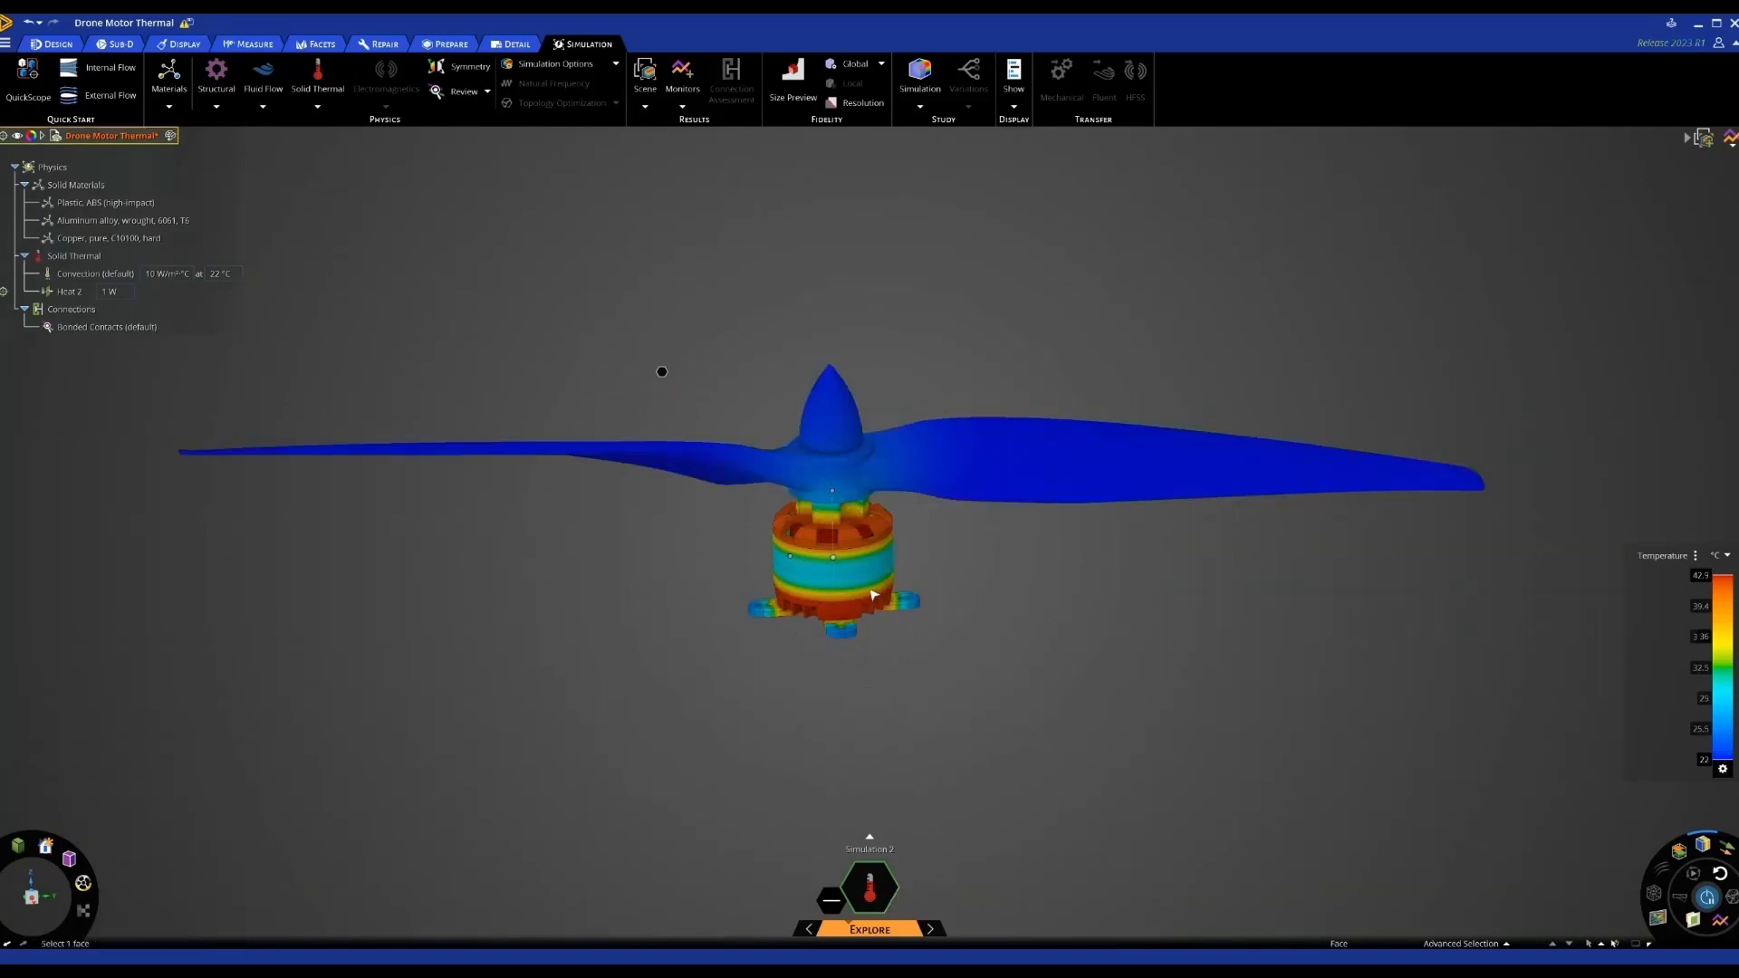
pyautogui.scroll(3, 932, 609)
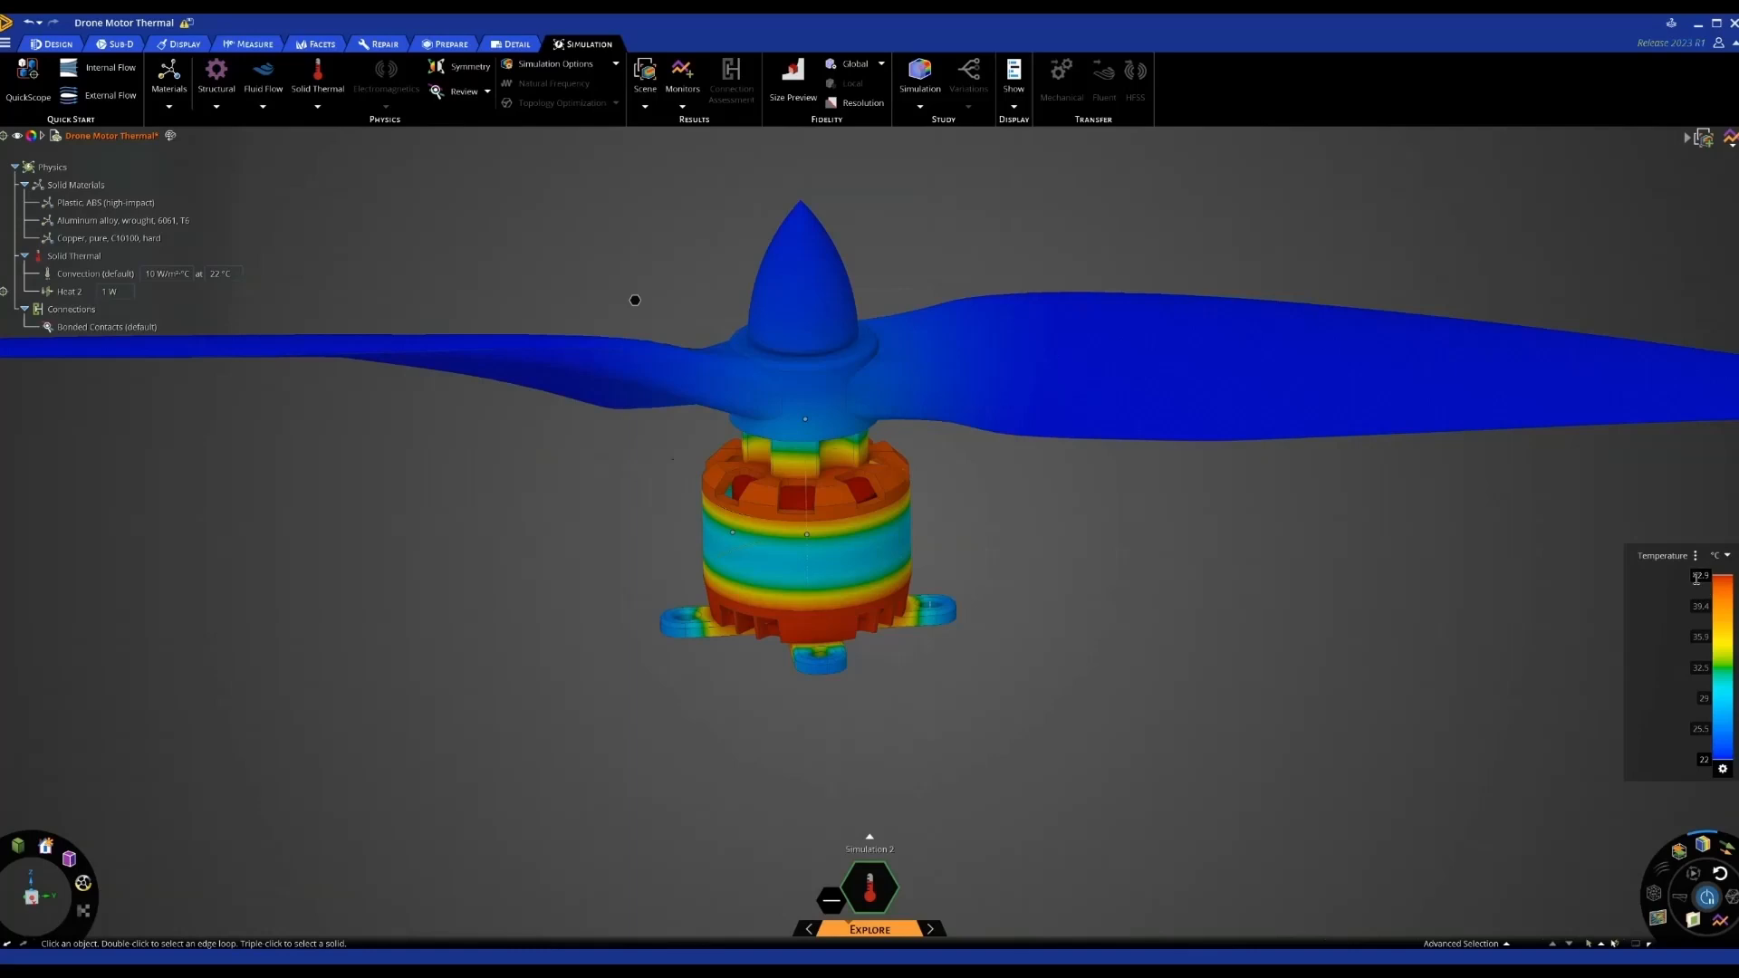
pyautogui.click(817, 552)
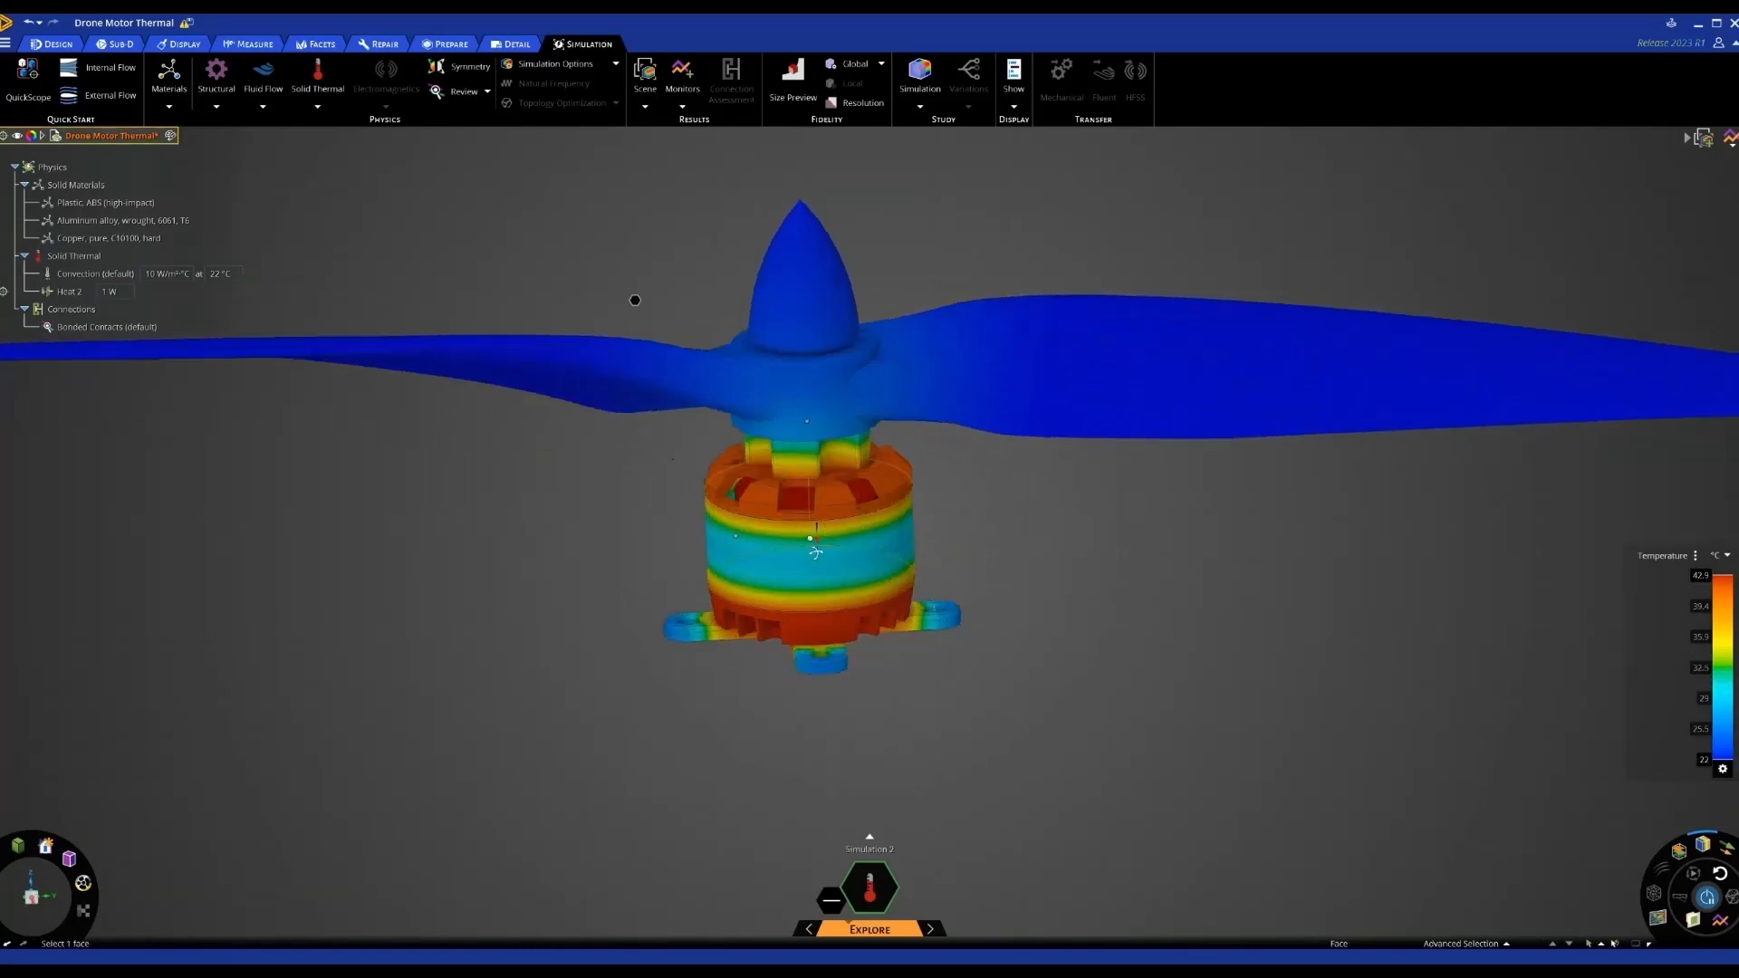
pyautogui.moveTo(816, 553); pyautogui.dragTo(811, 503, button='middle')
pyautogui.scroll(2, 813, 502)
pyautogui.scroll(-2, 820, 507)
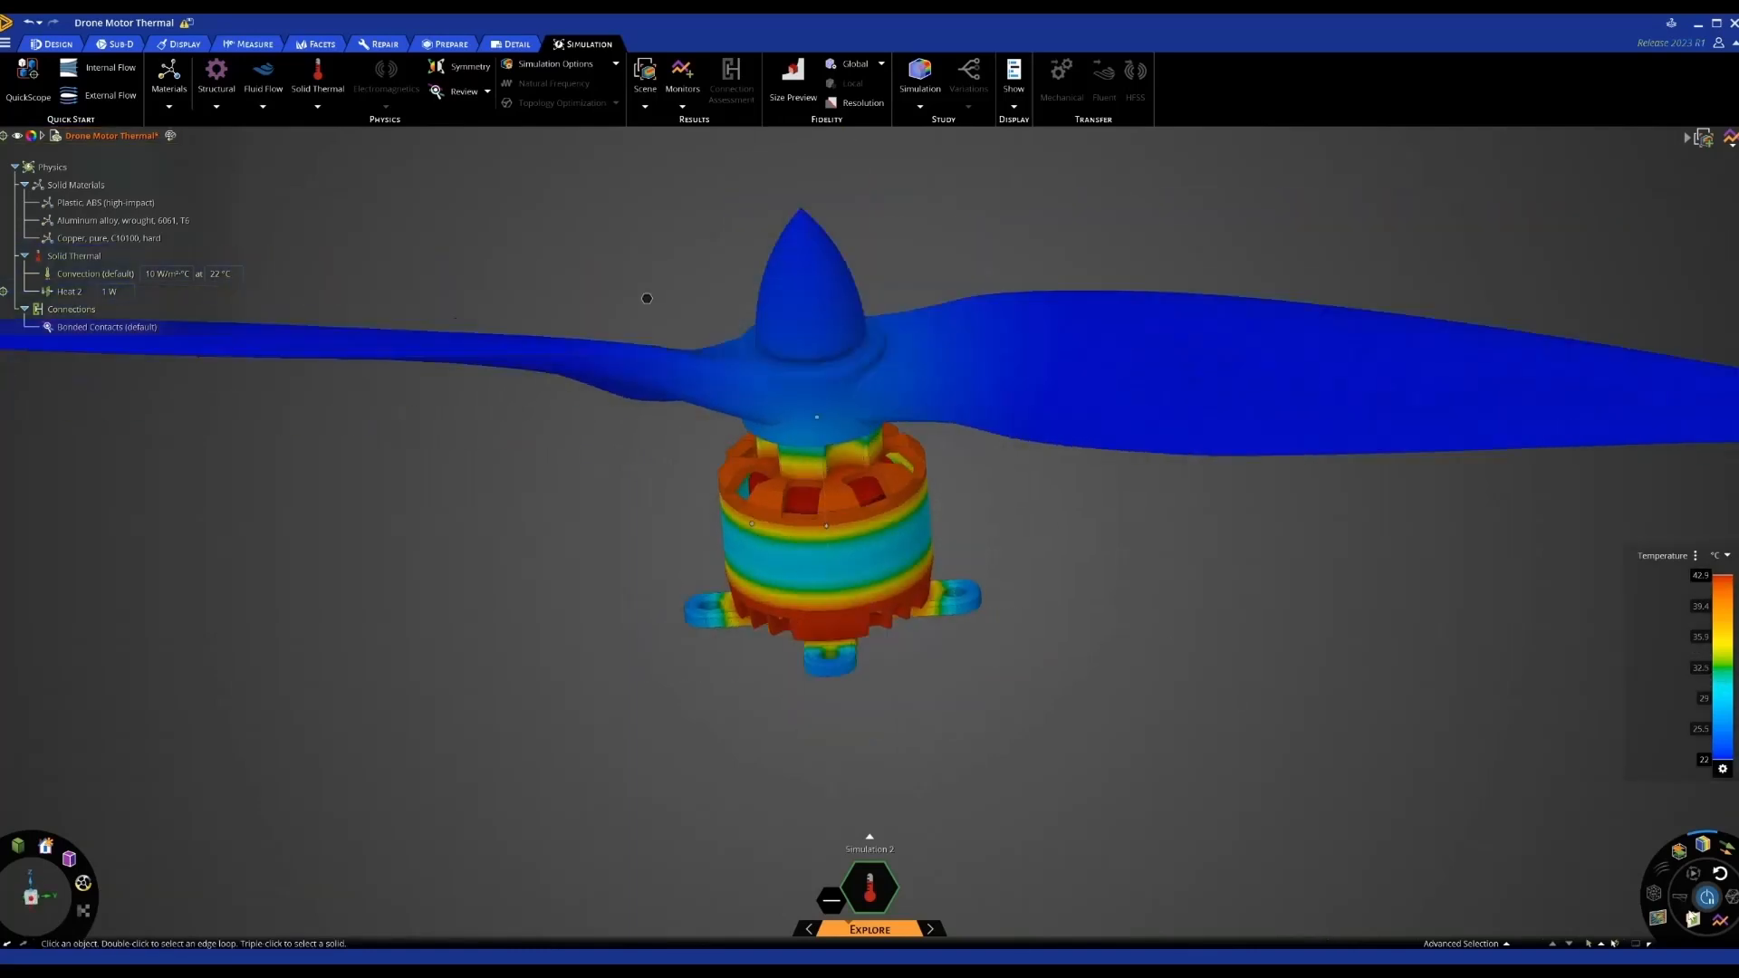
pyautogui.click(1691, 919)
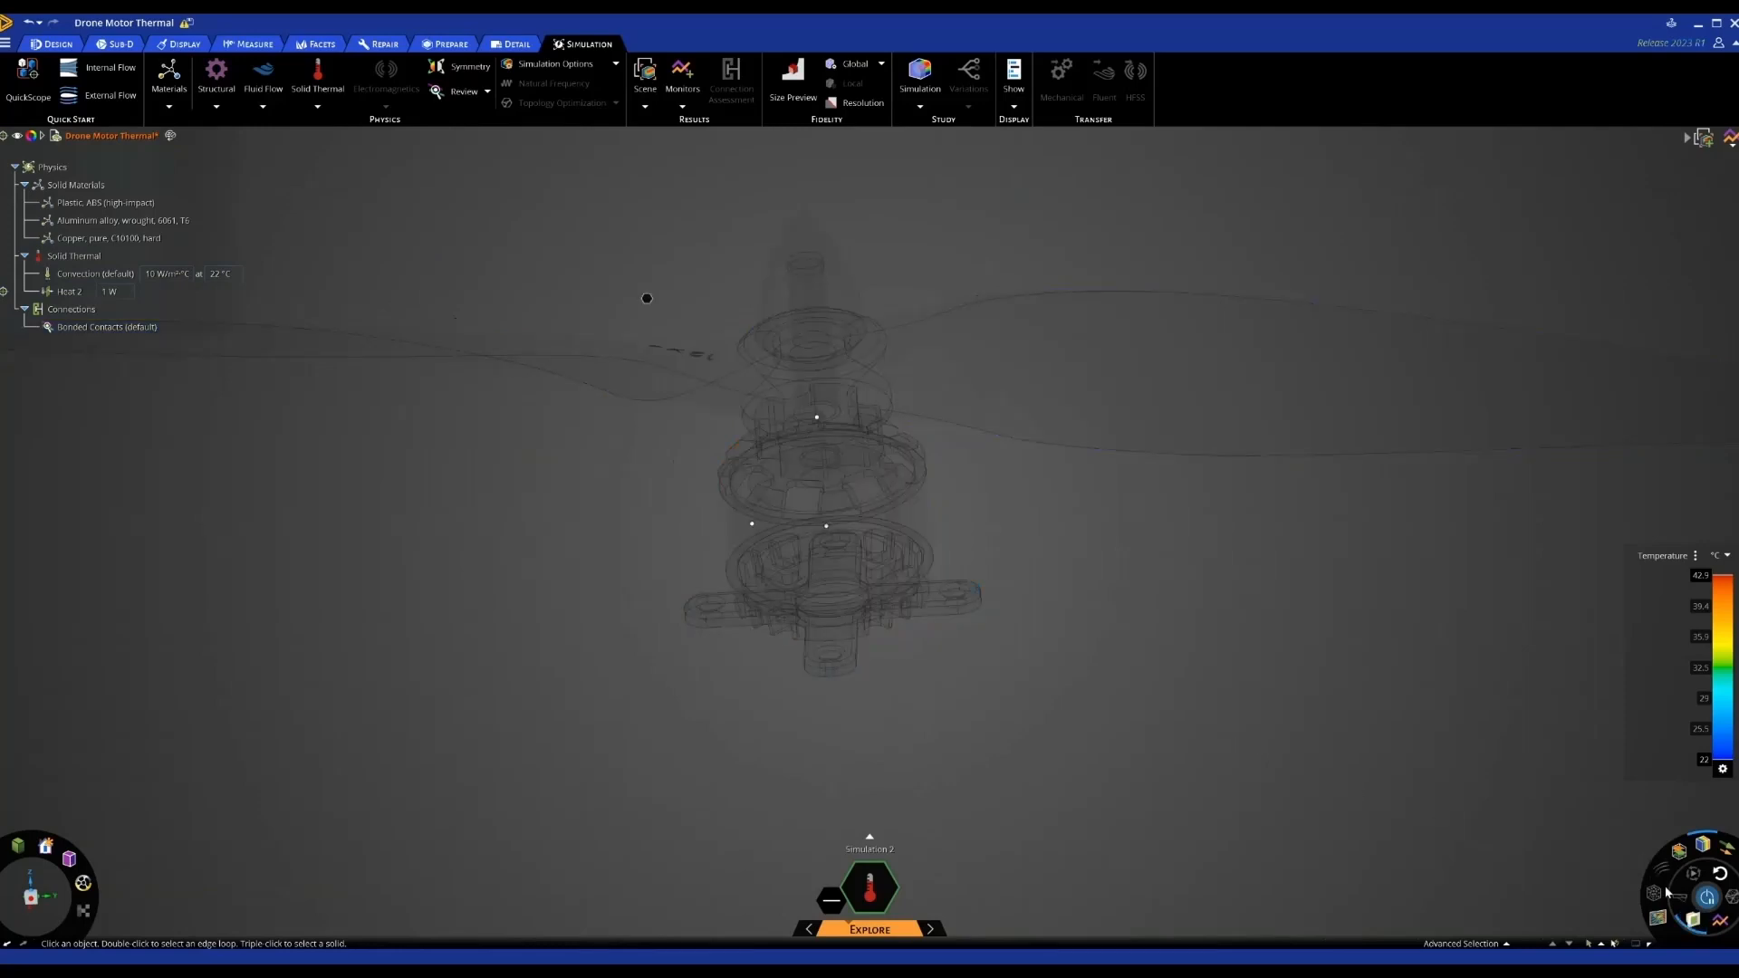
pyautogui.click(1691, 918)
pyautogui.moveTo(1234, 712)
pyautogui.mouseDown(button='middle')
pyautogui.moveTo(1258, 691)
pyautogui.moveTo(1232, 692)
pyautogui.mouseUp(button='middle')
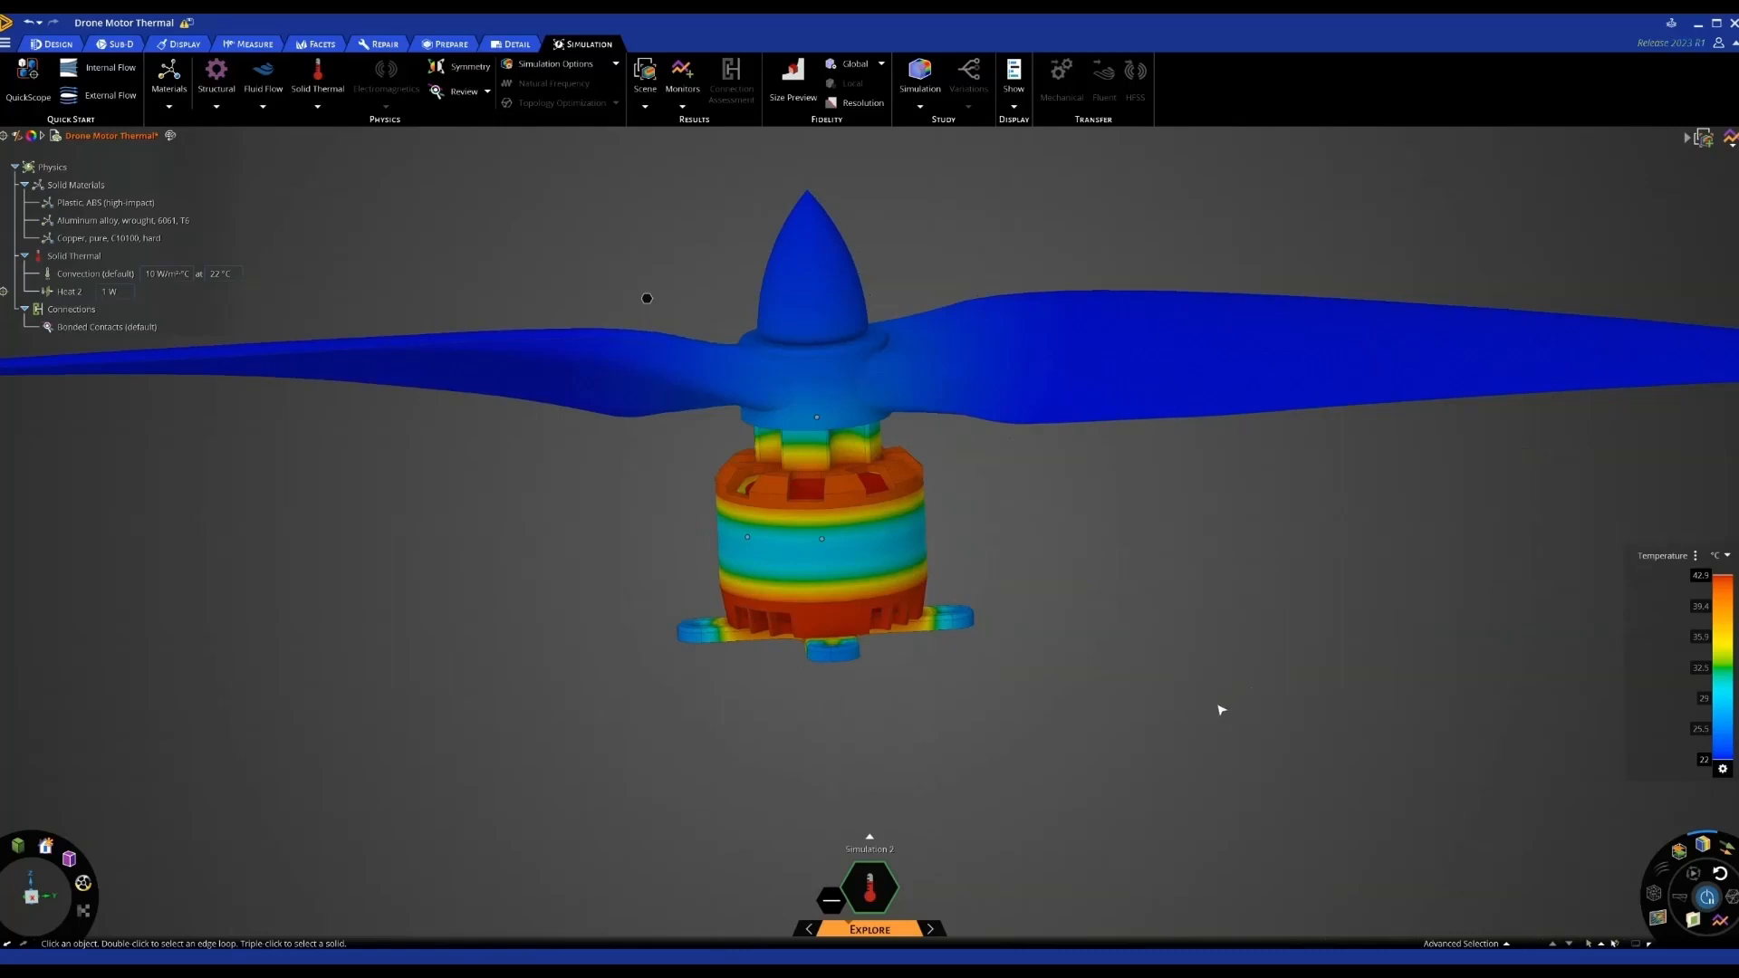
pyautogui.scroll(-1, 1189, 732)
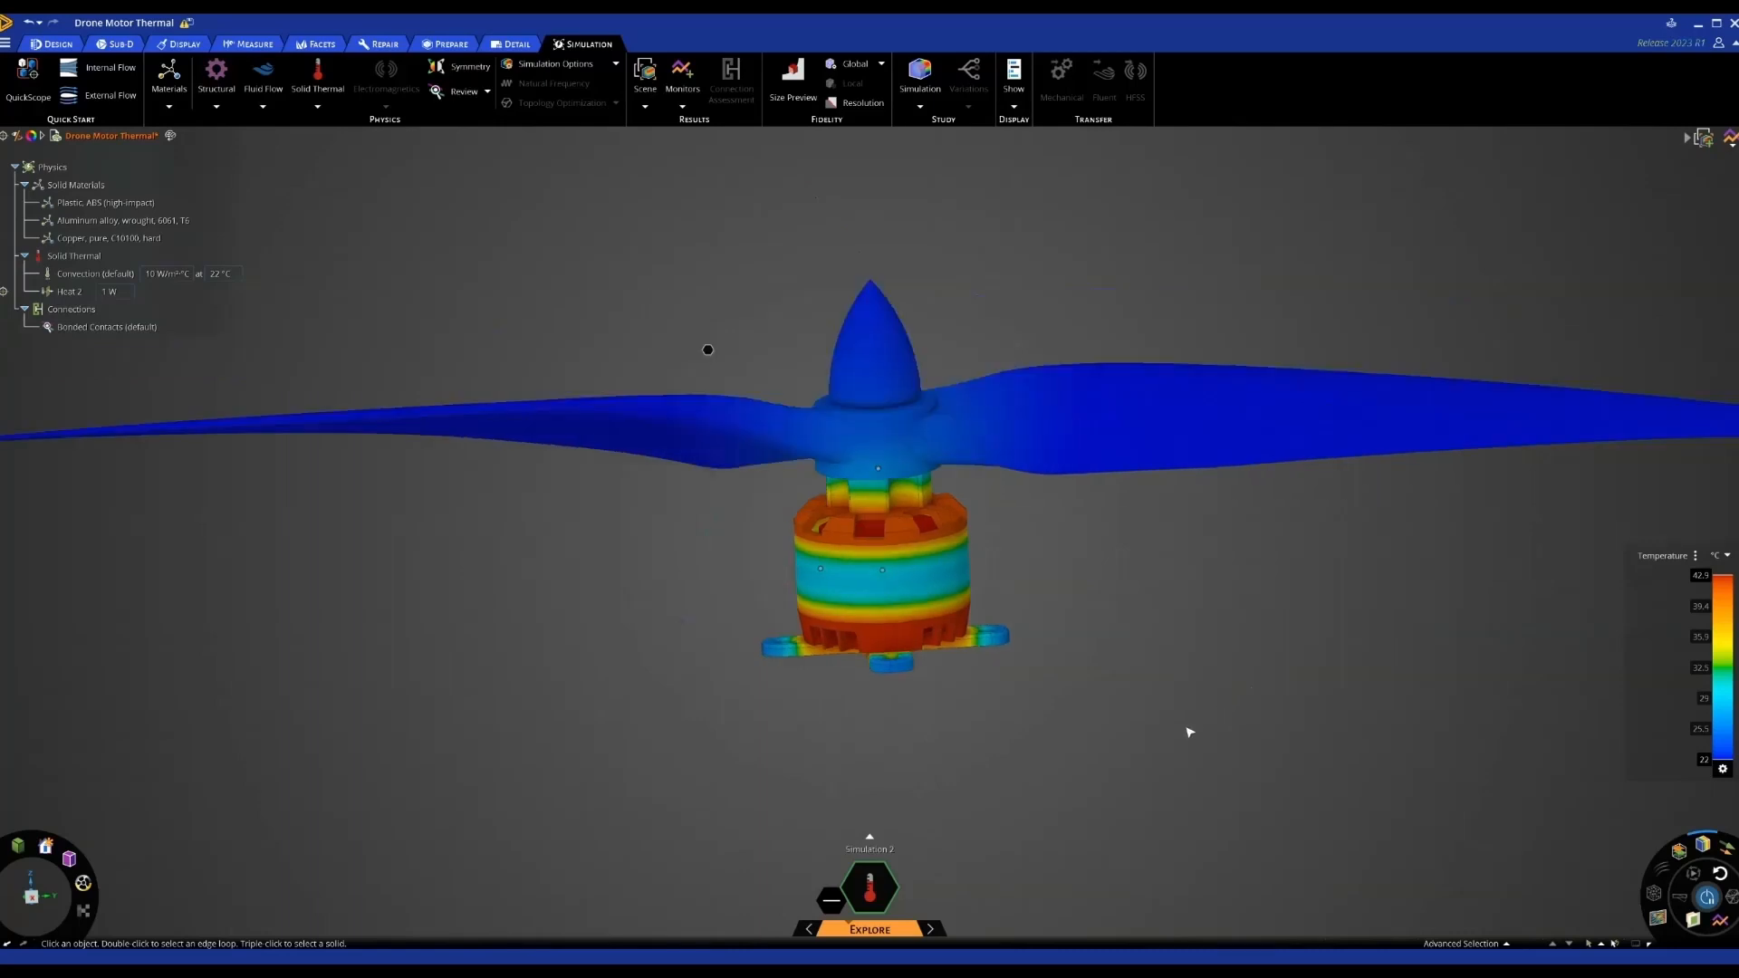
pyautogui.scroll(-1, 1189, 732)
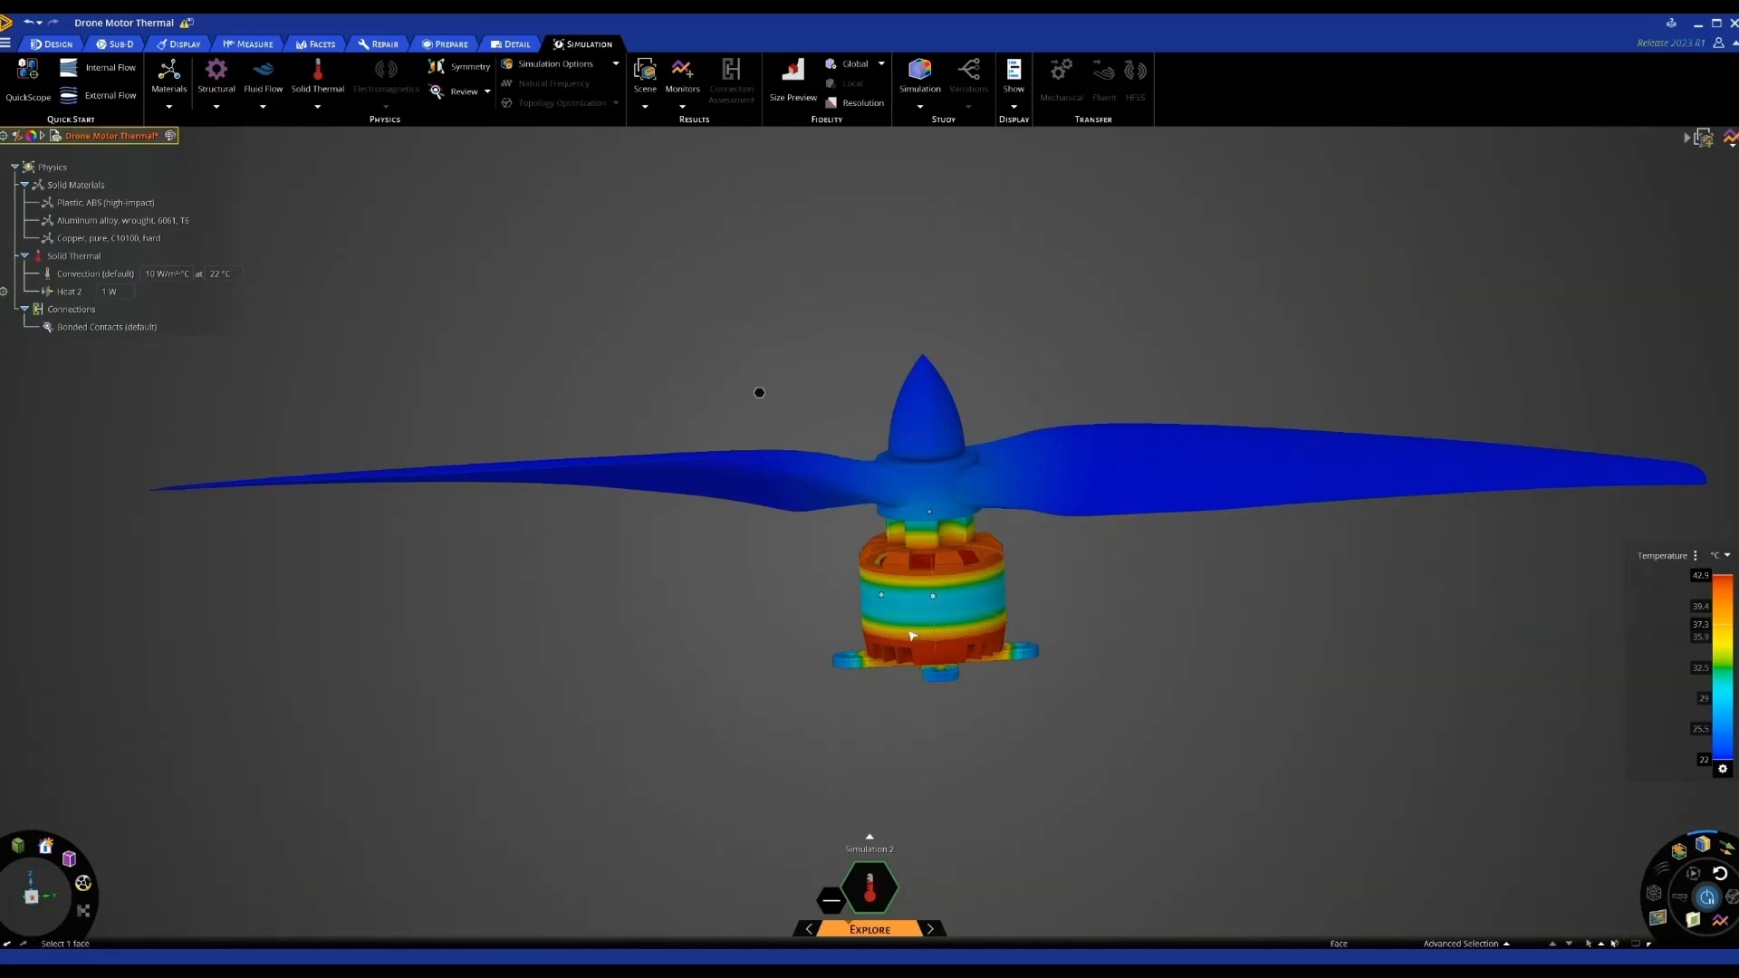
pyautogui.click(83, 292)
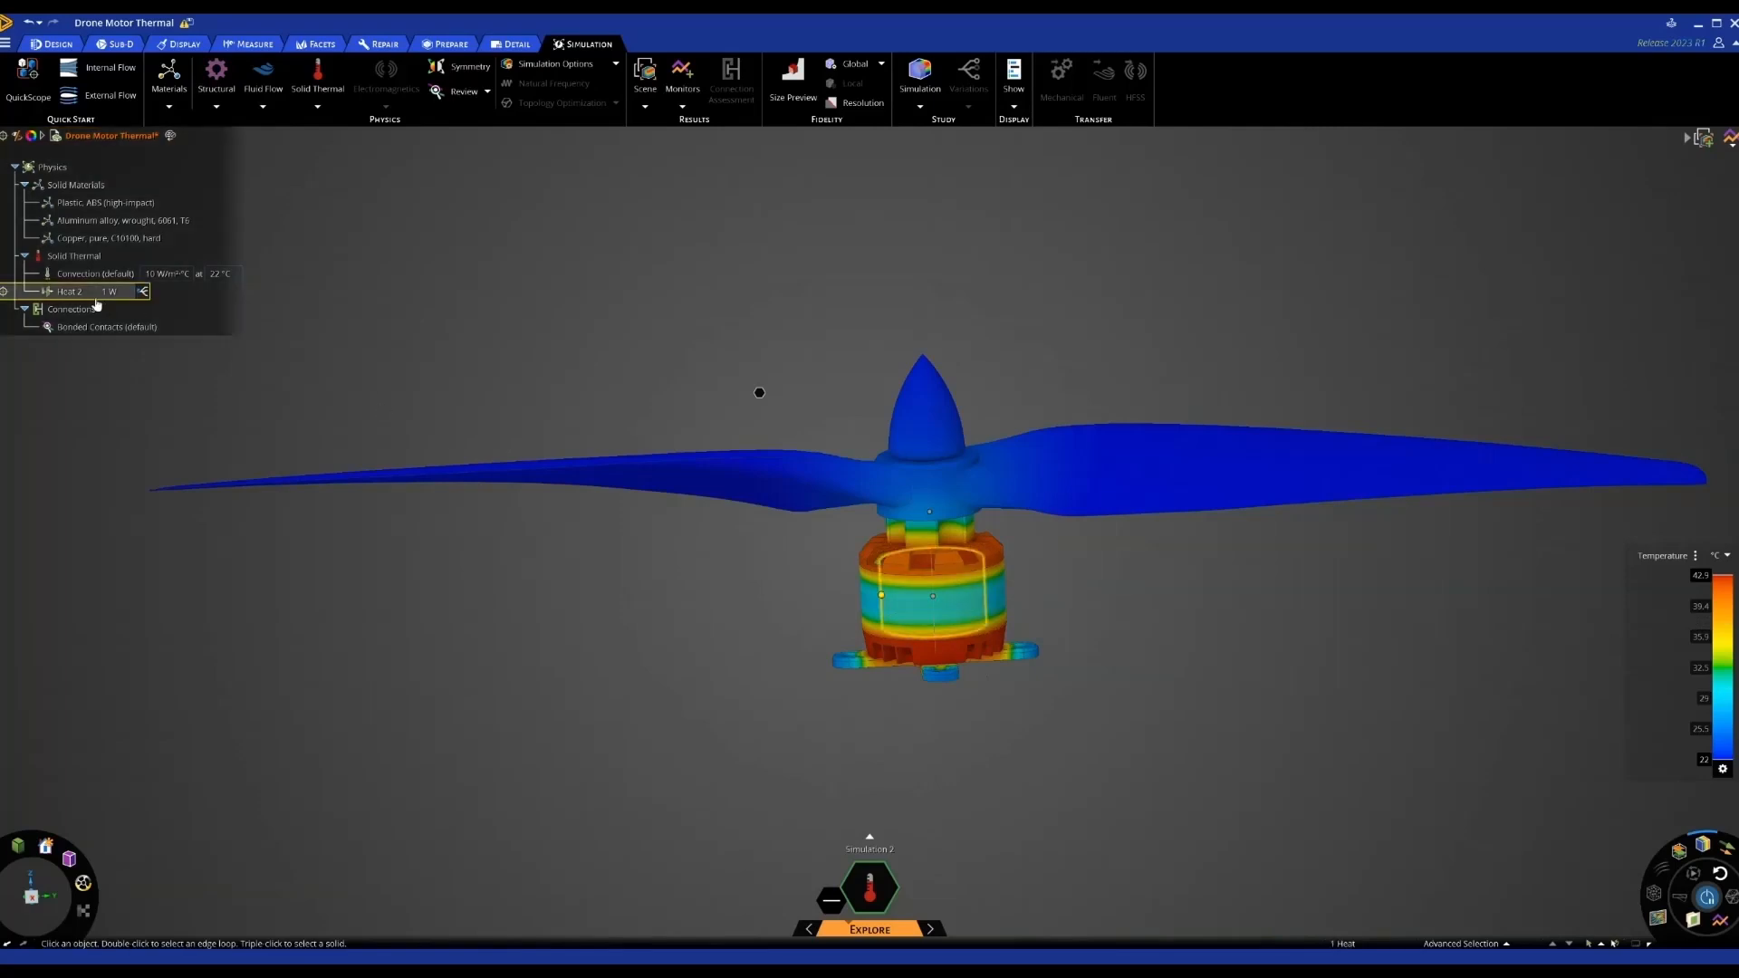
# Make Heat 2 a parameter and choose it in the Defined Variations Generator
pyautogui.click(144, 293)
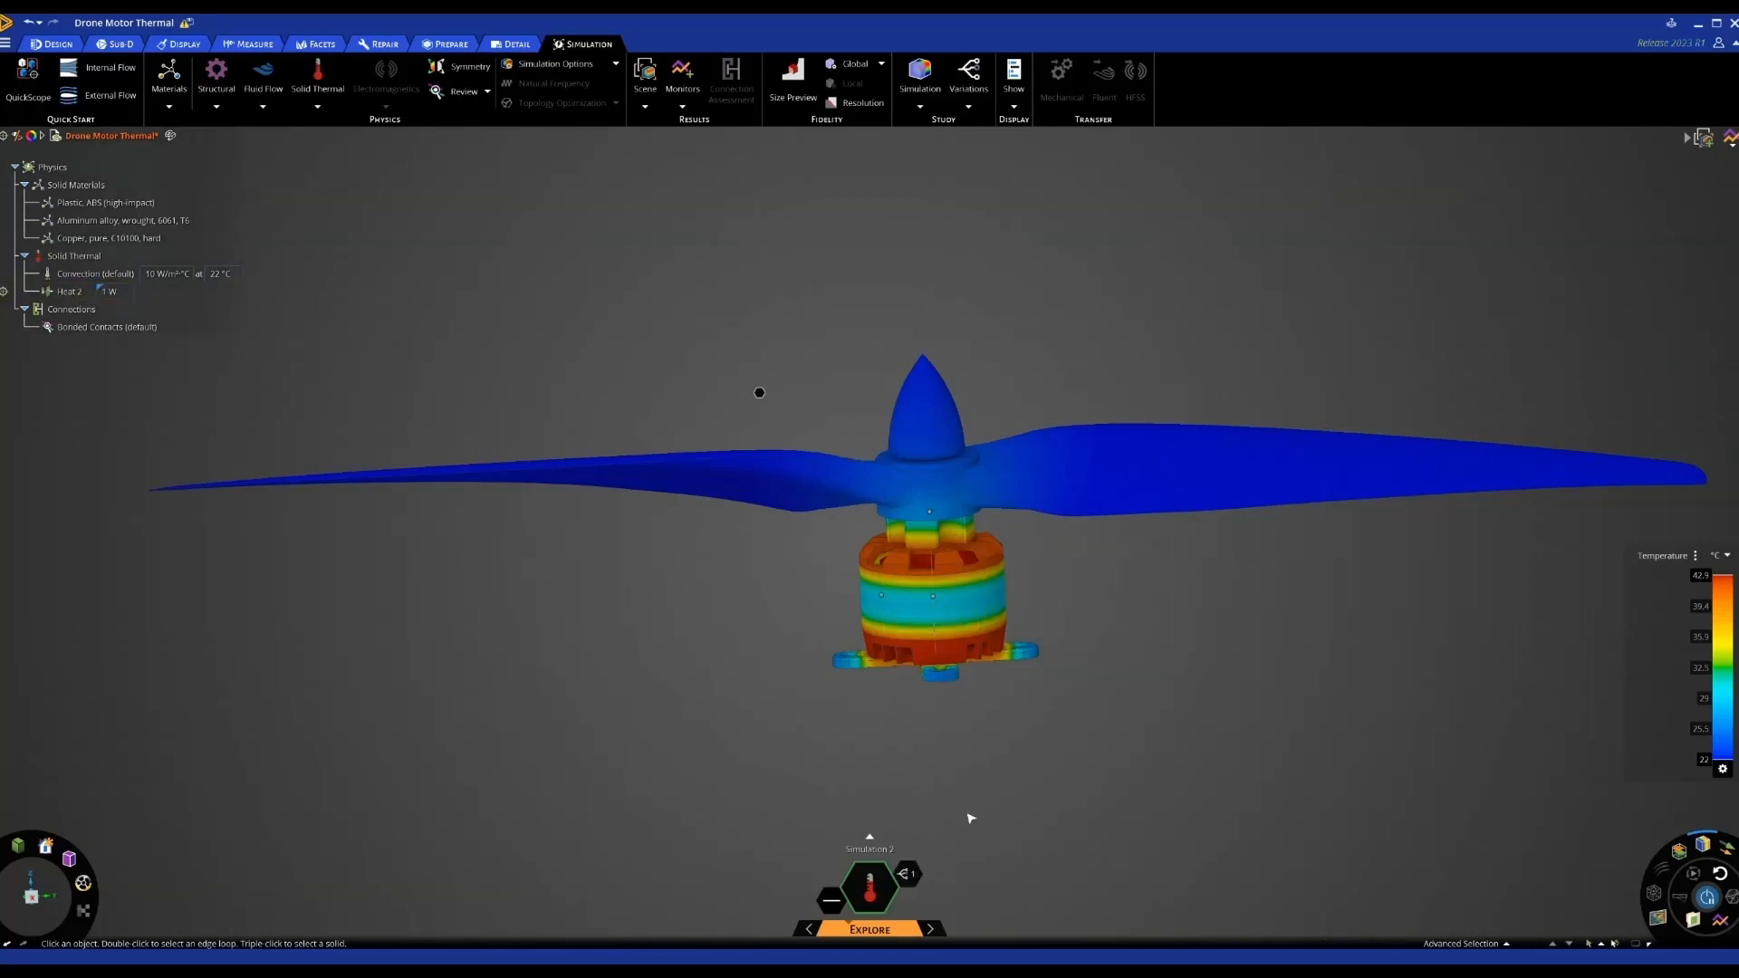
pyautogui.click(908, 874)
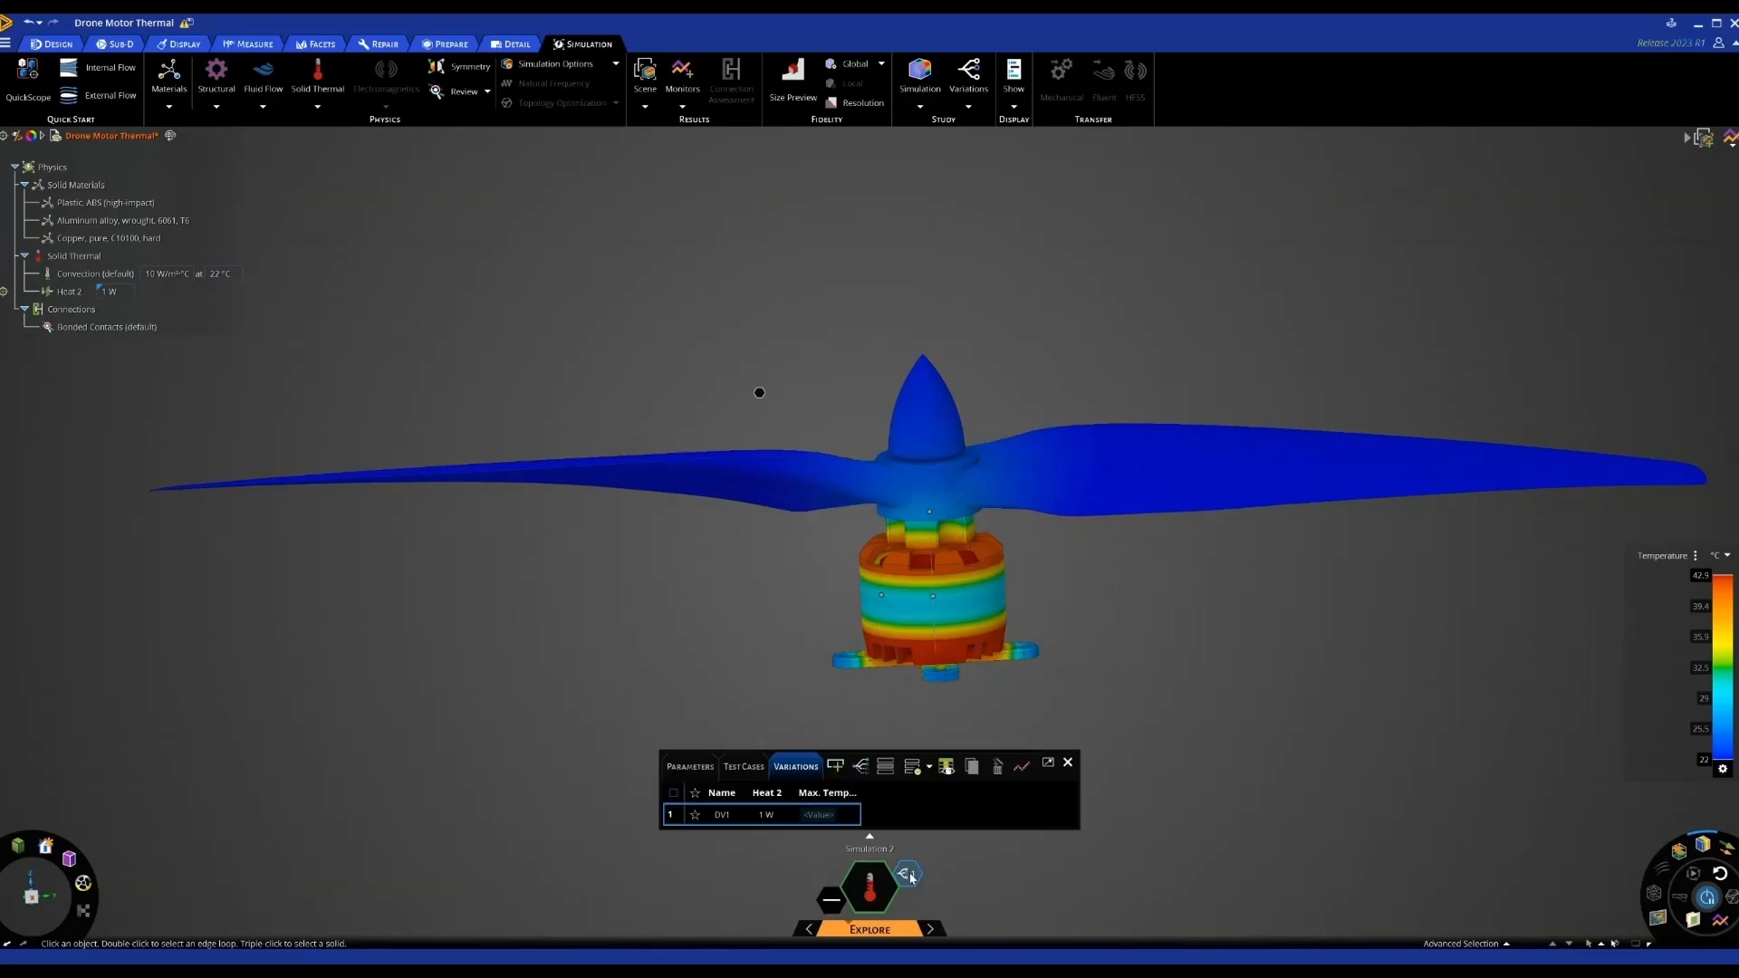
pyautogui.click(860, 766)
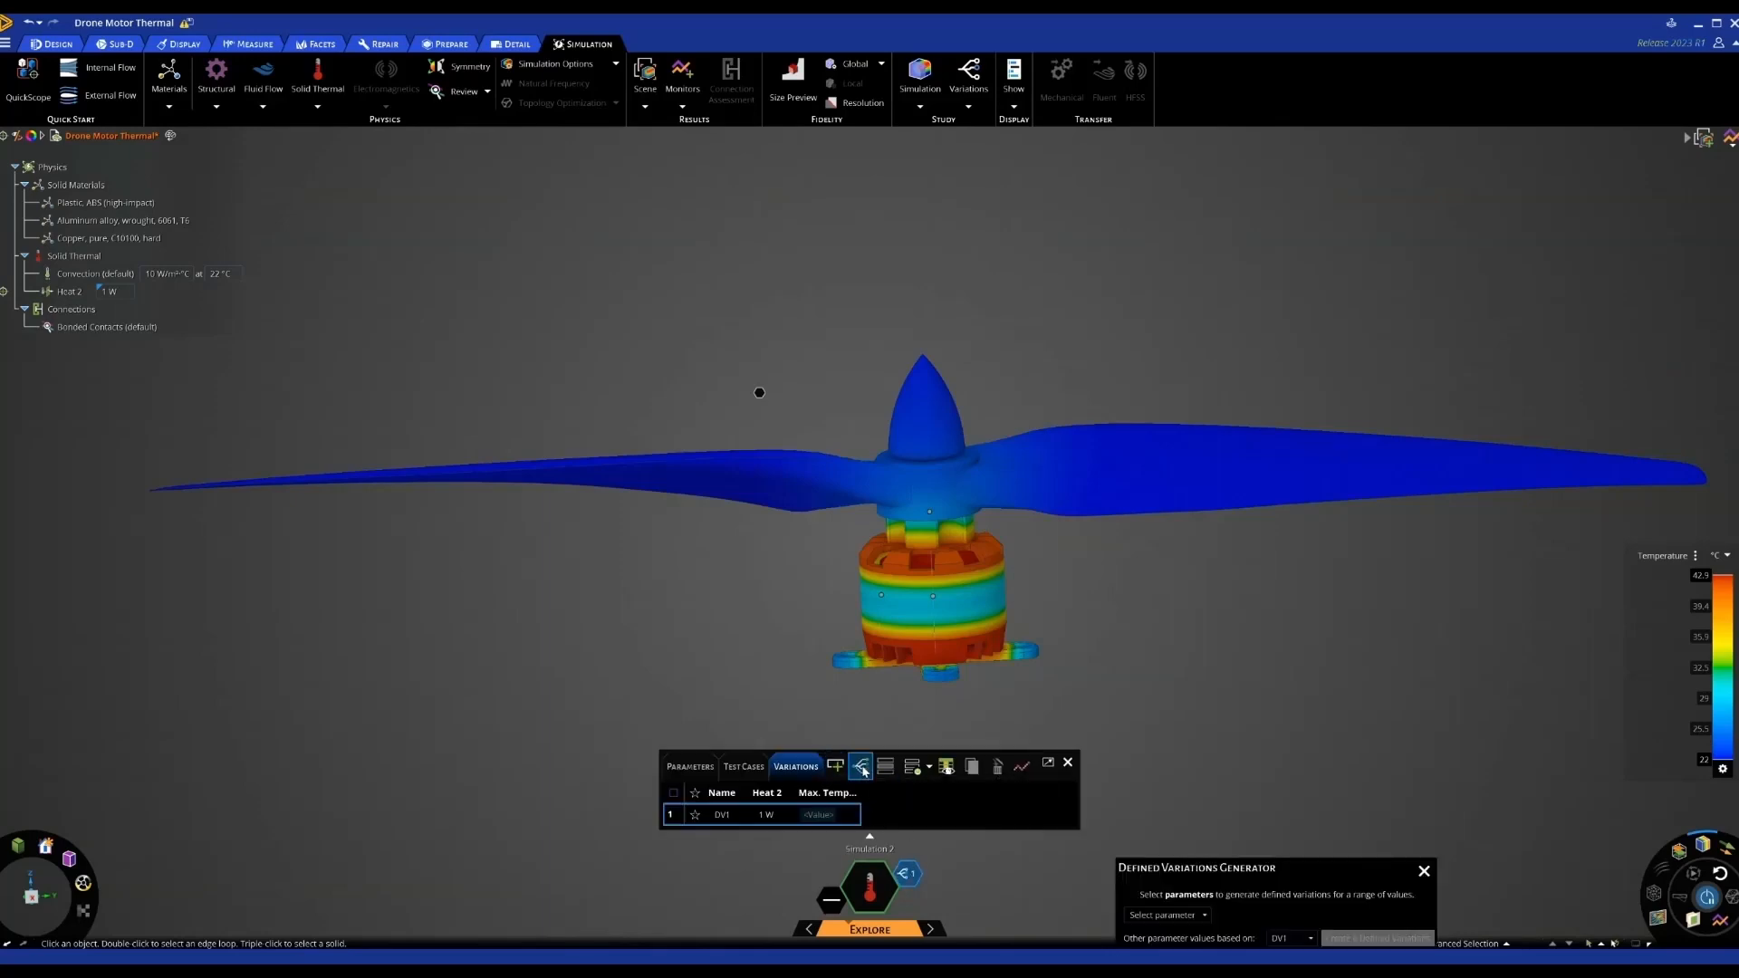
pyautogui.moveTo(1243, 878); pyautogui.dragTo(1265, 641)
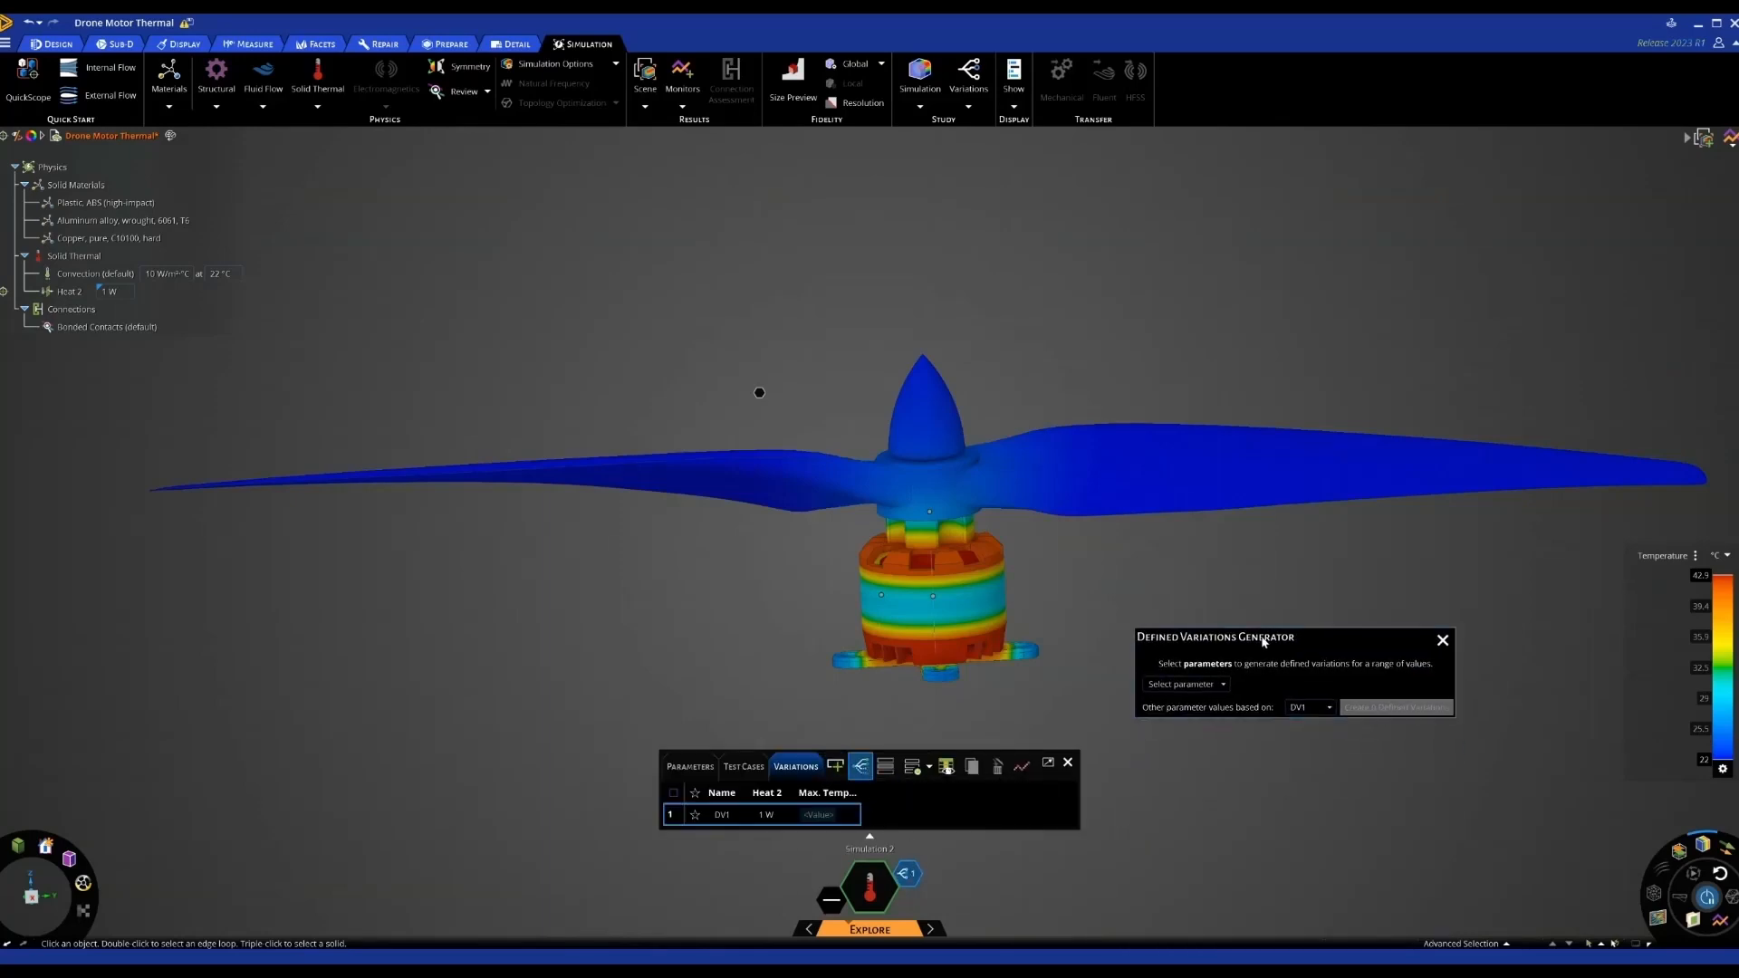
pyautogui.click(1224, 686)
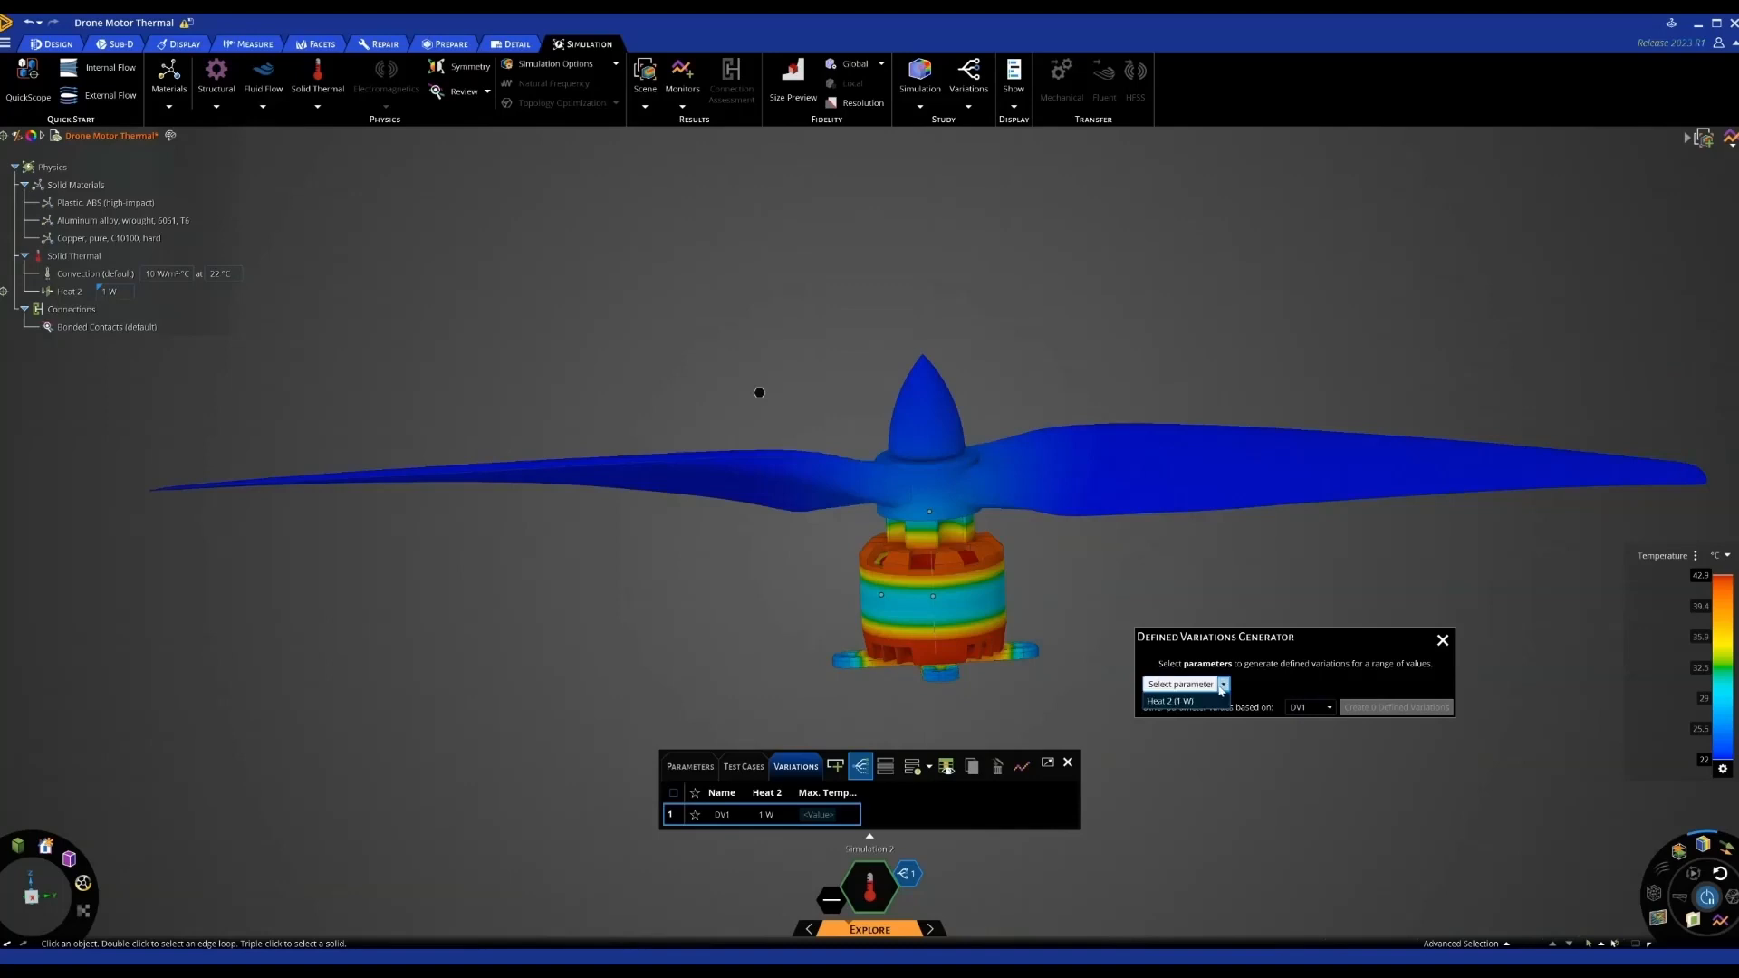
pyautogui.click(1170, 702)
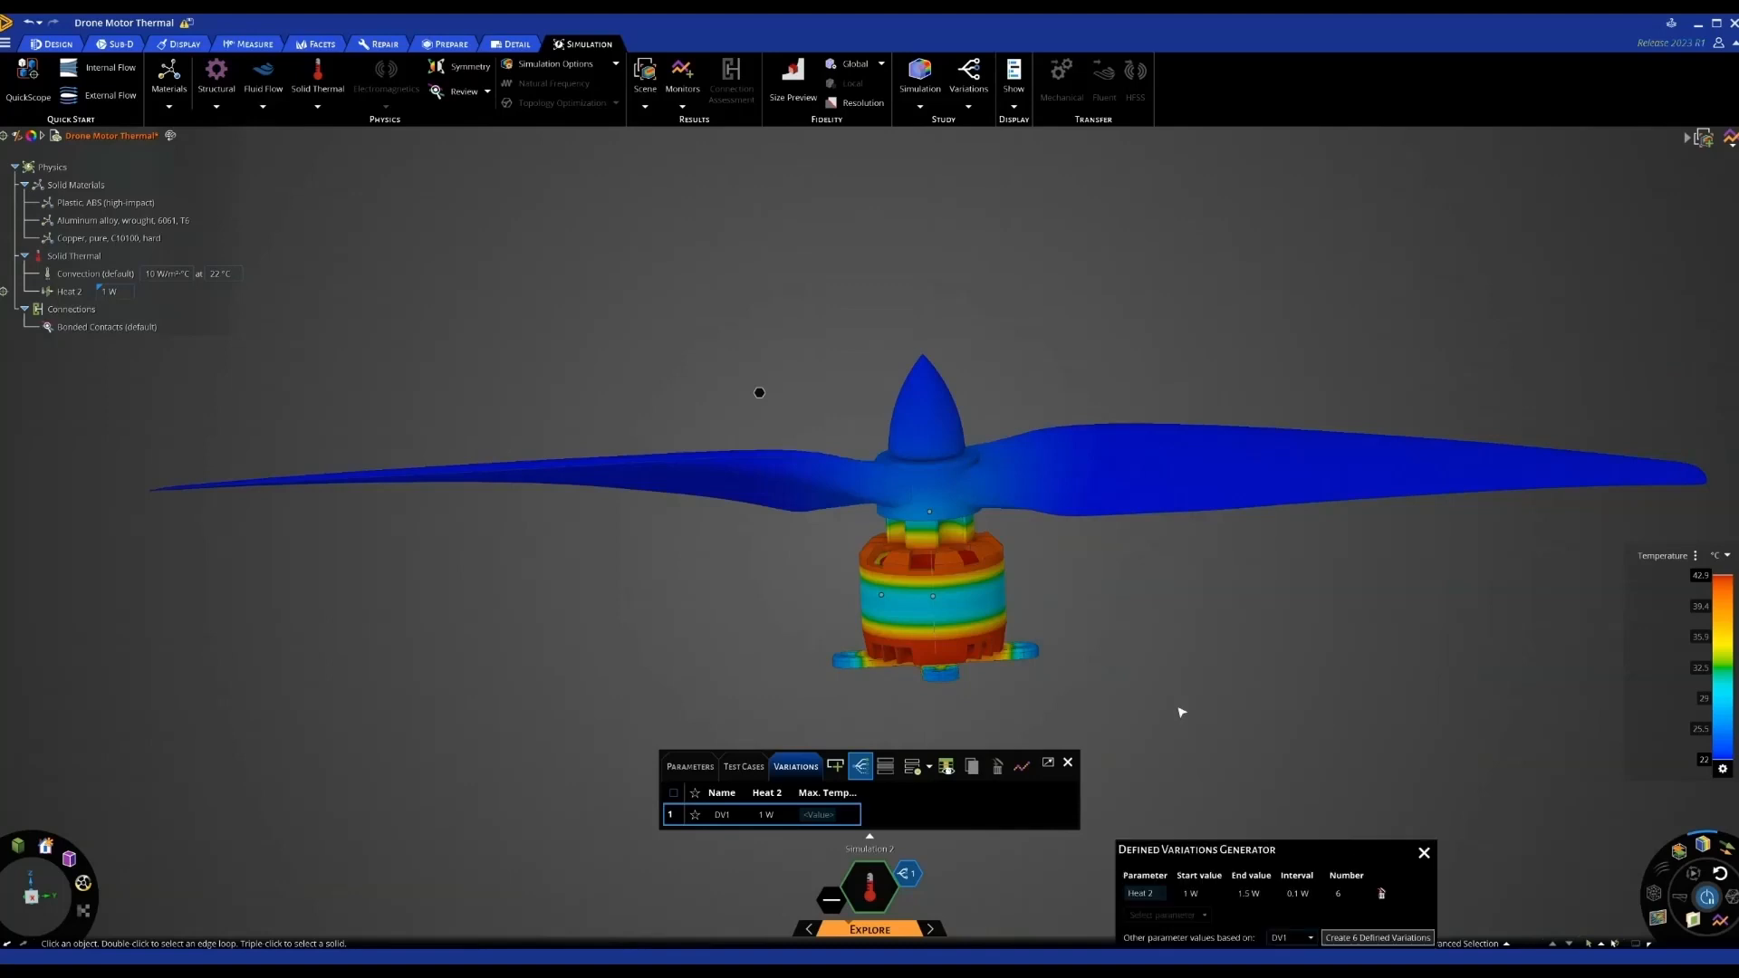
pyautogui.moveTo(1302, 851); pyautogui.dragTo(1313, 584)
# Generate five Heat 2 variations from 1 W to 10 W and update them all
pyautogui.click(1205, 626)
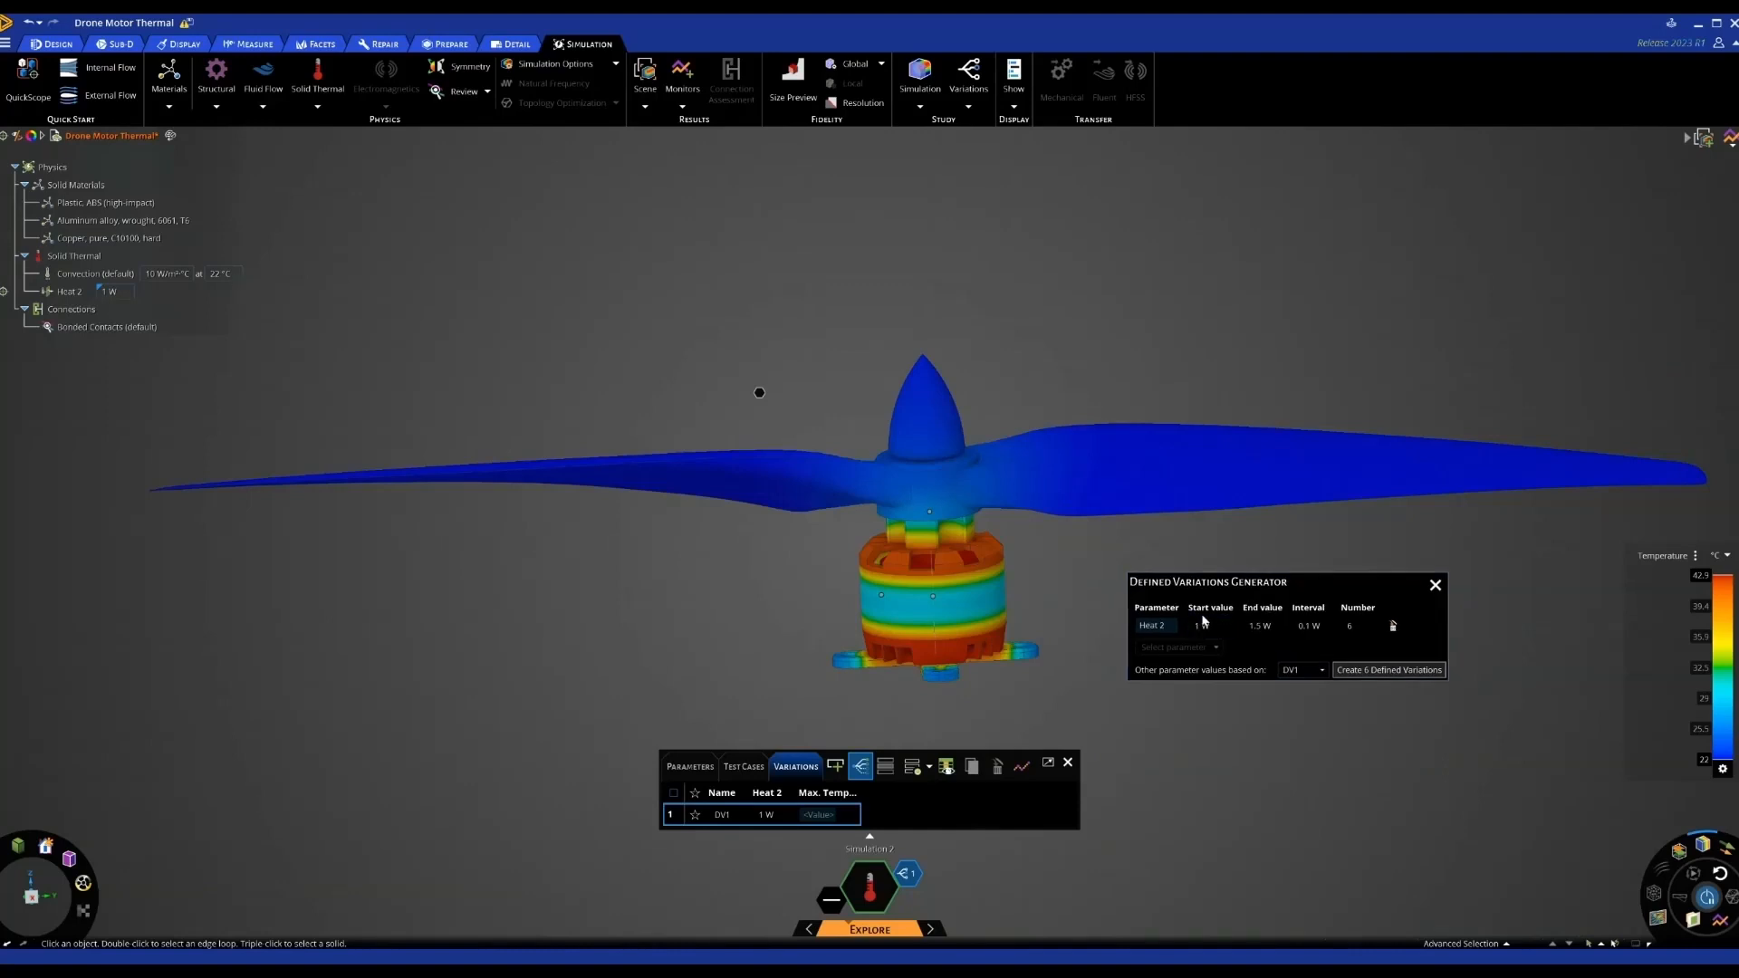
pyautogui.click(1257, 626)
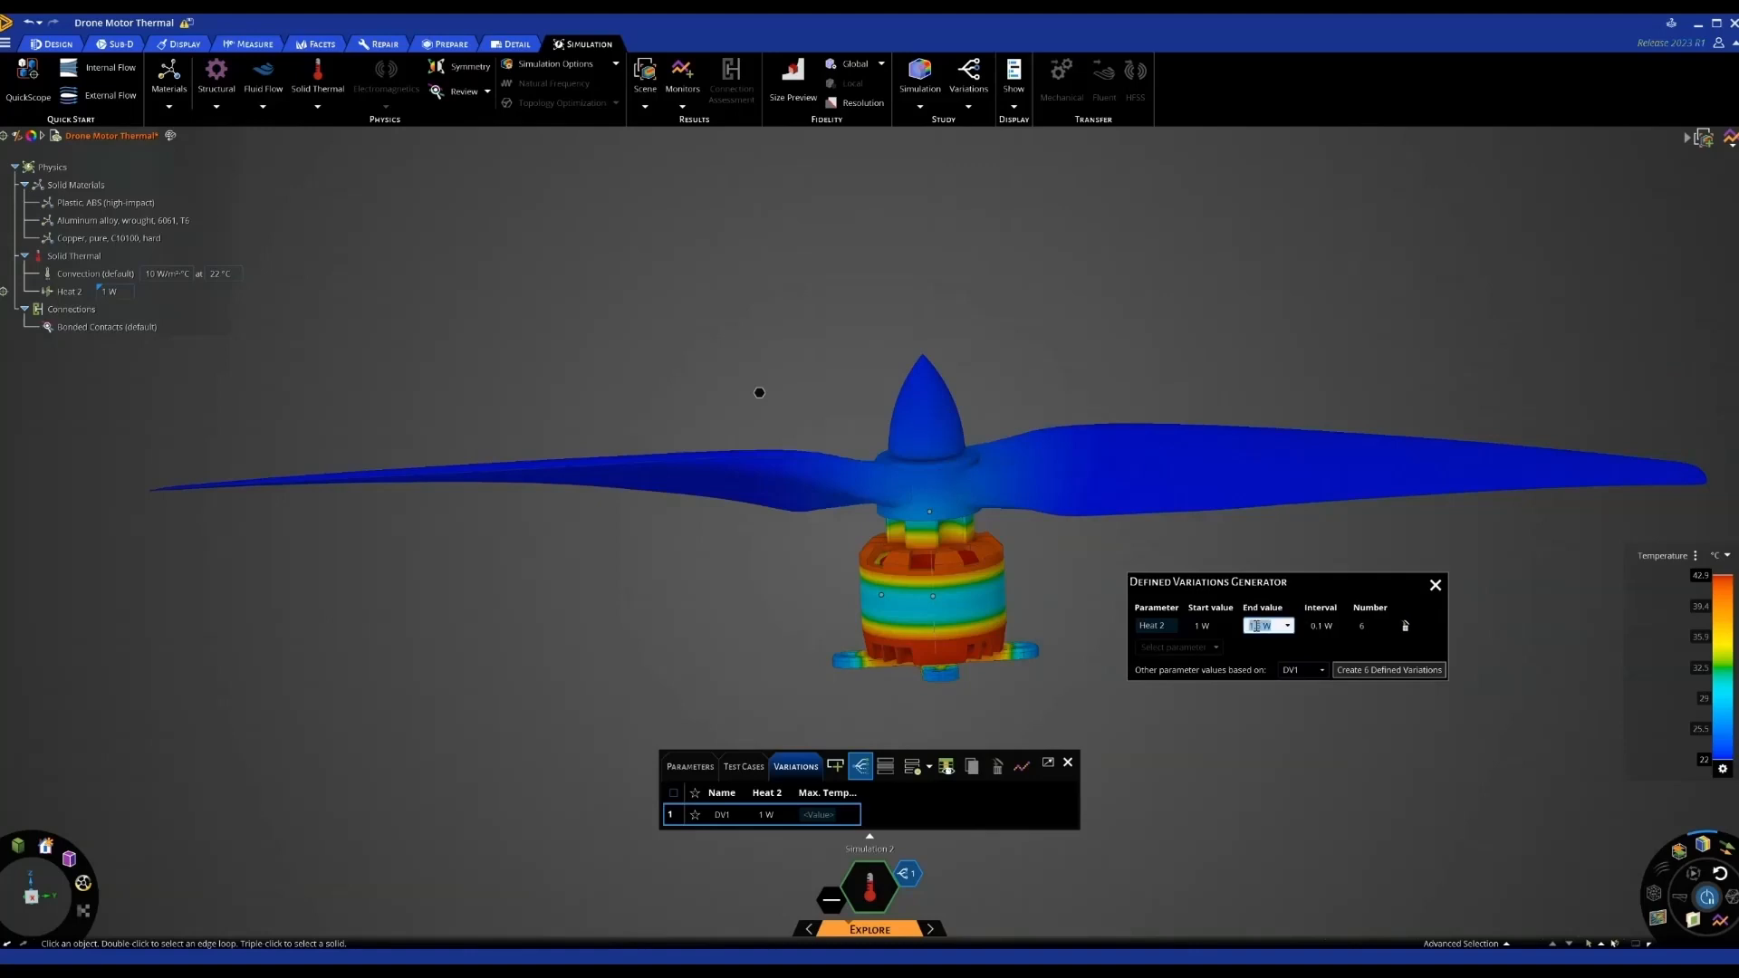
pyautogui.write('10')
pyautogui.click(1351, 624)
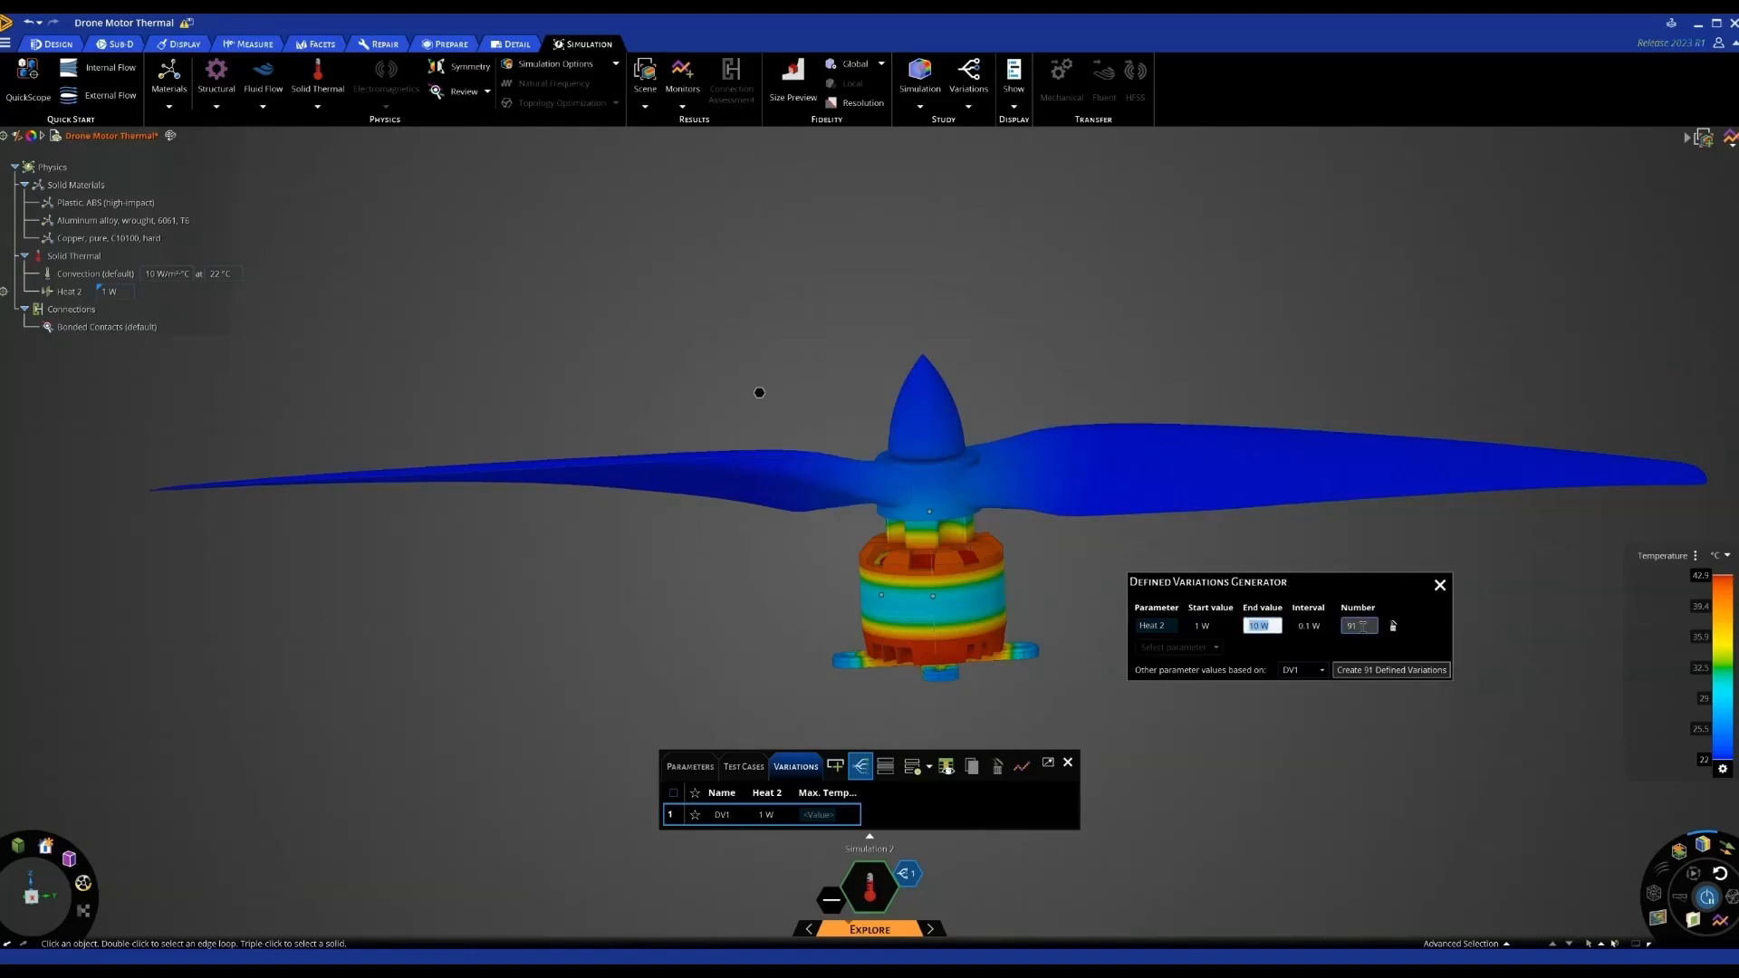
pyautogui.doubleClick(1351, 625)
pyautogui.write('5')
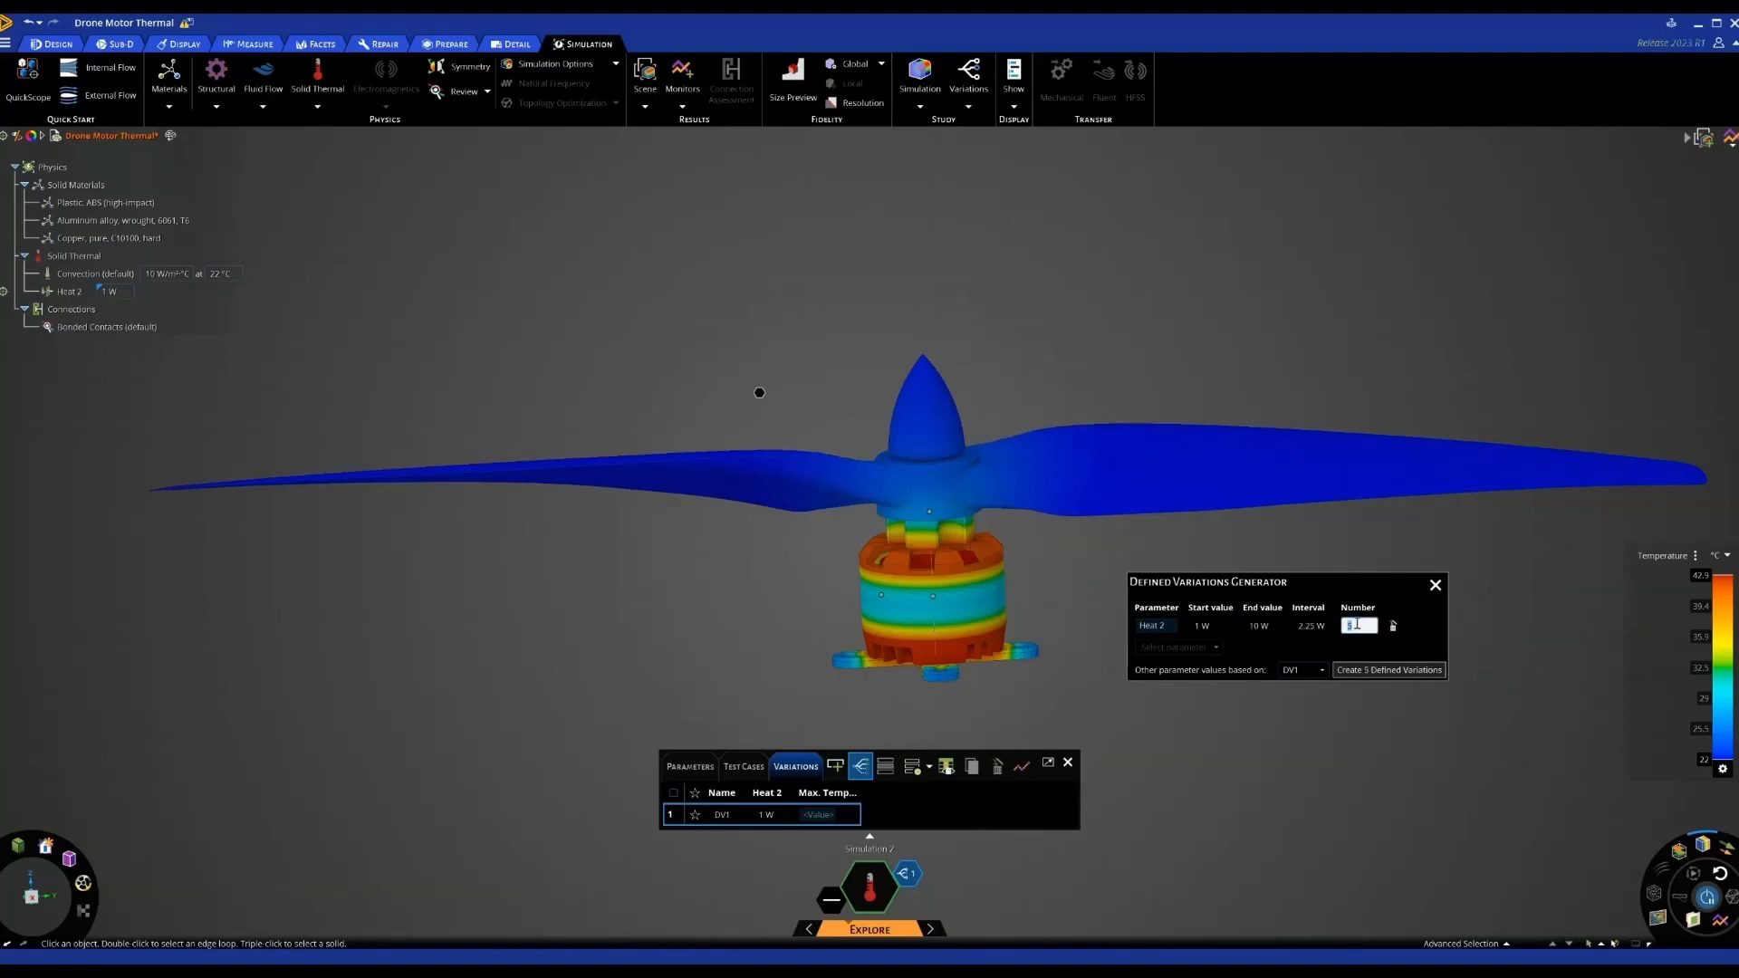
pyautogui.click(1373, 668)
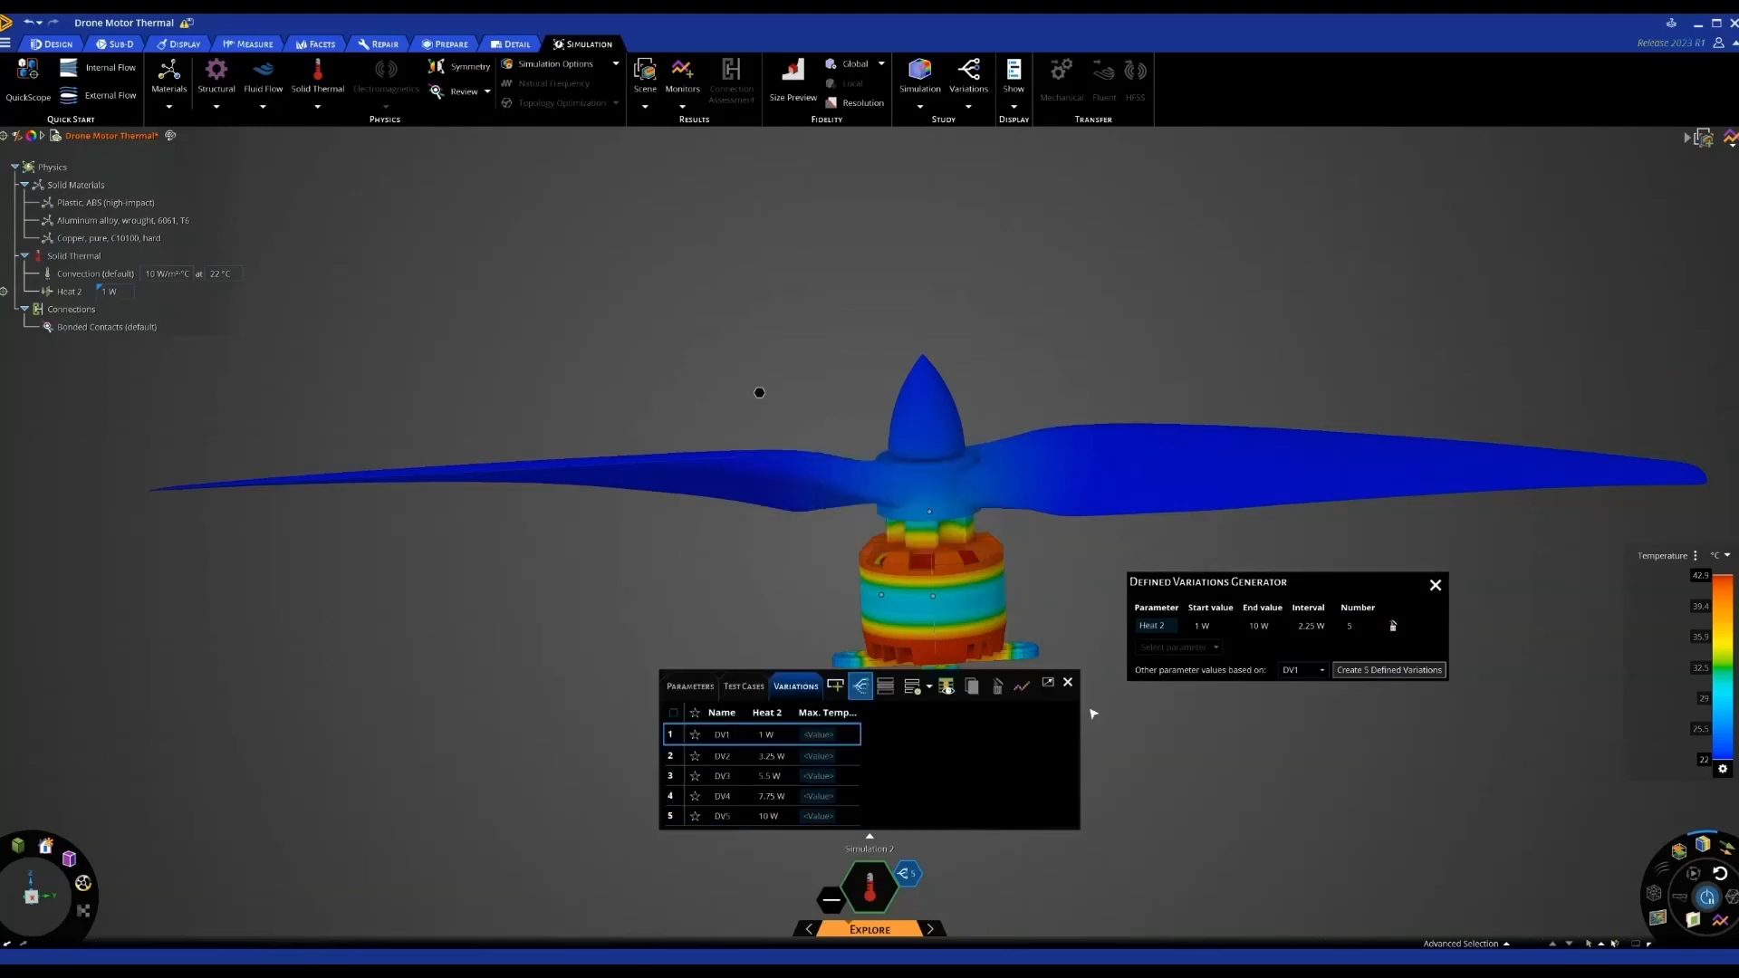
pyautogui.click(929, 685)
pyautogui.click(942, 777)
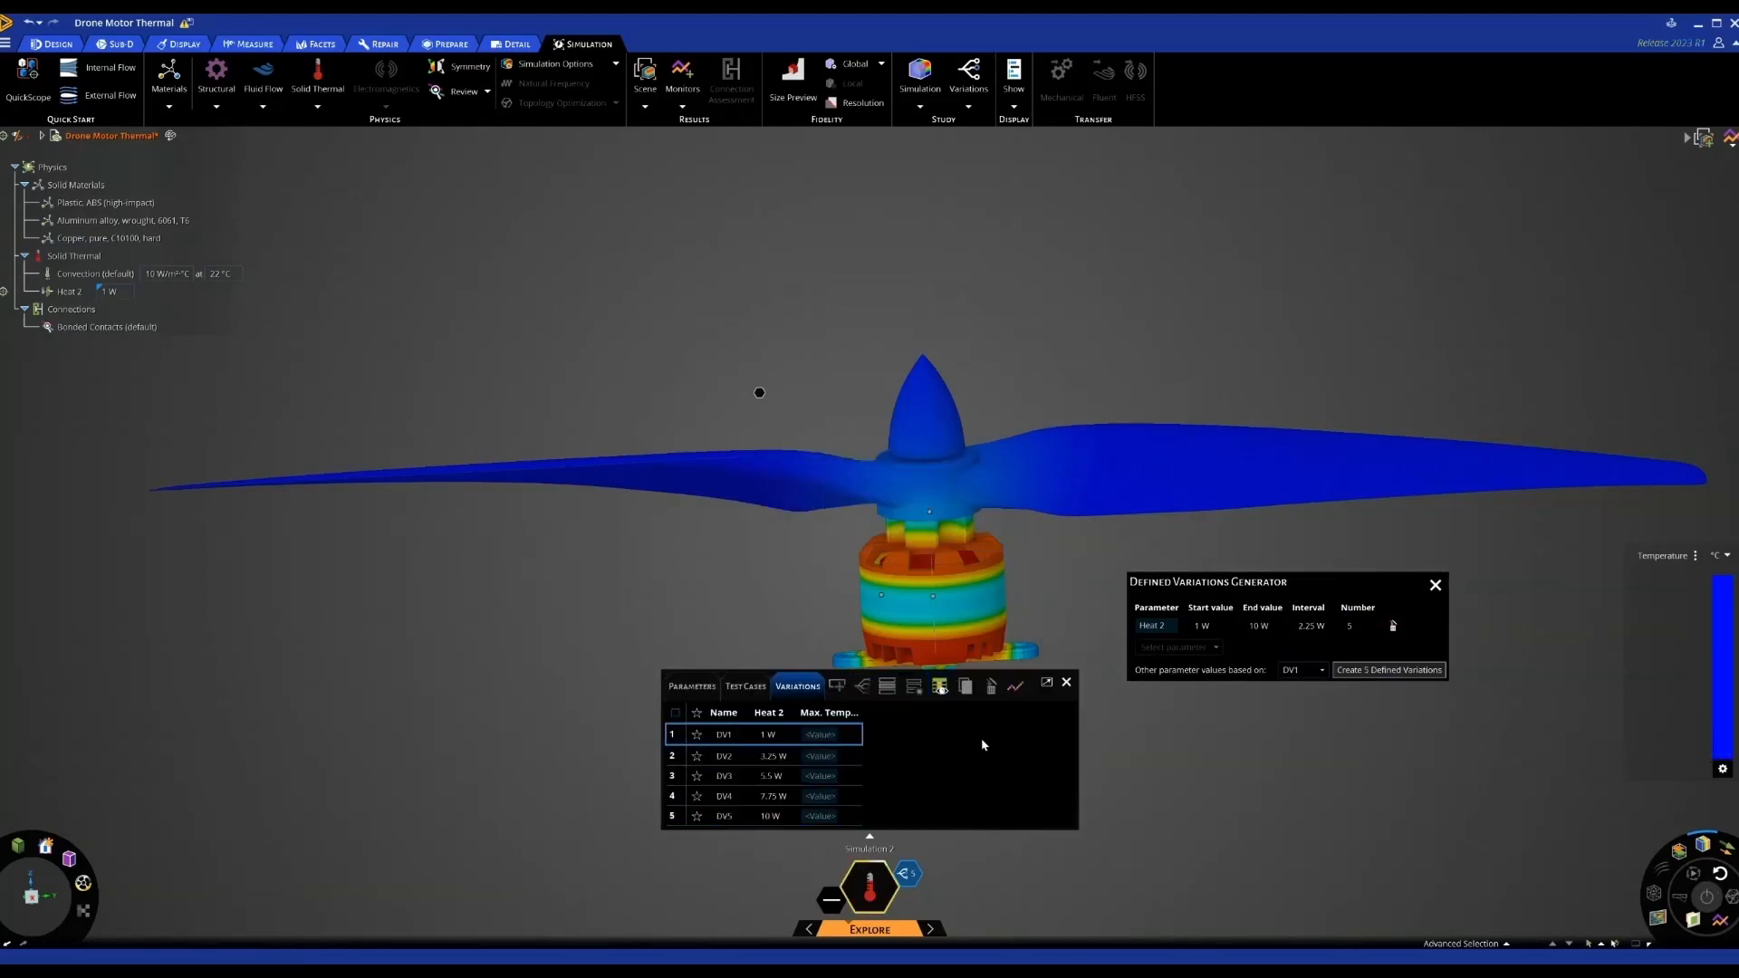